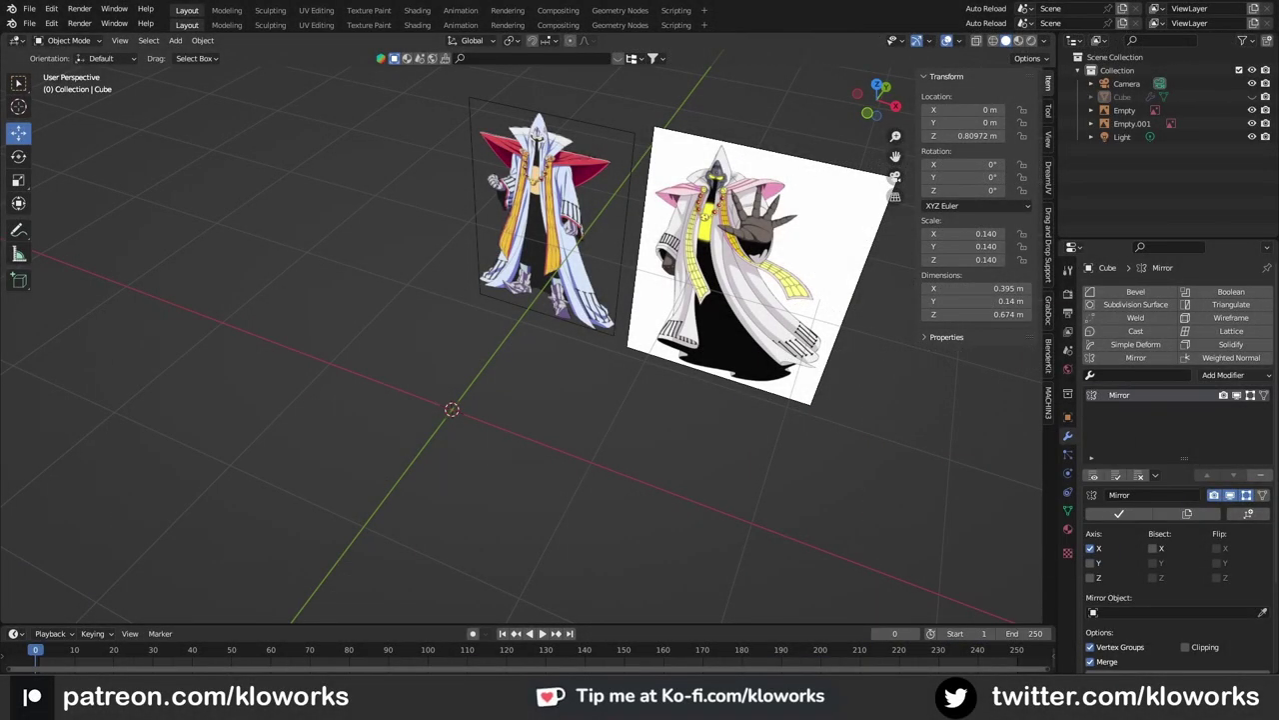
# Step: Add an 8-vertex cylinder and rotate it -22.5° around Z
pyautogui.hotkey('shift', 'a')
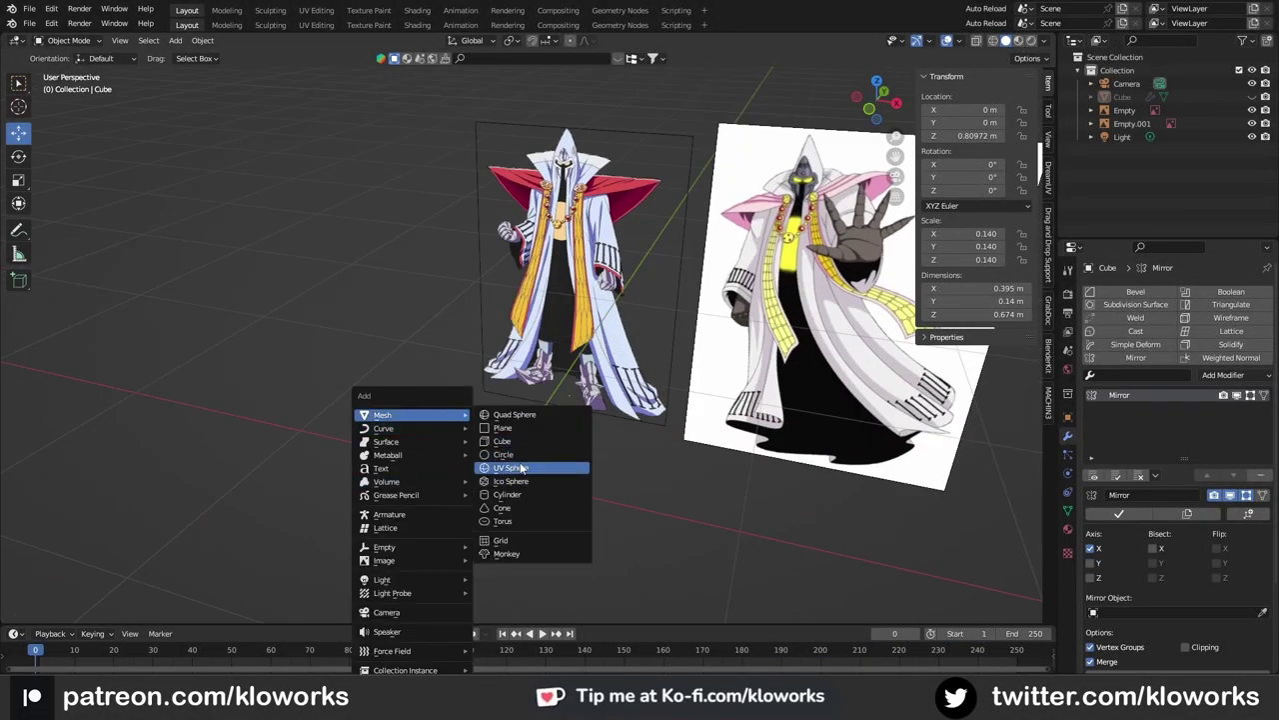
pyautogui.click(507, 493)
pyautogui.click(57, 607)
pyautogui.doubleClick(175, 449)
pyautogui.write('8')
pyautogui.press('KP_7')
pyautogui.press('r')
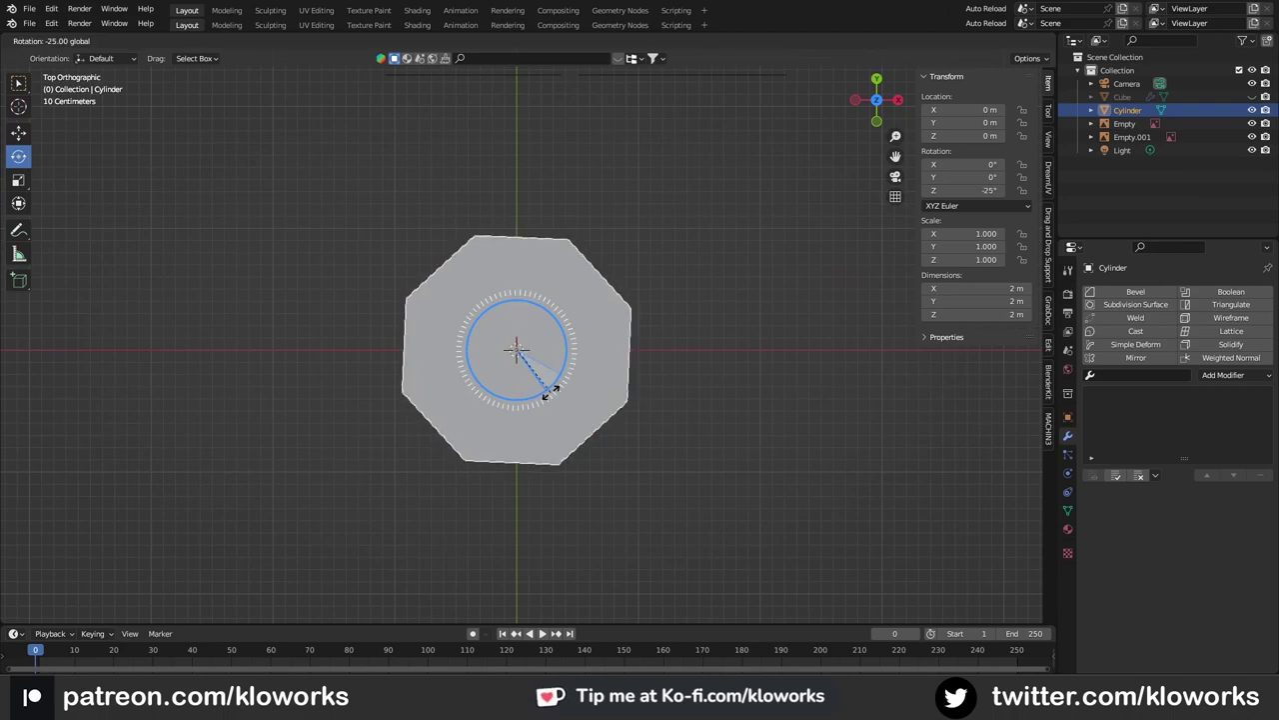
pyautogui.click(556, 395)
pyautogui.write('.5')
pyautogui.press('Return')
# Step: In Edit Mode, select the whole cylinder and scale it along X
pyautogui.scroll(-3, 610, 354)
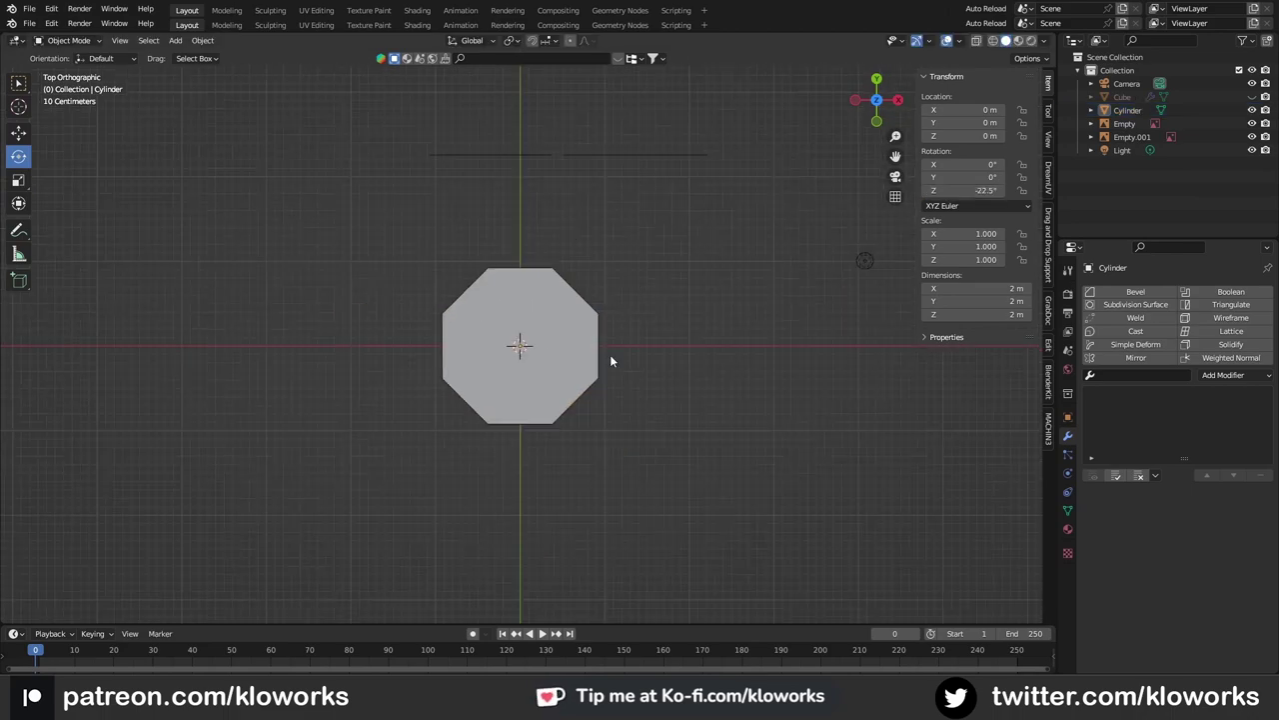
pyautogui.moveTo(609, 353); pyautogui.dragTo(640, 250, button='middle')
pyautogui.scroll(3, 558, 501)
pyautogui.press('KP_1')
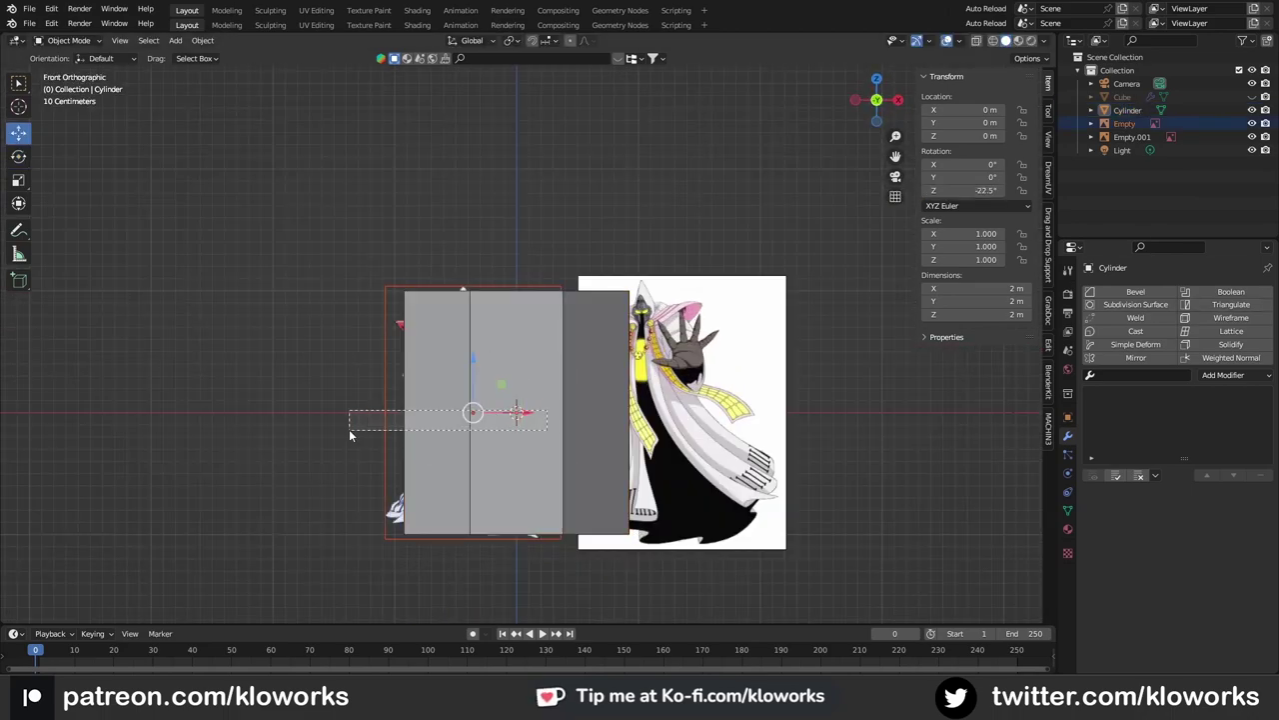
pyautogui.moveTo(349, 429)
pyautogui.mouseDown(button='middle')
pyautogui.moveTo(577, 433)
pyautogui.moveTo(599, 350)
pyautogui.mouseUp(button='middle')
pyautogui.press('Tab')
pyautogui.scroll(-3, 577, 432)
pyautogui.press('KP_1')
pyautogui.moveTo(422, 272); pyautogui.dragTo(692, 574)
pyautogui.press('s')
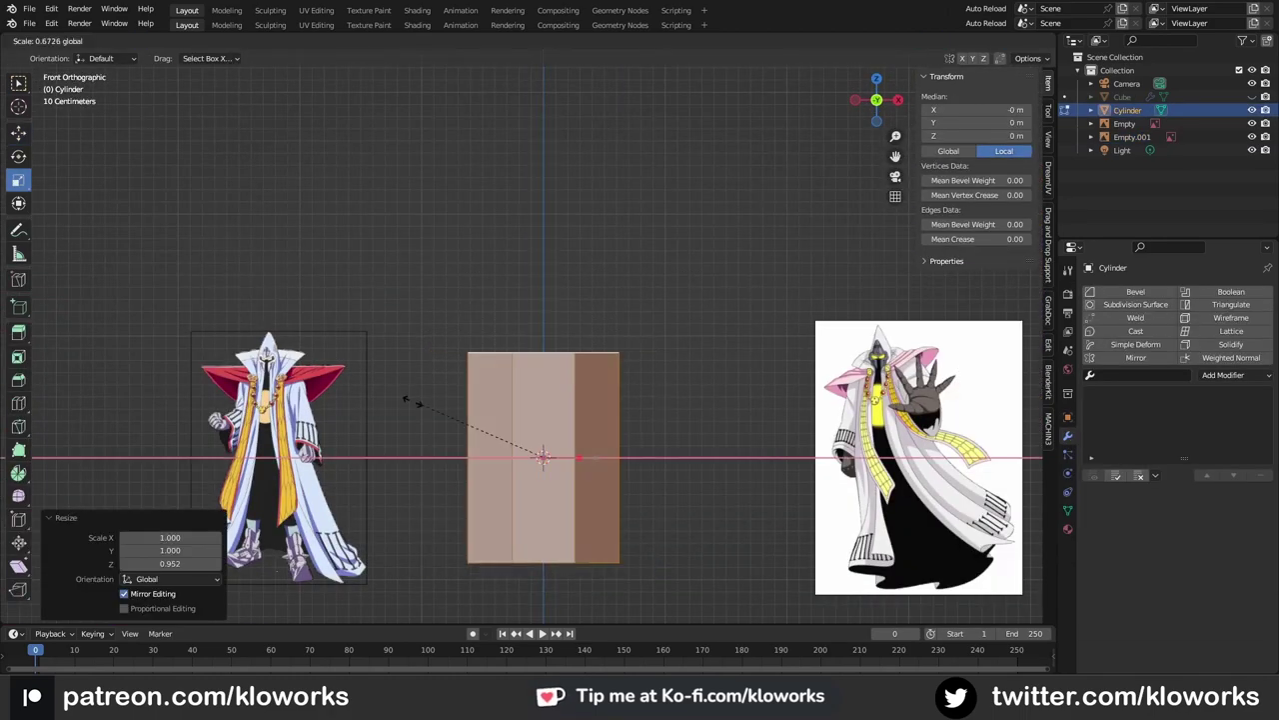
# Step: Delete the cylinder's front faces to open the robe
pyautogui.scroll(2, 543, 455)
pyautogui.moveTo(543, 455)
pyautogui.mouseDown(button='middle')
pyautogui.moveTo(602, 390)
pyautogui.moveTo(708, 334)
pyautogui.moveTo(441, 416)
pyautogui.mouseUp(button='middle')
pyautogui.press('x')
# Step: Scale the top edge ring down to narrow the robe's top
pyautogui.press('KP_7')
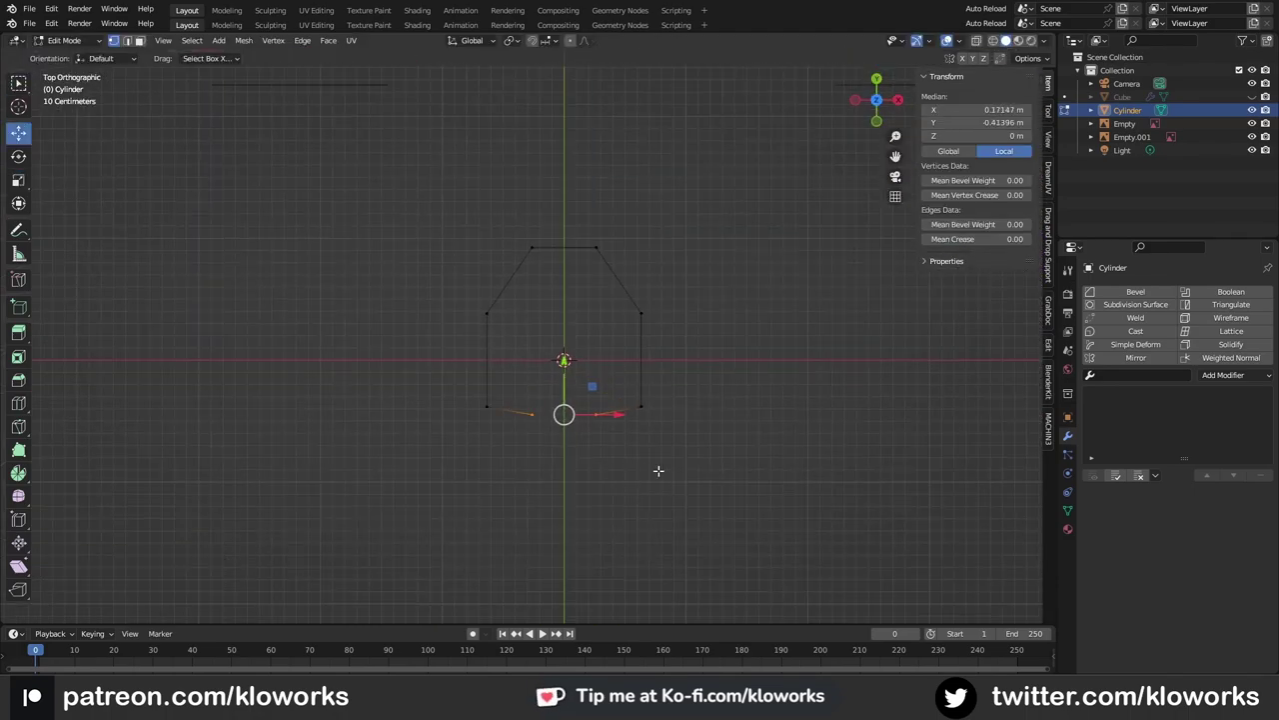
pyautogui.press('KP_1')
pyautogui.keyDown('alt'); pyautogui.click(646, 349); pyautogui.keyUp('alt')
pyautogui.press('s')
pyautogui.click(640, 400)
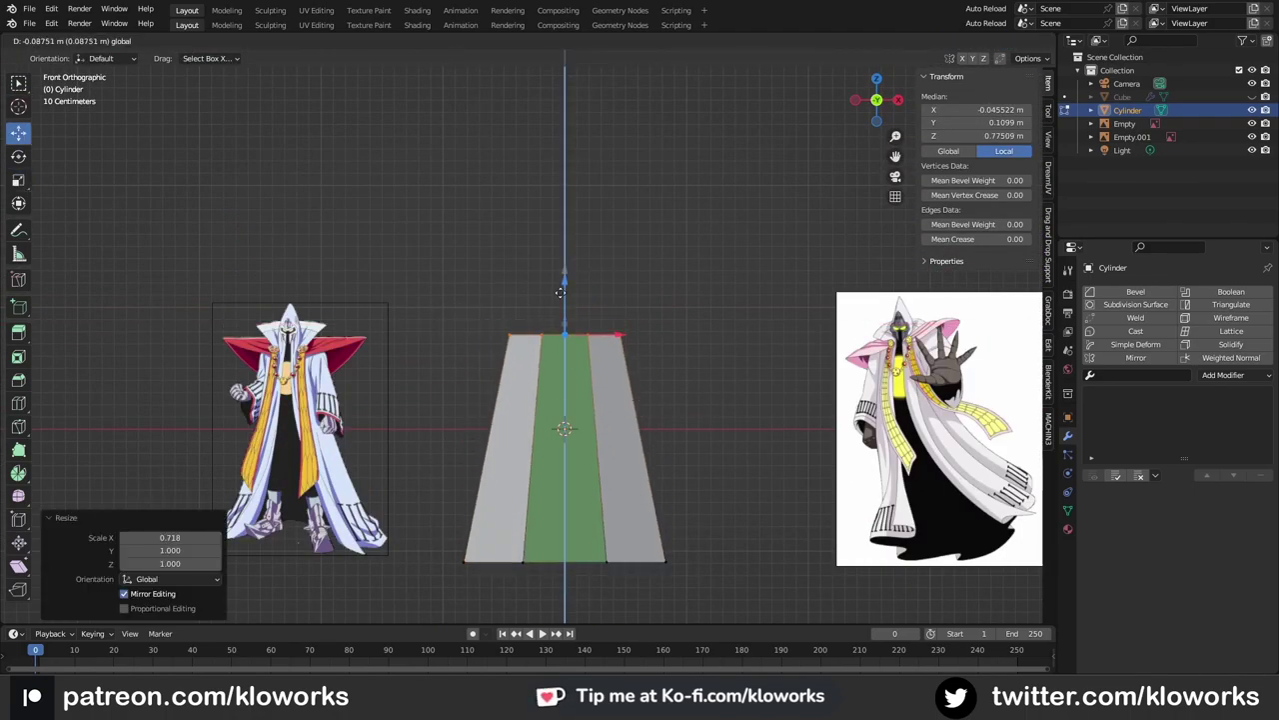
# Step: Move the hem vertices along Y so the robe flares back
pyautogui.press('g')
pyautogui.press('x')
pyautogui.moveTo(619, 390); pyautogui.dragTo(580, 340, button='middle')
pyautogui.press('KP_3')
pyautogui.press('y')
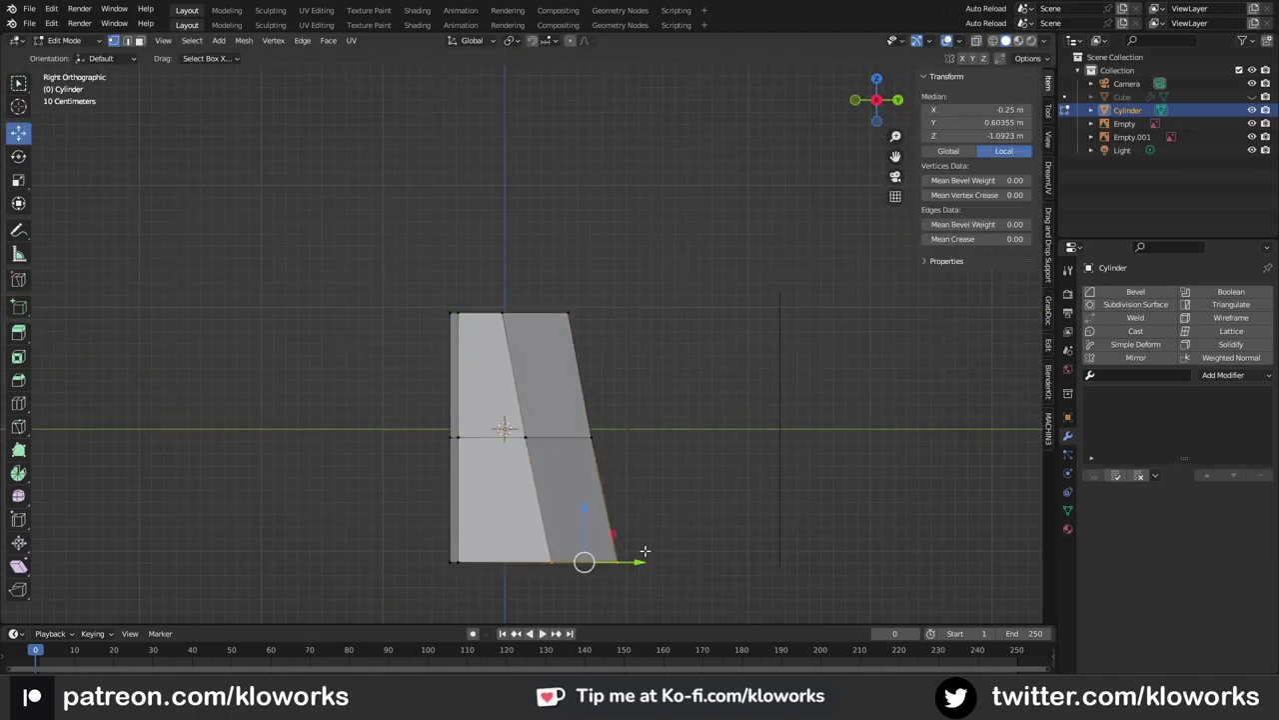
pyautogui.moveTo(645, 551); pyautogui.dragTo(700, 450, button='middle')
pyautogui.press('KP_3')
pyautogui.moveTo(780, 387); pyautogui.dragTo(881, 472)
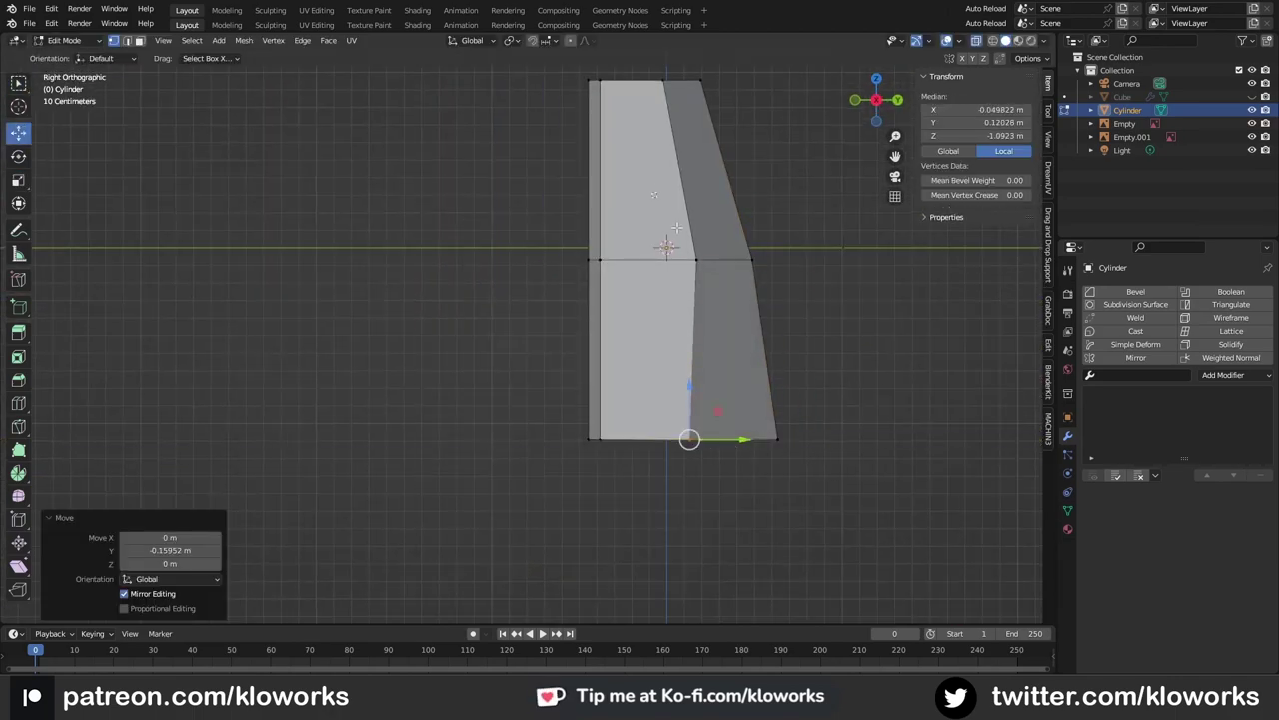
pyautogui.moveTo(678, 228)
pyautogui.mouseDown(button='middle')
pyautogui.moveTo(690, 549)
pyautogui.moveTo(704, 543)
pyautogui.moveTo(578, 465)
pyautogui.mouseUp(button='middle')
pyautogui.press('w')
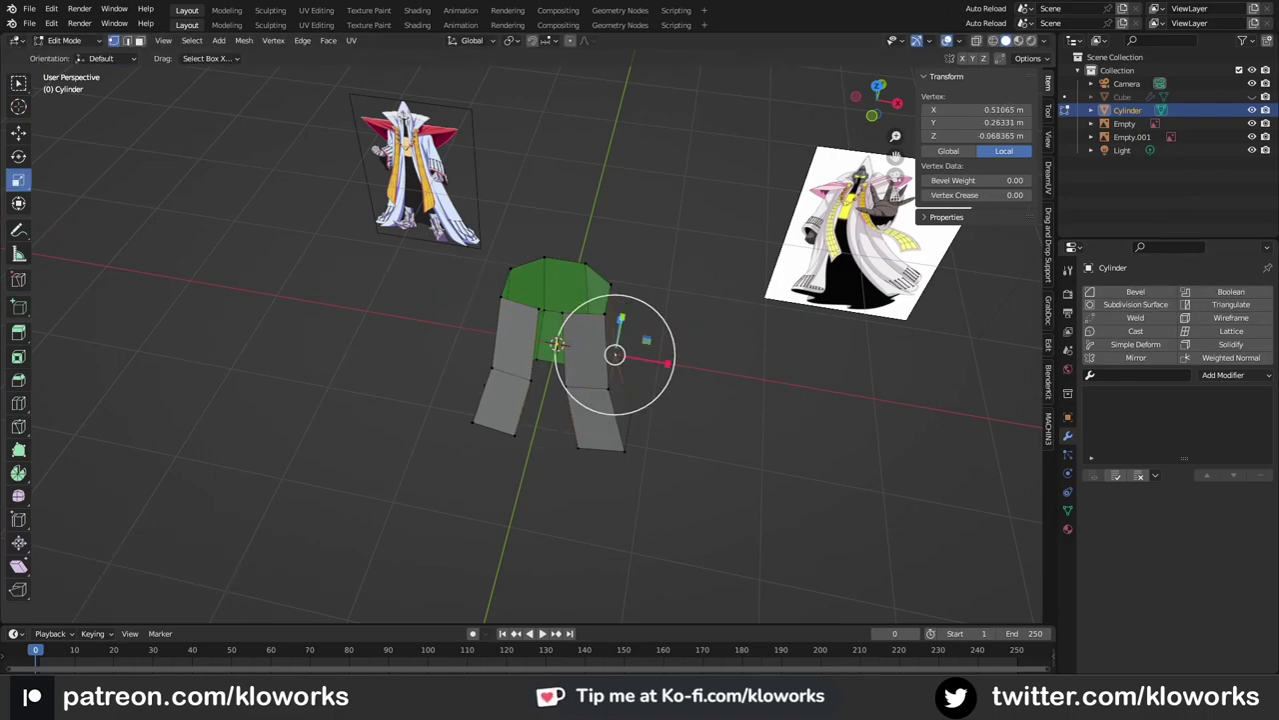
# Step: Extrude the robe's top ring upward and scale it inward into a shoulder ring
pyautogui.click(614, 434)
pyautogui.moveTo(614, 434)
pyautogui.mouseDown(button='middle')
pyautogui.moveTo(532, 430)
pyautogui.moveTo(560, 300)
pyautogui.moveTo(563, 399)
pyautogui.mouseUp(button='middle')
pyautogui.keyDown('alt'); pyautogui.click(600, 275); pyautogui.keyUp('alt')
pyautogui.press('e')
pyautogui.click(585, 274)
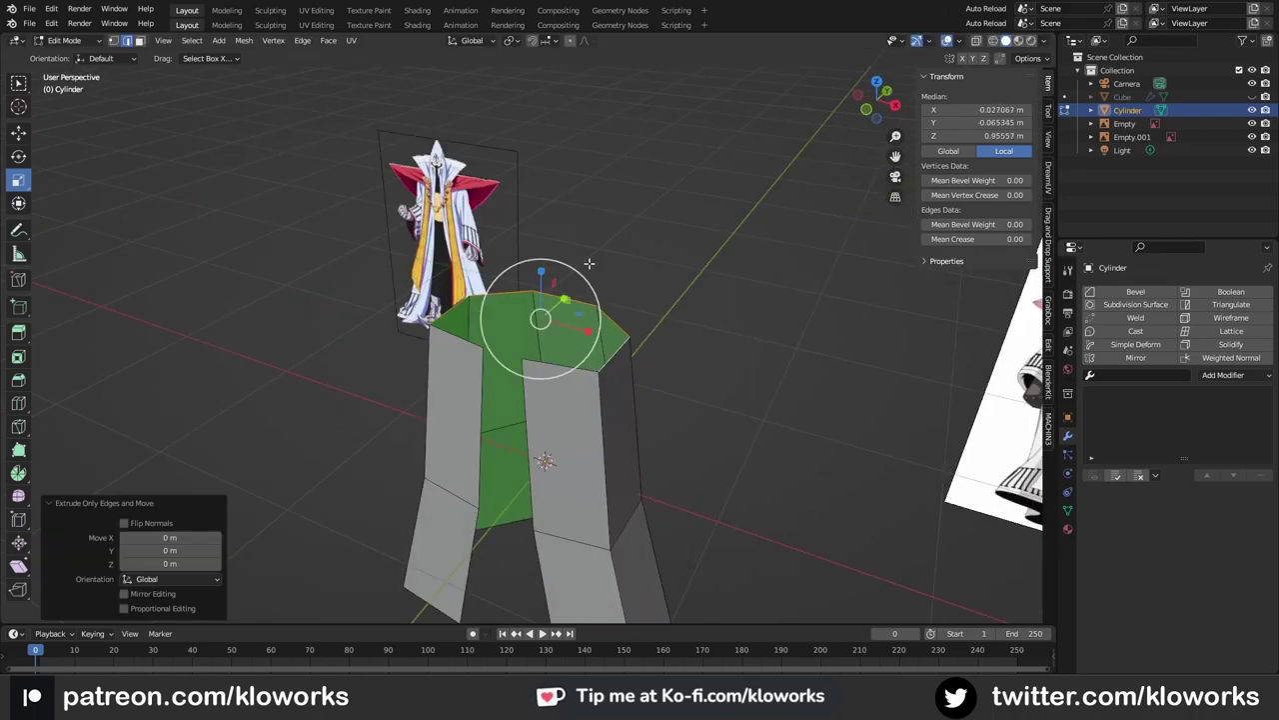
pyautogui.moveTo(585, 274)
pyautogui.mouseDown(button='middle')
pyautogui.moveTo(575, 239)
pyautogui.moveTo(600, 299)
pyautogui.mouseUp(button='middle')
pyautogui.press('KP_7')
pyautogui.press('KP_3')
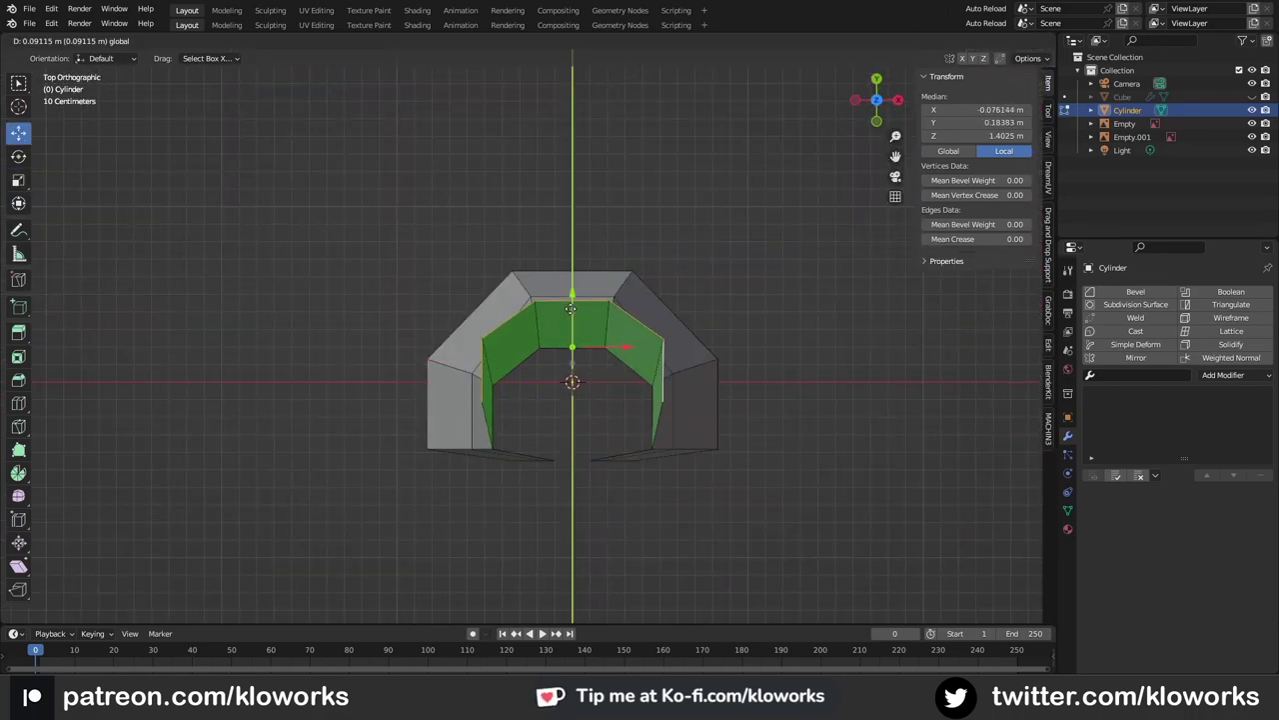
pyautogui.click(18, 131)
# Step: Extrude the side faces outward into a sleeve arm
pyautogui.moveTo(520, 250); pyautogui.dragTo(519, 280)
pyautogui.moveTo(520, 280)
pyautogui.mouseDown(button='middle')
pyautogui.moveTo(679, 345)
pyautogui.moveTo(659, 380)
pyautogui.moveTo(683, 391)
pyautogui.moveTo(621, 409)
pyautogui.mouseUp(button='middle')
pyautogui.press('w')
pyautogui.hotkey('alt', 'e')
pyautogui.click(621, 404)
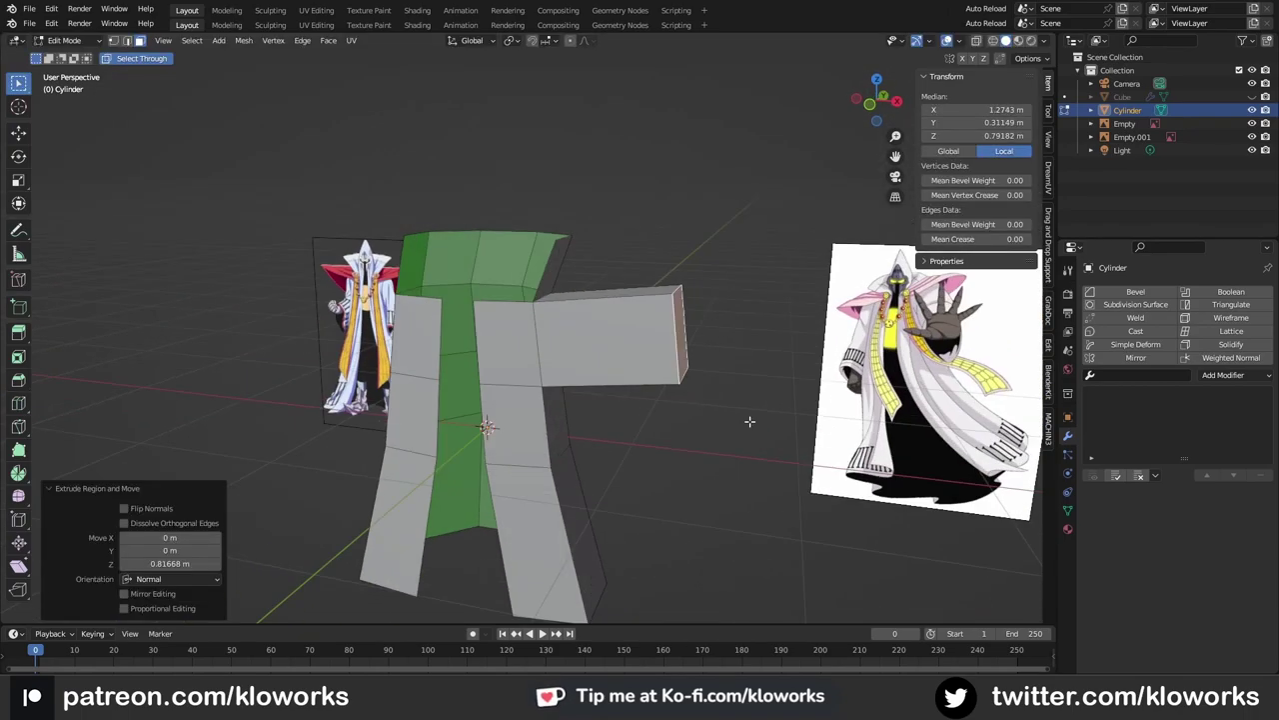
pyautogui.moveTo(748, 529)
pyautogui.mouseDown(button='middle')
pyautogui.moveTo(597, 400)
pyautogui.moveTo(816, 343)
pyautogui.mouseUp(button='middle')
pyautogui.click(18, 131)
# Step: Move the arm's end face and inner edge to match the reference, then leave Edit Mode
pyautogui.click(597, 400)
pyautogui.press('KP_1')
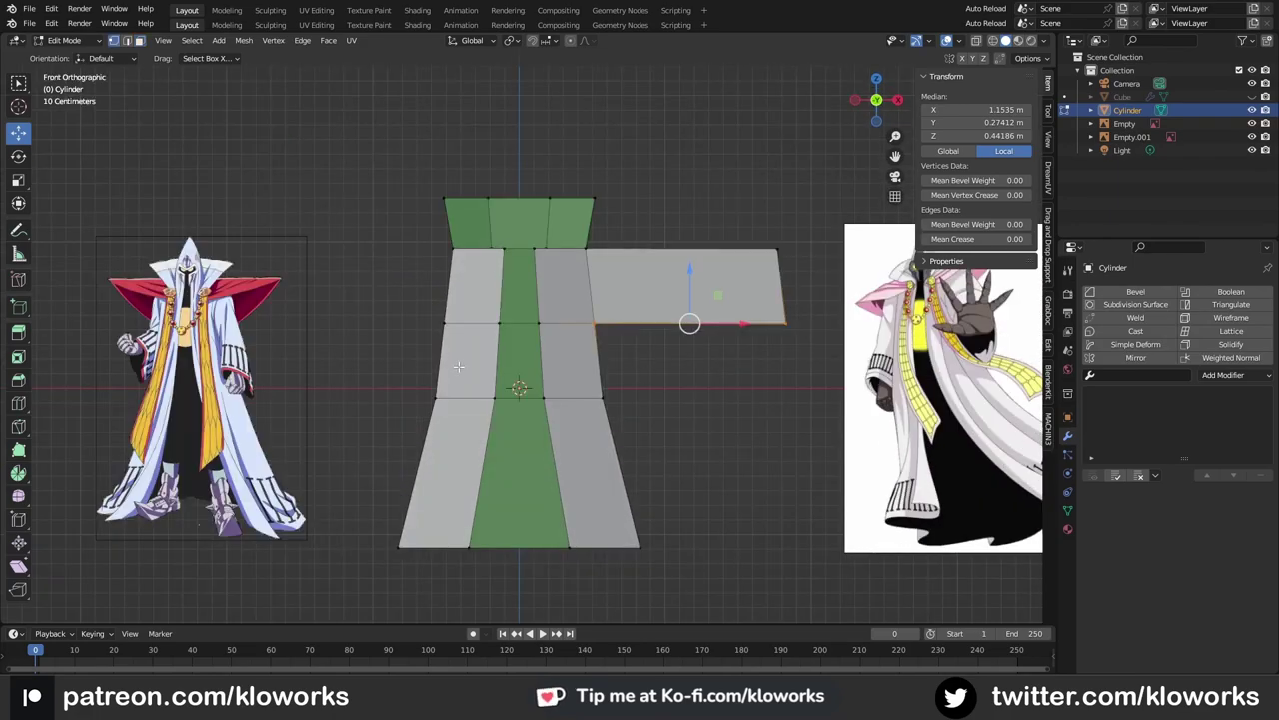
pyautogui.scroll(2, 585, 412)
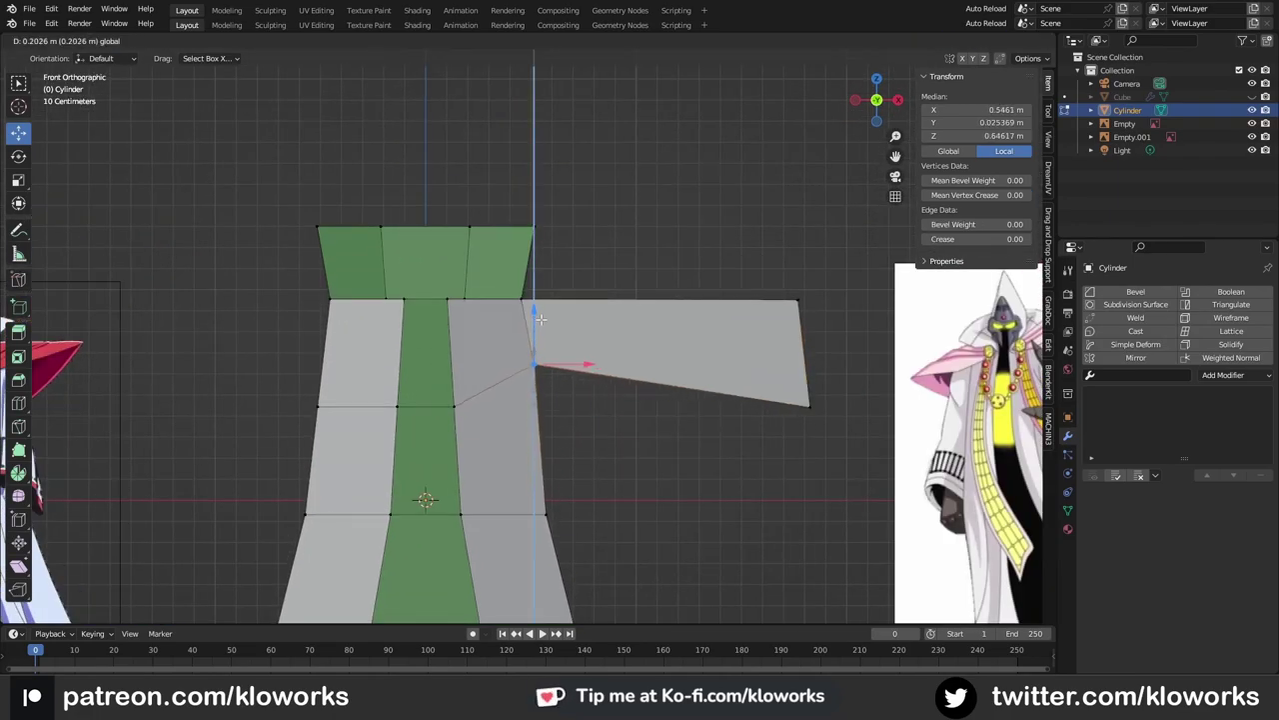
pyautogui.moveTo(539, 317); pyautogui.dragTo(657, 386)
pyautogui.keyDown('shift'); pyautogui.moveTo(657, 386); pyautogui.dragTo(907, 434, button='middle'); pyautogui.keyUp('shift')
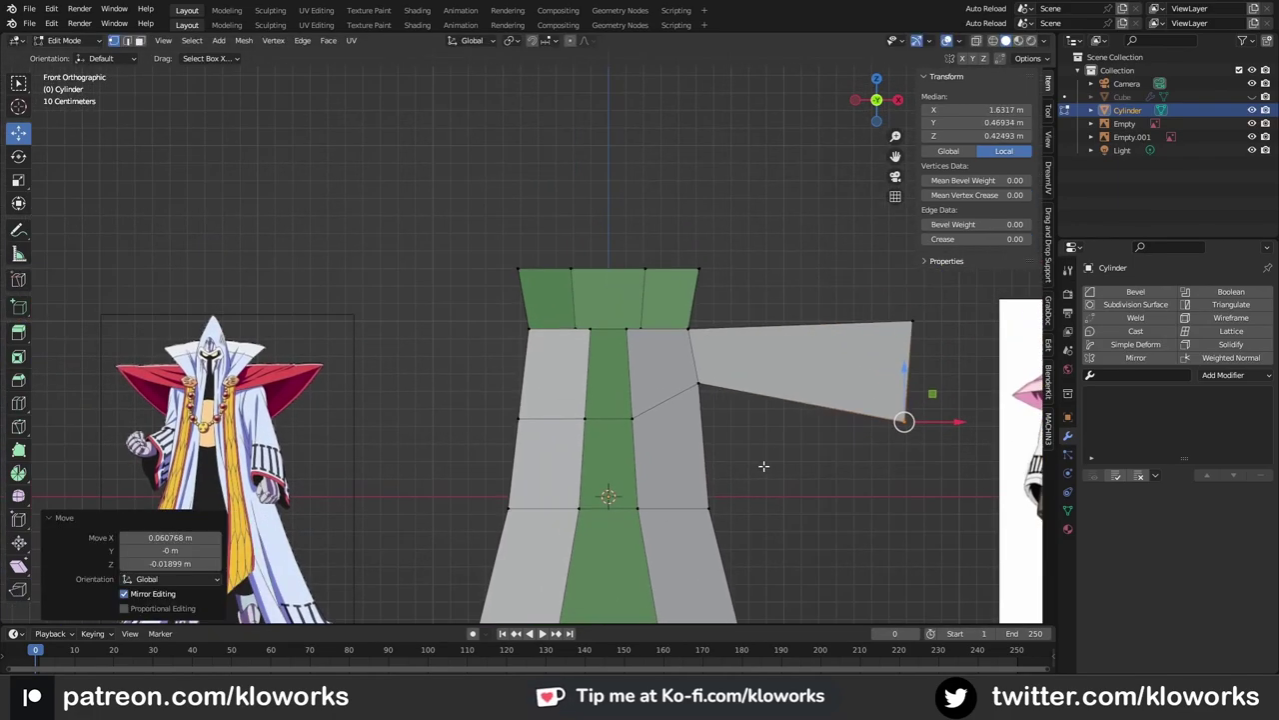
pyautogui.press('w')
pyautogui.scroll(-4, 522, 322)
pyautogui.hotkey('alt', 'a')
pyautogui.press('Tab')
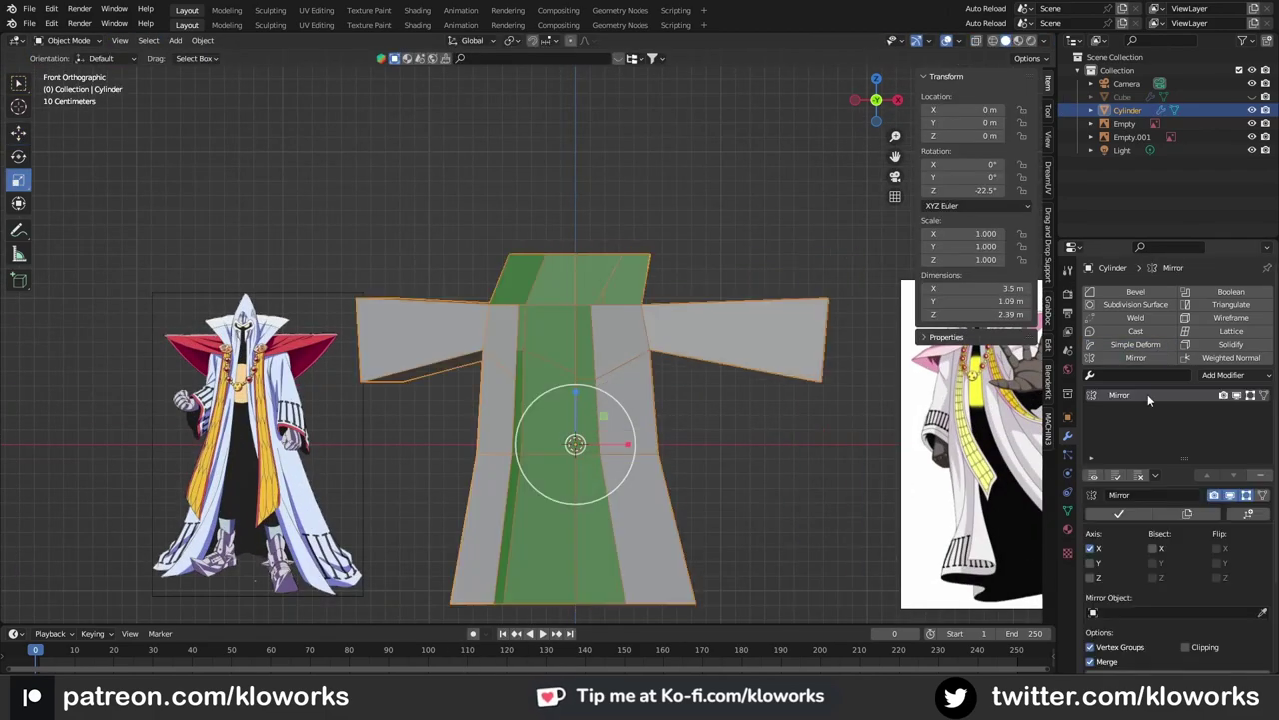
# Step: Apply the robe object's transforms with Ctrl+A
pyautogui.hotkey('ctrl', 'a')
pyautogui.click(548, 323)
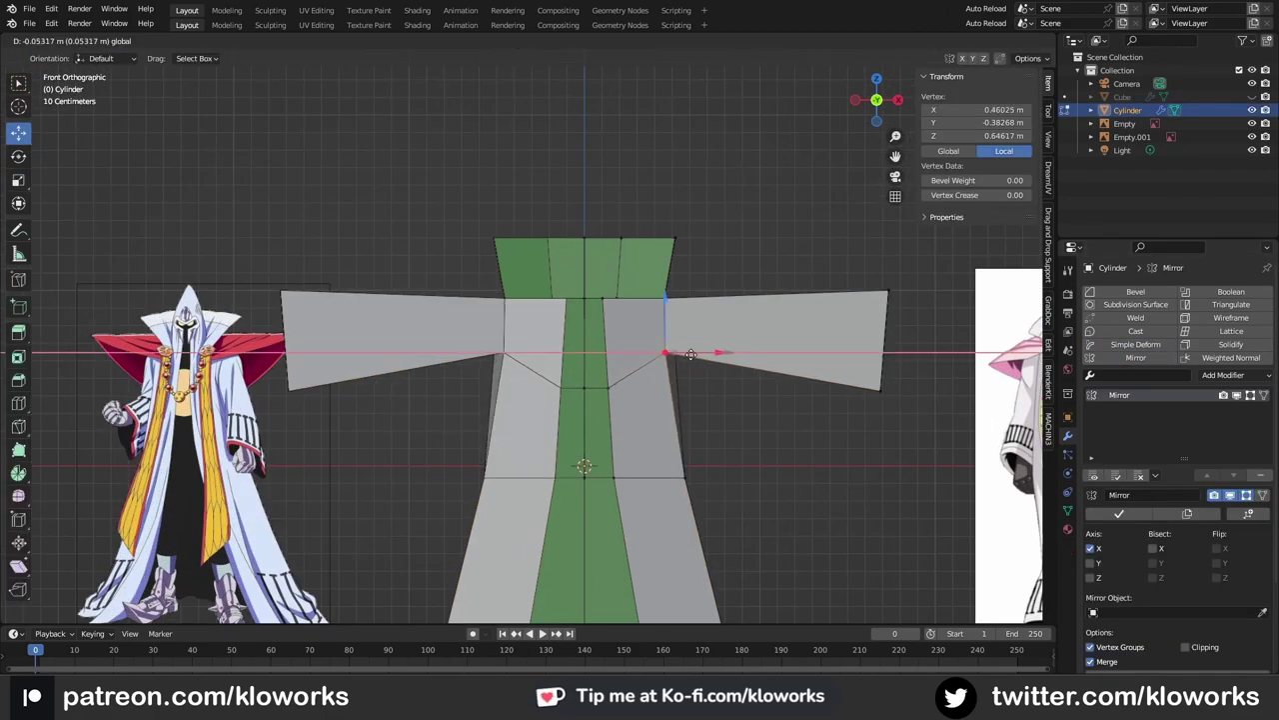
pyautogui.scroll(2, 600, 290)
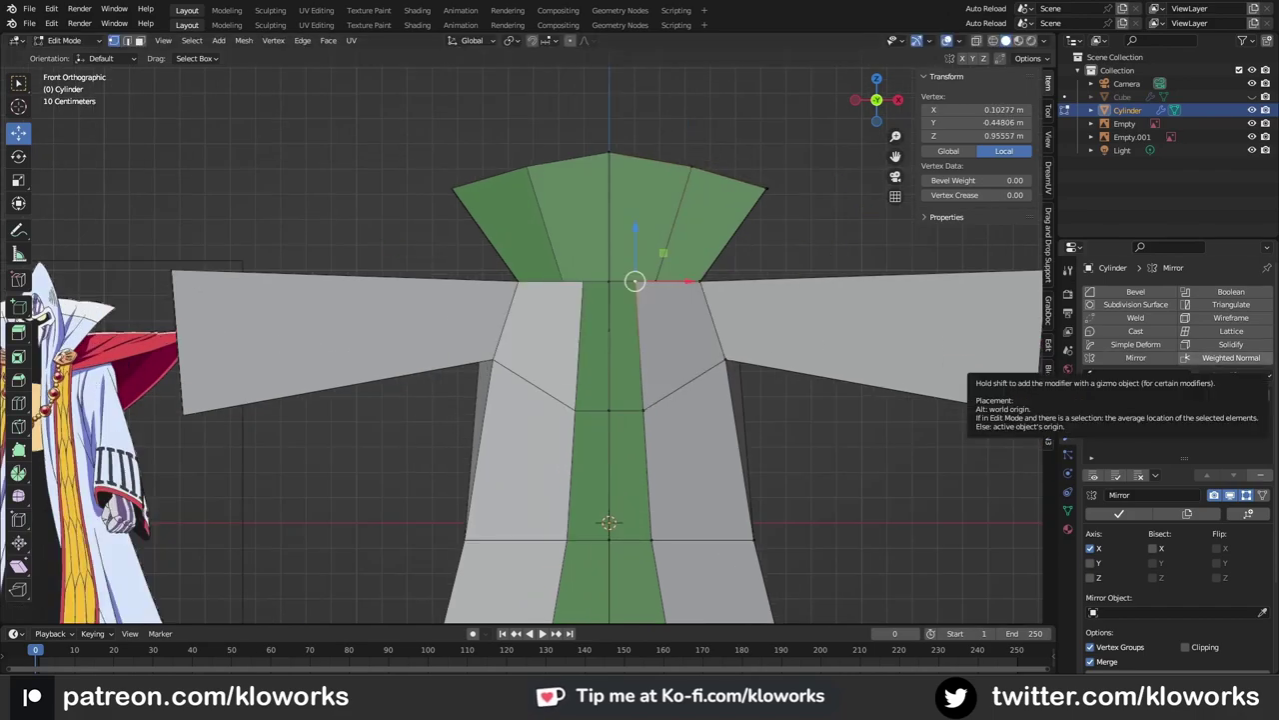
pyautogui.moveTo(560, 330)
pyautogui.mouseDown(button='middle')
pyautogui.moveTo(602, 343)
pyautogui.moveTo(580, 370)
pyautogui.moveTo(591, 385)
pyautogui.moveTo(591, 259)
pyautogui.moveTo(591, 346)
pyautogui.moveTo(630, 313)
pyautogui.moveTo(566, 332)
pyautogui.mouseUp(button='middle')
# Step: Extrude the neckline edges up along Z and widen them into a flared collar
pyautogui.keyDown('shift'); pyautogui.click(580, 371); pyautogui.keyUp('shift')
pyautogui.hotkey('alt', 'e')
pyautogui.click(528, 420)
pyautogui.press('z')
pyautogui.click(598, 273)
pyautogui.click(600, 231)
# Step: Merge the collar vertices and extrude the edges again to begin the hood
pyautogui.press('m')
pyautogui.press('e')
pyautogui.press('KP_1')
# Step: Move the hood's top vertices along Y and pull them inward along X
pyautogui.click(579, 238)
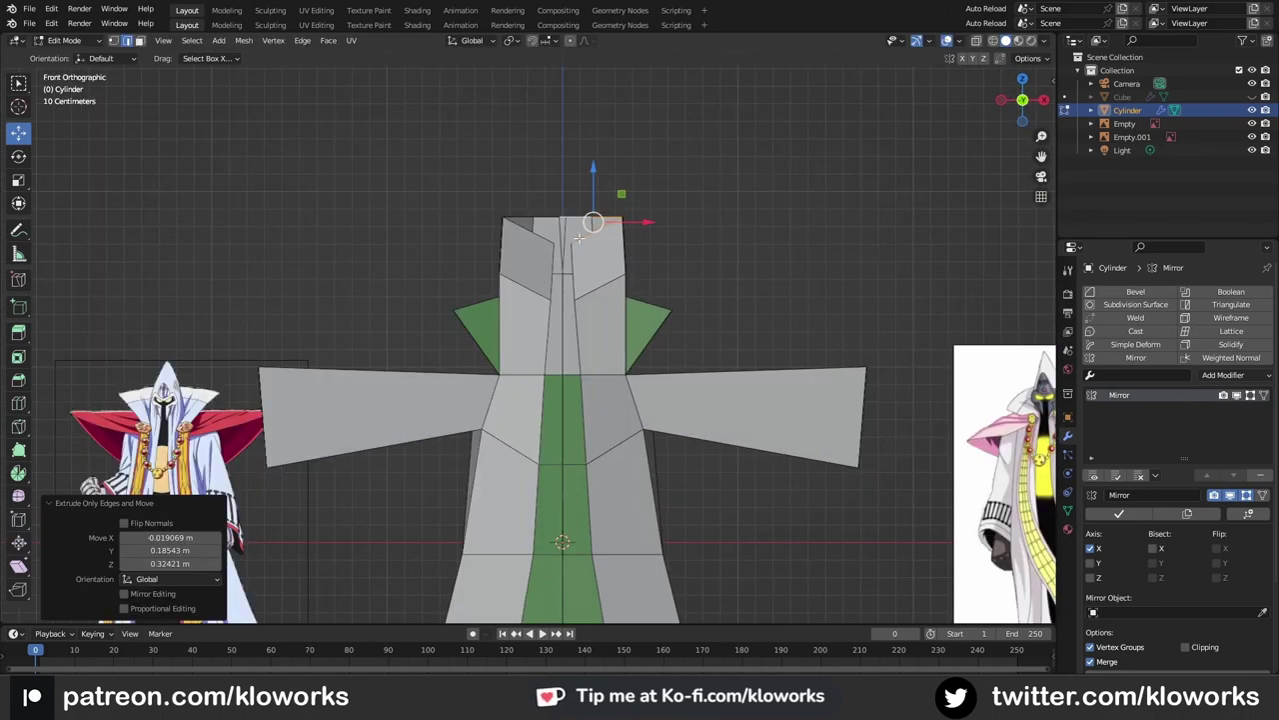
pyautogui.press('g')
pyautogui.click(560, 232)
pyautogui.press('KP_3')
pyautogui.press('g')
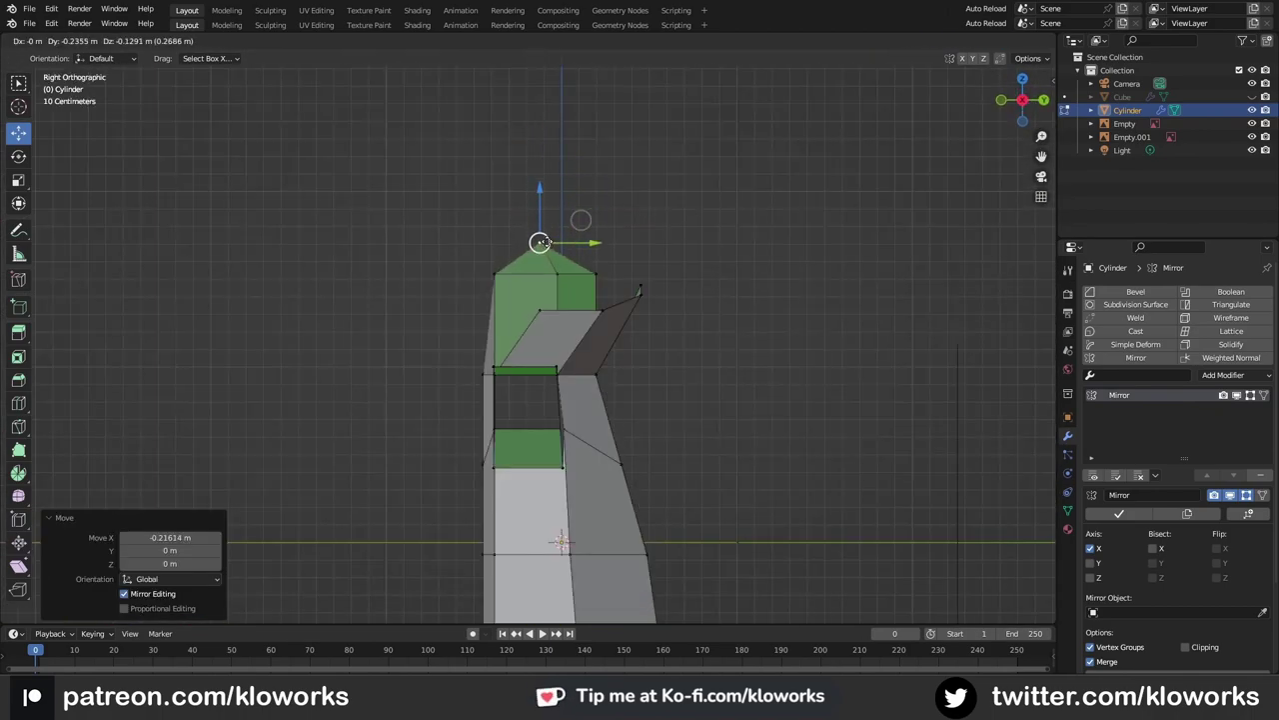
pyautogui.press('y')
pyautogui.moveTo(439, 238); pyautogui.dragTo(502, 290)
pyautogui.moveTo(502, 290); pyautogui.dragTo(671, 256, button='middle')
pyautogui.press('g')
pyautogui.press('x')
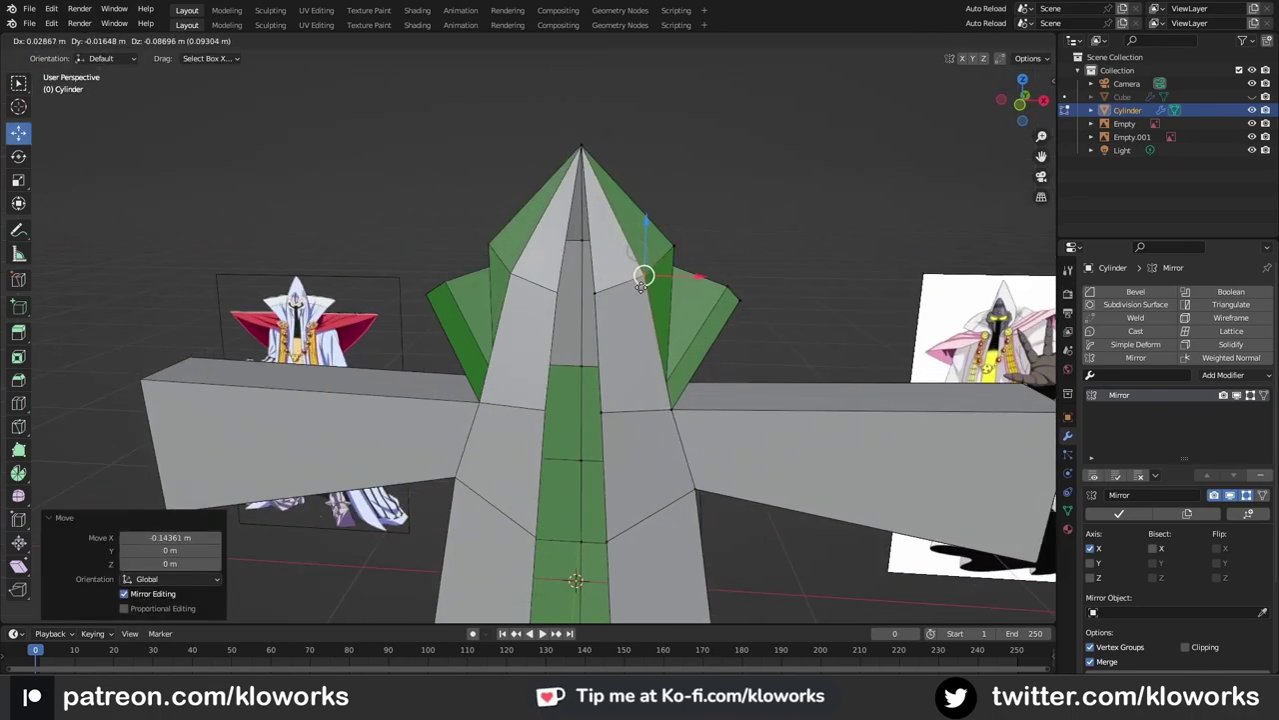
pyautogui.click(612, 293)
# Step: Raise the hood vertices along Z and pull them back along Y into a tall peak
pyautogui.press('g')
pyautogui.press('z')
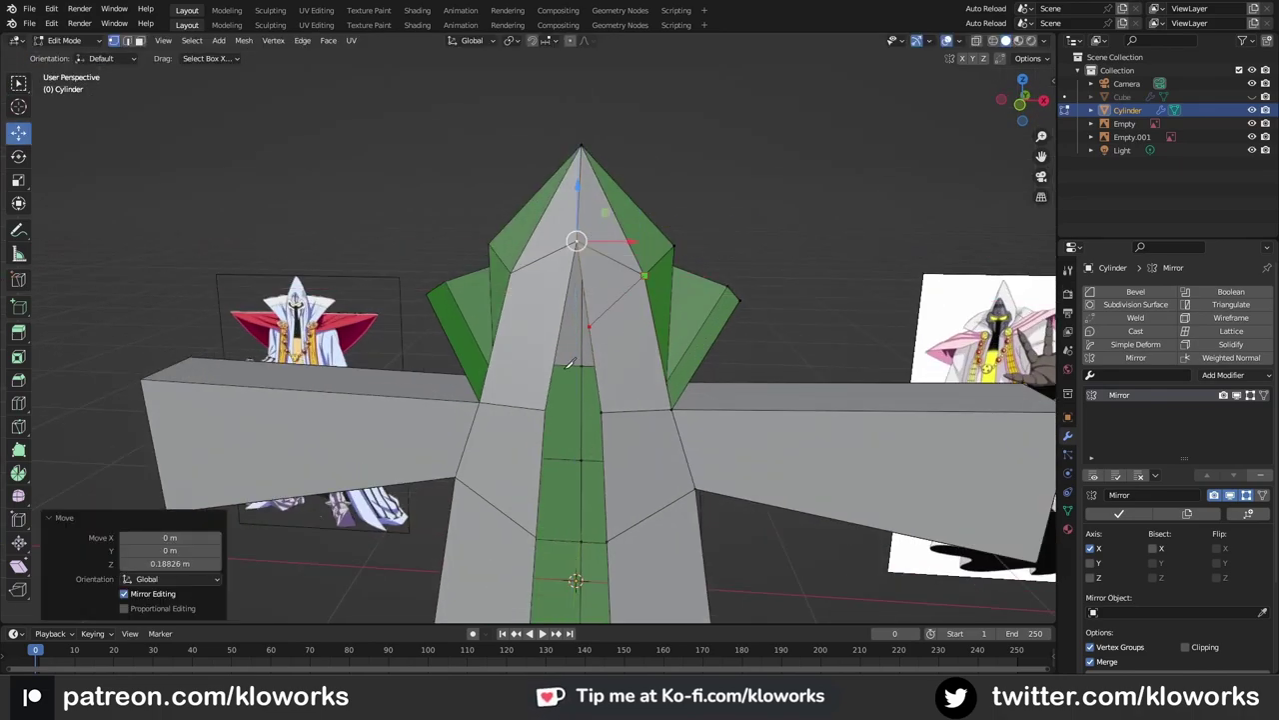
pyautogui.moveTo(570, 364); pyautogui.dragTo(590, 479, button='middle')
pyautogui.press('g')
pyautogui.press('y')
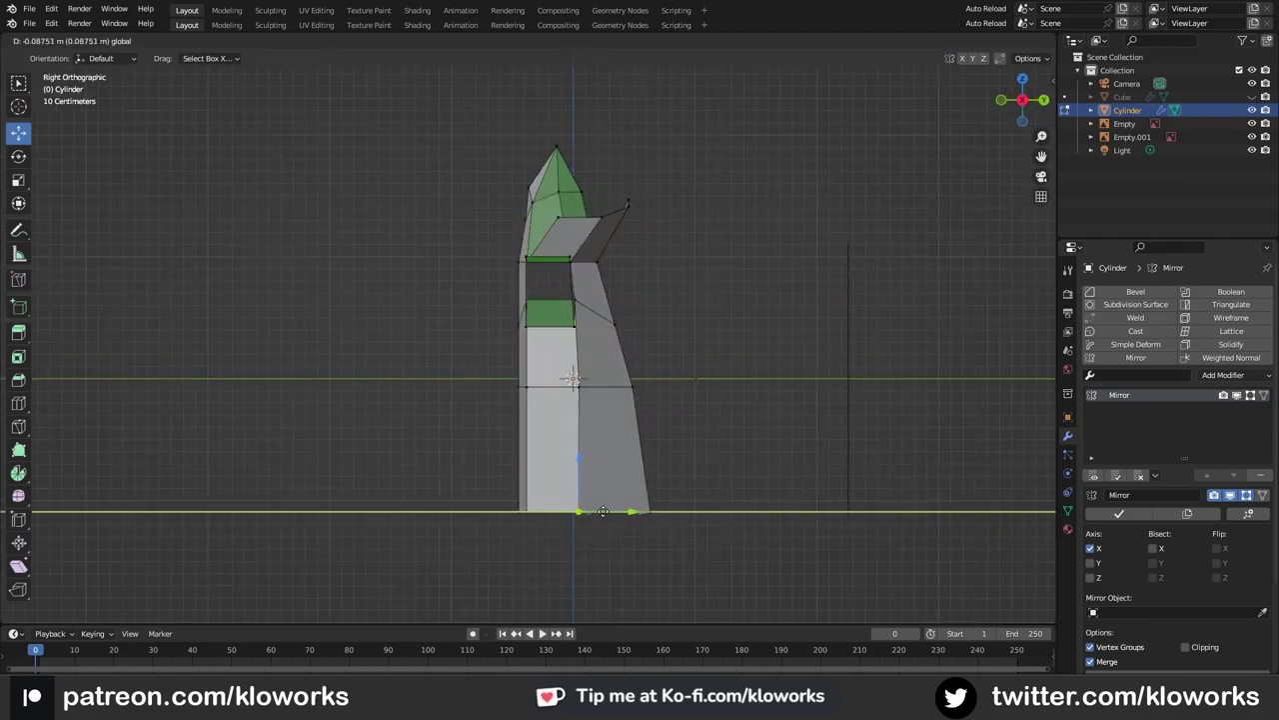
pyautogui.click(598, 267)
# Step: Collapse the selected collar vertices into a single point
pyautogui.moveTo(586, 369)
pyautogui.mouseDown(button='middle')
pyautogui.moveTo(486, 471)
pyautogui.moveTo(650, 353)
pyautogui.moveTo(643, 524)
pyautogui.mouseUp(button='middle')
pyautogui.moveTo(591, 301); pyautogui.dragTo(548, 327, button='middle')
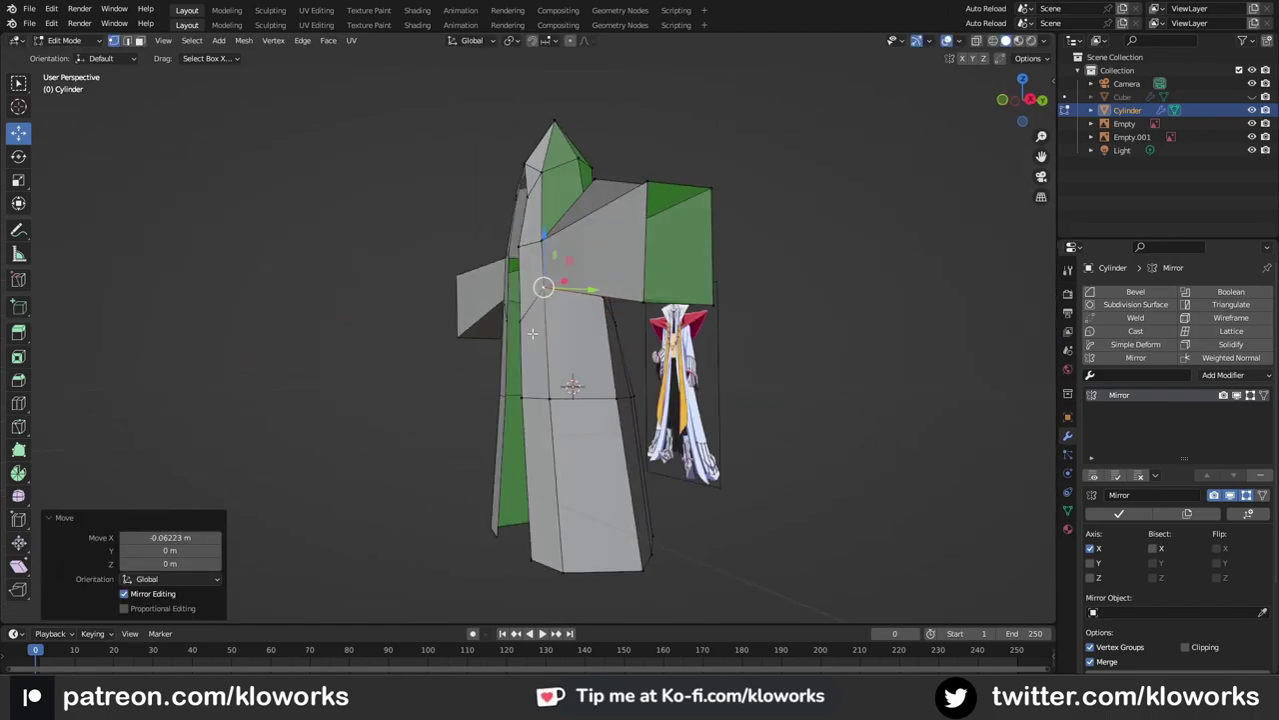
pyautogui.scroll(2, 547, 327)
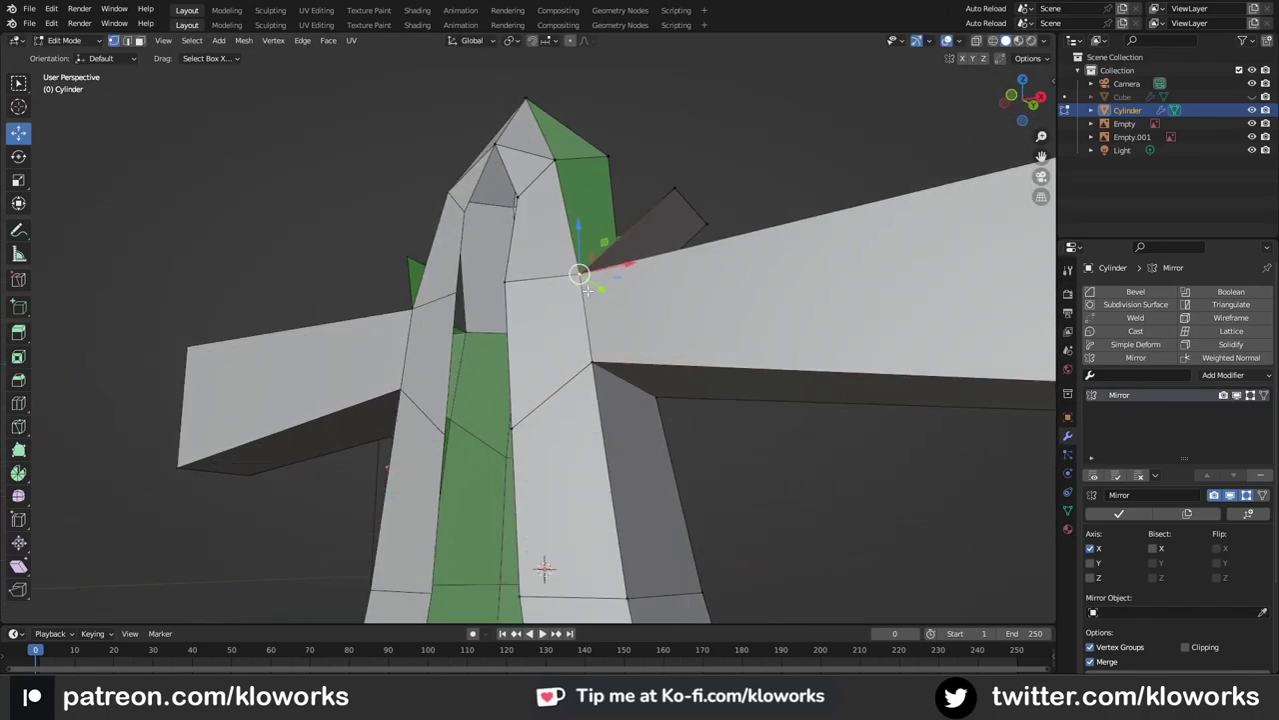
pyautogui.moveTo(561, 320); pyautogui.dragTo(545, 337, button='middle')
pyautogui.moveTo(705, 449); pyautogui.dragTo(560, 352, button='middle')
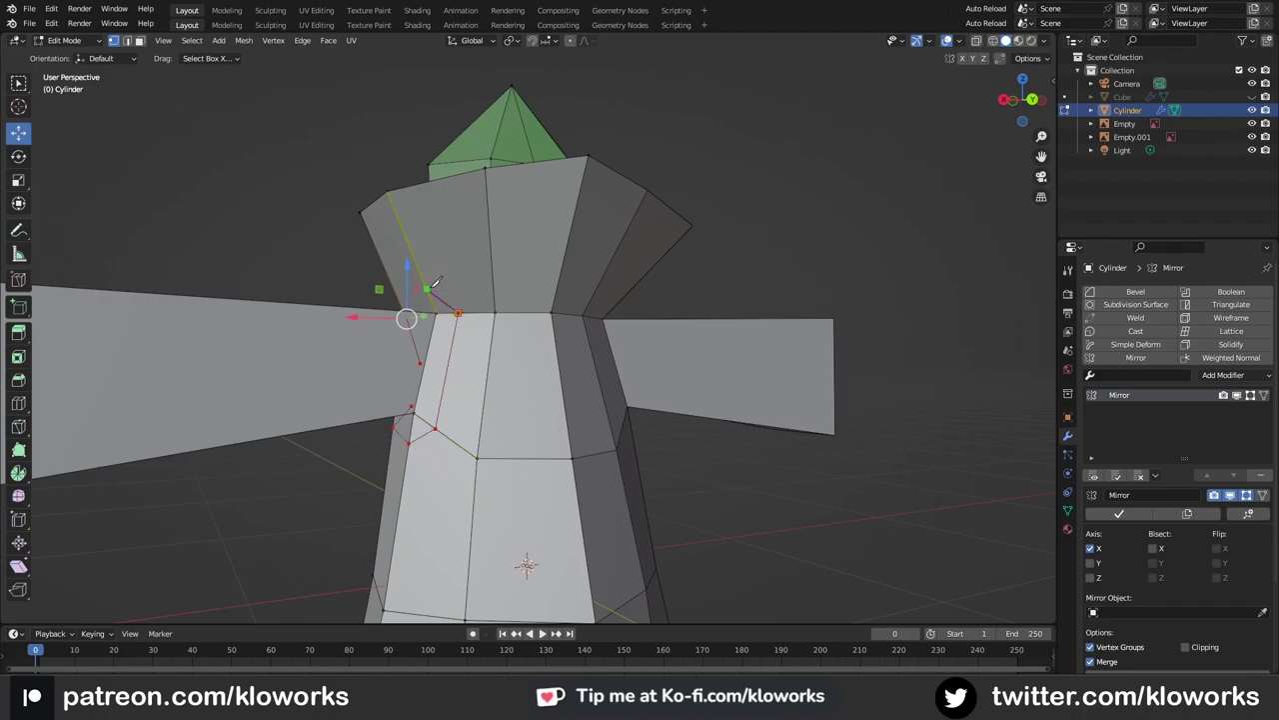
pyautogui.press('w')
pyautogui.moveTo(576, 406)
pyautogui.mouseDown(button='middle')
pyautogui.moveTo(530, 382)
pyautogui.moveTo(566, 349)
pyautogui.moveTo(579, 390)
pyautogui.moveTo(476, 433)
pyautogui.mouseUp(button='middle')
pyautogui.hotkey('shift', 'space')
pyautogui.click(583, 405)
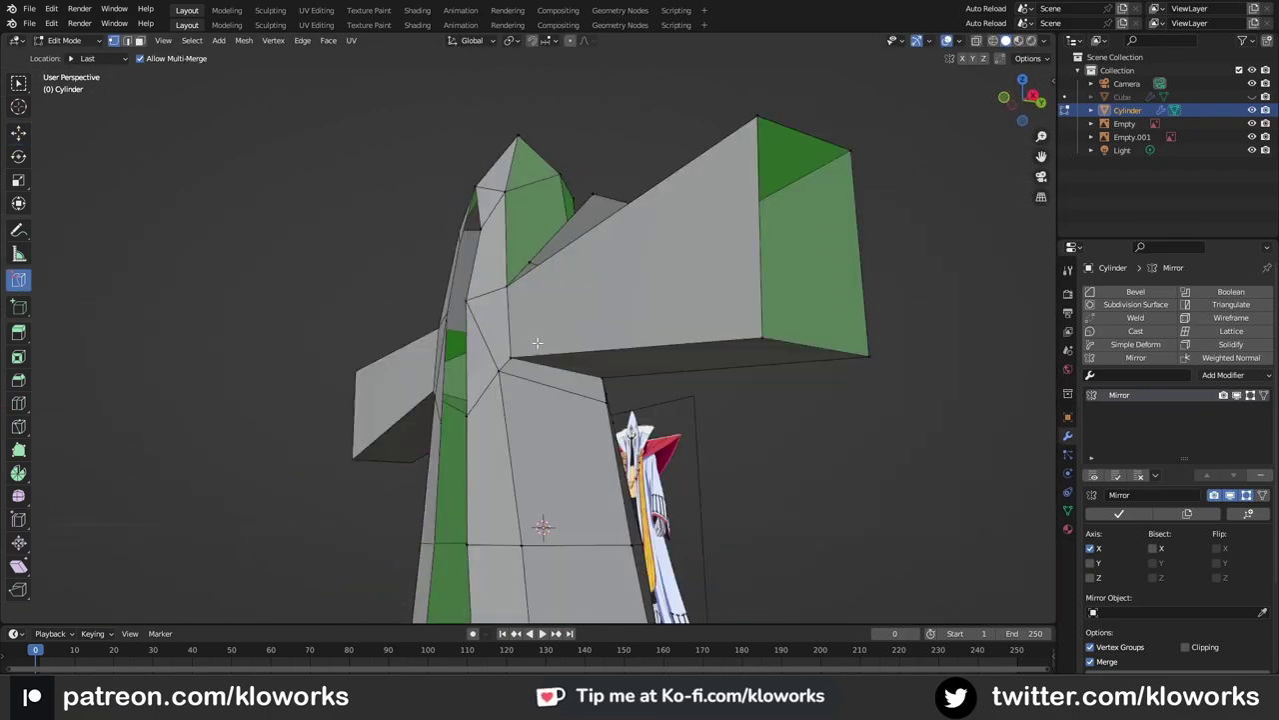
pyautogui.moveTo(476, 433); pyautogui.dragTo(474, 435)
pyautogui.click(516, 331)
# Step: Pull a collar point outward into a pointed wing beside the hood
pyautogui.moveTo(460, 335)
pyautogui.mouseDown(button='middle')
pyautogui.moveTo(399, 345)
pyautogui.moveTo(450, 420)
pyautogui.moveTo(460, 394)
pyautogui.moveTo(589, 428)
pyautogui.moveTo(560, 420)
pyautogui.moveTo(599, 380)
pyautogui.moveTo(420, 299)
pyautogui.mouseUp(button='middle')
pyautogui.click(555, 448)
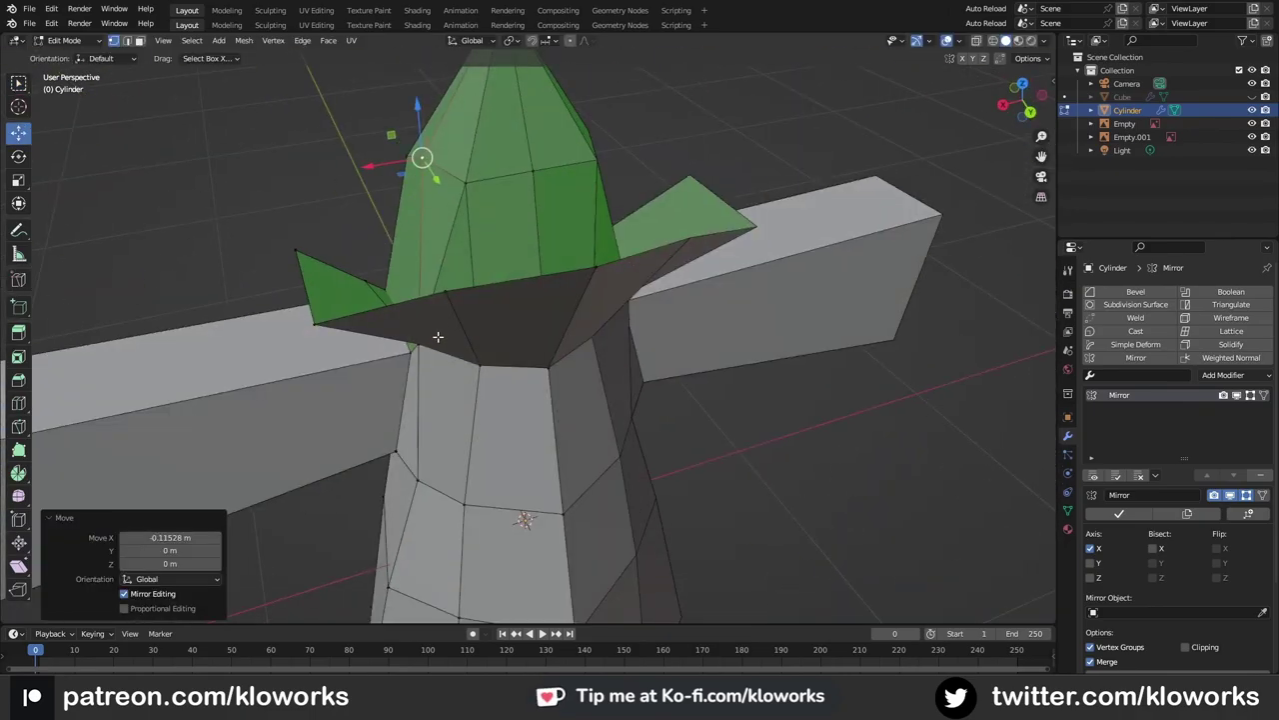
pyautogui.moveTo(408, 305)
pyautogui.mouseDown()
pyautogui.moveTo(386, 318)
pyautogui.moveTo(613, 425)
pyautogui.mouseUp()
pyautogui.press('KP_1')
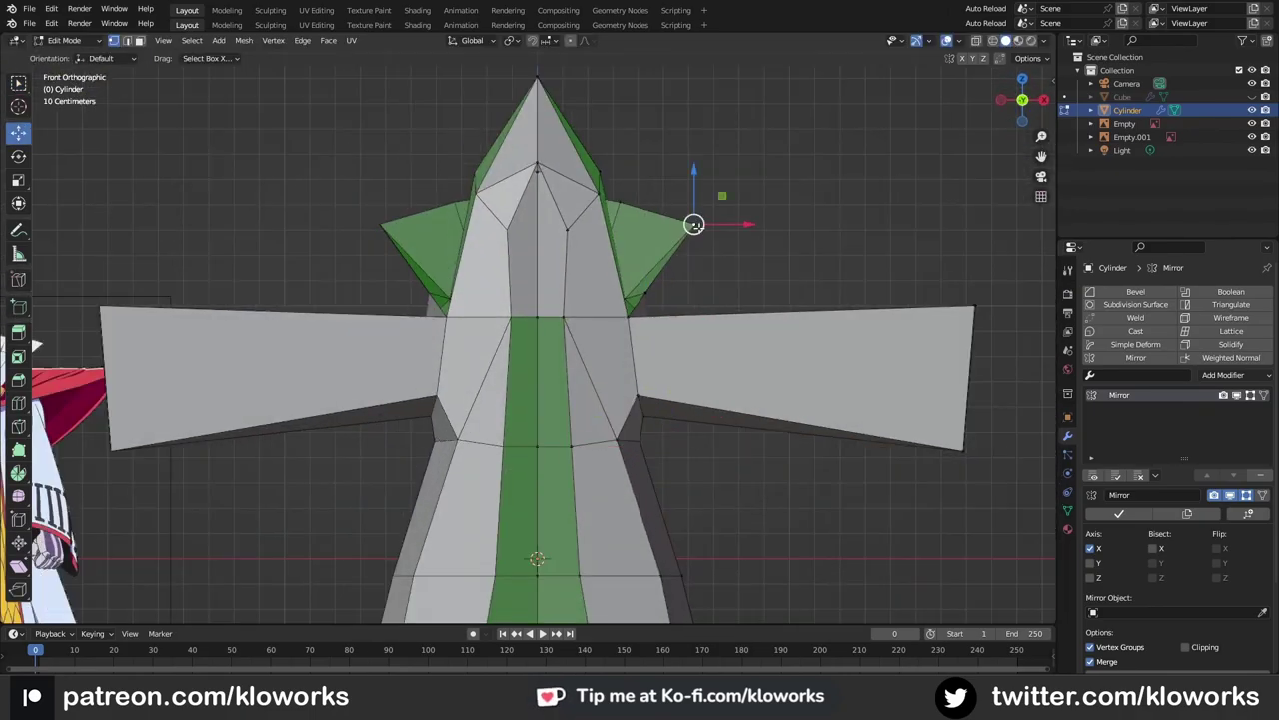
# Step: Slide a shoulder vertex to match the reference image
pyautogui.moveTo(676, 200)
pyautogui.mouseDown(button='middle')
pyautogui.moveTo(599, 230)
pyautogui.moveTo(598, 277)
pyautogui.mouseUp(button='middle')
pyautogui.press('KP_1')
pyautogui.moveTo(598, 277); pyautogui.dragTo(600, 277)
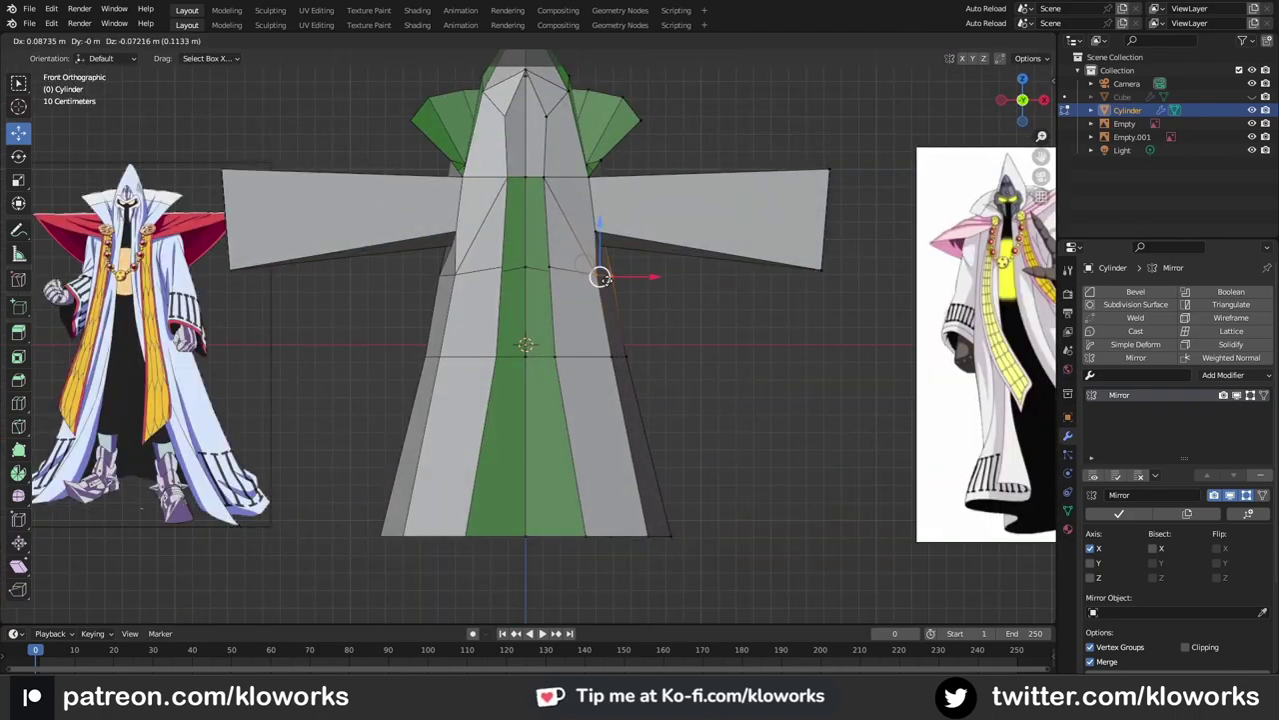
pyautogui.scroll(-2, 603, 299)
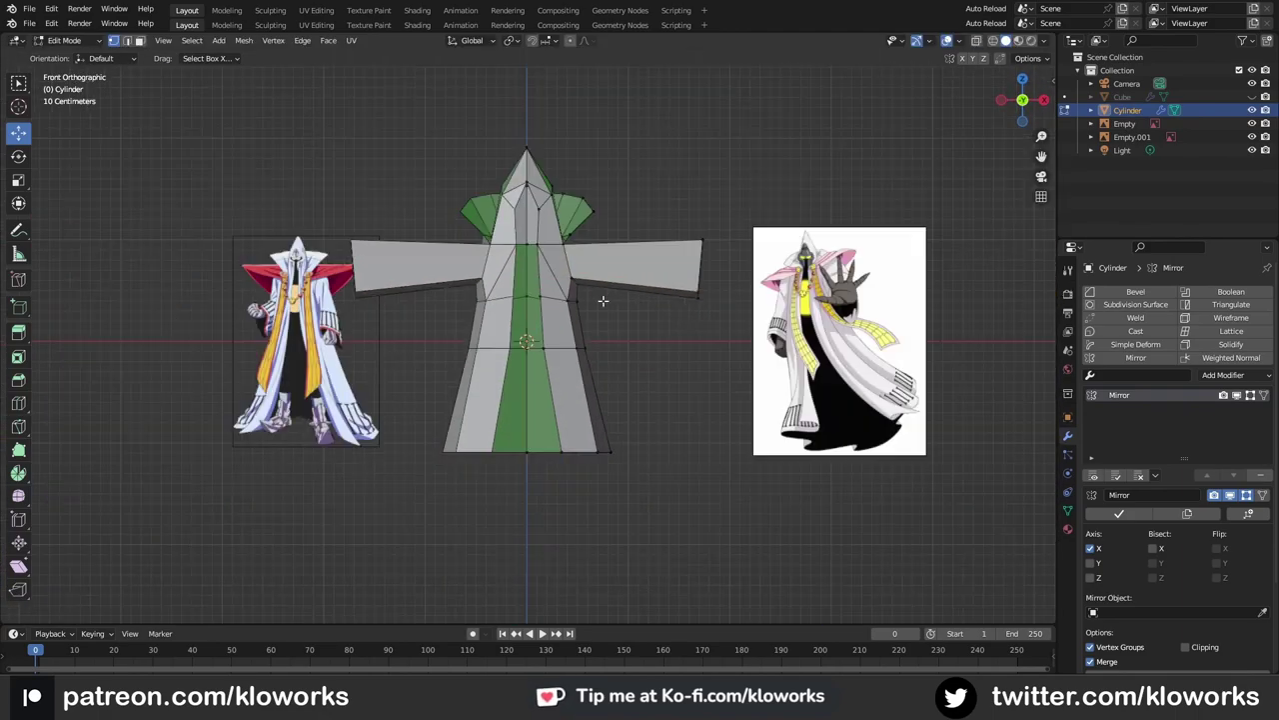
# Step: Select hem geometry and dissolve the unneeded parts
pyautogui.click(568, 475)
pyautogui.scroll(2, 658, 333)
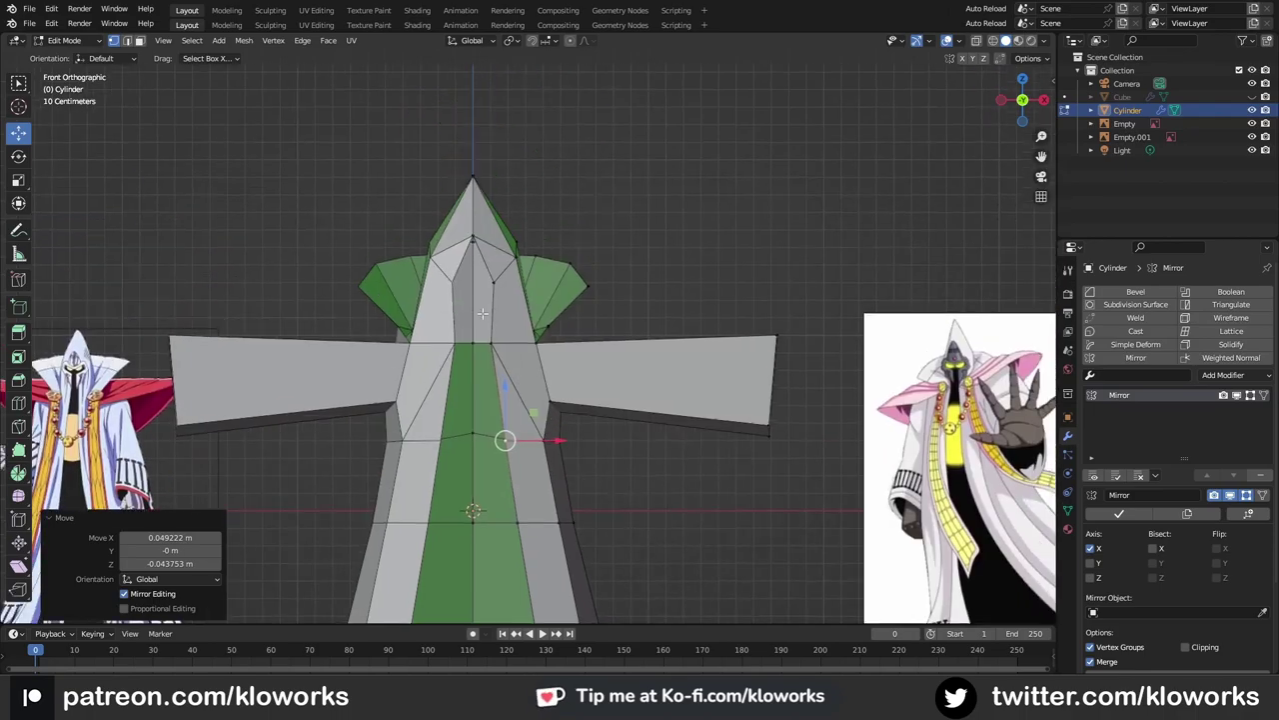
pyautogui.scroll(1, 659, 334)
pyautogui.keyDown('shift'); pyautogui.moveTo(658, 333); pyautogui.dragTo(997, 287, button='middle'); pyautogui.keyUp('shift')
pyautogui.scroll(-2, 639, 350)
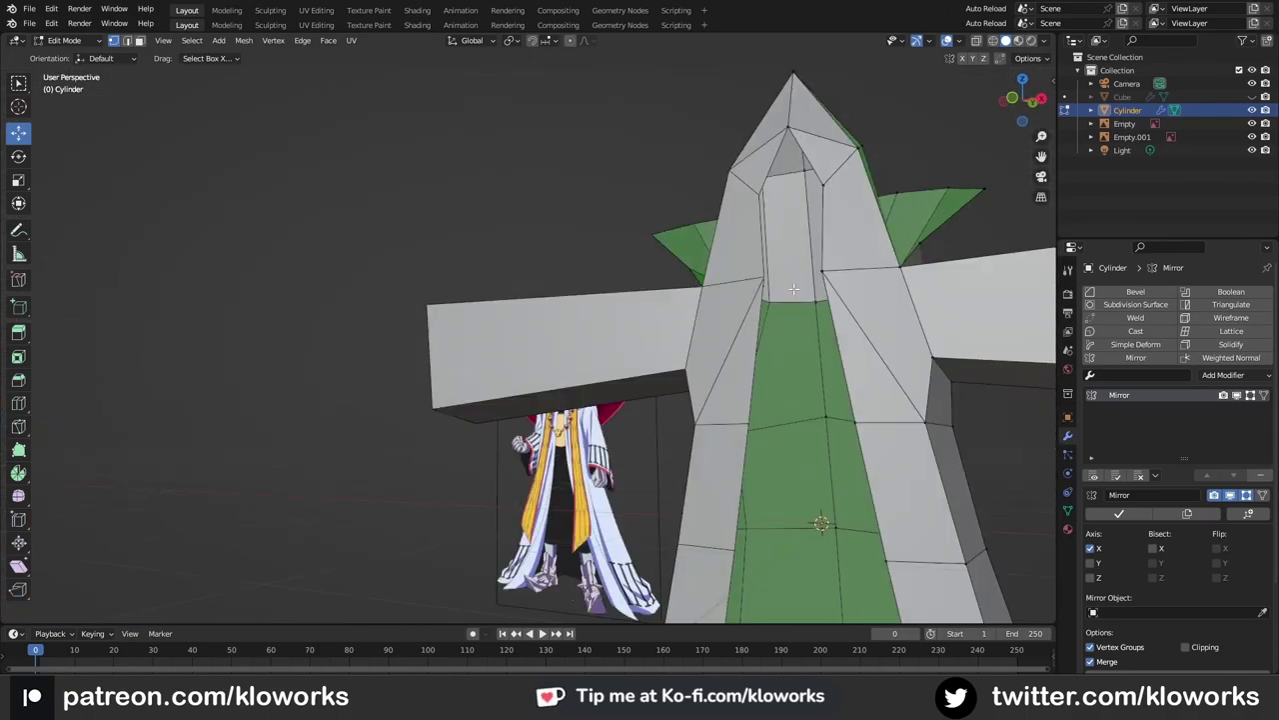
pyautogui.moveTo(640, 349)
pyautogui.mouseDown(button='middle')
pyautogui.moveTo(467, 314)
pyautogui.moveTo(582, 393)
pyautogui.mouseUp(button='middle')
pyautogui.hotkey('ctrl', 'x')
# Step: Merge the lower box's end vertices into a single point
pyautogui.scroll(1, 467, 314)
pyautogui.scroll(2, 582, 393)
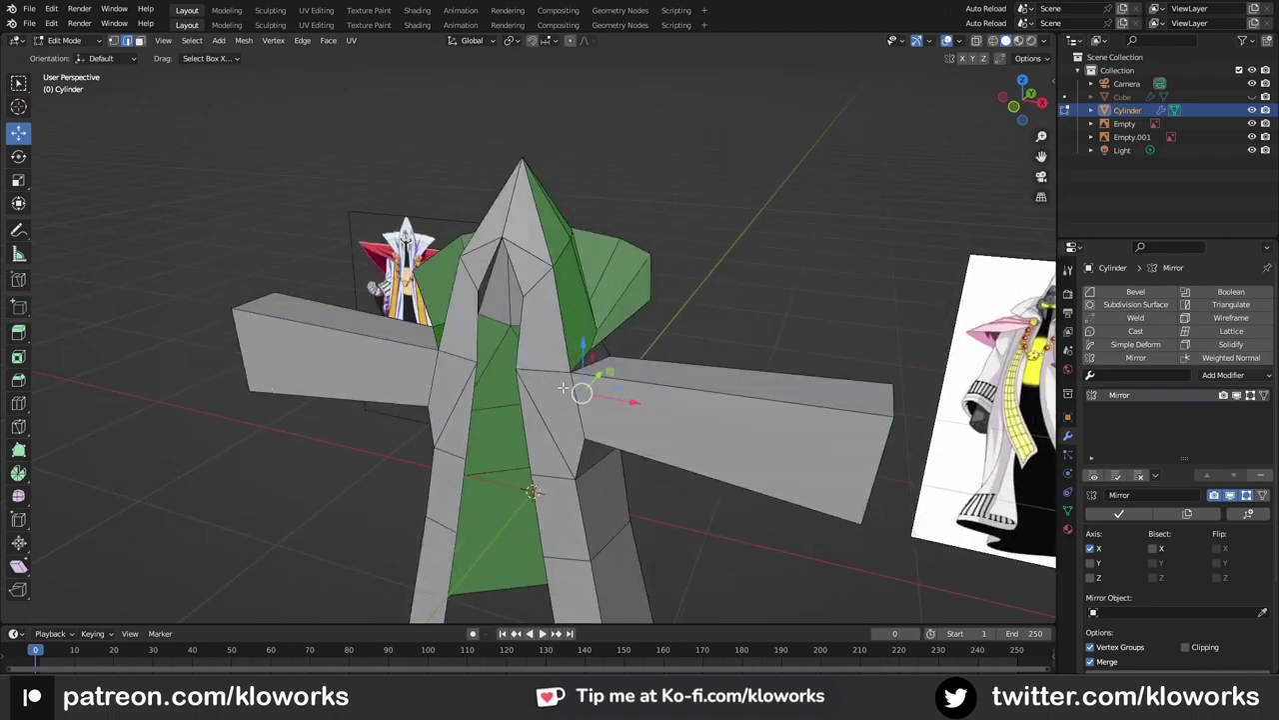
pyautogui.moveTo(581, 393); pyautogui.dragTo(470, 400, button='middle')
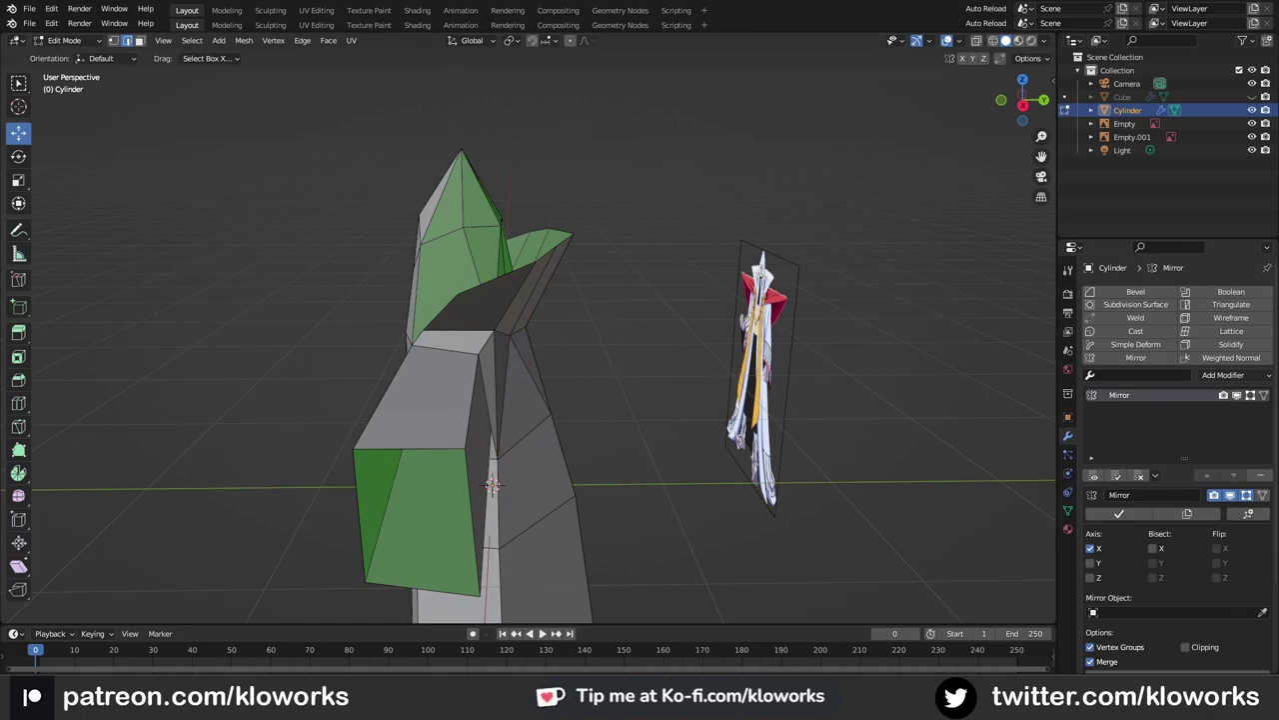
pyautogui.moveTo(490, 484)
pyautogui.mouseDown(button='middle')
pyautogui.moveTo(559, 419)
pyautogui.moveTo(491, 352)
pyautogui.moveTo(658, 187)
pyautogui.moveTo(690, 226)
pyautogui.moveTo(614, 290)
pyautogui.moveTo(629, 276)
pyautogui.moveTo(580, 277)
pyautogui.moveTo(471, 160)
pyautogui.moveTo(529, 240)
pyautogui.moveTo(554, 247)
pyautogui.moveTo(449, 254)
pyautogui.moveTo(523, 240)
pyautogui.moveTo(624, 303)
pyautogui.moveTo(610, 238)
pyautogui.mouseUp(button='middle')
pyautogui.press('m')
# Step: Box-select vertices and move them along X to tighten the robe's shape
pyautogui.press('w')
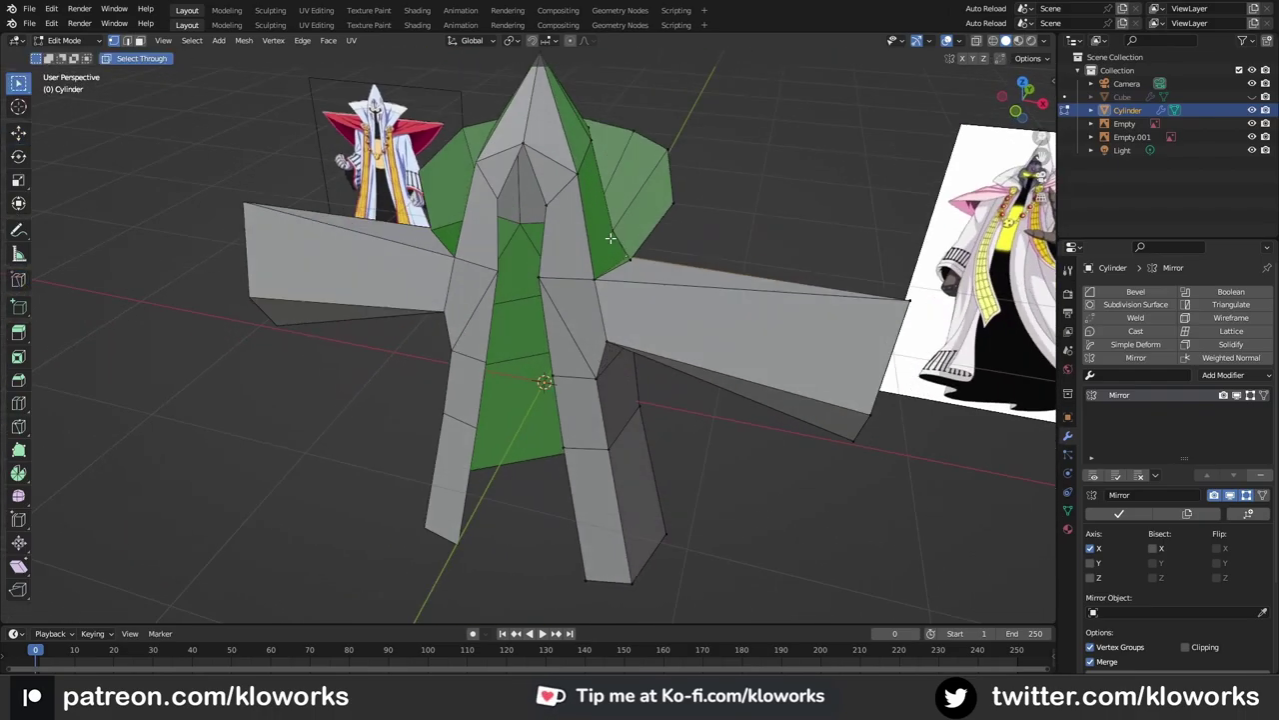
pyautogui.moveTo(595, 283)
pyautogui.mouseDown(button='middle')
pyautogui.moveTo(560, 289)
pyautogui.moveTo(653, 226)
pyautogui.moveTo(522, 314)
pyautogui.mouseUp(button='middle')
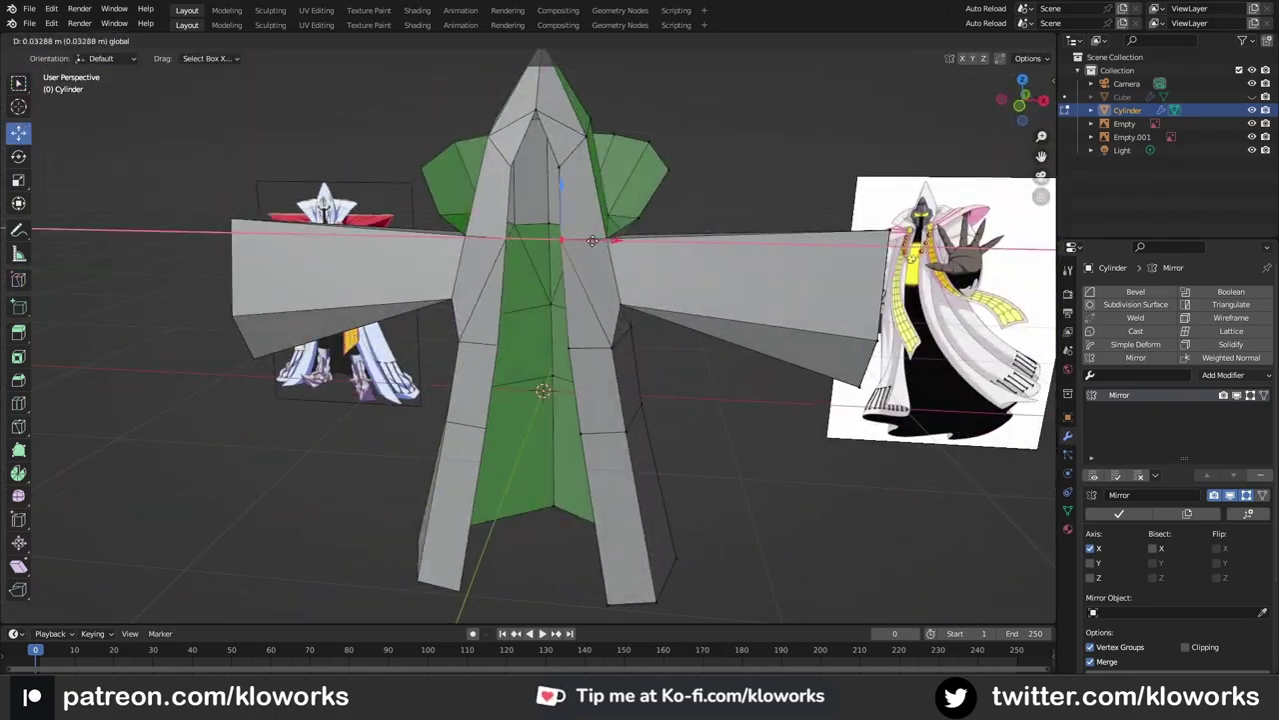
pyautogui.hotkey('shift', 'space')
pyautogui.press('g')
pyautogui.moveTo(588, 382); pyautogui.dragTo(562, 404)
pyautogui.press('KP_7')
pyautogui.scroll(3, 600, 350)
pyautogui.moveTo(637, 314); pyautogui.dragTo(628, 322)
pyautogui.moveTo(628, 322); pyautogui.dragTo(660, 287, button='middle')
pyautogui.scroll(4, 600, 260)
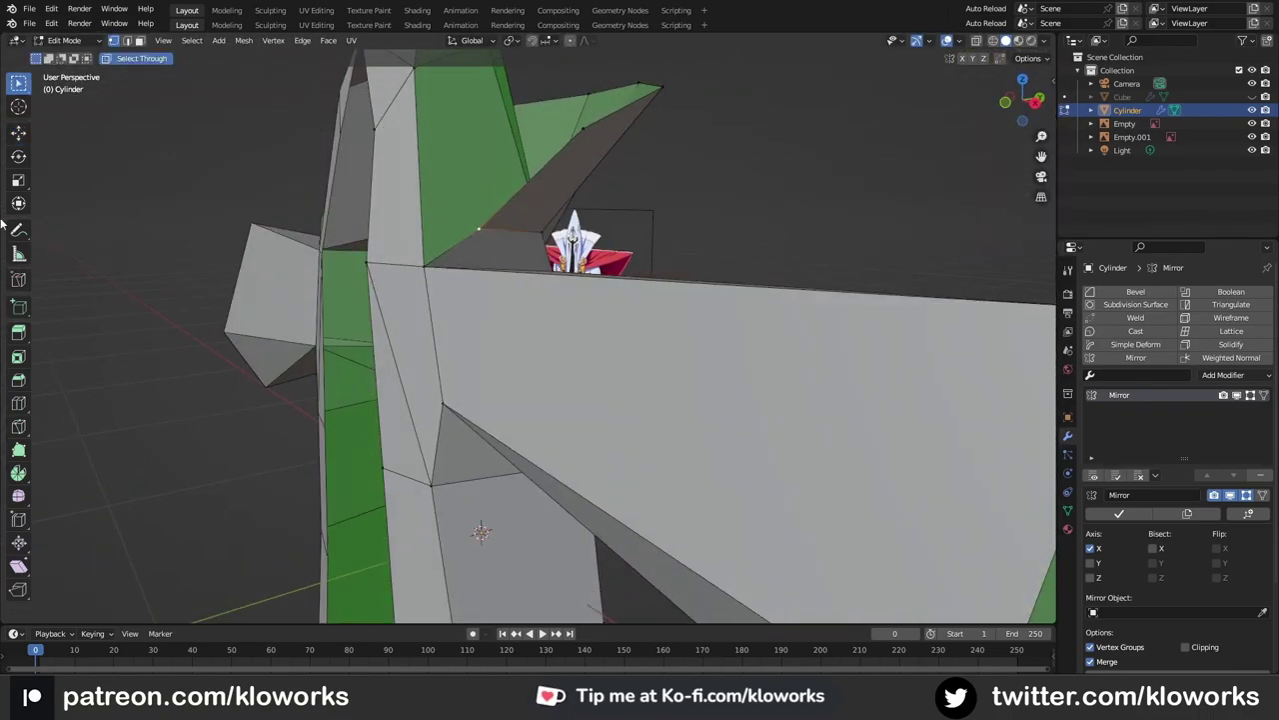
# Step: Pull the shoulder corner vertices outward along X
pyautogui.hotkey('shift', 'space')
pyautogui.moveTo(560, 260)
pyautogui.mouseDown(button='middle')
pyautogui.moveTo(422, 283)
pyautogui.moveTo(500, 220)
pyautogui.moveTo(440, 280)
pyautogui.mouseUp(button='middle')
pyautogui.hotkey('shift', 'space')
pyautogui.press('g')
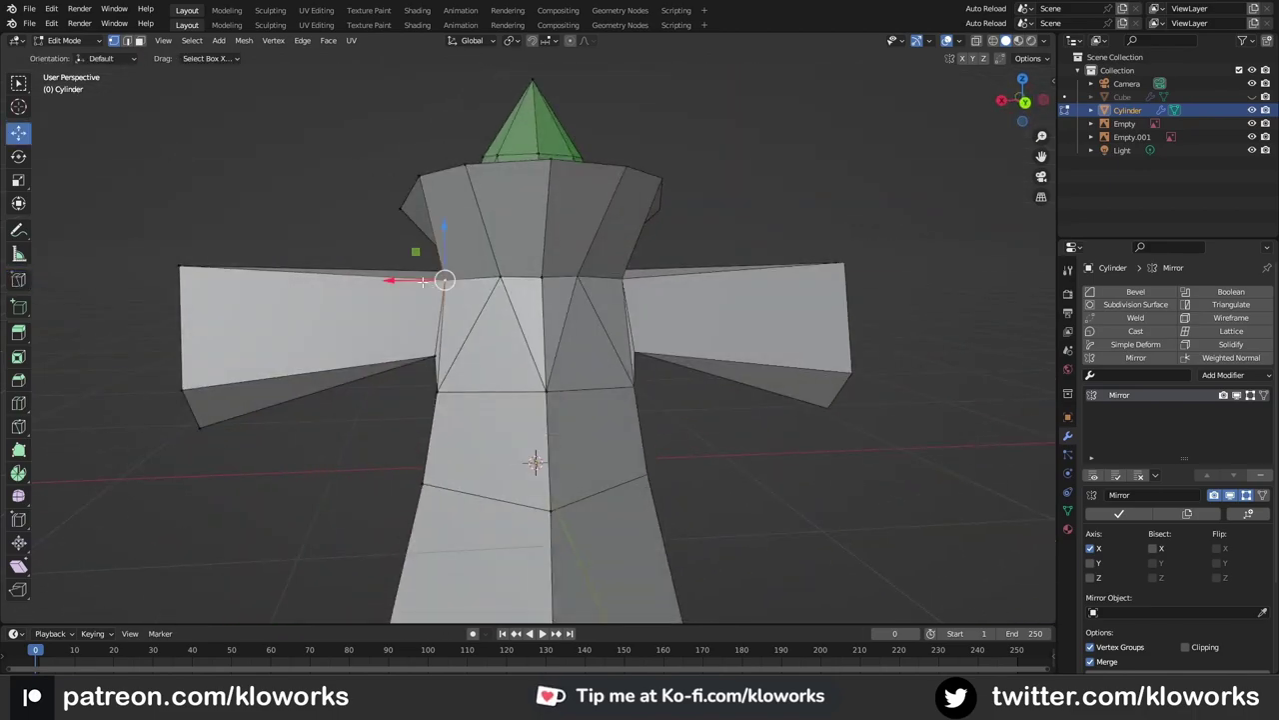
pyautogui.moveTo(400, 277); pyautogui.dragTo(369, 276)
pyautogui.moveTo(370, 277)
pyautogui.mouseDown(button='middle')
pyautogui.moveTo(521, 317)
pyautogui.moveTo(490, 449)
pyautogui.mouseUp(button='middle')
# Step: Mark the shoulder edge as a UV seam, then return to the front view
pyautogui.rightClick(491, 457)
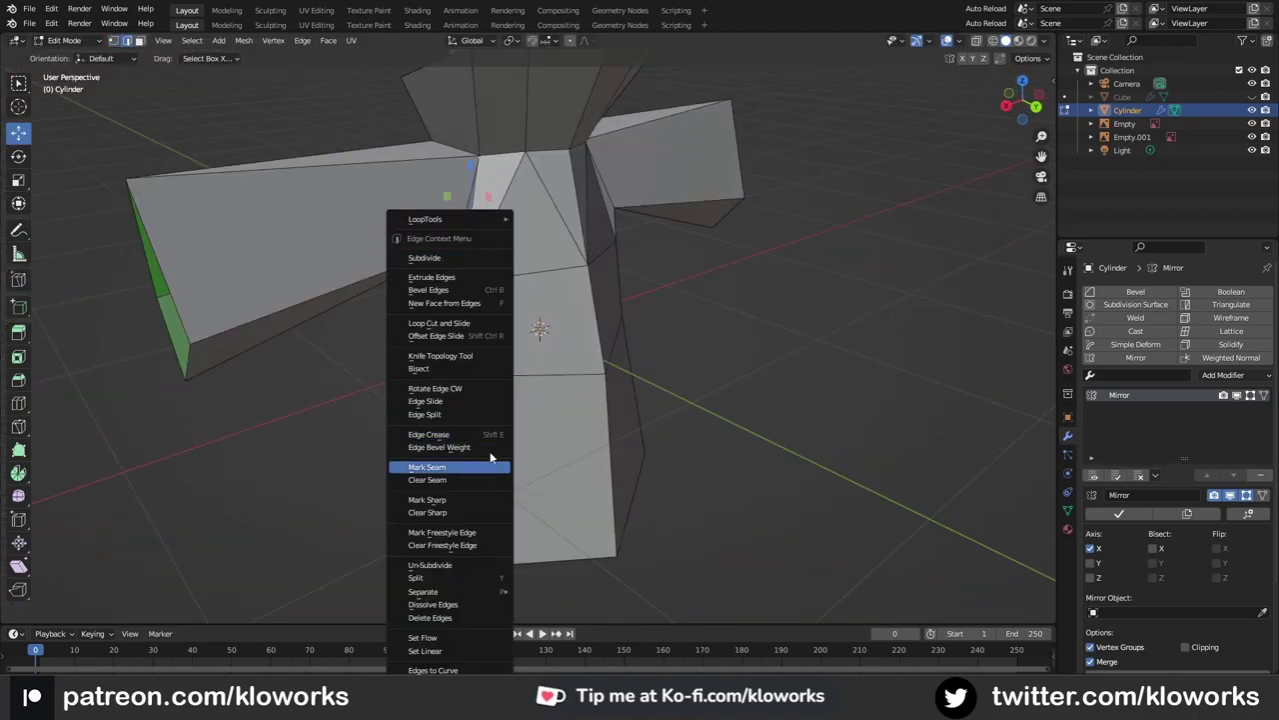
pyautogui.click(481, 389)
pyautogui.moveTo(481, 389); pyautogui.dragTo(506, 214, button='middle')
pyautogui.press('KP_1')
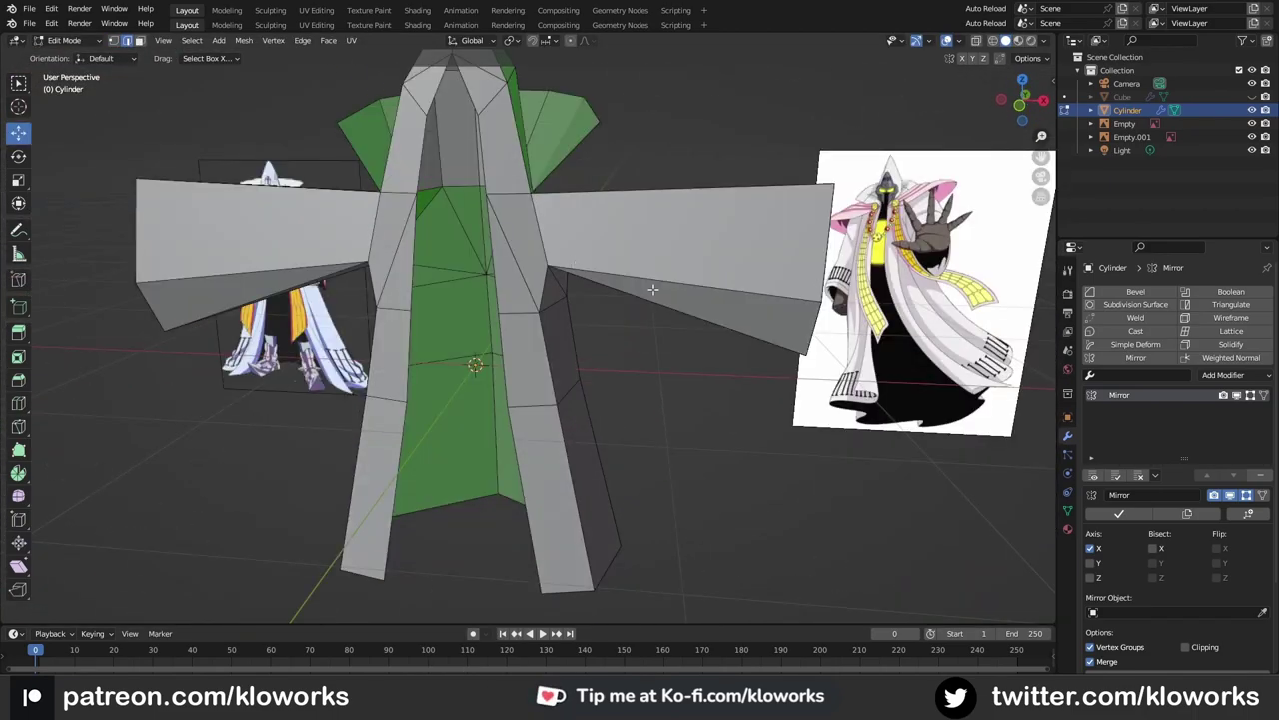
# Step: Raise the sleeve tip vertex slightly and rescale the selection in front view
pyautogui.press('g')
pyautogui.click(704, 261)
pyautogui.hotkey('shift', 'space')
pyautogui.press('s')
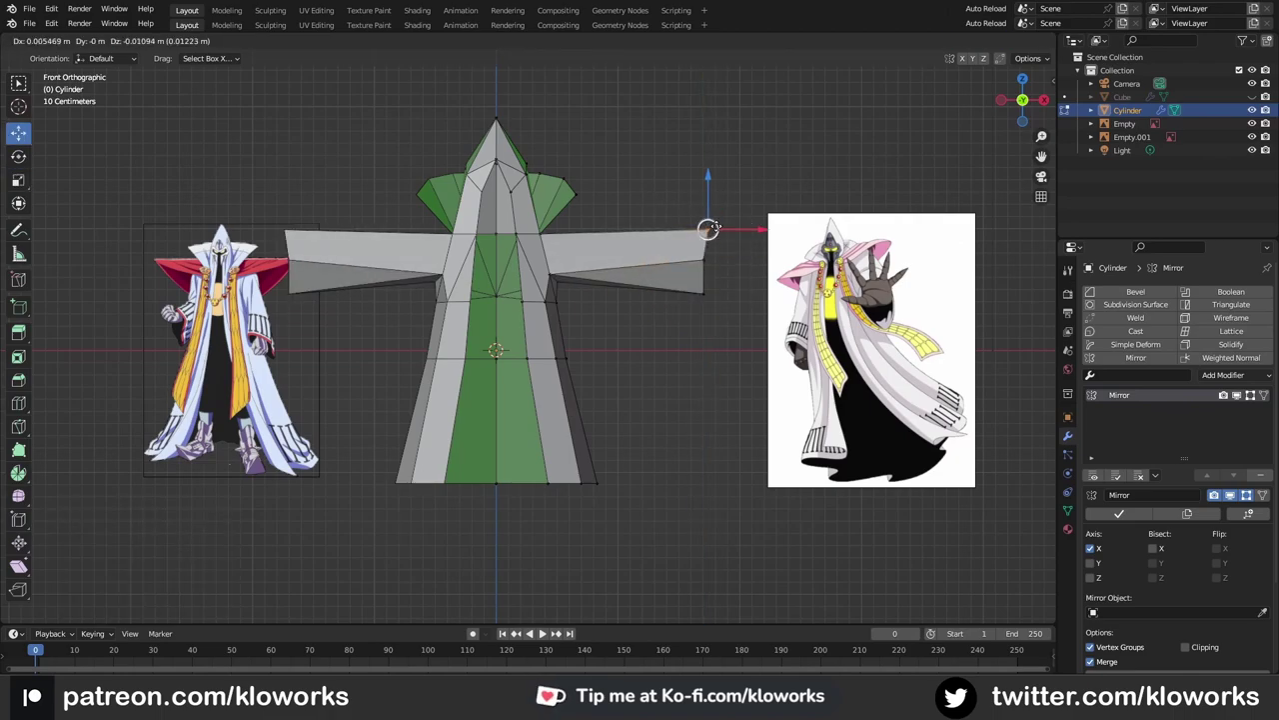
pyautogui.moveTo(630, 299); pyautogui.dragTo(574, 258, button='middle')
pyautogui.press('KP_1')
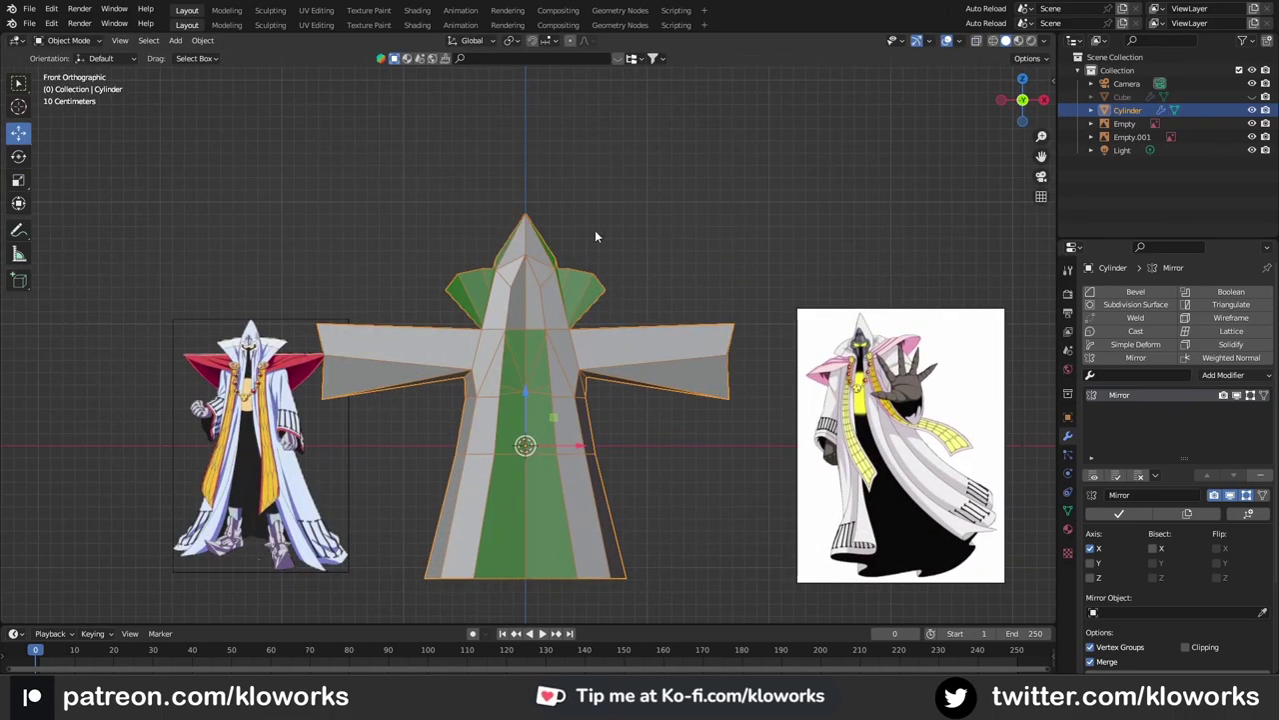
# Step: Toggle out of and back into Edit Mode, then frame the area above the hood
pyautogui.press('Tab')
pyautogui.scroll(1, 529, 286)
pyautogui.press('Tab')
pyautogui.scroll(2, 586, 148)
pyautogui.scroll(-1, 599, 110)
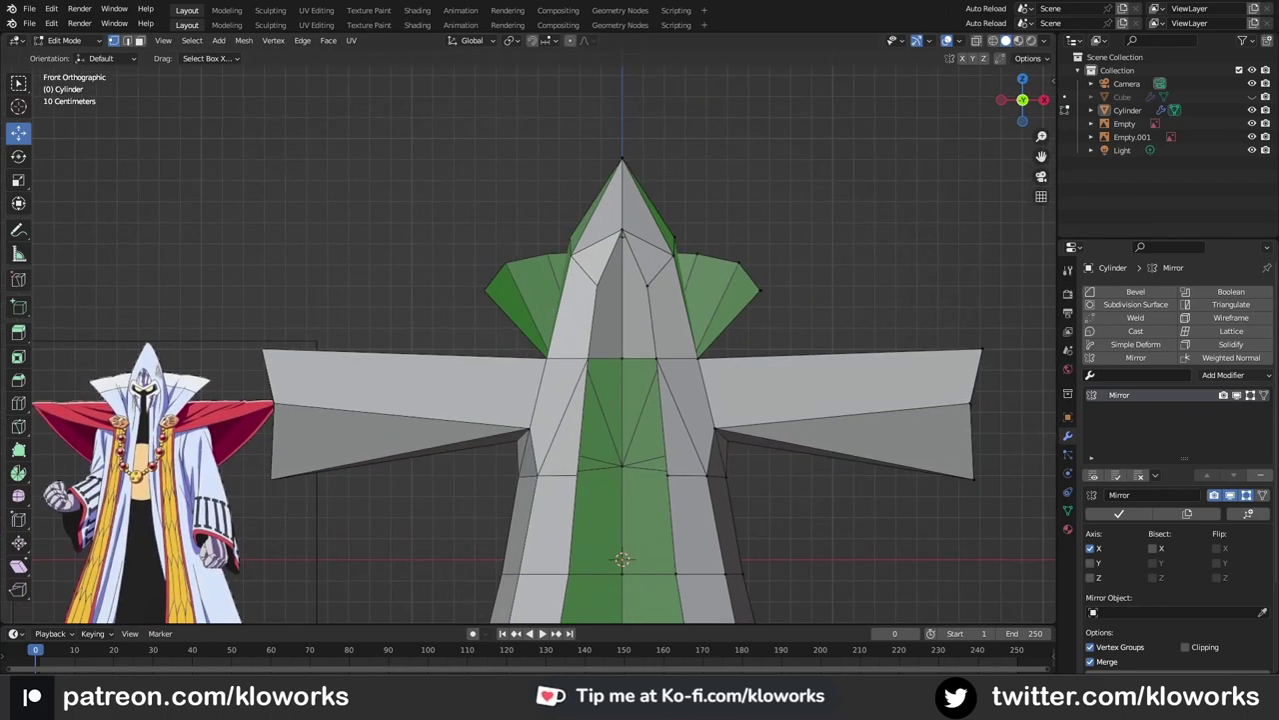
pyautogui.keyDown('shift'); pyautogui.moveTo(604, 75); pyautogui.dragTo(566, 196, button='middle'); pyautogui.keyUp('shift')
pyautogui.scroll(2, 653, 174)
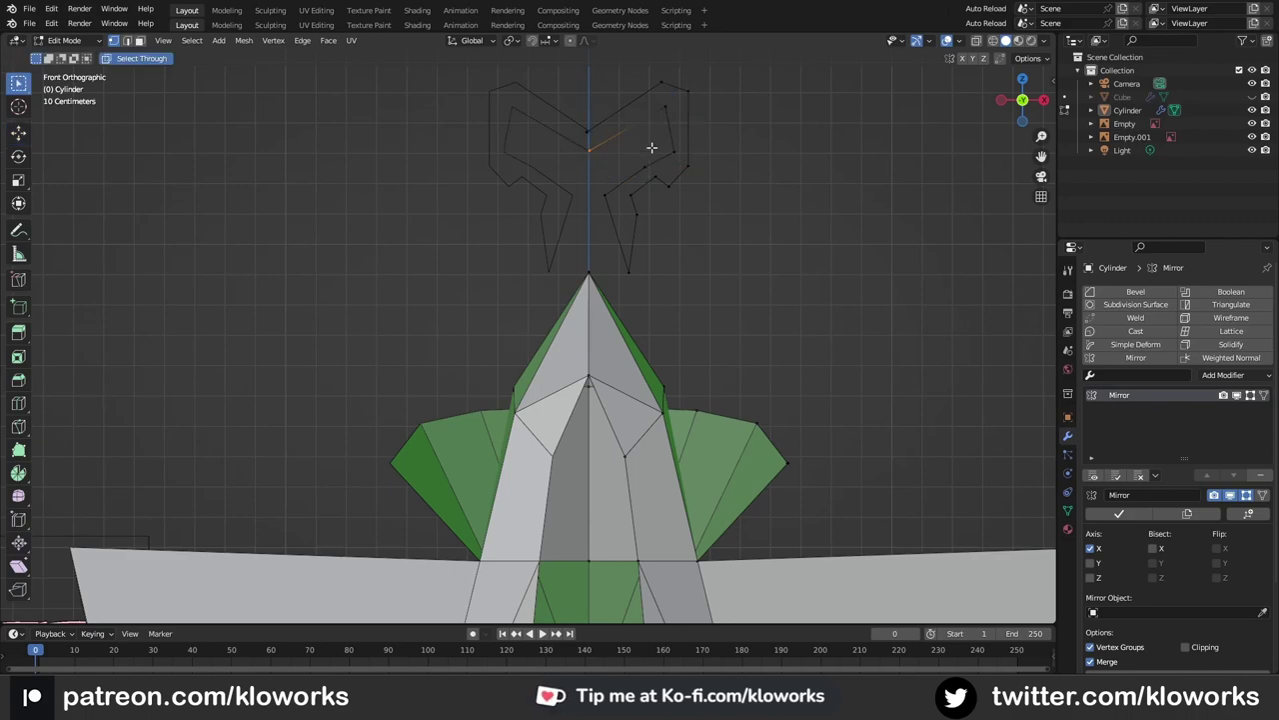
# Step: Select the right half of the mask outline and lower it along Z
pyautogui.press('l')
pyautogui.moveTo(633, 242); pyautogui.dragTo(659, 304)
pyautogui.keyDown('shift'); pyautogui.moveTo(686, 239); pyautogui.dragTo(578, 301, button='middle'); pyautogui.keyUp('shift')
pyautogui.scroll(1, 579, 301)
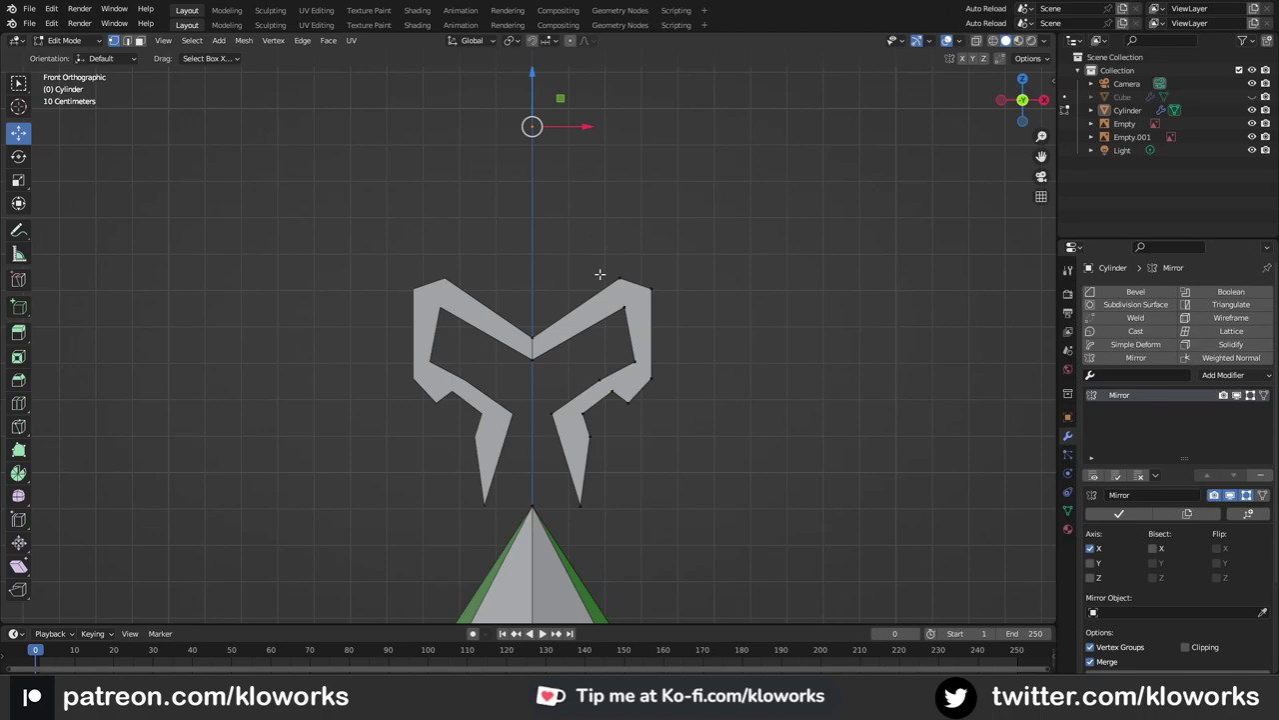
pyautogui.press('g')
pyautogui.press('z')
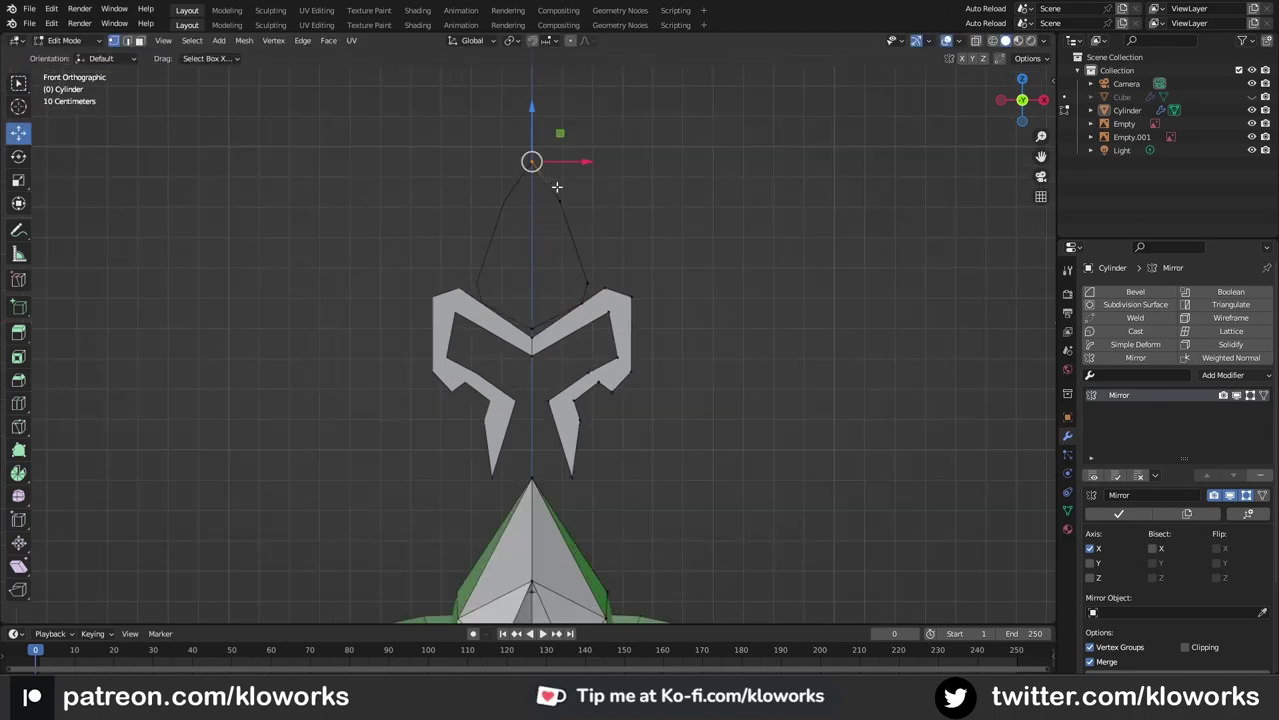
pyautogui.click(545, 316)
# Step: Fill the mask outline with a face and move it onto the hood front
pyautogui.press('f')
pyautogui.scroll(2, 545, 316)
pyautogui.press('g')
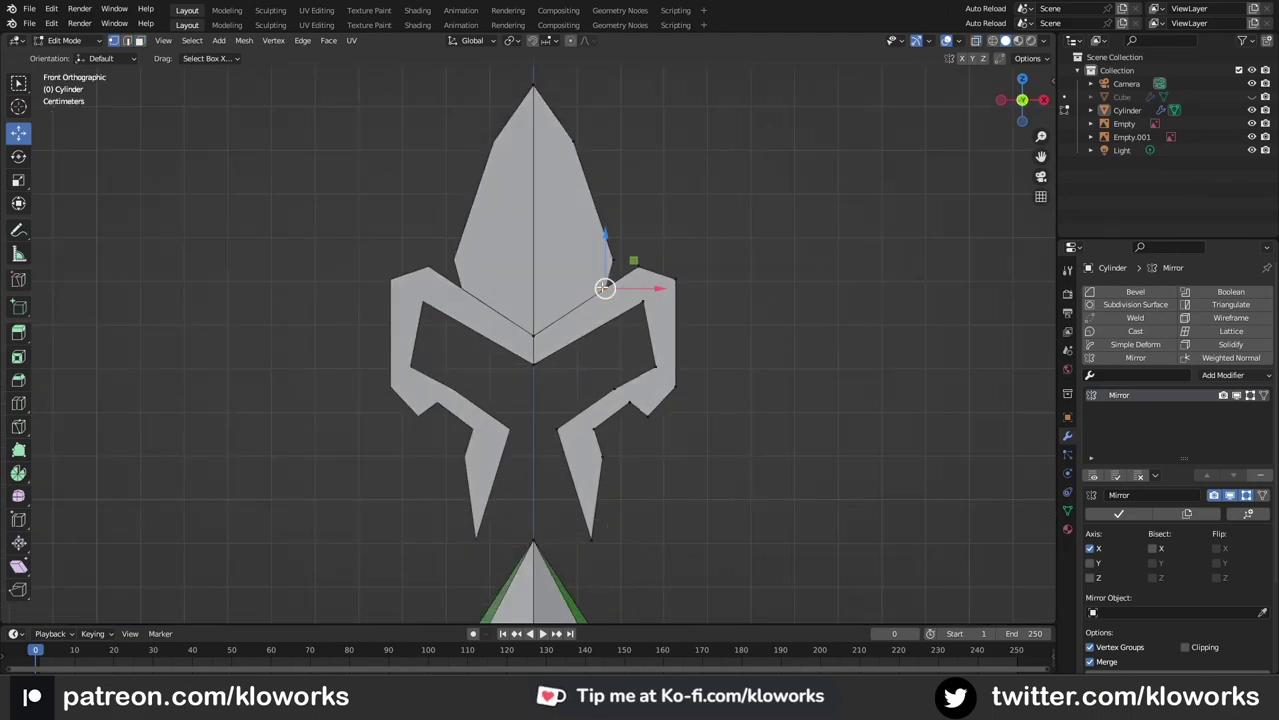
pyautogui.scroll(1, 692, 305)
pyautogui.scroll(1, 623, 280)
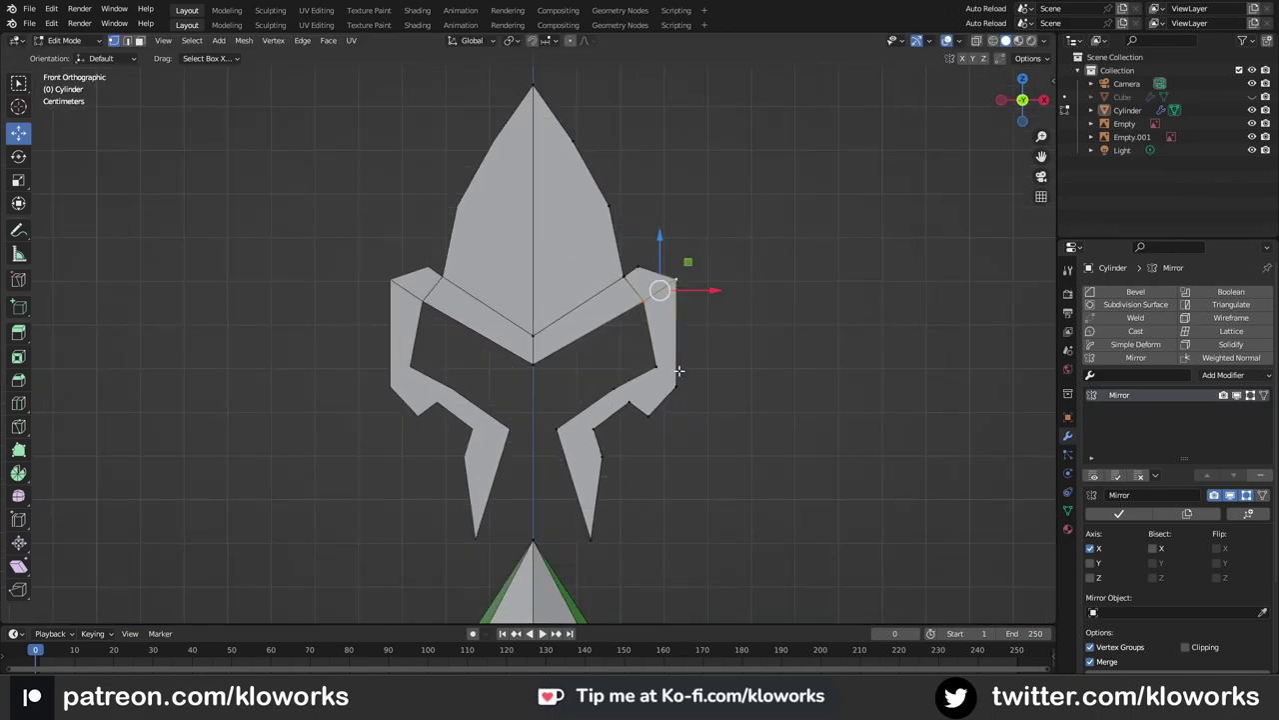
pyautogui.scroll(2, 654, 415)
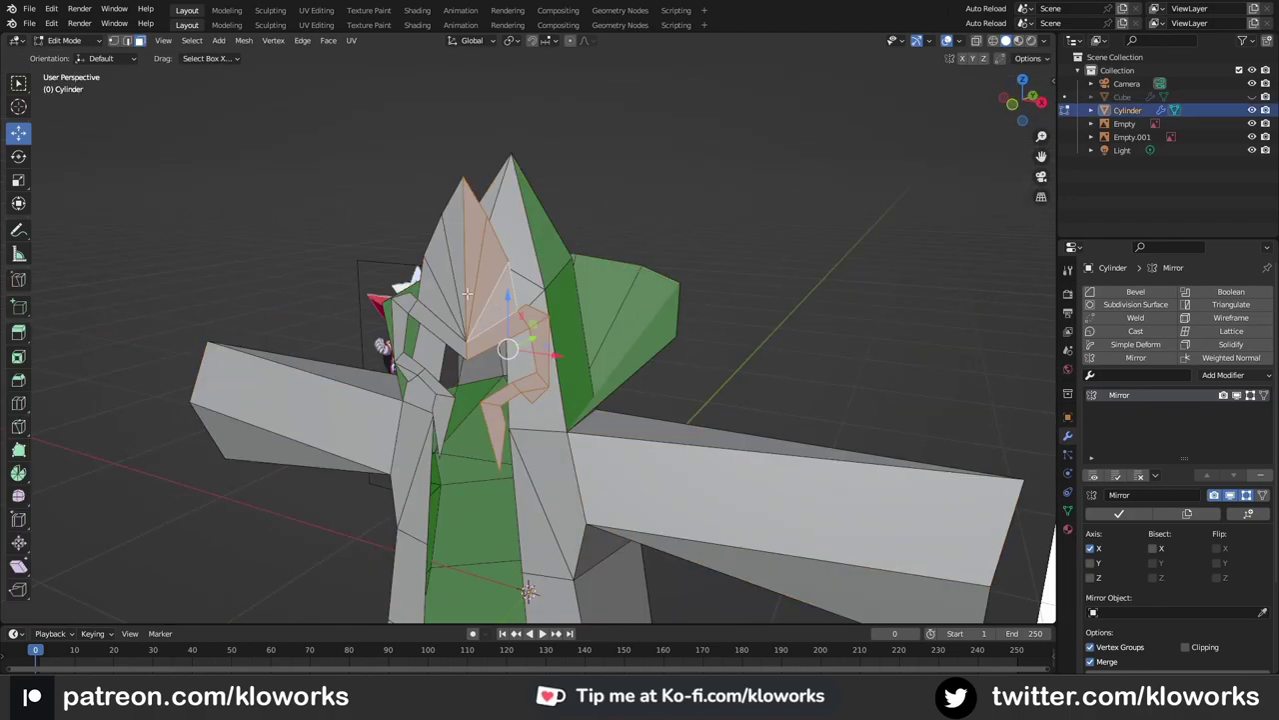
# Step: Inset the hood mask faces and select the whole mask piece for separation
pyautogui.moveTo(514, 366); pyautogui.dragTo(699, 265, button='middle')
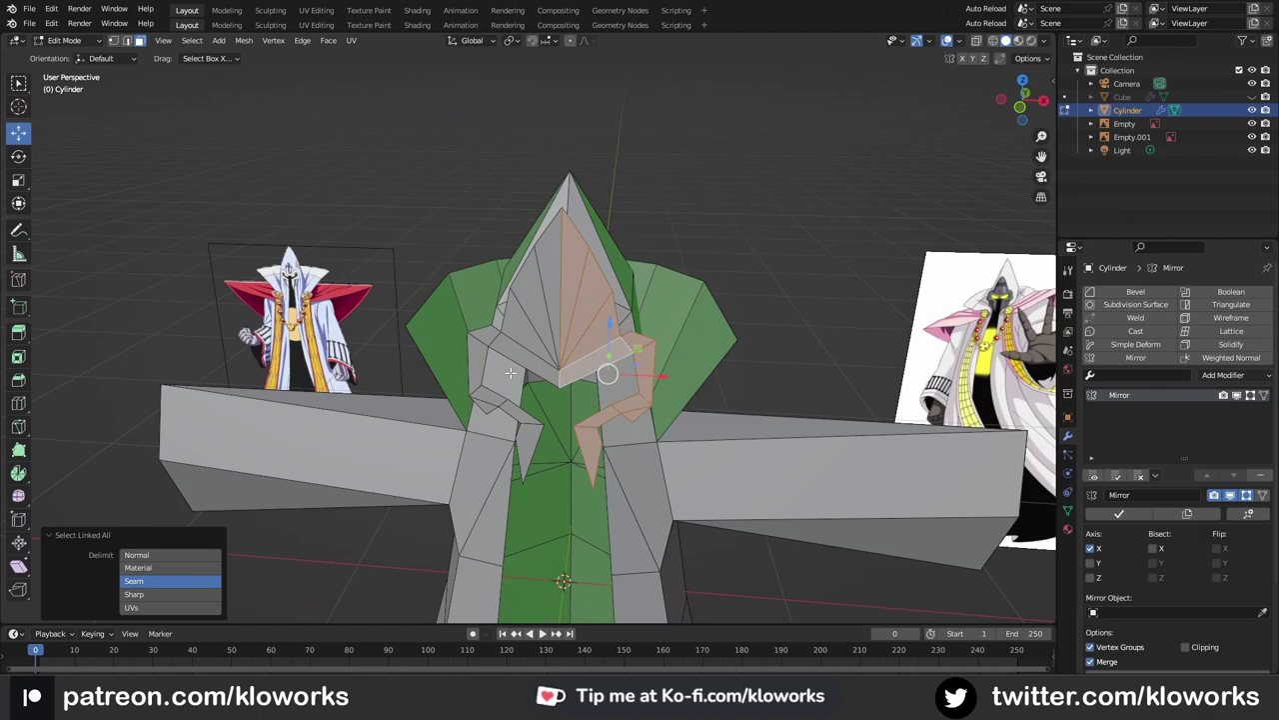
pyautogui.moveTo(594, 325); pyautogui.dragTo(575, 320, button='middle')
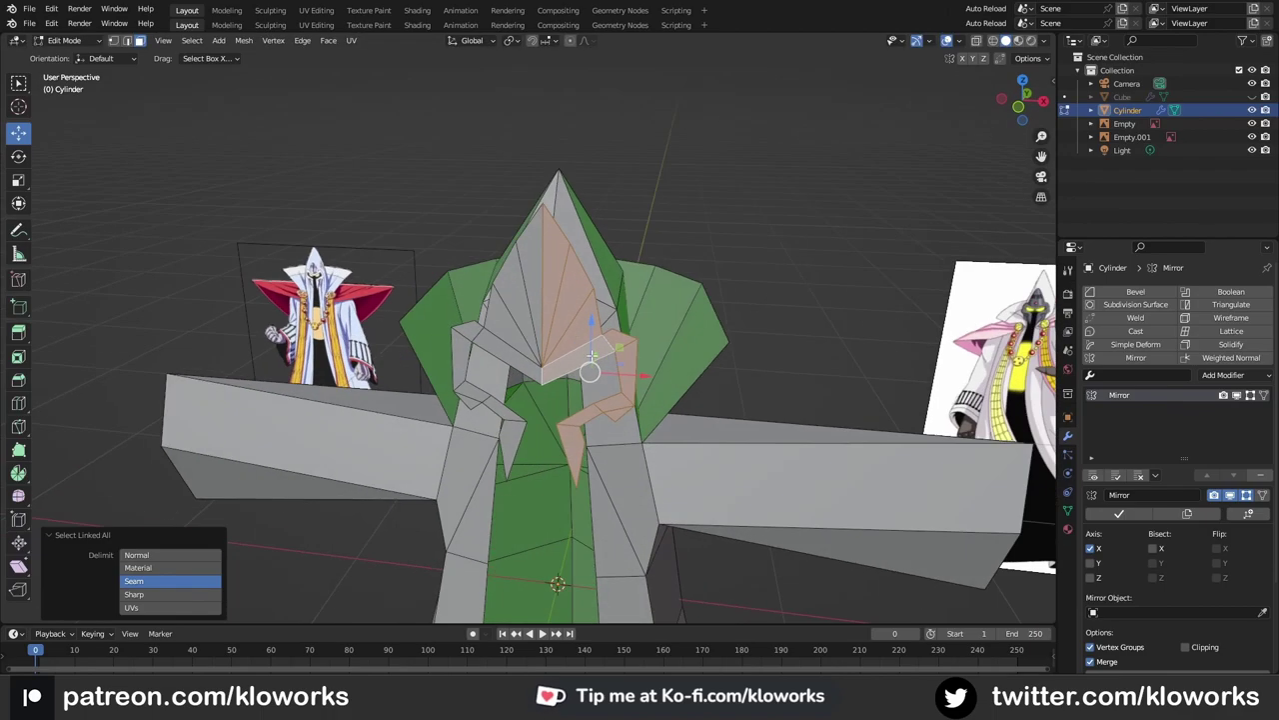
pyautogui.rightClick(590, 305)
pyautogui.click(590, 398)
pyautogui.hotkey('ctrl', 'l')
pyautogui.rightClick(583, 334)
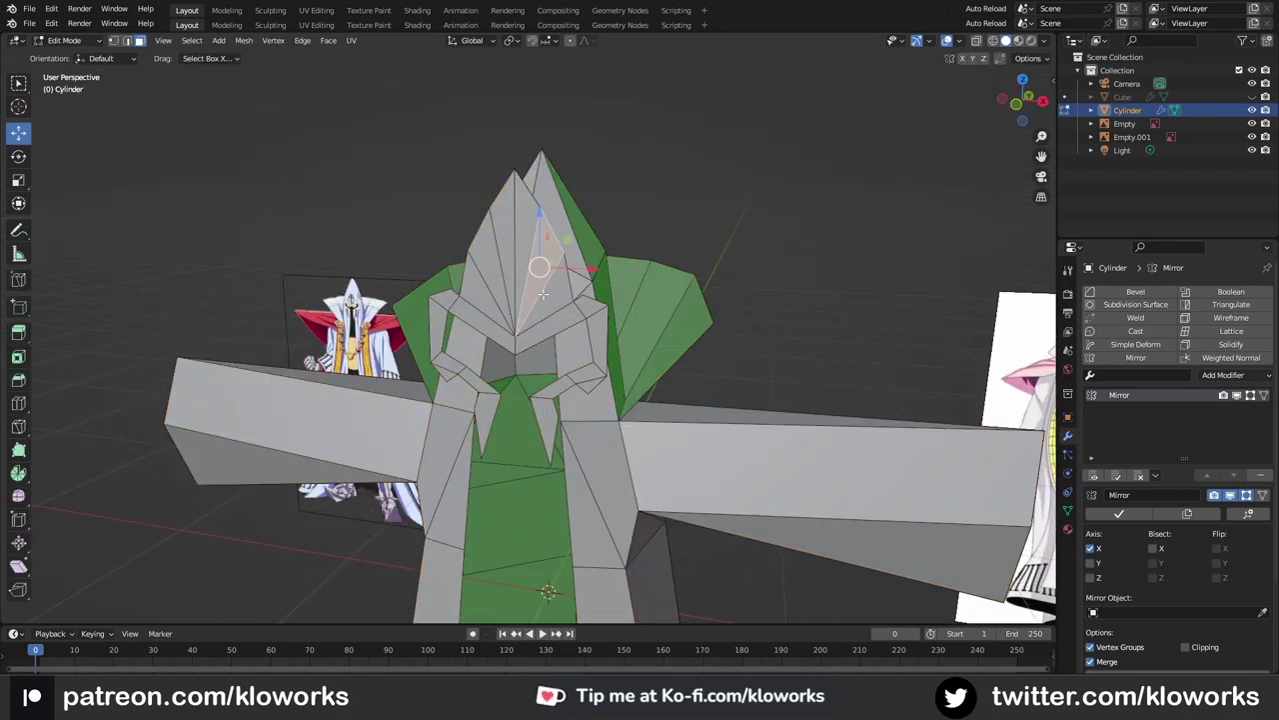
pyautogui.rightClick(548, 301)
# Step: Separate the mask into its own object and apply all its transforms
pyautogui.click(608, 317)
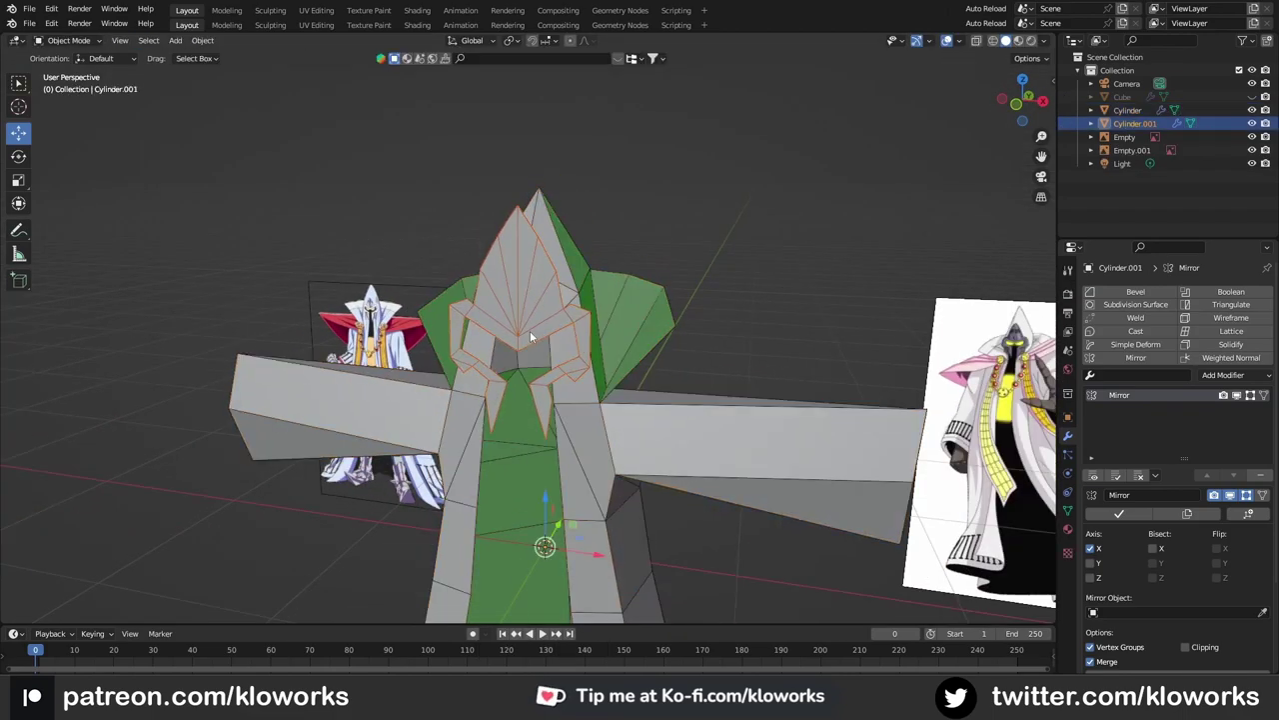
pyautogui.press('Tab')
pyautogui.click(529, 331)
pyautogui.hotkey('ctrl', 'a')
pyautogui.click(725, 190)
pyautogui.click(688, 187)
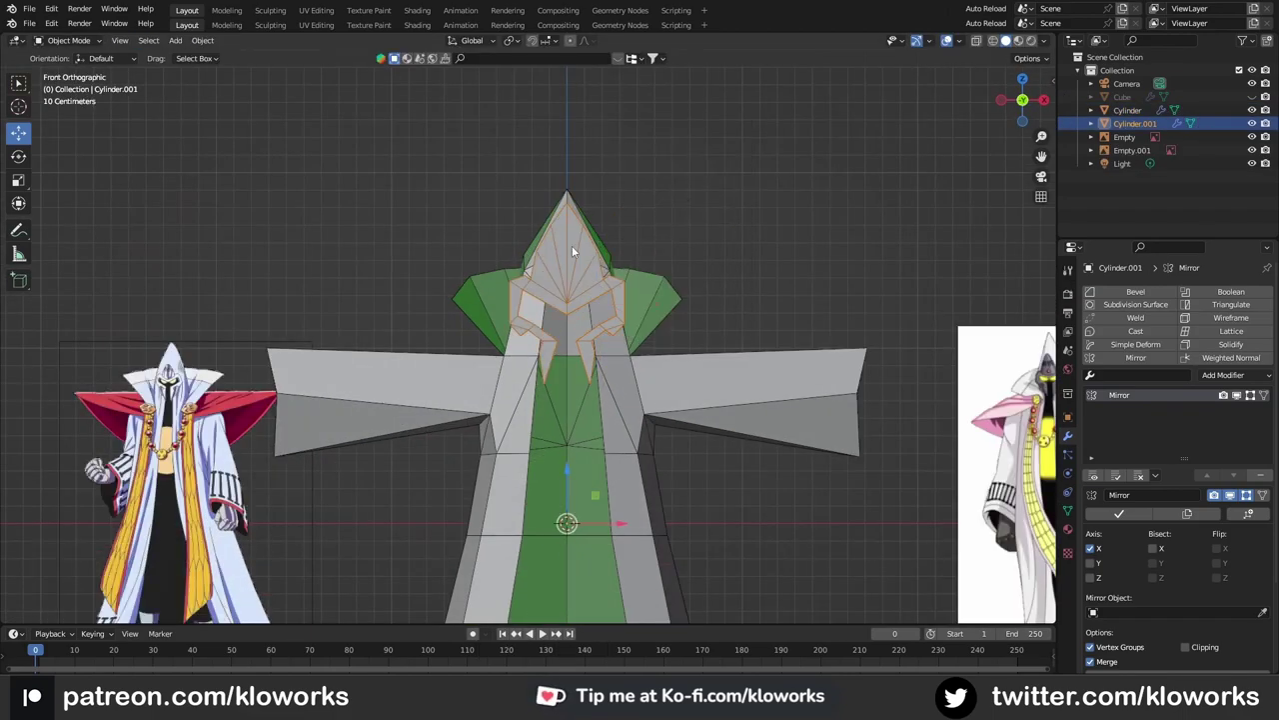
# Step: Scale the mask up to 1.287 and turn on the scene statistics overlay
pyautogui.keyDown('alt'); pyautogui.moveTo(575, 275); pyautogui.dragTo(696, 207, button='middle'); pyautogui.keyUp('alt')
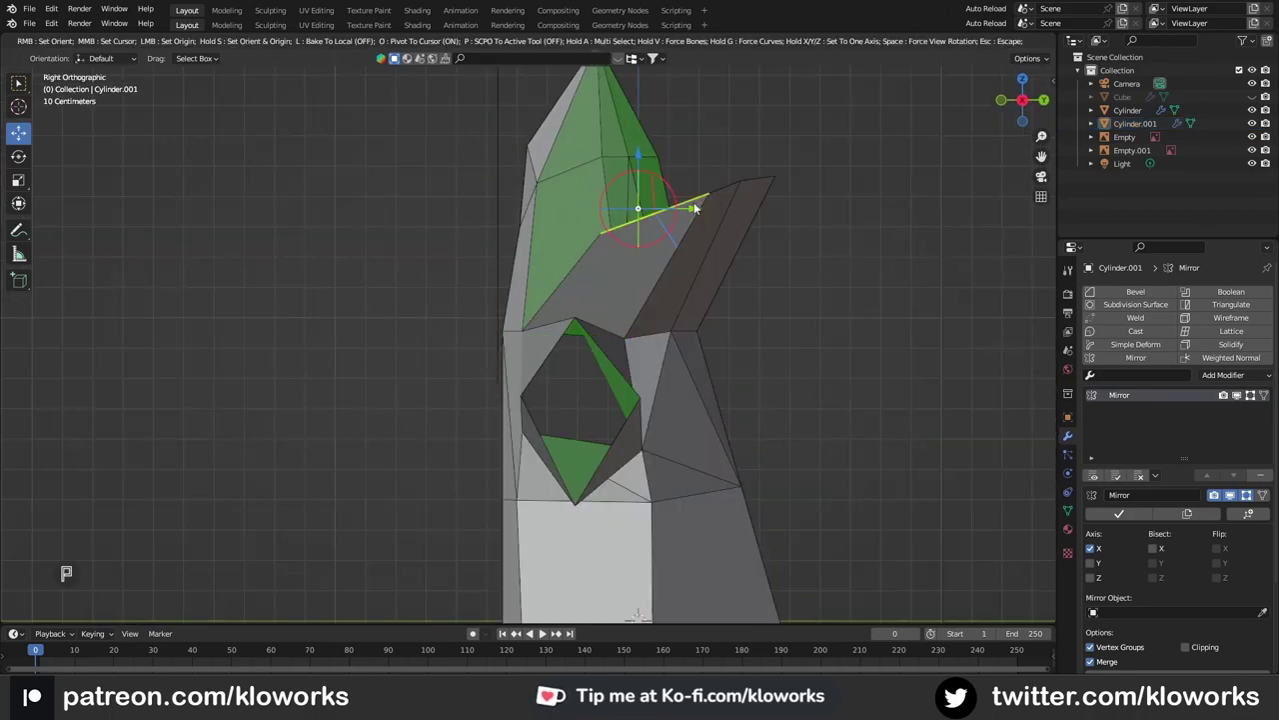
pyautogui.click(548, 194)
pyautogui.press('KP_1')
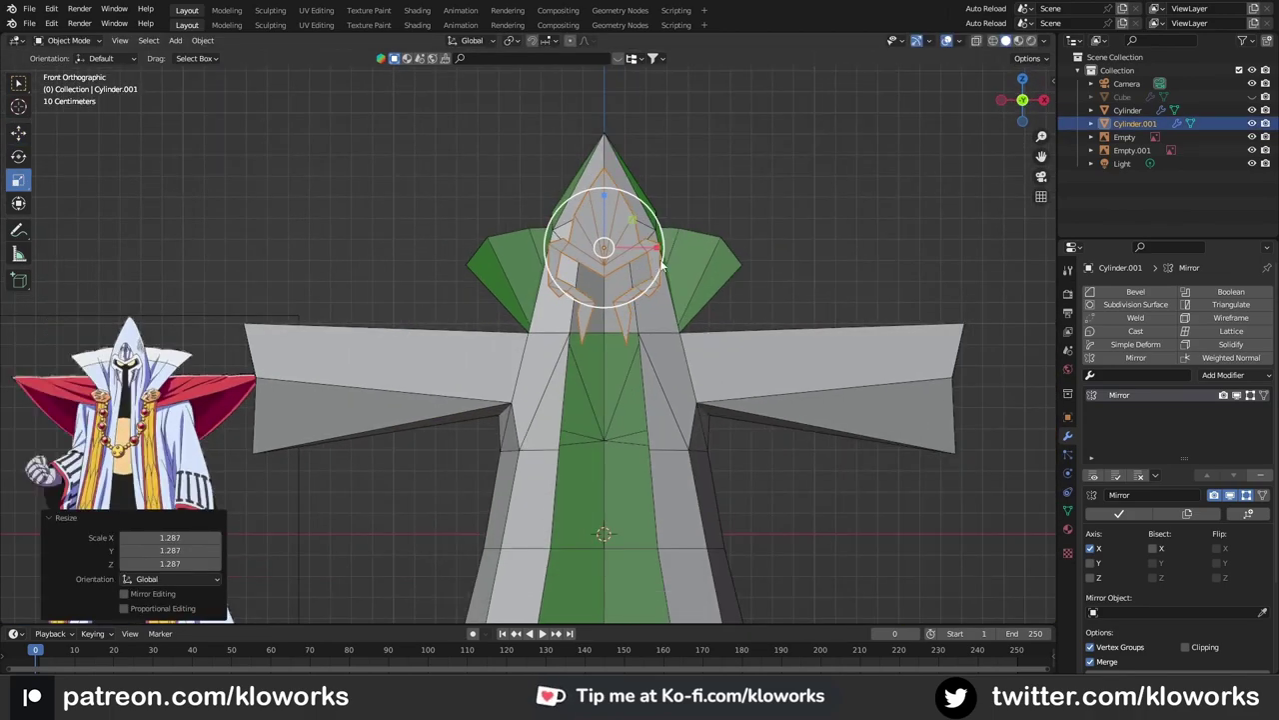
pyautogui.moveTo(628, 259); pyautogui.dragTo(526, 296, button='middle')
pyautogui.click(961, 40)
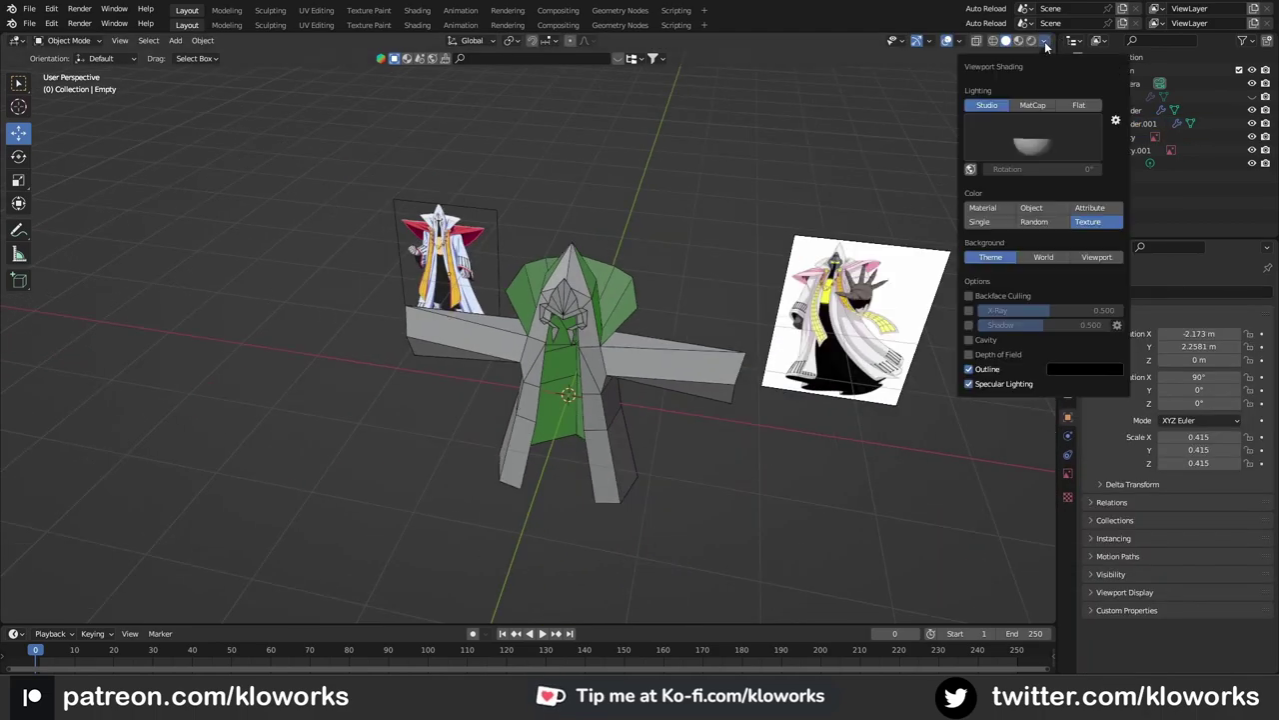
pyautogui.click(879, 165)
# Step: Select the mask object in front view and pick an edge of its face plate
pyautogui.click(570, 264)
pyautogui.scroll(3, 606, 257)
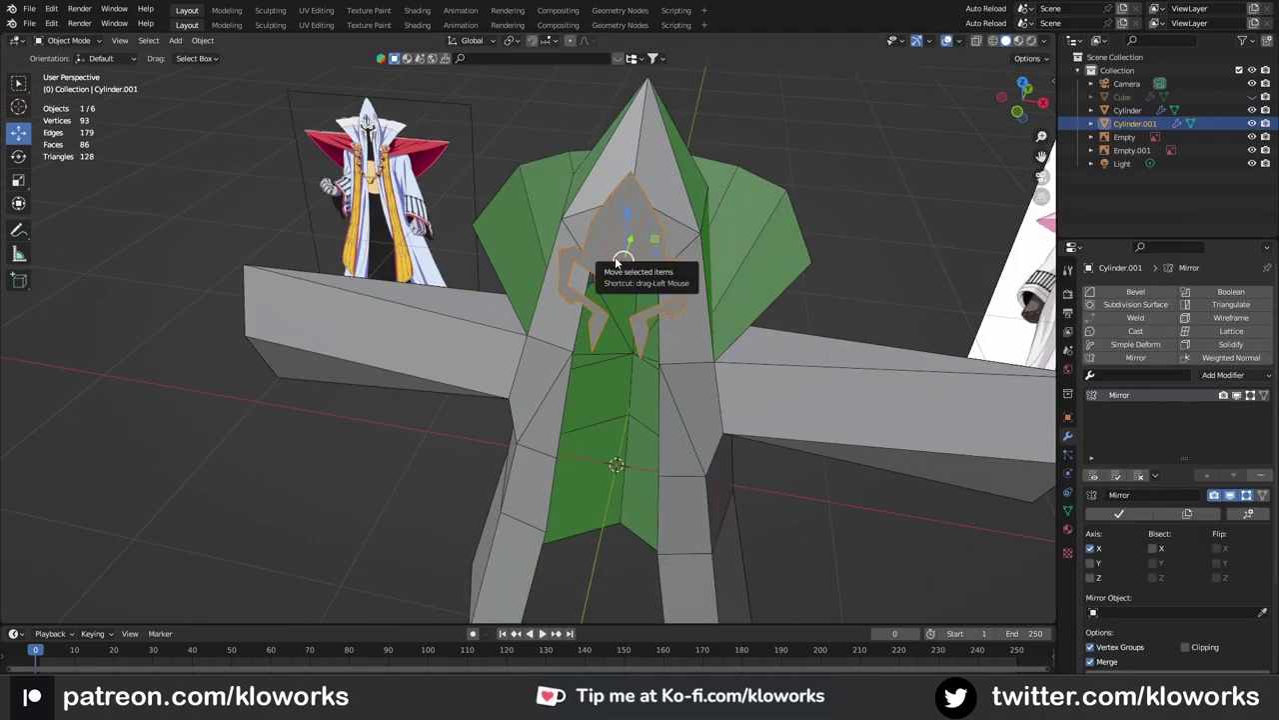
pyautogui.scroll(-3, 613, 289)
pyautogui.press('KP_1')
pyautogui.scroll(3, 493, 336)
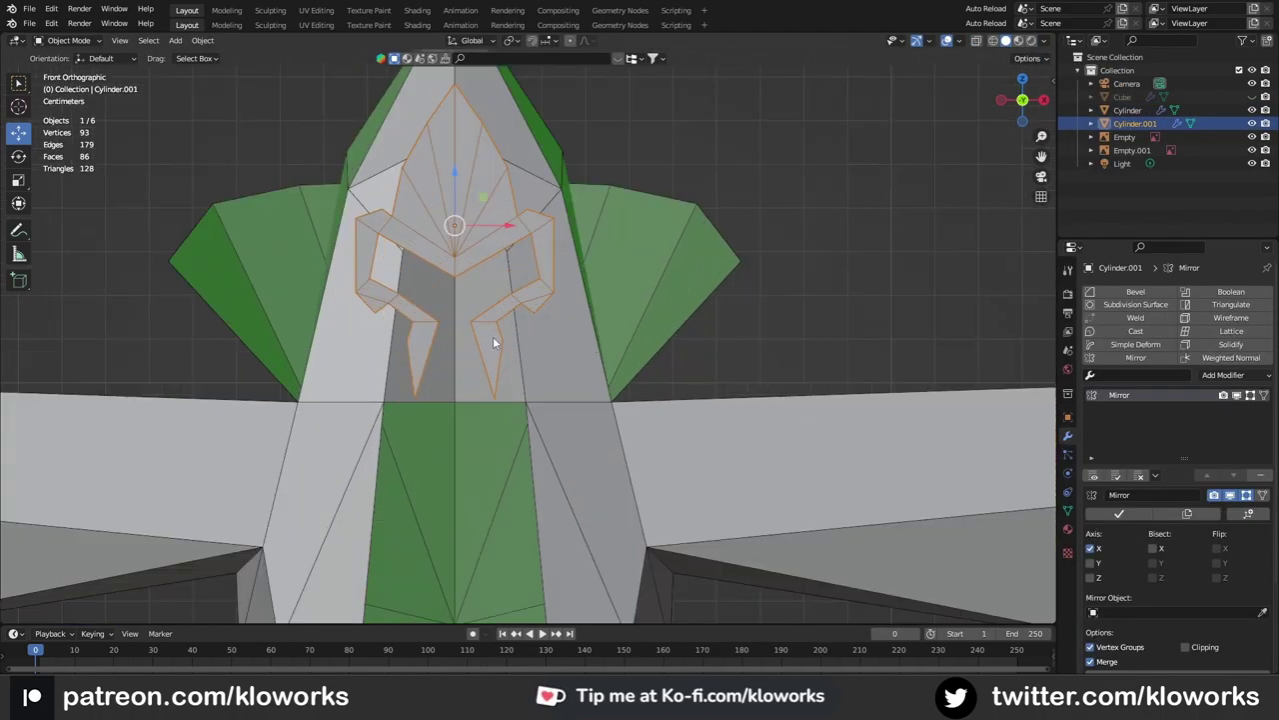
pyautogui.scroll(-2, 492, 336)
pyautogui.scroll(2, 495, 313)
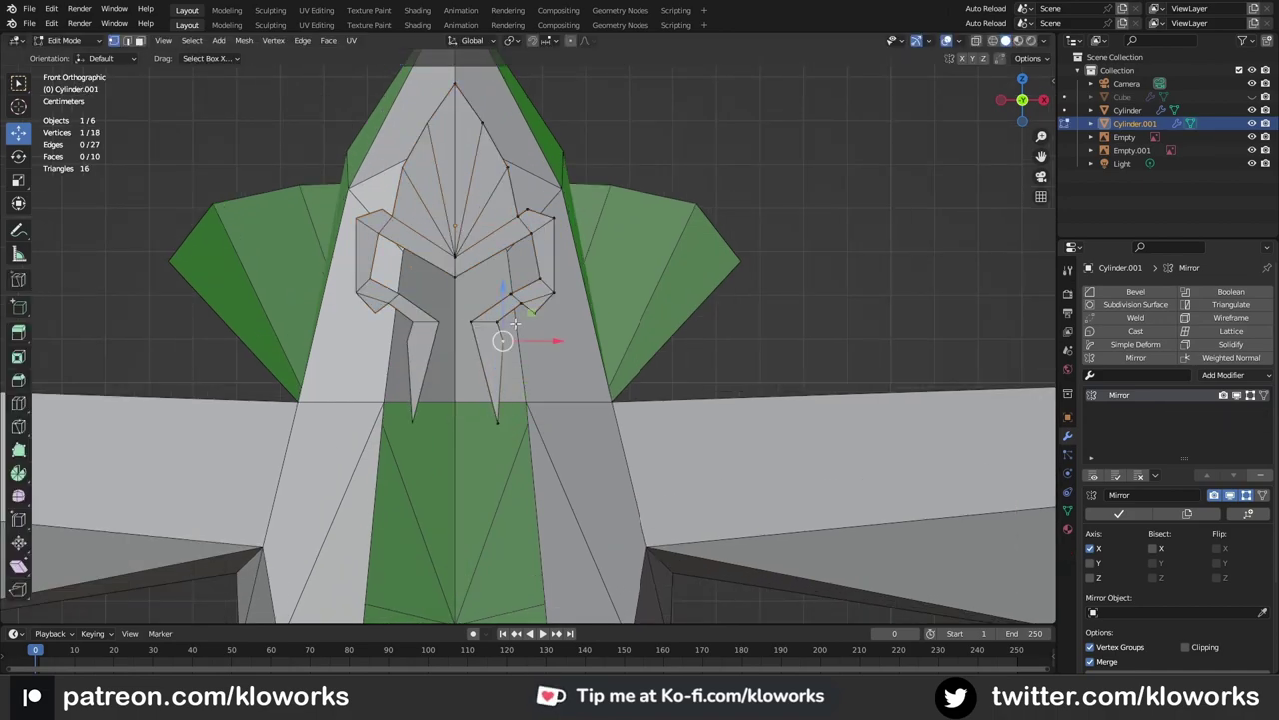
pyautogui.scroll(3, 530, 330)
pyautogui.click(499, 278)
pyautogui.scroll(-2, 500, 303)
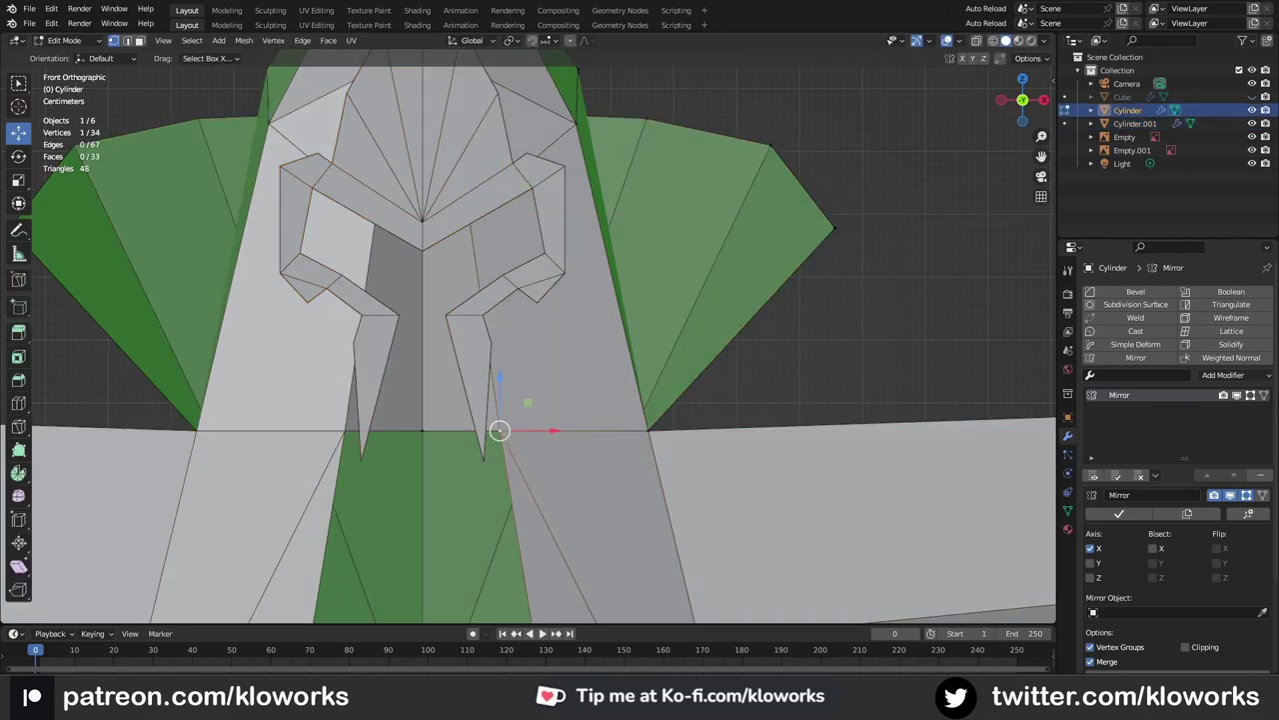
pyautogui.scroll(-5, 522, 368)
# Step: Widen the robe's hem corner by moving its vertex 0.105 m along X
pyautogui.keyDown('shift'); pyautogui.moveTo(567, 594); pyautogui.dragTo(587, 385, button='middle'); pyautogui.keyUp('shift')
pyautogui.press('g')
pyautogui.press('x')
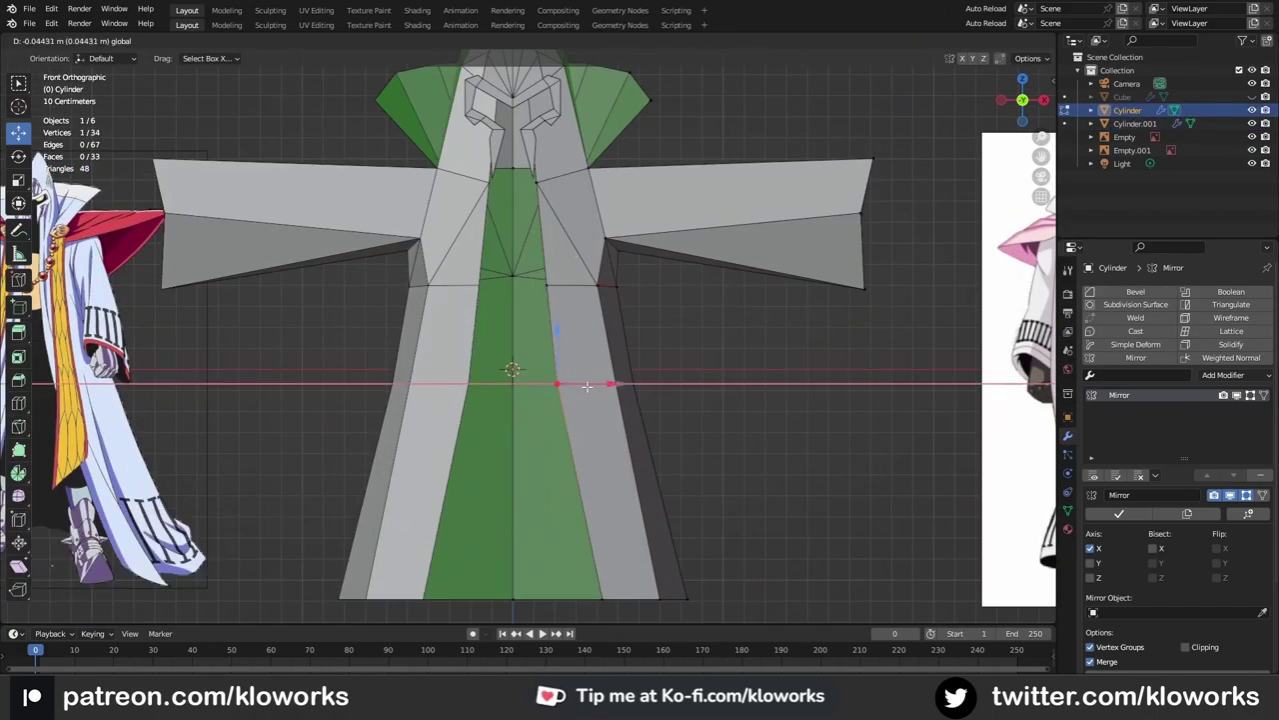
pyautogui.click(609, 603)
pyautogui.scroll(-2, 641, 515)
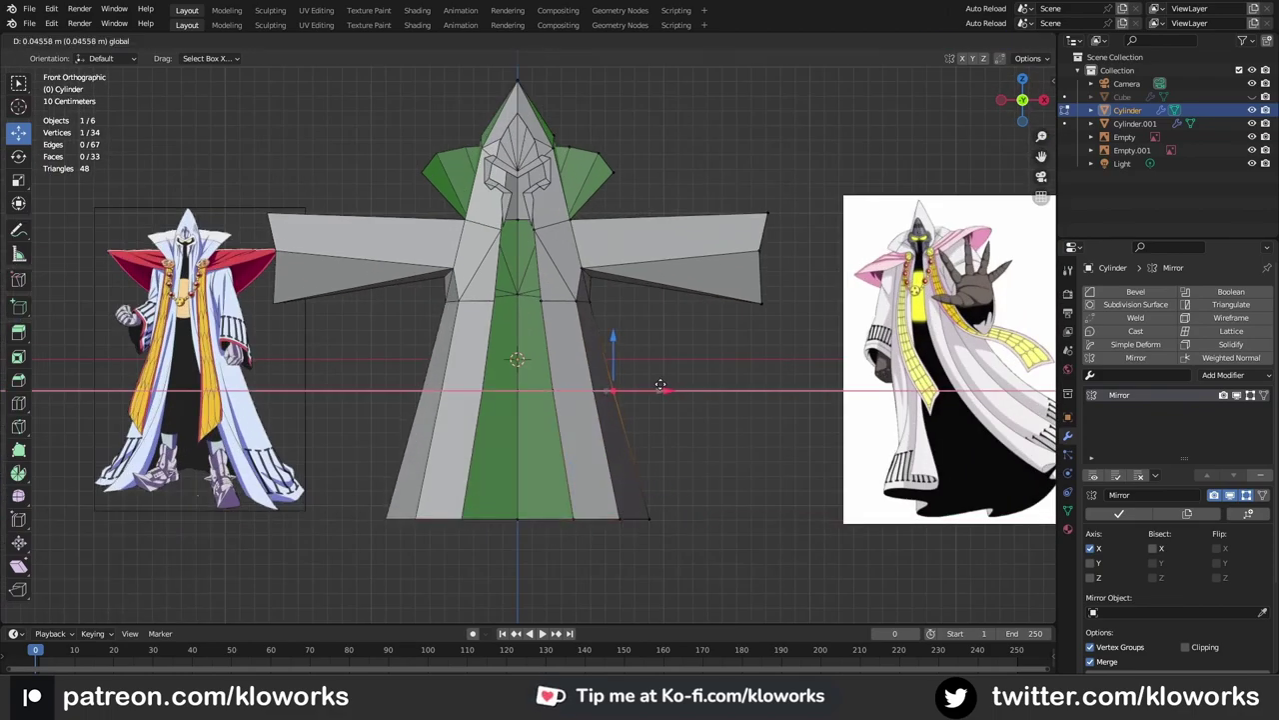
pyautogui.scroll(-2, 617, 344)
# Step: Scale the left reference image to 1.56 and reposition it
pyautogui.press('Tab')
pyautogui.click(305, 382)
pyautogui.press('s')
pyautogui.click(330, 400)
pyautogui.press('g')
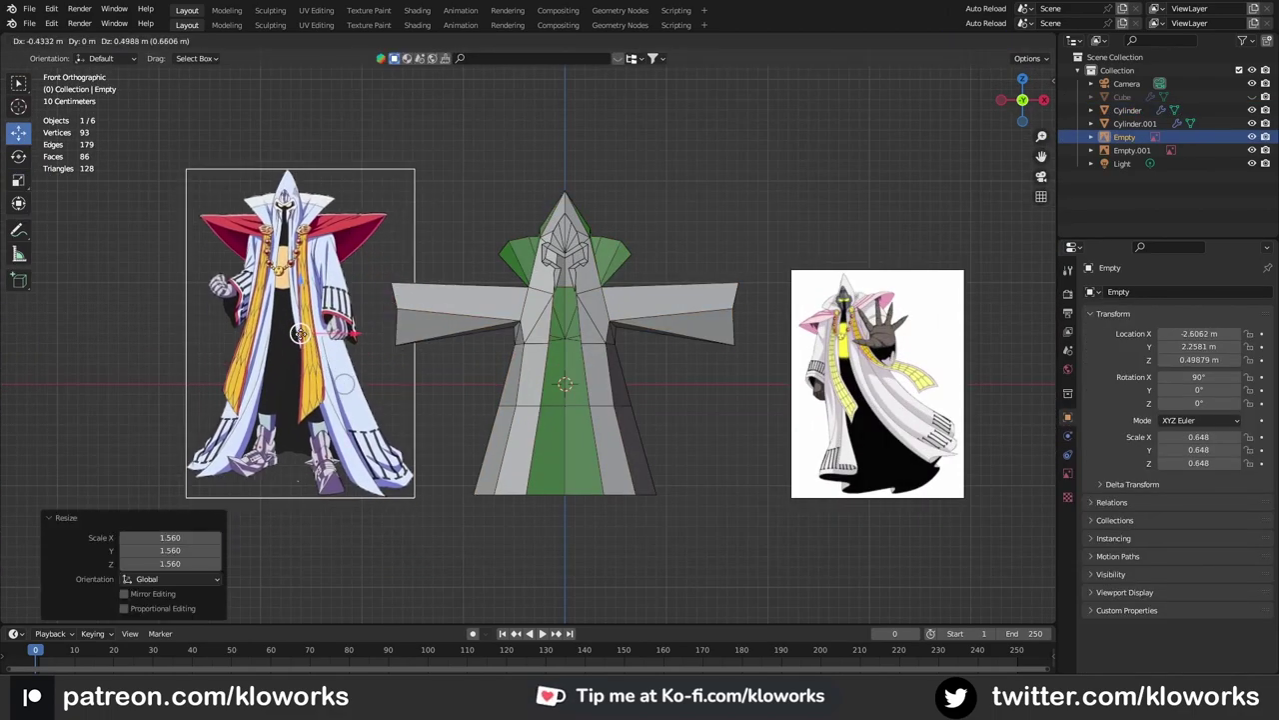
pyautogui.scroll(3, 613, 231)
# Step: Shrink the helmet piece to about 0.8 so it fits inside the hood
pyautogui.click(613, 231)
pyautogui.scroll(-2, 613, 231)
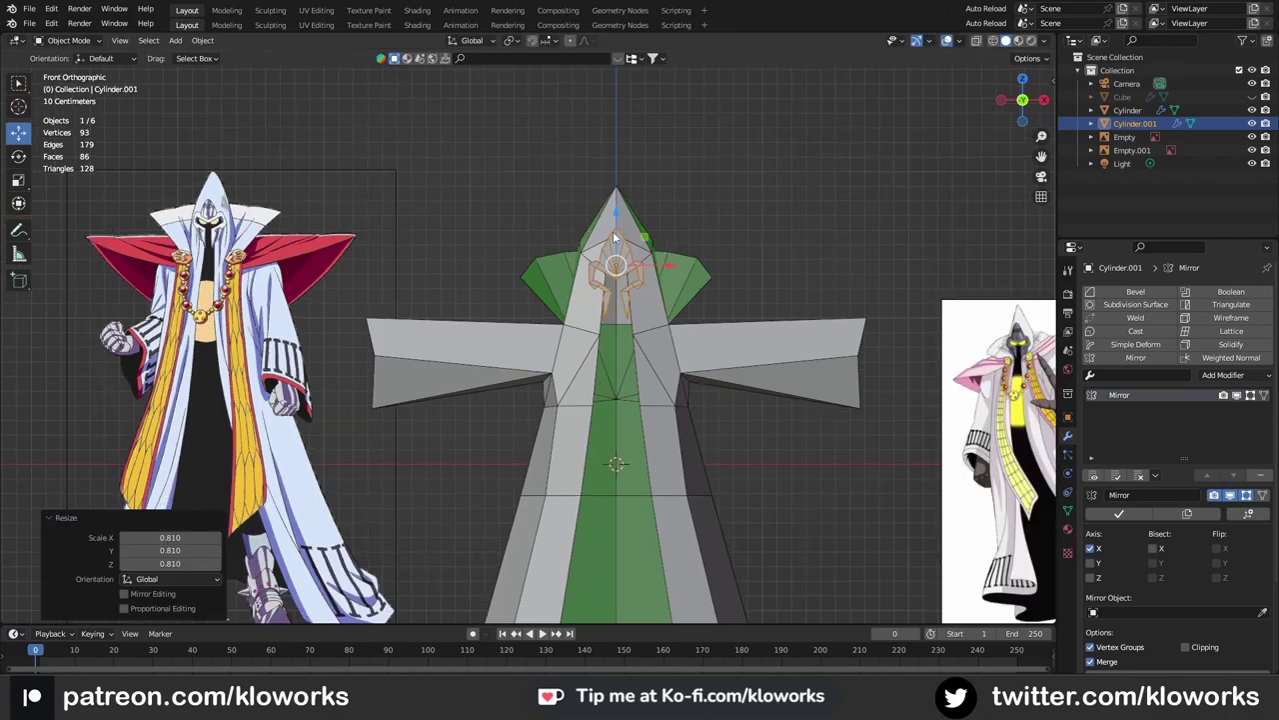
pyautogui.click(631, 179)
pyautogui.press('Tab')
pyautogui.press('g')
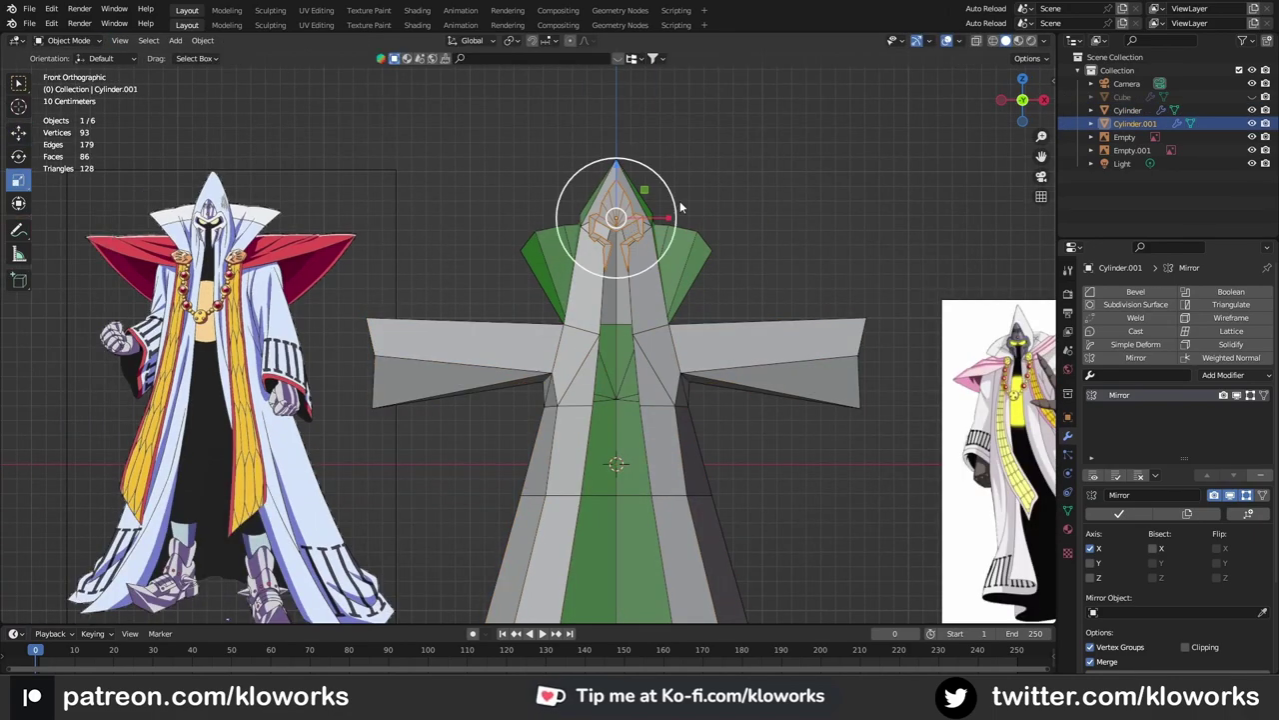
pyautogui.moveTo(710, 190); pyautogui.dragTo(710, 192)
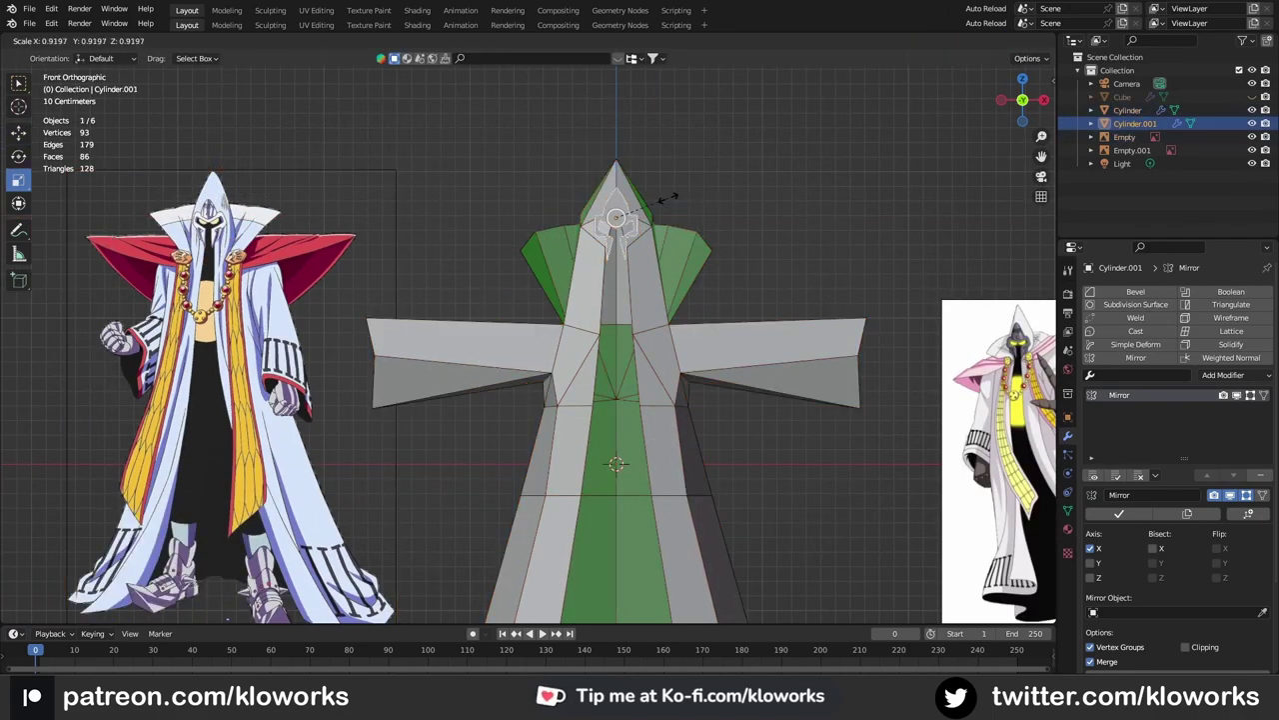
pyautogui.hotkey('shift', 'space')
pyautogui.press('g')
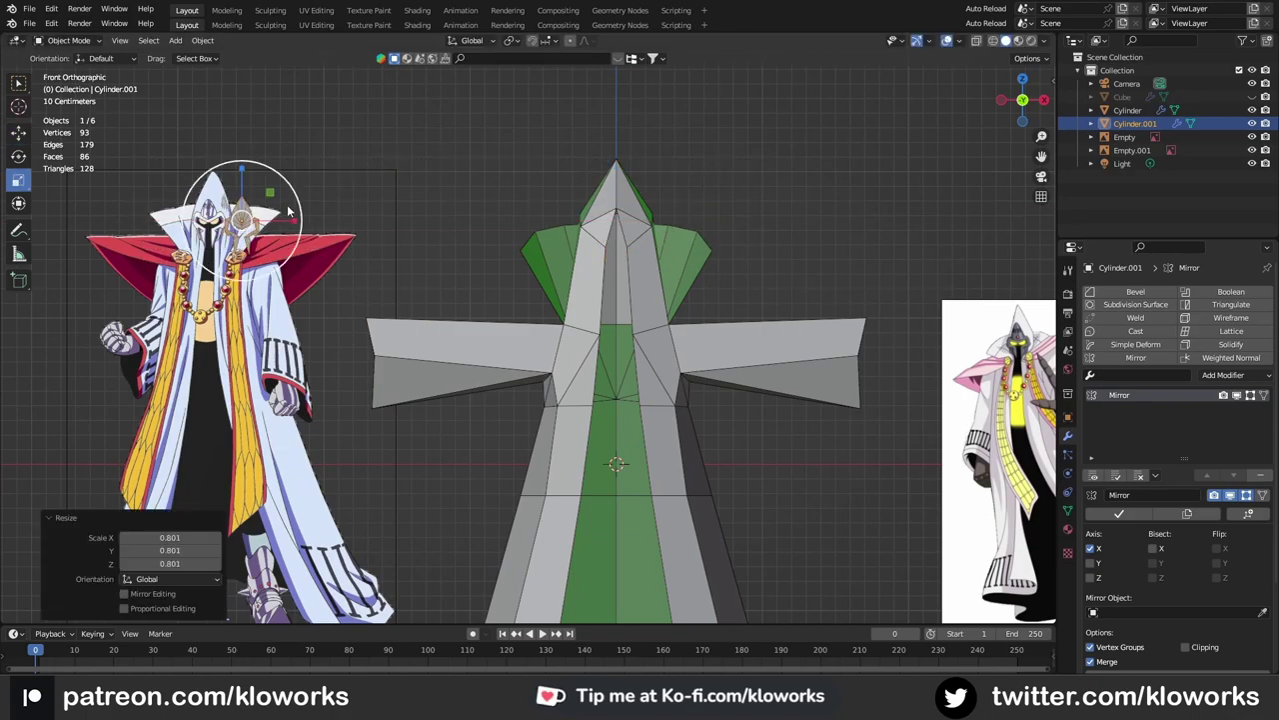
pyautogui.scroll(2, 622, 212)
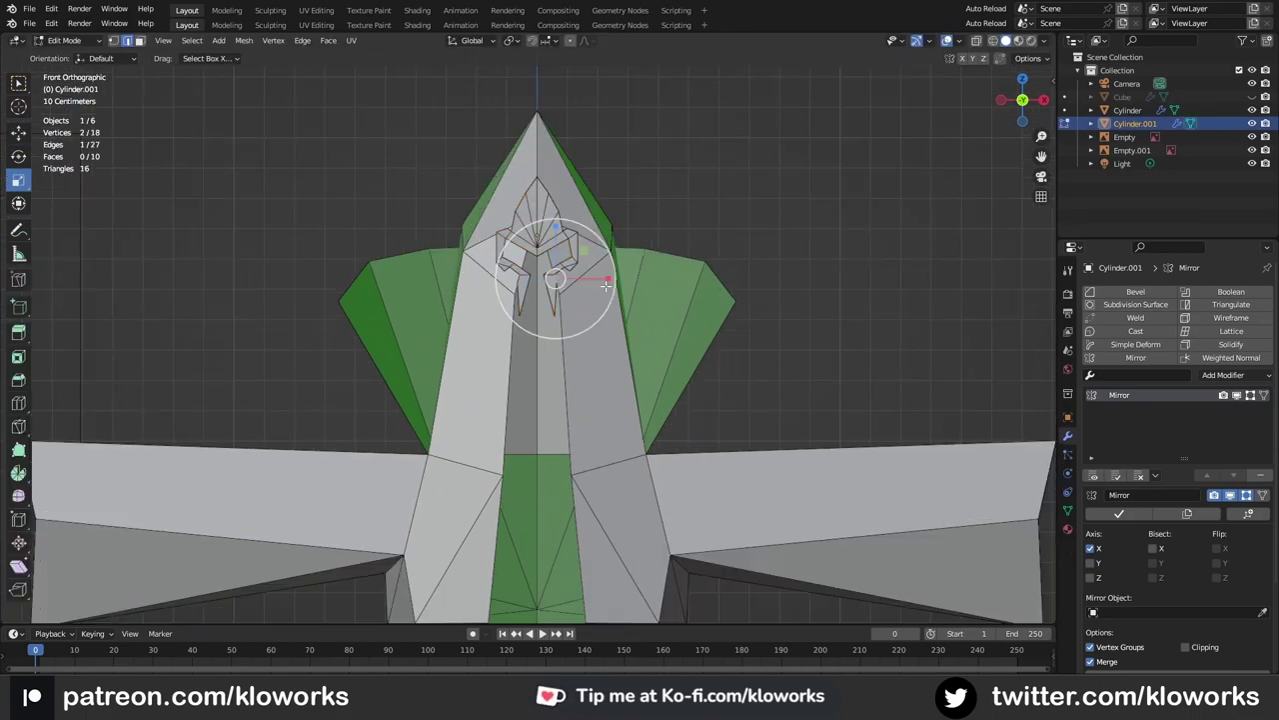
pyautogui.scroll(-3, 581, 298)
# Step: Reposition the robe's shoulder vertices in Edit Mode
pyautogui.click(699, 320)
pyautogui.press('Tab')
pyautogui.press('g')
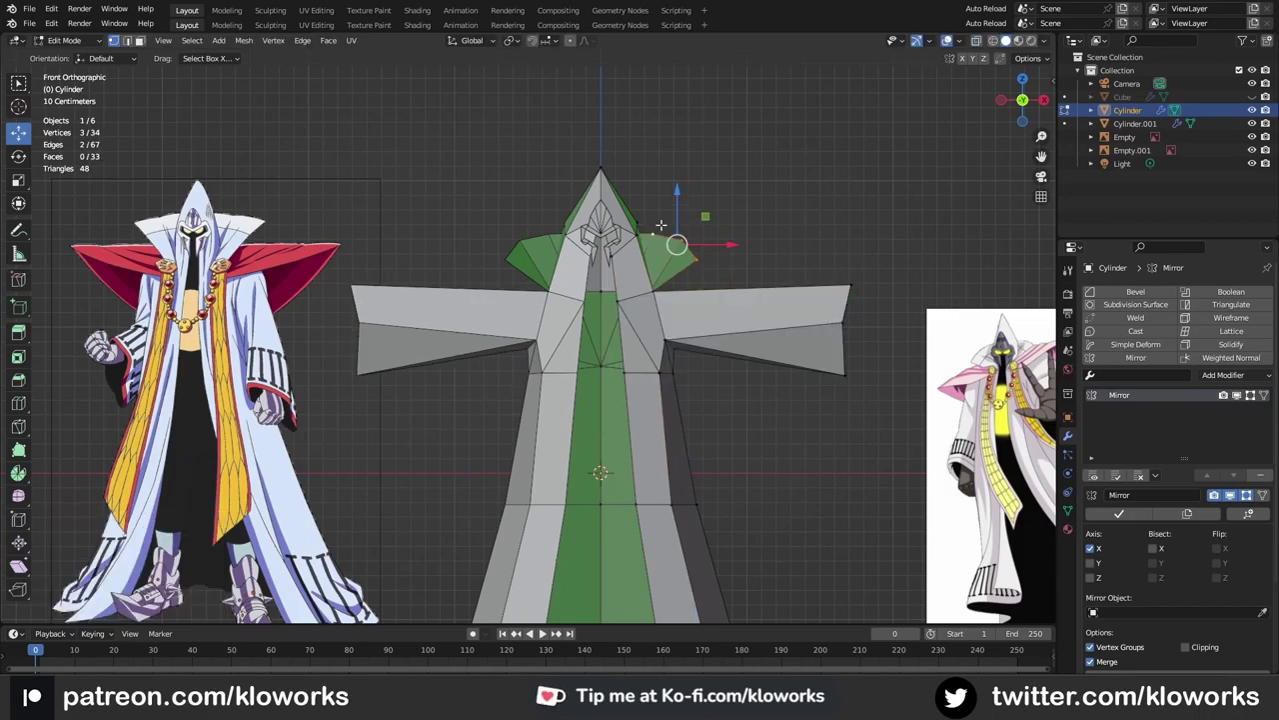
pyautogui.click(677, 292)
pyautogui.scroll(-2, 640, 340)
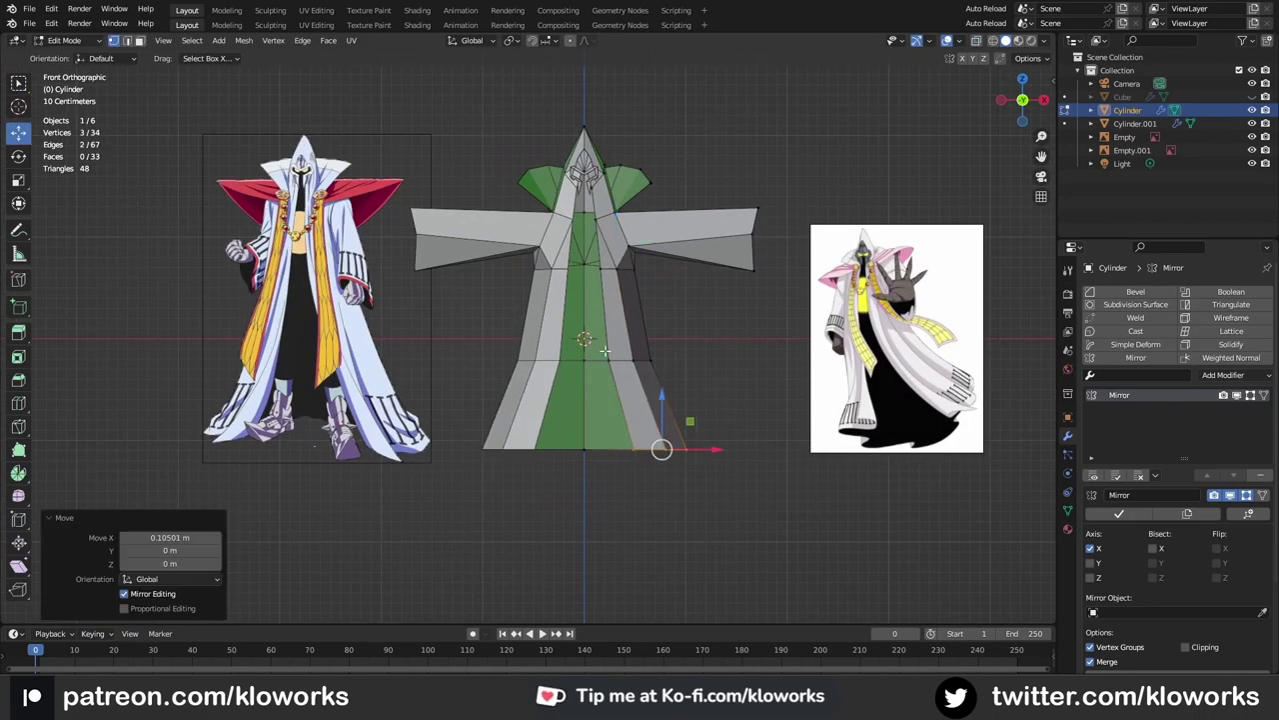
pyautogui.scroll(1, 739, 360)
pyautogui.keyDown('alt'); pyautogui.click(822, 328); pyautogui.keyUp('alt')
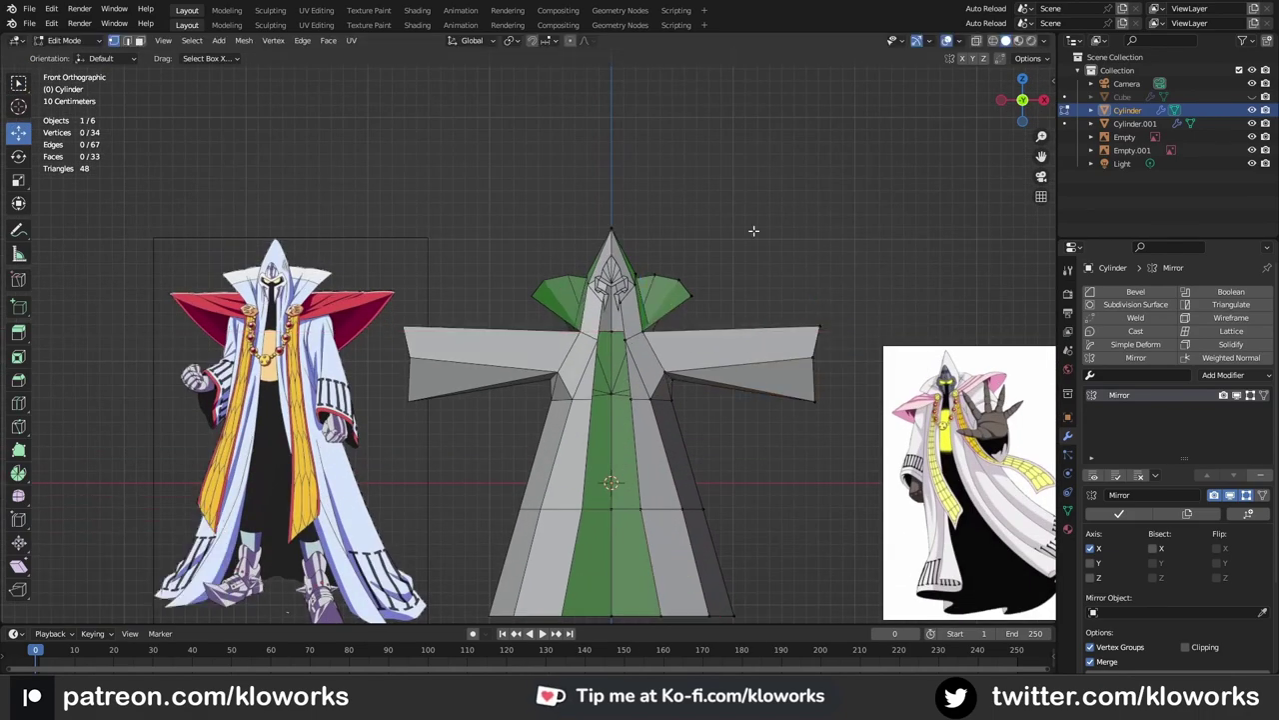
# Step: Raise a right-arm vertex and check the hood from an angle
pyautogui.scroll(2, 754, 231)
pyautogui.click(724, 385)
pyautogui.moveTo(725, 340); pyautogui.dragTo(741, 335)
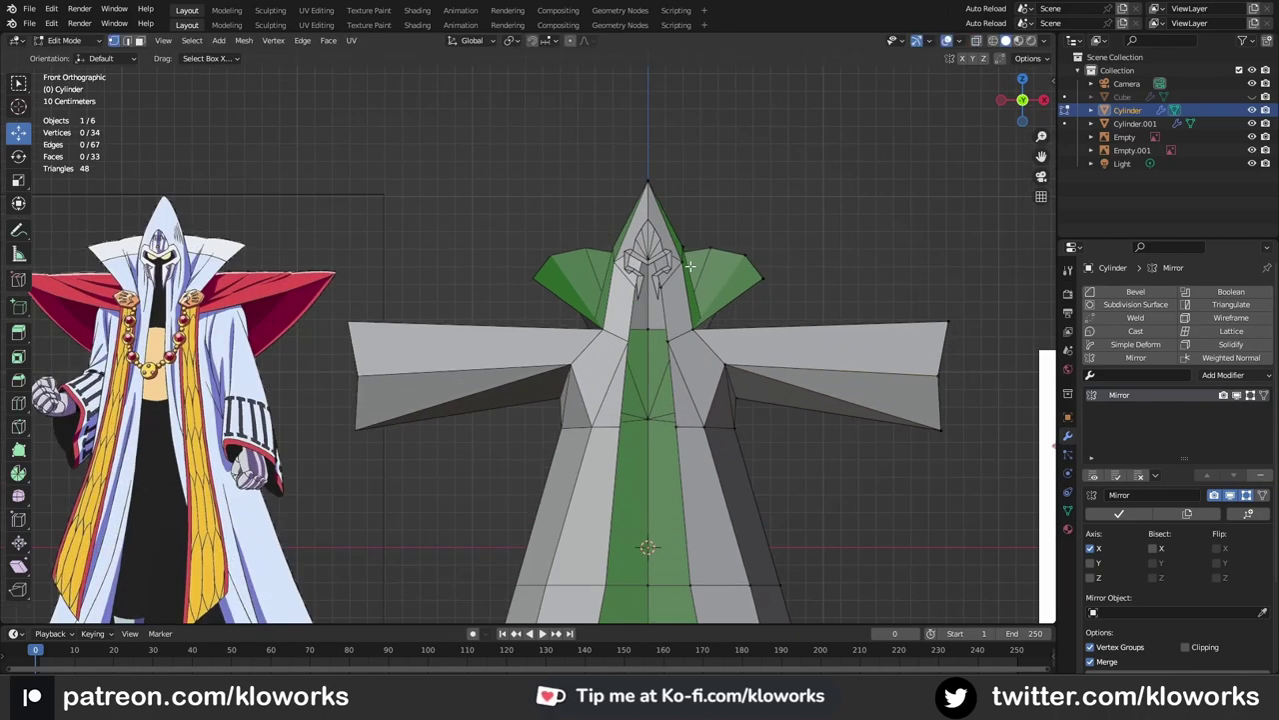
pyautogui.click(662, 303)
pyautogui.scroll(2, 681, 230)
pyautogui.moveTo(713, 249); pyautogui.dragTo(689, 230, button='middle')
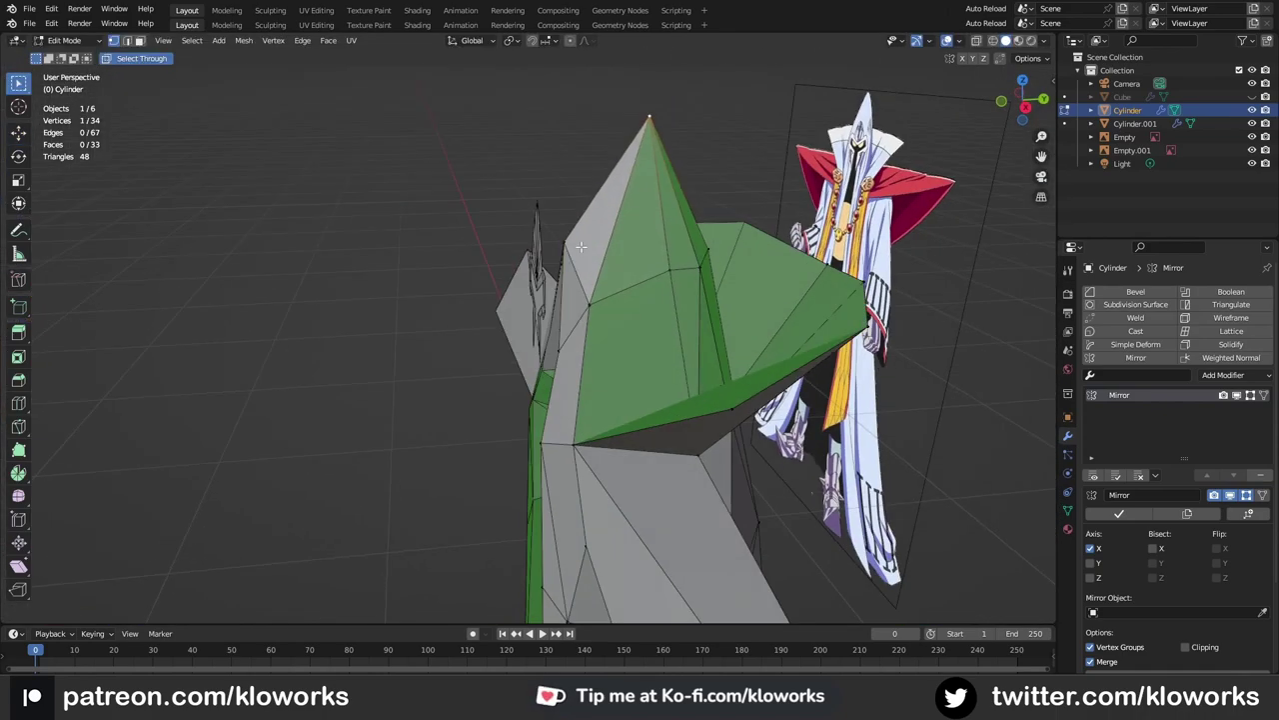
pyautogui.press('KP_1')
pyautogui.scroll(-2, 659, 210)
# Step: Move the arm vertex vertically along Z and shift another vertex sideways
pyautogui.press('g')
pyautogui.press('z')
pyautogui.scroll(1, 680, 230)
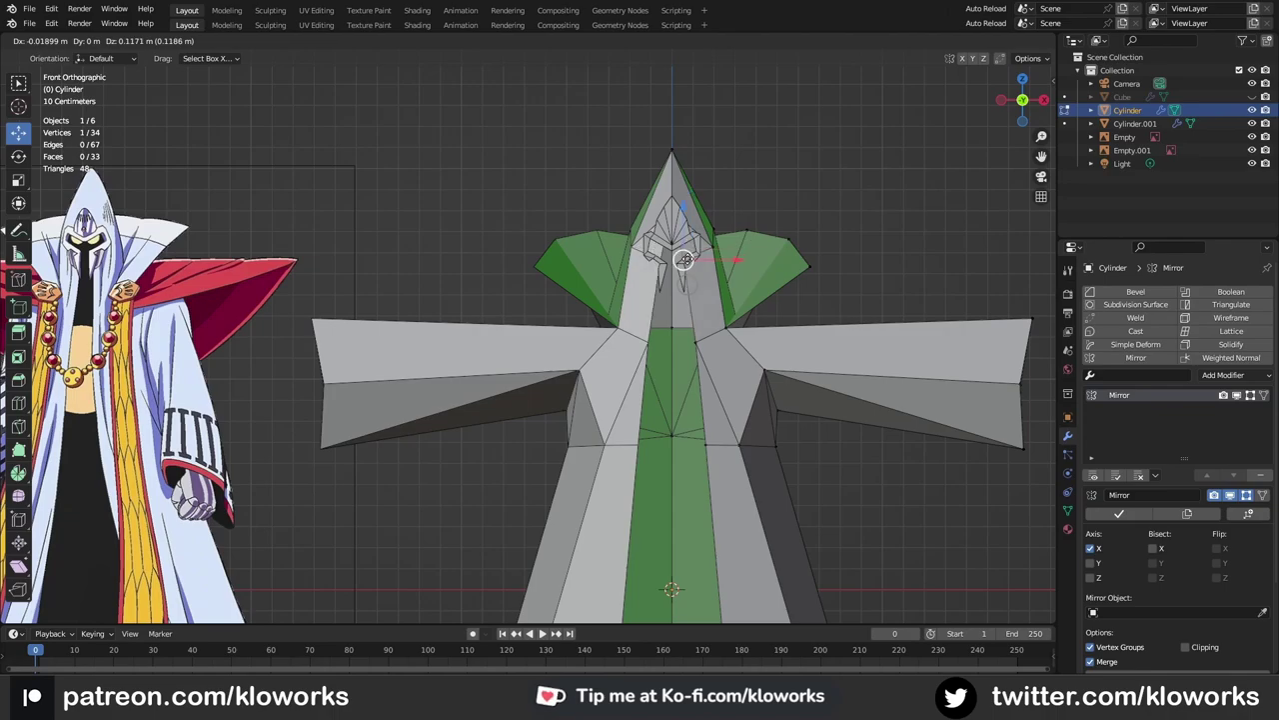
pyautogui.click(687, 258)
pyautogui.scroll(-1, 670, 252)
pyautogui.scroll(-2, 667, 249)
pyautogui.hotkey('alt', 'a')
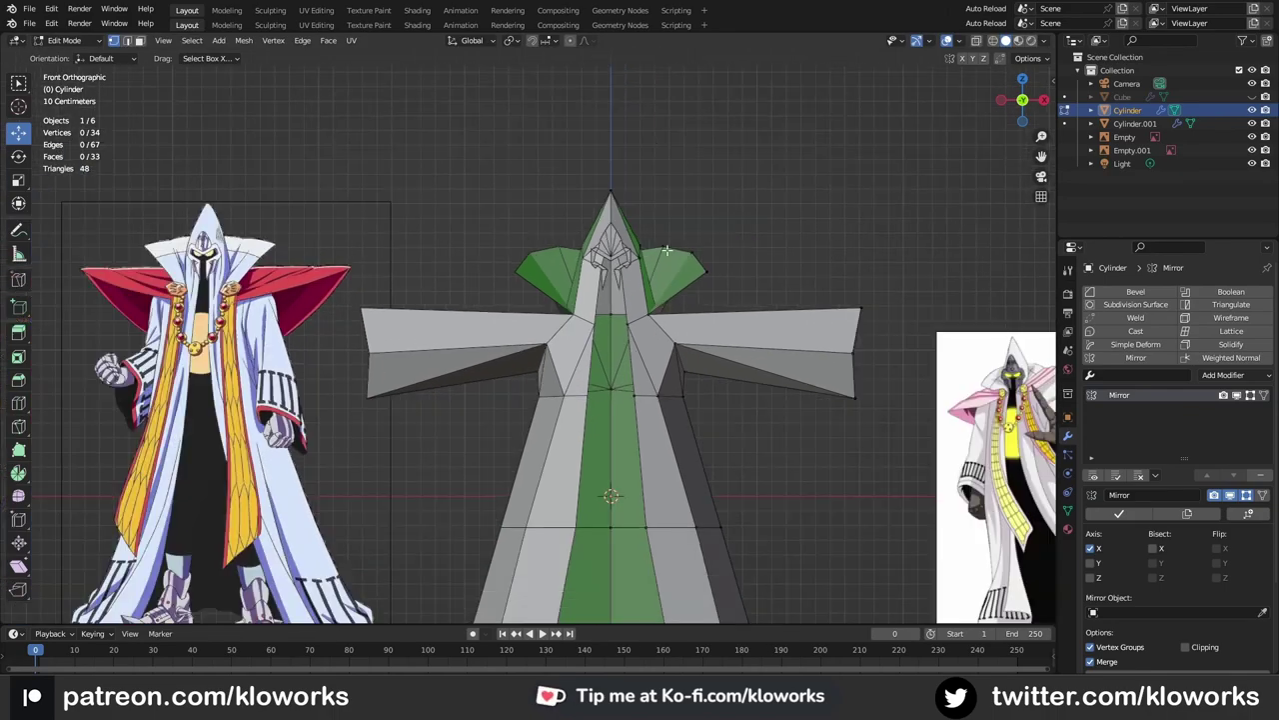
pyautogui.click(716, 531)
# Step: In right side view, move two robe vertices along the Y depth axis
pyautogui.press('KP_3')
pyautogui.keyDown('shift'); pyautogui.click(634, 314); pyautogui.keyUp('shift')
pyautogui.press('g')
pyautogui.press('y')
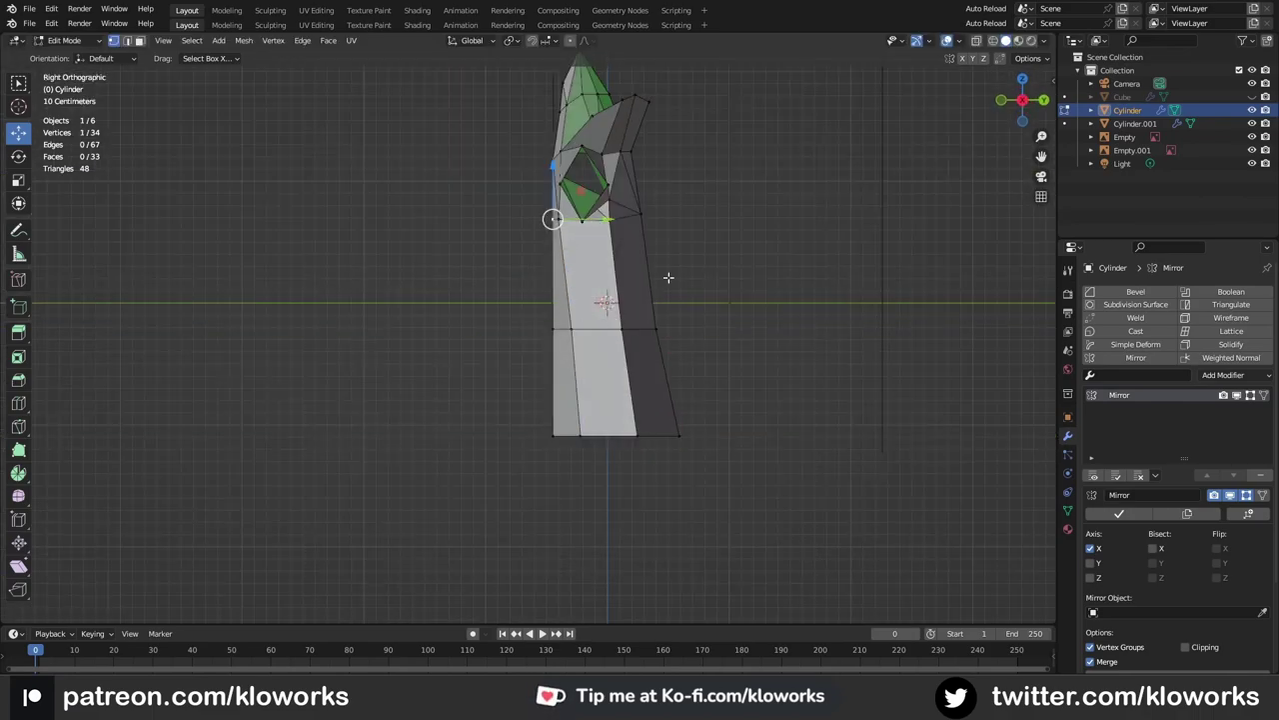
pyautogui.moveTo(668, 277)
pyautogui.mouseDown(button='middle')
pyautogui.moveTo(599, 314)
pyautogui.moveTo(594, 287)
pyautogui.mouseUp(button='middle')
pyautogui.press('w')
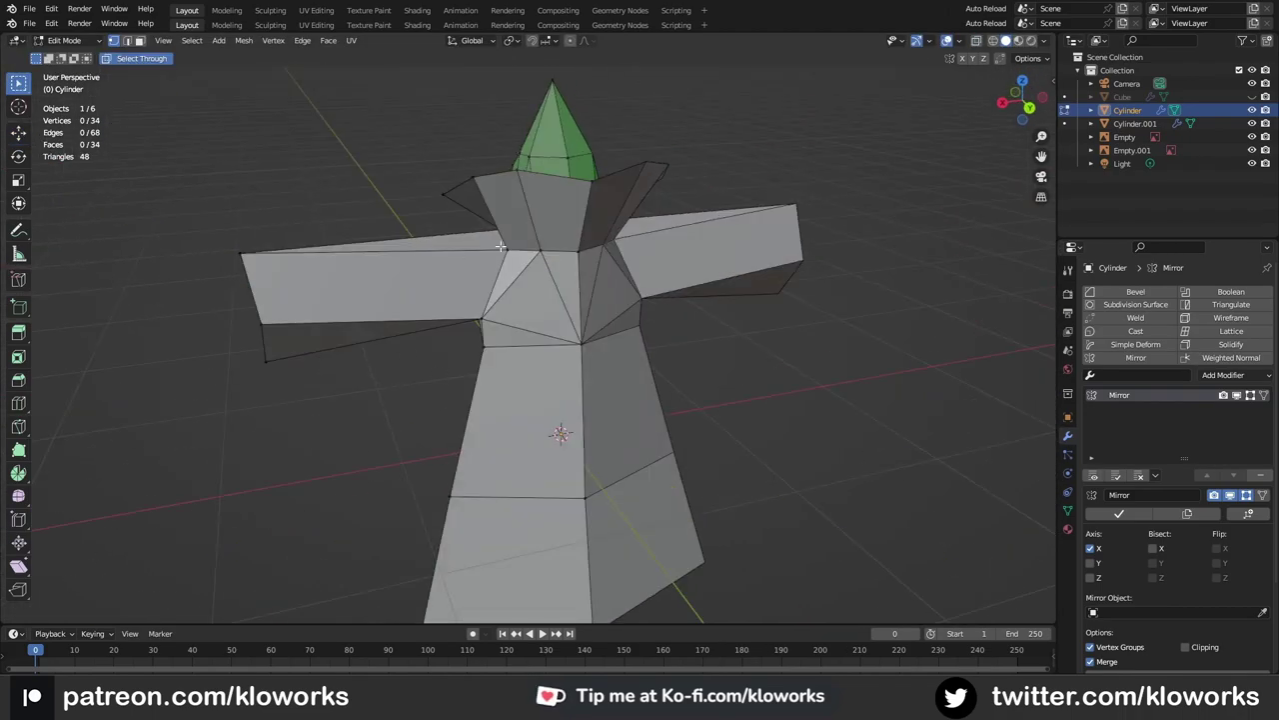
pyautogui.moveTo(692, 333); pyautogui.dragTo(737, 363, button='middle')
pyautogui.press('KP_1')
pyautogui.scroll(1, 650, 360)
# Step: Shift a right-arm vertex along the depth axis and inspect it
pyautogui.click(636, 309)
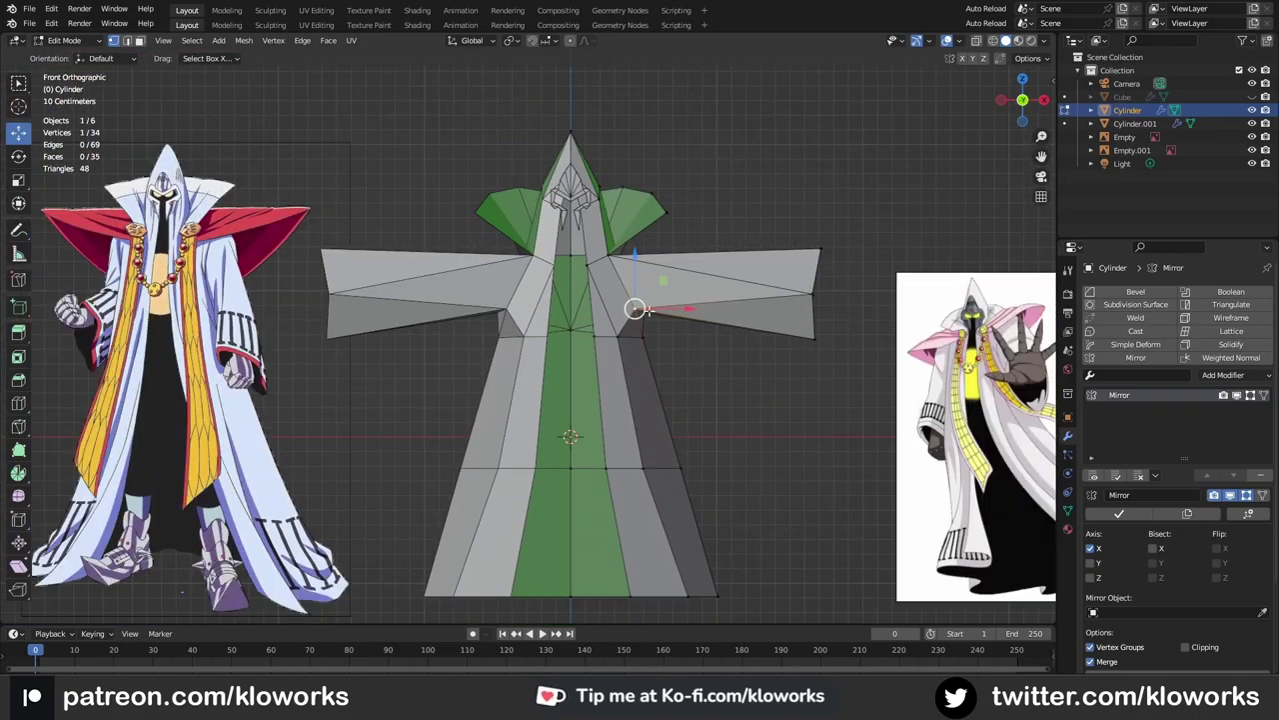
pyautogui.moveTo(659, 290); pyautogui.dragTo(699, 320, button='middle')
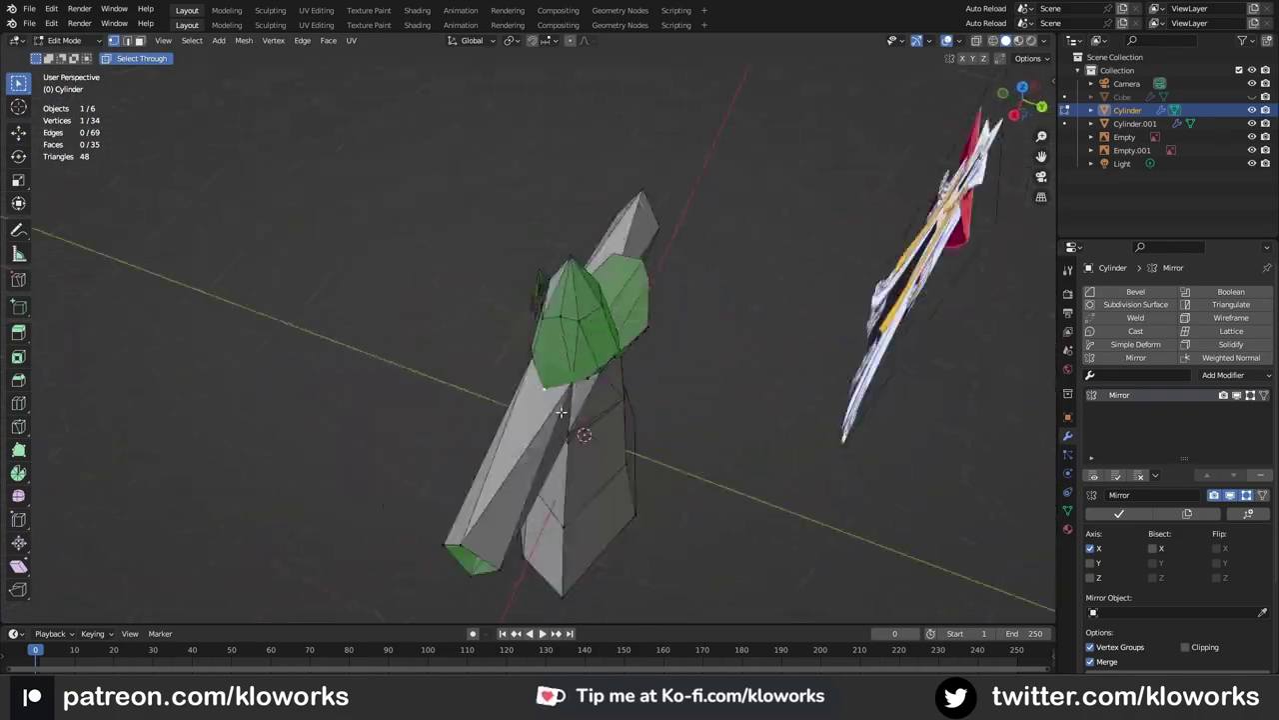
pyautogui.moveTo(613, 400); pyautogui.dragTo(639, 400)
pyautogui.moveTo(639, 400)
pyautogui.mouseDown(button='middle')
pyautogui.moveTo(752, 292)
pyautogui.moveTo(657, 383)
pyautogui.moveTo(692, 268)
pyautogui.moveTo(619, 255)
pyautogui.mouseUp(button='middle')
pyautogui.scroll(-1, 657, 384)
# Step: Nudge the helmet piece slightly in depth in Object Mode
pyautogui.press('Tab')
pyautogui.moveTo(610, 250); pyautogui.dragTo(612, 245)
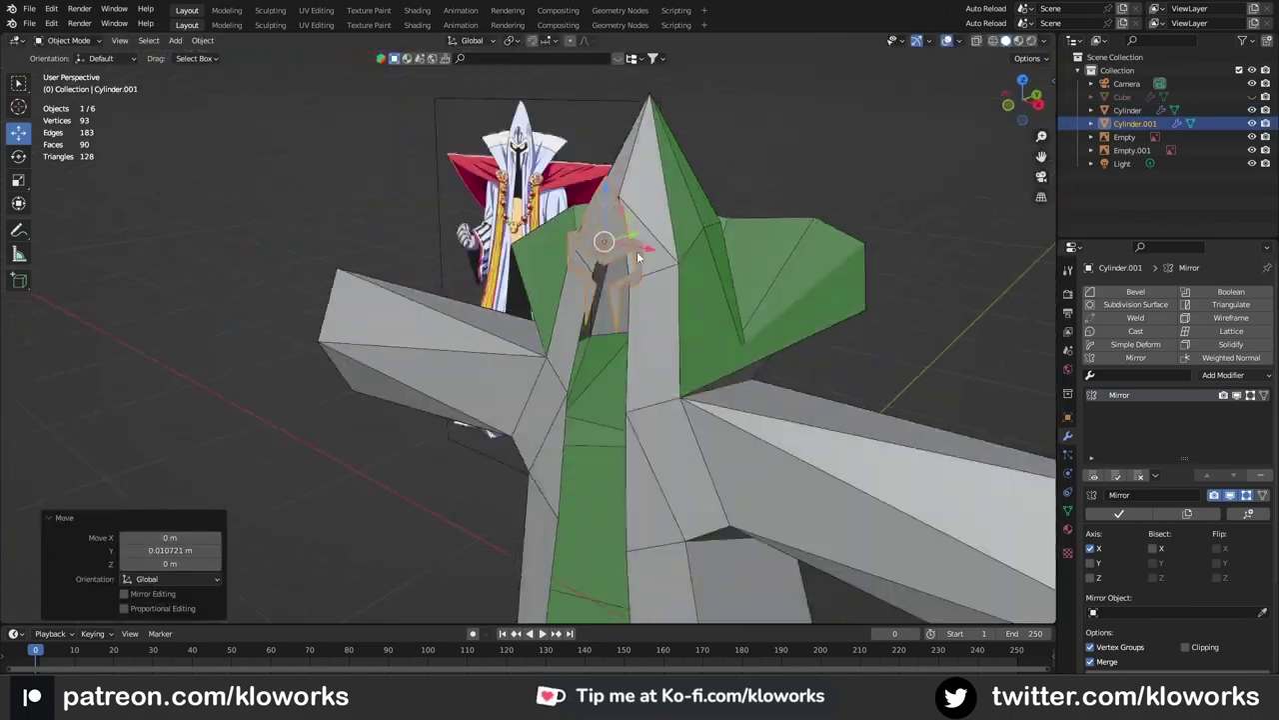
pyautogui.moveTo(620, 249)
pyautogui.mouseDown(button='middle')
pyautogui.moveTo(692, 240)
pyautogui.moveTo(575, 165)
pyautogui.mouseUp(button='middle')
pyautogui.press('Tab')
pyautogui.scroll(2, 560, 155)
pyautogui.press('Tab')
pyautogui.scroll(-5, 560, 154)
pyautogui.moveTo(713, 249)
pyautogui.mouseDown(button='middle')
pyautogui.moveTo(608, 357)
pyautogui.moveTo(721, 266)
pyautogui.moveTo(702, 301)
pyautogui.moveTo(658, 308)
pyautogui.moveTo(711, 262)
pyautogui.moveTo(612, 373)
pyautogui.moveTo(700, 307)
pyautogui.moveTo(608, 345)
pyautogui.mouseUp(button='middle')
pyautogui.scroll(-3, 666, 328)
pyautogui.scroll(-1, 703, 302)
# Step: Select the robe's hood faces and recalculate their normals
pyautogui.click(698, 302)
pyautogui.click(658, 308)
pyautogui.press('Tab')
pyautogui.keyDown('shift'); pyautogui.click(613, 373); pyautogui.keyUp('shift')
pyautogui.click(603, 375)
pyautogui.hotkey('alt', 'a')
# Step: Move the new Cylinder.002 collar piece into place and enter its Edit Mode
pyautogui.moveTo(620, 420)
pyautogui.mouseDown(button='middle')
pyautogui.moveTo(560, 380)
pyautogui.moveTo(563, 357)
pyautogui.mouseUp(button='middle')
pyautogui.press('KP_3')
pyautogui.press('g')
pyautogui.click(590, 369)
pyautogui.press('Tab')
# Step: Raise a collar vertex along the Y axis
pyautogui.press('KP_1')
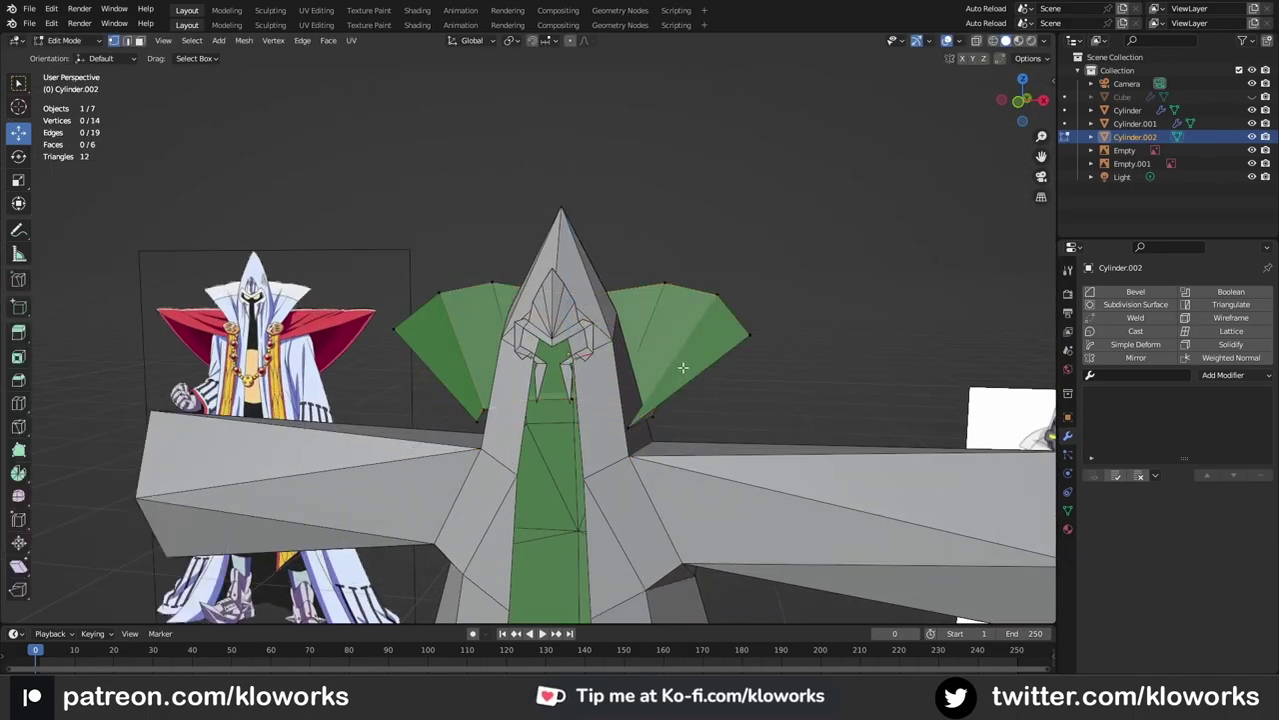
pyautogui.press('g')
pyautogui.click(660, 295)
pyautogui.moveTo(662, 287); pyautogui.dragTo(599, 330, button='middle')
pyautogui.click(477, 214)
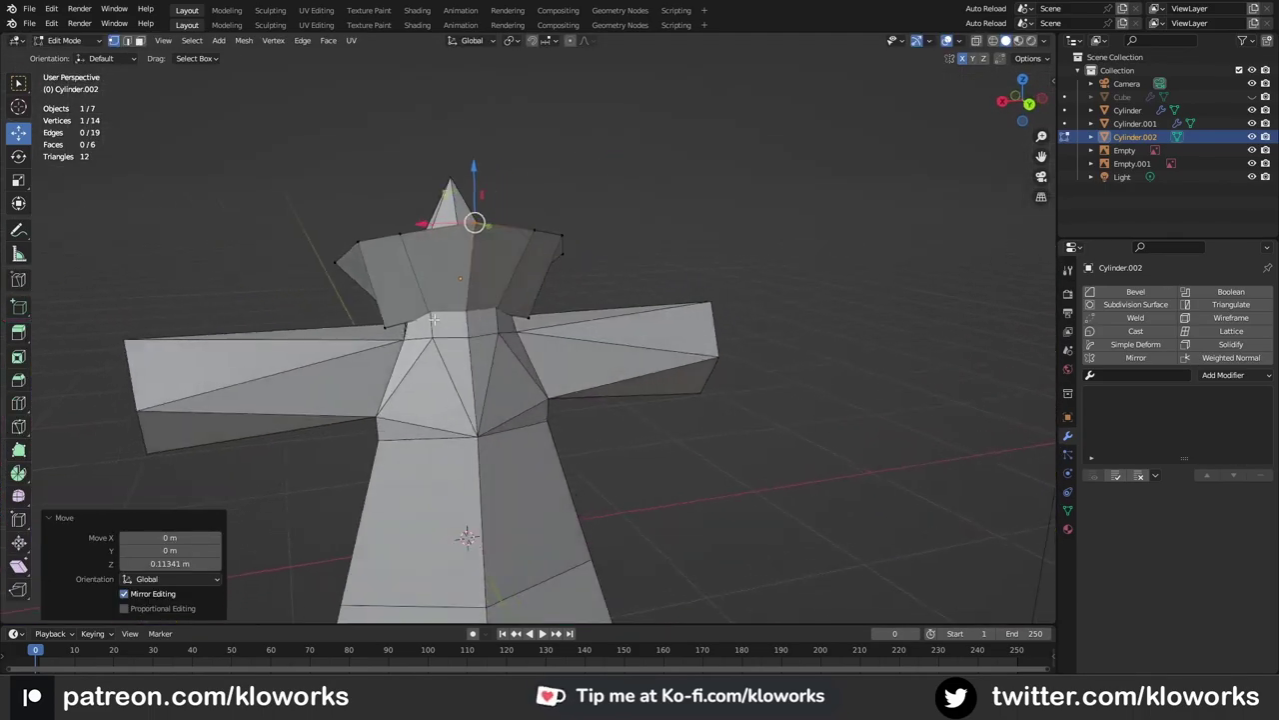
pyautogui.press('g')
pyautogui.press('y')
pyautogui.click(699, 300)
# Step: Select the collar edge vertices and extend them outward over the shoulders
pyautogui.moveTo(700, 300)
pyautogui.mouseDown(button='middle')
pyautogui.moveTo(722, 313)
pyautogui.moveTo(472, 298)
pyautogui.moveTo(594, 371)
pyautogui.mouseUp(button='middle')
pyautogui.keyDown('ctrl'); pyautogui.click(472, 298); pyautogui.keyUp('ctrl')
pyautogui.keyDown('ctrl'); pyautogui.click(509, 322); pyautogui.keyUp('ctrl')
pyautogui.keyDown('ctrl'); pyautogui.click(519, 334); pyautogui.keyUp('ctrl')
pyautogui.moveTo(520, 334); pyautogui.dragTo(511, 329, button='middle')
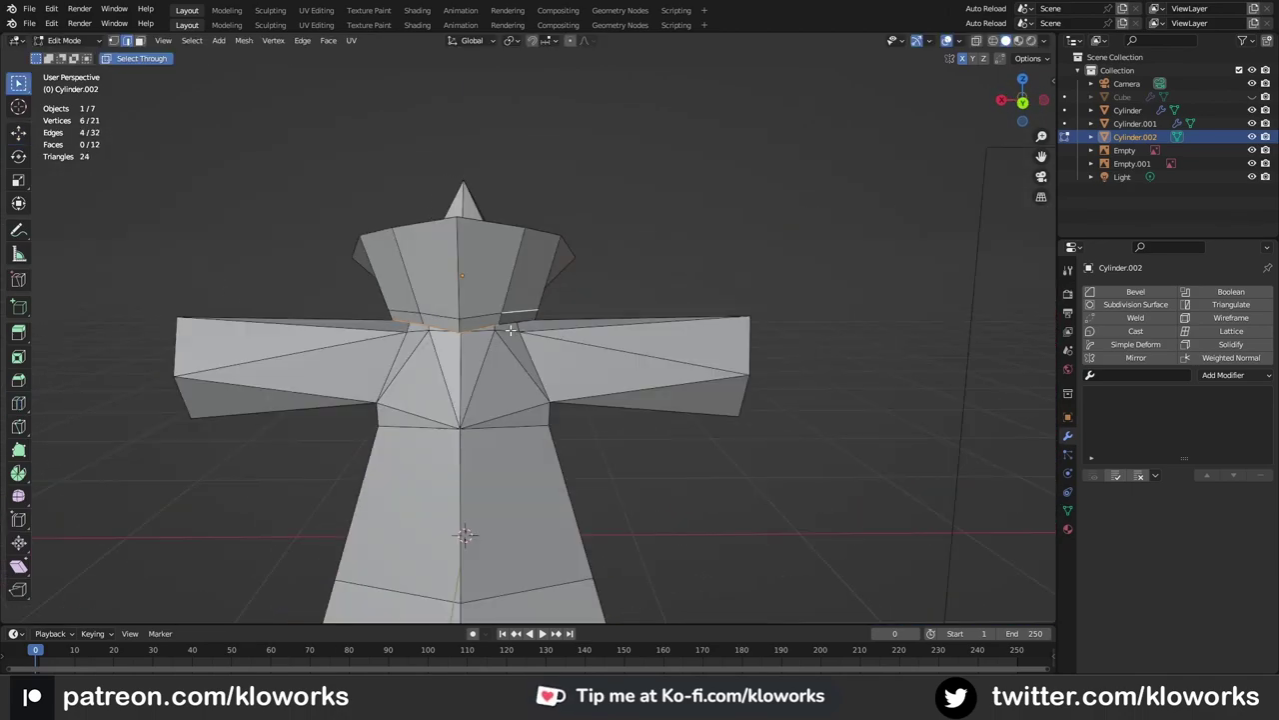
pyautogui.moveTo(430, 368); pyautogui.dragTo(548, 351, button='middle')
pyautogui.moveTo(548, 352); pyautogui.dragTo(553, 344)
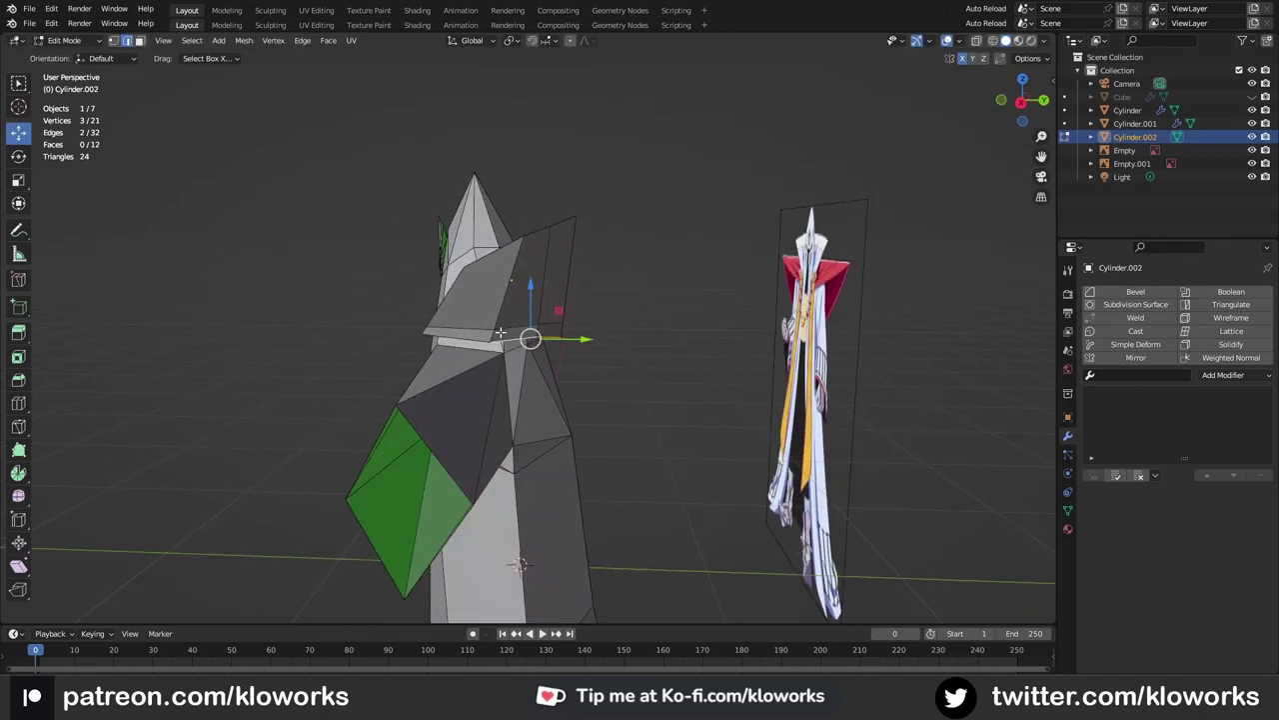
pyautogui.click(640, 403)
# Step: Reposition one collar vertex into a swept point, checking from the front view
pyautogui.moveTo(640, 403); pyautogui.dragTo(471, 435, button='middle')
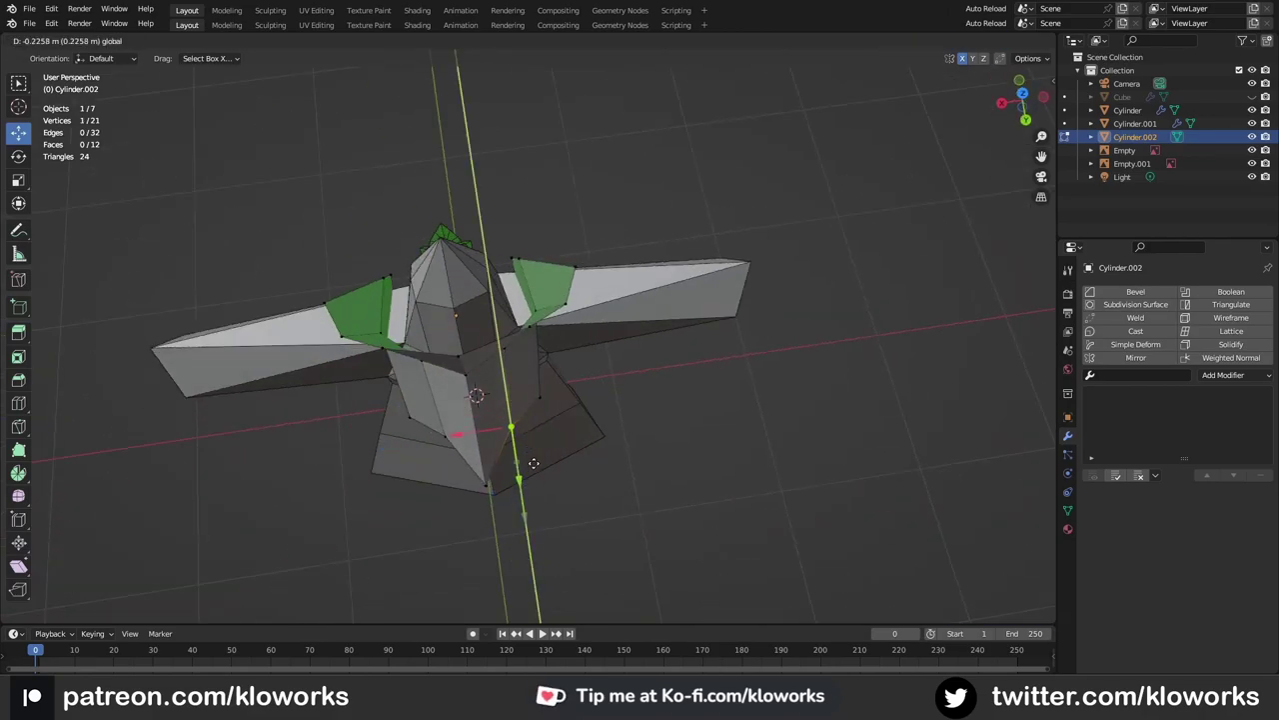
pyautogui.click(470, 475)
pyautogui.moveTo(467, 523); pyautogui.dragTo(483, 370, button='middle')
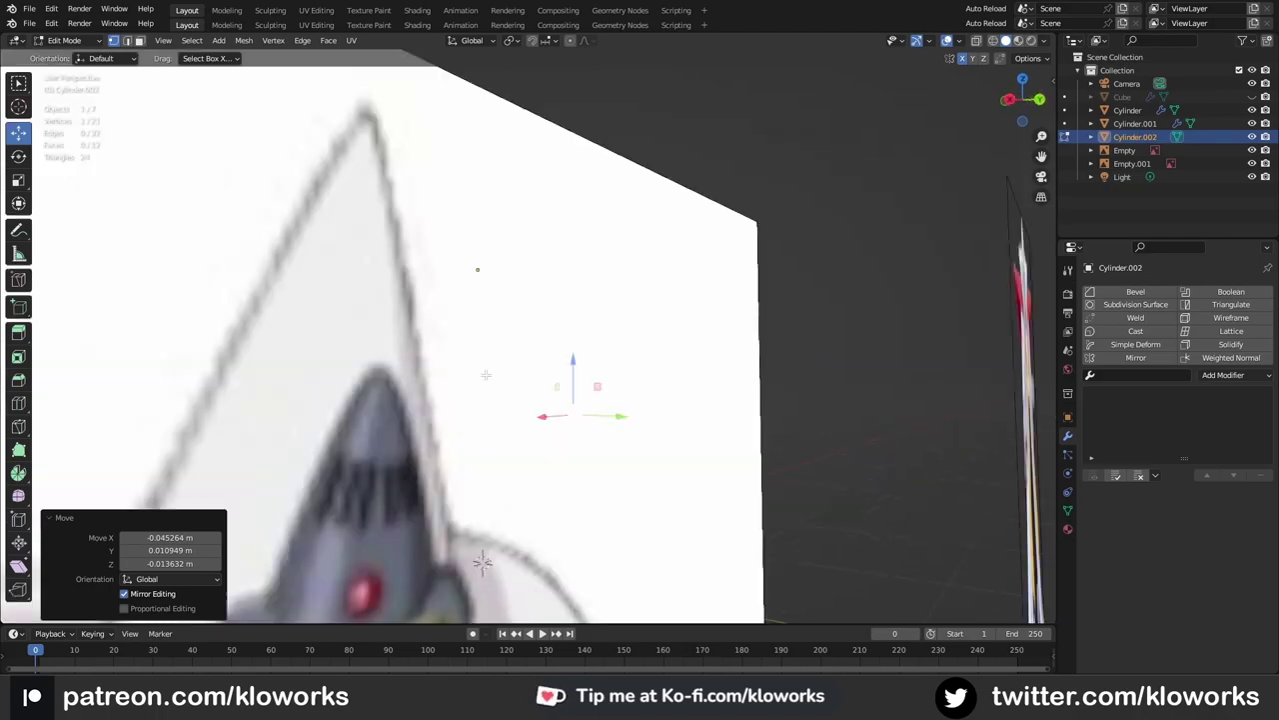
pyautogui.press('KP_1')
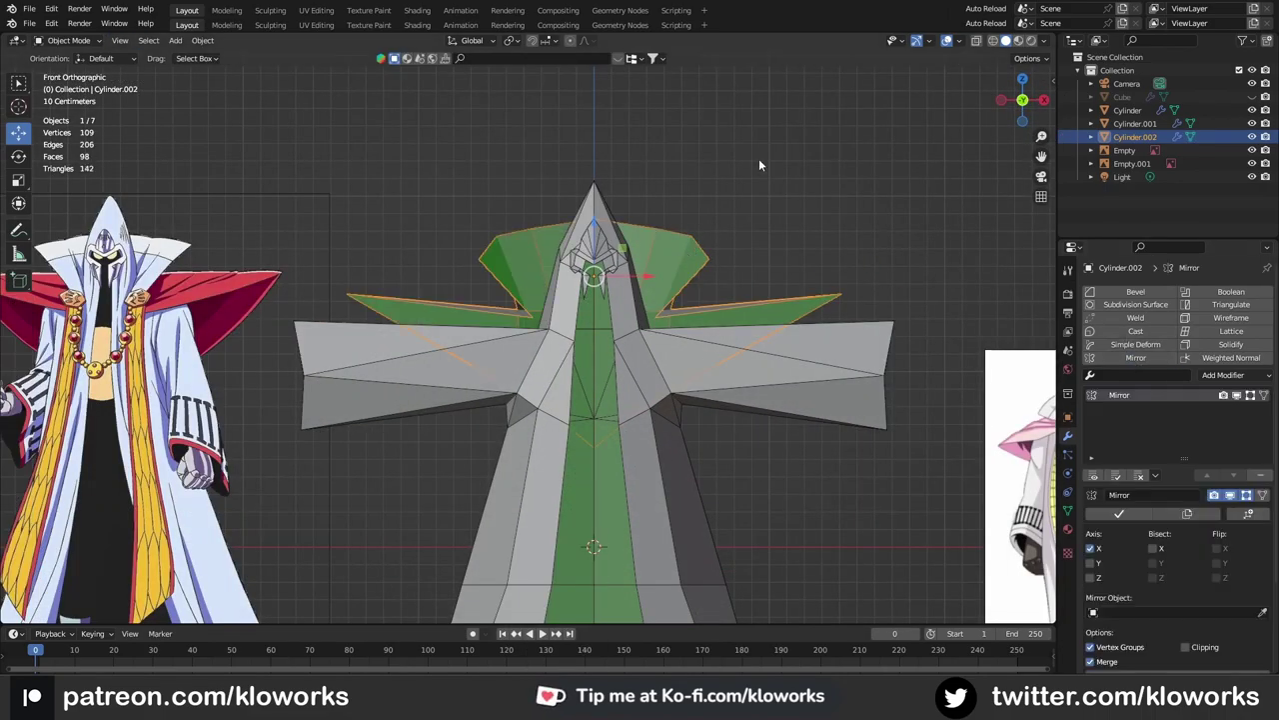
# Step: Reposition the collar and hood vertices in Edit Mode
pyautogui.press('Tab')
pyautogui.moveTo(760, 165); pyautogui.dragTo(440, 383, button='middle')
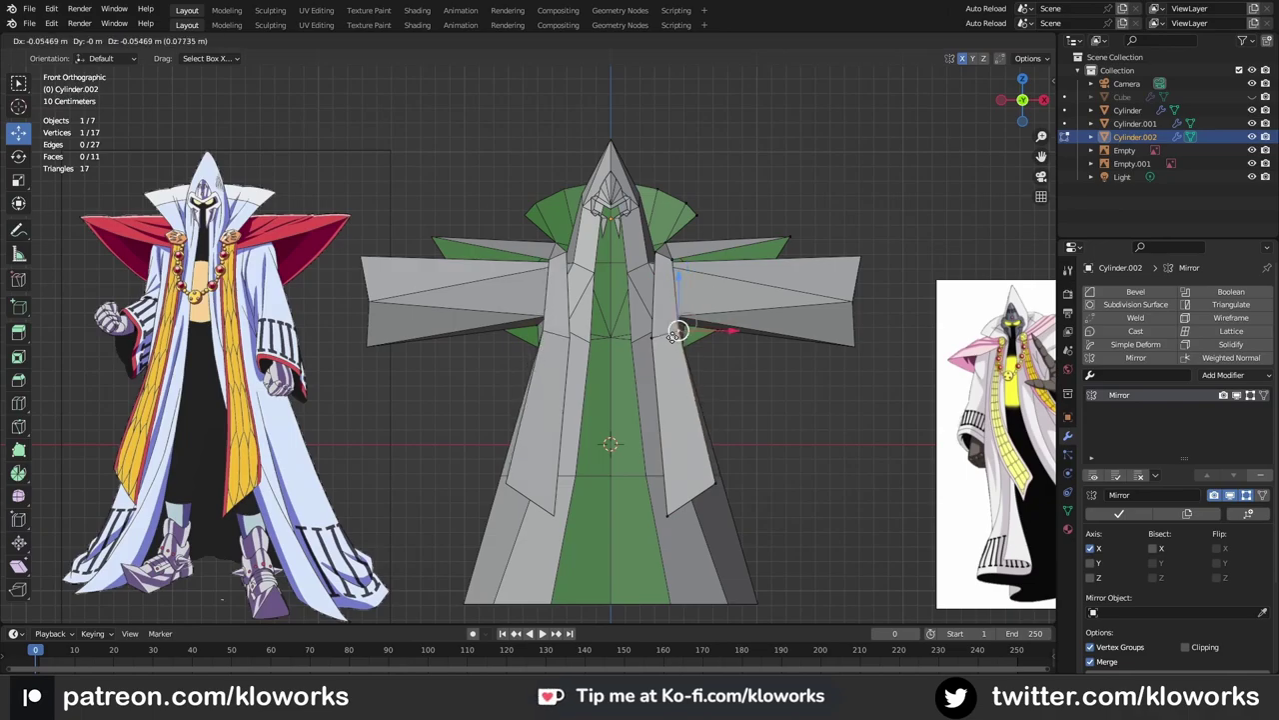
pyautogui.scroll(1, 678, 333)
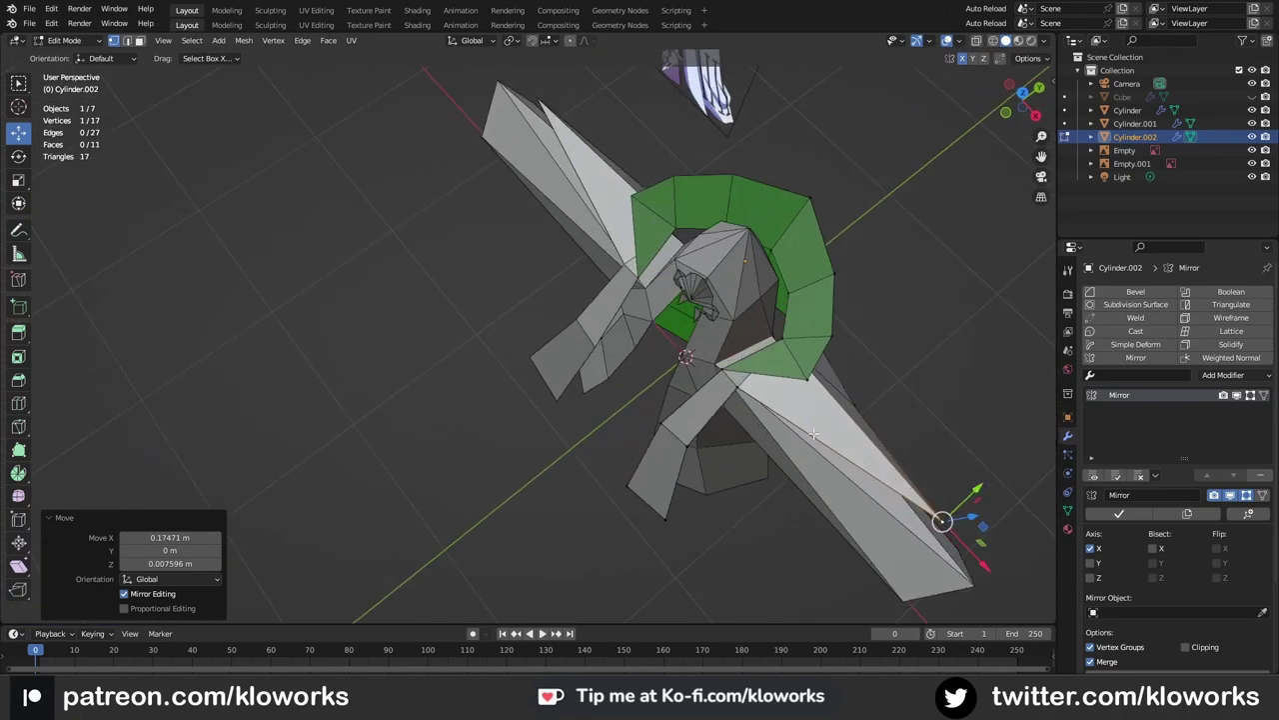
pyautogui.moveTo(868, 216); pyautogui.dragTo(620, 387, button='middle')
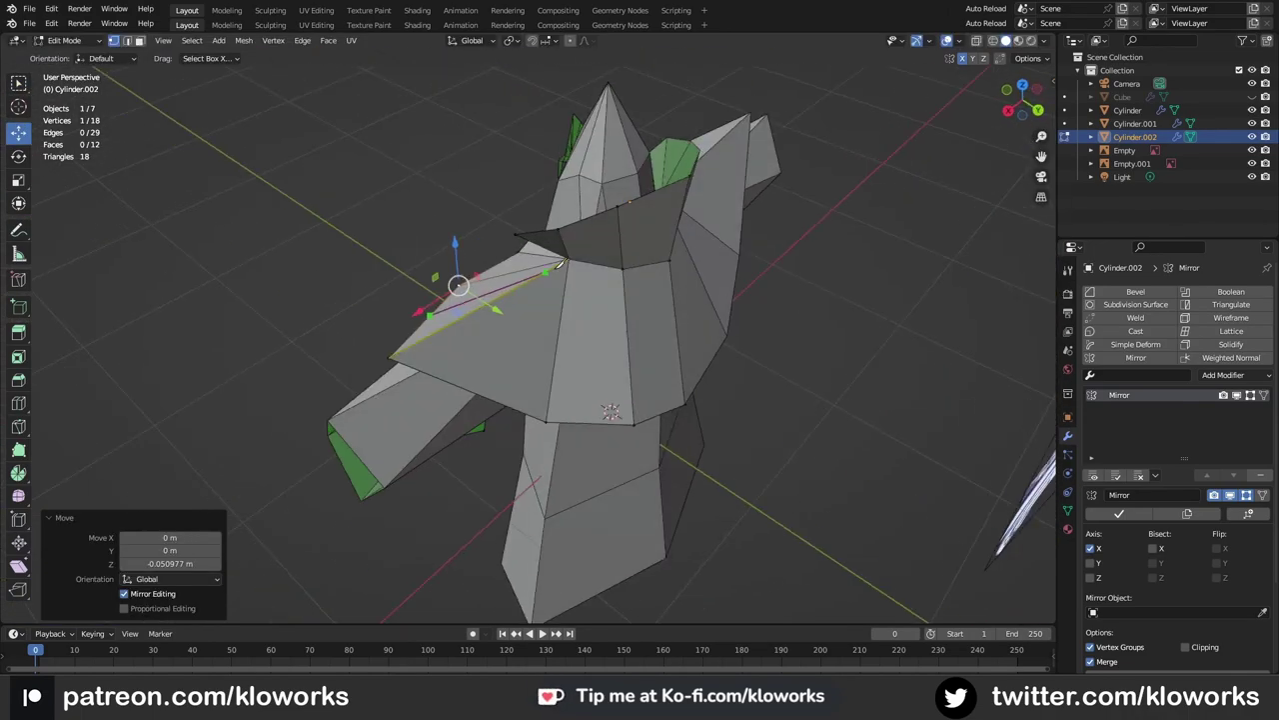
pyautogui.scroll(2, 633, 352)
pyautogui.press('g')
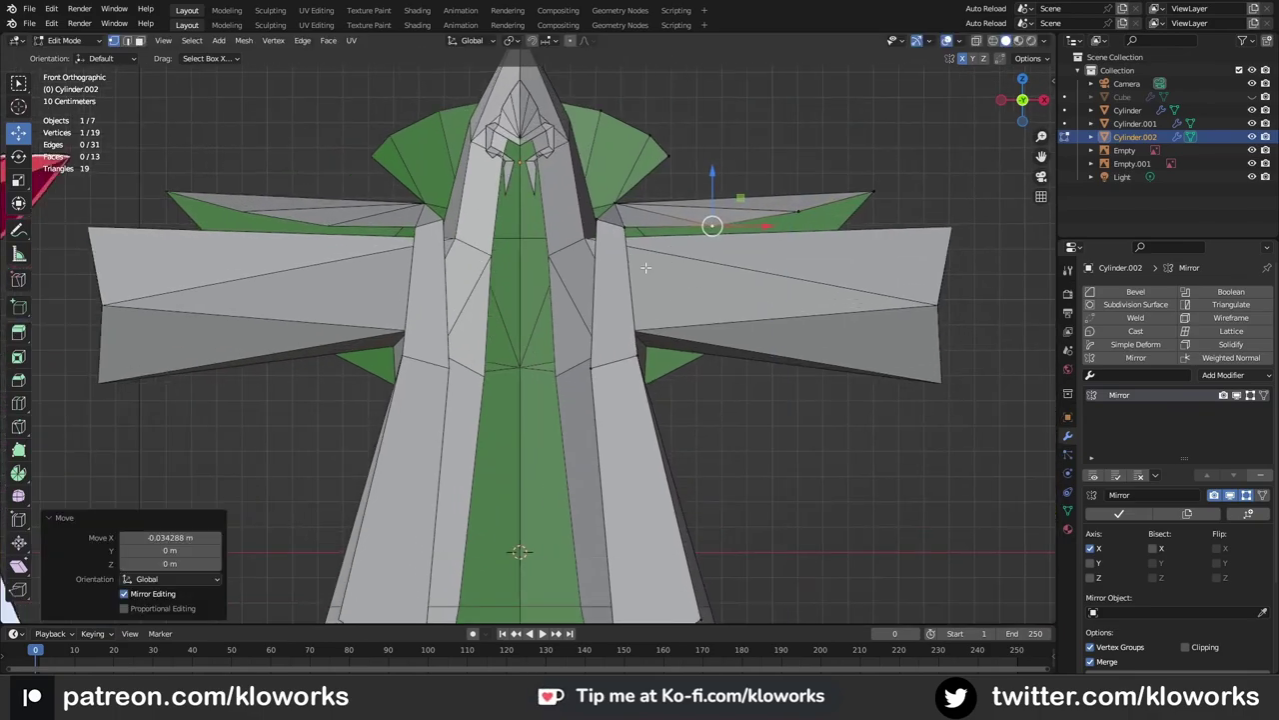
pyautogui.scroll(-2, 643, 251)
# Step: Fill the gap at the hood's edge with a new face from two selected vertices
pyautogui.moveTo(623, 445)
pyautogui.mouseDown(button='middle')
pyautogui.moveTo(586, 313)
pyautogui.moveTo(607, 333)
pyautogui.mouseUp(button='middle')
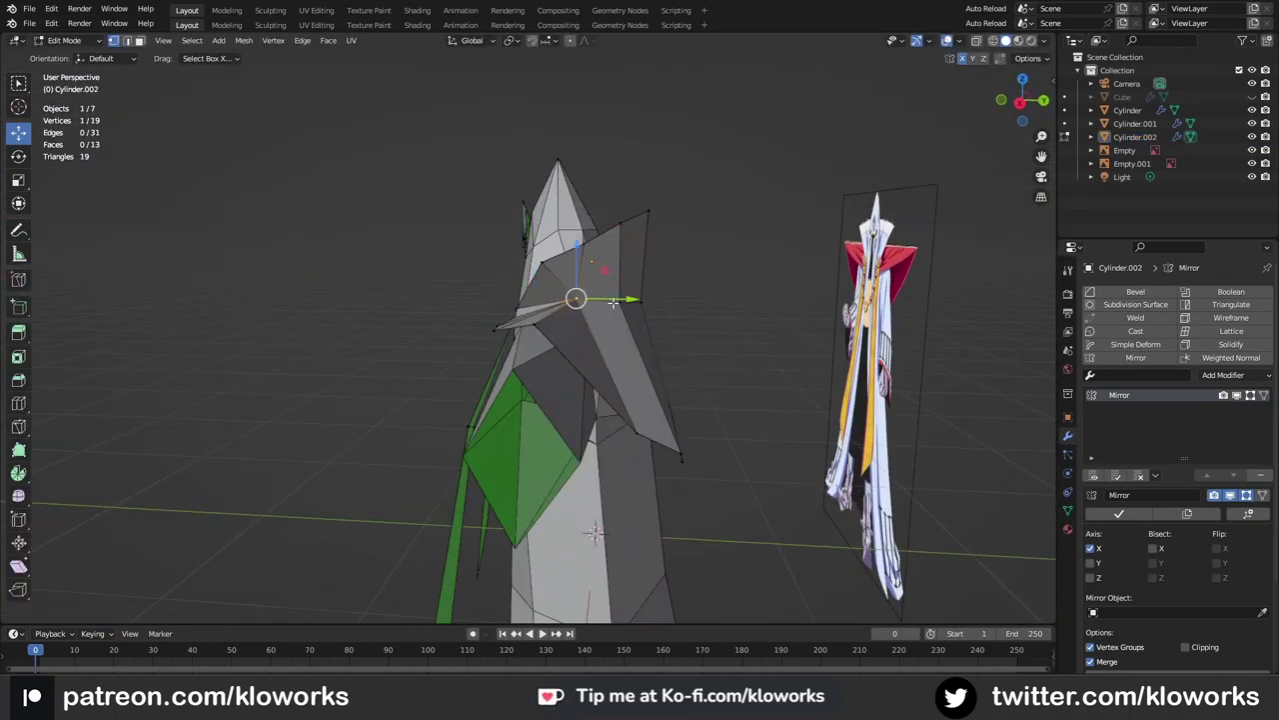
pyautogui.keyDown('shift'); pyautogui.click(607, 332); pyautogui.keyUp('shift')
pyautogui.rightClick(606, 333)
pyautogui.click(593, 309)
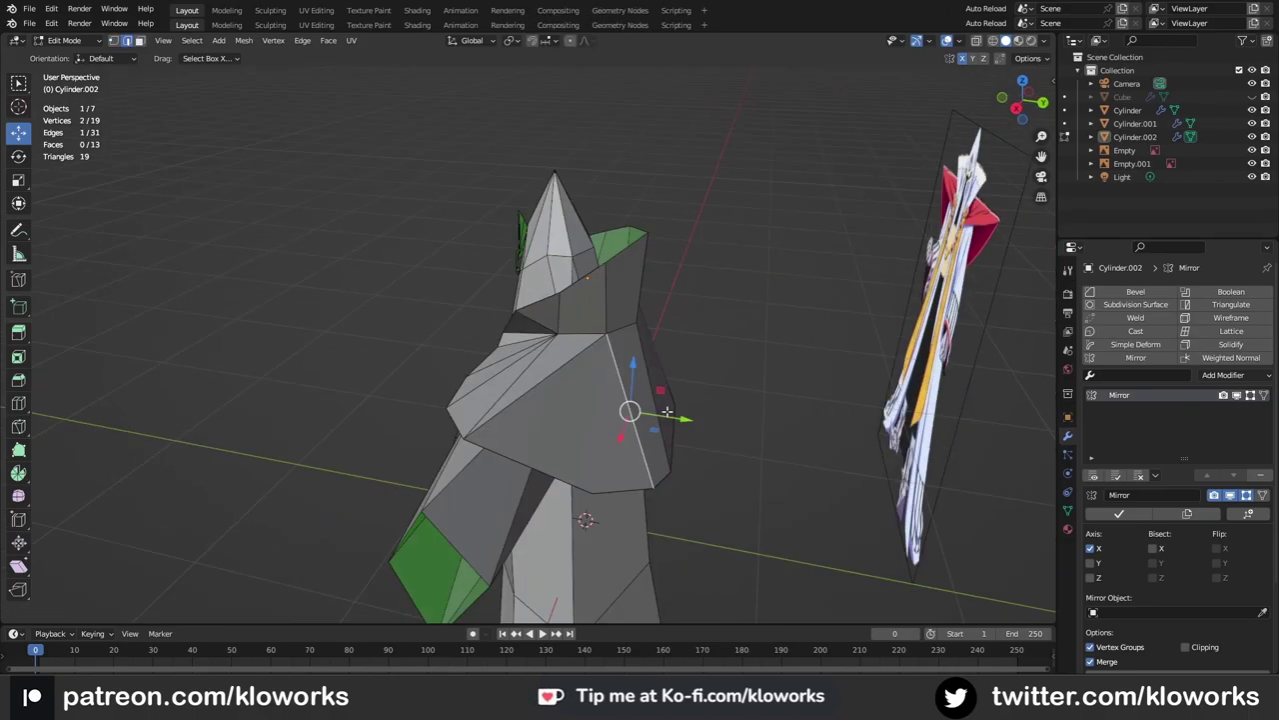
pyautogui.moveTo(593, 309)
pyautogui.mouseDown(button='middle')
pyautogui.moveTo(640, 360)
pyautogui.moveTo(590, 280)
pyautogui.mouseUp(button='middle')
# Step: Return to Object Mode, add a plane and rotate it upright
pyautogui.press('Tab')
pyautogui.click(587, 215)
pyautogui.moveTo(587, 215); pyautogui.dragTo(466, 365, button='middle')
pyautogui.hotkey('shift', 'a')
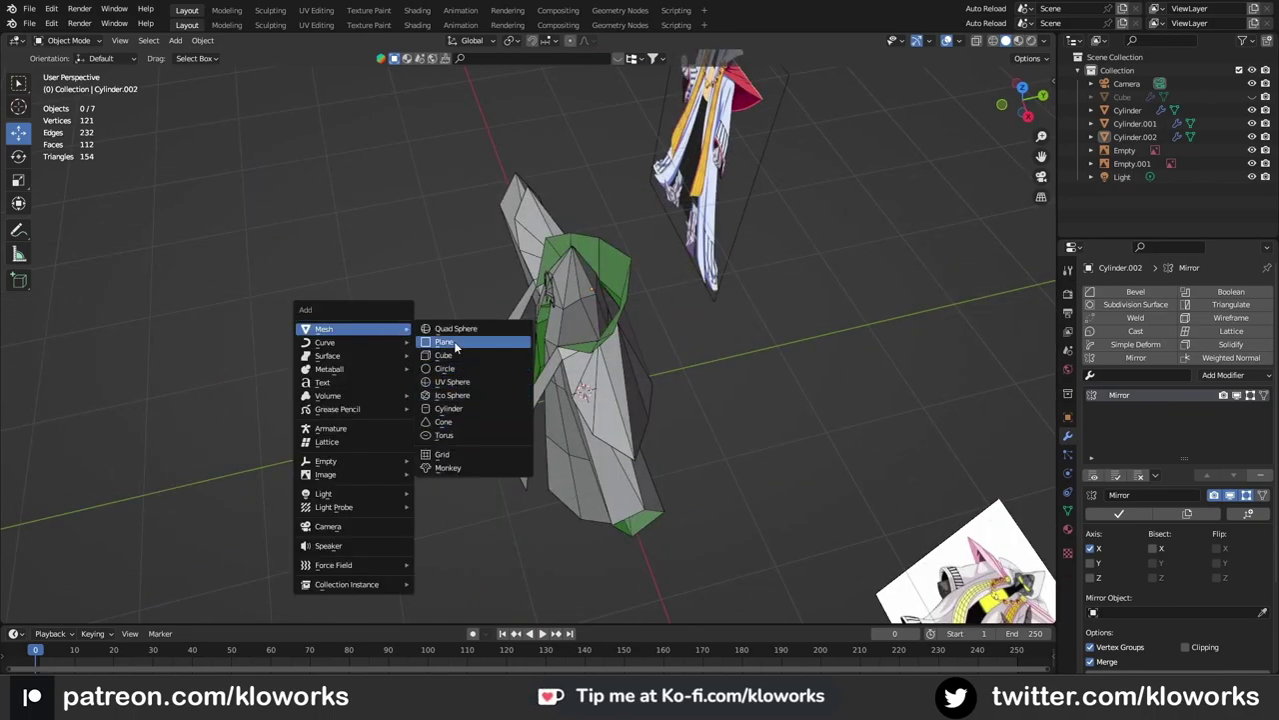
pyautogui.click(454, 341)
pyautogui.press('r')
pyautogui.click(646, 419)
# Step: Move the plane along Y in front of the robe's chest
pyautogui.press('g')
pyautogui.click(651, 321)
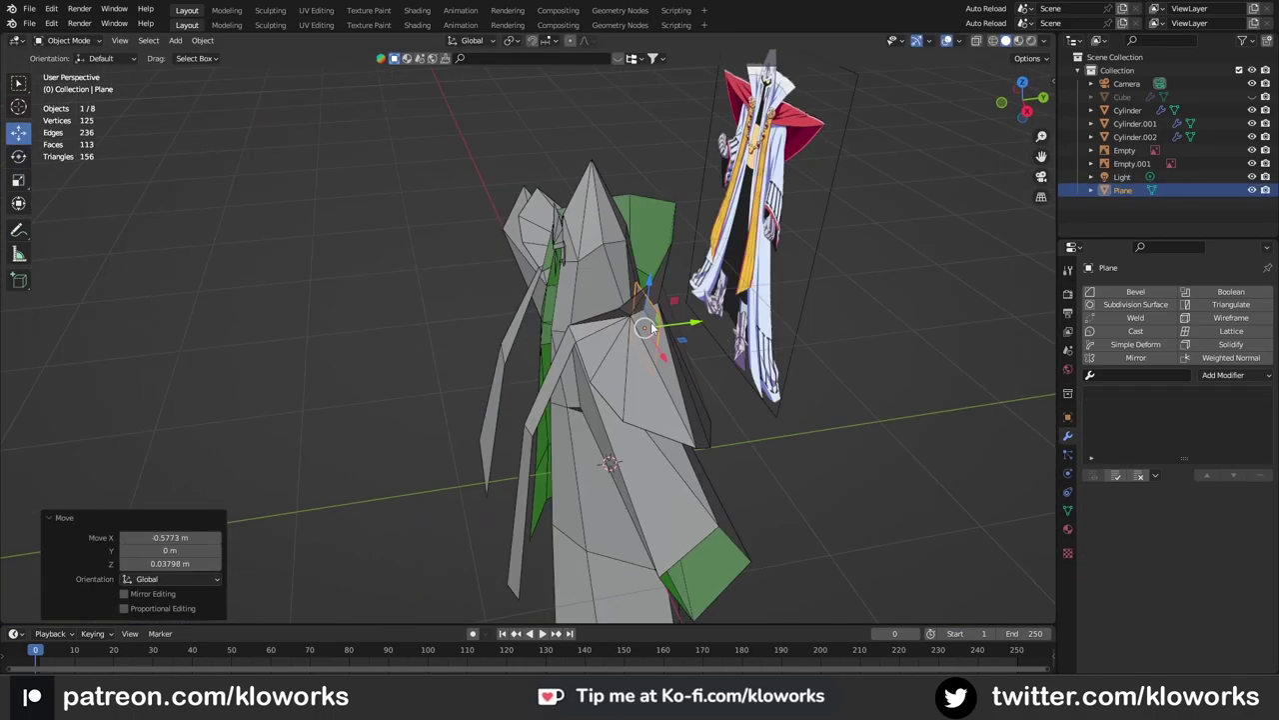
pyautogui.moveTo(651, 322); pyautogui.dragTo(675, 309, button='middle')
pyautogui.press('g')
pyautogui.click(543, 286)
pyautogui.moveTo(543, 286)
pyautogui.mouseDown(button='middle')
pyautogui.moveTo(645, 331)
pyautogui.moveTo(638, 356)
pyautogui.moveTo(667, 364)
pyautogui.moveTo(648, 347)
pyautogui.moveTo(670, 360)
pyautogui.moveTo(739, 240)
pyautogui.moveTo(663, 302)
pyautogui.moveTo(650, 330)
pyautogui.moveTo(613, 318)
pyautogui.mouseUp(button='middle')
pyautogui.press('g')
pyautogui.press('y')
pyautogui.click(746, 231)
# Step: Fine-tune the plane's position from the front view
pyautogui.press('KP_1')
pyautogui.scroll(-3, 605, 240)
pyautogui.scroll(3, 606, 240)
pyautogui.press('g')
pyautogui.click(592, 317)
# Step: Enable X mirror editing on the plane and widen it to cover the chest
pyautogui.press('KP_1')
pyautogui.press('Tab')
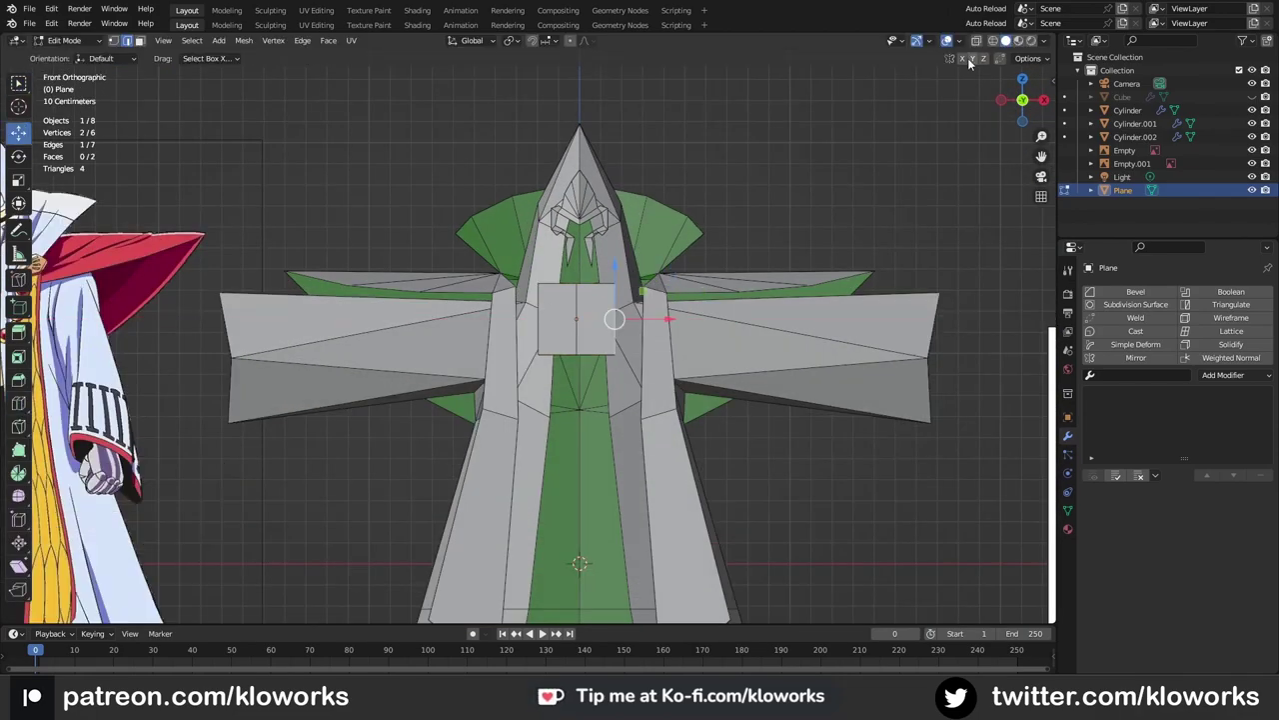
pyautogui.click(965, 58)
pyautogui.scroll(-3, 614, 318)
pyautogui.click(643, 418)
pyautogui.moveTo(642, 418)
pyautogui.mouseDown(button='middle')
pyautogui.moveTo(700, 379)
pyautogui.moveTo(643, 417)
pyautogui.mouseUp(button='middle')
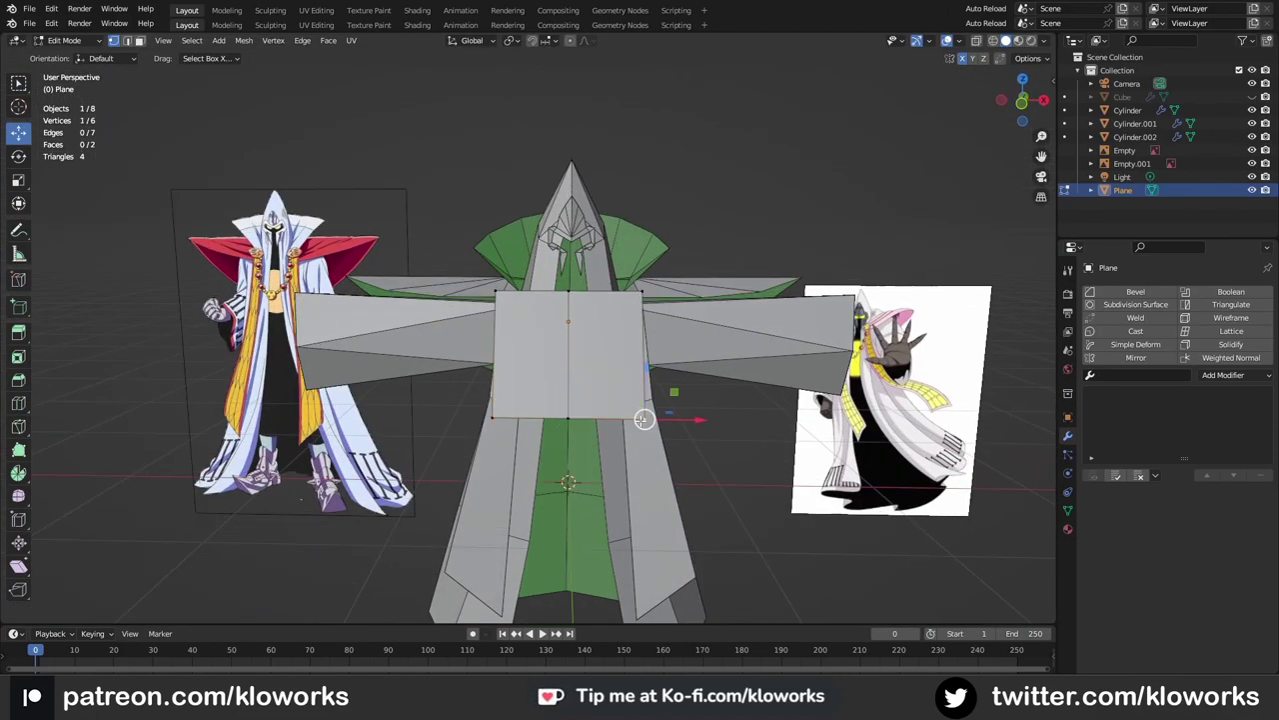
pyautogui.click(674, 361)
pyautogui.moveTo(674, 362)
pyautogui.mouseDown(button='middle')
pyautogui.moveTo(599, 332)
pyautogui.moveTo(589, 400)
pyautogui.mouseUp(button='middle')
pyautogui.press('Tab')
# Step: Push the Cylinder.001 piece's vertices back along Y
pyautogui.click(599, 331)
pyautogui.press('KP_Decimal')
pyautogui.press('Tab')
pyautogui.moveTo(569, 400); pyautogui.dragTo(585, 404)
pyautogui.moveTo(584, 404); pyautogui.dragTo(542, 437, button='middle')
pyautogui.click(550, 485)
pyautogui.press('Tab')
# Step: Join Cylinder.001 into Cylinder and knife-cut new edges into the hood
pyautogui.moveTo(663, 505)
pyautogui.mouseDown(button='middle')
pyautogui.moveTo(497, 318)
pyautogui.moveTo(820, 296)
pyautogui.moveTo(582, 325)
pyautogui.moveTo(551, 278)
pyautogui.moveTo(616, 376)
pyautogui.moveTo(534, 305)
pyautogui.moveTo(570, 339)
pyautogui.moveTo(559, 340)
pyautogui.moveTo(595, 337)
pyautogui.moveTo(586, 309)
pyautogui.moveTo(520, 306)
pyautogui.moveTo(627, 330)
pyautogui.mouseUp(button='middle')
pyautogui.keyDown('shift'); pyautogui.click(497, 318); pyautogui.keyUp('shift')
pyautogui.press('KP_Divide')
pyautogui.hotkey('shift', 'd')
pyautogui.hotkey('ctrl', 'j')
pyautogui.press('Tab')
pyautogui.press('k')
pyautogui.press('Return')
# Step: Move a single vertex of the joined mesh to a new spot
pyautogui.click(571, 340)
pyautogui.press('g')
pyautogui.press('g')
pyautogui.click(522, 356)
pyautogui.click(627, 330)
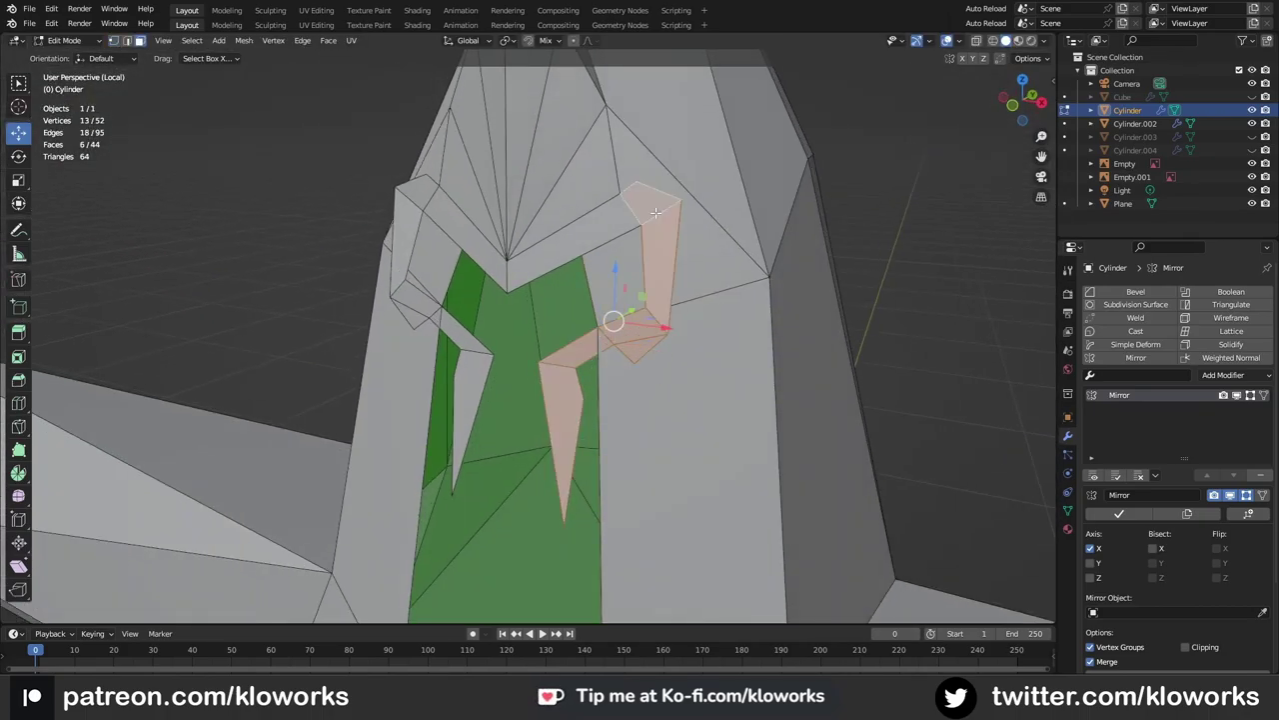
# Step: Duplicate the connected trim geometry and push a trim vertex forward along Y
pyautogui.press('l')
pyautogui.moveTo(525, 260)
pyautogui.mouseDown(button='middle')
pyautogui.moveTo(583, 340)
pyautogui.moveTo(570, 330)
pyautogui.moveTo(589, 300)
pyautogui.mouseUp(button='middle')
pyautogui.hotkey('shift', 'd')
pyautogui.hotkey('alt', 'a')
pyautogui.click(605, 237)
pyautogui.press('g')
pyautogui.press('y')
pyautogui.click(600, 250)
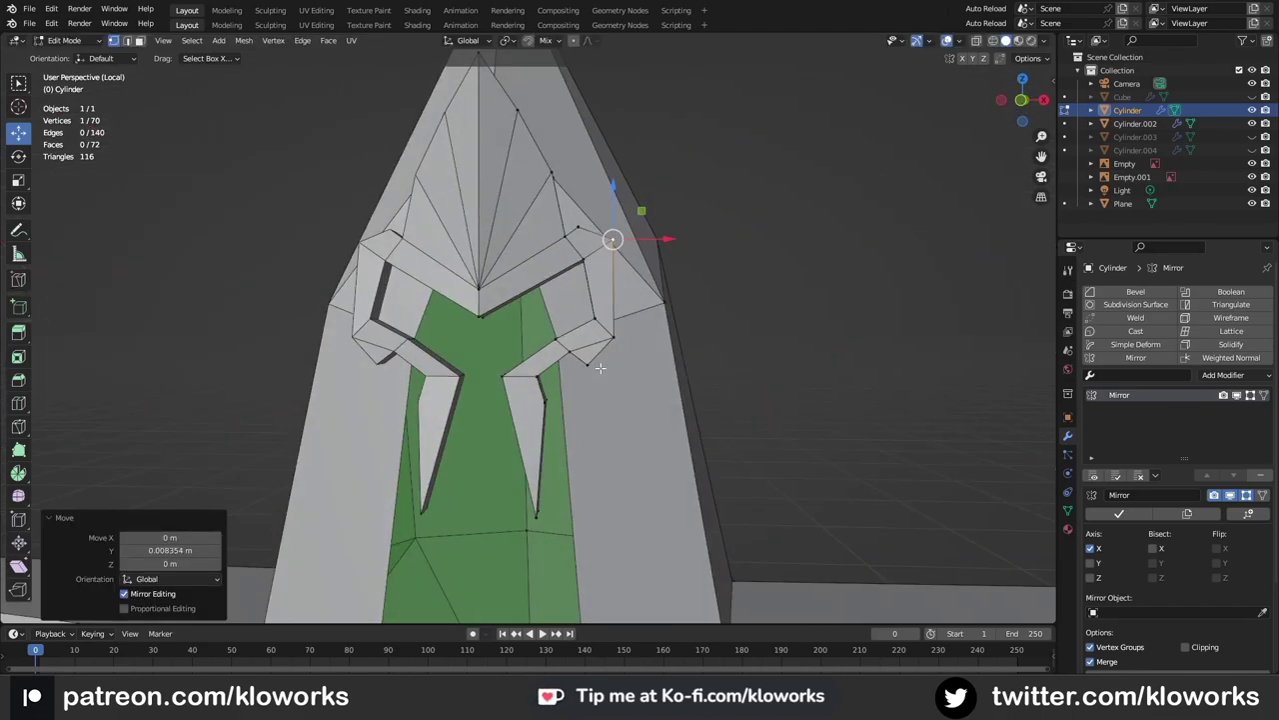
pyautogui.moveTo(599, 250)
pyautogui.mouseDown(button='middle')
pyautogui.moveTo(558, 370)
pyautogui.moveTo(546, 367)
pyautogui.mouseUp(button='middle')
pyautogui.hotkey('alt', 'a')
# Step: Move a spike vertex to extend the side prong
pyautogui.scroll(5, 531, 339)
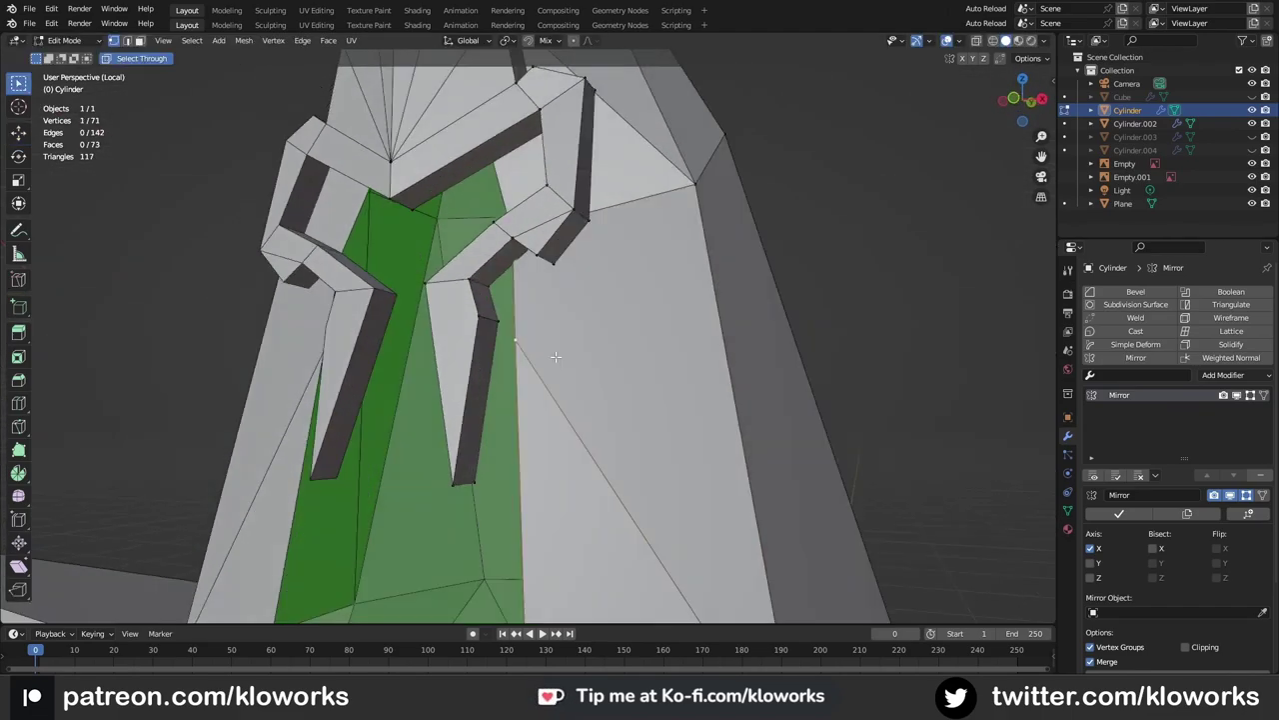
pyautogui.click(500, 333)
pyautogui.press('g')
pyautogui.click(487, 268)
pyautogui.moveTo(488, 267)
pyautogui.mouseDown(button='middle')
pyautogui.moveTo(423, 280)
pyautogui.moveTo(461, 190)
pyautogui.moveTo(414, 236)
pyautogui.mouseUp(button='middle')
# Step: Delete two small stray faces on the hood's side
pyautogui.click(461, 189)
pyautogui.click(477, 215)
pyautogui.scroll(4, 413, 237)
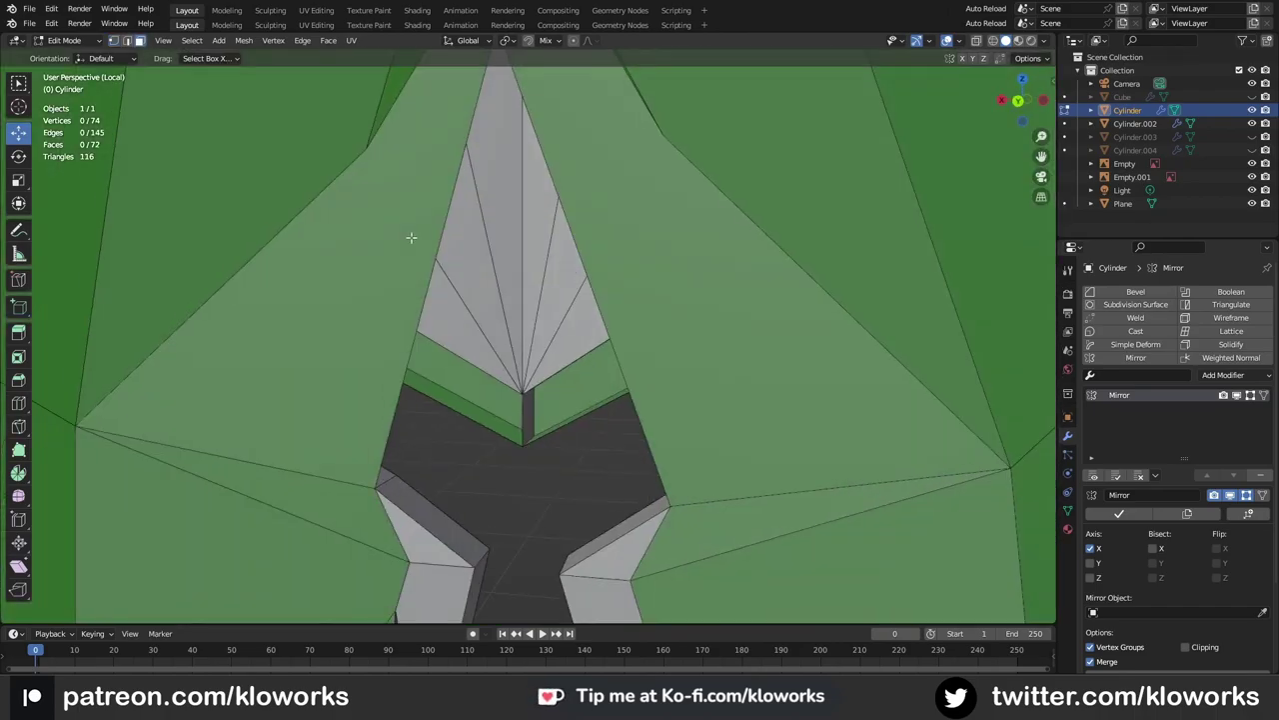
pyautogui.scroll(3, 466, 337)
pyautogui.click(348, 196)
pyautogui.press('x')
pyautogui.click(349, 197)
pyautogui.scroll(-3, 633, 329)
pyautogui.moveTo(634, 329)
pyautogui.mouseDown(button='middle')
pyautogui.moveTo(643, 363)
pyautogui.moveTo(623, 386)
pyautogui.moveTo(580, 360)
pyautogui.moveTo(603, 288)
pyautogui.moveTo(617, 309)
pyautogui.moveTo(575, 246)
pyautogui.mouseUp(button='middle')
# Step: Knife-cut new edges into the hood and reposition a vertex
pyautogui.press('k')
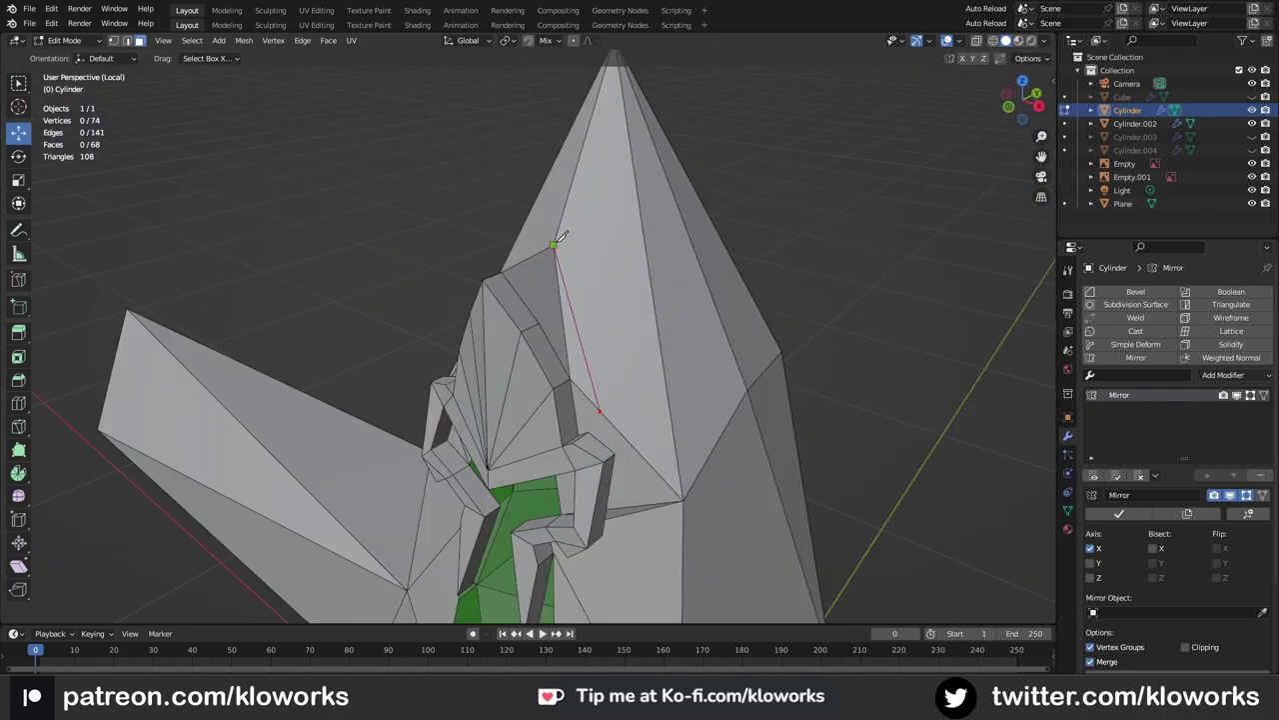
pyautogui.moveTo(634, 435); pyautogui.dragTo(502, 354, button='middle')
pyautogui.scroll(3, 503, 355)
pyautogui.moveTo(574, 348)
pyautogui.mouseDown(button='middle')
pyautogui.moveTo(609, 240)
pyautogui.moveTo(815, 283)
pyautogui.mouseUp(button='middle')
pyautogui.press('w')
pyautogui.click(610, 241)
pyautogui.click(594, 281)
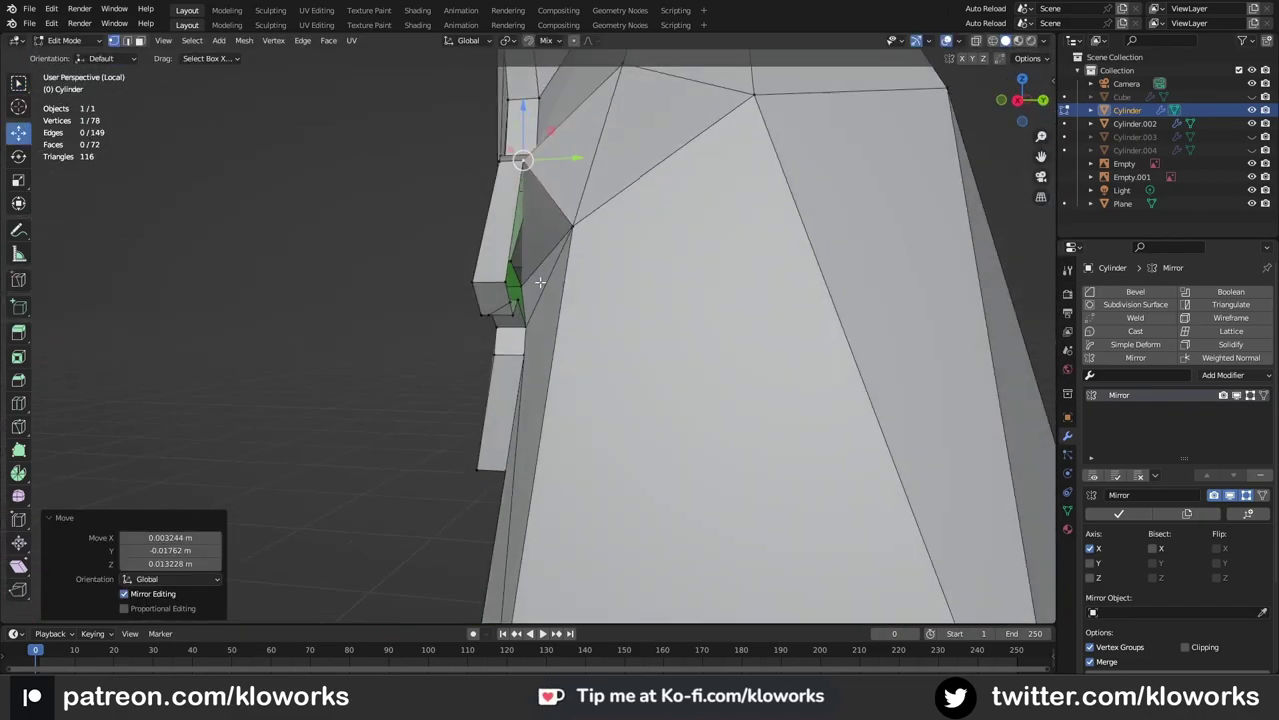
pyautogui.moveTo(557, 320)
pyautogui.mouseDown(button='middle')
pyautogui.moveTo(609, 263)
pyautogui.moveTo(649, 302)
pyautogui.mouseUp(button='middle')
# Step: Merge vertices around the triangular face at the hood trim
pyautogui.hotkey('shift', 'space')
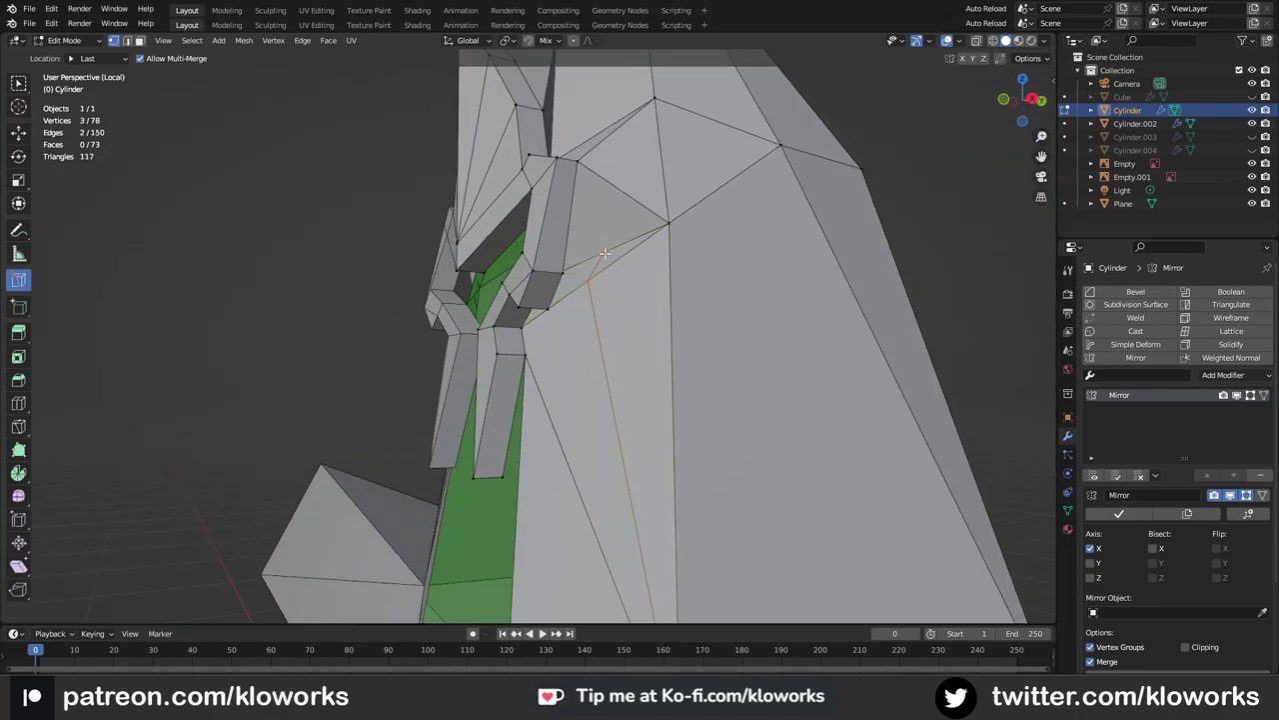
pyautogui.click(604, 254)
pyautogui.moveTo(551, 286)
pyautogui.mouseDown(button='middle')
pyautogui.moveTo(525, 270)
pyautogui.moveTo(600, 228)
pyautogui.moveTo(520, 329)
pyautogui.moveTo(624, 311)
pyautogui.moveTo(531, 351)
pyautogui.moveTo(495, 283)
pyautogui.moveTo(519, 340)
pyautogui.mouseUp(button='middle')
pyautogui.press('3')
pyautogui.click(569, 200)
pyautogui.hotkey('shift', 'space')
pyautogui.press('g')
pyautogui.press('w')
pyautogui.hotkey('shift', 'space')
pyautogui.press('g')
# Step: Delete the remaining stray faces around the trim
pyautogui.click(520, 329)
pyautogui.click(577, 296)
pyautogui.click(510, 330)
pyautogui.keyDown('shift'); pyautogui.click(500, 400); pyautogui.keyUp('shift')
pyautogui.press('x')
pyautogui.moveTo(535, 397)
pyautogui.mouseDown(button='middle')
pyautogui.moveTo(571, 413)
pyautogui.moveTo(559, 400)
pyautogui.moveTo(788, 257)
pyautogui.moveTo(696, 356)
pyautogui.mouseUp(button='middle')
pyautogui.click(571, 413)
# Step: Delete the thin hidden face behind the hood using X-ray view
pyautogui.hotkey('shift', 'z')
pyautogui.click(575, 378)
pyautogui.press('x')
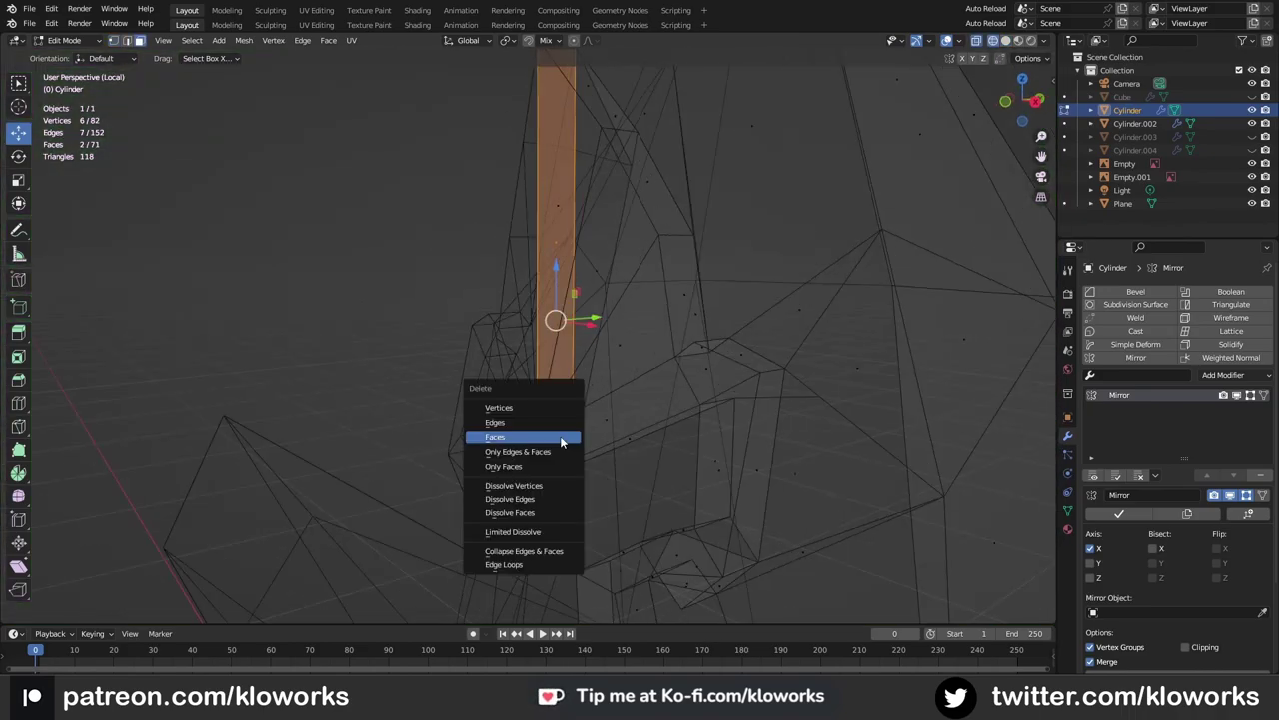
pyautogui.click(562, 440)
pyautogui.moveTo(563, 439); pyautogui.dragTo(700, 388, button='middle')
pyautogui.scroll(3, 616, 402)
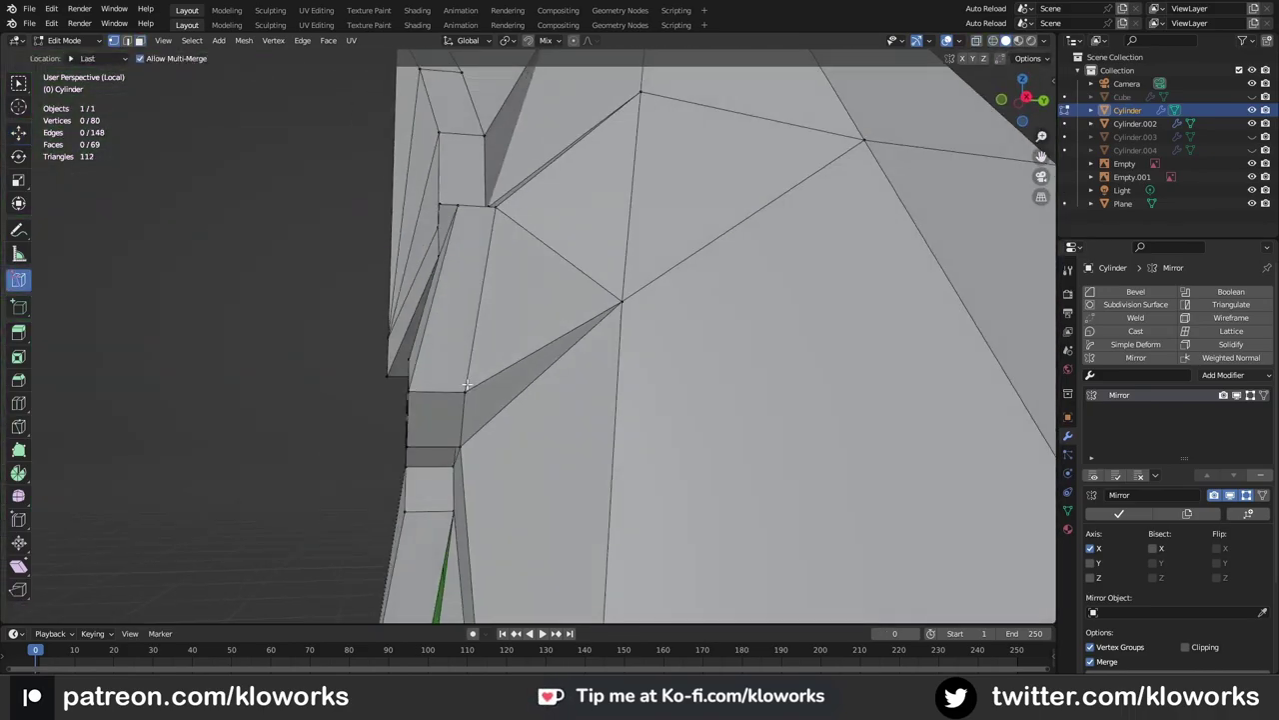
# Step: Drag several hood vertices onto their neighbours to merge them
pyautogui.moveTo(616, 402); pyautogui.dragTo(500, 330, button='middle')
pyautogui.moveTo(415, 394); pyautogui.dragTo(416, 268)
pyautogui.scroll(-4, 415, 295)
pyautogui.moveTo(414, 296); pyautogui.dragTo(588, 374, button='middle')
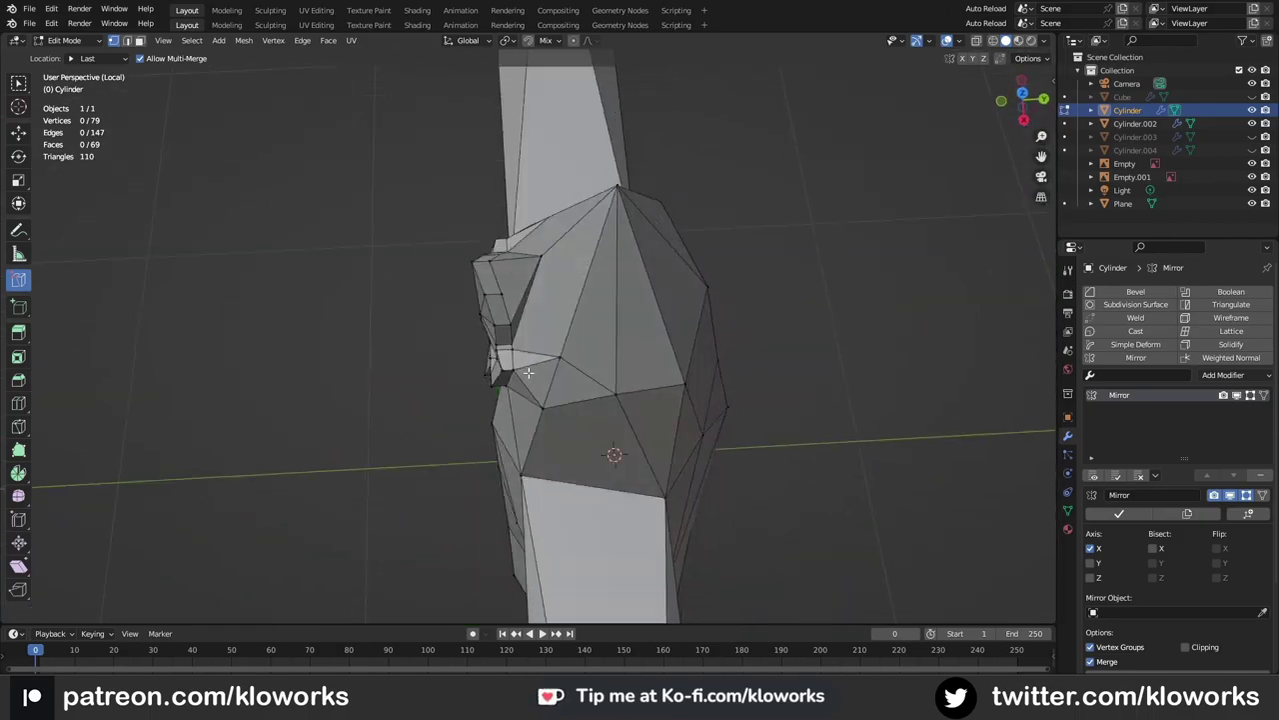
pyautogui.hotkey('alt', 'a')
pyautogui.moveTo(497, 266); pyautogui.dragTo(524, 241, button='middle')
pyautogui.scroll(3, 525, 241)
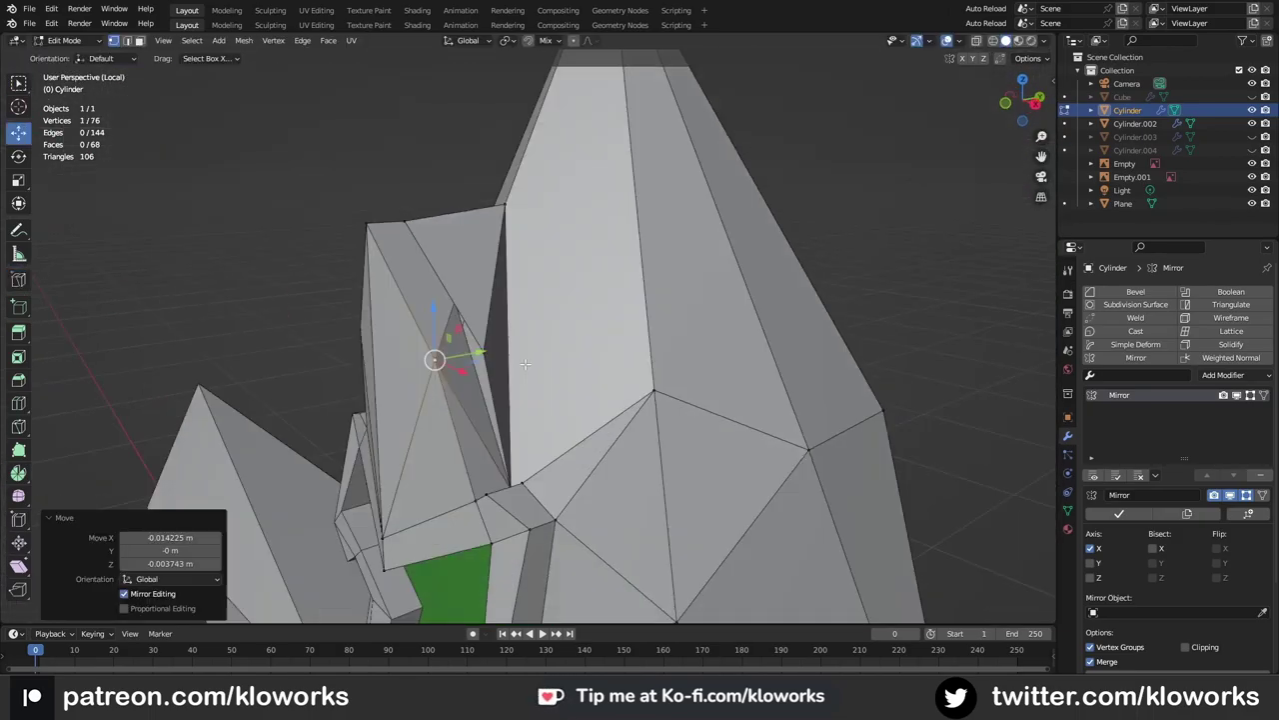
# Step: Nudge a hood vertex into a new position, checking it from the front view
pyautogui.moveTo(484, 304); pyautogui.dragTo(488, 306)
pyautogui.scroll(-3, 487, 306)
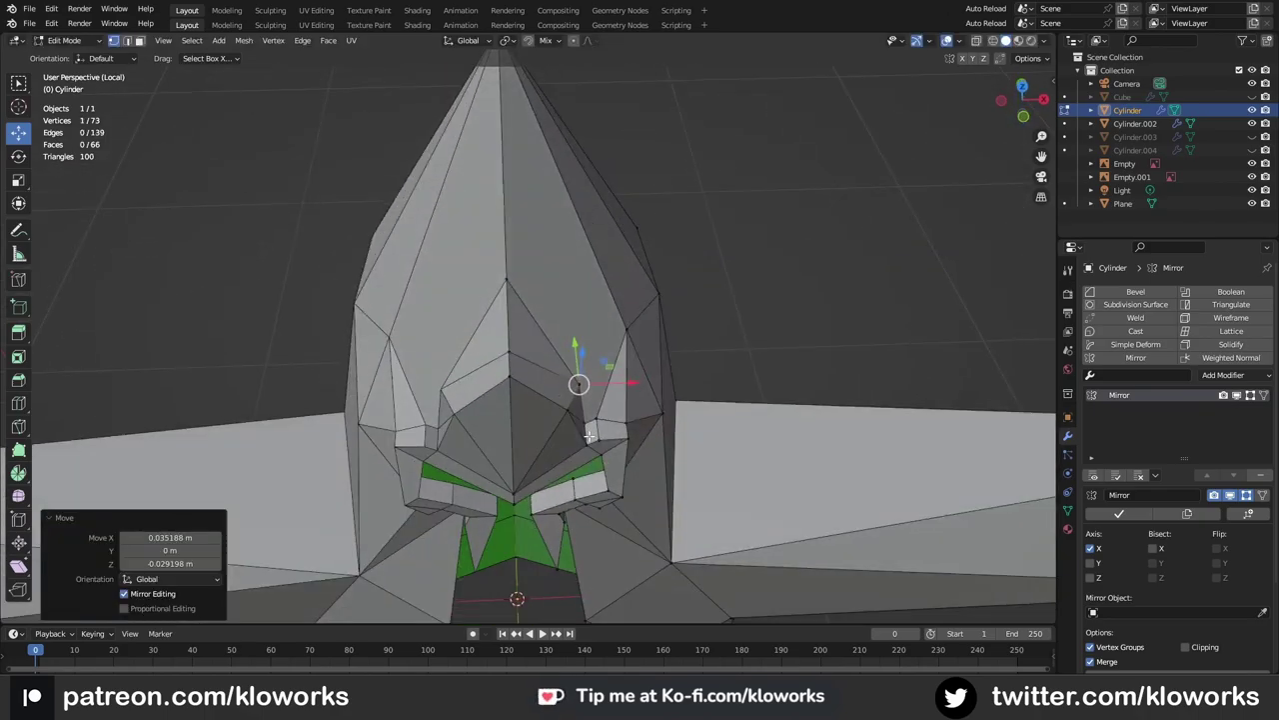
pyautogui.moveTo(577, 380); pyautogui.dragTo(491, 389, button='middle')
pyautogui.scroll(3, 490, 388)
pyautogui.moveTo(487, 386); pyautogui.dragTo(492, 390)
pyautogui.moveTo(492, 390); pyautogui.dragTo(583, 423, button='middle')
pyautogui.press('KP_1')
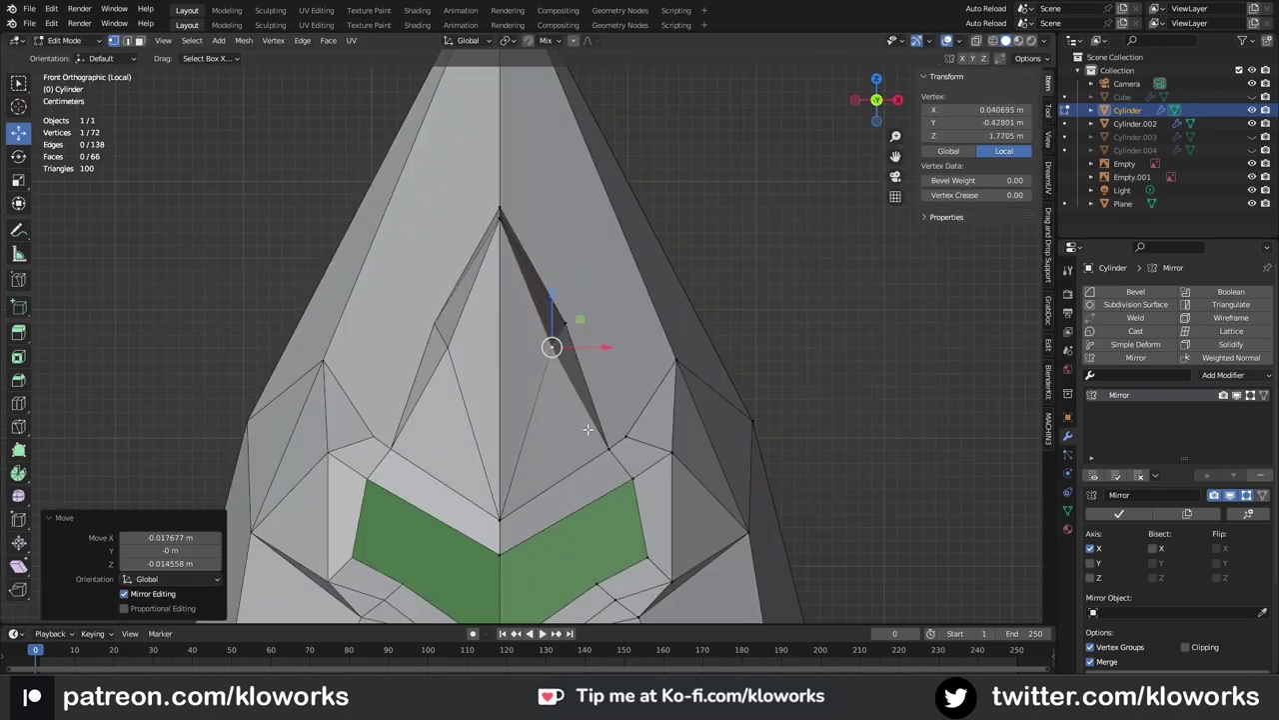
pyautogui.click(498, 228)
pyautogui.scroll(2, 599, 339)
# Step: Reposition vertices on the hood opening and the trim
pyautogui.click(636, 337)
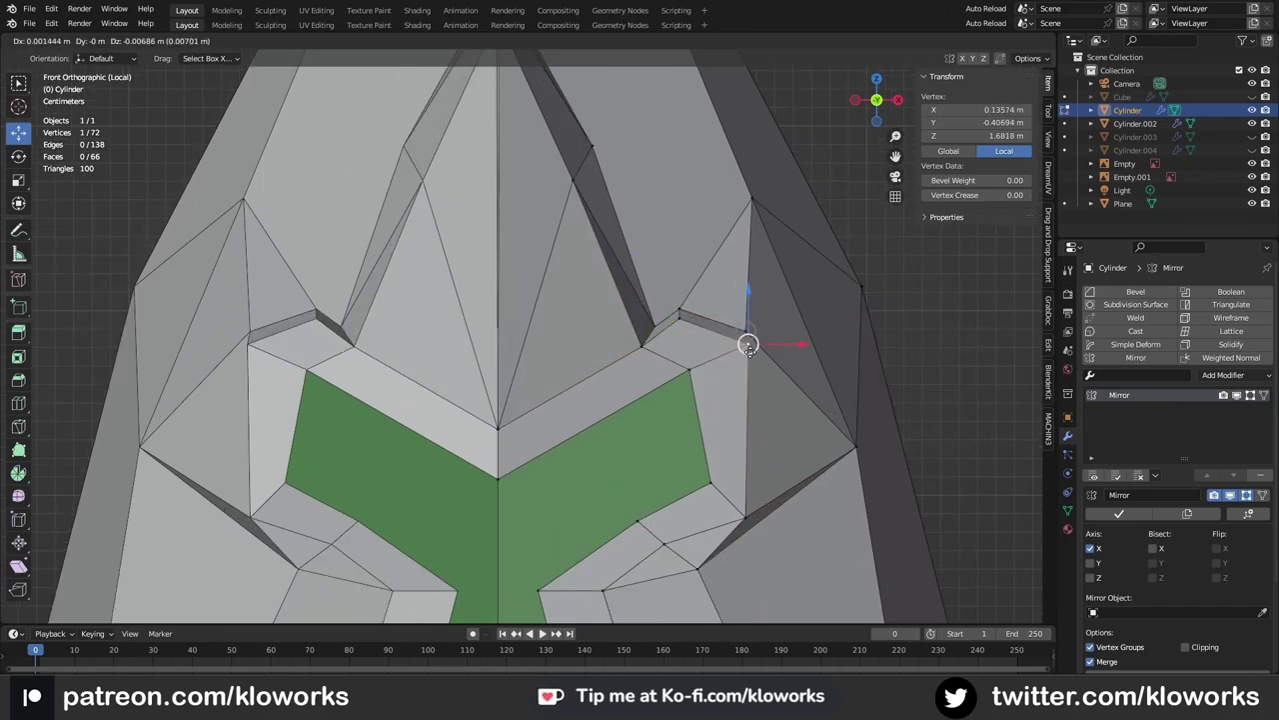
pyautogui.moveTo(748, 347); pyautogui.dragTo(704, 334)
pyautogui.keyDown('shift'); pyautogui.scroll(-3, 703, 335); pyautogui.keyUp('shift')
pyautogui.keyDown('shift'); pyautogui.scroll(-3, 532, 441); pyautogui.keyUp('shift')
pyautogui.moveTo(532, 441); pyautogui.dragTo(635, 524)
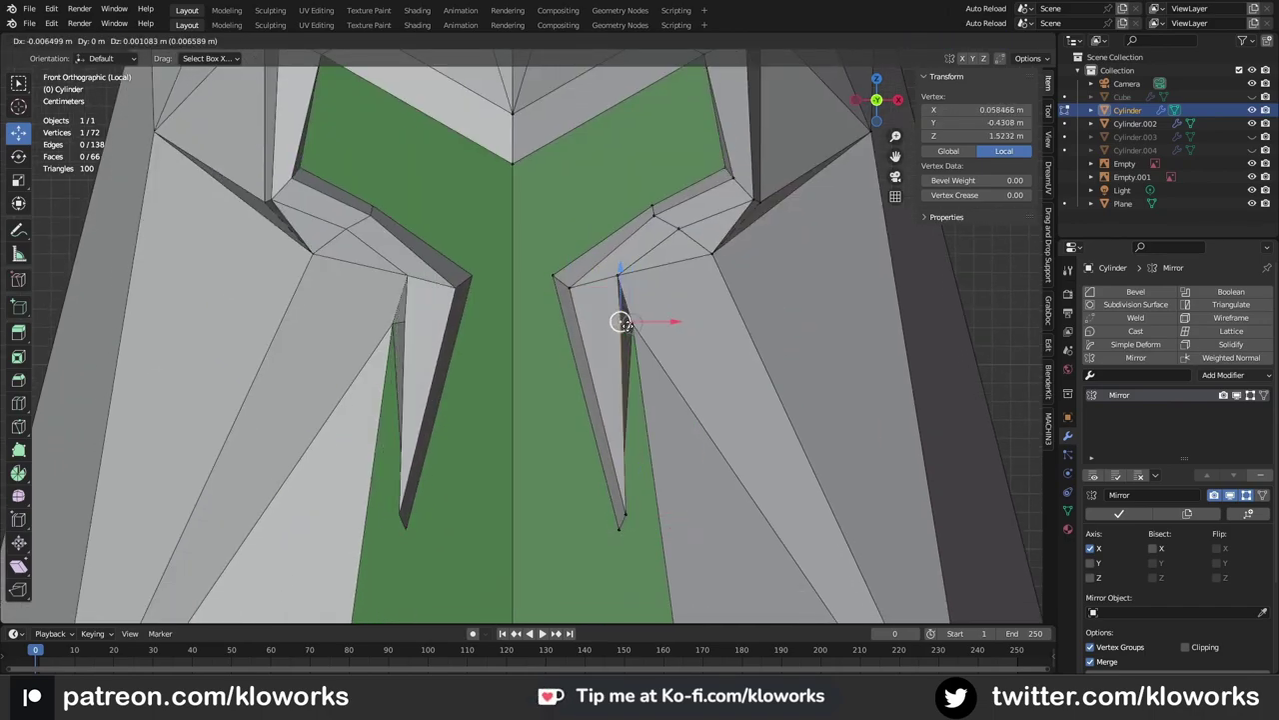
pyautogui.moveTo(621, 322); pyautogui.dragTo(621, 322)
pyautogui.moveTo(621, 322)
pyautogui.mouseDown(button='middle')
pyautogui.moveTo(557, 349)
pyautogui.moveTo(586, 327)
pyautogui.moveTo(565, 357)
pyautogui.mouseUp(button='middle')
pyautogui.scroll(3, 632, 363)
# Step: Merge hood vertices at the last-selected vertex after a Y-locked move
pyautogui.keyDown('shift'); pyautogui.click(580, 335); pyautogui.keyUp('shift')
pyautogui.press('m')
pyautogui.scroll(-3, 568, 345)
pyautogui.press('KP_1')
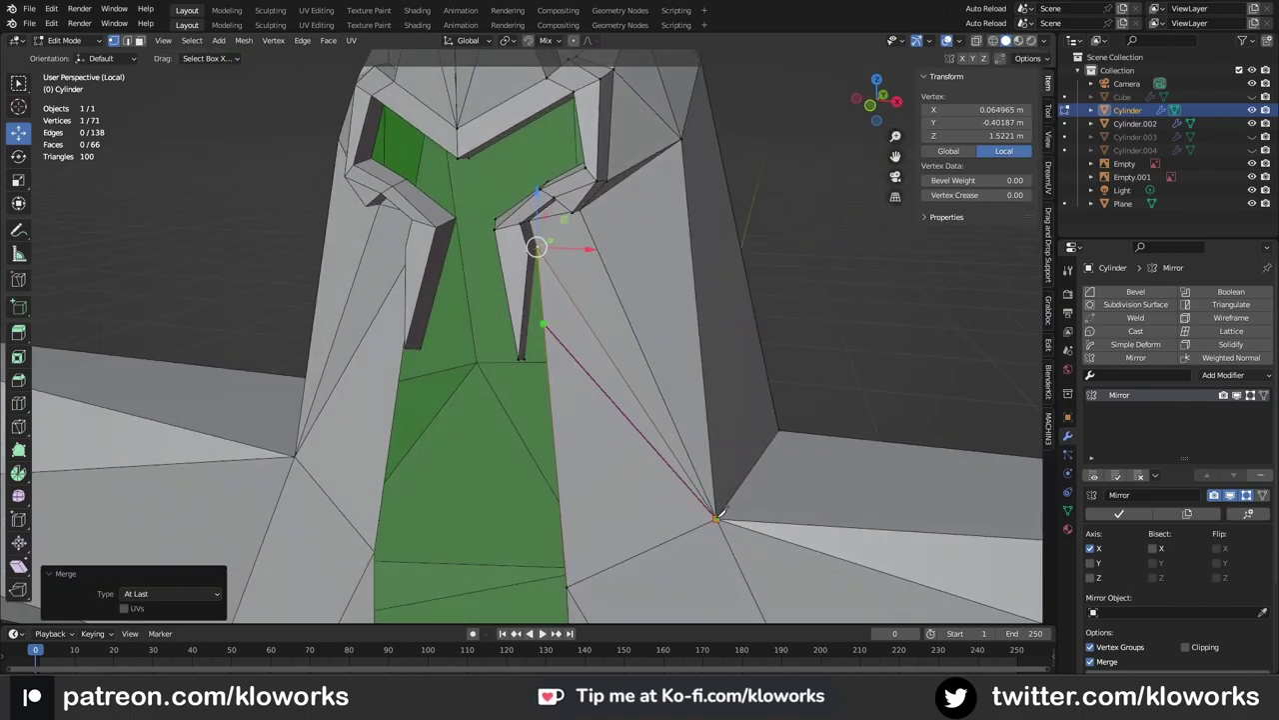
pyautogui.hotkey('ctrl', 'z')
pyautogui.moveTo(595, 305)
pyautogui.mouseDown(button='middle')
pyautogui.moveTo(539, 330)
pyautogui.moveTo(580, 294)
pyautogui.moveTo(434, 346)
pyautogui.moveTo(755, 327)
pyautogui.moveTo(517, 437)
pyautogui.moveTo(560, 380)
pyautogui.moveTo(544, 390)
pyautogui.moveTo(560, 419)
pyautogui.moveTo(509, 446)
pyautogui.moveTo(619, 267)
pyautogui.mouseUp(button='middle')
pyautogui.press('y')
pyautogui.click(486, 310)
pyautogui.press('m')
pyautogui.click(508, 442)
# Step: Move a vertex along Y and join two vertices with a new edge
pyautogui.press('g')
pyautogui.press('y')
pyautogui.click(538, 455)
pyautogui.moveTo(582, 328); pyautogui.dragTo(536, 404, button='middle')
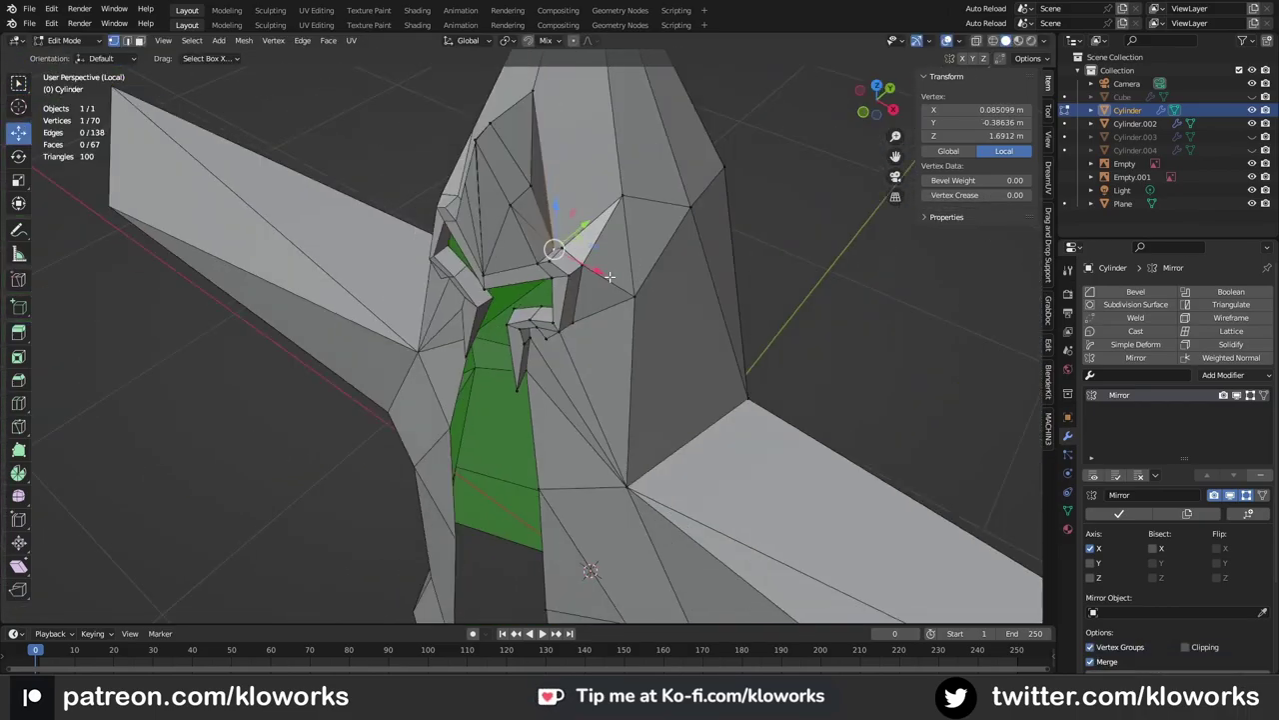
pyautogui.keyDown('shift'); pyautogui.click(535, 405); pyautogui.keyUp('shift')
pyautogui.press('j')
pyautogui.click(680, 309)
pyautogui.moveTo(679, 309)
pyautogui.mouseDown(button='middle')
pyautogui.moveTo(614, 200)
pyautogui.moveTo(651, 206)
pyautogui.moveTo(568, 290)
pyautogui.mouseUp(button='middle')
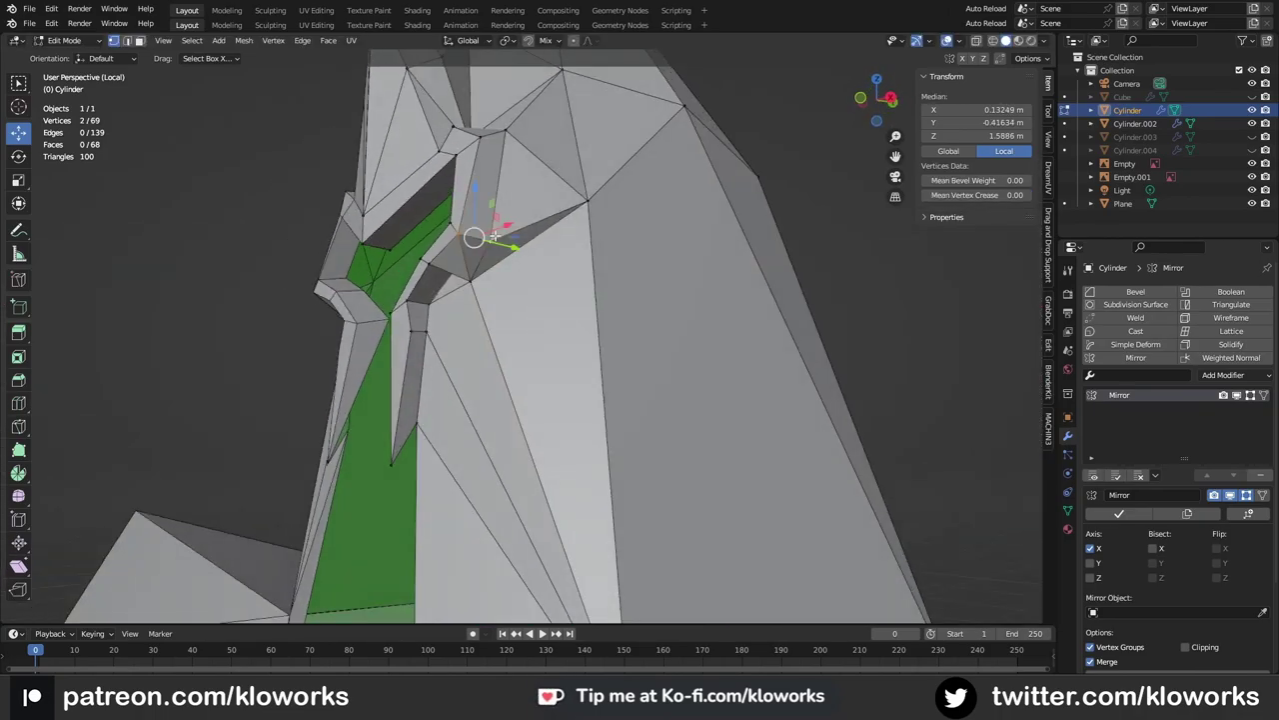
# Step: Merge more vertex pairs and move a vertex to a new spot on the hood
pyautogui.press('m')
pyautogui.click(496, 236)
pyautogui.moveTo(495, 236)
pyautogui.mouseDown(button='middle')
pyautogui.moveTo(422, 306)
pyautogui.moveTo(574, 206)
pyautogui.moveTo(523, 195)
pyautogui.mouseUp(button='middle')
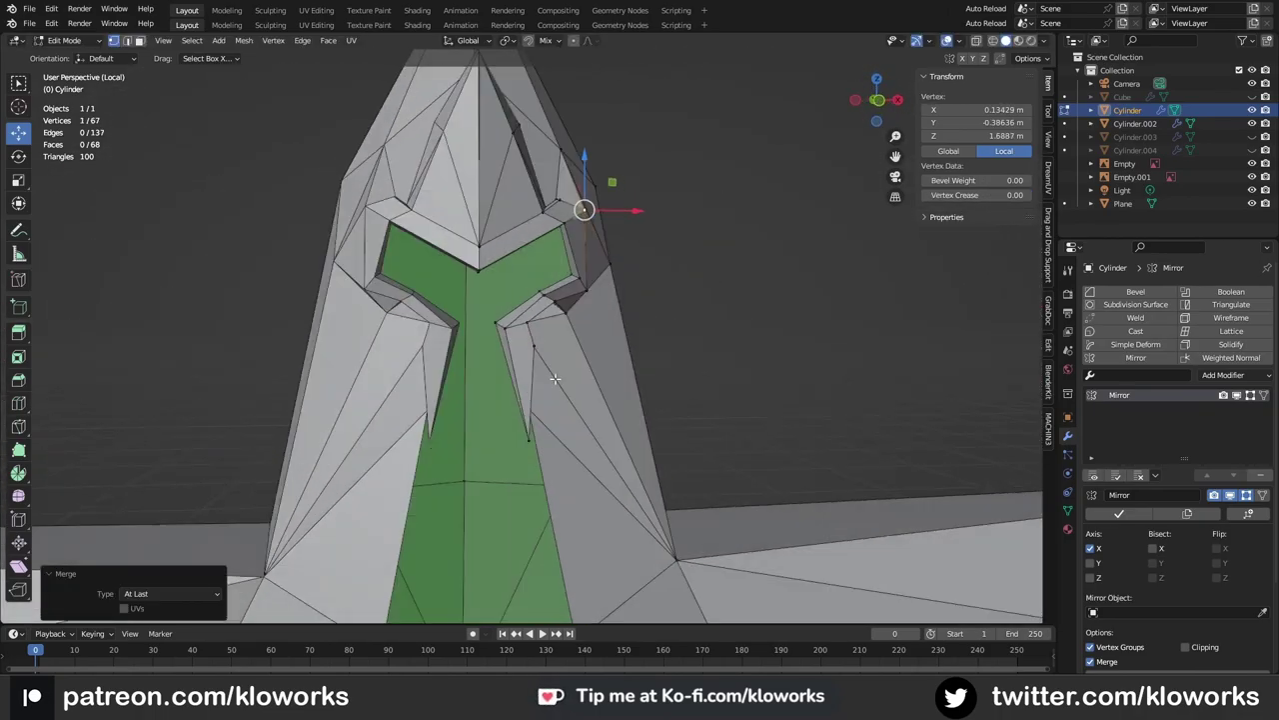
pyautogui.moveTo(555, 377)
pyautogui.mouseDown(button='middle')
pyautogui.moveTo(576, 234)
pyautogui.moveTo(540, 550)
pyautogui.moveTo(589, 229)
pyautogui.moveTo(550, 240)
pyautogui.moveTo(435, 160)
pyautogui.mouseUp(button='middle')
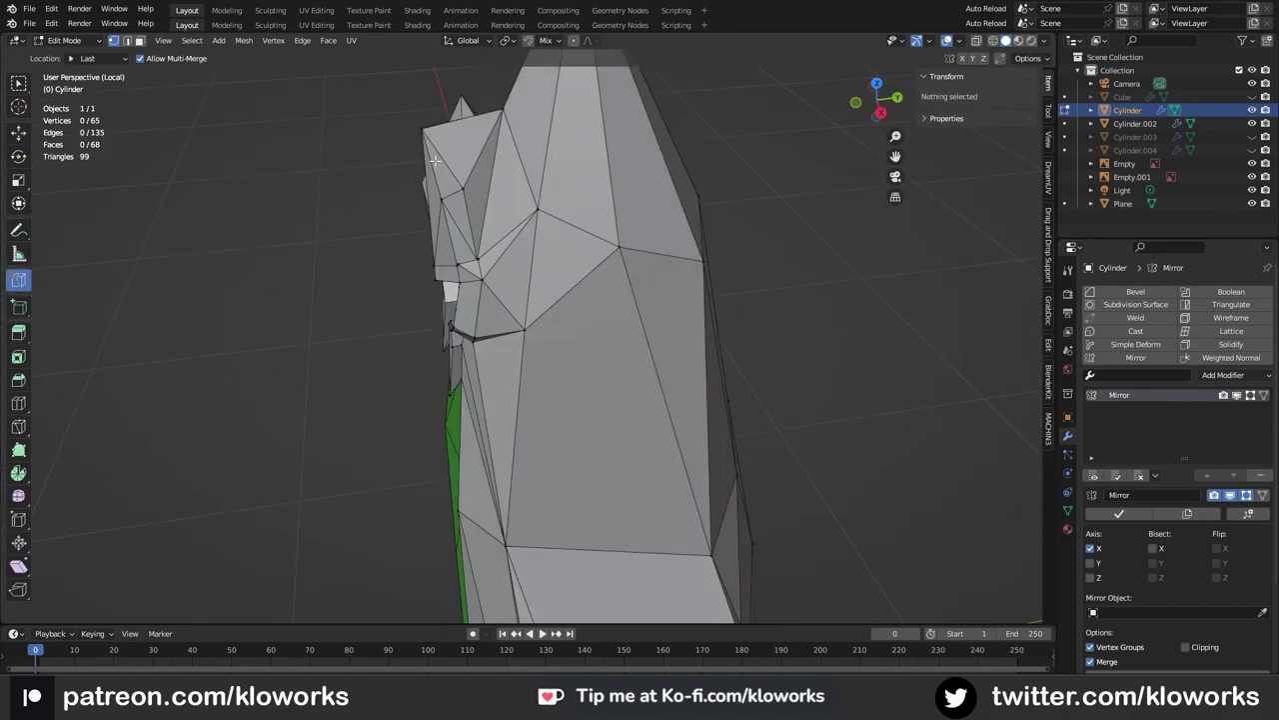
pyautogui.moveTo(435, 160); pyautogui.dragTo(443, 123)
pyautogui.moveTo(443, 123)
pyautogui.mouseDown(button='middle')
pyautogui.moveTo(479, 250)
pyautogui.moveTo(65, 243)
pyautogui.moveTo(727, 277)
pyautogui.mouseUp(button='middle')
pyautogui.scroll(3, 728, 277)
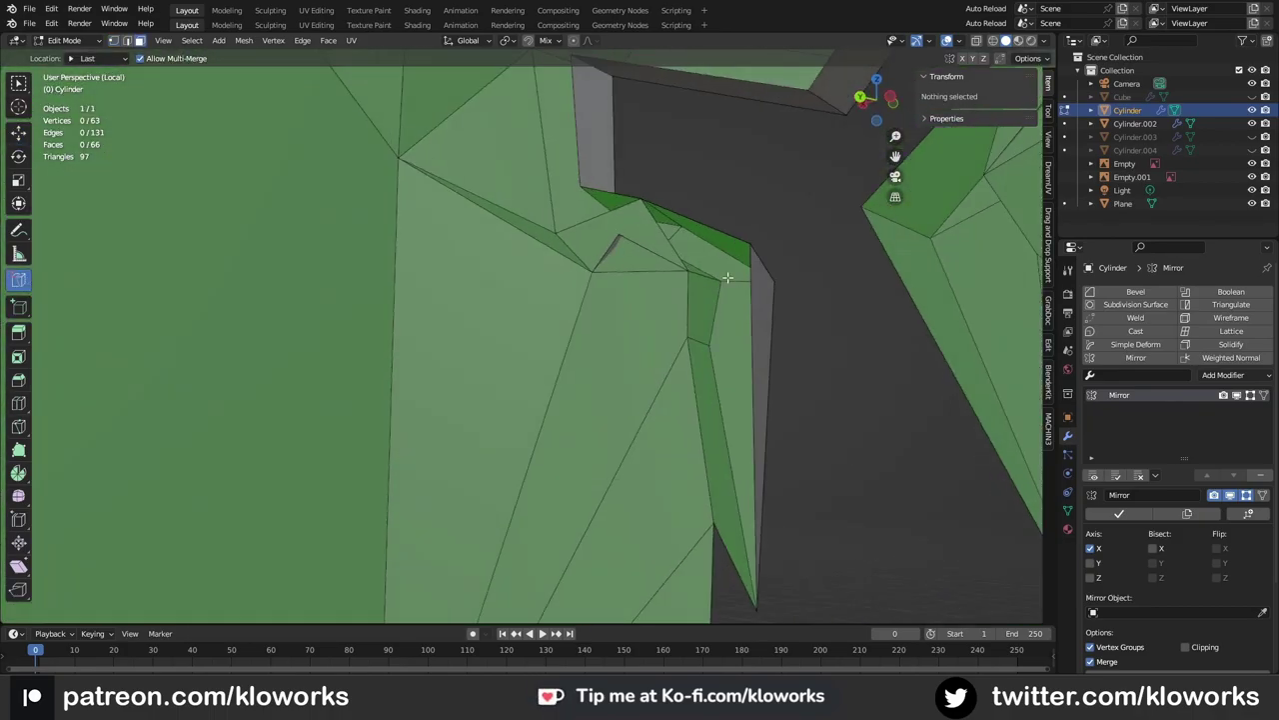
pyautogui.scroll(-3, 728, 277)
pyautogui.press('x')
# Step: Move the trim vertex down along Z into line with the trim
pyautogui.click(500, 250)
pyautogui.scroll(3, 600, 280)
pyautogui.scroll(-3, 640, 280)
pyautogui.click(508, 275)
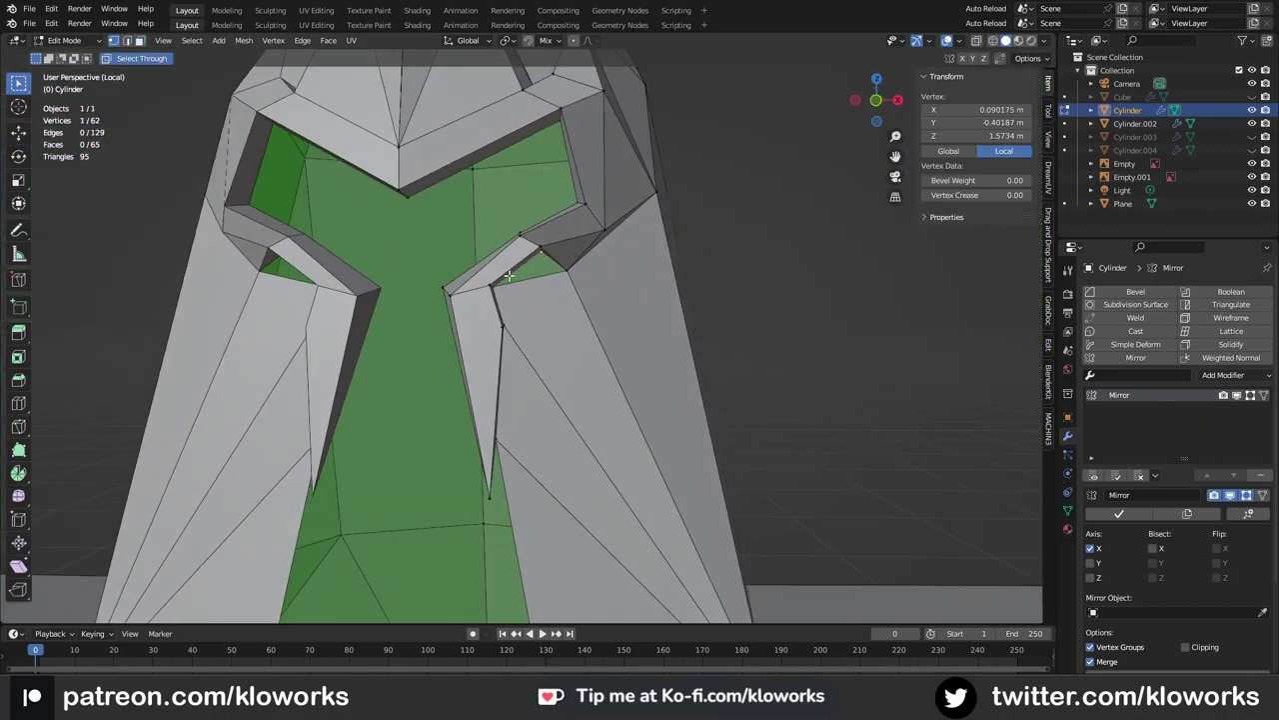
pyautogui.press('KP_1')
pyautogui.moveTo(539, 250); pyautogui.dragTo(539, 260)
pyautogui.moveTo(689, 250); pyautogui.dragTo(600, 270, button='middle')
pyautogui.press('KP_1')
pyautogui.moveTo(544, 275); pyautogui.dragTo(545, 281)
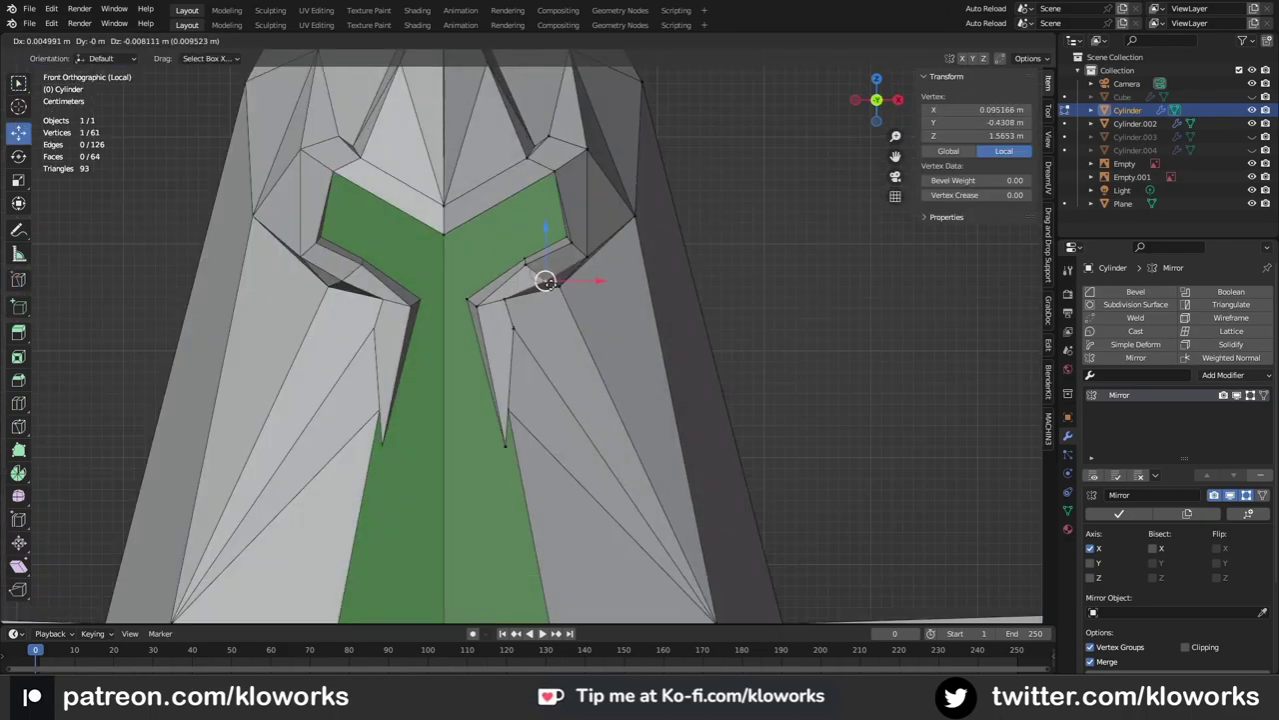
pyautogui.scroll(-2, 522, 323)
pyautogui.moveTo(522, 323); pyautogui.dragTo(533, 325, button='middle')
# Step: Leave Edit Mode on the Cylinder, then select and frame the hood-and-mask mesh
pyautogui.press('Tab')
pyautogui.scroll(-3, 533, 325)
pyautogui.hotkey('alt', 'a')
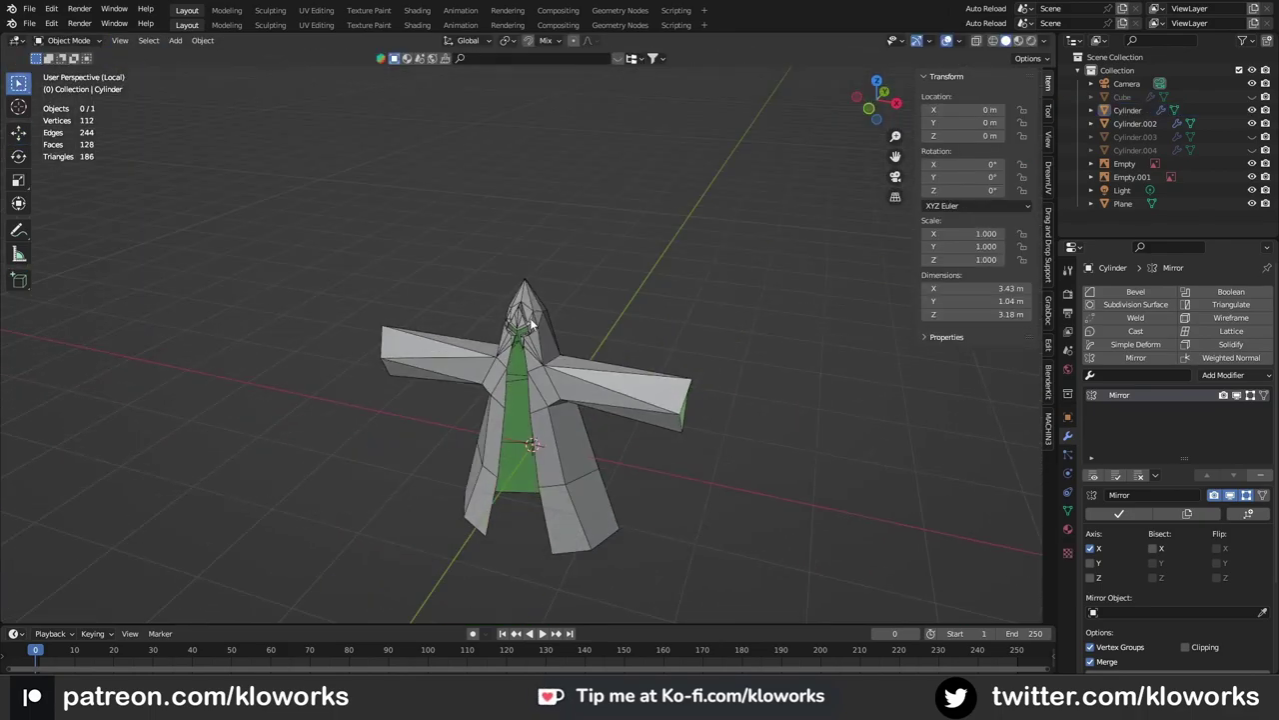
pyautogui.click(616, 371)
pyautogui.press('KP_Decimal')
pyautogui.scroll(4, 648, 255)
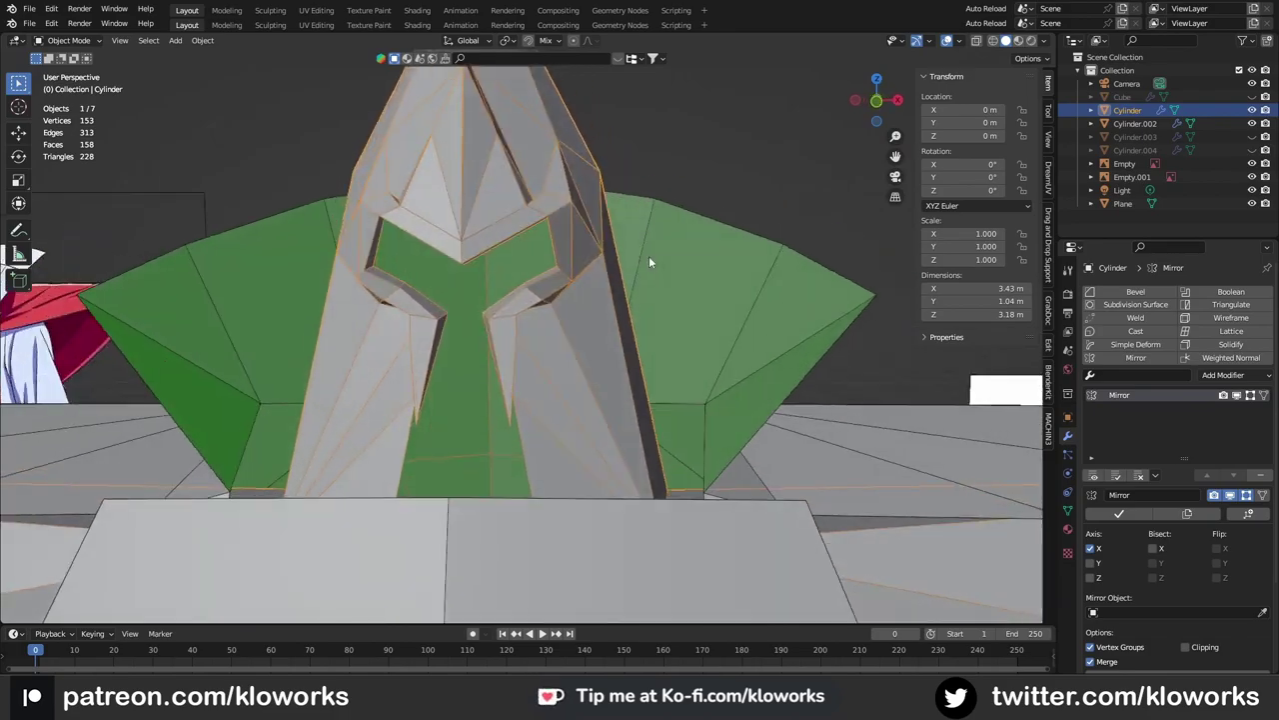
# Step: Reshape the mask's eye opening by connecting vertices with J and merging with M
pyautogui.press('Tab')
pyautogui.press('KP_1')
pyautogui.scroll(3, 591, 194)
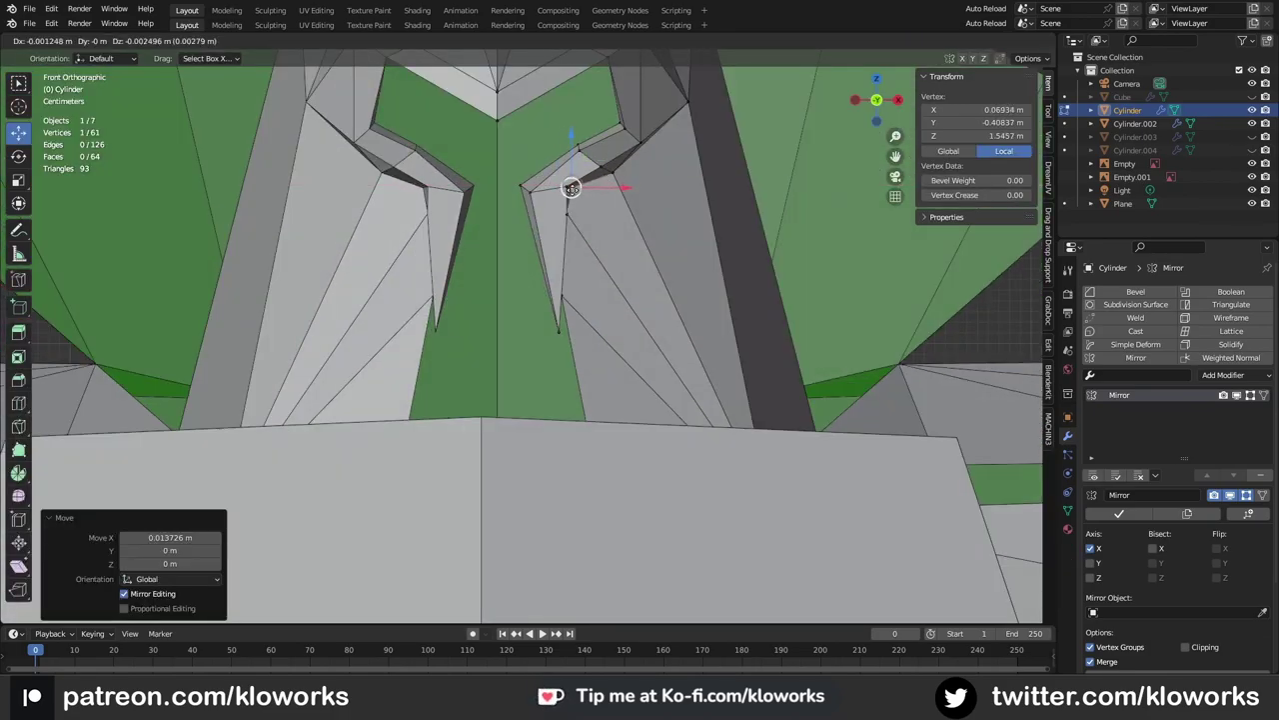
pyautogui.click(571, 187)
pyautogui.moveTo(619, 229)
pyautogui.mouseDown(button='middle')
pyautogui.moveTo(399, 289)
pyautogui.moveTo(610, 233)
pyautogui.mouseUp(button='middle')
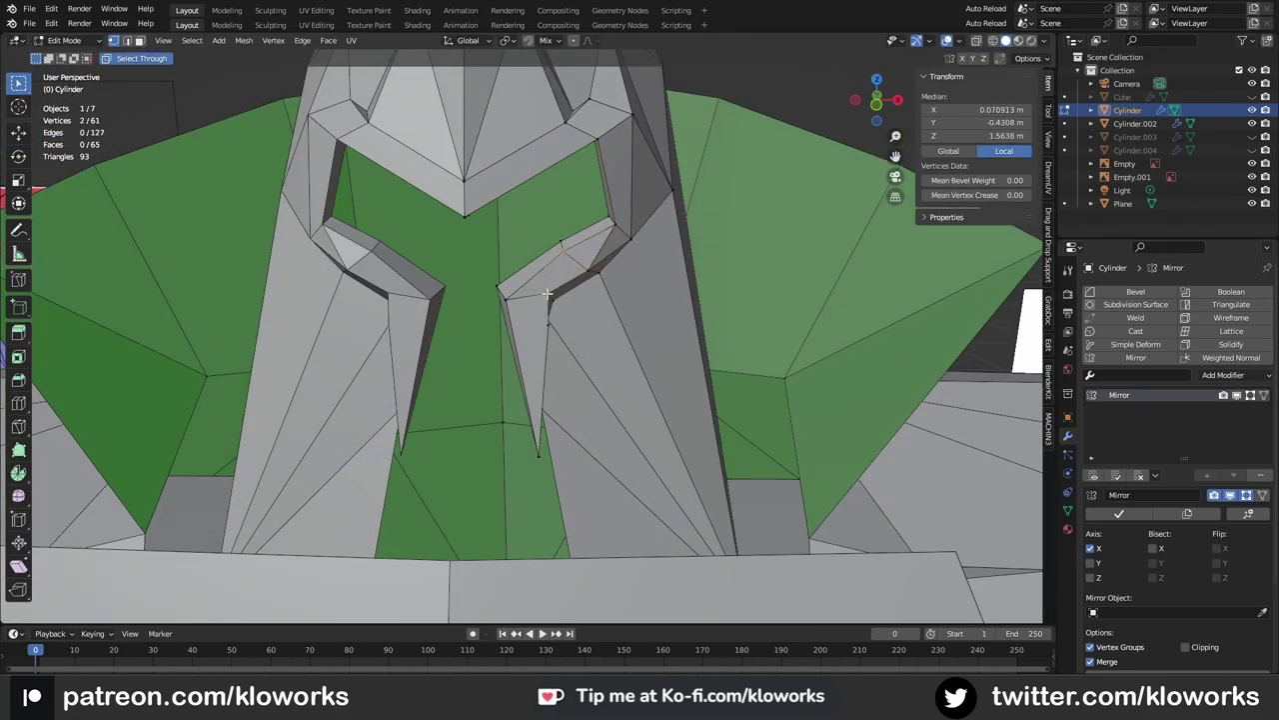
pyautogui.moveTo(547, 293)
pyautogui.mouseDown(button='middle')
pyautogui.moveTo(460, 300)
pyautogui.moveTo(588, 215)
pyautogui.moveTo(614, 300)
pyautogui.moveTo(480, 149)
pyautogui.moveTo(520, 232)
pyautogui.mouseUp(button='middle')
pyautogui.press('j')
pyautogui.press('m')
# Step: Shape the mask's pointed peak by moving its vertex along Y, then off the Y axis
pyautogui.click(557, 243)
pyautogui.click(520, 231)
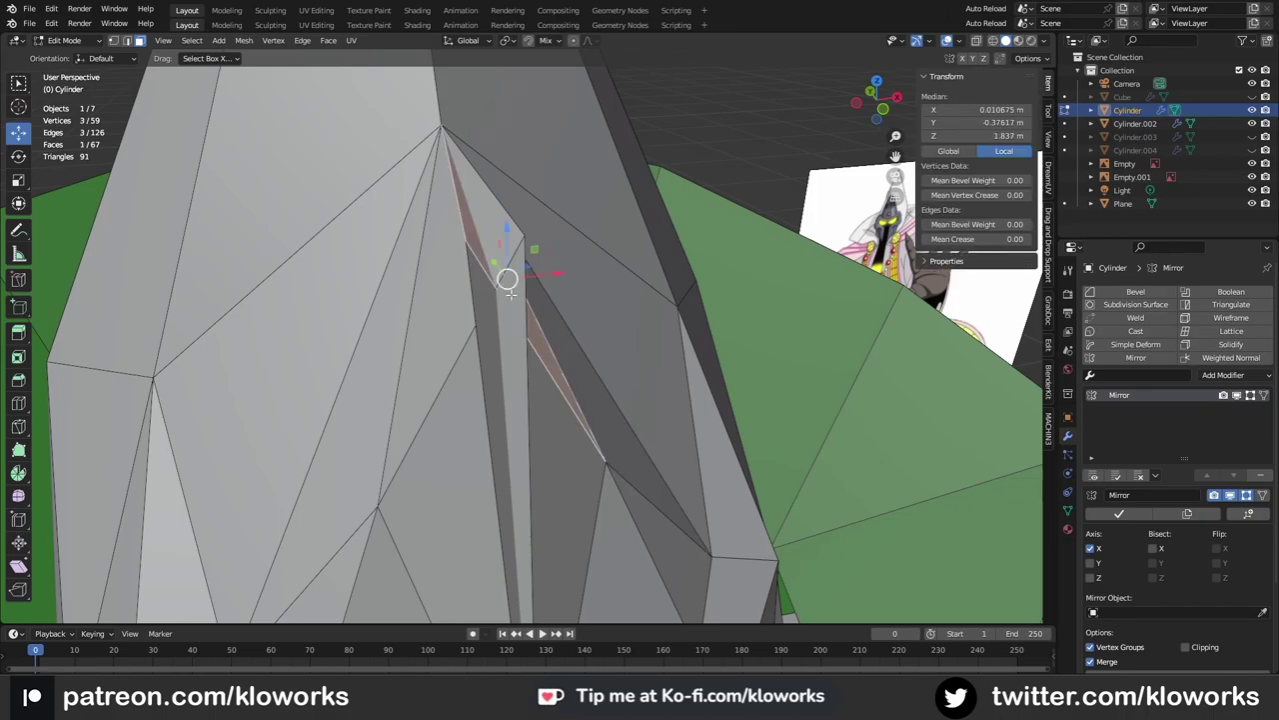
pyautogui.moveTo(508, 280)
pyautogui.mouseDown(button='middle')
pyautogui.moveTo(485, 374)
pyautogui.moveTo(480, 234)
pyautogui.moveTo(443, 269)
pyautogui.moveTo(520, 329)
pyautogui.moveTo(509, 340)
pyautogui.moveTo(535, 374)
pyautogui.moveTo(542, 294)
pyautogui.moveTo(529, 290)
pyautogui.moveTo(606, 485)
pyautogui.moveTo(599, 420)
pyautogui.moveTo(638, 289)
pyautogui.moveTo(583, 334)
pyautogui.moveTo(637, 404)
pyautogui.moveTo(628, 306)
pyautogui.moveTo(639, 290)
pyautogui.mouseUp(button='middle')
pyautogui.click(479, 234)
pyautogui.press('g')
pyautogui.press('y')
pyautogui.click(499, 261)
pyautogui.press('g')
pyautogui.hotkey('shift', 'y')
pyautogui.click(514, 345)
pyautogui.rightClick(534, 375)
# Step: Exit Edit Mode, select the robe, and view it from the front
pyautogui.press('Tab')
pyautogui.click(638, 404)
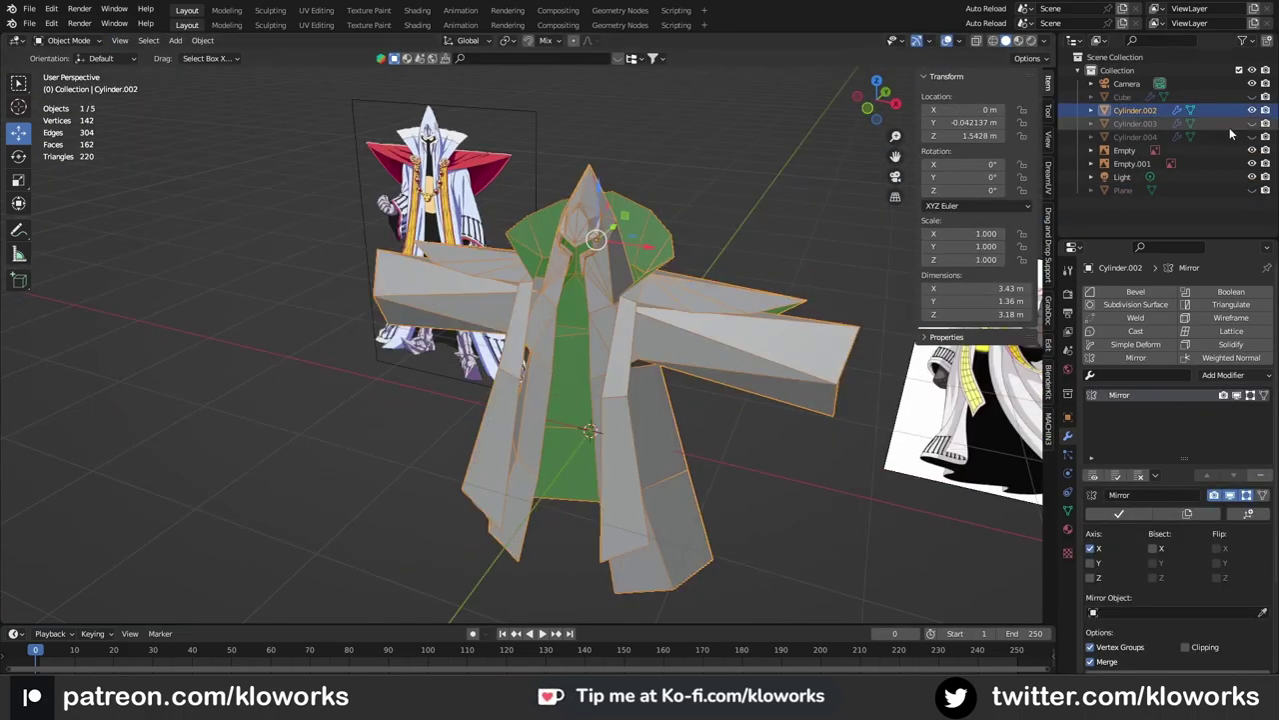
pyautogui.press('KP_1')
# Step: Add a new plane from the top view and scale it down
pyautogui.moveTo(757, 306)
pyautogui.mouseDown(button='middle')
pyautogui.moveTo(651, 384)
pyautogui.moveTo(658, 312)
pyautogui.mouseUp(button='middle')
pyautogui.press('KP_7')
pyautogui.hotkey('alt', 'a')
pyautogui.hotkey('shift', 'a')
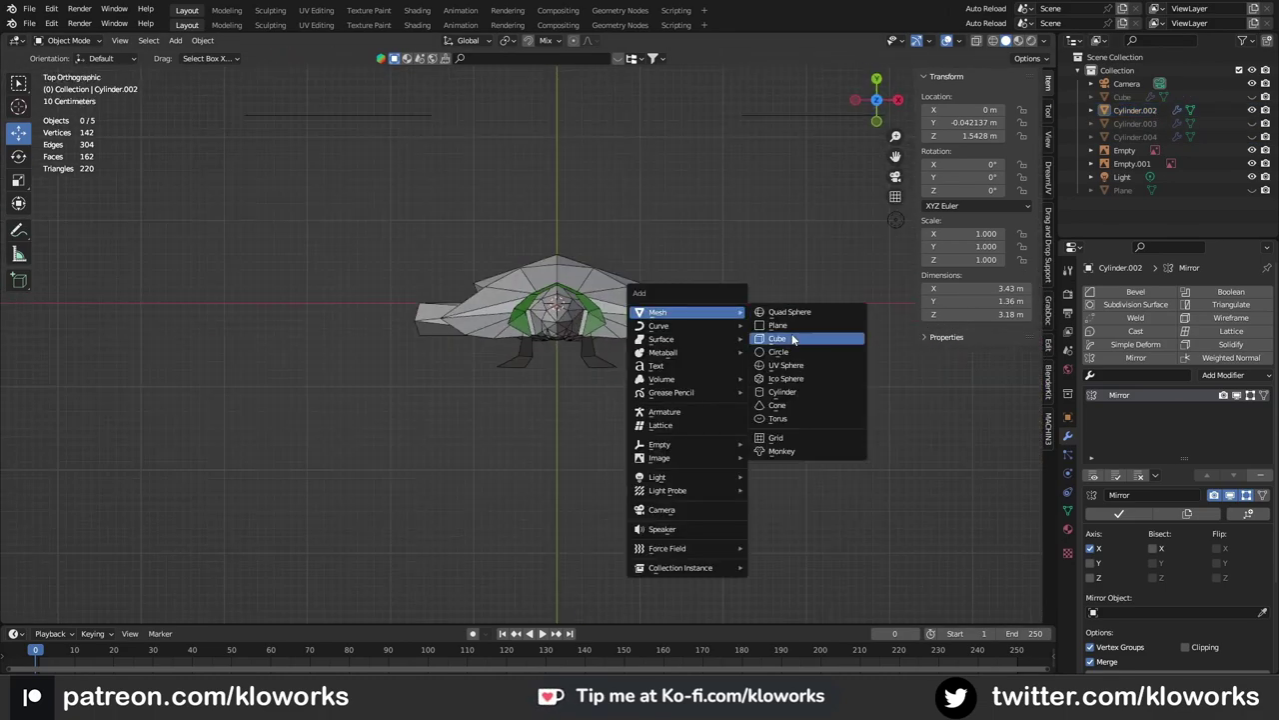
pyautogui.click(777, 325)
pyautogui.press('s')
pyautogui.click(567, 460)
pyautogui.press('g')
pyautogui.click(649, 374)
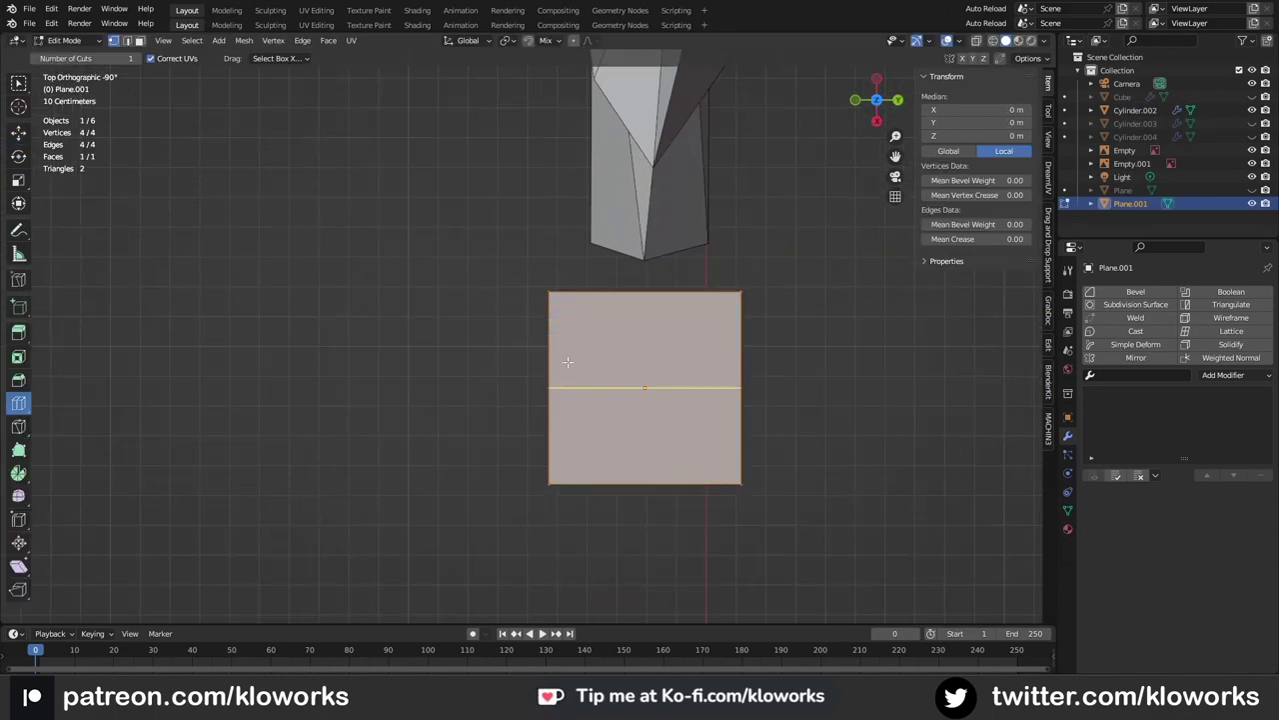
# Step: Knife-cut the plane and pull out a V point and a thumb
pyautogui.click(18, 280)
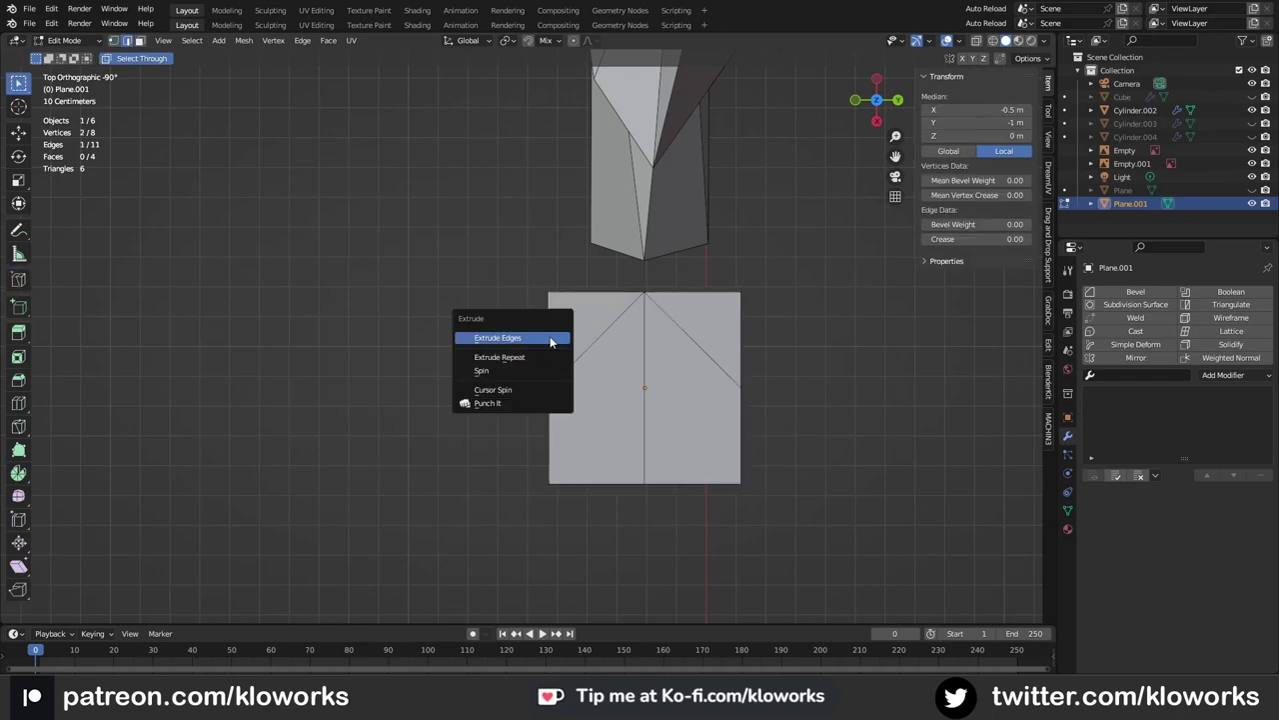
pyautogui.moveTo(665, 598)
pyautogui.mouseDown(button='middle')
pyautogui.moveTo(653, 283)
pyautogui.moveTo(660, 417)
pyautogui.mouseUp(button='middle')
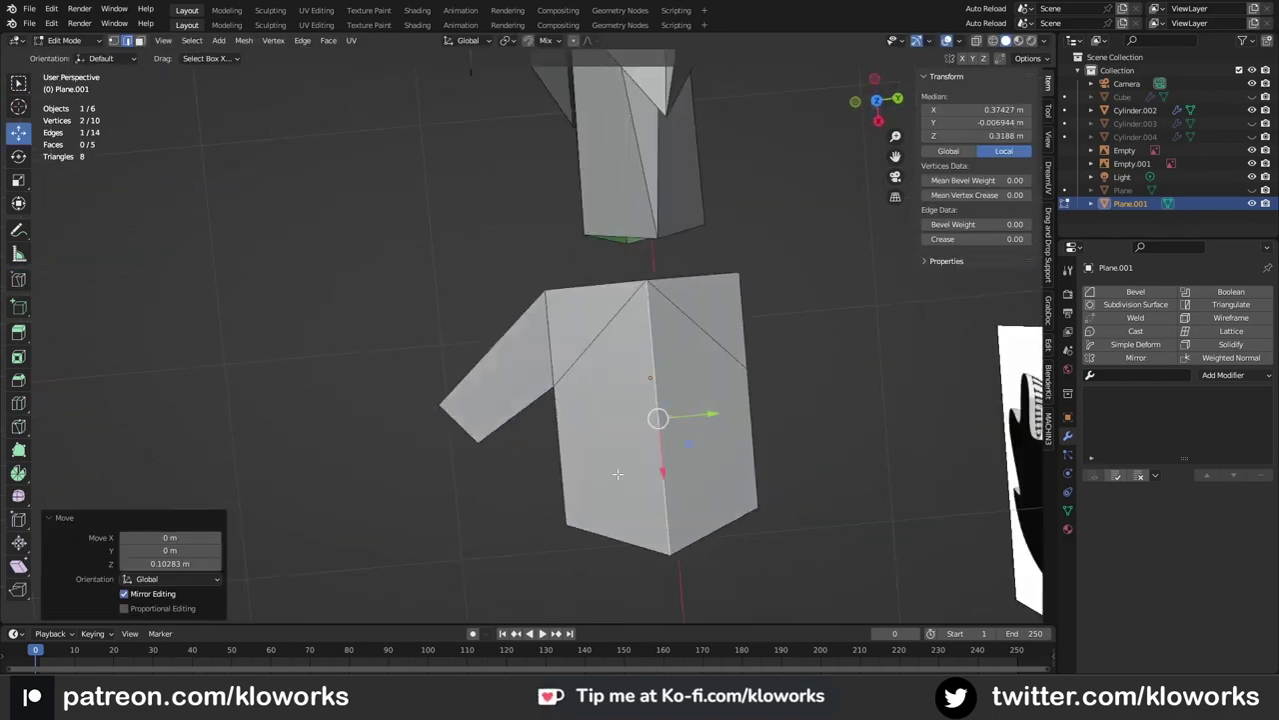
pyautogui.moveTo(779, 390); pyautogui.dragTo(729, 307, button='middle')
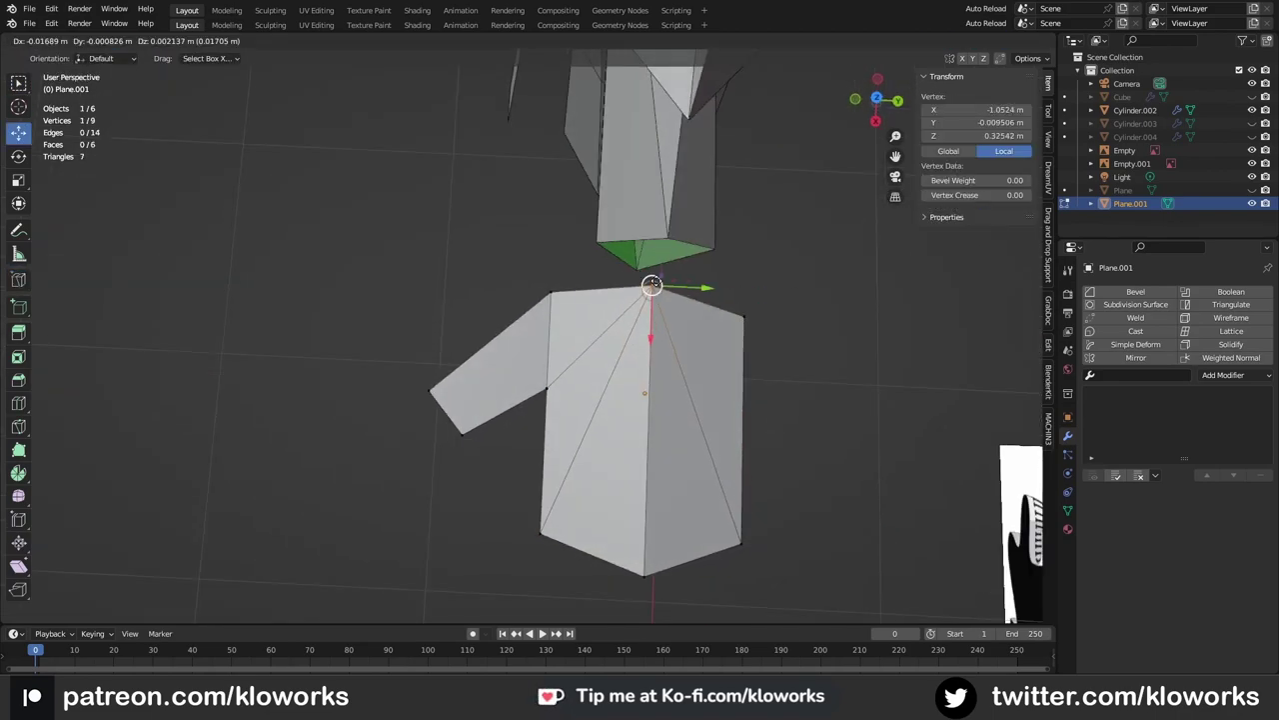
pyautogui.click(651, 285)
pyautogui.moveTo(651, 285); pyautogui.dragTo(547, 325, button='middle')
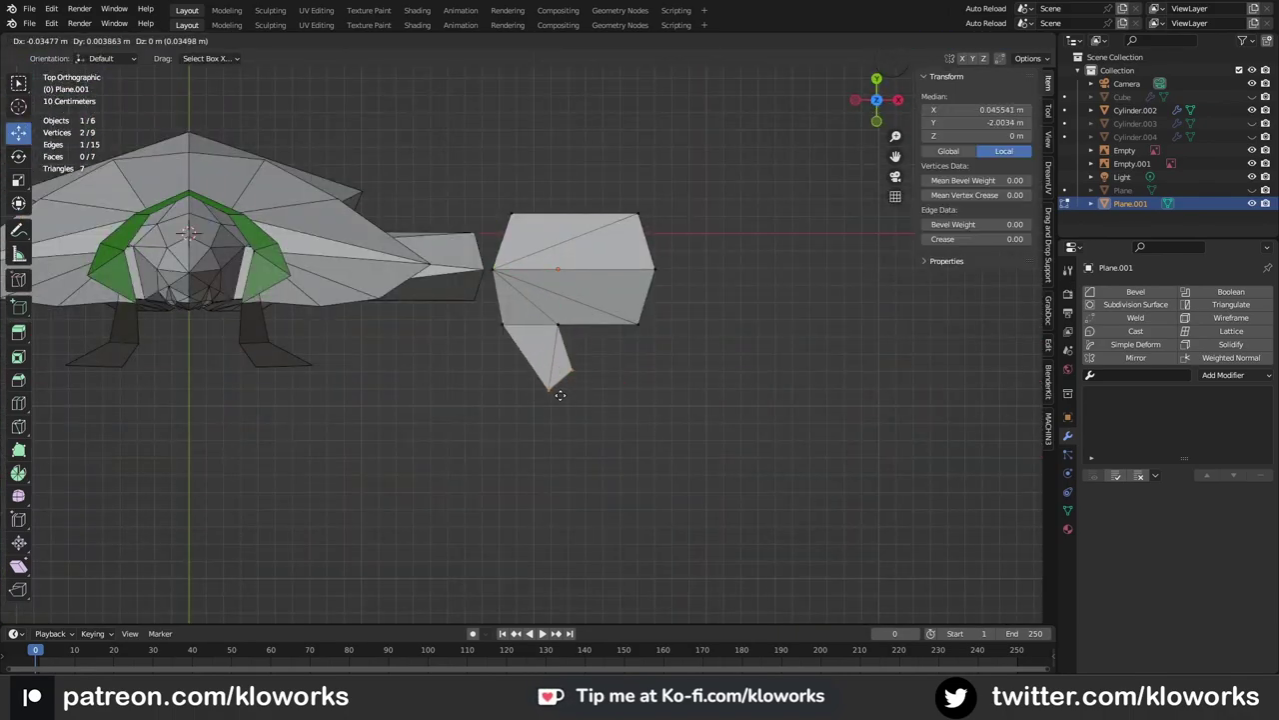
pyautogui.click(560, 394)
# Step: Resize the whole hand from the front view and leave its vertex editing
pyautogui.press('KP_1')
pyautogui.press('a')
pyautogui.press('s')
pyautogui.click(587, 326)
pyautogui.hotkey('alt', 'a')
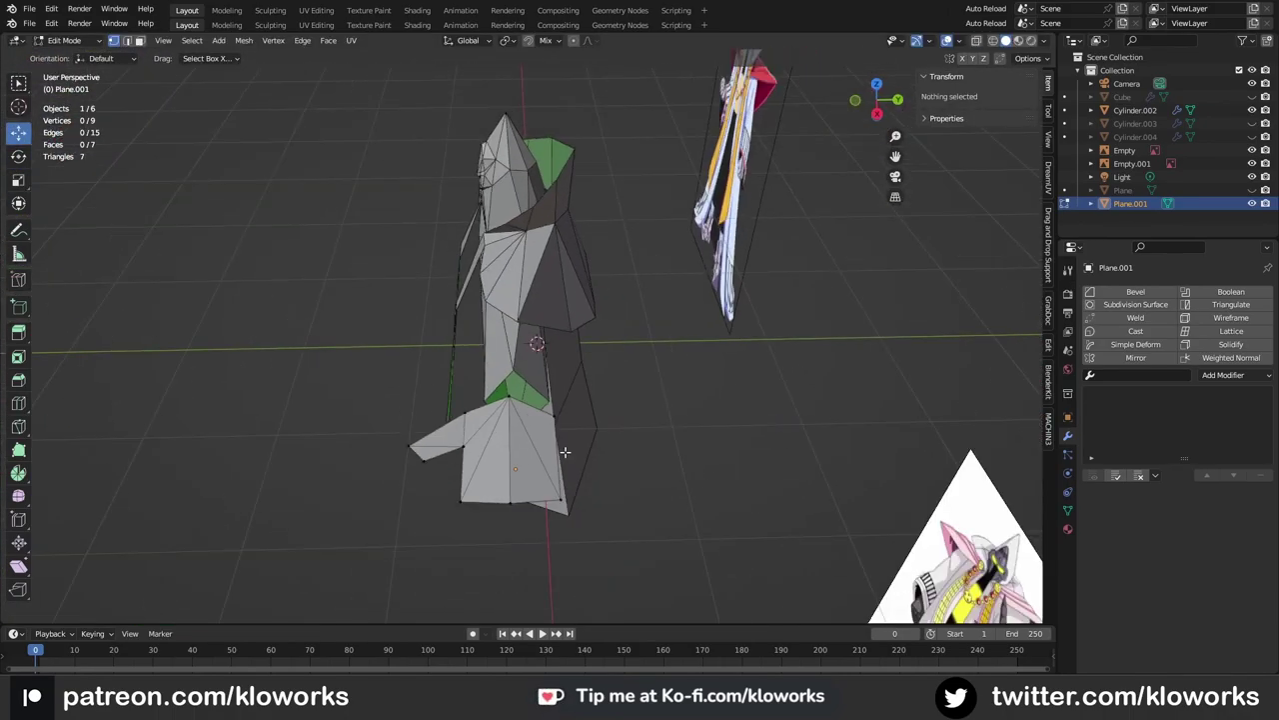
pyautogui.moveTo(587, 326); pyautogui.dragTo(396, 381, button='middle')
pyautogui.click(507, 246)
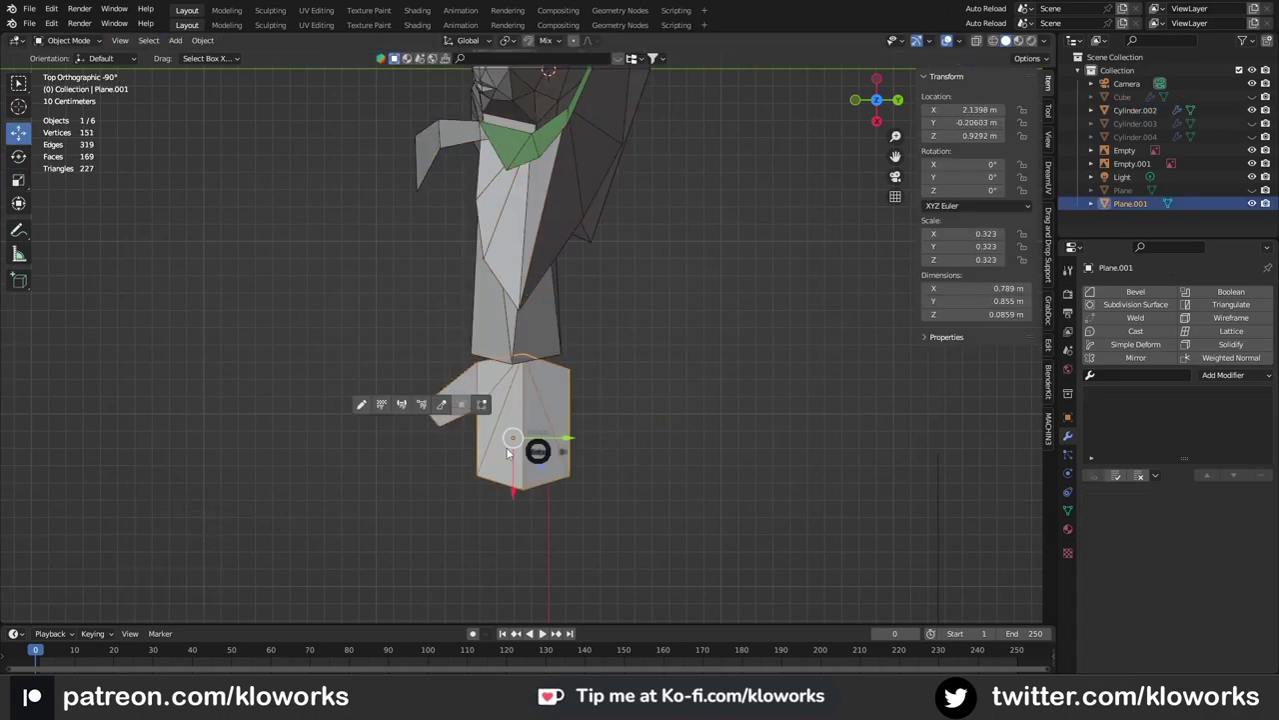
# Step: Select the hand mesh together with the robe
pyautogui.click(472, 438)
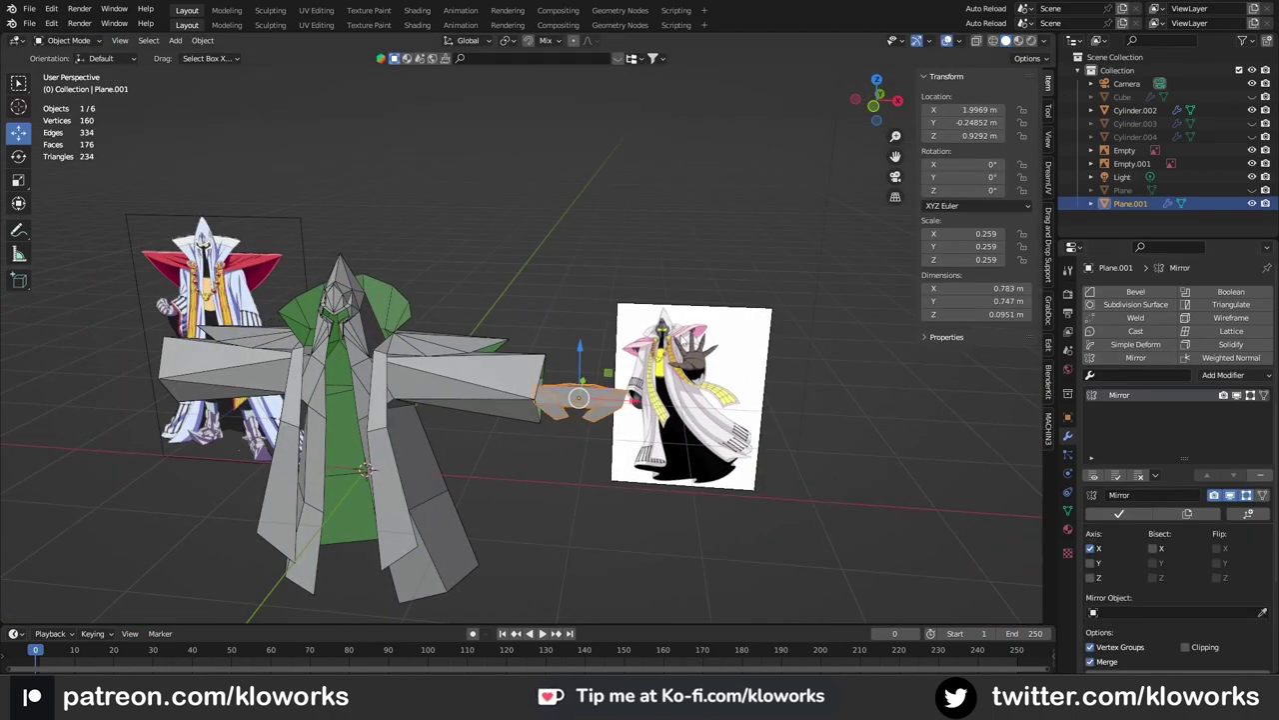
pyautogui.click(570, 377)
pyautogui.moveTo(562, 347); pyautogui.dragTo(738, 382, button='middle')
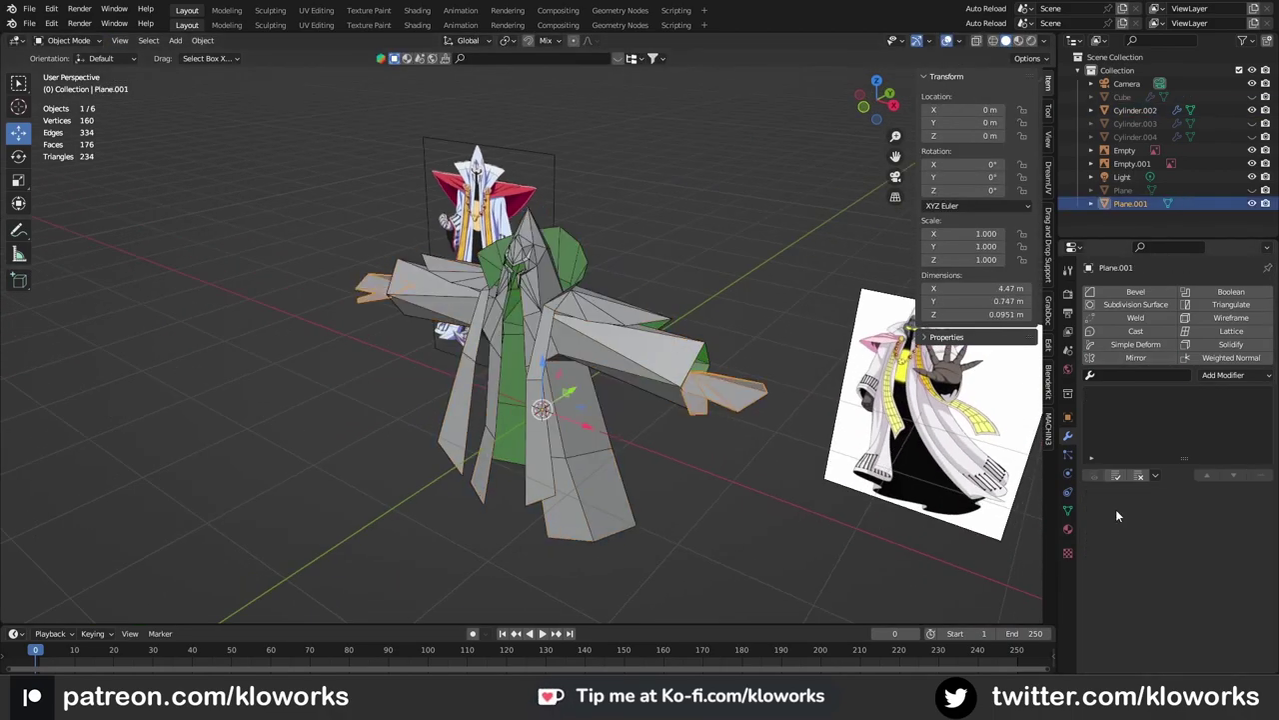
pyautogui.keyDown('shift'); pyautogui.click(738, 382); pyautogui.keyUp('shift')
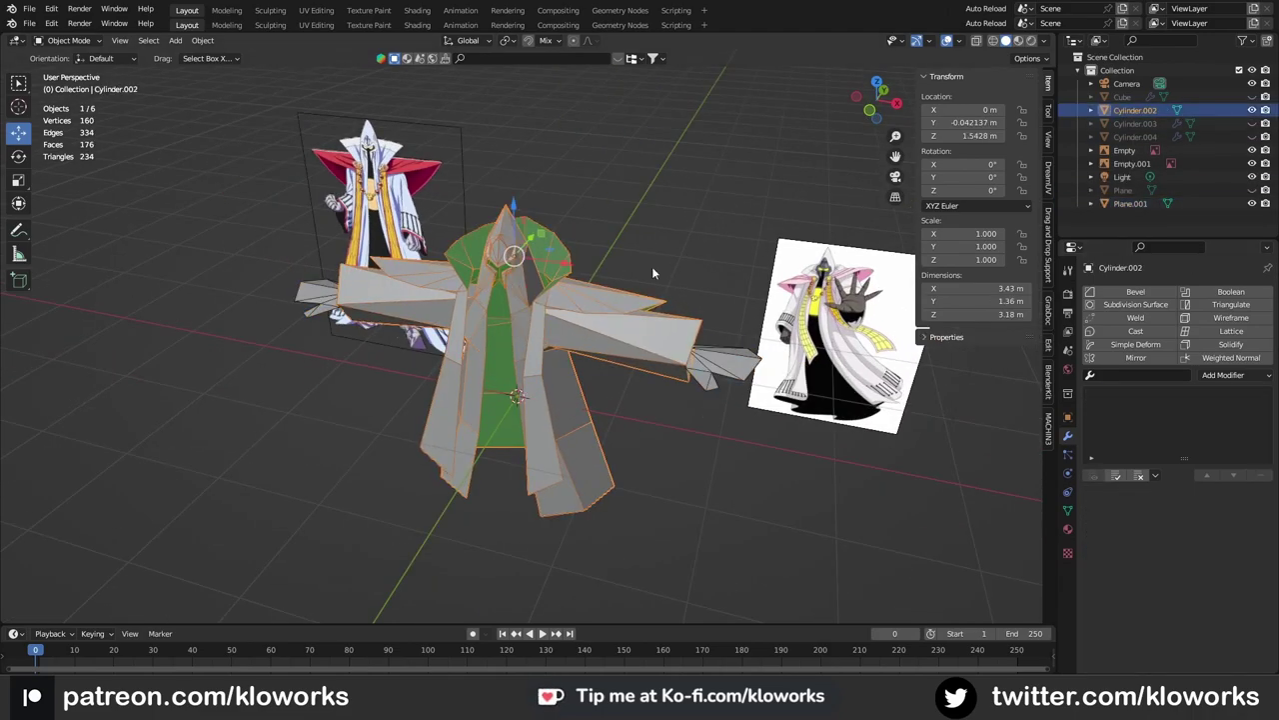
pyautogui.click(656, 338)
# Step: Unhide the chest panel and add a new plane as the diamond chest plate
pyautogui.click(1252, 177)
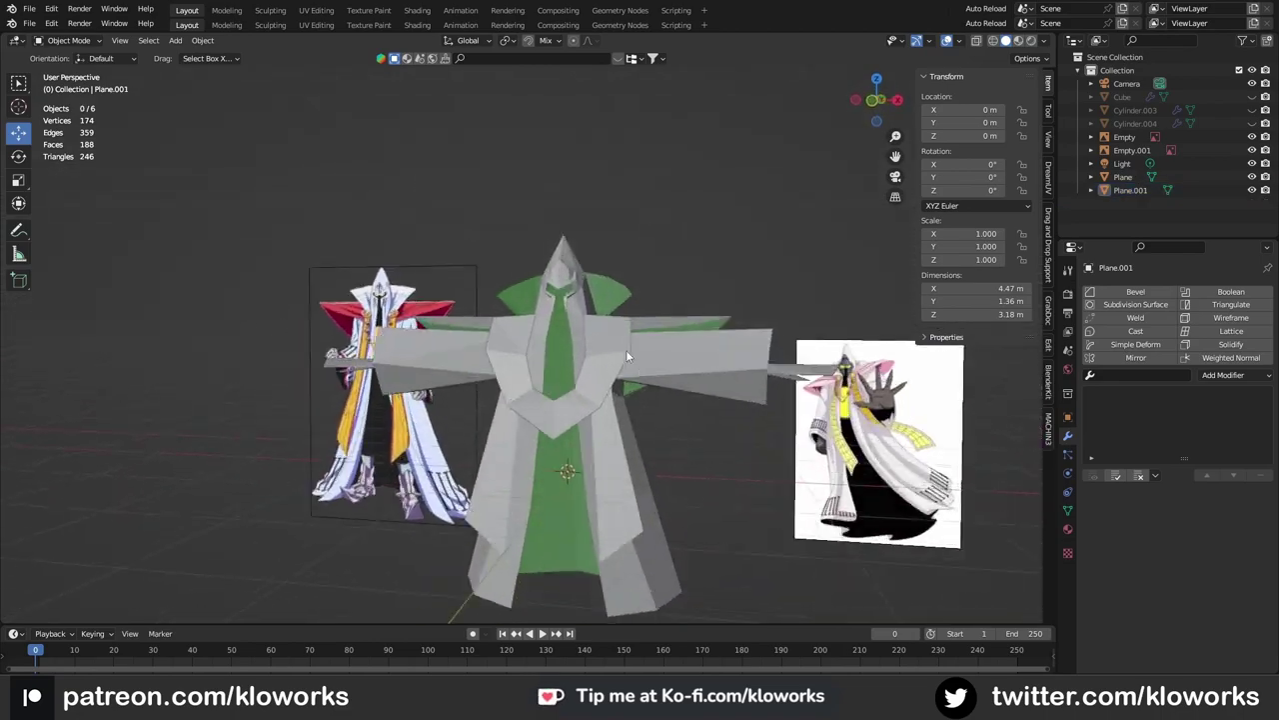
pyautogui.moveTo(628, 355); pyautogui.dragTo(624, 427, button='middle')
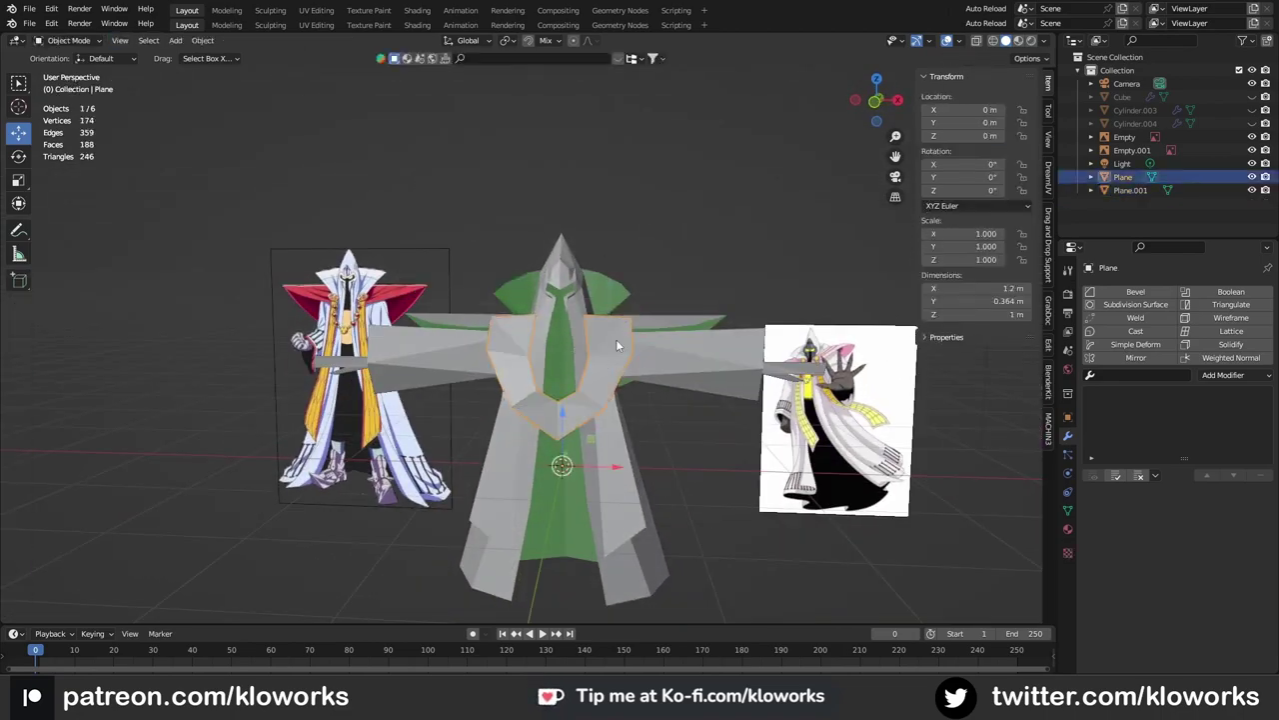
pyautogui.click(558, 372)
pyautogui.hotkey('shift', 'a')
pyautogui.click(609, 379)
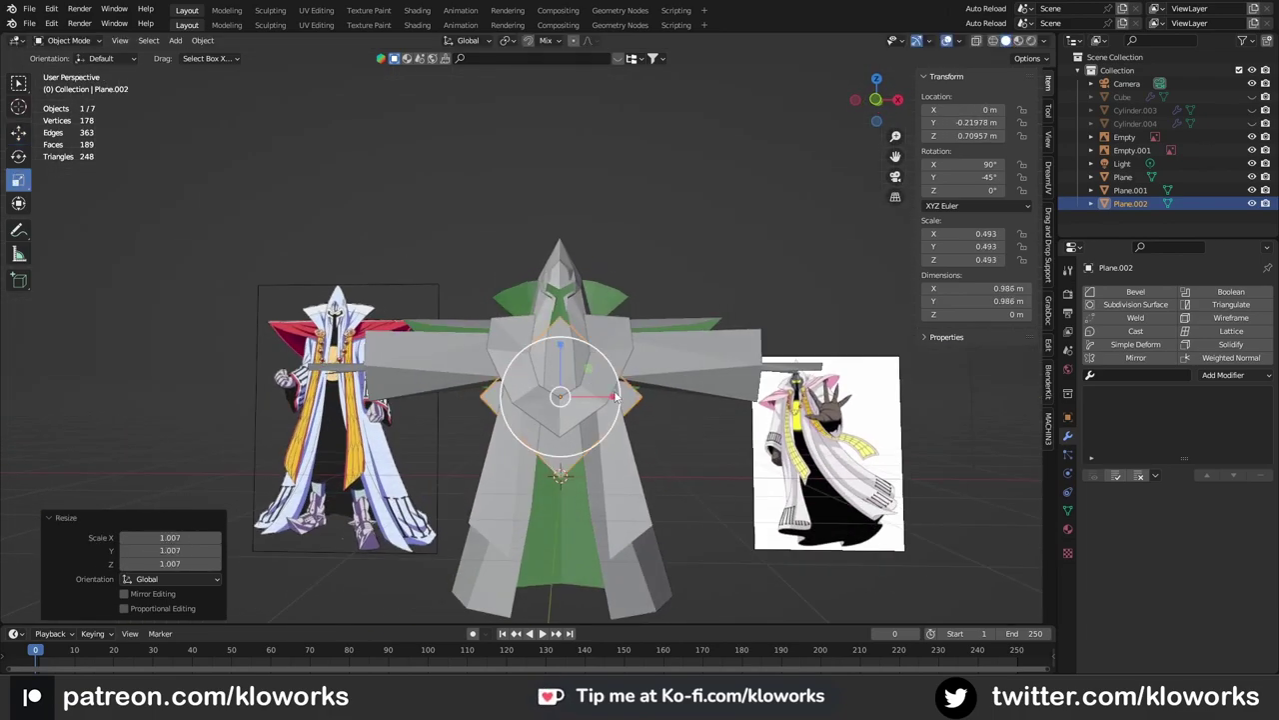
# Step: Subdivide Plane.002 into four faces in local view and scale it to about 0.586 m
pyautogui.press('KP_1')
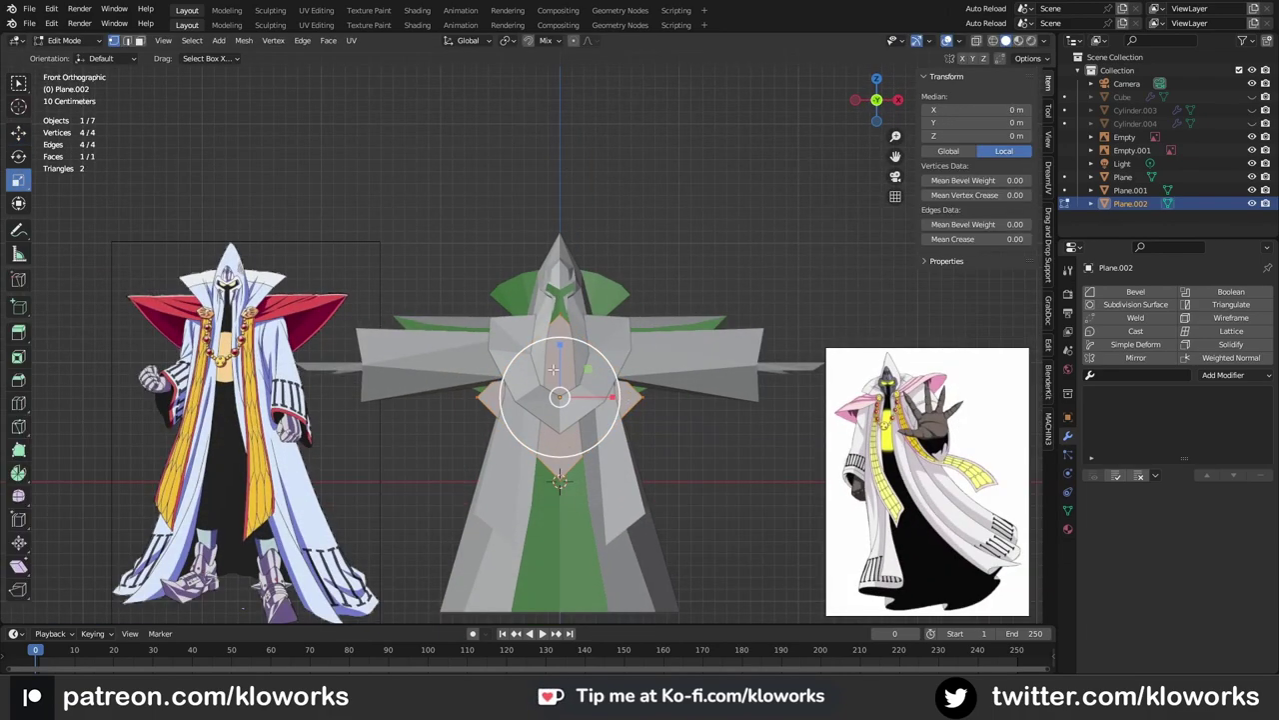
pyautogui.press('KP_Divide')
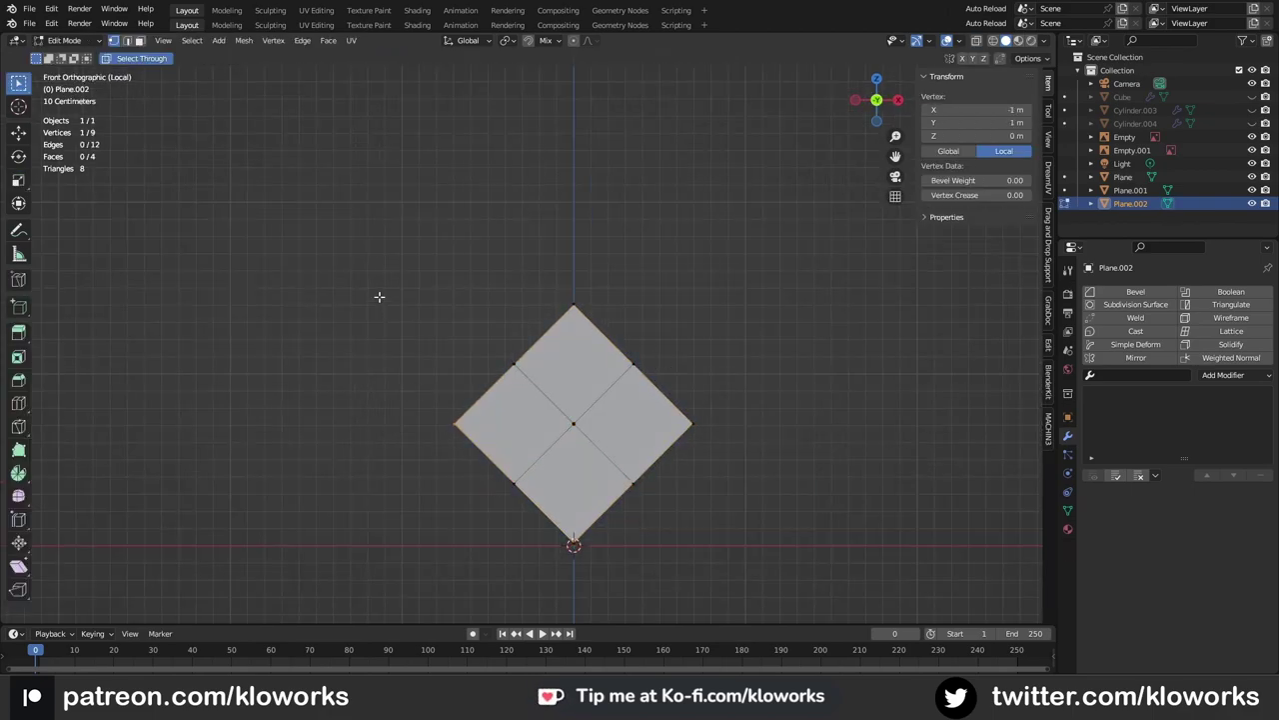
pyautogui.press('u')
pyautogui.press('u')
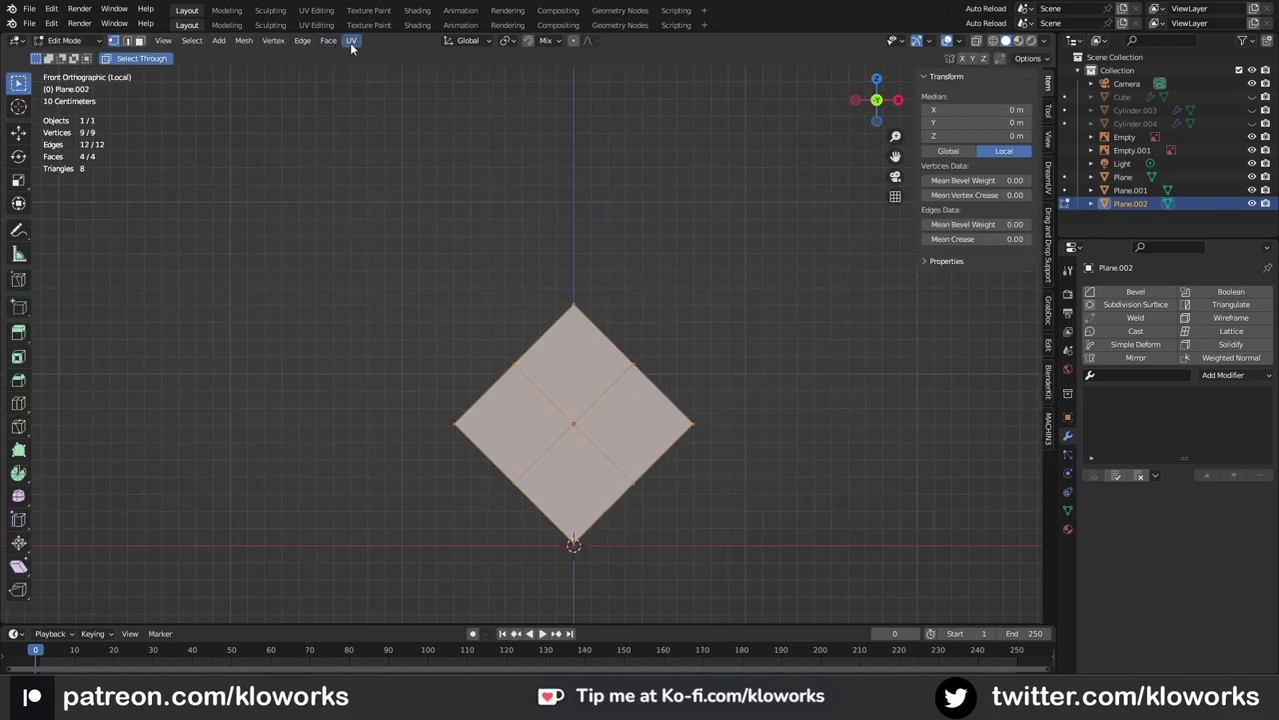
pyautogui.moveTo(474, 340); pyautogui.dragTo(630, 458)
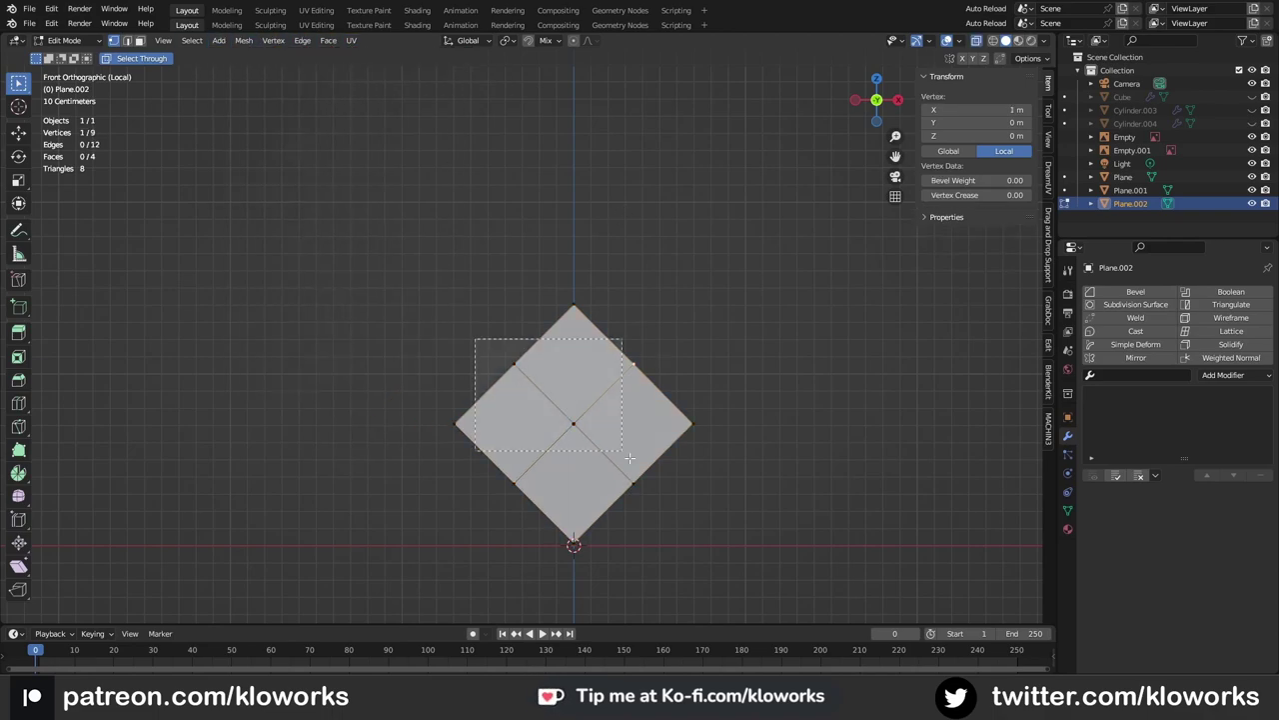
pyautogui.press('a')
pyautogui.press('KP_Divide')
pyautogui.scroll(-1, 648, 260)
pyautogui.moveTo(457, 289); pyautogui.dragTo(756, 513)
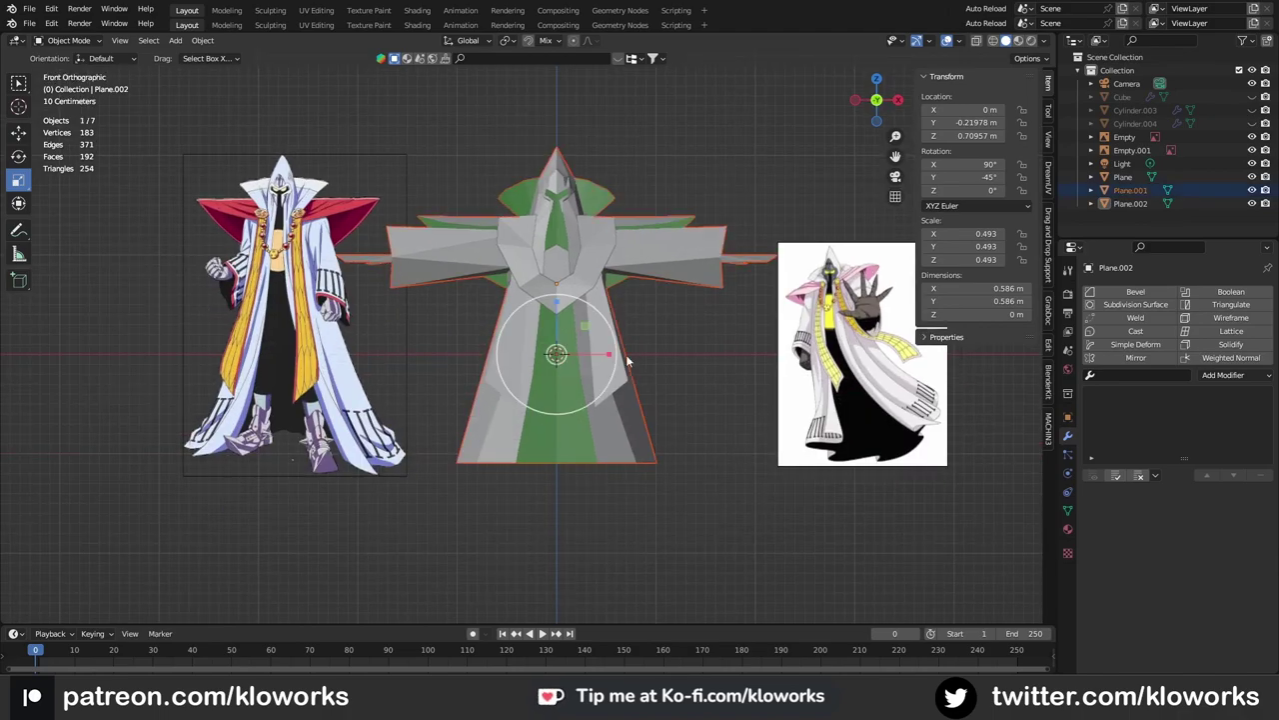
pyautogui.moveTo(627, 362)
pyautogui.mouseDown(button='middle')
pyautogui.moveTo(585, 366)
pyautogui.moveTo(690, 231)
pyautogui.moveTo(700, 300)
pyautogui.mouseUp(button='middle')
# Step: Box-select the robe, chest panel and diamond plate and raise them 0.088 m on Z
pyautogui.press('KP_1')
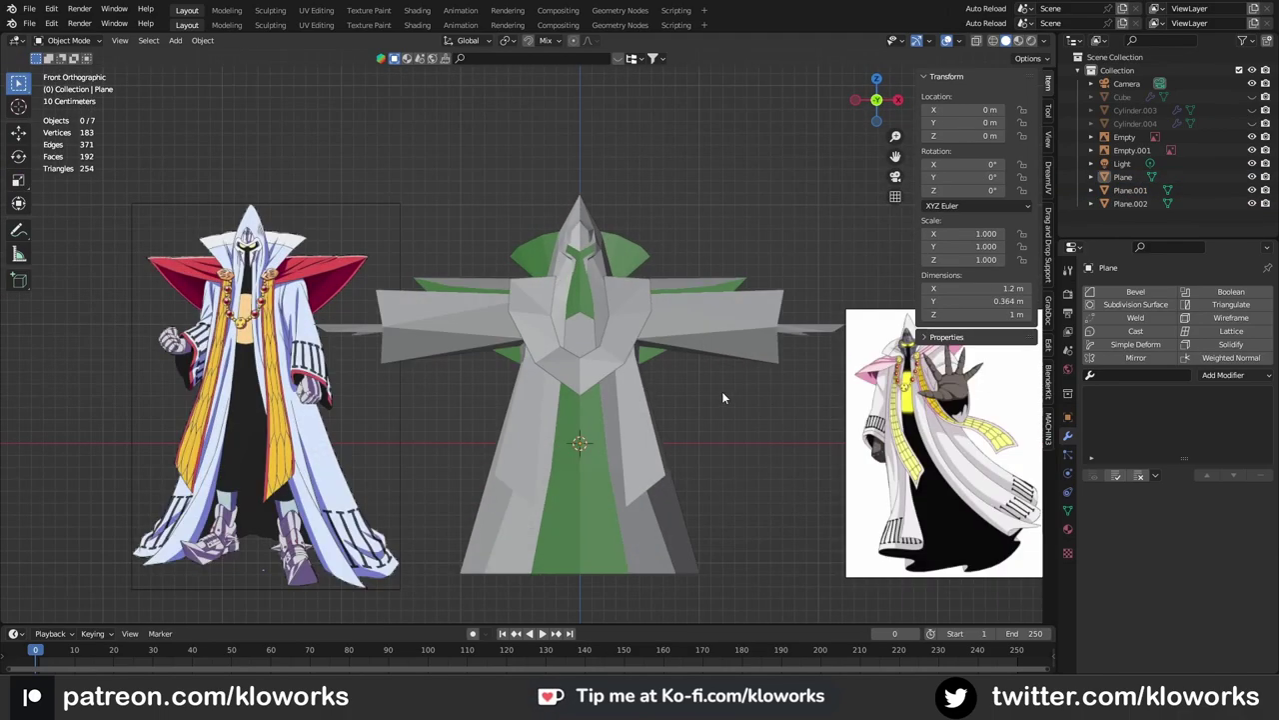
pyautogui.scroll(-2, 724, 398)
pyautogui.moveTo(314, 226); pyautogui.dragTo(928, 514)
pyautogui.moveTo(636, 340); pyautogui.dragTo(640, 332)
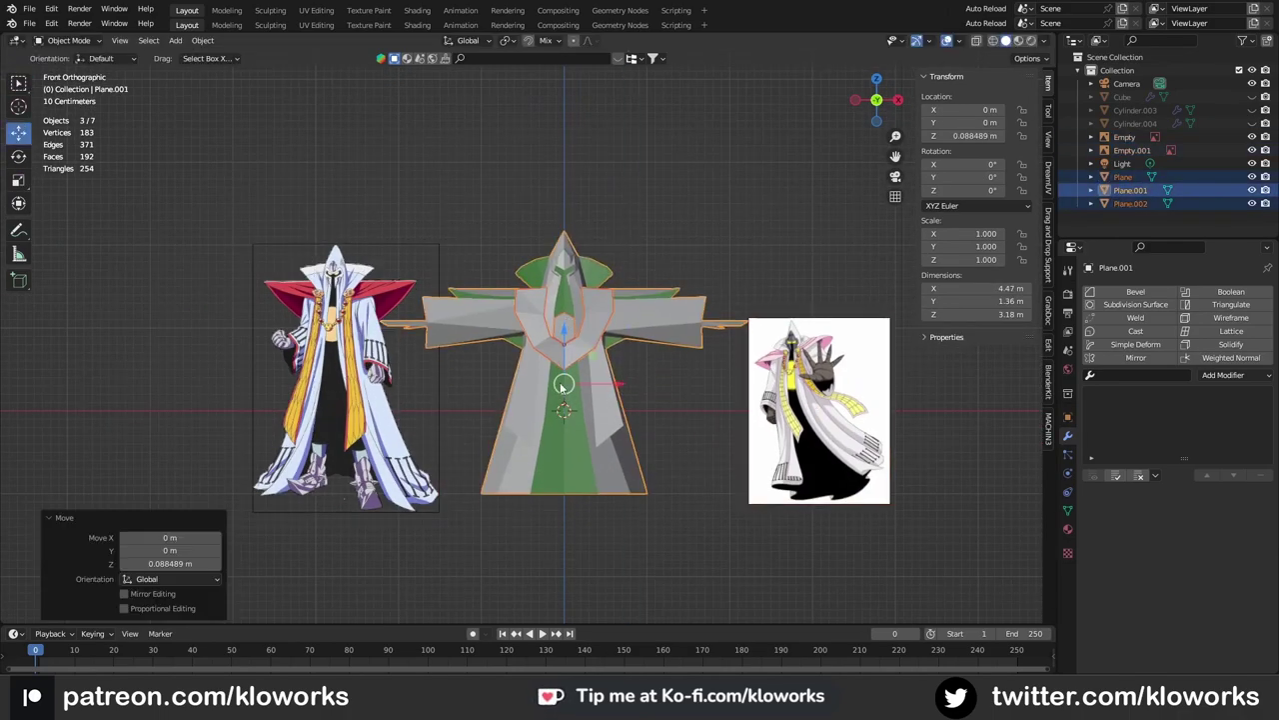
pyautogui.moveTo(632, 460)
pyautogui.mouseDown(button='middle')
pyautogui.moveTo(628, 327)
pyautogui.moveTo(527, 441)
pyautogui.moveTo(715, 315)
pyautogui.moveTo(352, 365)
pyautogui.moveTo(500, 362)
pyautogui.moveTo(488, 362)
pyautogui.mouseUp(button='middle')
# Step: Drop the hem vertex to the floor, connect the stray vertices and snap one onto the centre line
pyautogui.press('Tab')
pyautogui.press('KP_3')
pyautogui.moveTo(504, 514); pyautogui.dragTo(505, 516)
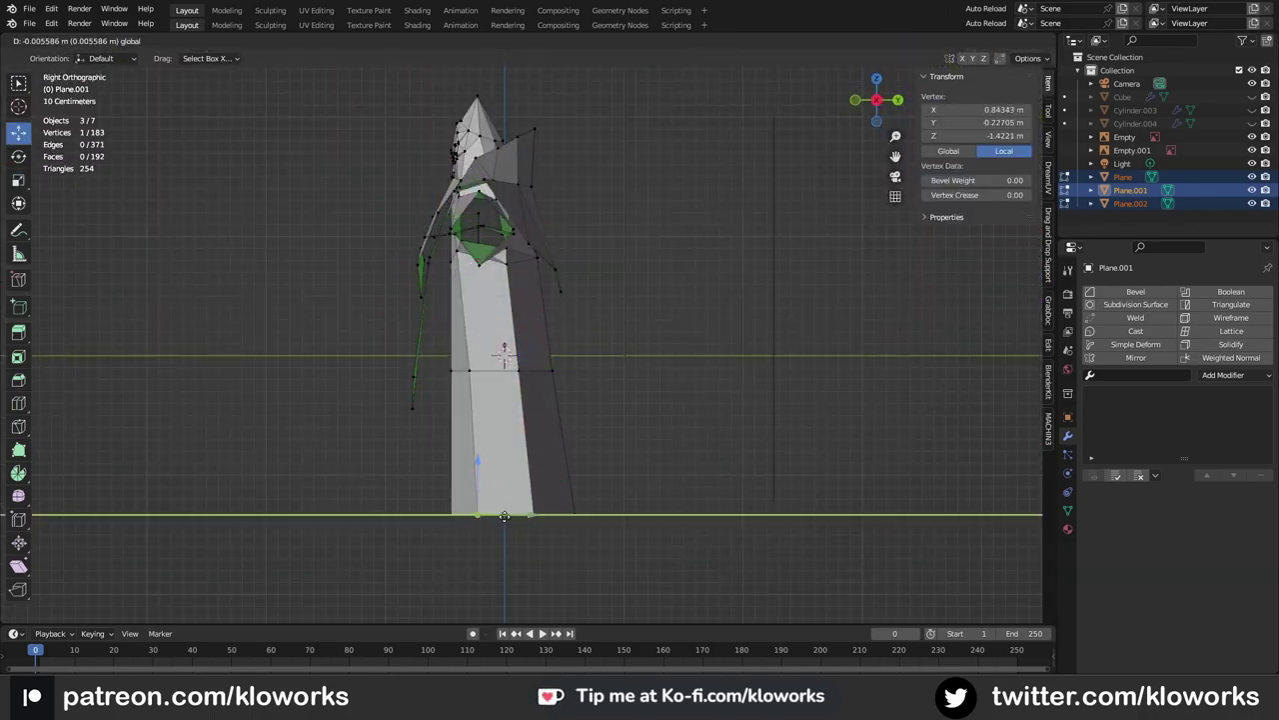
pyautogui.moveTo(555, 527)
pyautogui.mouseDown(button='middle')
pyautogui.moveTo(520, 450)
pyautogui.moveTo(540, 380)
pyautogui.moveTo(580, 330)
pyautogui.moveTo(567, 295)
pyautogui.moveTo(613, 309)
pyautogui.moveTo(537, 228)
pyautogui.moveTo(600, 240)
pyautogui.moveTo(586, 266)
pyautogui.moveTo(489, 297)
pyautogui.moveTo(593, 352)
pyautogui.mouseUp(button='middle')
pyautogui.rightClick(543, 229)
pyautogui.click(543, 229)
pyautogui.rightClick(586, 266)
pyautogui.click(585, 266)
pyautogui.press('Tab')
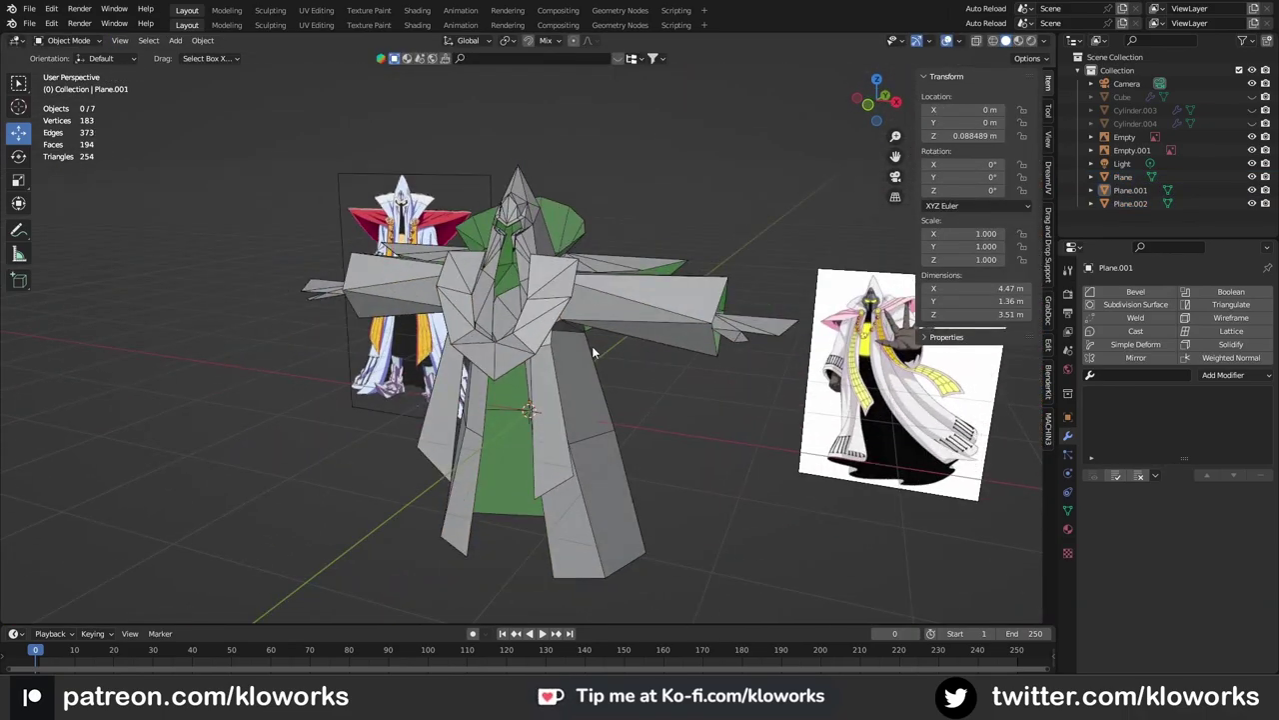
# Step: Isolate the robe and slide one of its vertices along X
pyautogui.click(569, 325)
pyautogui.press('KP_1')
pyautogui.press('KP_Divide')
pyautogui.press('Tab')
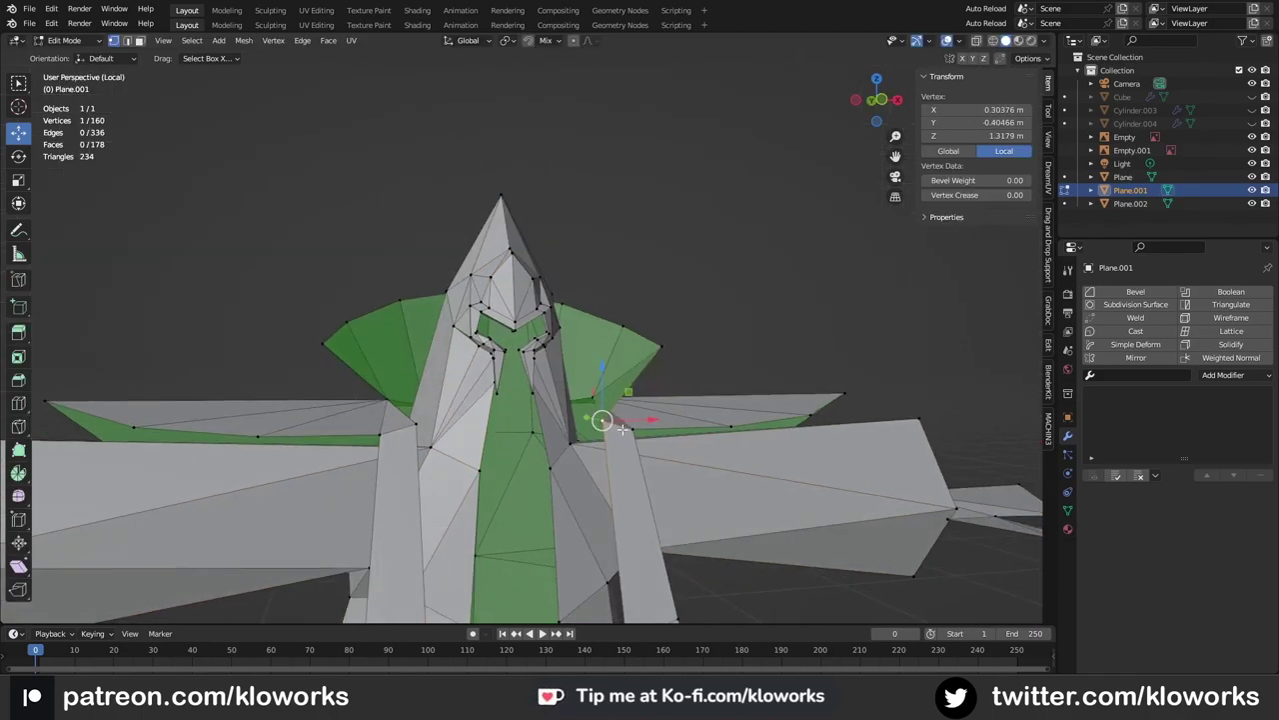
pyautogui.click(594, 446)
pyautogui.press('g')
pyautogui.press('x')
pyautogui.press('Tab')
pyautogui.press('KP_Divide')
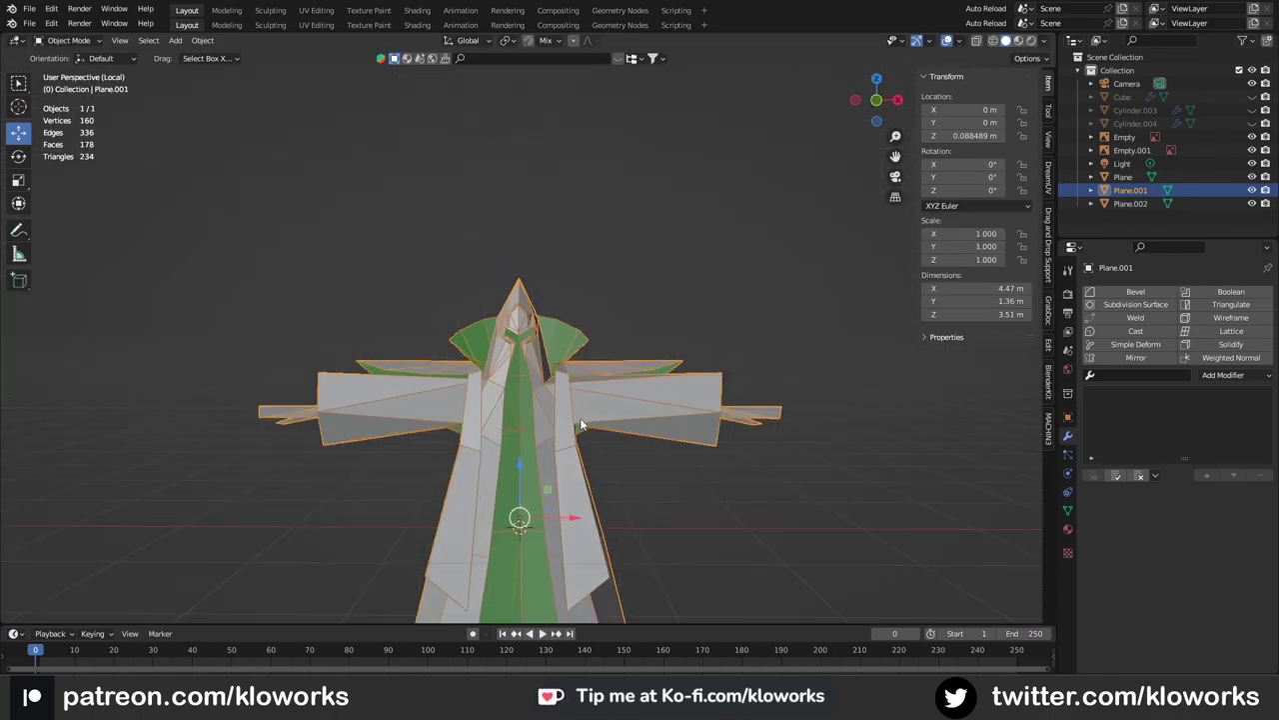
# Step: Cut a new edge across the robe's shoulder
pyautogui.moveTo(571, 281)
pyautogui.mouseDown(button='middle')
pyautogui.moveTo(602, 325)
pyautogui.moveTo(639, 348)
pyautogui.moveTo(605, 322)
pyautogui.mouseUp(button='middle')
pyautogui.click(606, 316)
pyautogui.press('KP_1')
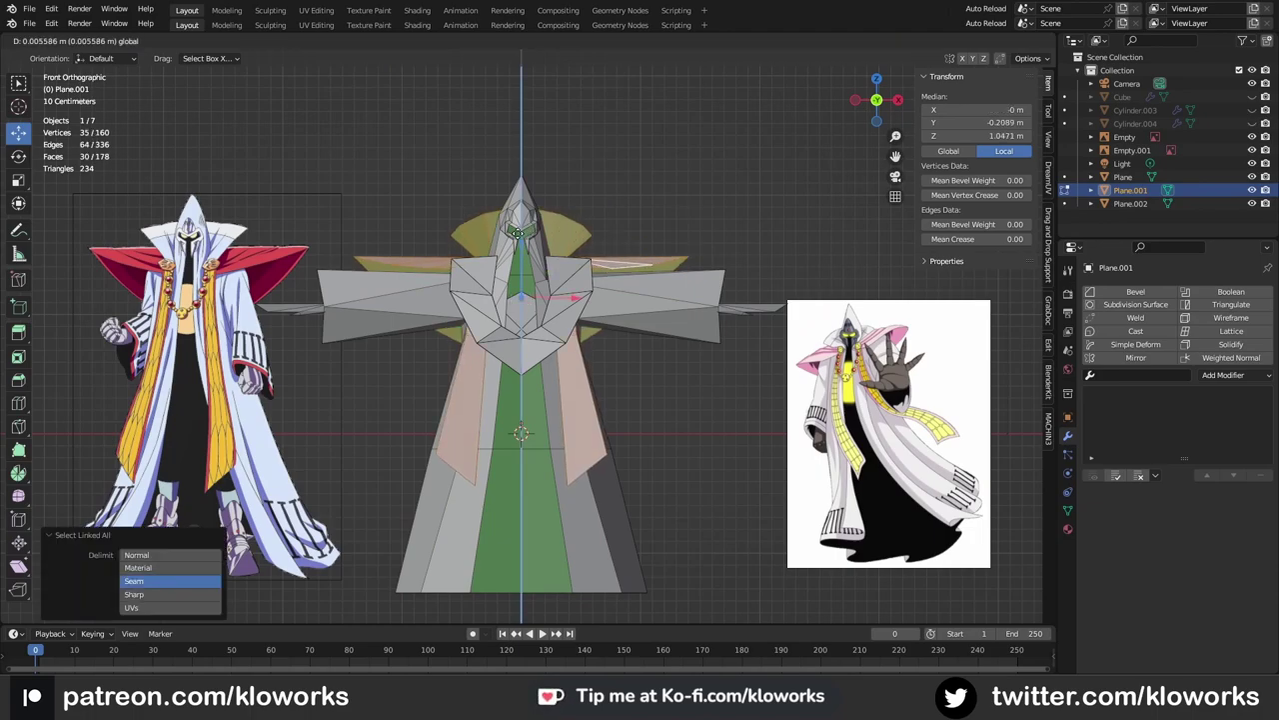
pyautogui.moveTo(600, 320)
pyautogui.mouseDown(button='middle')
pyautogui.moveTo(639, 268)
pyautogui.moveTo(565, 240)
pyautogui.moveTo(567, 328)
pyautogui.mouseUp(button='middle')
pyautogui.press('KP_Divide')
pyautogui.click(569, 290)
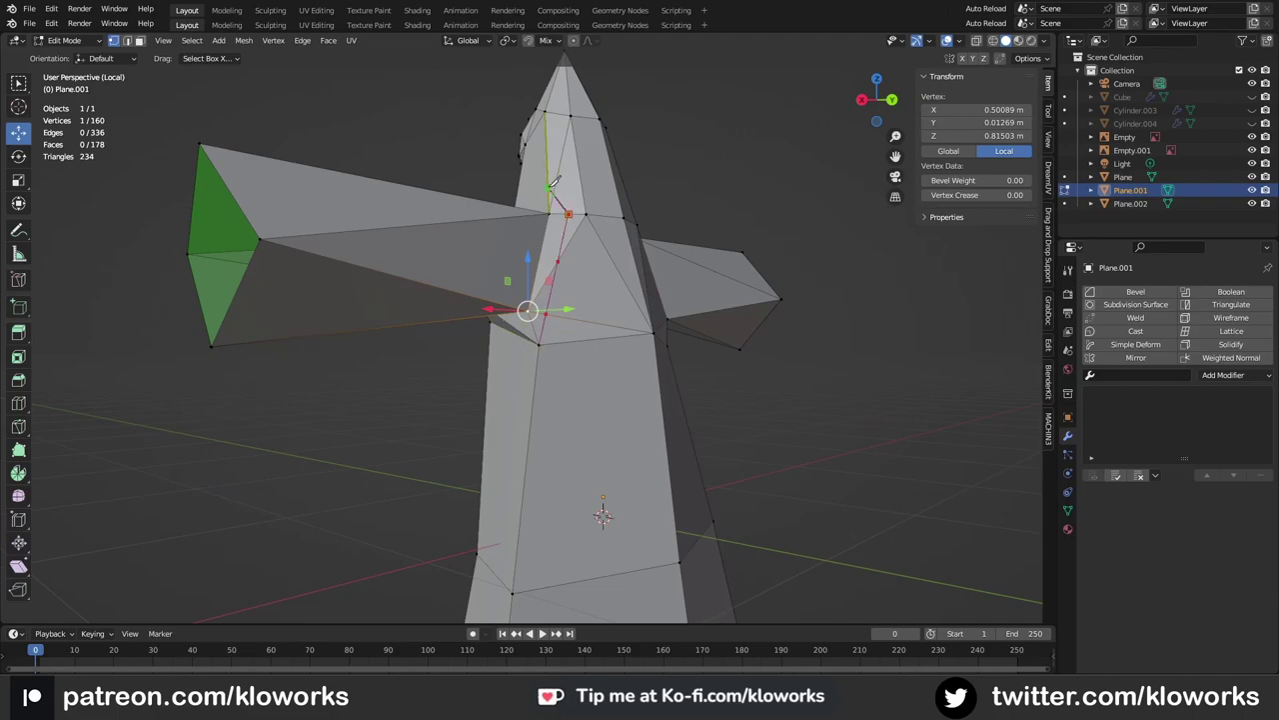
pyautogui.press('Return')
# Step: Merge a neck vertex onto its neighbour and knife-cut around the neck
pyautogui.moveTo(553, 186); pyautogui.dragTo(43, 273, button='middle')
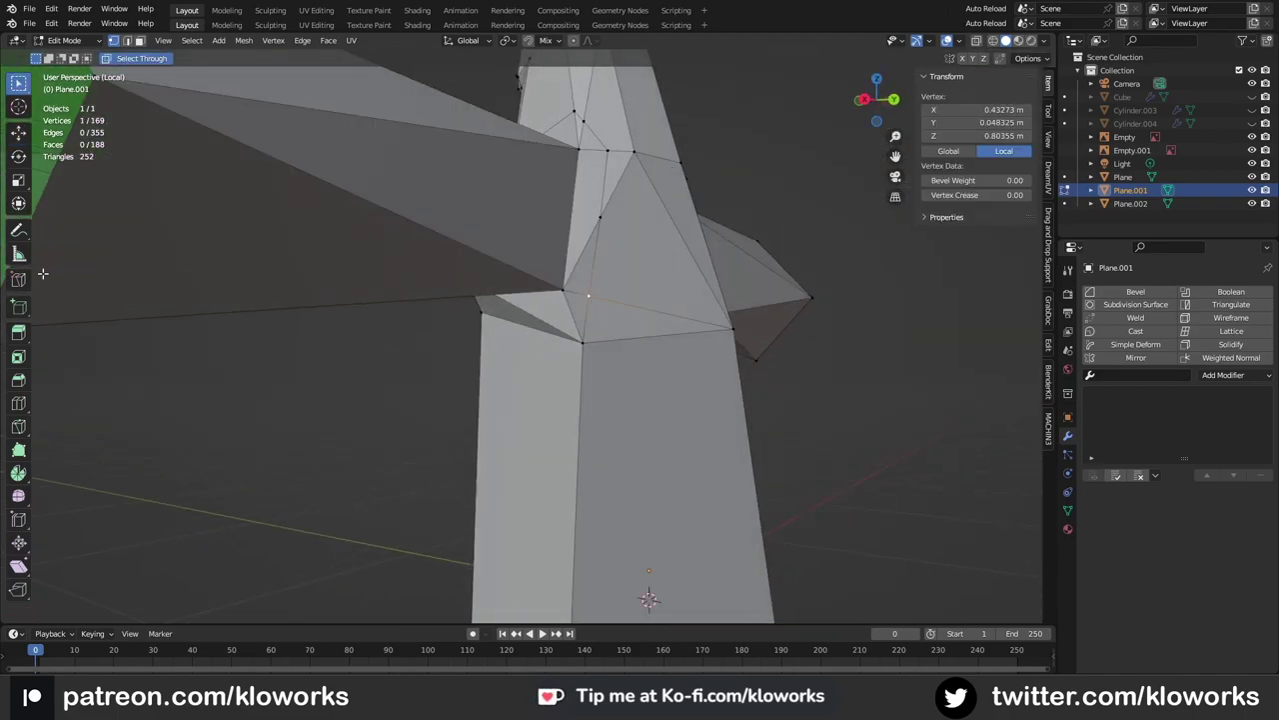
pyautogui.moveTo(239, 308); pyautogui.dragTo(399, 300, button='middle')
pyautogui.press('g')
pyautogui.click(729, 349)
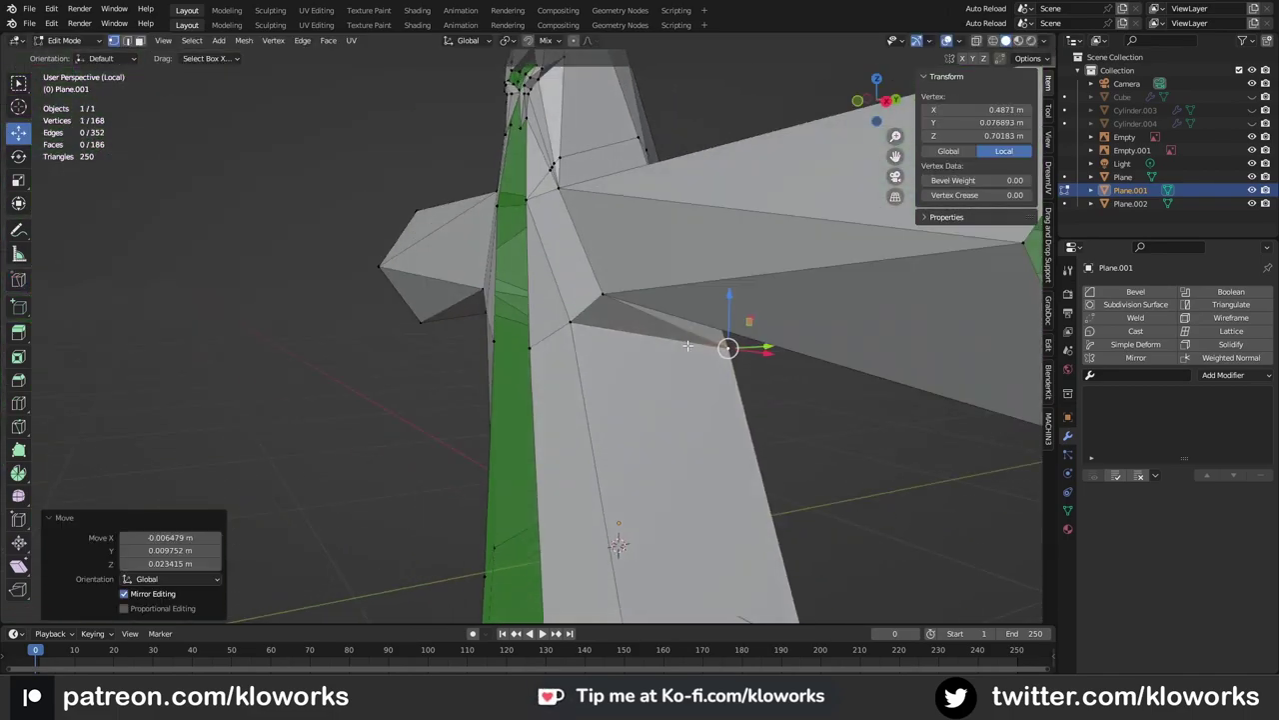
pyautogui.moveTo(728, 349)
pyautogui.mouseDown(button='middle')
pyautogui.moveTo(602, 300)
pyautogui.moveTo(520, 358)
pyautogui.moveTo(579, 334)
pyautogui.moveTo(563, 333)
pyautogui.moveTo(593, 339)
pyautogui.moveTo(499, 343)
pyautogui.moveTo(511, 298)
pyautogui.mouseUp(button='middle')
pyautogui.press('k')
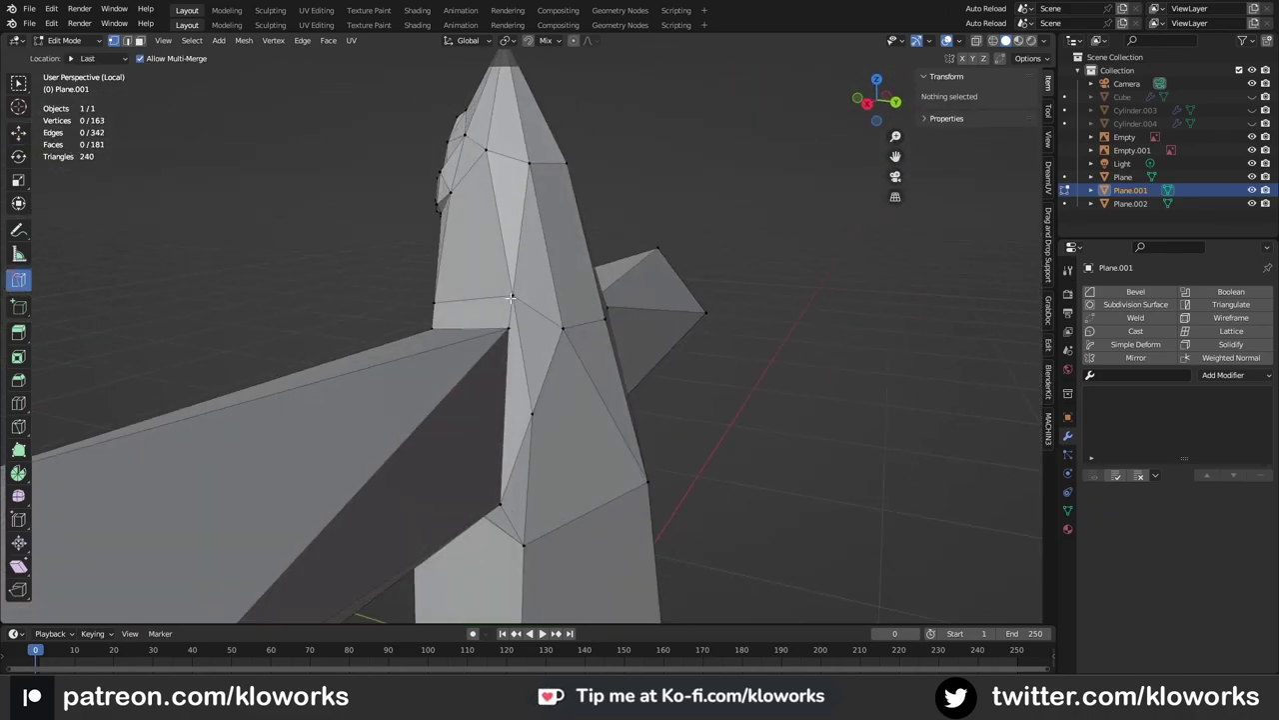
pyautogui.moveTo(542, 346); pyautogui.dragTo(521, 351, button='middle')
# Step: Rotate the neck edge, lower a collar vertex and merge it into its neighbour
pyautogui.press('2')
pyautogui.click(520, 352)
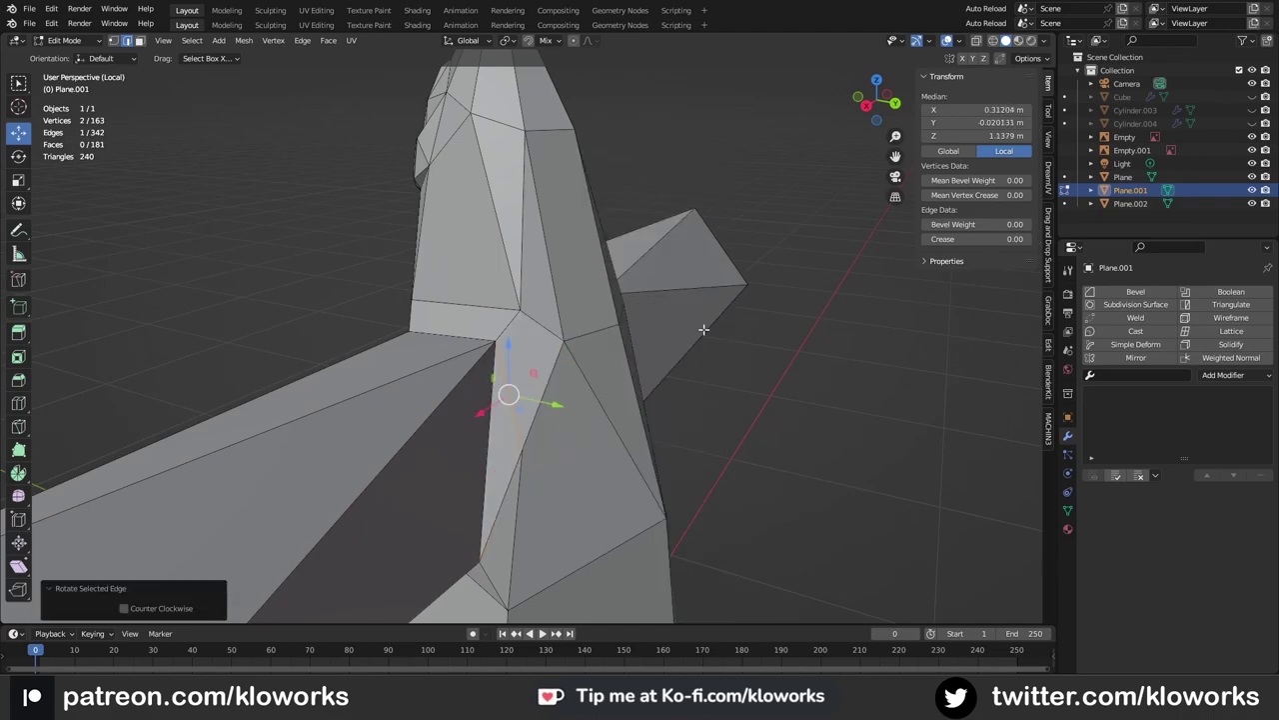
pyautogui.moveTo(704, 329)
pyautogui.mouseDown(button='middle')
pyautogui.moveTo(676, 336)
pyautogui.moveTo(560, 314)
pyautogui.mouseUp(button='middle')
pyautogui.press('1')
pyautogui.click(560, 315)
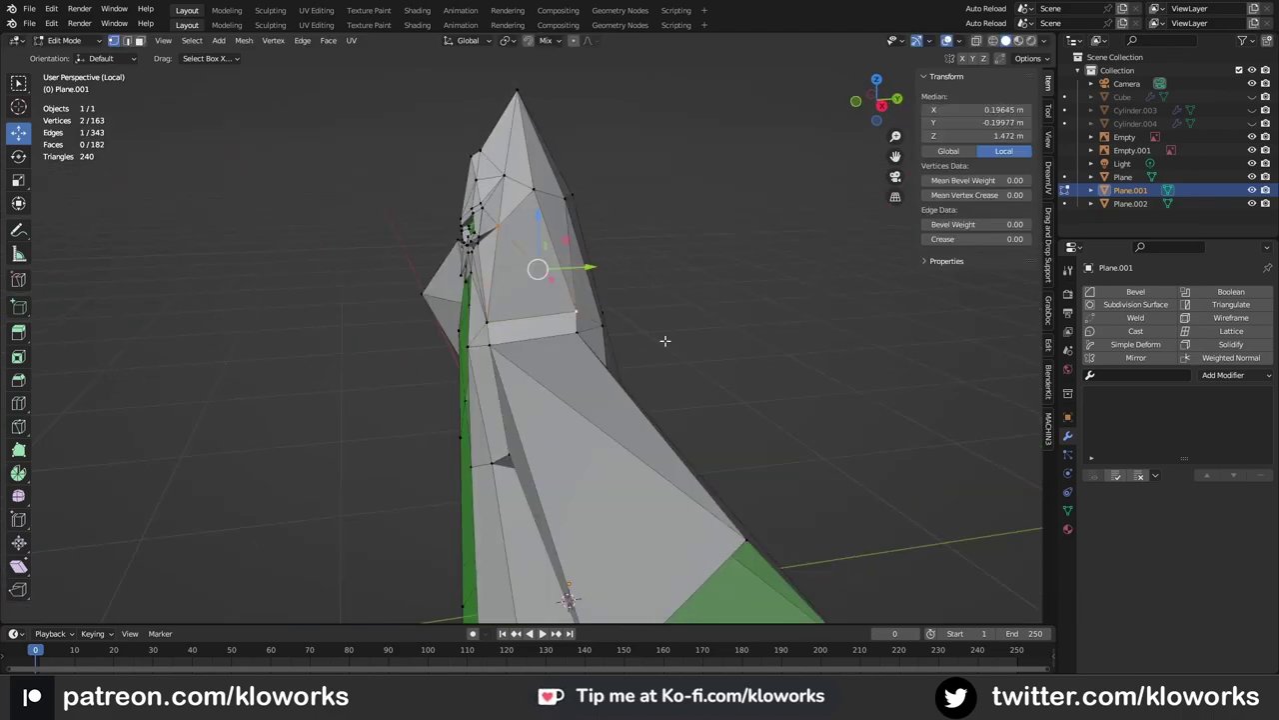
pyautogui.click(665, 341)
pyautogui.moveTo(665, 341)
pyautogui.mouseDown(button='middle')
pyautogui.moveTo(555, 356)
pyautogui.moveTo(579, 300)
pyautogui.moveTo(571, 260)
pyautogui.mouseUp(button='middle')
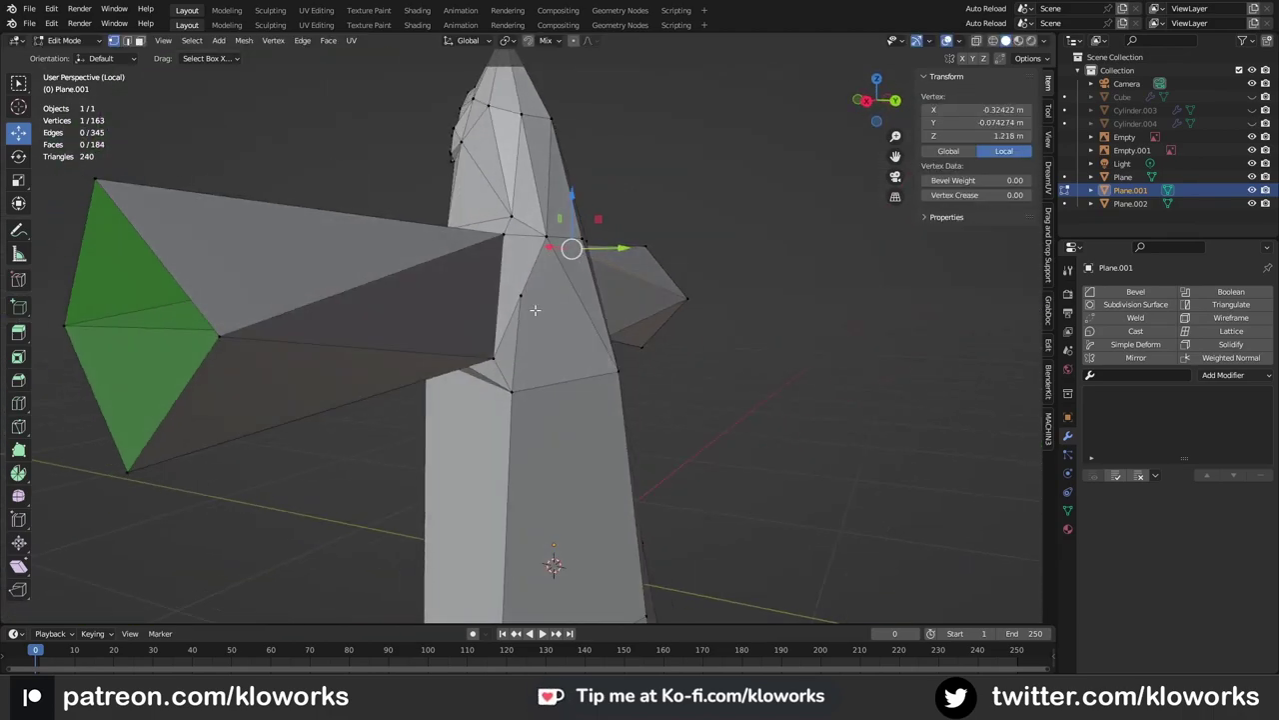
pyautogui.click(571, 260)
pyautogui.moveTo(570, 260); pyautogui.dragTo(527, 314)
pyautogui.moveTo(528, 314)
pyautogui.mouseDown(button='middle')
pyautogui.moveTo(602, 278)
pyautogui.moveTo(640, 330)
pyautogui.mouseUp(button='middle')
pyautogui.press('w')
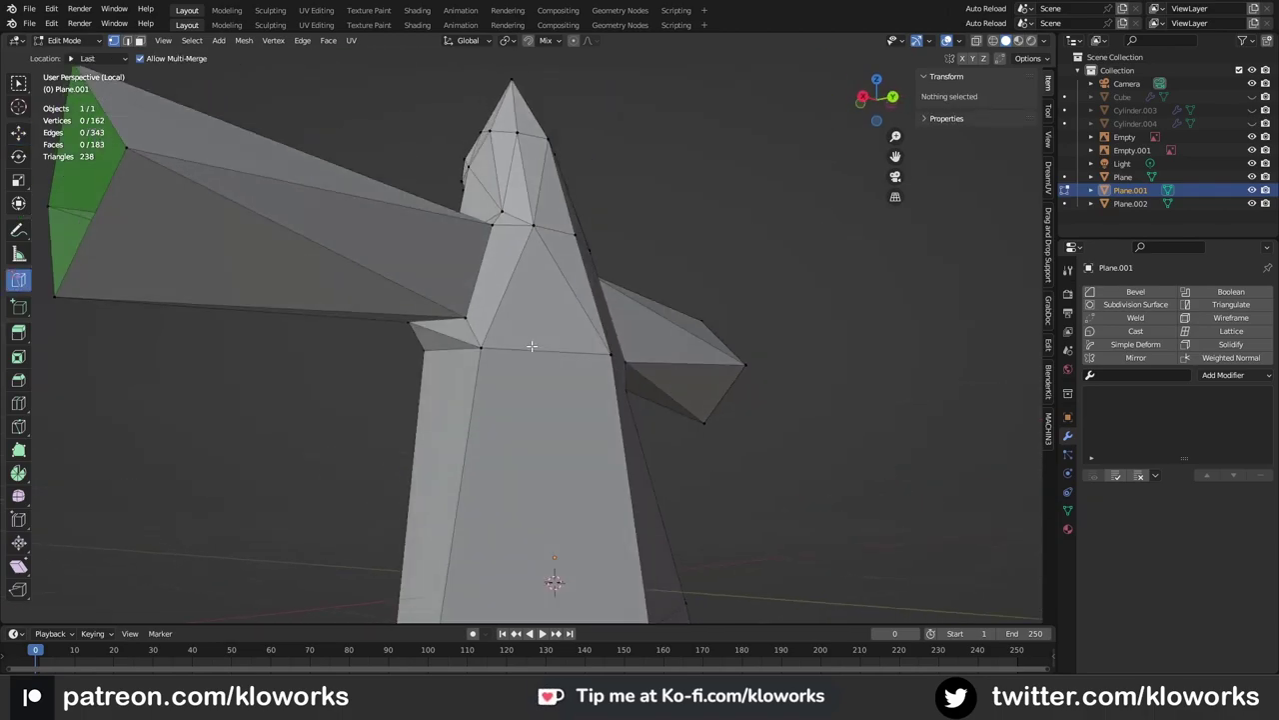
# Step: Select the centre-line edge and vertex from the front and back views
pyautogui.press('KP_1')
pyautogui.press('2')
pyautogui.click(693, 355)
pyautogui.press('ctrl+KP_1')
pyautogui.press('1')
pyautogui.click(414, 373)
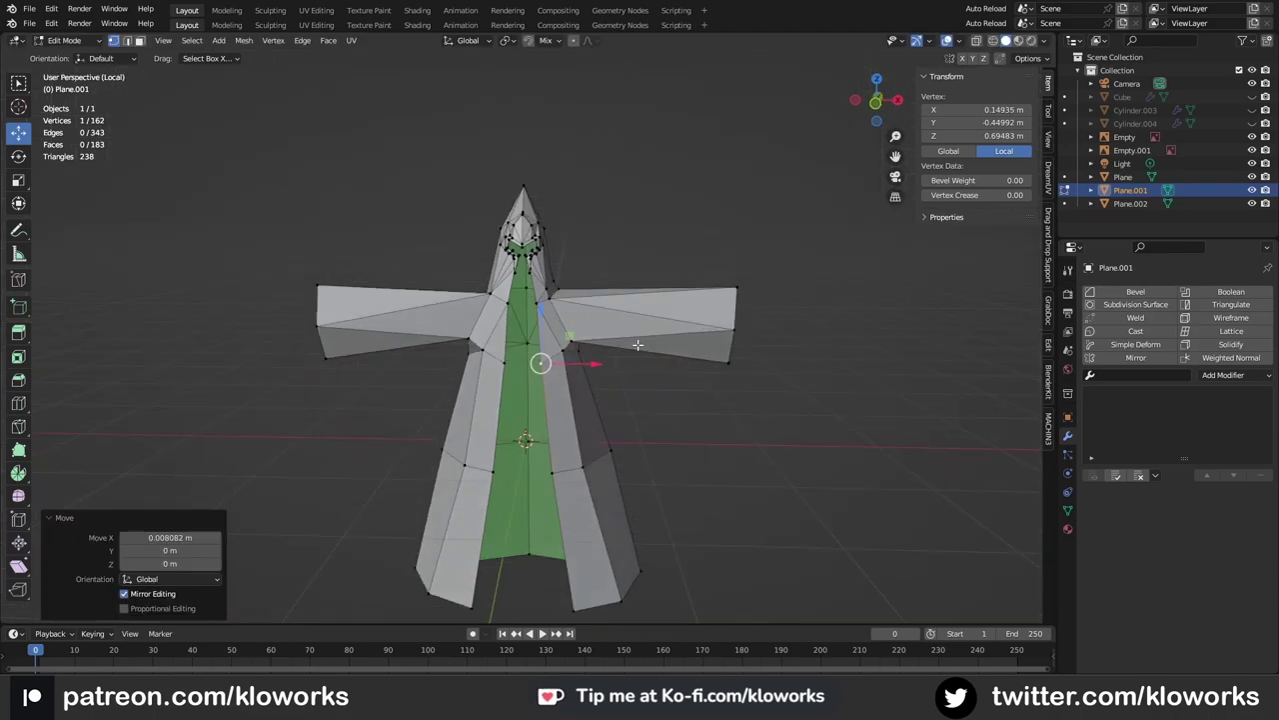
pyautogui.press('KP_1')
# Step: Box-select and delete the left half of the mesh
pyautogui.moveTo(311, 179); pyautogui.dragTo(533, 632)
pyautogui.scroll(3, 533, 520)
pyautogui.moveTo(560, 420); pyautogui.dragTo(634, 354, button='middle')
pyautogui.press('x')
pyautogui.click(569, 374)
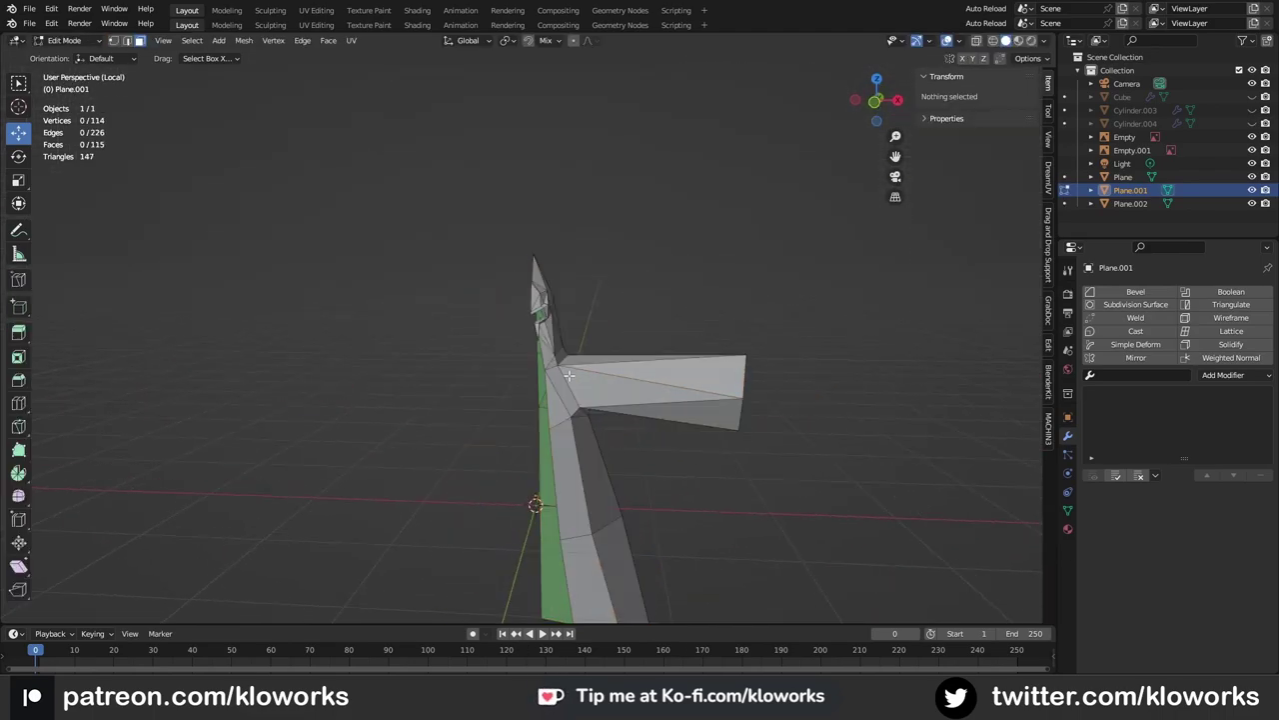
pyautogui.press('KP_1')
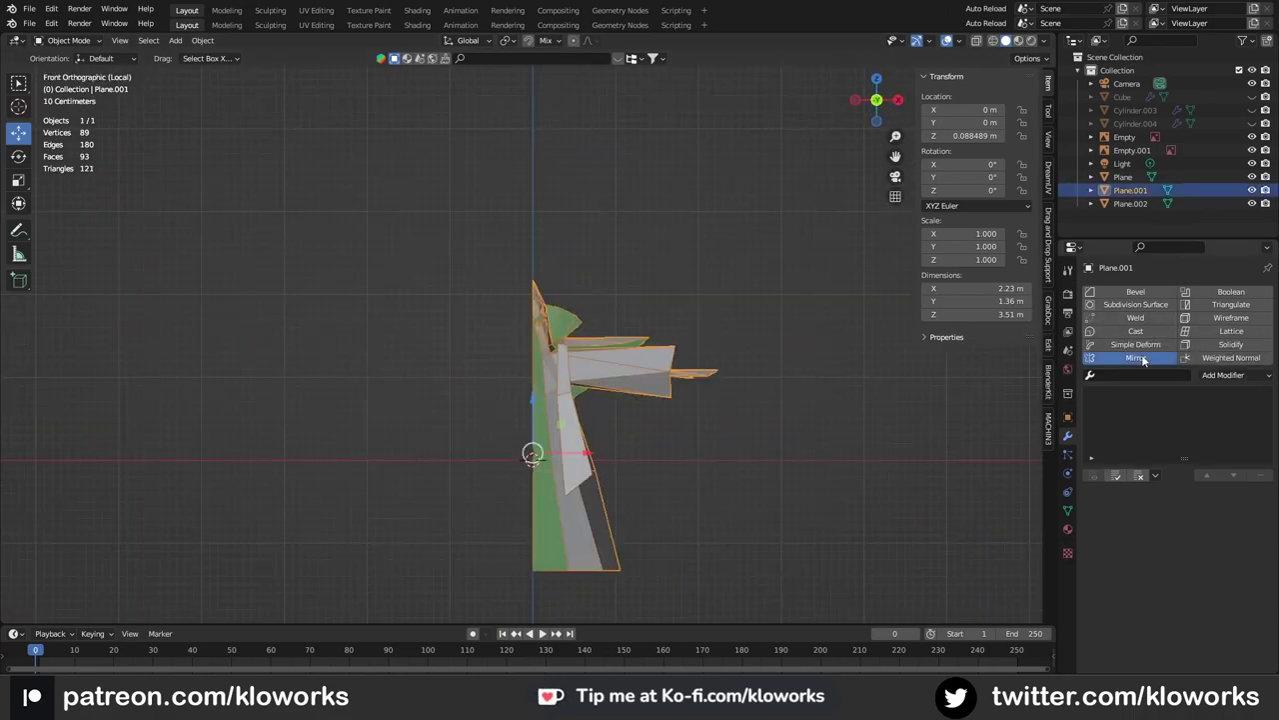
# Step: Add a Mirror modifier to the robe and delete the extra plane object
pyautogui.click(1145, 358)
pyautogui.press('KP_Divide')
pyautogui.moveTo(640, 439)
pyautogui.mouseDown(button='middle')
pyautogui.moveTo(580, 356)
pyautogui.moveTo(680, 290)
pyautogui.mouseUp(button='middle')
pyautogui.click(580, 356)
pyautogui.press('Delete')
pyautogui.click(525, 403)
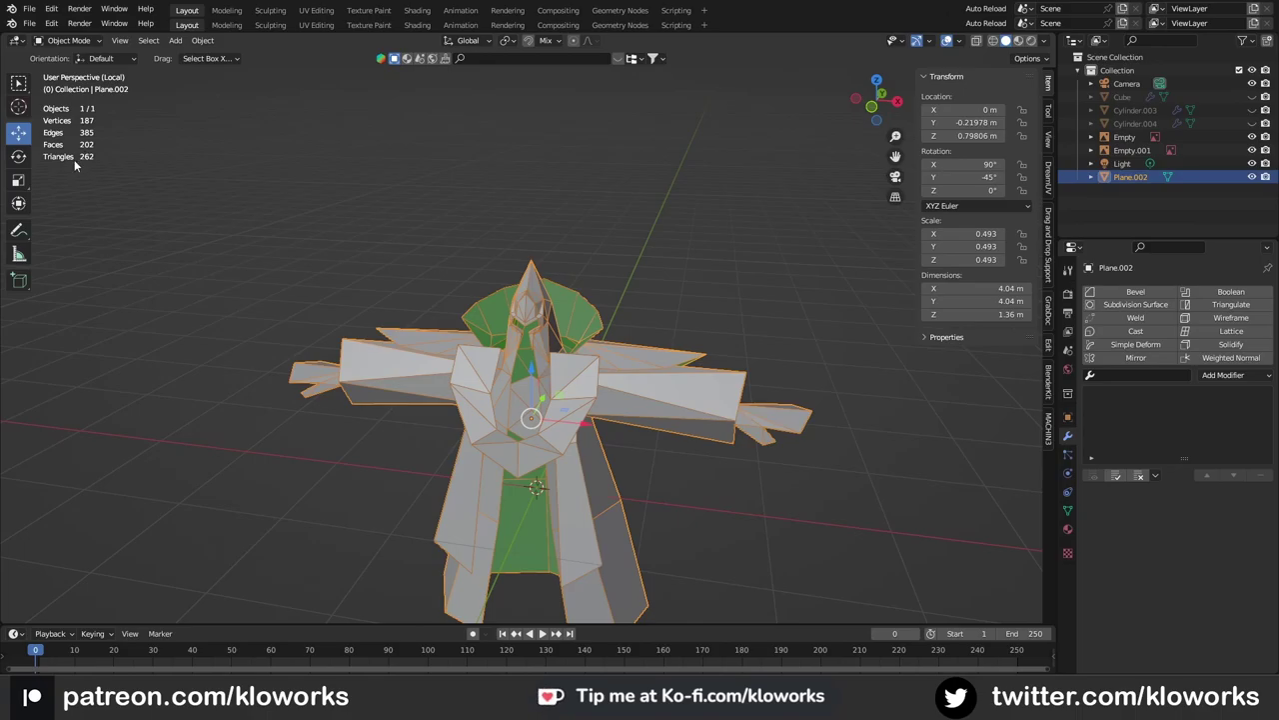
pyautogui.scroll(5, 75, 165)
pyautogui.press('Tab')
pyautogui.moveTo(560, 320)
pyautogui.mouseDown(button='middle')
pyautogui.moveTo(569, 400)
pyautogui.moveTo(39, 172)
pyautogui.mouseUp(button='middle')
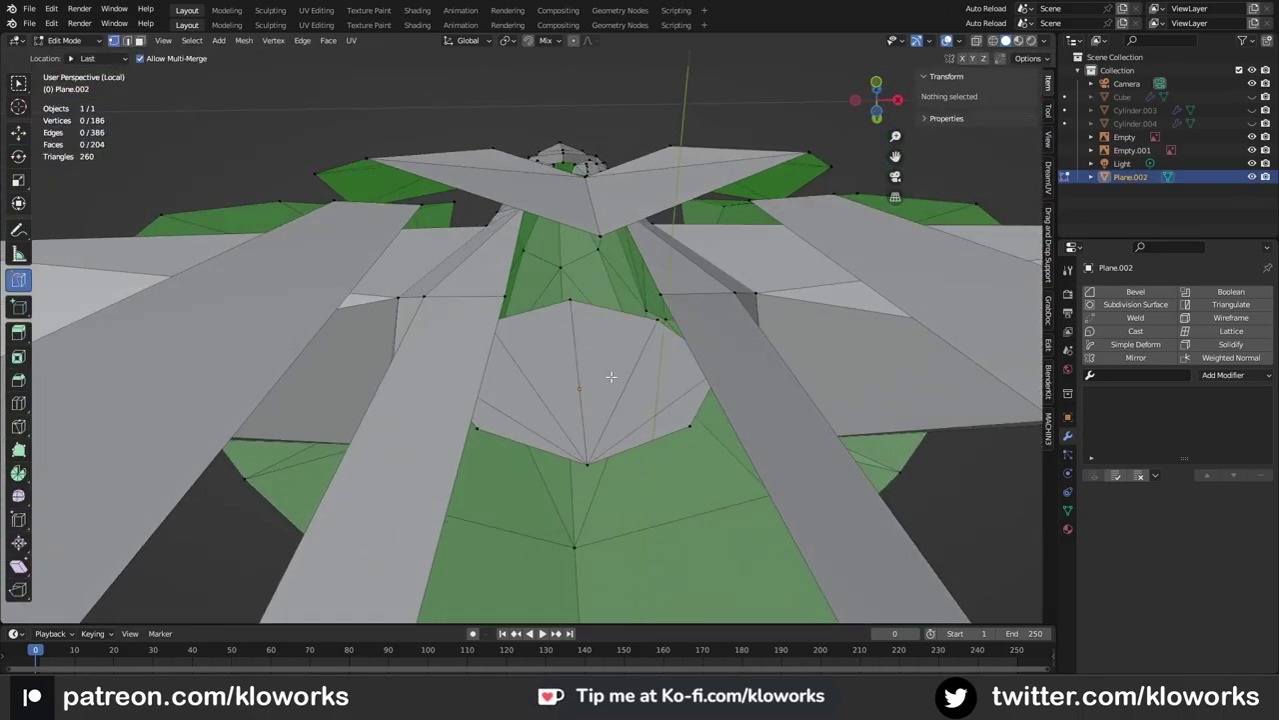
# Step: Delete the stray vertices under the hooded mesh's collar
pyautogui.moveTo(611, 377); pyautogui.dragTo(580, 300, button='middle')
pyautogui.click(579, 300)
pyautogui.hotkey('ctrl', 'x')
pyautogui.scroll(-4, 645, 359)
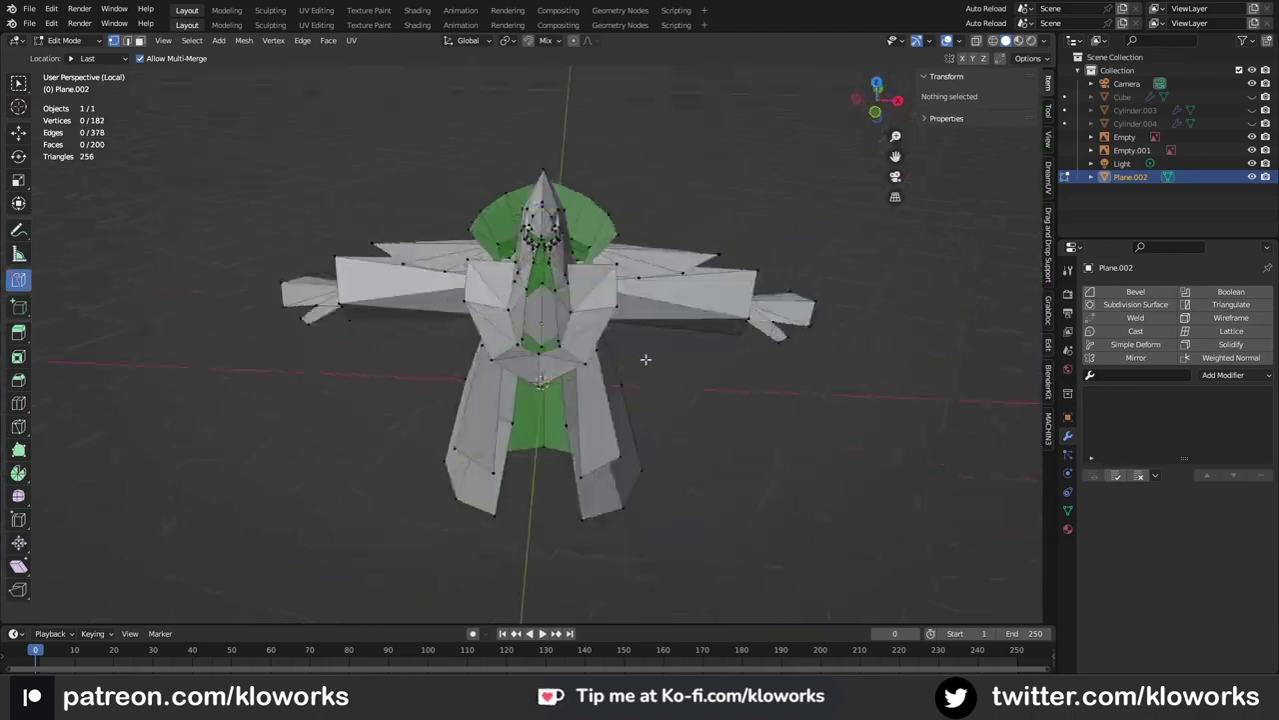
pyautogui.moveTo(645, 359); pyautogui.dragTo(756, 309, button='middle')
# Step: Slide the robe's hem vertices along X to line them up
pyautogui.press('w')
pyautogui.click(634, 322)
pyautogui.moveTo(634, 323); pyautogui.dragTo(962, 63, button='middle')
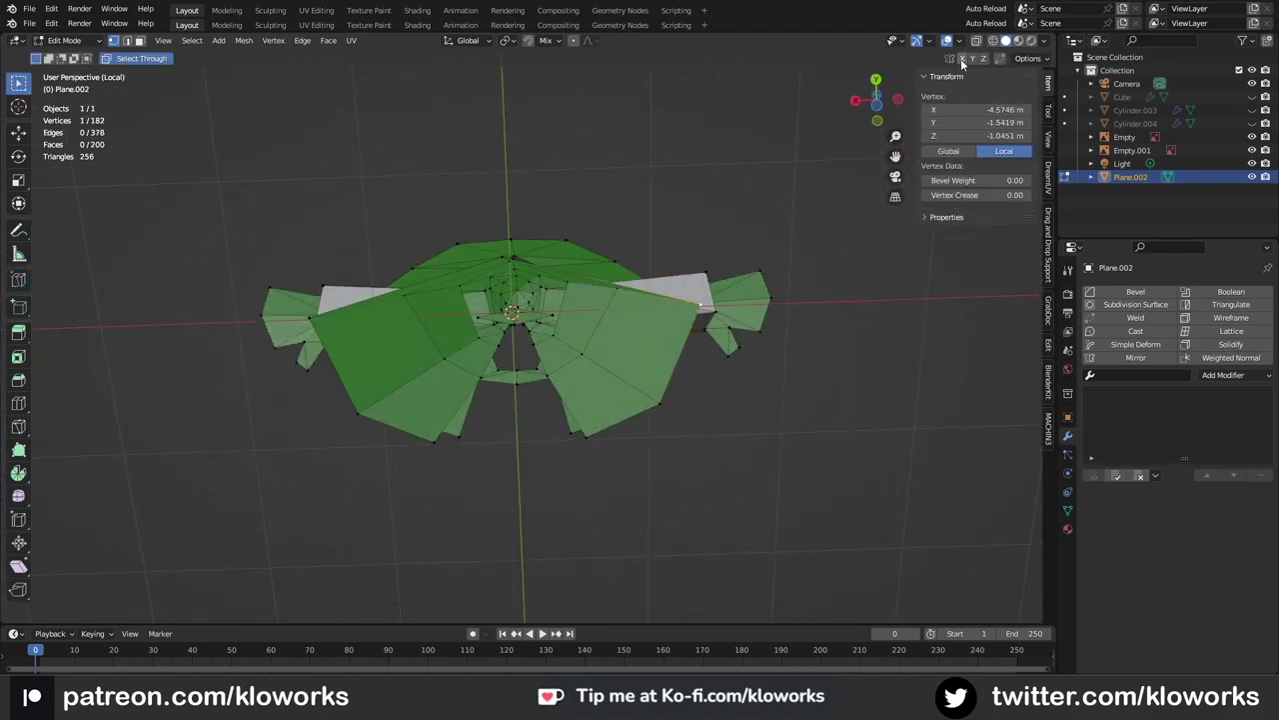
pyautogui.click(374, 327)
pyautogui.moveTo(374, 327); pyautogui.dragTo(597, 556, button='middle')
pyautogui.keyDown('shift'); pyautogui.click(481, 466); pyautogui.keyUp('shift')
pyautogui.moveTo(481, 466); pyautogui.dragTo(482, 469, button='middle')
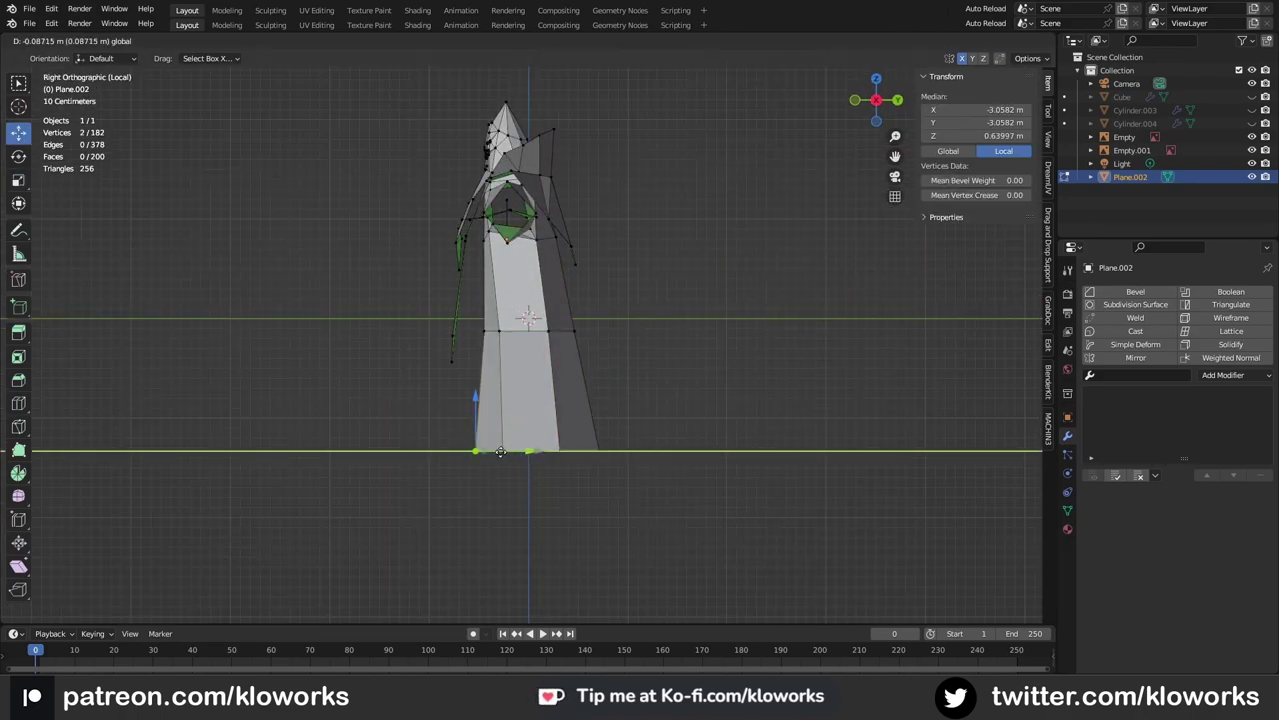
# Step: Join the hem vertices with J to fill the gaps, then return to Object Mode
pyautogui.hotkey('alt', 'a')
pyautogui.moveTo(497, 409); pyautogui.dragTo(611, 298, button='middle')
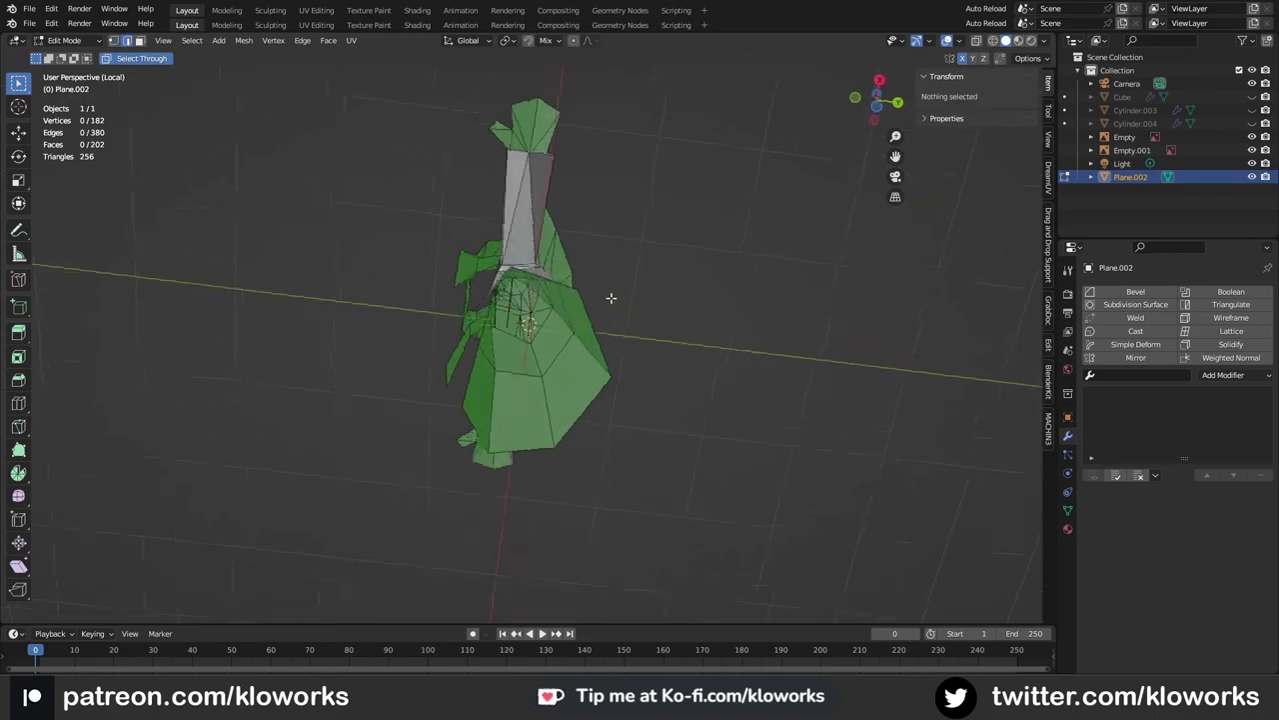
pyautogui.moveTo(594, 353); pyautogui.dragTo(508, 409, button='middle')
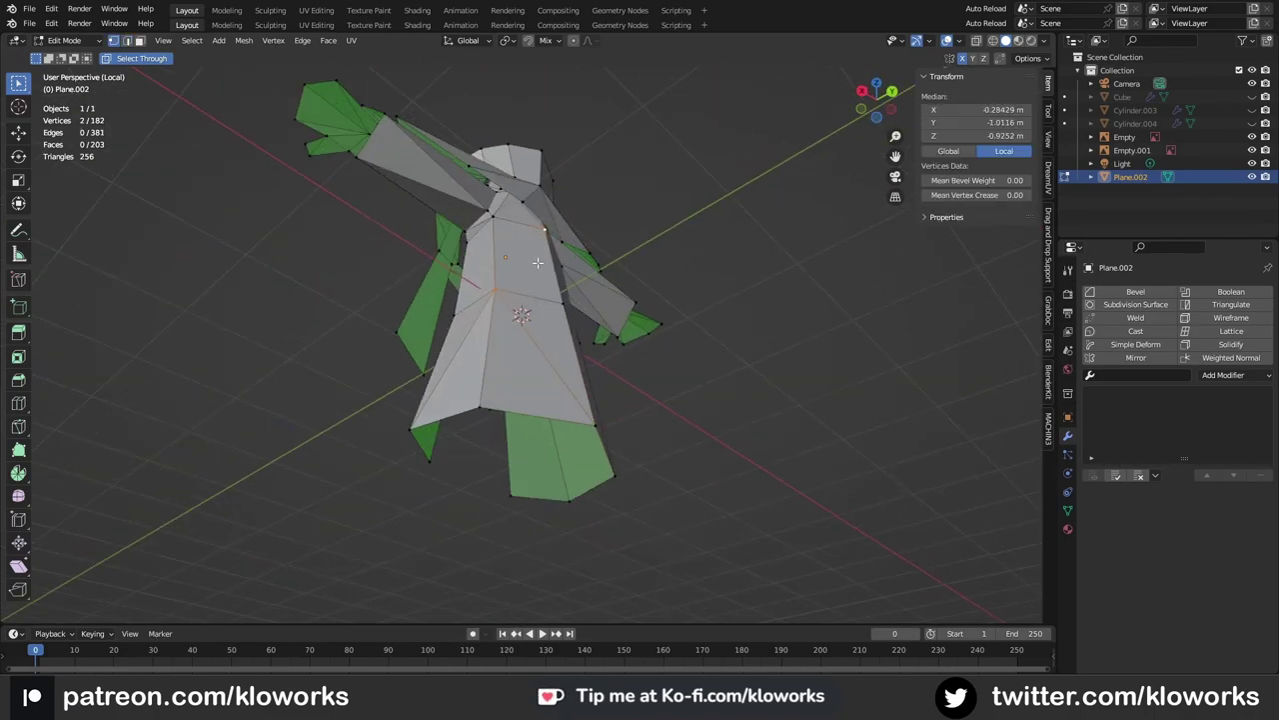
pyautogui.moveTo(538, 262); pyautogui.dragTo(467, 232, button='middle')
pyautogui.press('j')
pyautogui.press('Tab')
pyautogui.press('KP_1')
pyautogui.hotkey('alt', 'a')
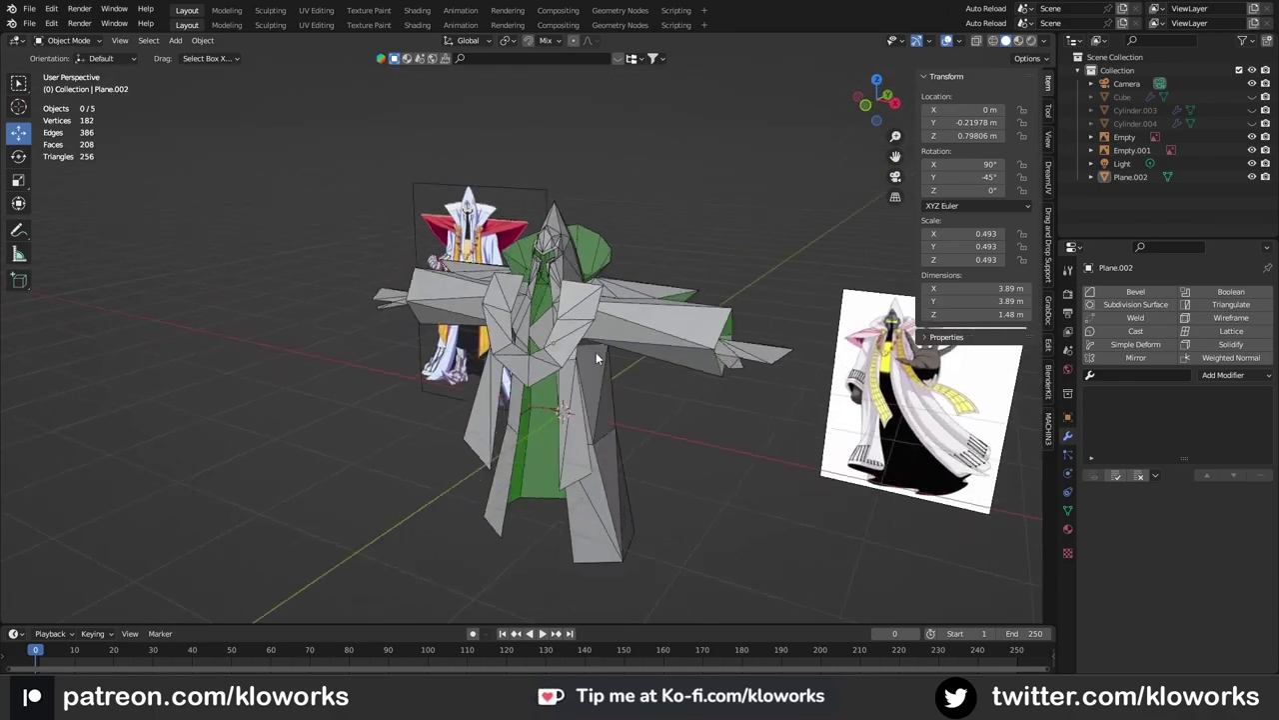
# Step: Fill a new face beside the hood's face opening and nudge the surrounding mask vertices along X
pyautogui.click(596, 357)
pyautogui.press('KP_1')
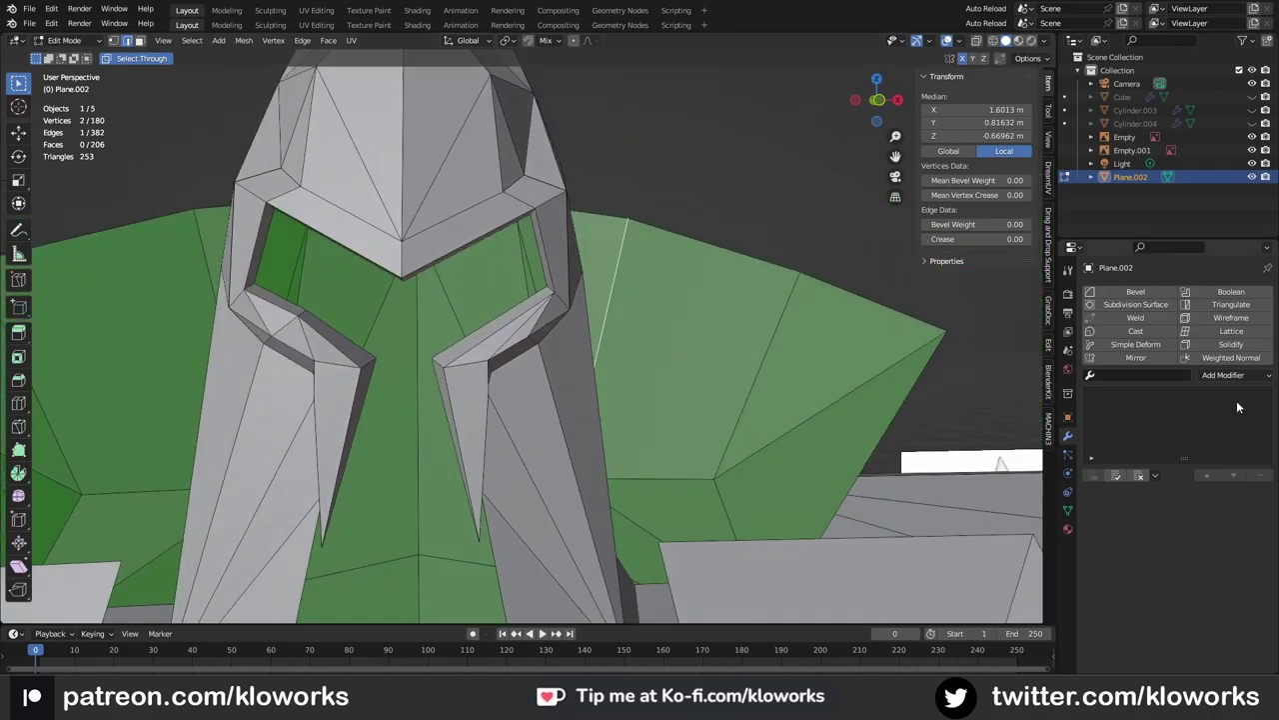
pyautogui.scroll(-3, 591, 319)
pyautogui.moveTo(591, 320)
pyautogui.mouseDown(button='middle')
pyautogui.moveTo(591, 277)
pyautogui.moveTo(634, 289)
pyautogui.moveTo(543, 298)
pyautogui.mouseUp(button='middle')
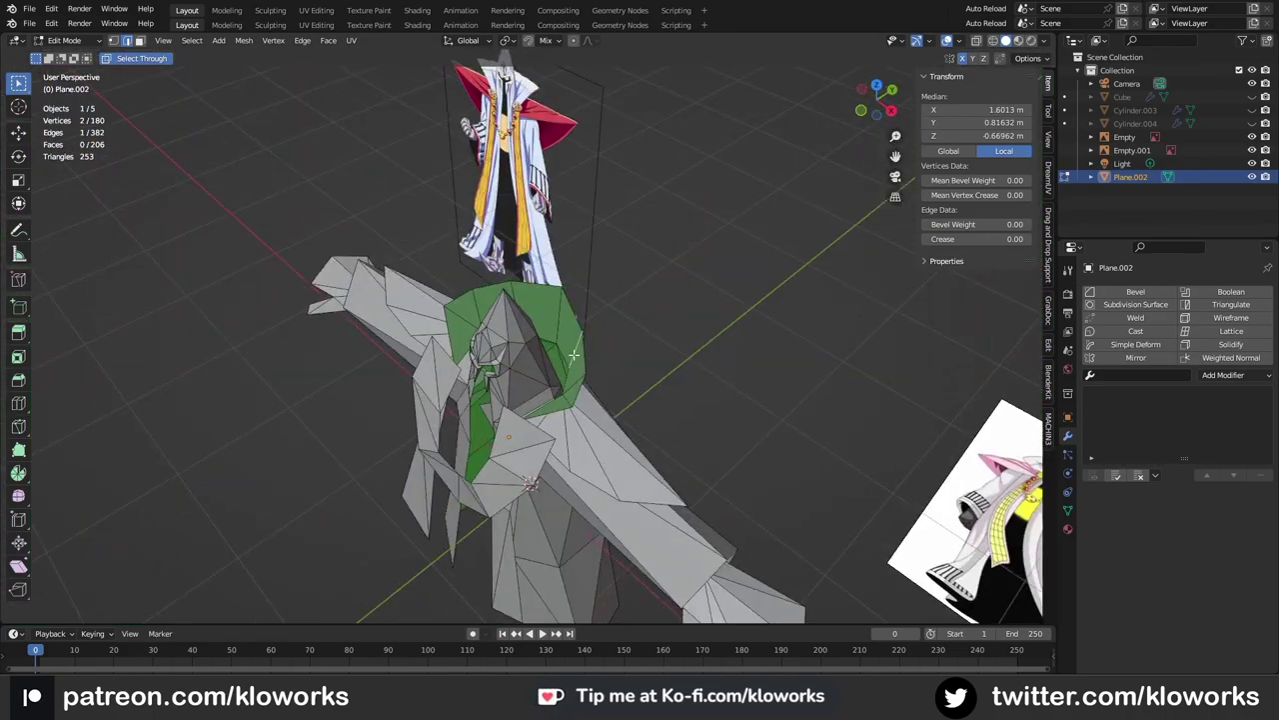
pyautogui.moveTo(651, 295)
pyautogui.mouseDown(button='middle')
pyautogui.moveTo(547, 261)
pyautogui.moveTo(714, 167)
pyautogui.mouseUp(button='middle')
pyautogui.click(715, 167)
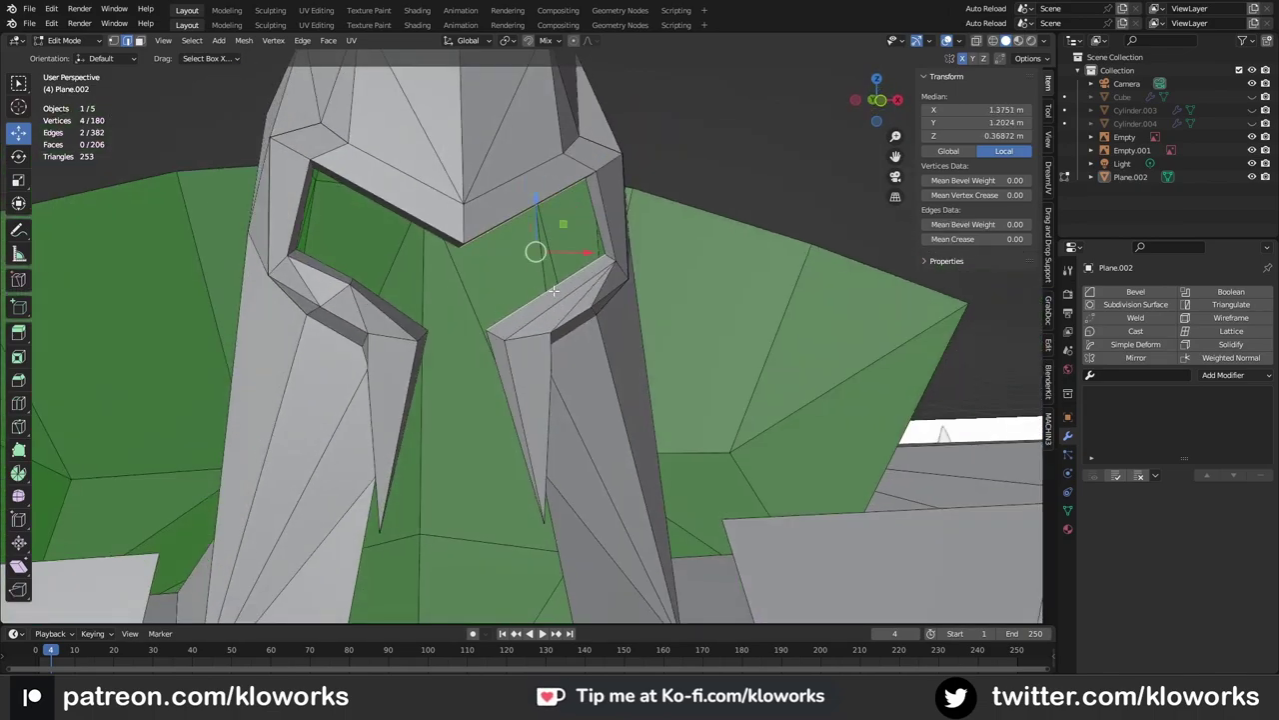
pyautogui.press('f')
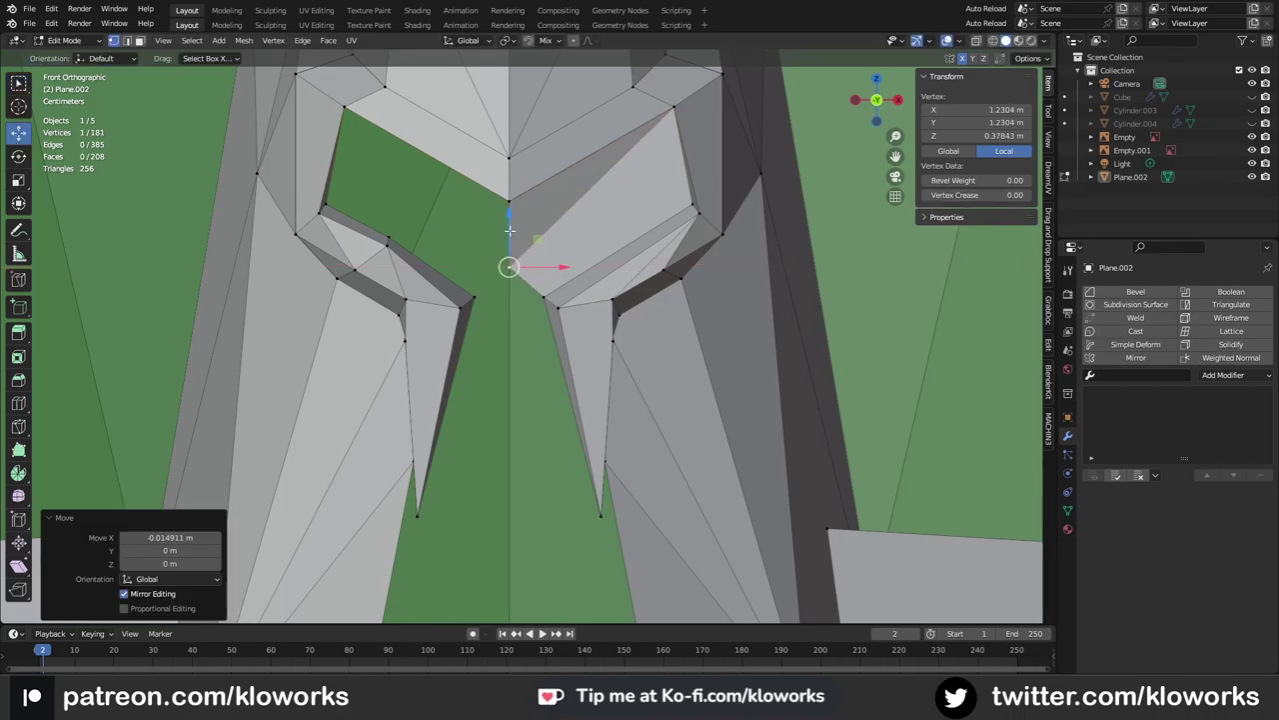
pyautogui.moveTo(510, 231); pyautogui.dragTo(562, 207, button='middle')
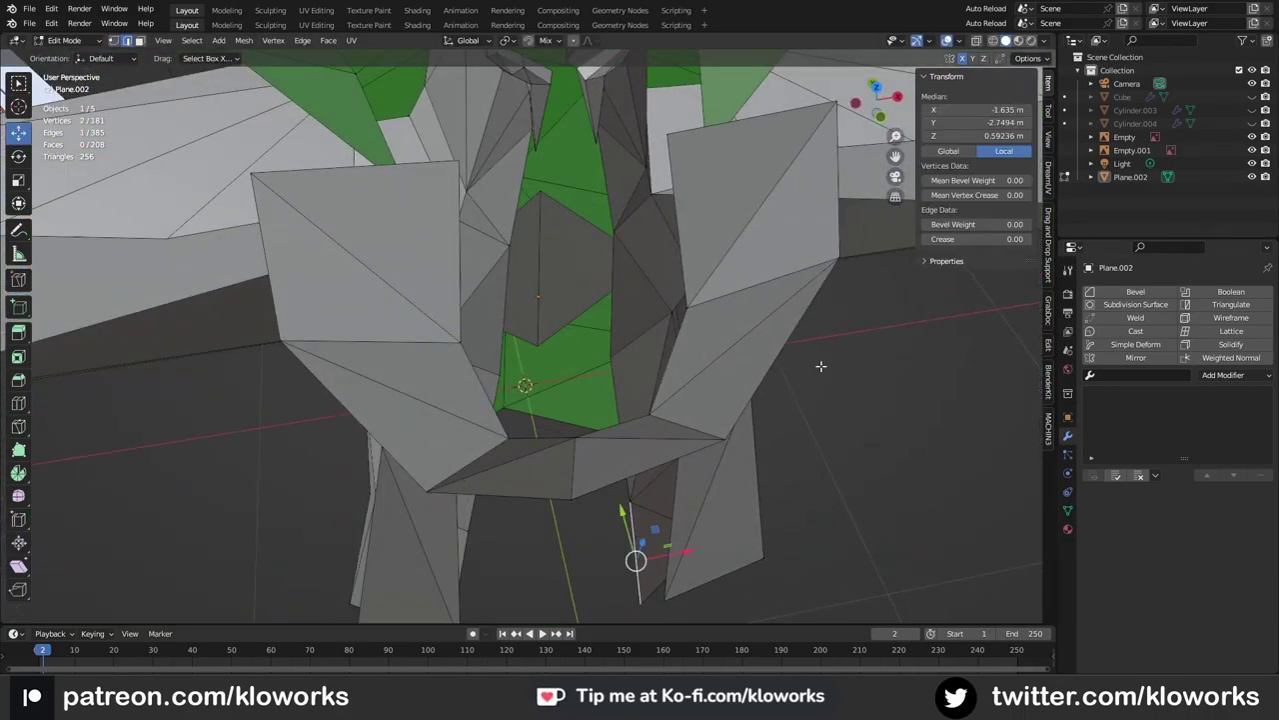
pyautogui.moveTo(821, 365); pyautogui.dragTo(647, 318, button='middle')
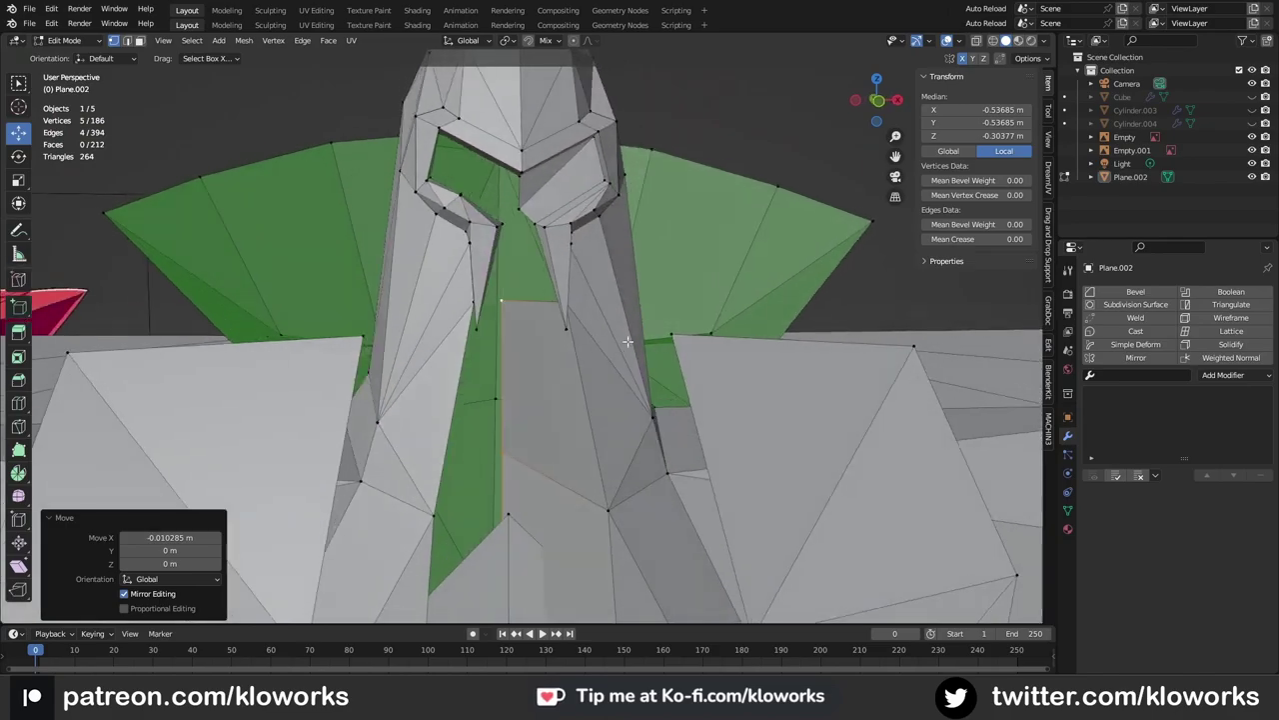
pyautogui.press('KP_1')
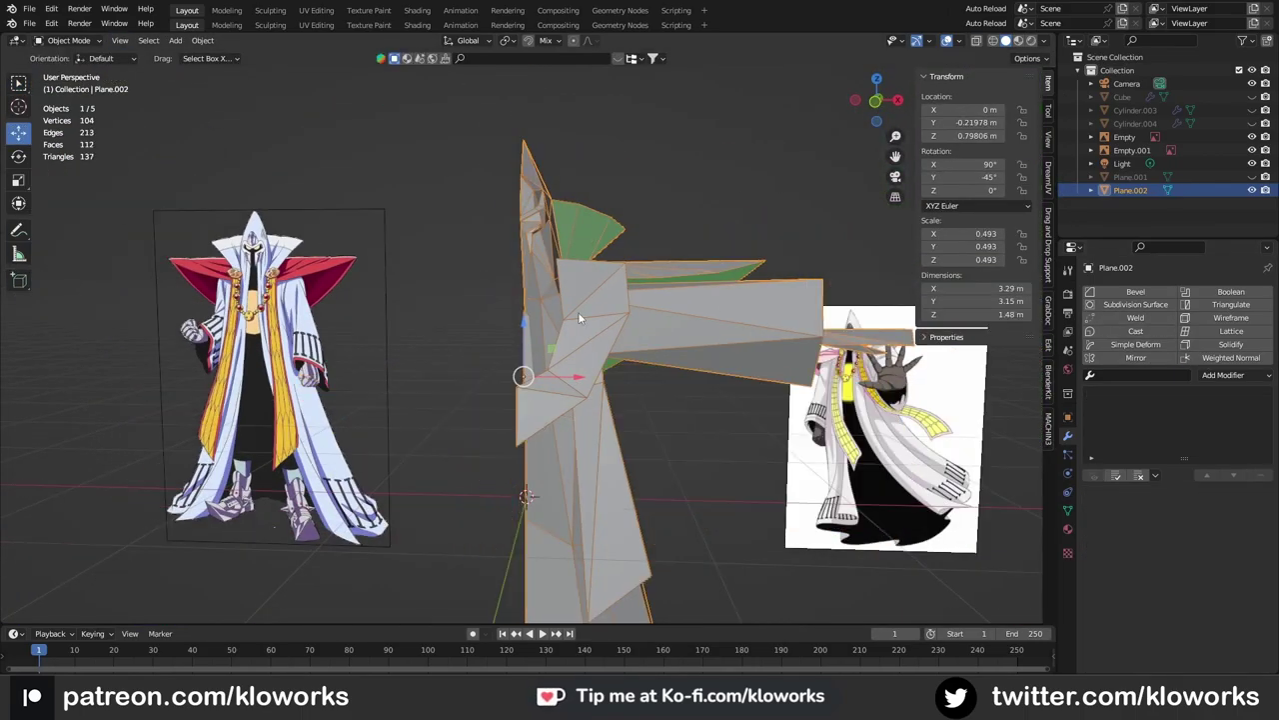
# Step: Give Plane.002 an X-axis Mirror modifier with Merge on and review the full coat
pyautogui.moveTo(705, 219); pyautogui.dragTo(572, 316, button='middle')
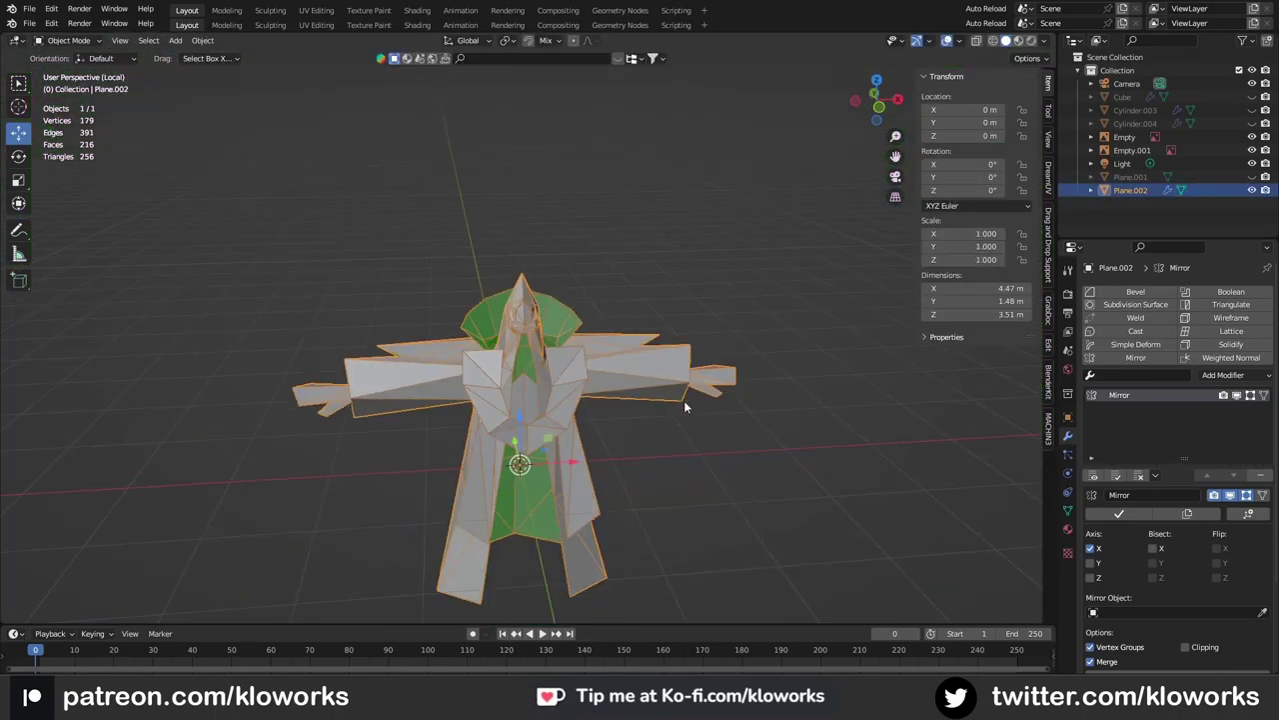
pyautogui.click(677, 312)
# Step: Turn off the wireframe and face orientation viewport overlays
pyautogui.moveTo(612, 280)
pyautogui.mouseDown(button='middle')
pyautogui.moveTo(538, 326)
pyautogui.moveTo(710, 372)
pyautogui.moveTo(630, 282)
pyautogui.mouseUp(button='middle')
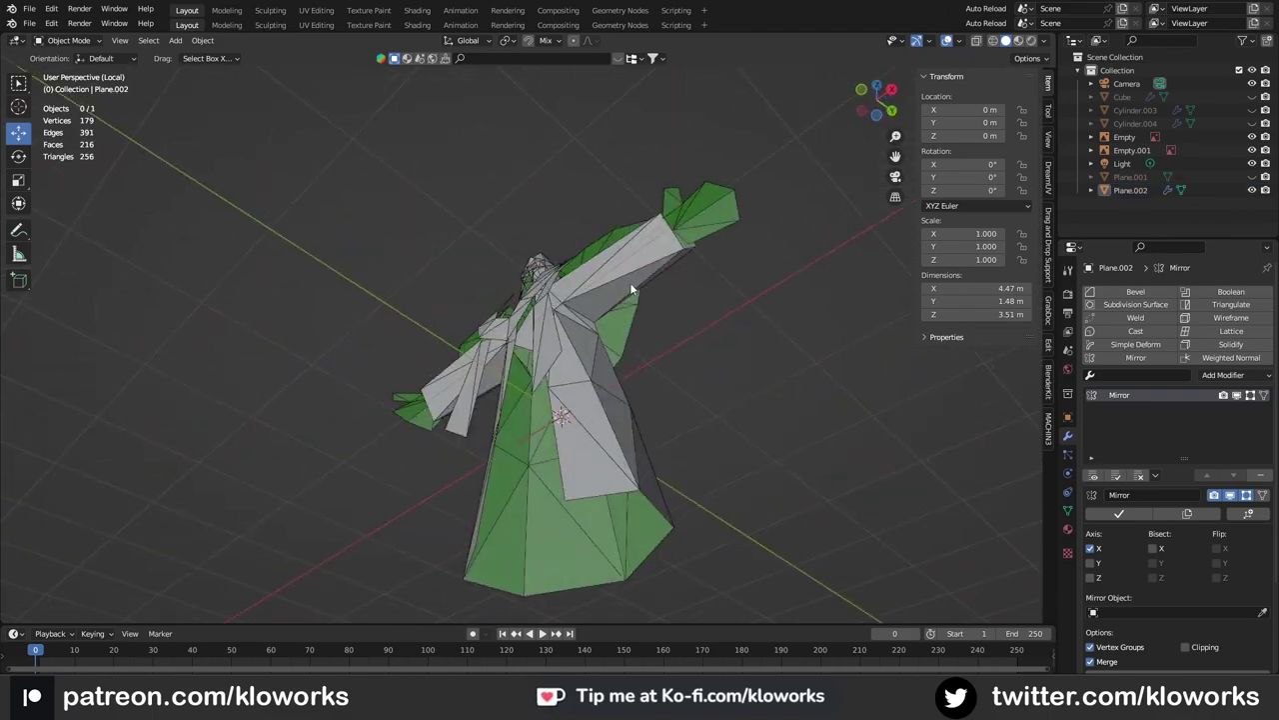
pyautogui.click(957, 40)
pyautogui.click(888, 285)
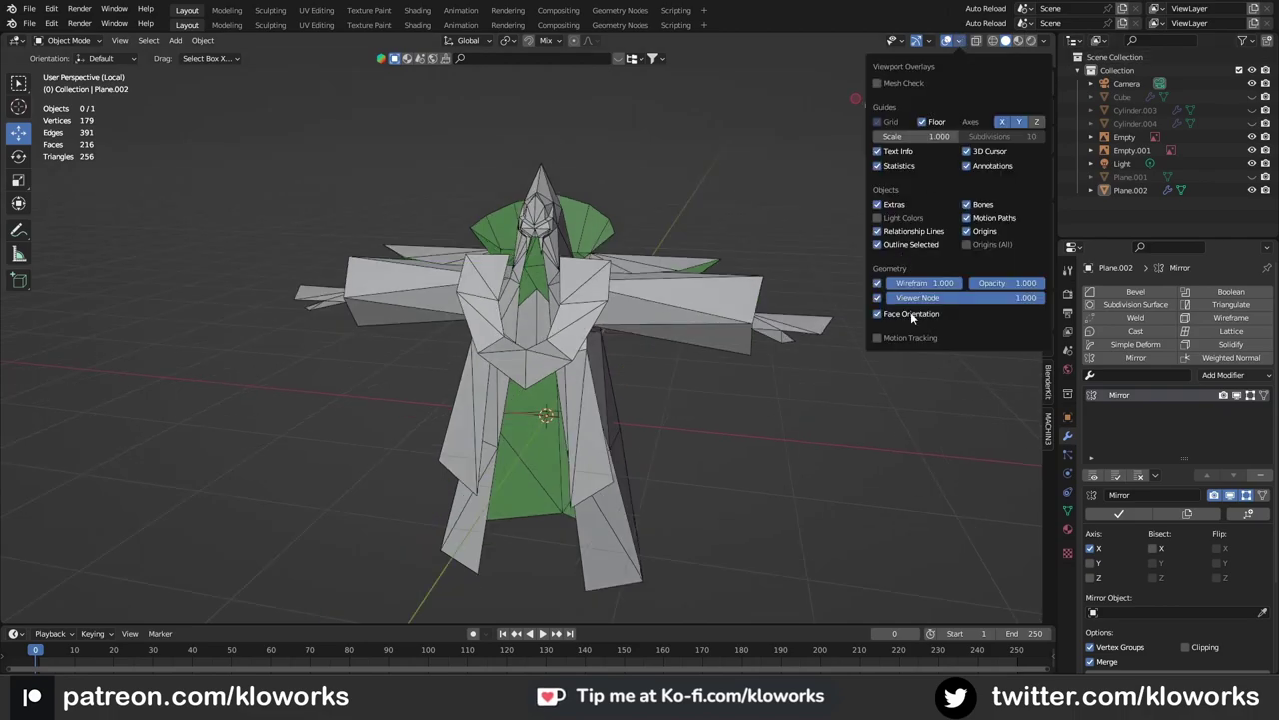
pyautogui.click(913, 314)
pyautogui.moveTo(560, 329); pyautogui.dragTo(687, 236, button='middle')
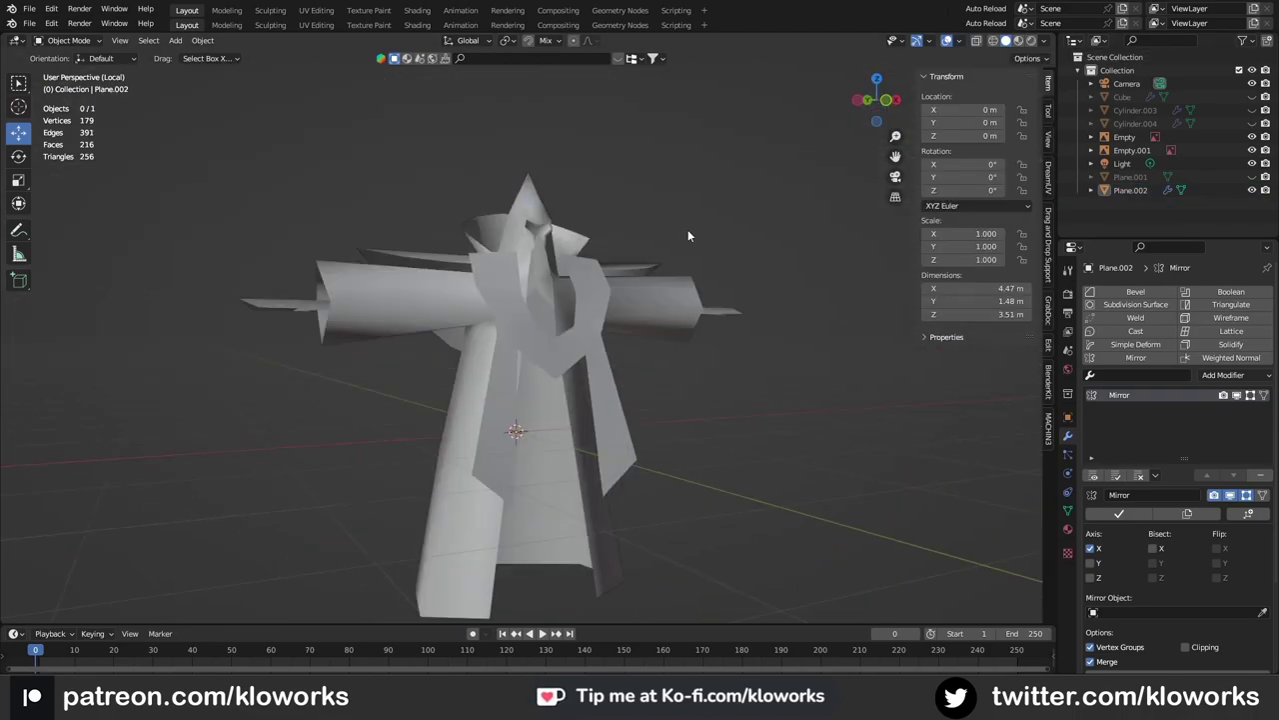
# Step: Mark the hood's centre-line edges sharp
pyautogui.press('Tab')
pyautogui.press('KP_Decimal')
pyautogui.moveTo(537, 305); pyautogui.dragTo(601, 265, button='middle')
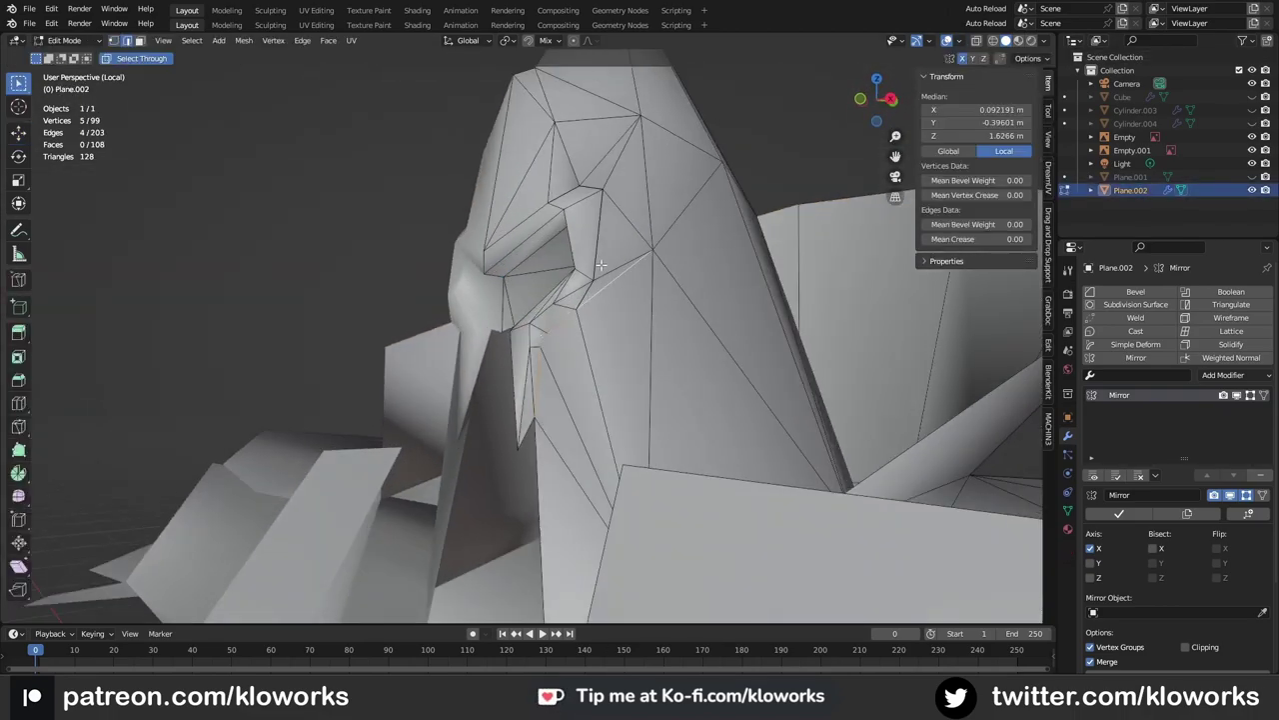
pyautogui.rightClick(599, 210)
pyautogui.click(689, 199)
pyautogui.moveTo(688, 198); pyautogui.dragTo(646, 353, button='middle')
pyautogui.click(592, 291)
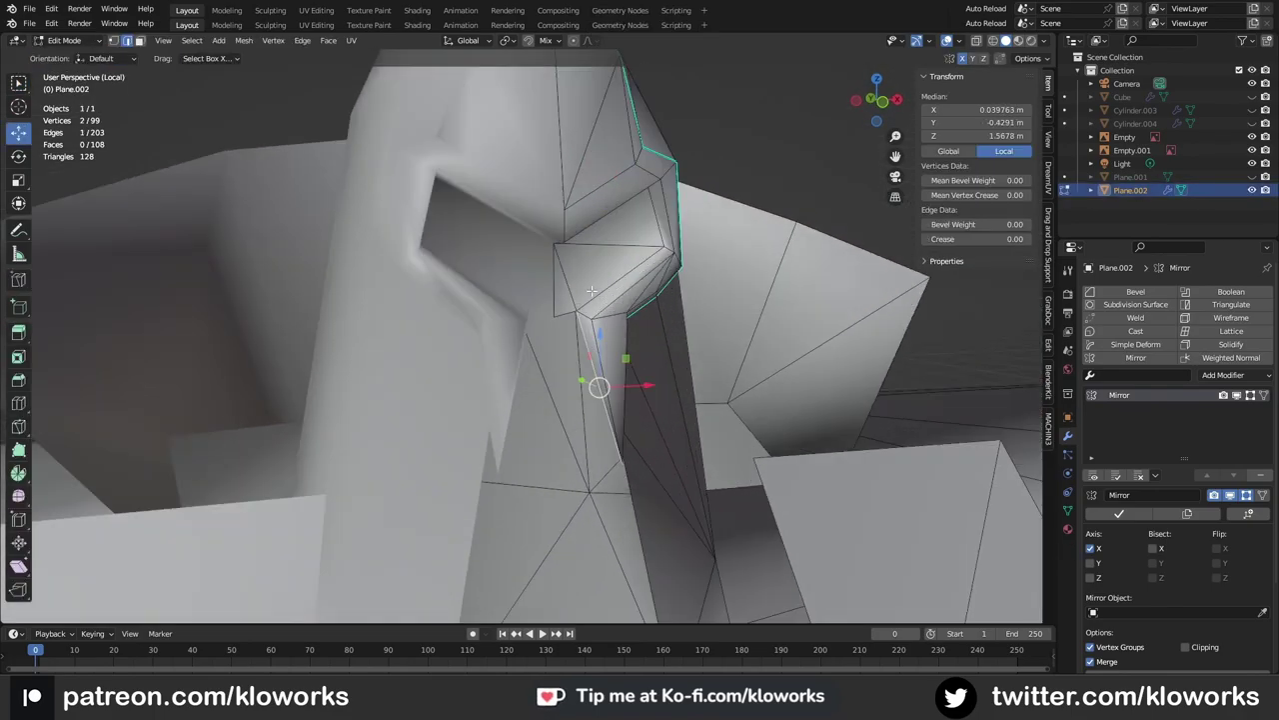
pyautogui.moveTo(592, 291); pyautogui.dragTo(563, 174, button='middle')
pyautogui.keyDown('ctrl'); pyautogui.click(563, 174); pyautogui.keyUp('ctrl')
# Step: Nudge a face vertex slightly along Y
pyautogui.moveTo(597, 334)
pyautogui.mouseDown(button='middle')
pyautogui.moveTo(476, 138)
pyautogui.moveTo(497, 260)
pyautogui.moveTo(470, 330)
pyautogui.mouseUp(button='middle')
pyautogui.click(468, 336)
pyautogui.moveTo(479, 318); pyautogui.dragTo(482, 309)
pyautogui.moveTo(482, 310)
pyautogui.mouseDown(button='middle')
pyautogui.moveTo(490, 141)
pyautogui.moveTo(503, 178)
pyautogui.mouseUp(button='middle')
pyautogui.click(503, 178)
pyautogui.moveTo(694, 231)
pyautogui.mouseDown(button='middle')
pyautogui.moveTo(622, 263)
pyautogui.moveTo(563, 251)
pyautogui.mouseUp(button='middle')
# Step: Leave Edit Mode to check the whole model, then re-enter Edit Mode
pyautogui.press('Tab')
pyautogui.scroll(-3, 575, 378)
pyautogui.moveTo(575, 378); pyautogui.dragTo(510, 323, button='middle')
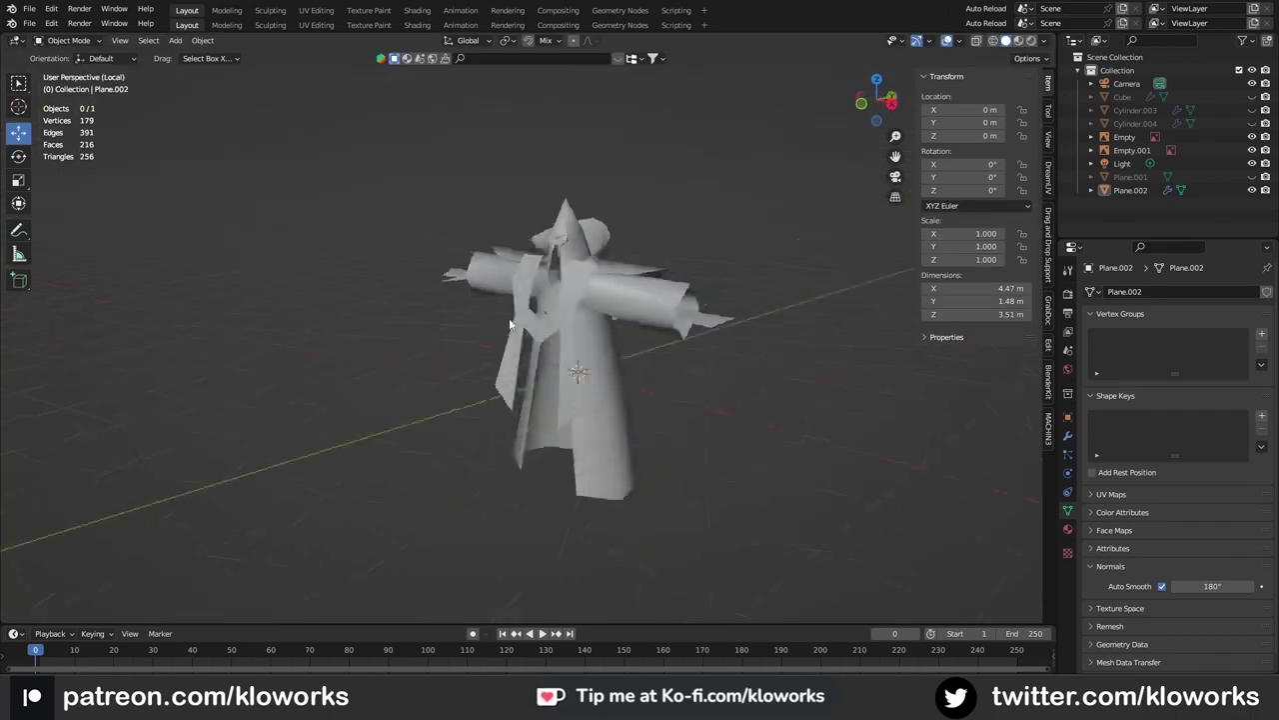
pyautogui.press('Tab')
pyautogui.moveTo(654, 481); pyautogui.dragTo(514, 548, button='middle')
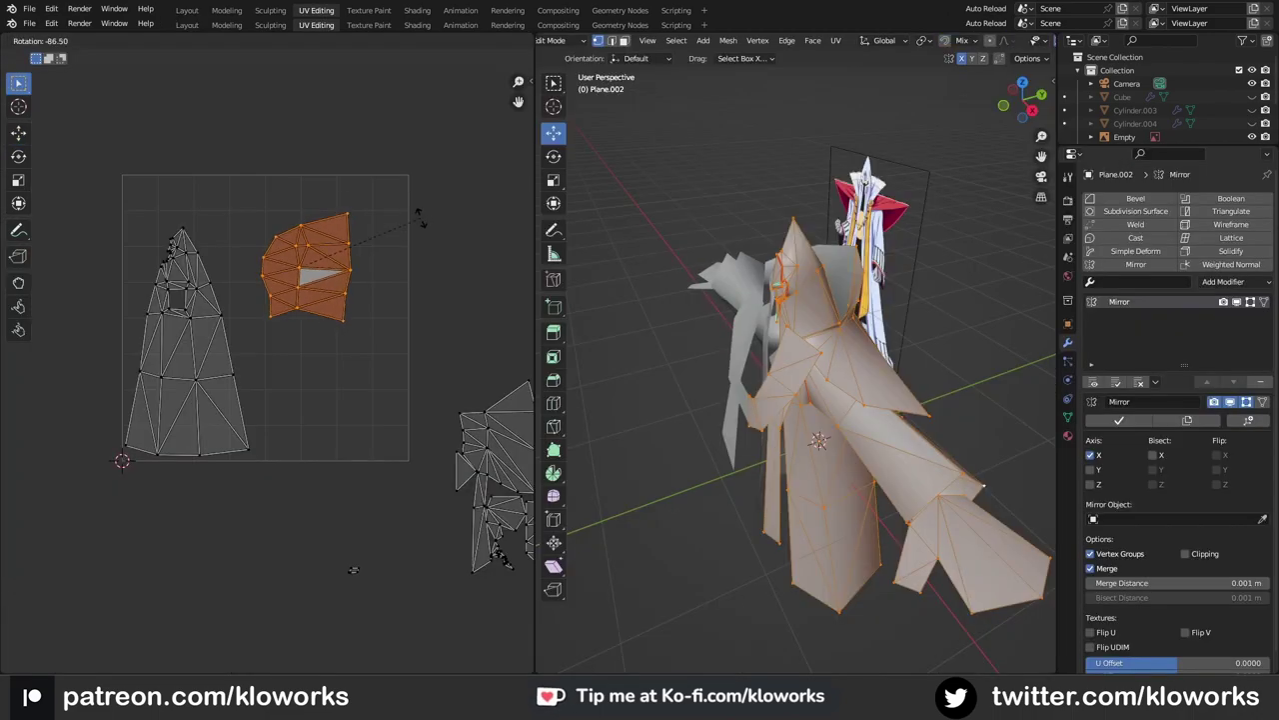
# Step: Confirm the island rotation and circle-select the island's bottom edge
pyautogui.click(421, 297)
pyautogui.scroll(2, 390, 319)
pyautogui.press('c')
pyautogui.click(363, 336)
pyautogui.press('Escape')
pyautogui.scroll(-3, 246, 194)
pyautogui.rightClick(404, 267)
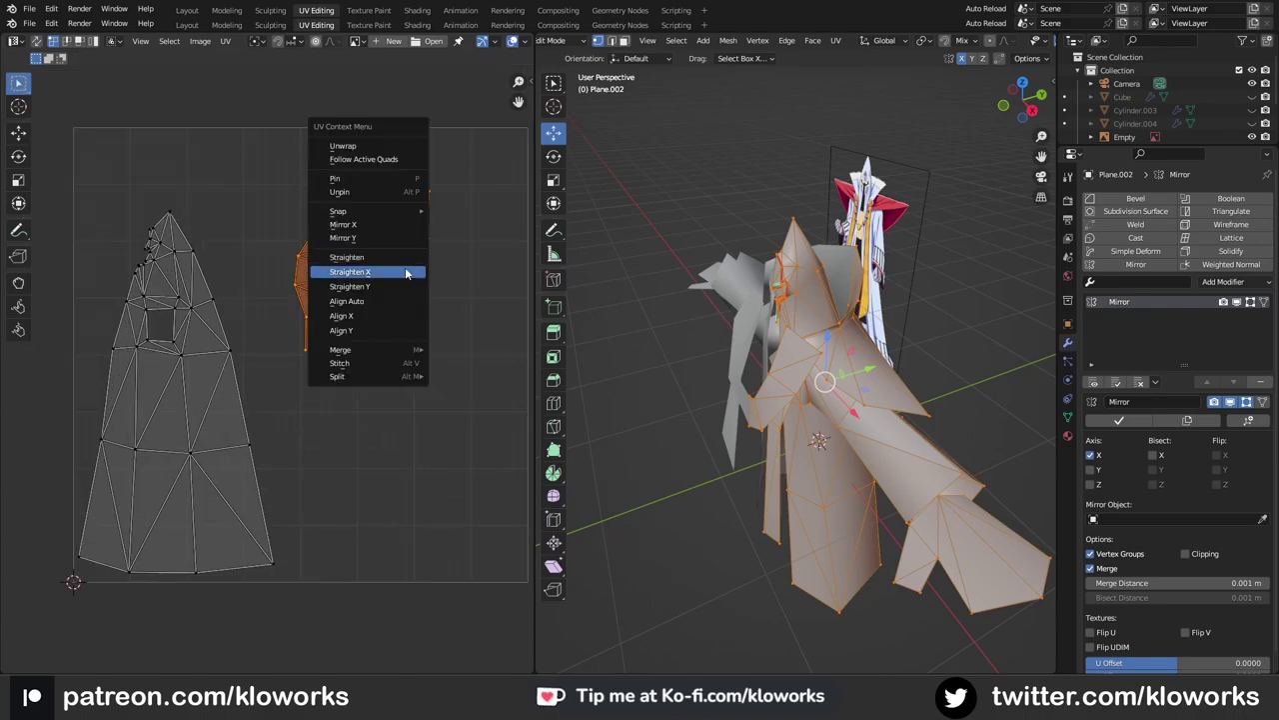
pyautogui.press('Escape')
# Step: Straighten the selected island edge vertically and resize the island
pyautogui.moveTo(819, 420)
pyautogui.mouseDown(button='middle')
pyautogui.moveTo(759, 325)
pyautogui.moveTo(806, 309)
pyautogui.mouseUp(button='middle')
pyautogui.click(340, 323)
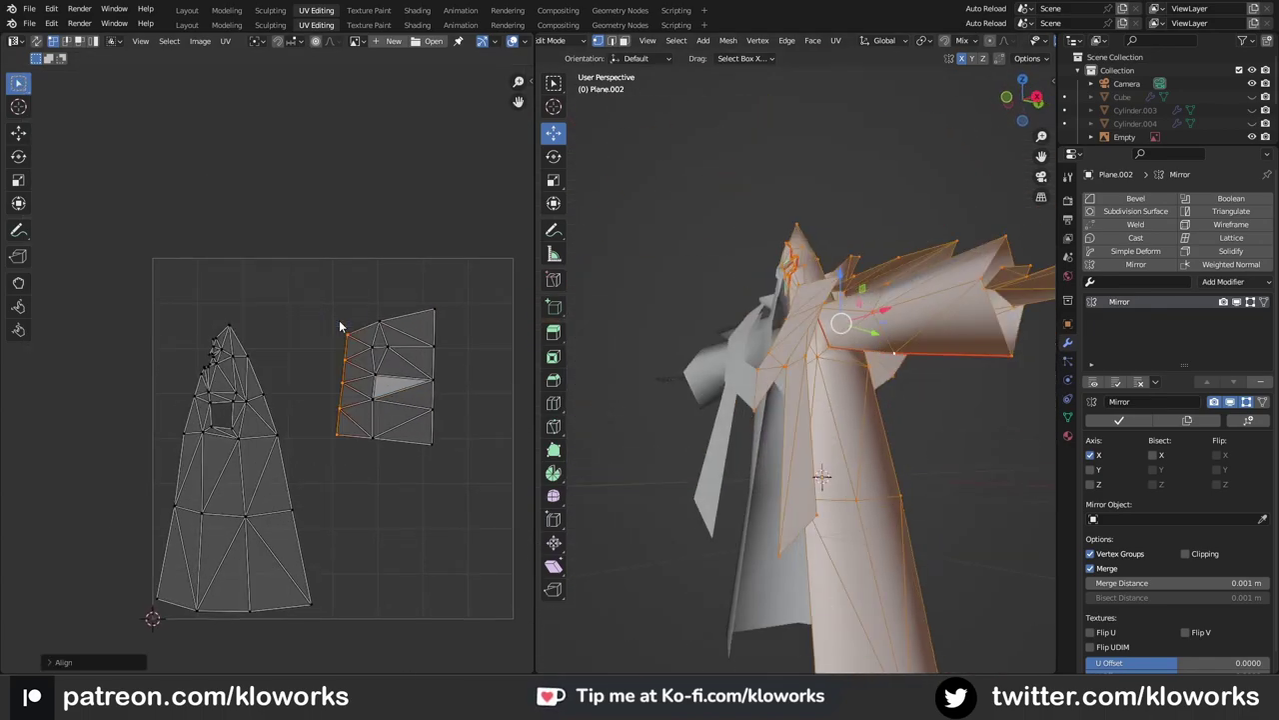
pyautogui.scroll(2, 384, 358)
pyautogui.press('s')
pyautogui.click(427, 364)
pyautogui.scroll(-2, 372, 315)
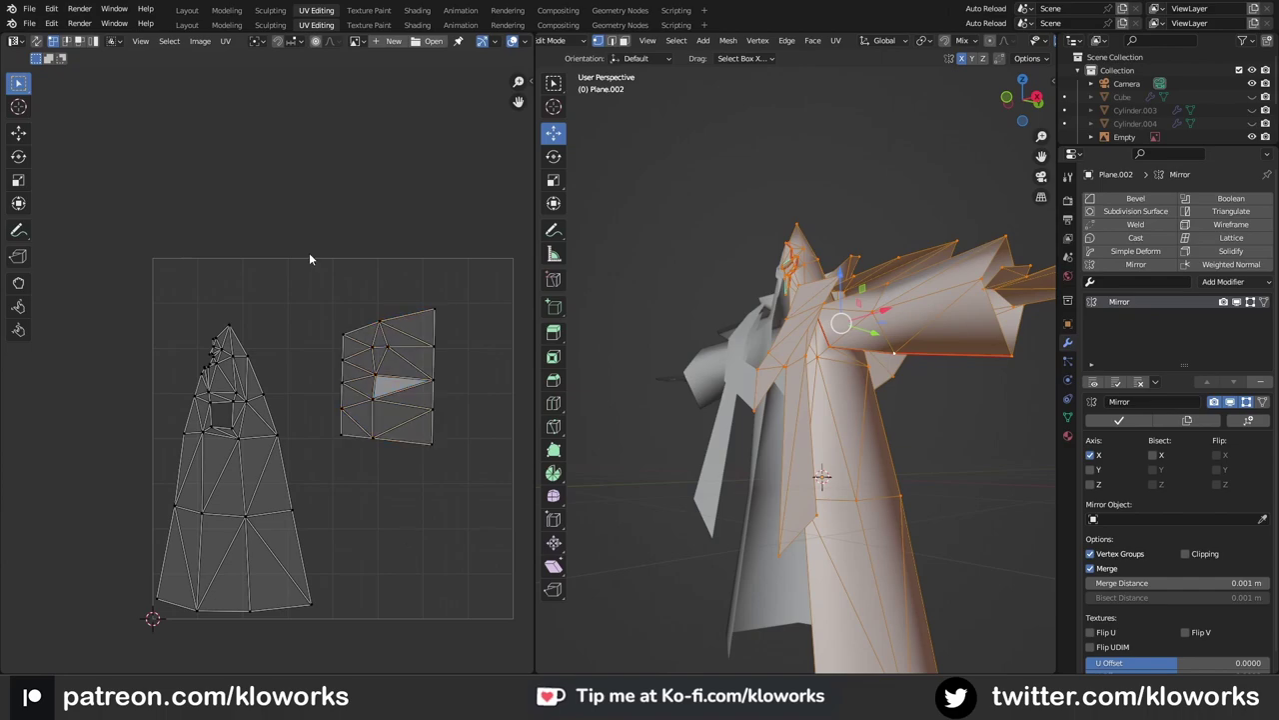
# Step: Re-unwrap the axe-shaped island from a selected edge and rotate it
pyautogui.moveTo(781, 452); pyautogui.dragTo(660, 460, button='middle')
pyautogui.scroll(2, 404, 505)
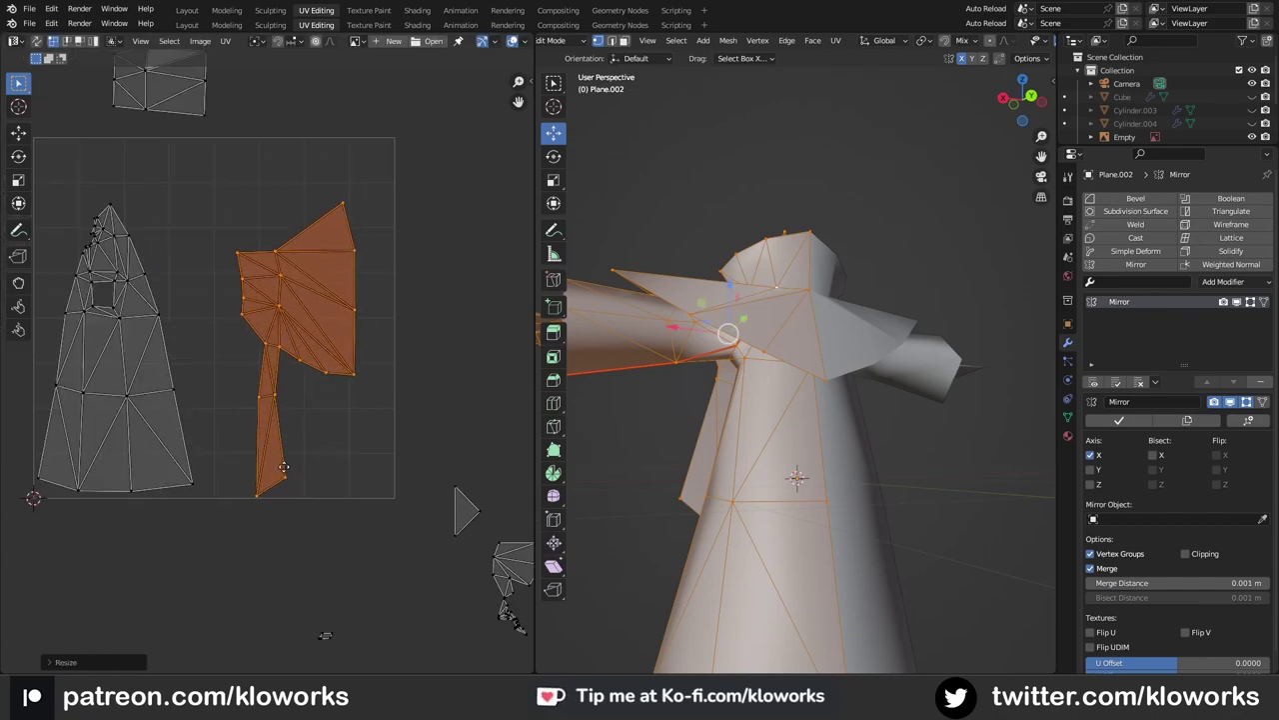
pyautogui.click(284, 467)
pyautogui.moveTo(294, 476); pyautogui.dragTo(378, 524, button='middle')
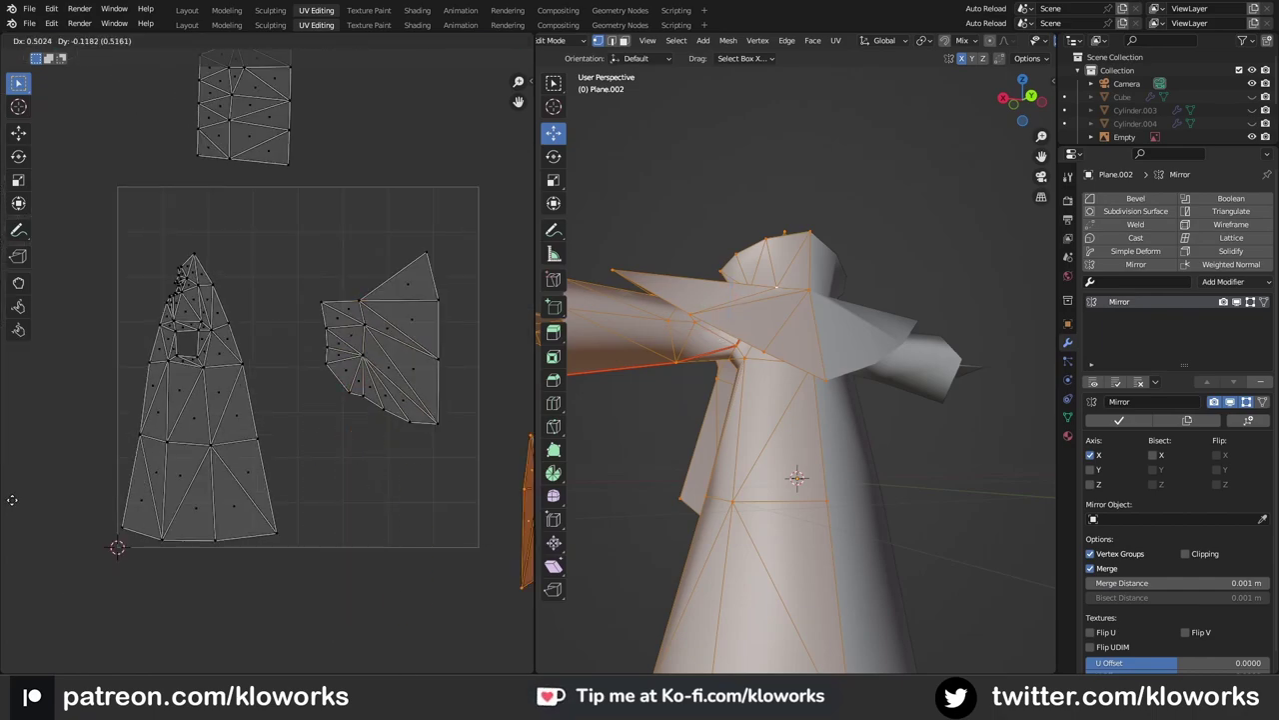
pyautogui.press('u')
pyautogui.click(405, 312)
pyautogui.press('r')
pyautogui.moveTo(440, 158); pyautogui.dragTo(395, 220, button='middle')
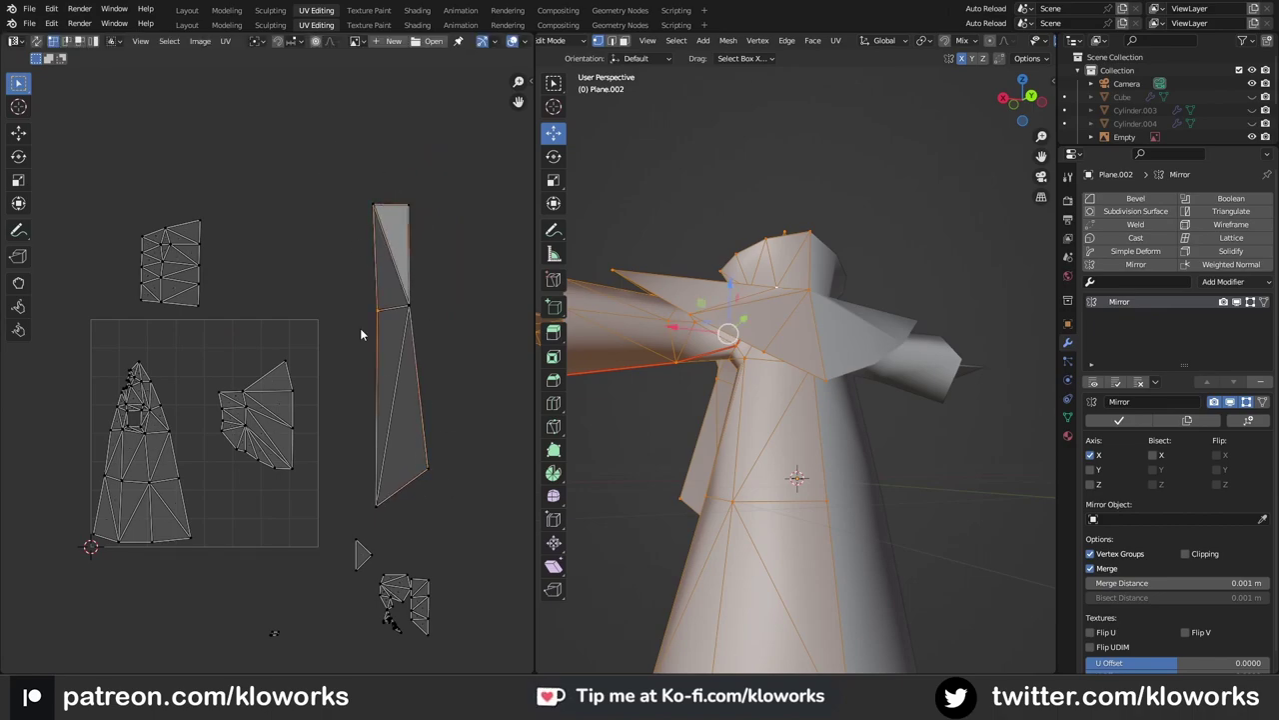
pyautogui.scroll(1, 362, 333)
# Step: Rotate and rescale the long jagged island
pyautogui.click(416, 456)
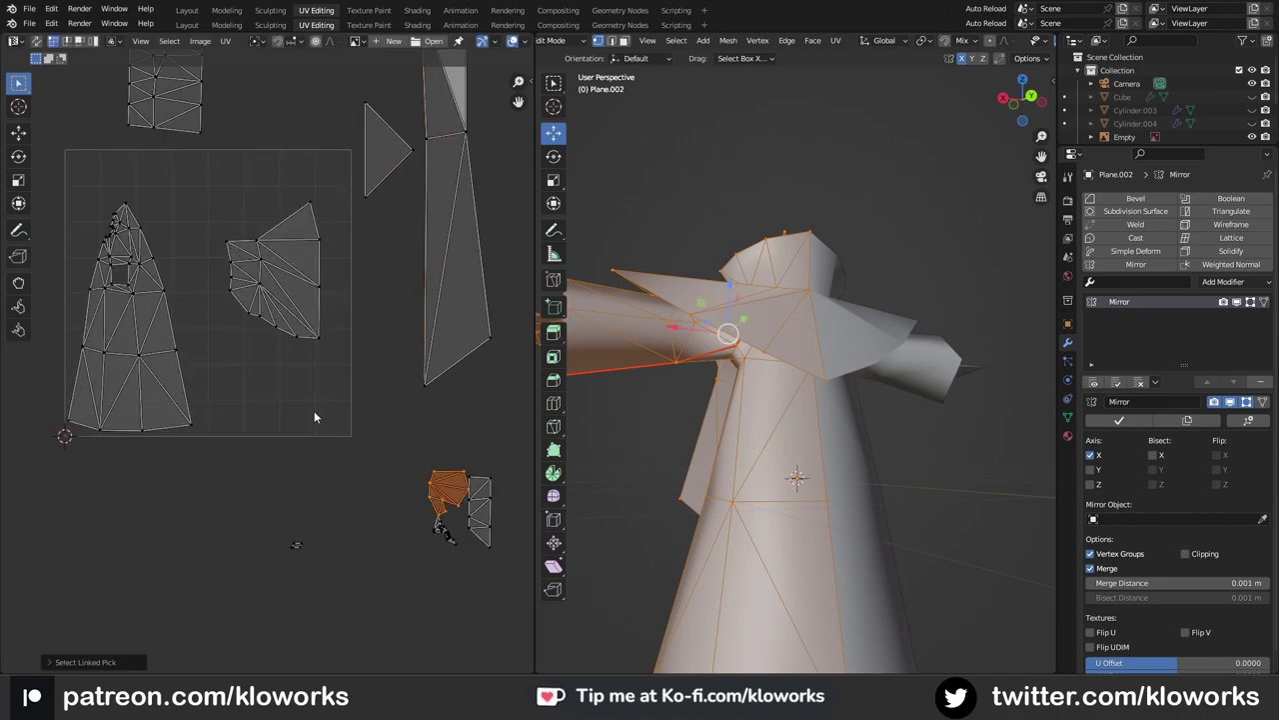
pyautogui.moveTo(360, 391); pyautogui.dragTo(292, 490, button='middle')
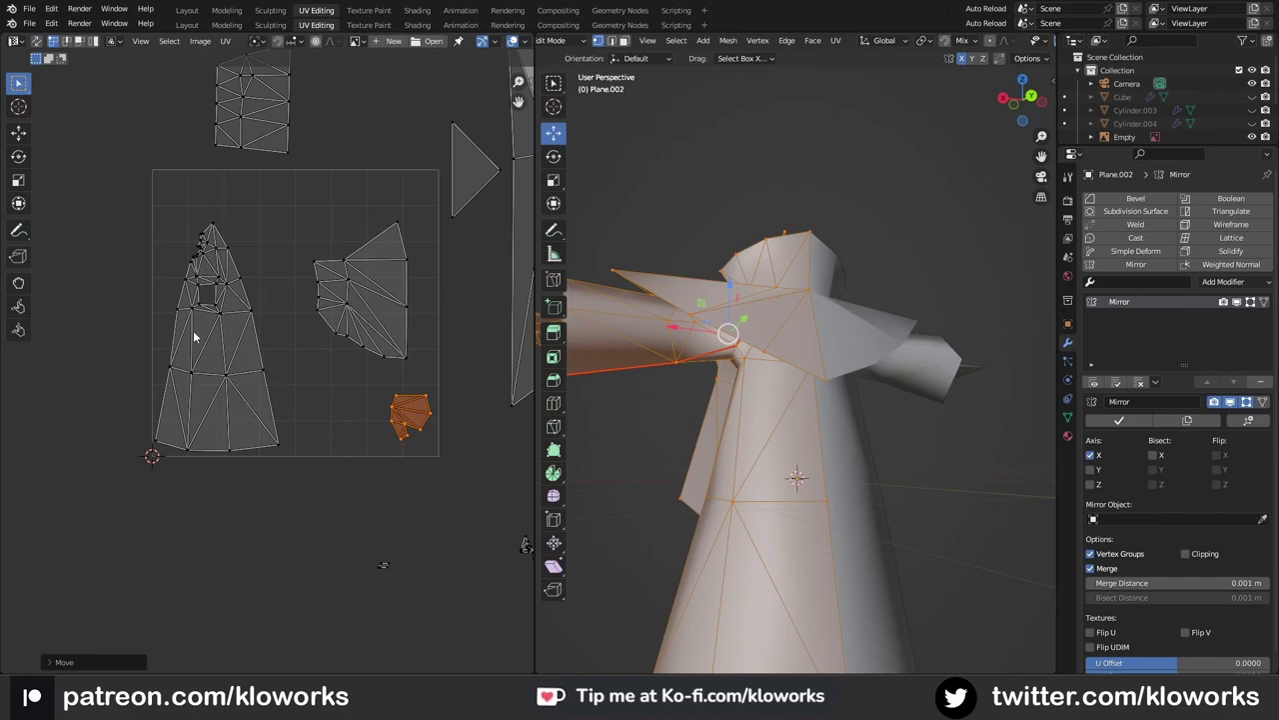
pyautogui.scroll(-1, 456, 509)
pyautogui.moveTo(457, 509); pyautogui.dragTo(370, 457, button='middle')
pyautogui.click(360, 455)
pyautogui.press('r')
pyautogui.click(380, 492)
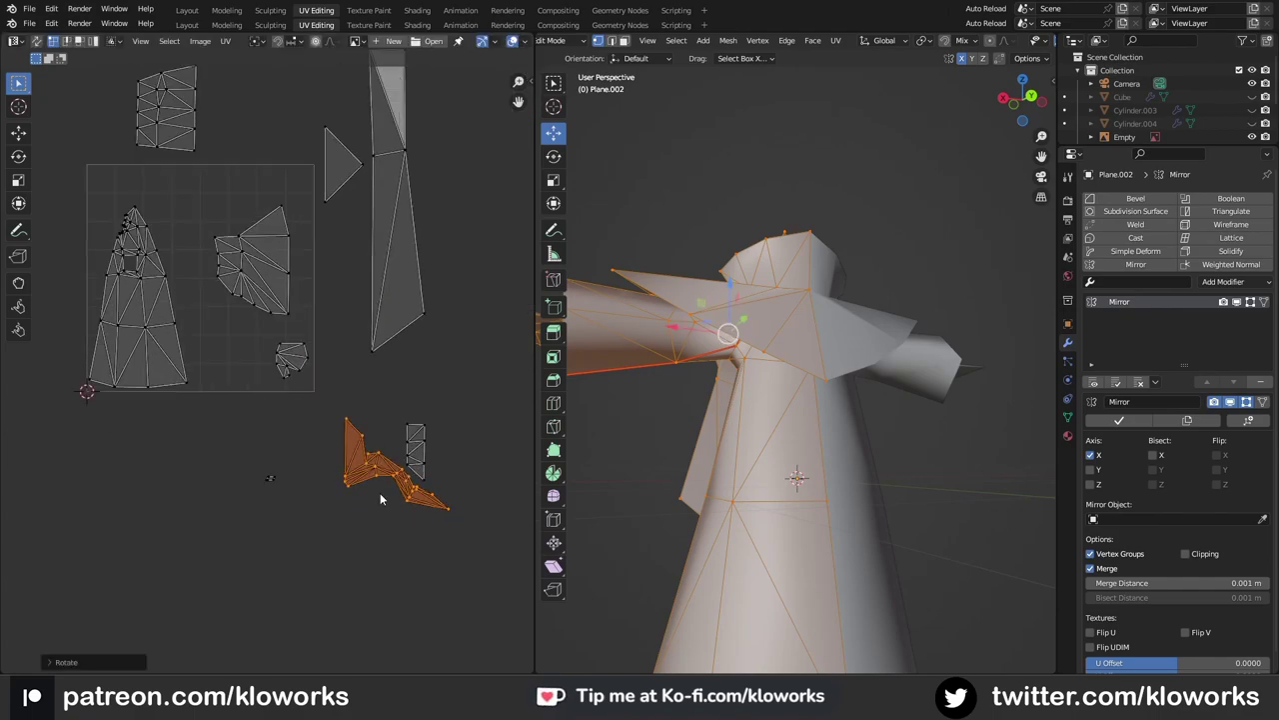
pyautogui.click(269, 478)
# Step: Re-unwrap the island, move it lower and turn it 180°
pyautogui.scroll(2, 268, 379)
pyautogui.press('g')
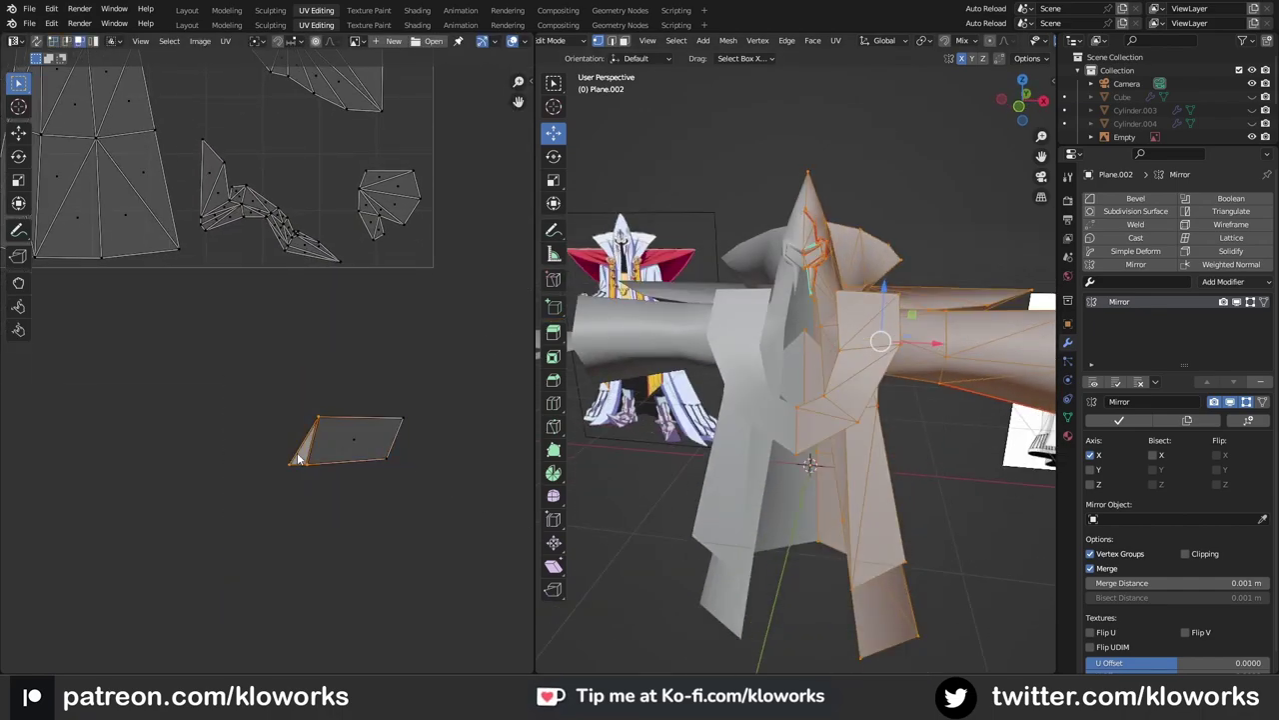
pyautogui.press('u')
pyautogui.scroll(-2, 345, 420)
pyautogui.press('g')
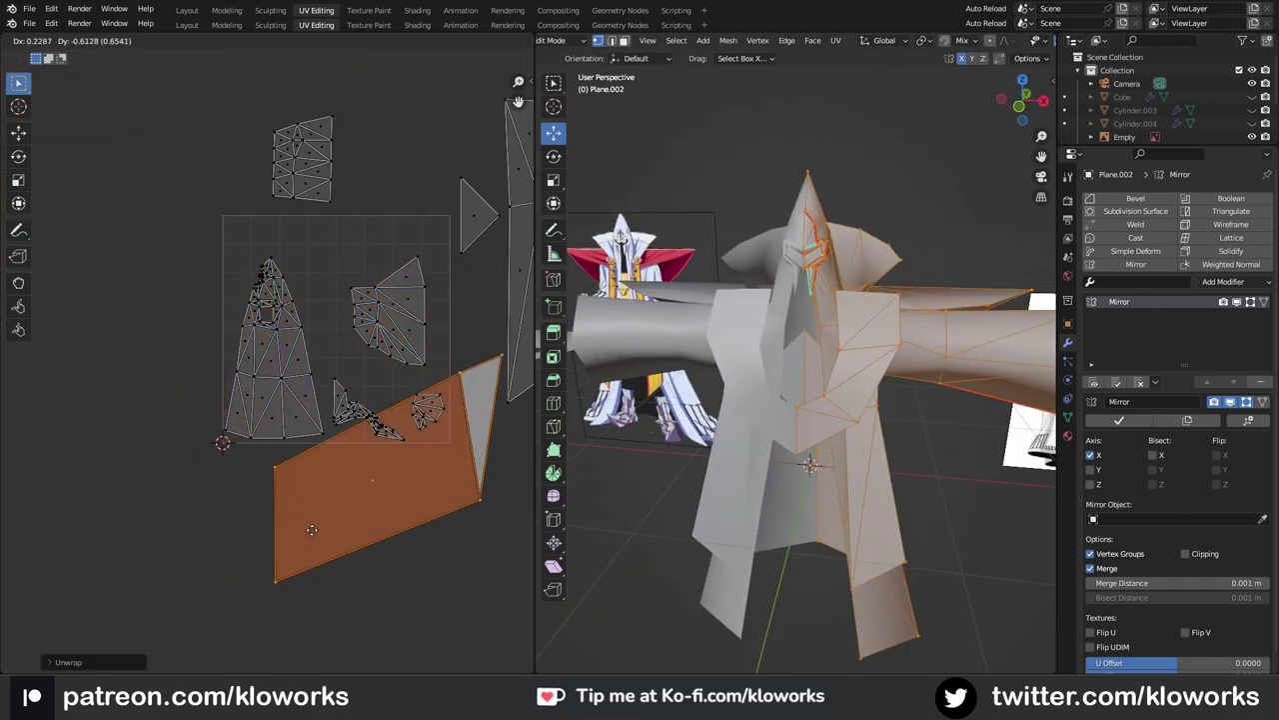
pyautogui.click(385, 540)
pyautogui.press('r')
pyautogui.click(230, 582)
# Step: Unwrap the whole mesh again and rotate the new UVs
pyautogui.hotkey('alt', 'a')
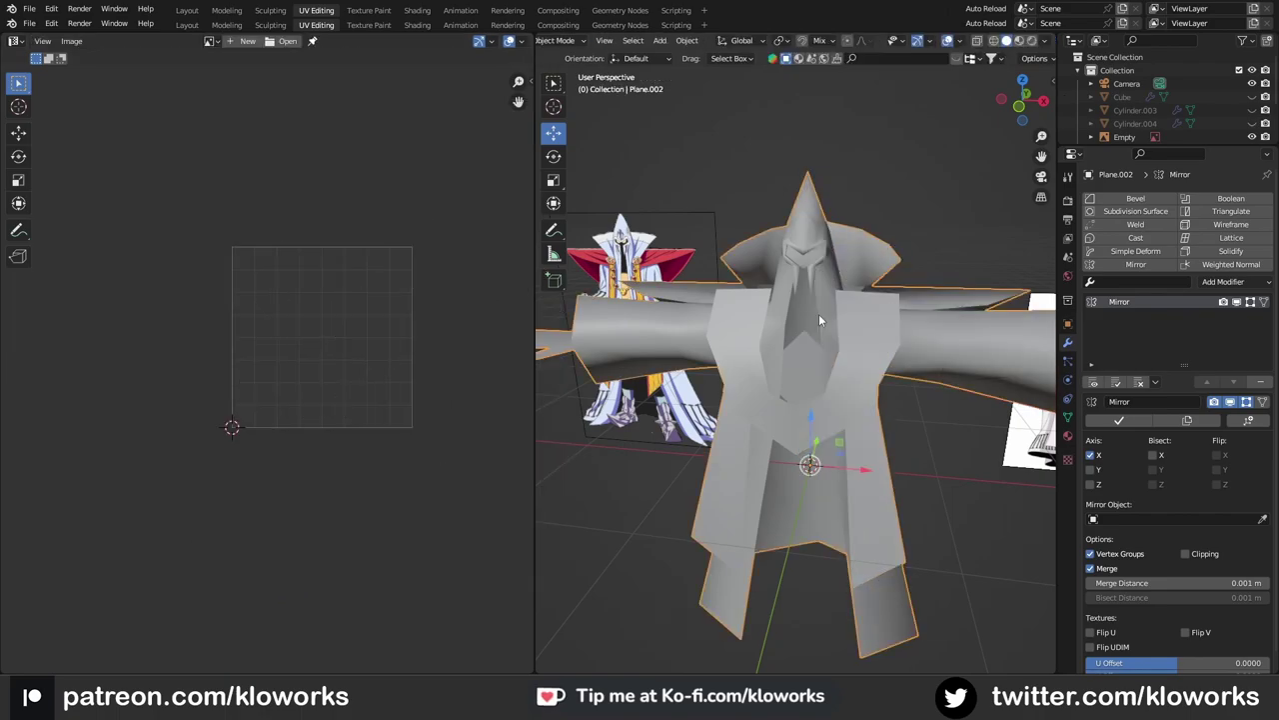
pyautogui.hotkey('ctrl', 'z')
pyautogui.press('a')
pyautogui.moveTo(182, 455); pyautogui.dragTo(475, 603)
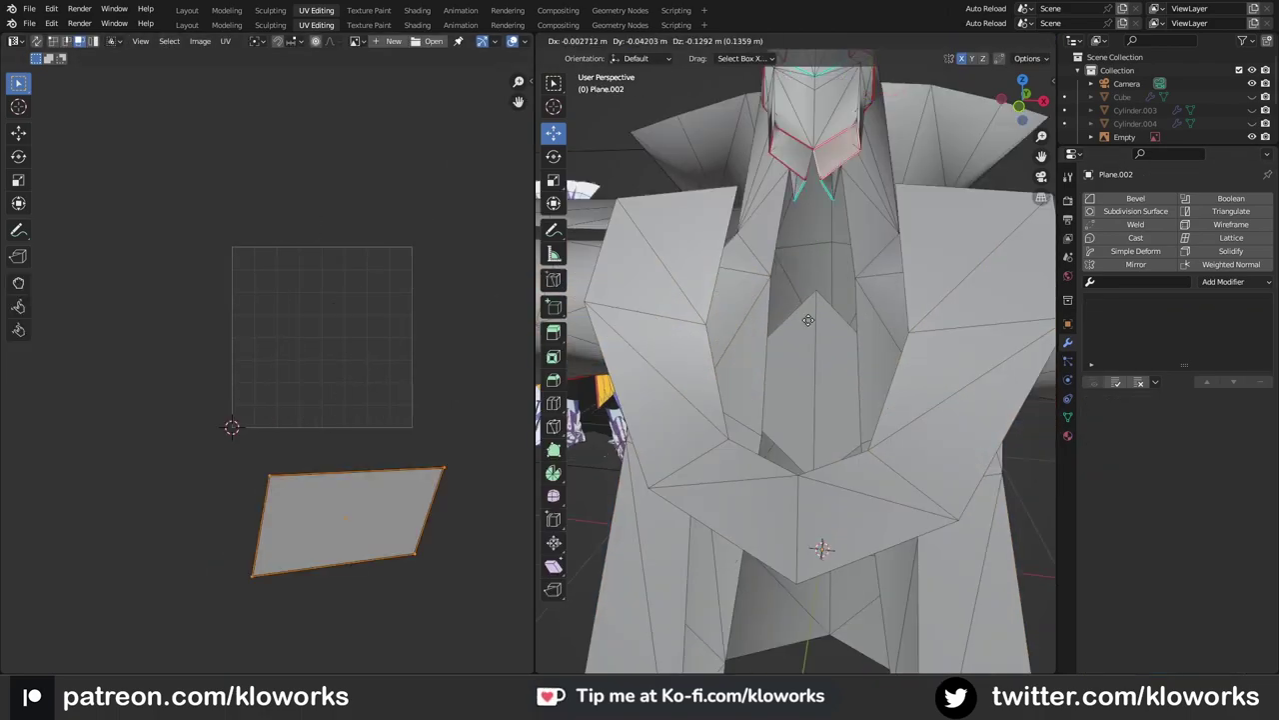
pyautogui.press('u')
pyautogui.press('r')
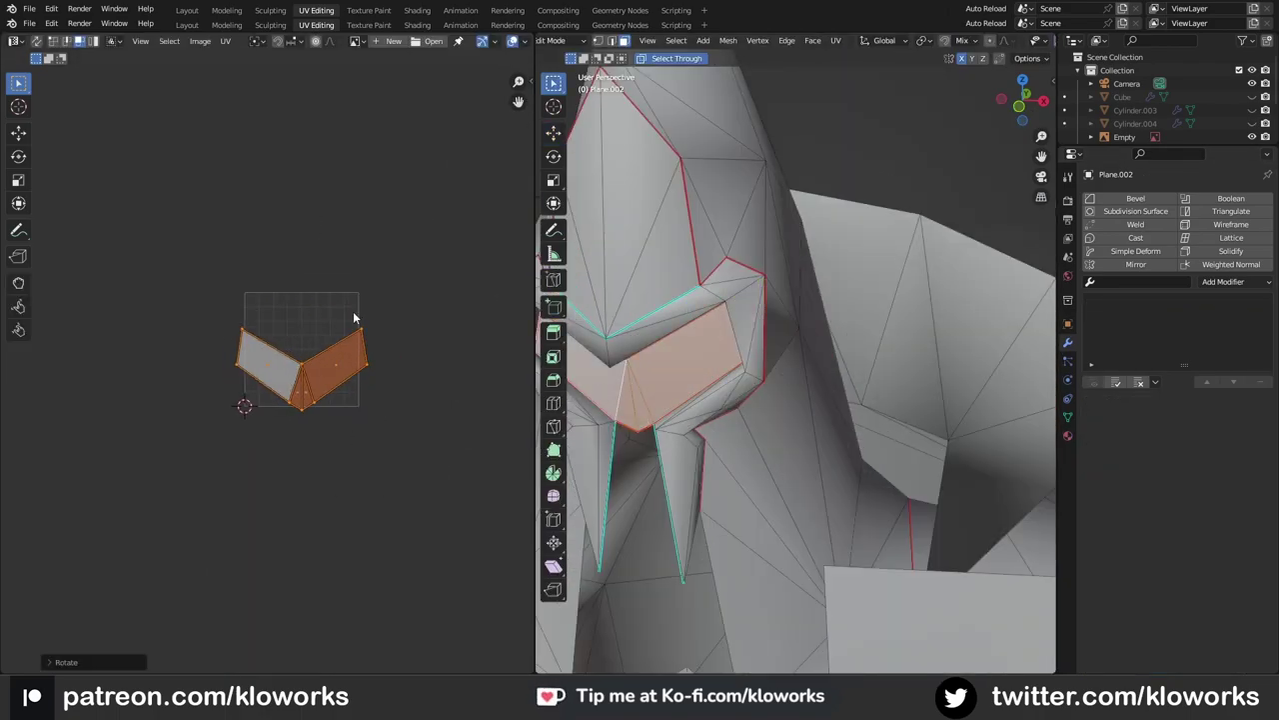
pyautogui.hotkey('ctrl', 'z')
pyautogui.press('a')
pyautogui.press('u')
pyautogui.press('r')
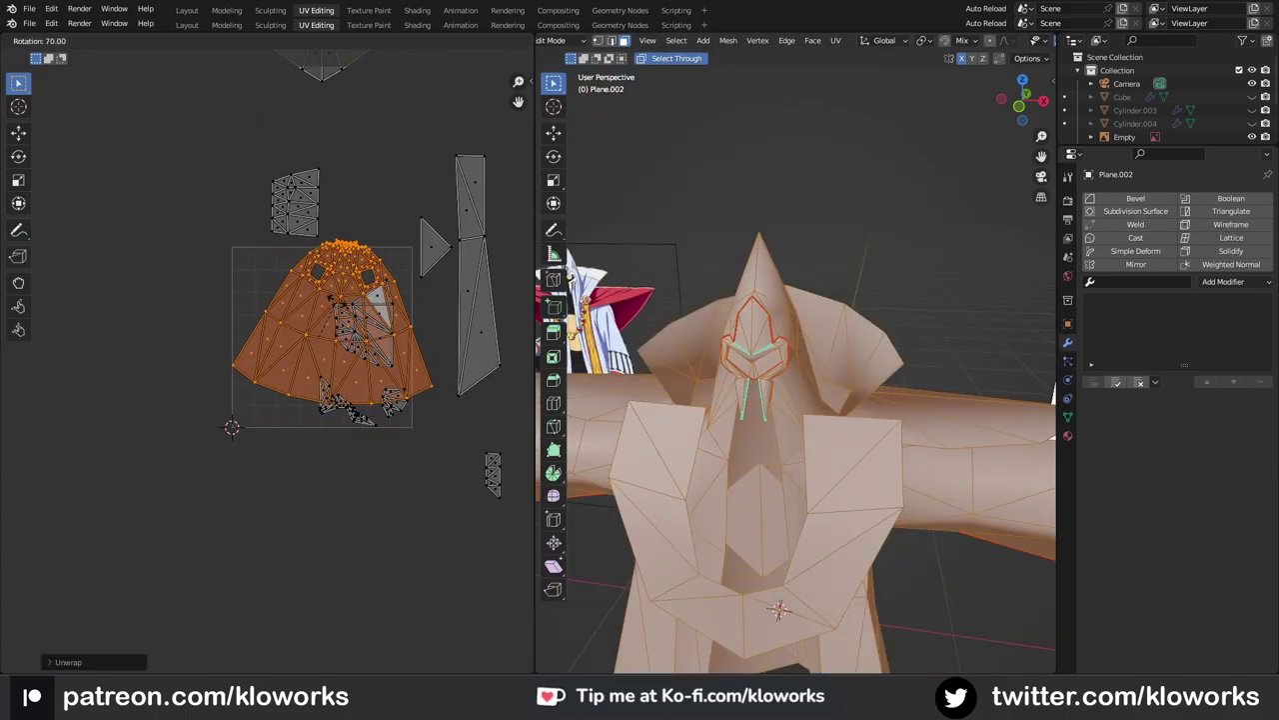
pyautogui.press('Return')
# Step: Box-select the left half of the hood island
pyautogui.scroll(2, 364, 298)
pyautogui.scroll(2, 363, 298)
pyautogui.scroll(-4, 364, 298)
pyautogui.hotkey('alt', 'a')
pyautogui.moveTo(69, 234); pyautogui.dragTo(288, 638)
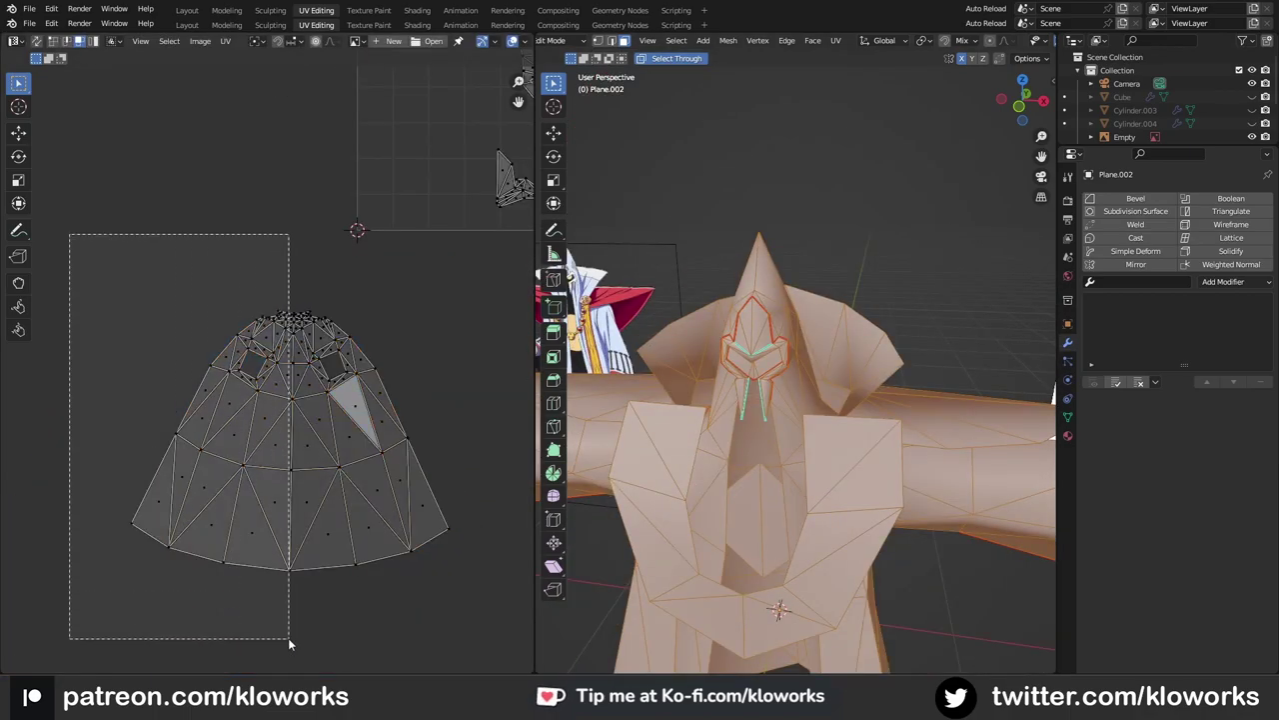
pyautogui.scroll(5, 277, 284)
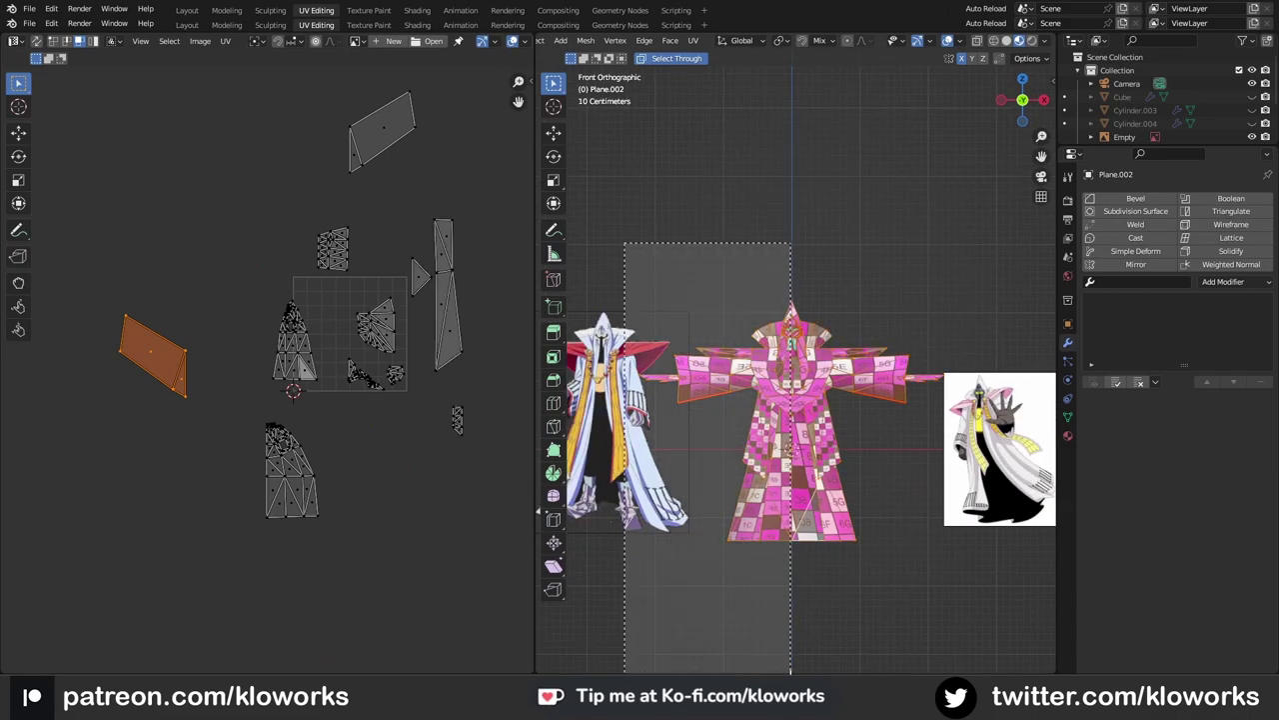
# Step: Average all islands' relative scale, then try and undo shrinking them
pyautogui.press('a')
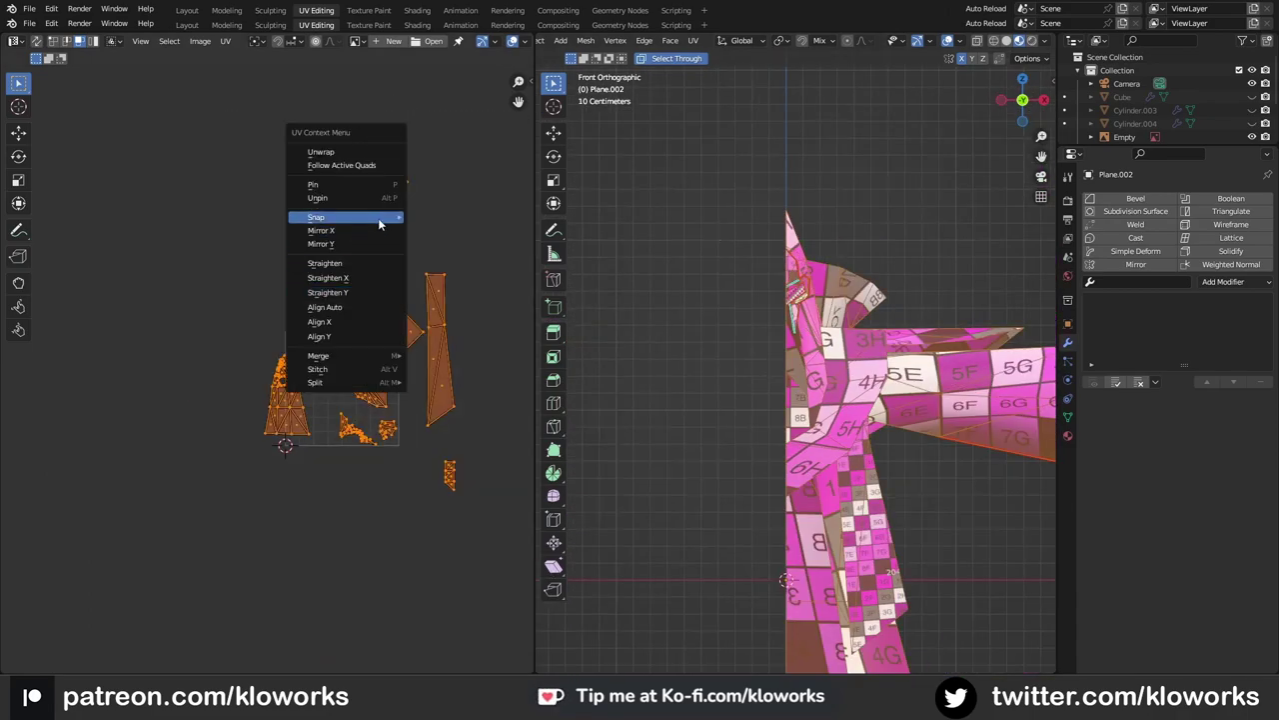
pyautogui.click(226, 40)
pyautogui.click(285, 275)
pyautogui.press('s')
pyautogui.scroll(4, 318, 350)
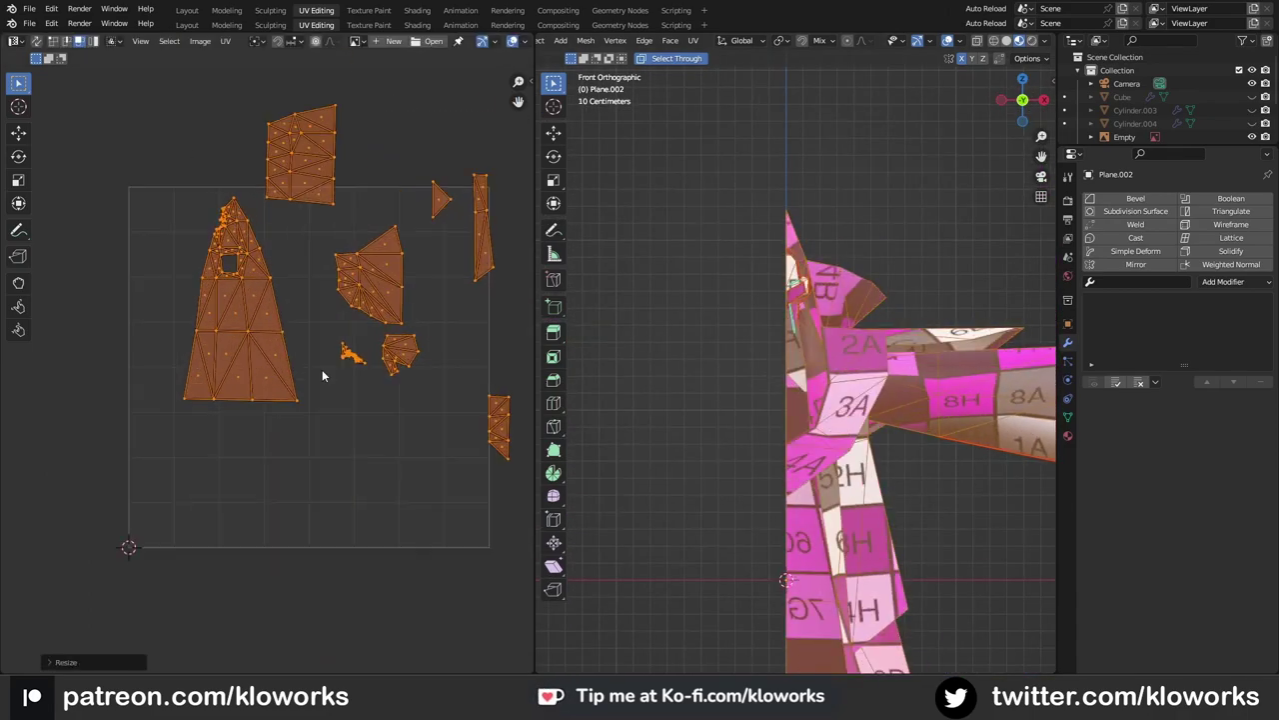
pyautogui.click(314, 412)
pyautogui.hotkey('ctrl', 'z')
pyautogui.hotkey('ctrl', 'z')
# Step: Rotate the hood's bottom edge and move the upper island into position
pyautogui.press('r')
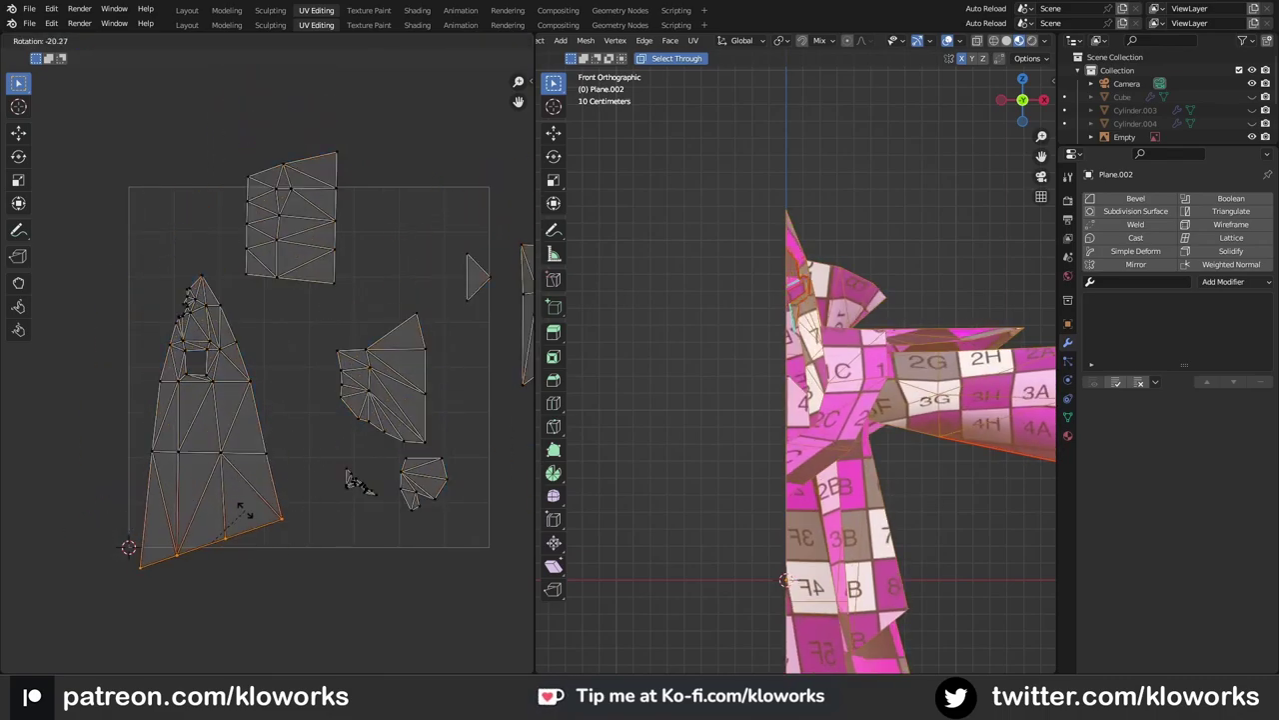
pyautogui.press('w')
pyautogui.press('l')
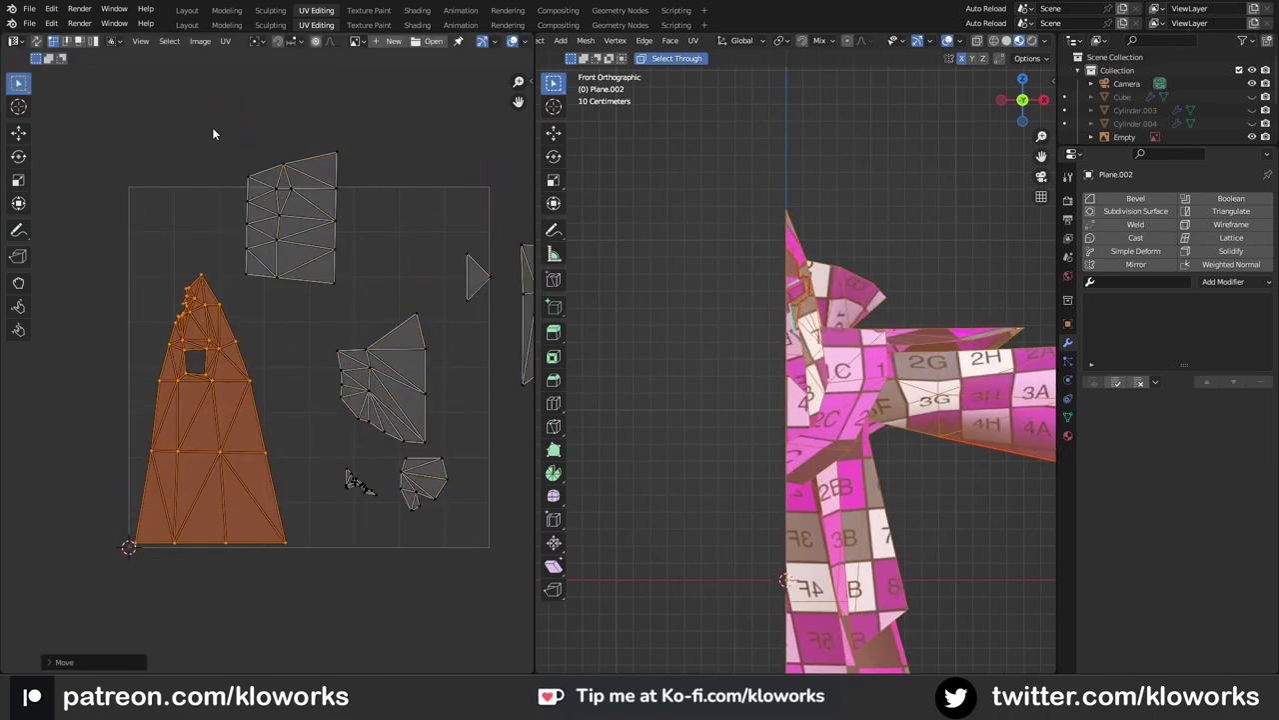
pyautogui.click(290, 215)
pyautogui.press('g')
pyautogui.press('g')
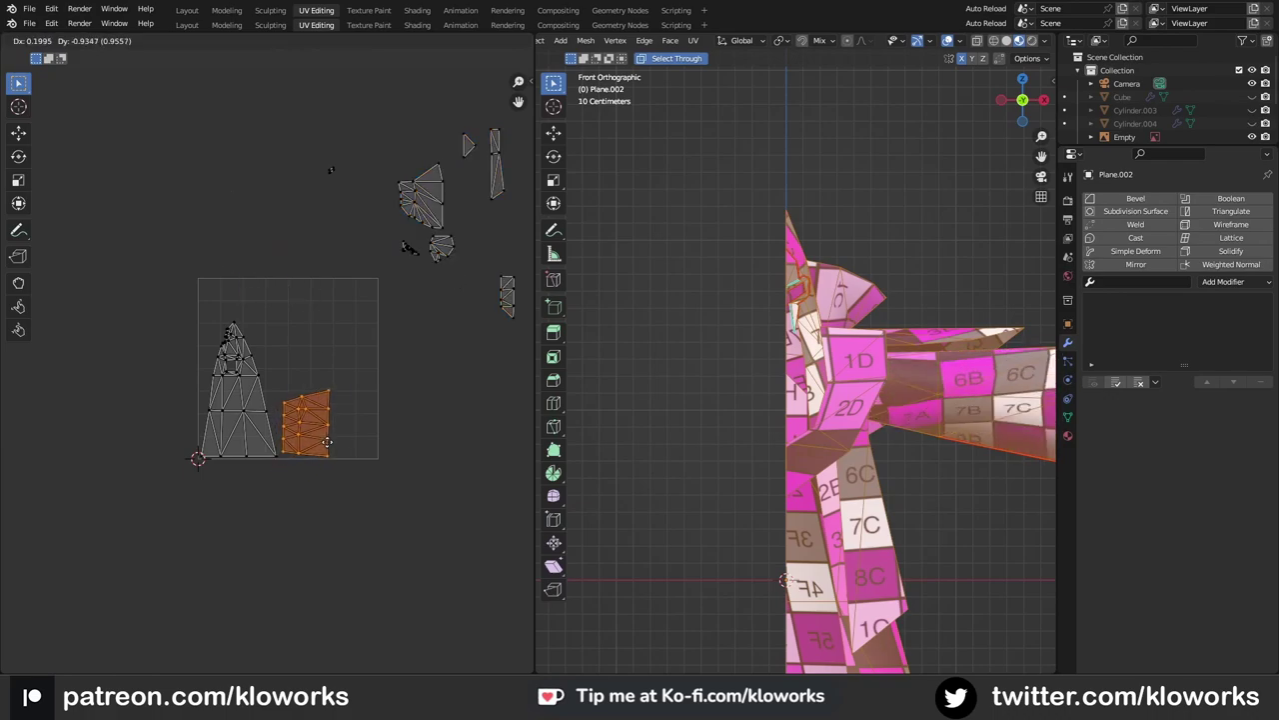
pyautogui.click(327, 441)
# Step: Average all islands' scale and pack them into the UV square
pyautogui.press('a')
pyautogui.click(169, 41)
pyautogui.click(262, 277)
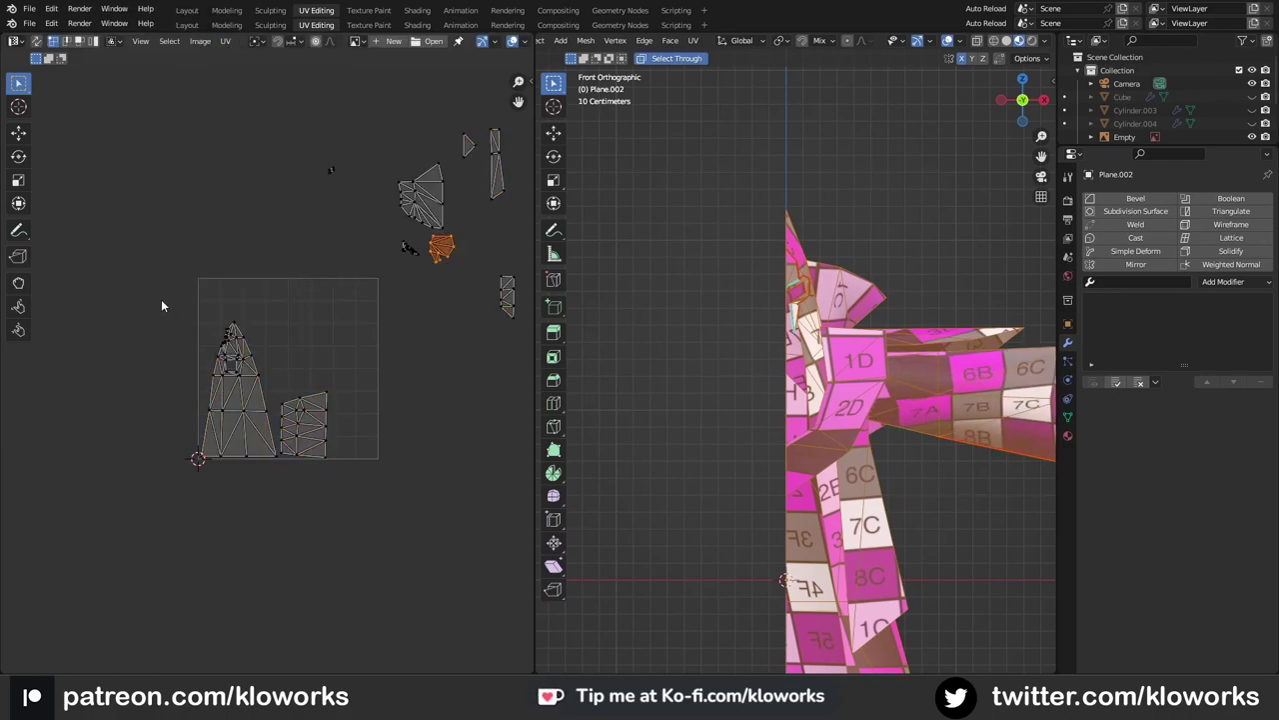
pyautogui.click(225, 41)
# Step: Rotate and scale the small fan-shaped island
pyautogui.click(290, 250)
pyautogui.scroll(3, 300, 350)
pyautogui.press('r')
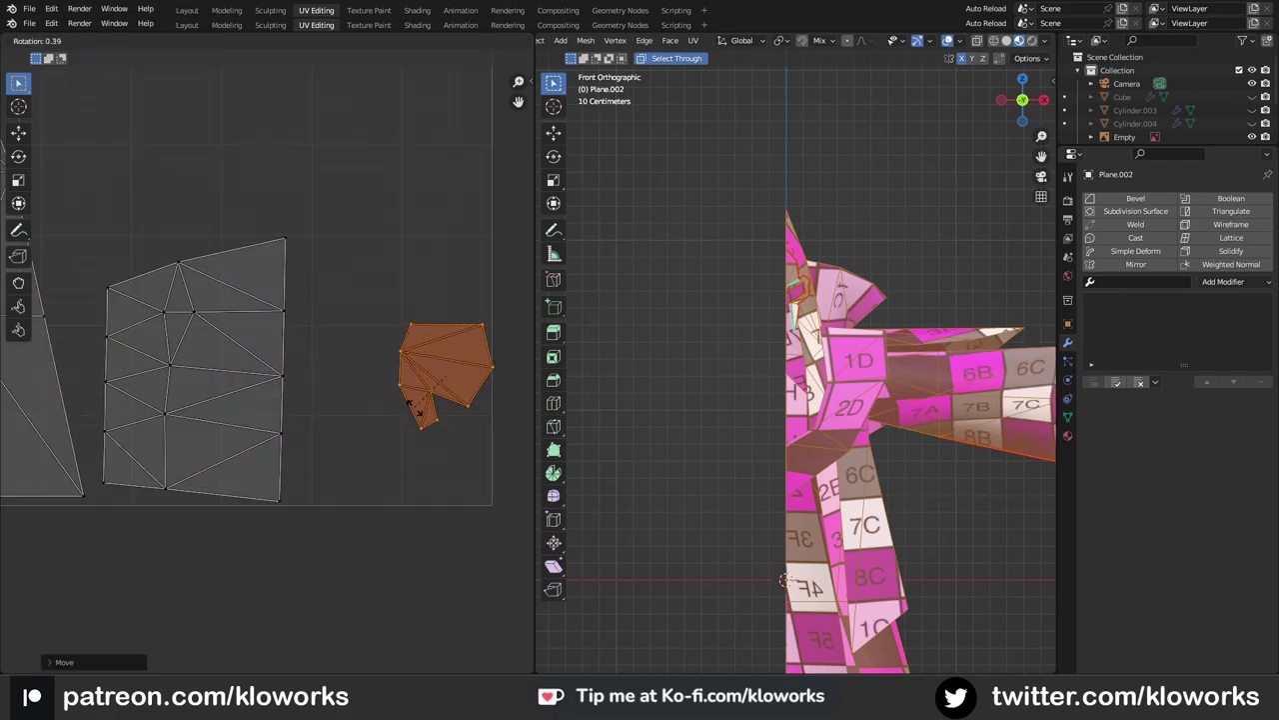
pyautogui.click(419, 408)
pyautogui.scroll(-2, 450, 390)
pyautogui.press('s')
pyautogui.click(428, 386)
pyautogui.scroll(2, 258, 338)
# Step: Shrink the small island and move it into place
pyautogui.moveTo(262, 278); pyautogui.dragTo(309, 485)
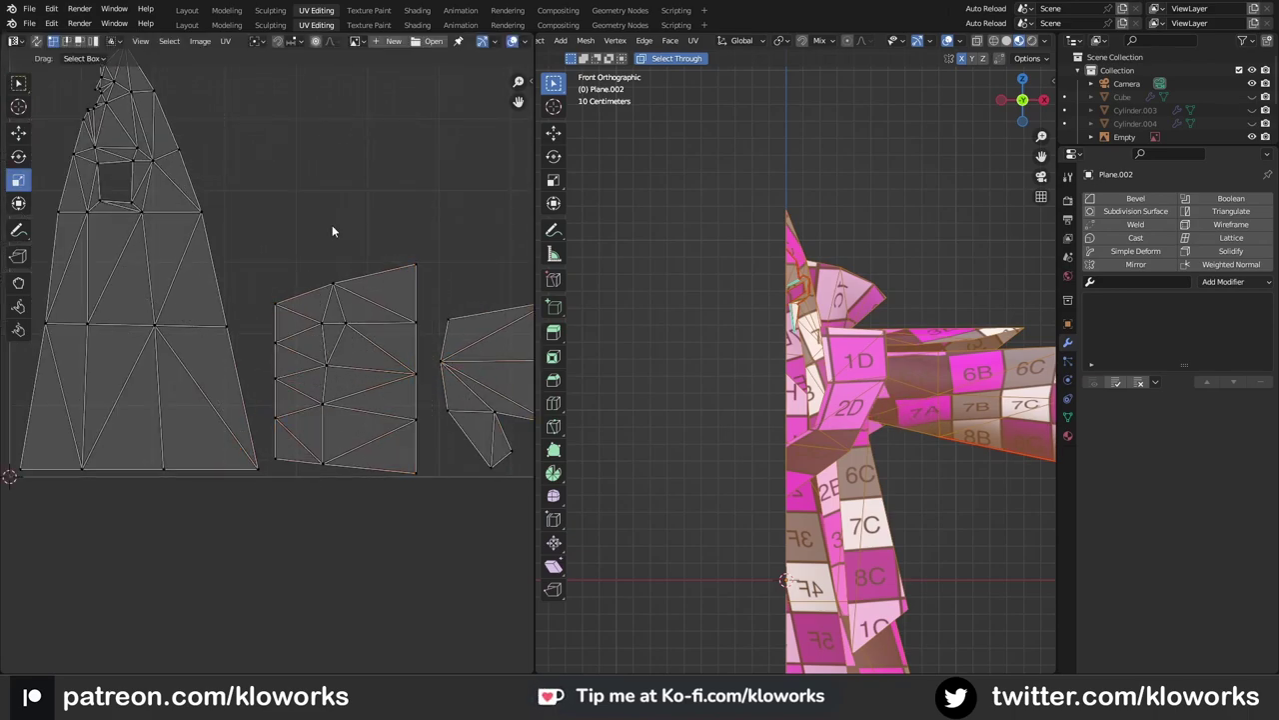
pyautogui.scroll(-4, 332, 231)
pyautogui.scroll(2, 400, 380)
pyautogui.click(426, 355)
pyautogui.click(300, 297)
pyautogui.moveTo(300, 296)
pyautogui.mouseDown(button='middle')
pyautogui.moveTo(446, 271)
pyautogui.moveTo(323, 307)
pyautogui.mouseUp(button='middle')
pyautogui.click(447, 271)
pyautogui.click(503, 253)
# Step: Select only the small triangular UV piece and scale it down
pyautogui.scroll(6, 405, 405)
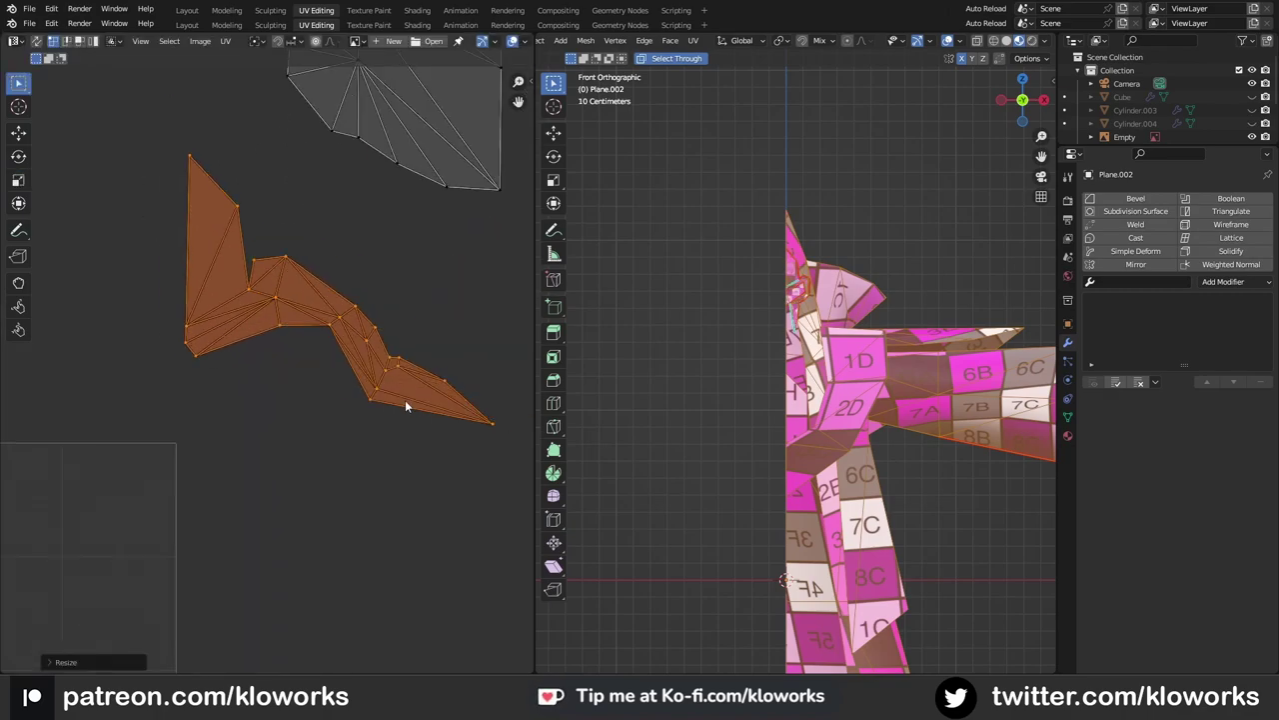
pyautogui.scroll(-3, 267, 208)
pyautogui.click(245, 287)
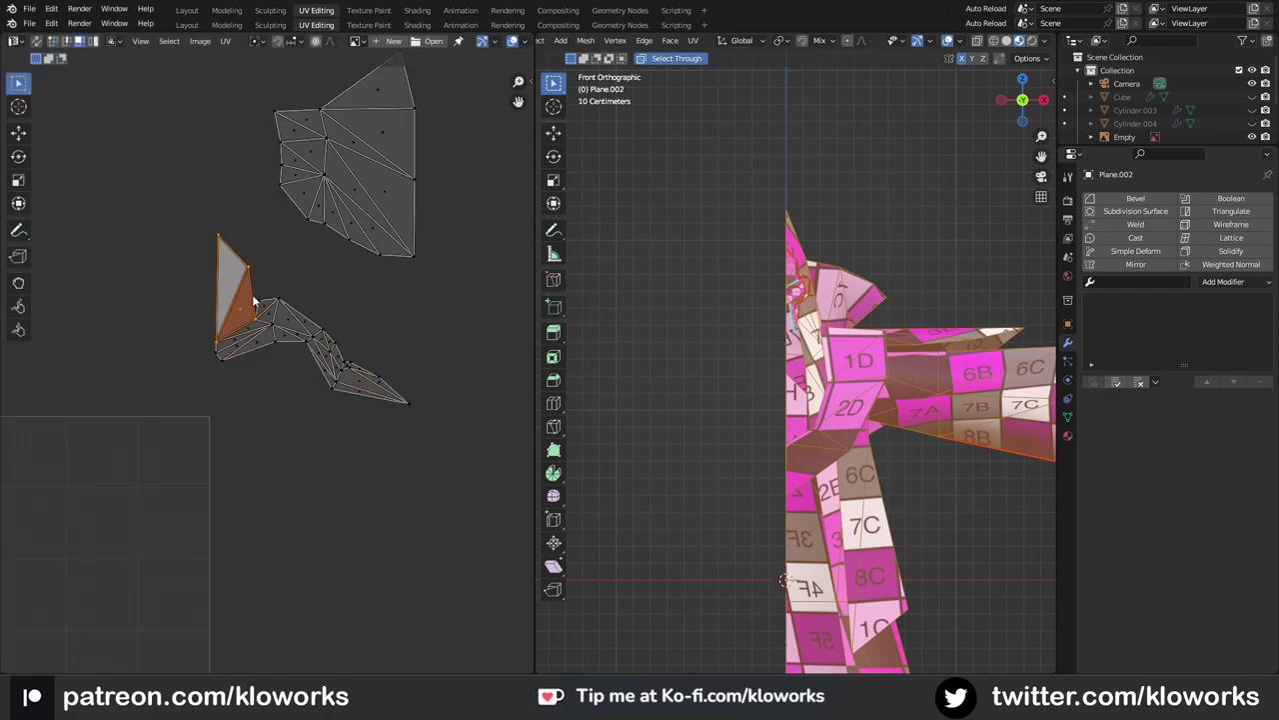
pyautogui.press('s')
pyautogui.click(420, 253)
pyautogui.scroll(-3, 420, 253)
pyautogui.press('s')
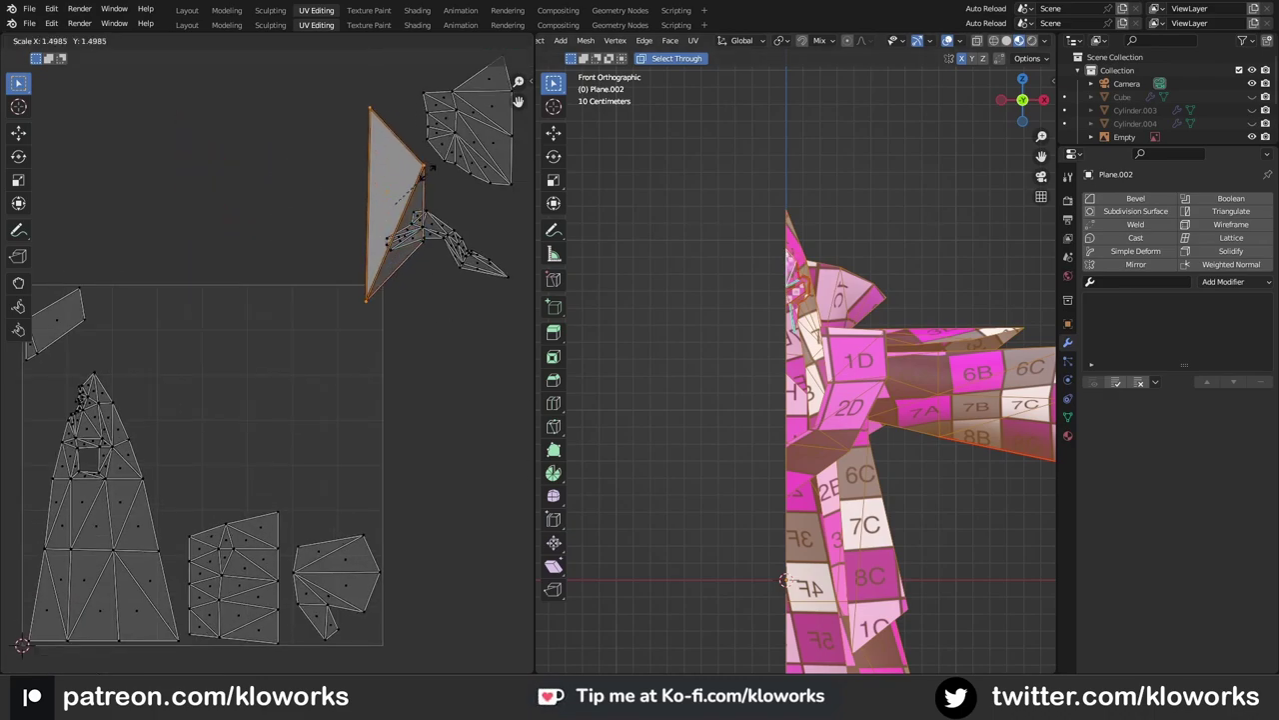
pyautogui.click(402, 215)
pyautogui.scroll(2, 380, 291)
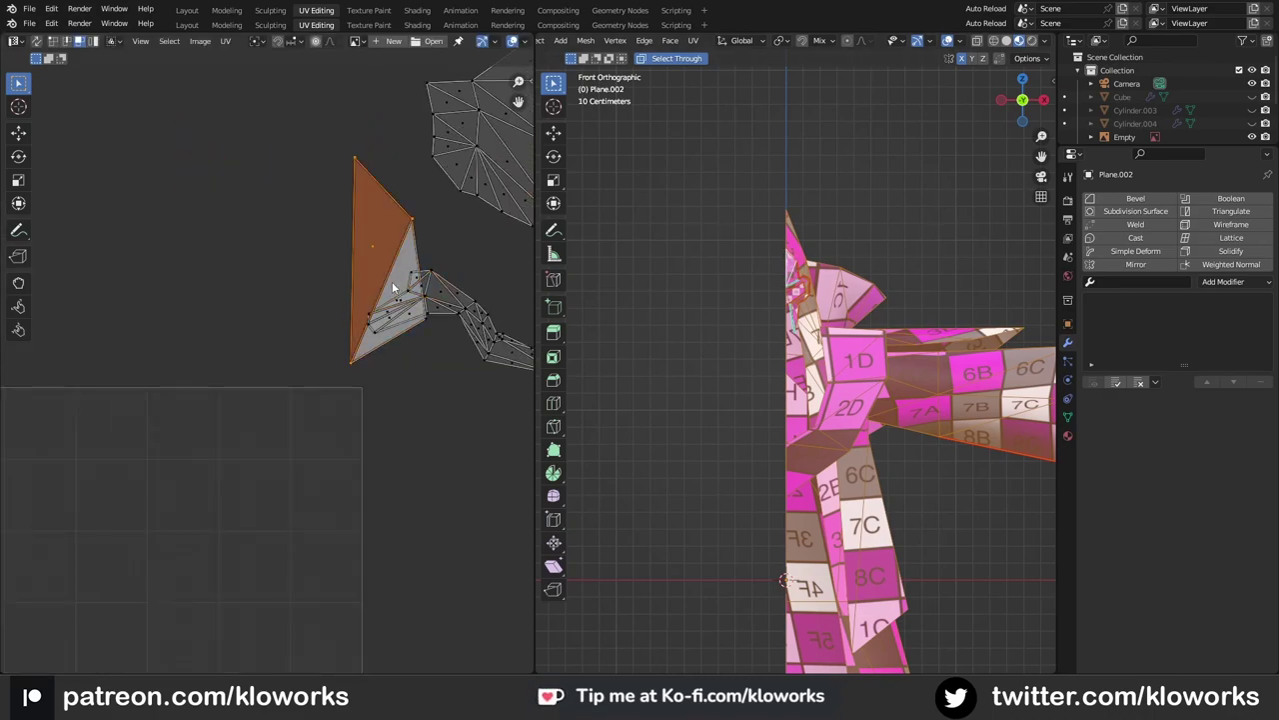
pyautogui.press('s')
pyautogui.scroll(-3, 309, 297)
pyautogui.click(341, 366)
# Step: Re-unwrap the selected sleeve faces and rotate the island level
pyautogui.press('g')
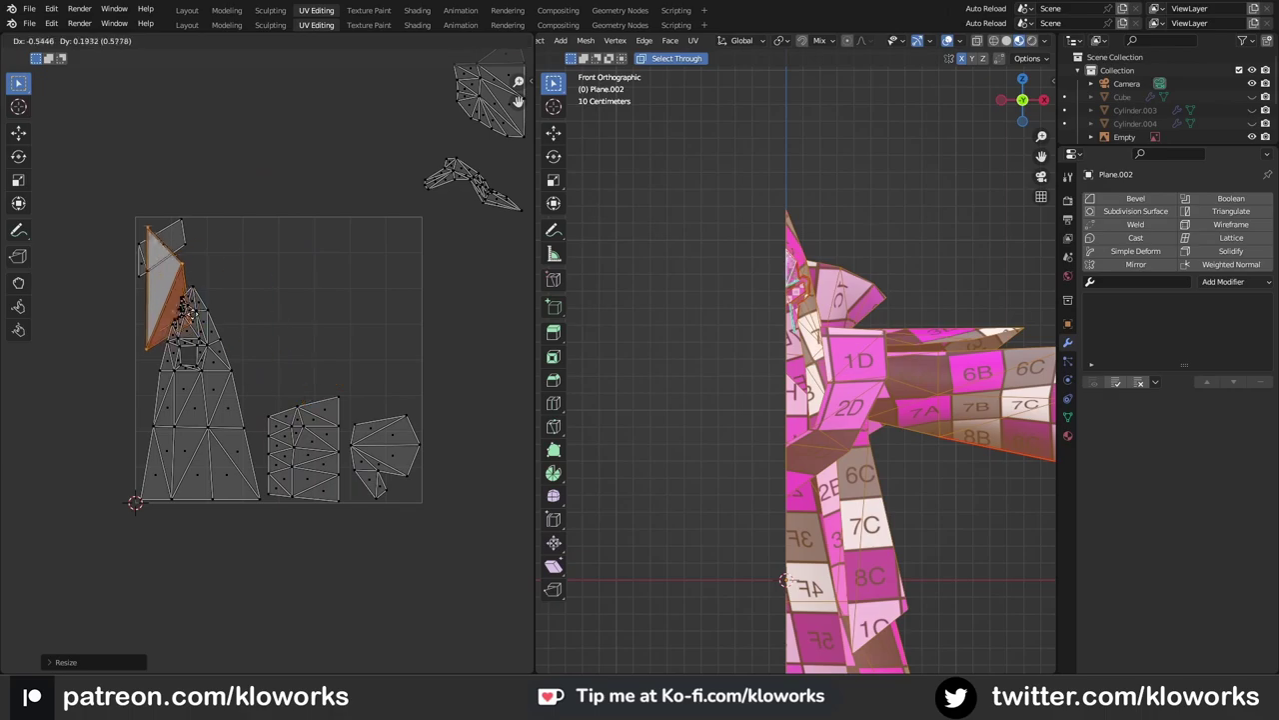
pyautogui.rightClick(370, 275)
pyautogui.click(370, 293)
pyautogui.press('r')
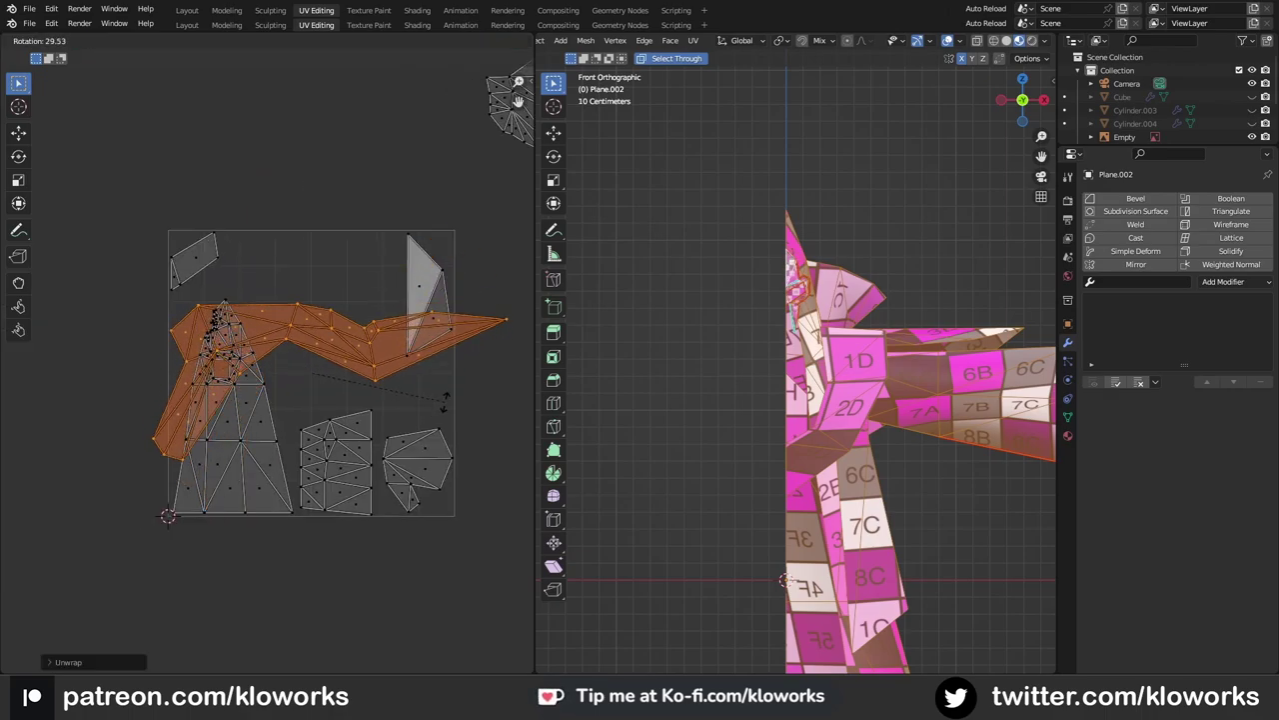
pyautogui.moveTo(800, 399)
pyautogui.mouseDown(button='middle')
pyautogui.moveTo(842, 437)
pyautogui.moveTo(868, 262)
pyautogui.mouseUp(button='middle')
# Step: Show all islands, move the sleeve island out and select the long sliver
pyautogui.scroll(3, 843, 436)
pyautogui.click(868, 262)
pyautogui.press('a')
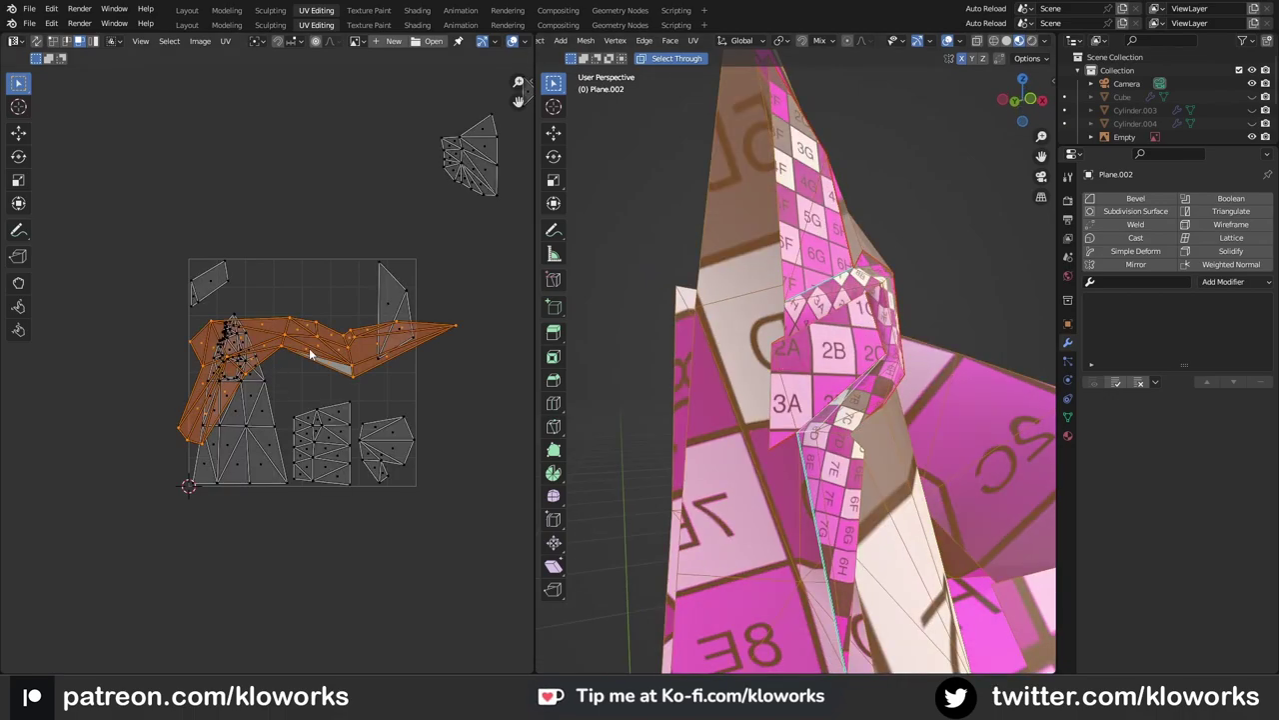
pyautogui.press('g')
pyautogui.click(247, 320)
pyautogui.moveTo(699, 400)
pyautogui.mouseDown(button='middle')
pyautogui.moveTo(817, 451)
pyautogui.moveTo(829, 440)
pyautogui.mouseUp(button='middle')
pyautogui.keyDown('shift'); pyautogui.click(331, 257); pyautogui.keyUp('shift')
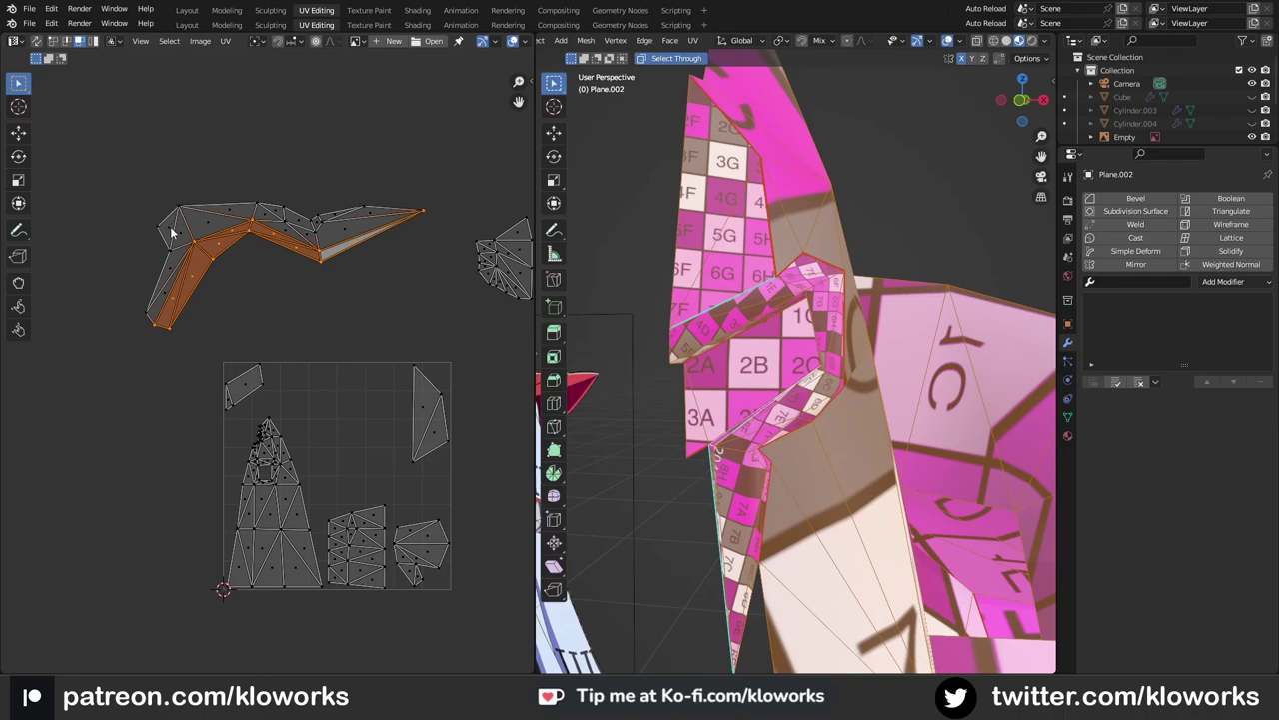
# Step: Select the sleeve island and pull it off its overlapping copy
pyautogui.hotkey('shift', 'space')
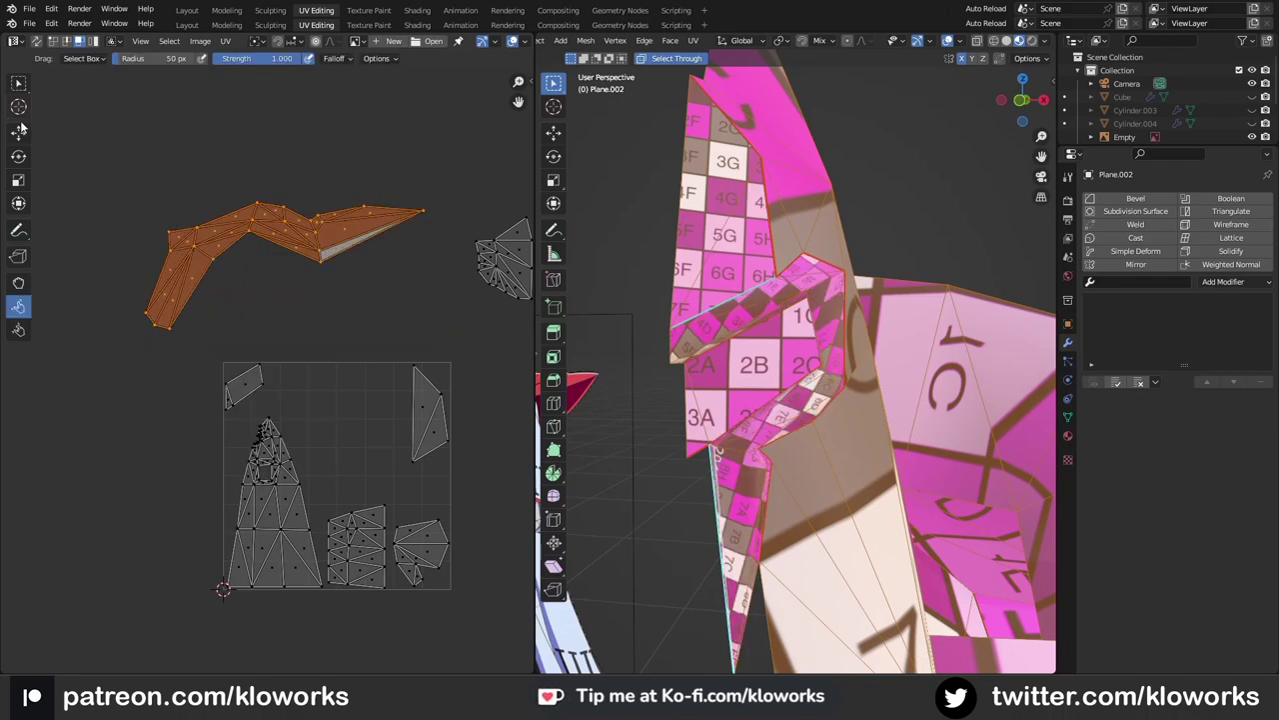
pyautogui.click(20, 130)
pyautogui.scroll(1, 454, 202)
pyautogui.click(397, 216)
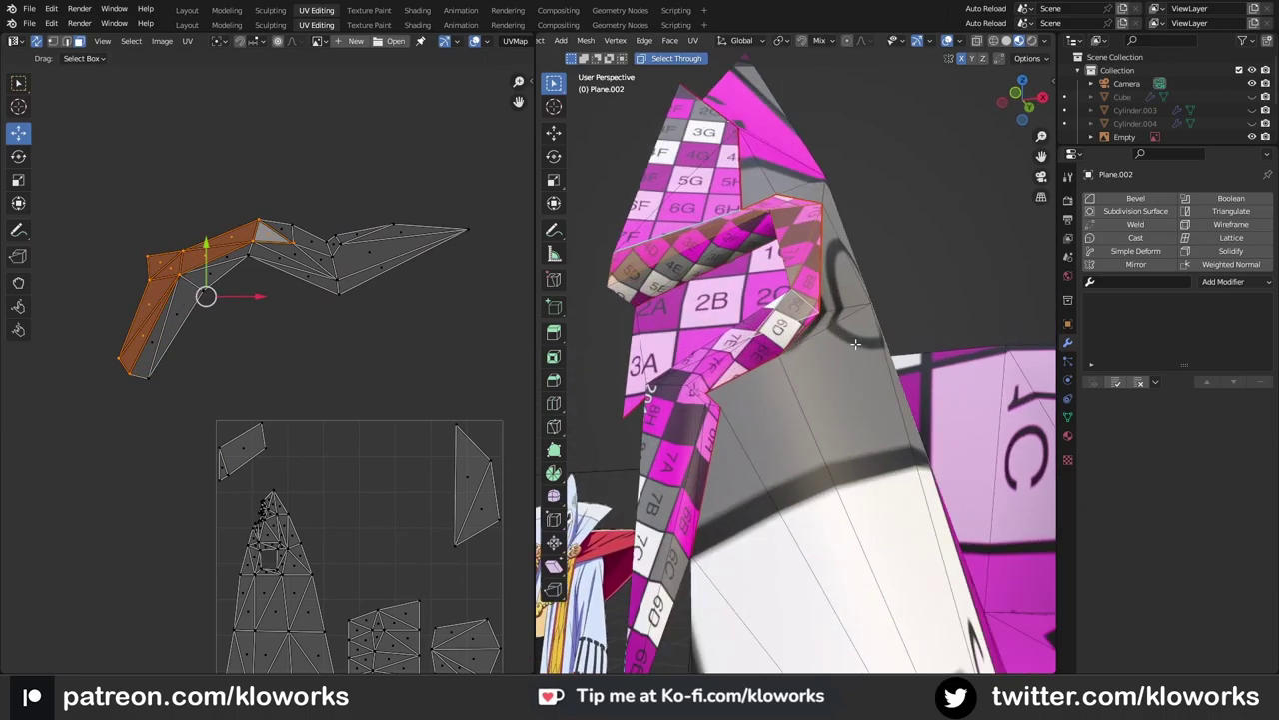
pyautogui.keyDown('shift'); pyautogui.click(320, 288); pyautogui.keyUp('shift')
pyautogui.scroll(-1, 320, 288)
pyautogui.moveTo(286, 311); pyautogui.dragTo(271, 196)
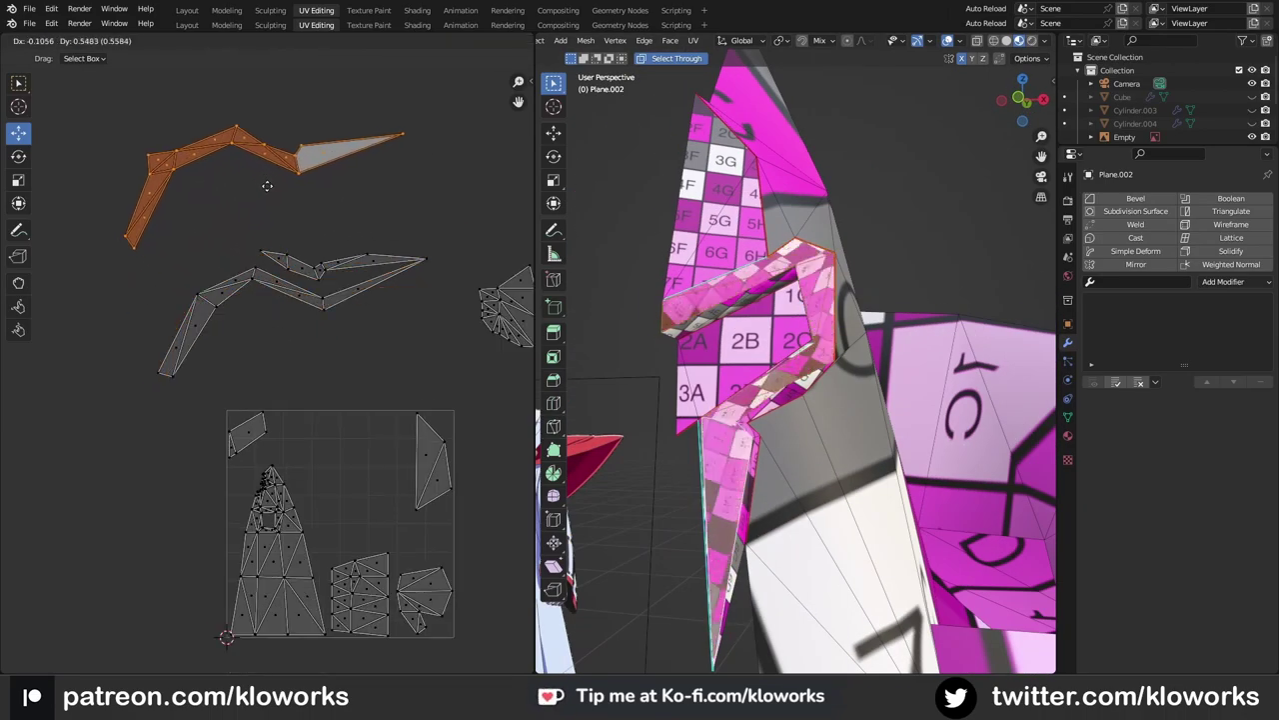
pyautogui.moveTo(720, 359); pyautogui.dragTo(801, 355, button='middle')
# Step: Rotate the 7-shaped island upright and straighten the neighbouring strip vertically
pyautogui.moveTo(255, 137); pyautogui.dragTo(297, 177, button='middle')
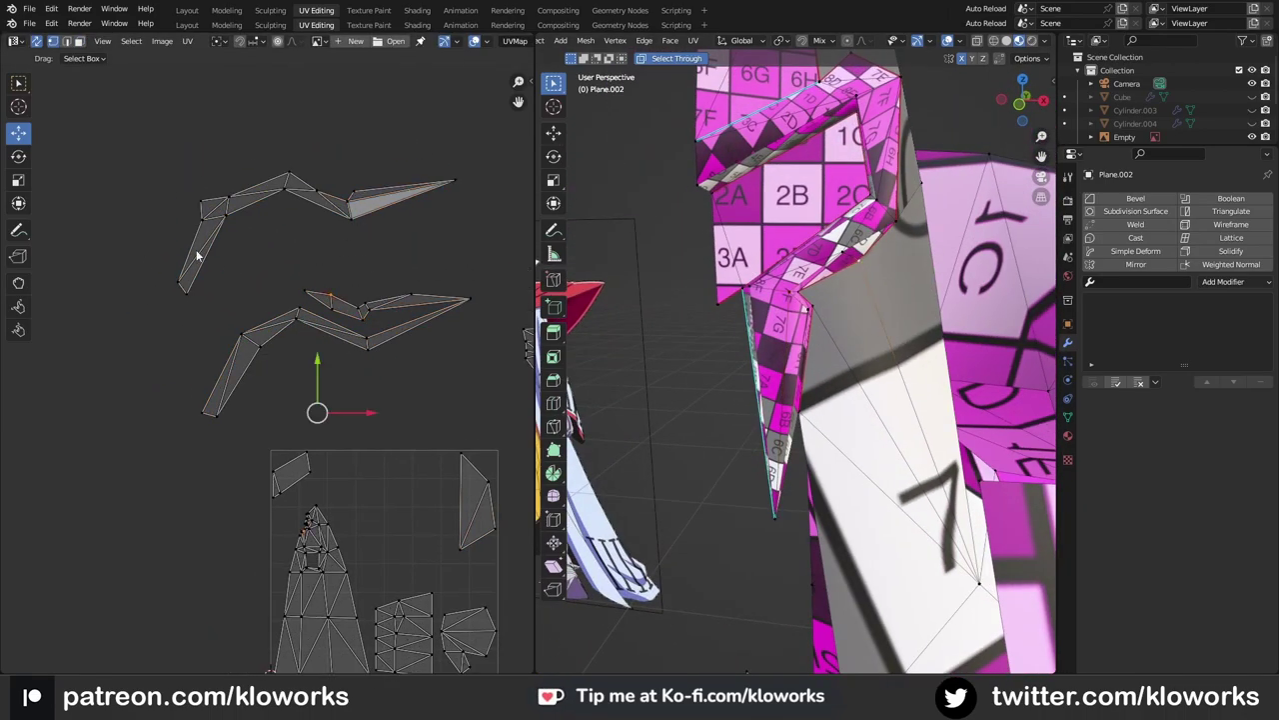
pyautogui.press('r')
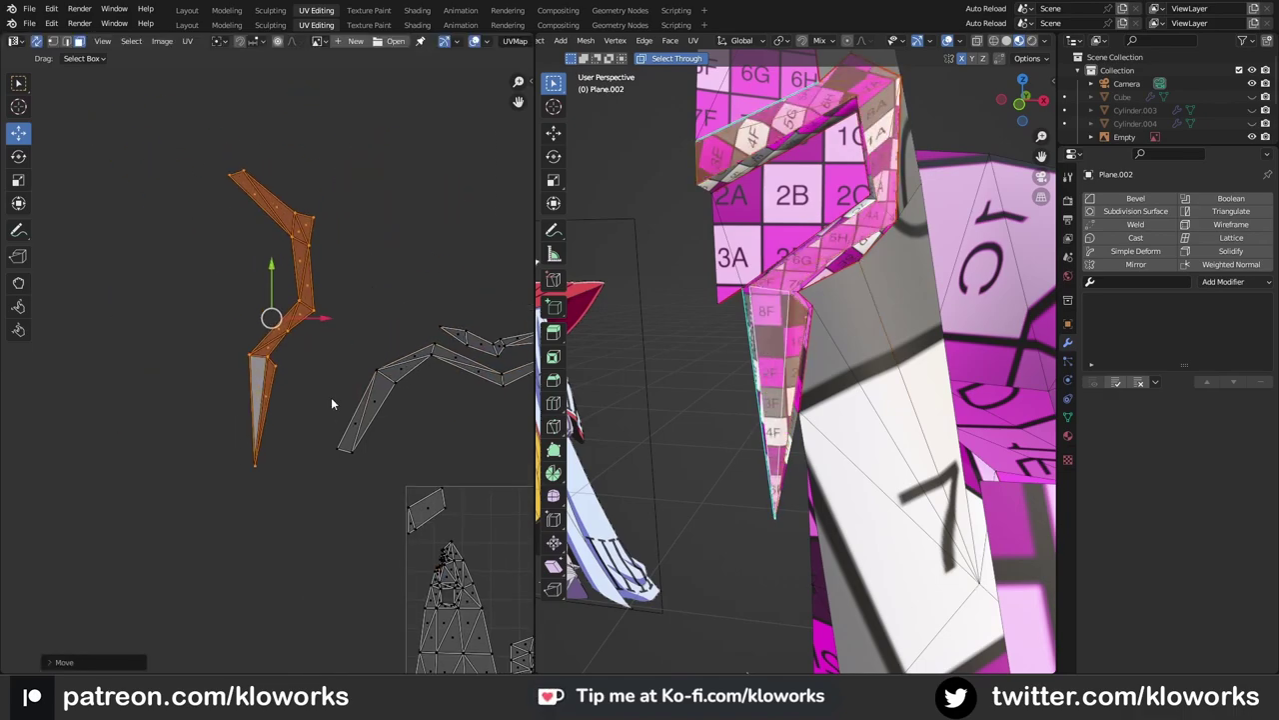
pyautogui.click(274, 291)
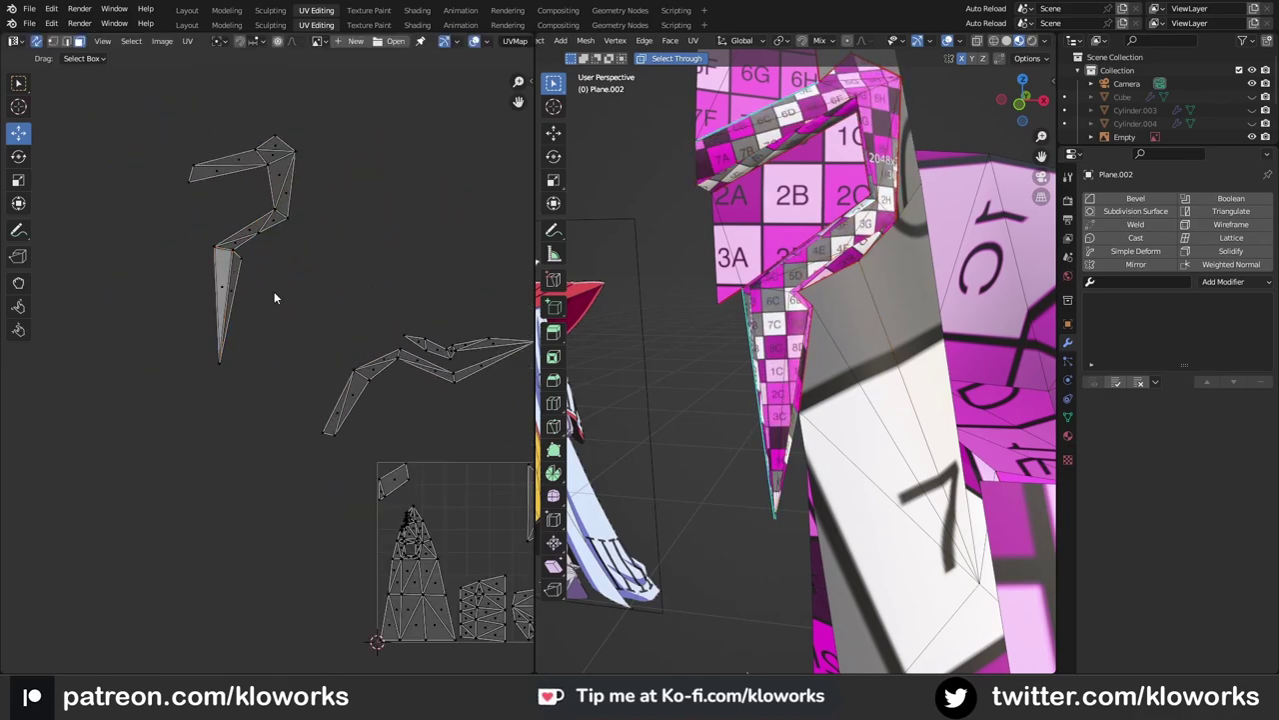
pyautogui.click(352, 263)
pyautogui.press('g')
pyautogui.rightClick(285, 500)
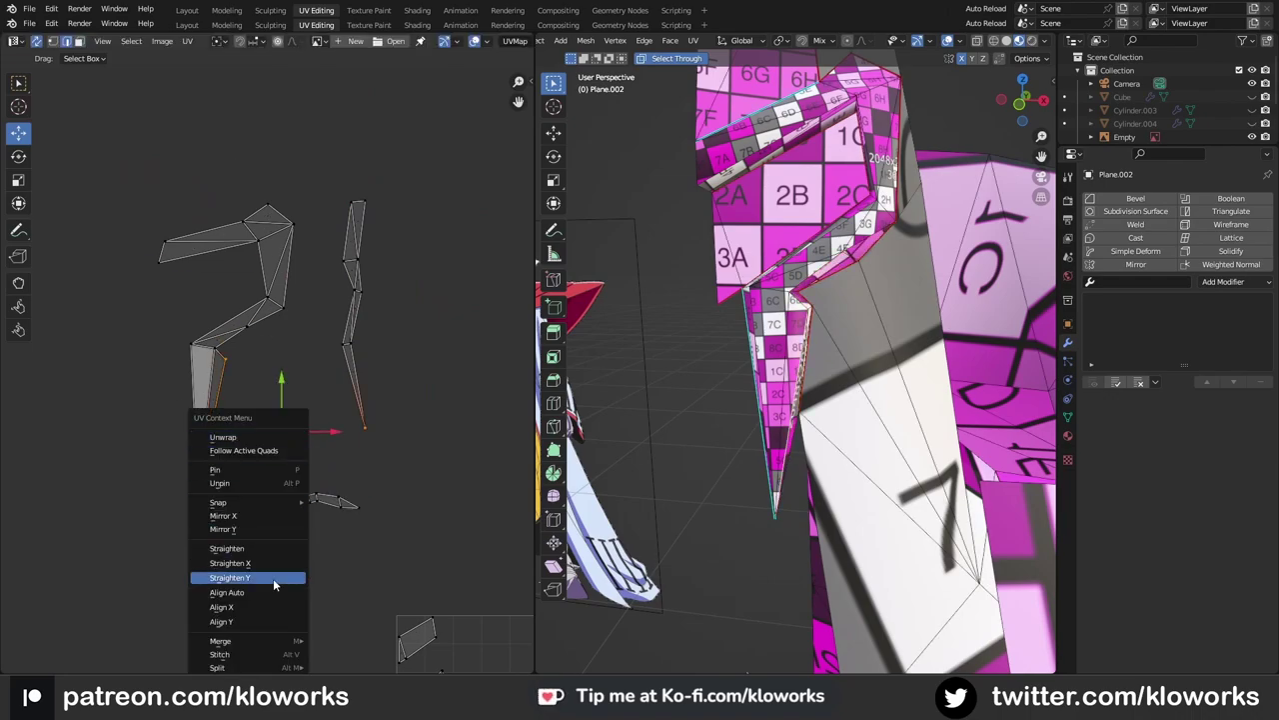
pyautogui.moveTo(228, 480); pyautogui.dragTo(366, 533)
# Step: Move the small lower island up beside the other strips
pyautogui.scroll(1, 354, 511)
pyautogui.moveTo(213, 508); pyautogui.dragTo(372, 587)
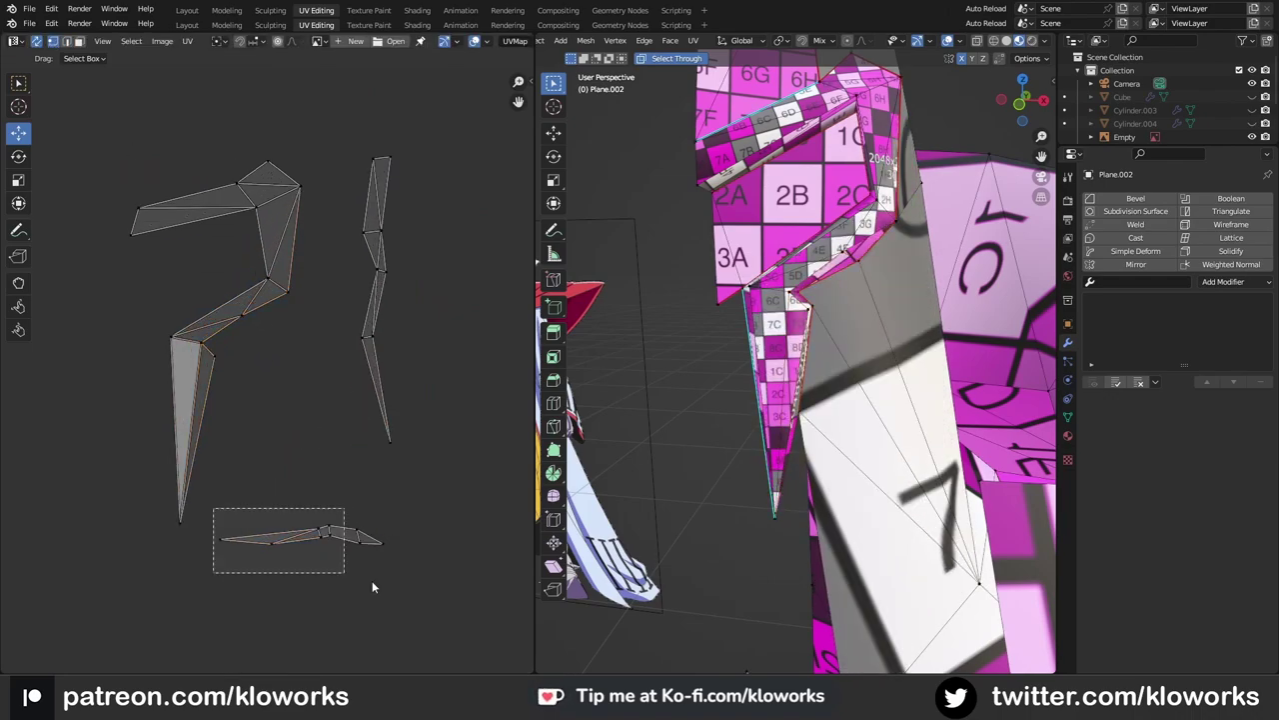
pyautogui.moveTo(305, 538); pyautogui.dragTo(306, 428)
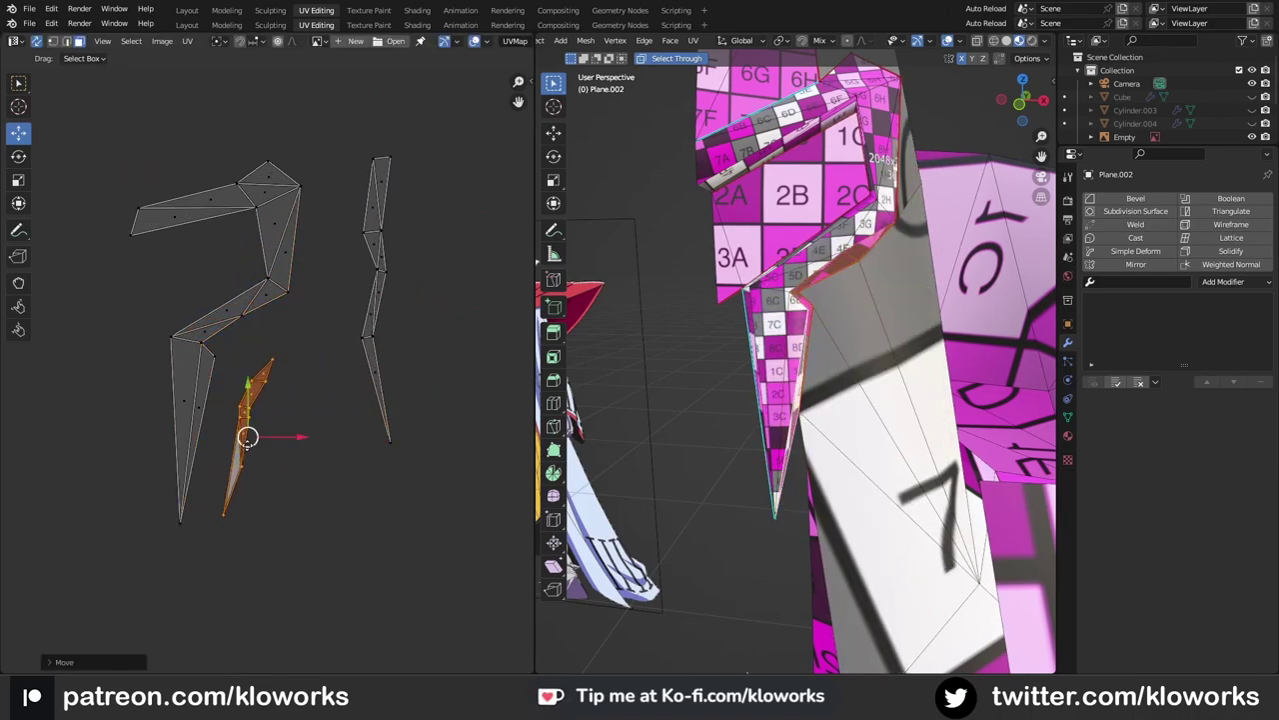
pyautogui.moveTo(463, 358); pyautogui.dragTo(423, 405, button='middle')
# Step: With UV sync off, straighten the middle strip and narrow it to about 0.76 width
pyautogui.click(346, 488)
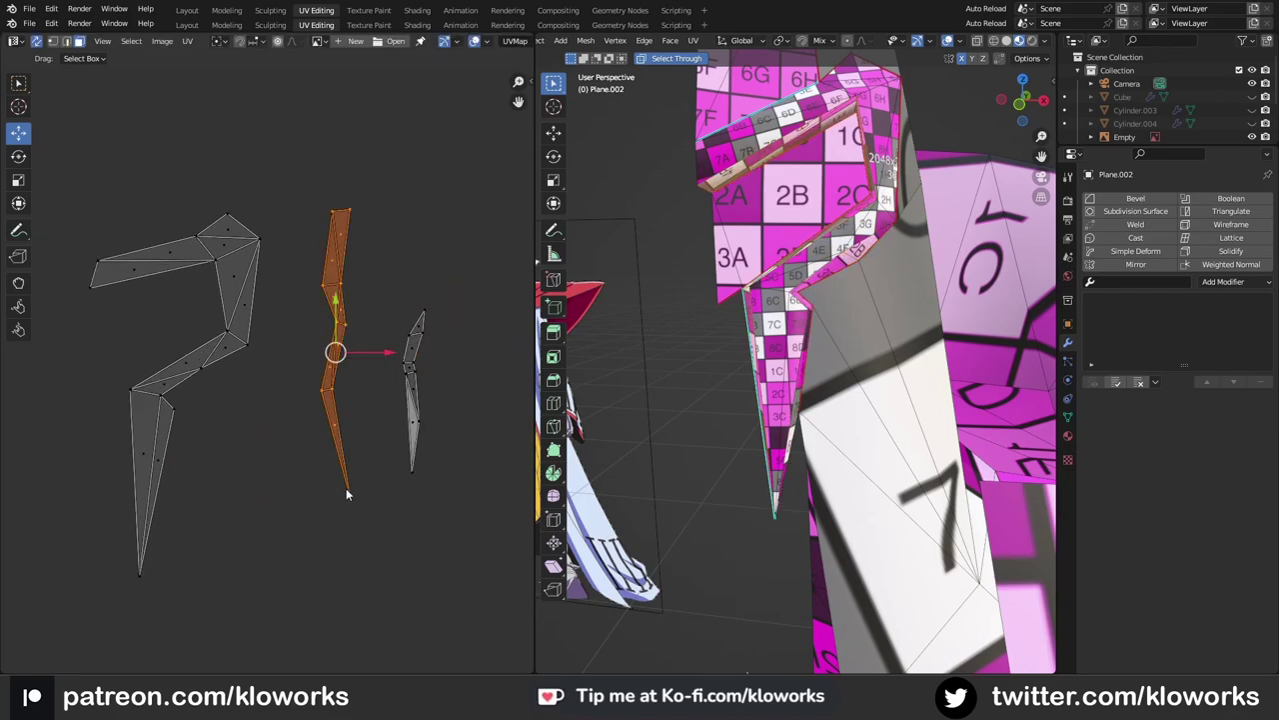
pyautogui.click(38, 42)
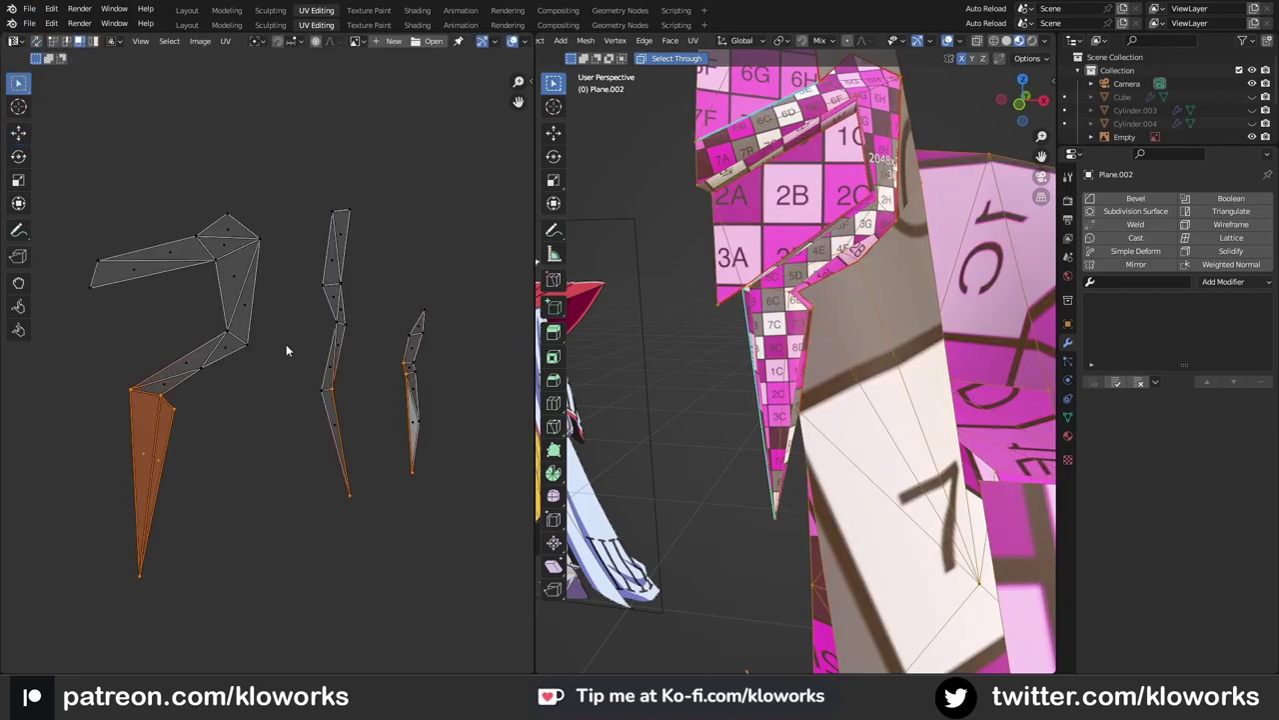
pyautogui.rightClick(309, 383)
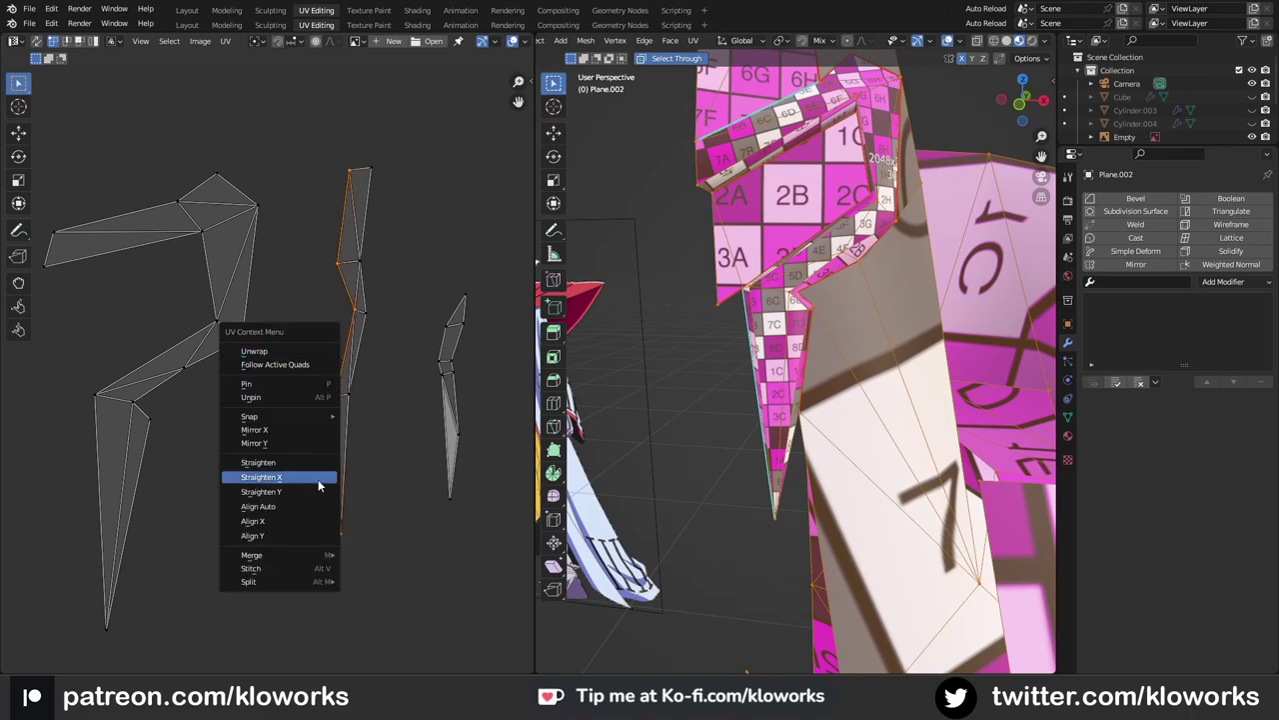
pyautogui.click(318, 478)
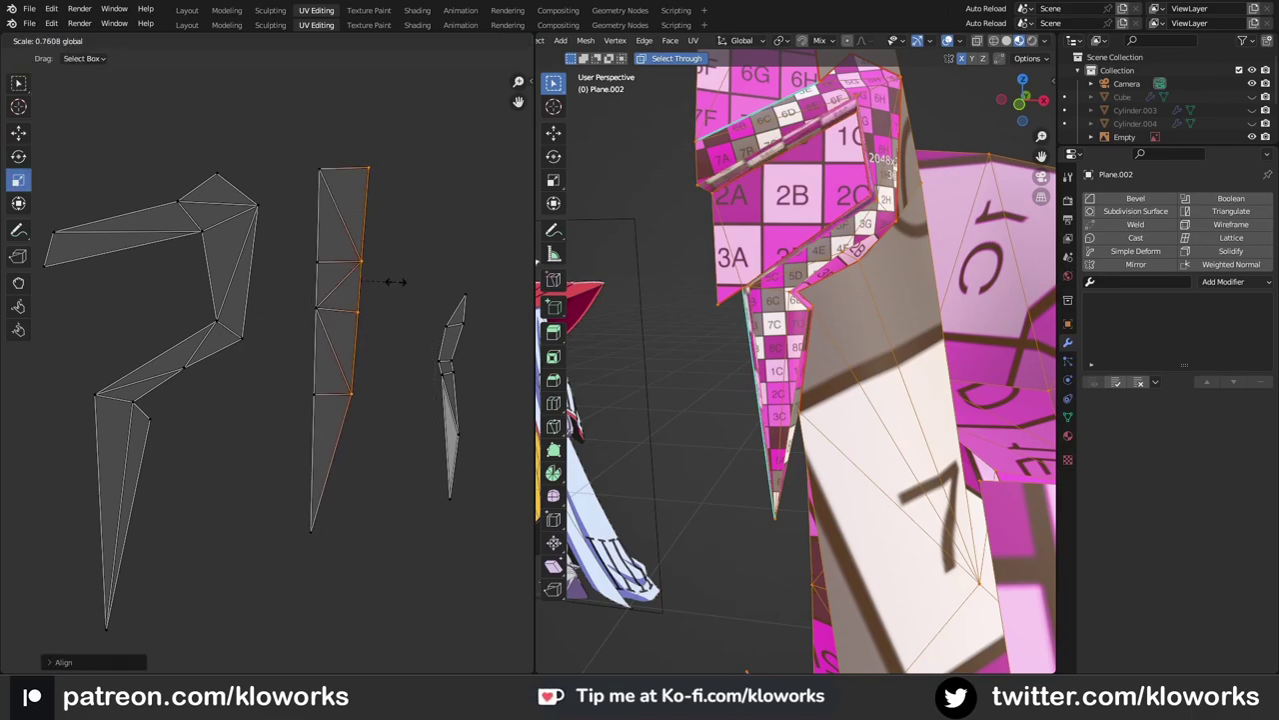
pyautogui.hotkey('ctrl', 'a')
pyautogui.click(368, 244)
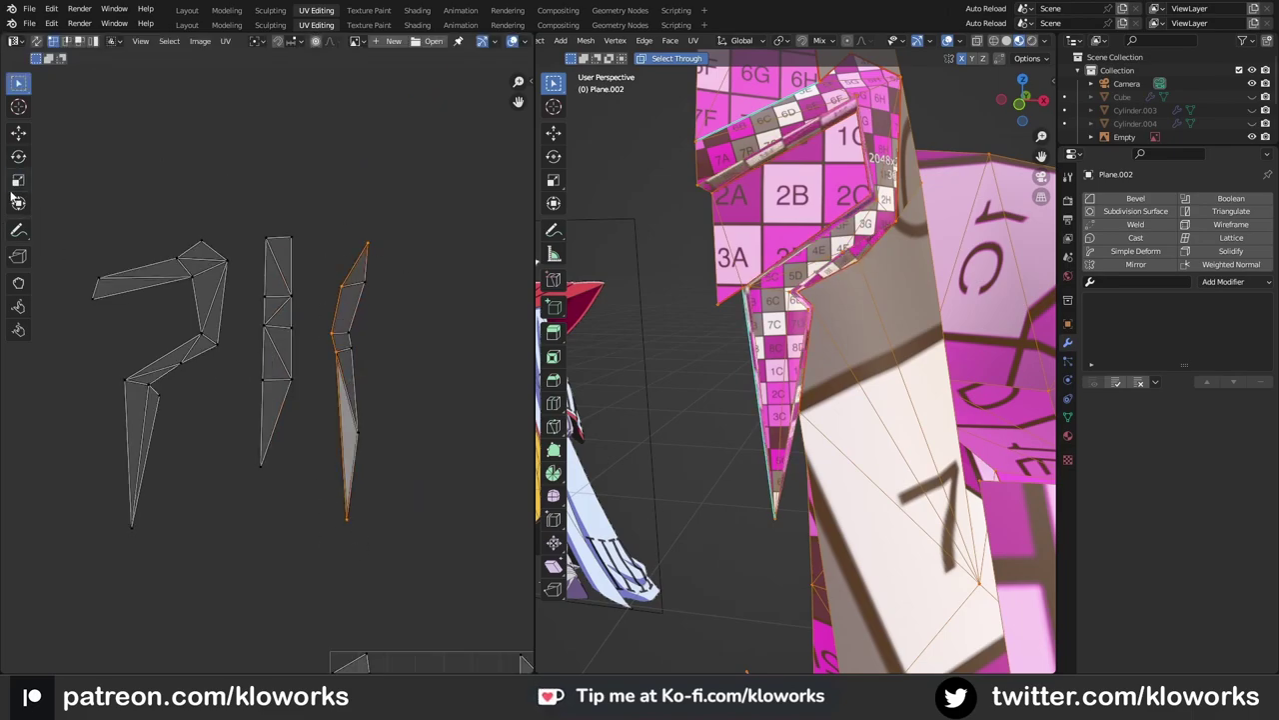
# Step: Straighten the right strip's zigzag edge and reshape the island with proportional editing
pyautogui.hotkey('shift', 'r')
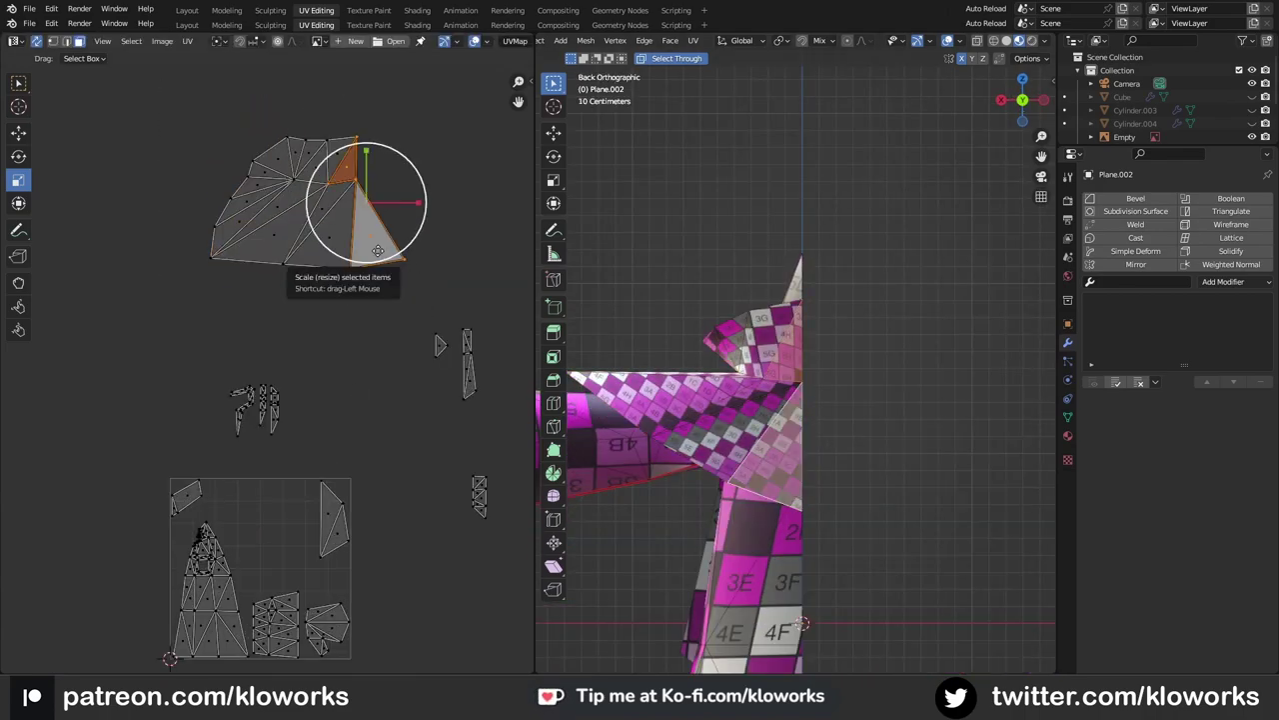
pyautogui.press('g')
pyautogui.click(356, 140)
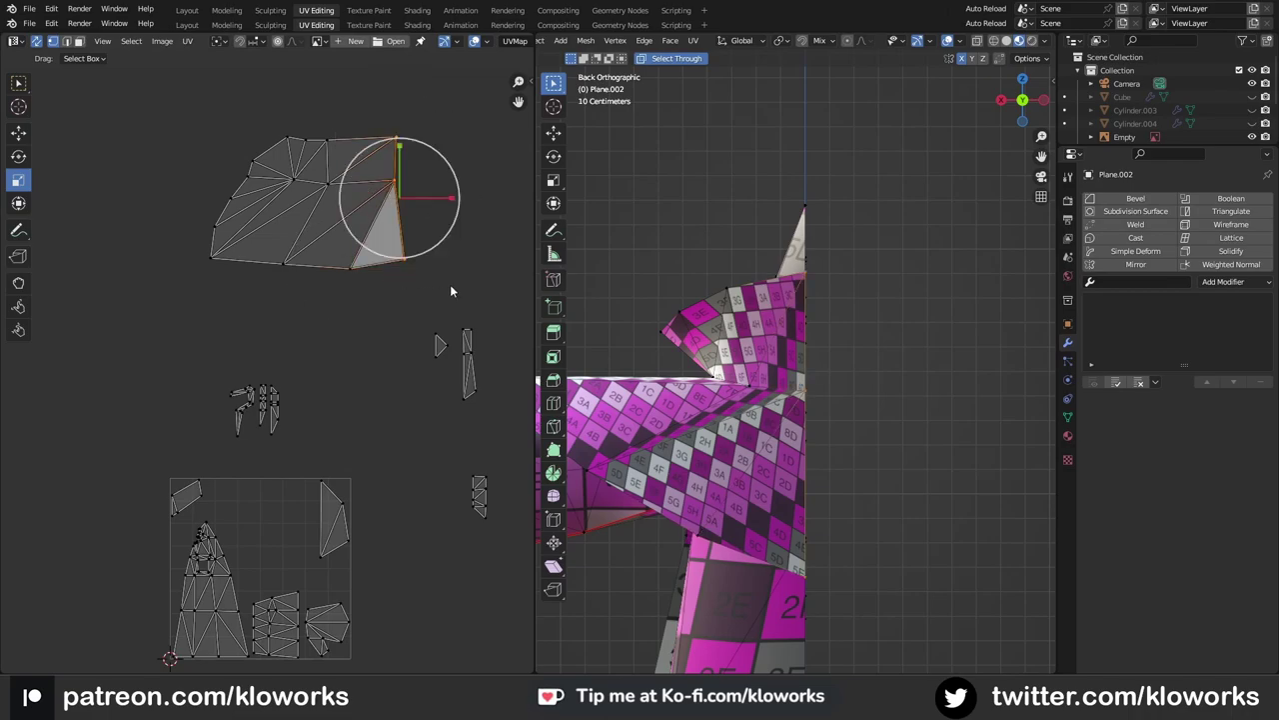
# Step: Select the whole fan-shaped hood island, orbiting the model to check it
pyautogui.moveTo(141, 105); pyautogui.dragTo(333, 296)
pyautogui.moveTo(180, 107); pyautogui.dragTo(421, 206)
pyautogui.scroll(2, 440, 215)
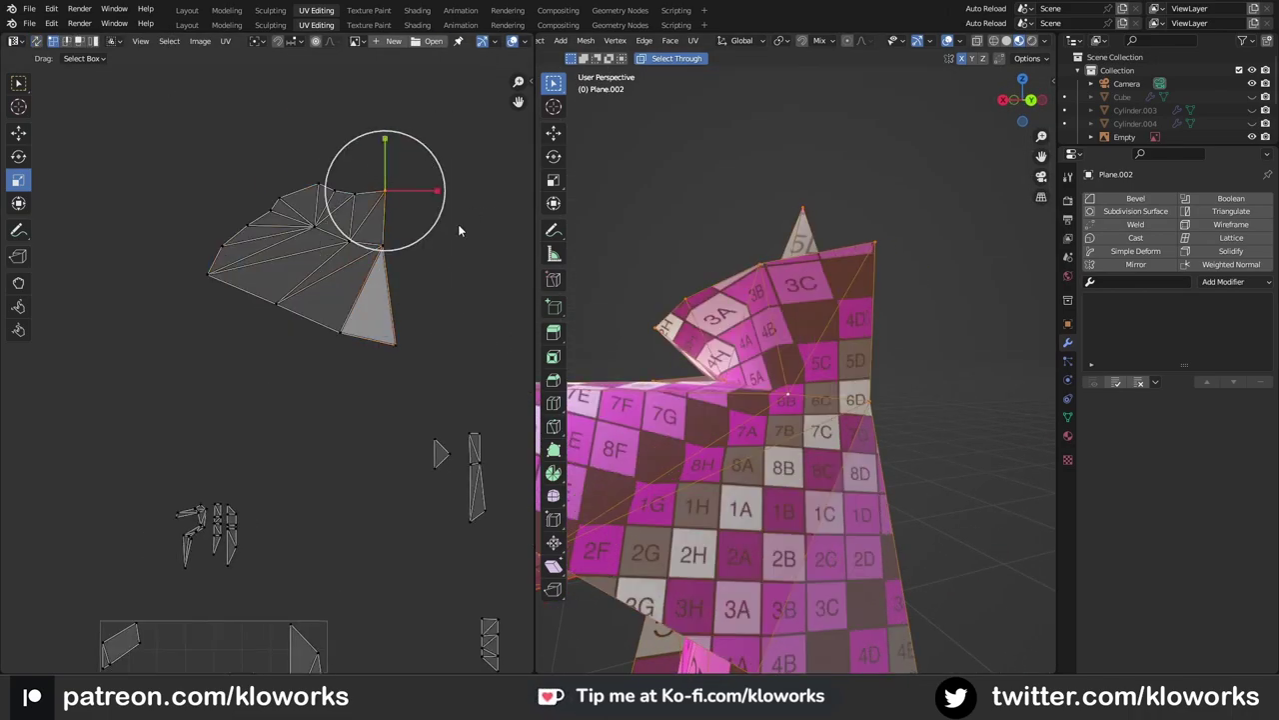
pyautogui.moveTo(856, 475)
pyautogui.mouseDown(button='middle')
pyautogui.moveTo(760, 525)
pyautogui.moveTo(839, 470)
pyautogui.mouseUp(button='middle')
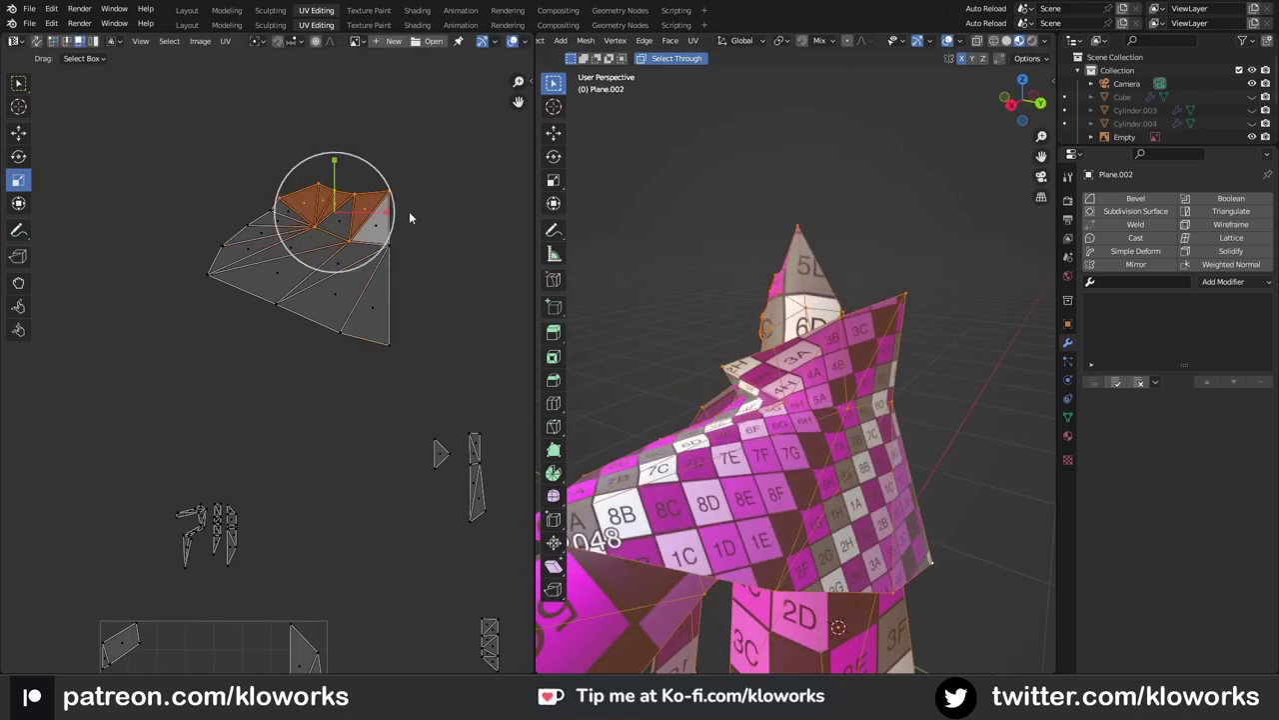
pyautogui.moveTo(170, 134); pyautogui.dragTo(391, 342)
pyautogui.moveTo(760, 449)
pyautogui.mouseDown(button='middle')
pyautogui.moveTo(659, 369)
pyautogui.moveTo(810, 474)
pyautogui.mouseUp(button='middle')
pyautogui.hotkey('ctrl', 'l')
pyautogui.moveTo(776, 423)
pyautogui.mouseDown(button='middle')
pyautogui.moveTo(848, 429)
pyautogui.moveTo(700, 440)
pyautogui.mouseUp(button='middle')
# Step: Select the narrow strip island and move it inside the UV square
pyautogui.click(848, 428)
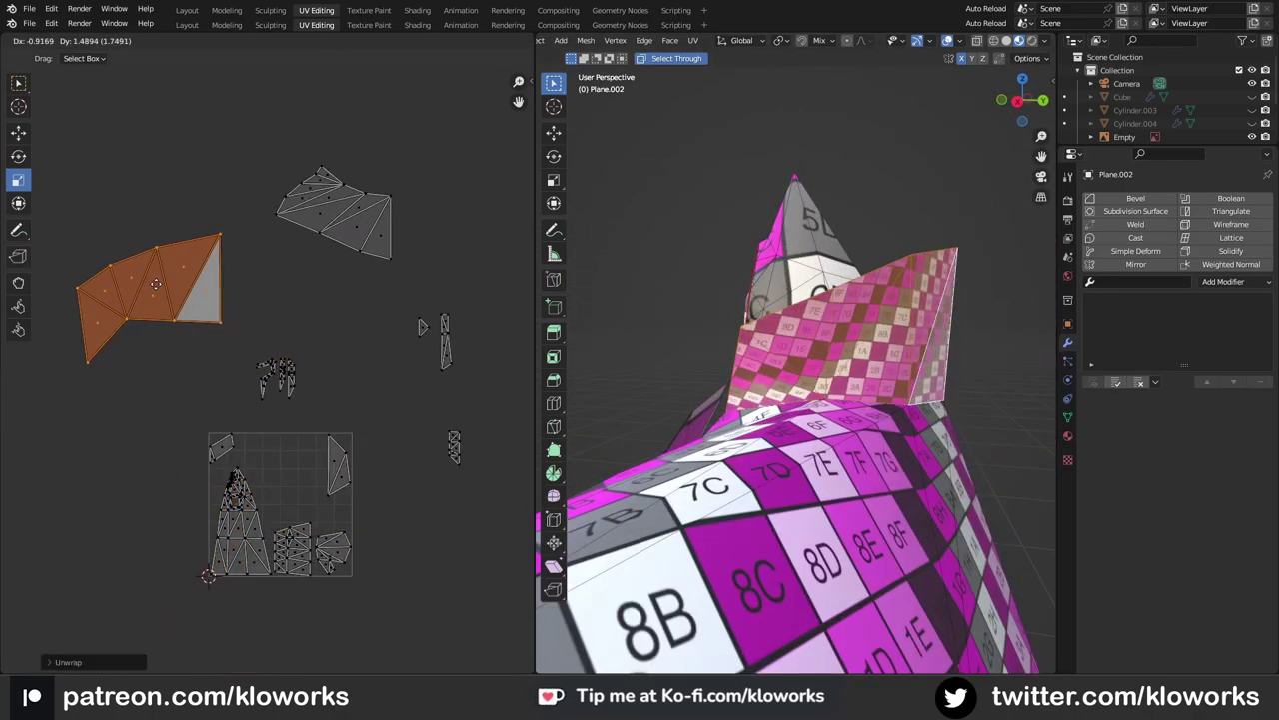
pyautogui.click(118, 304)
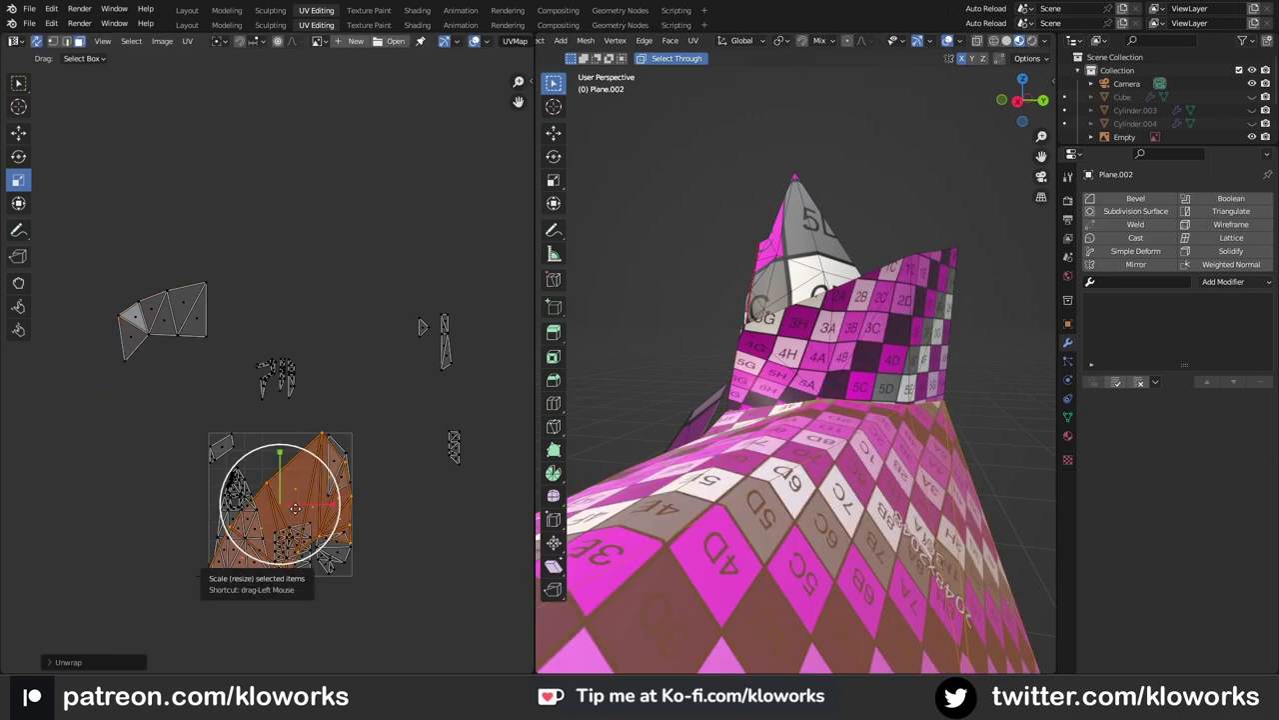
pyautogui.press('g')
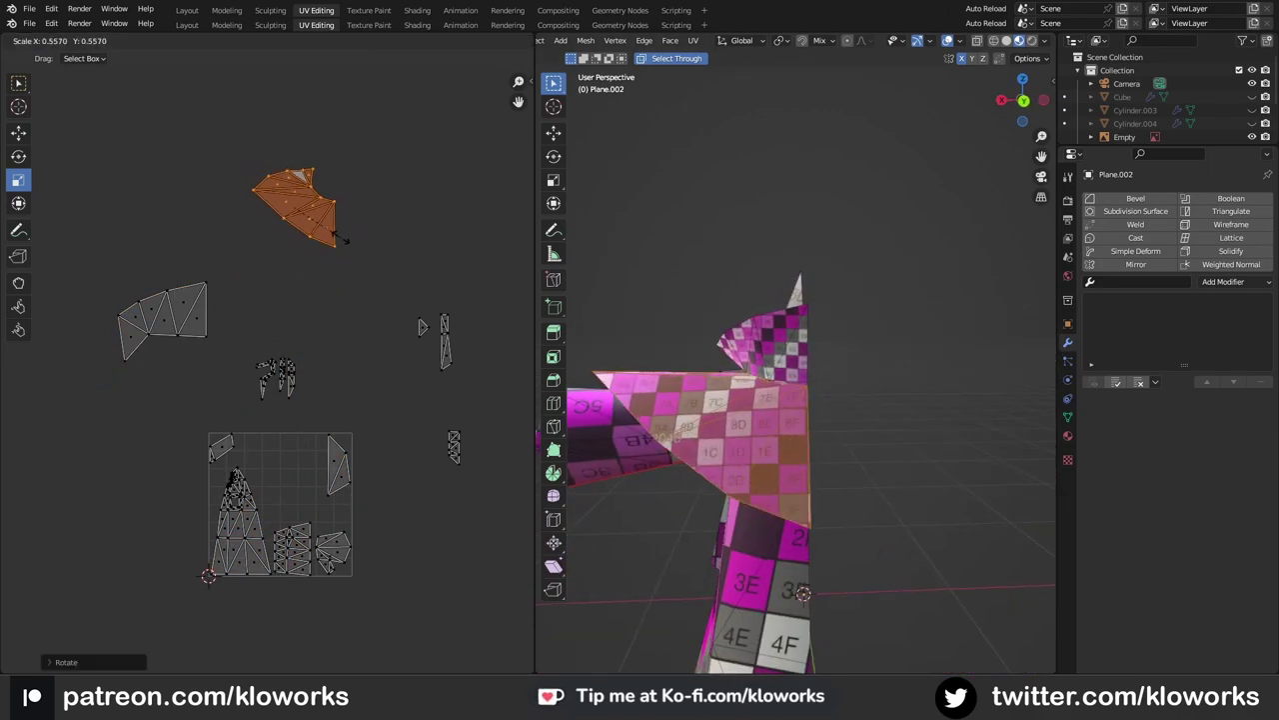
pyautogui.click(445, 376)
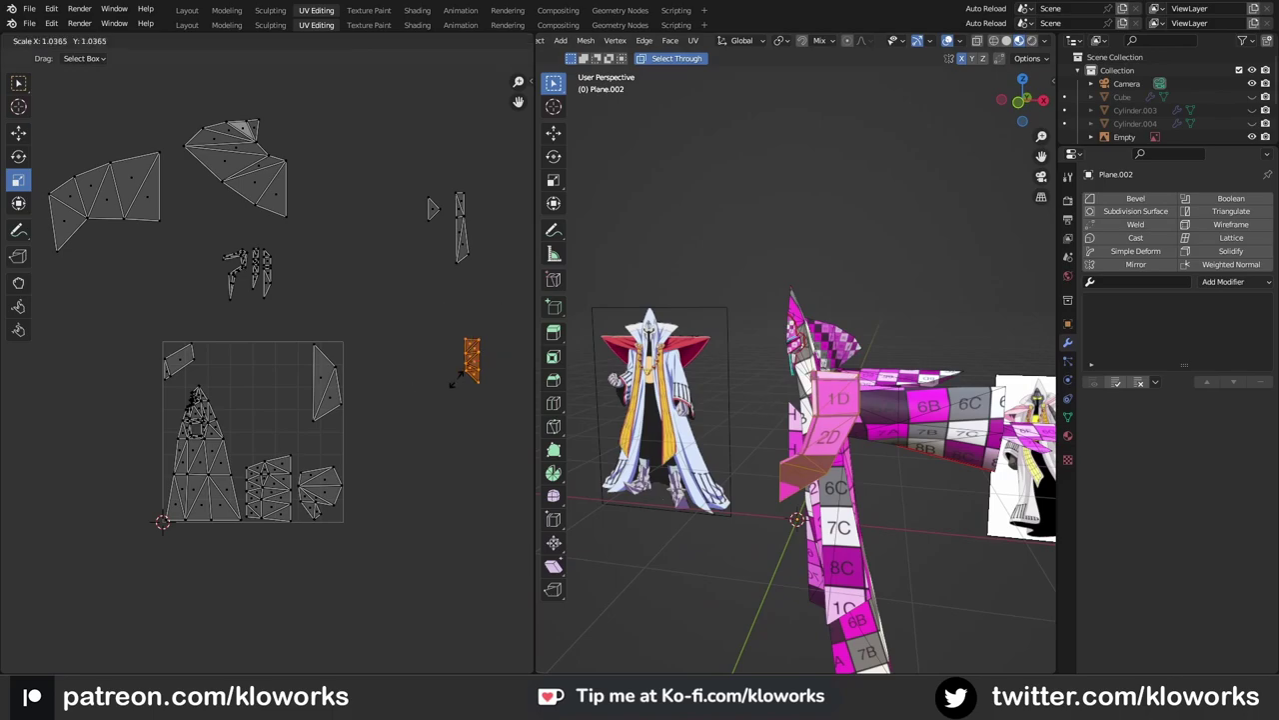
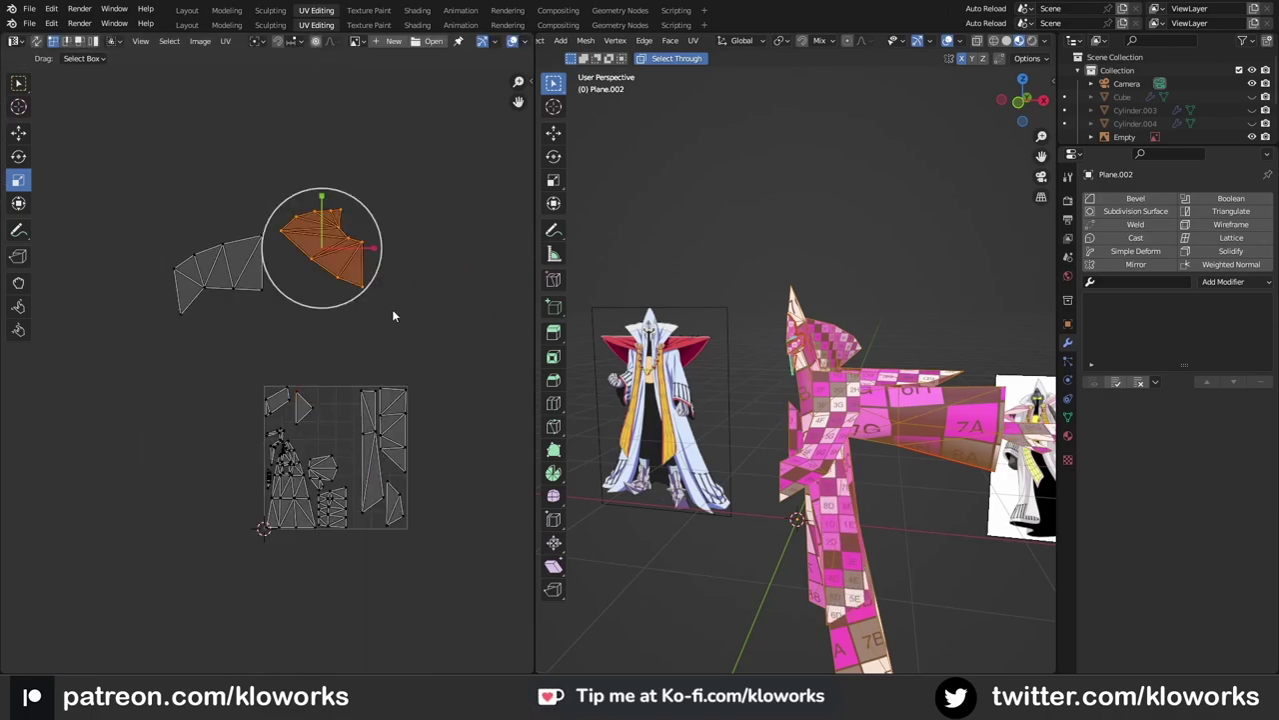
# Step: Move the shrunken UV islands into the texture square, redoing one misplaced move
pyautogui.click(284, 257)
pyautogui.scroll(3, 300, 400)
pyautogui.press('g')
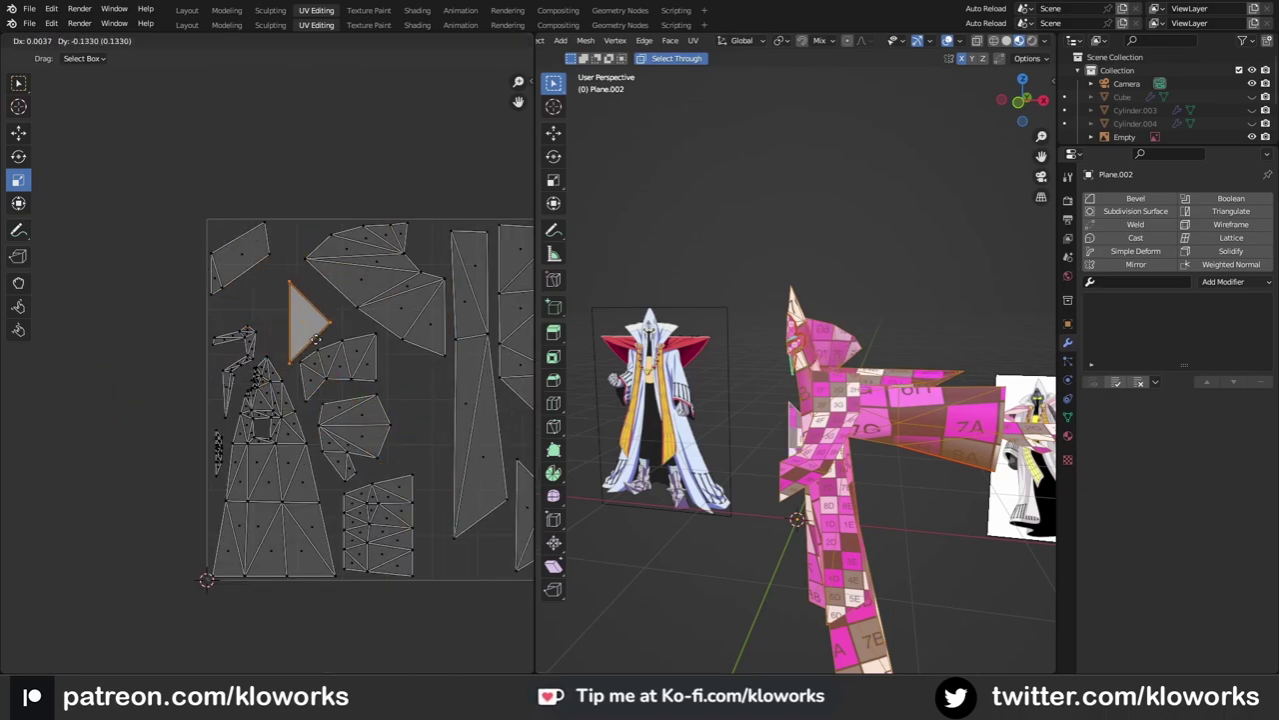
pyautogui.click(364, 350)
pyautogui.scroll(-1, 300, 330)
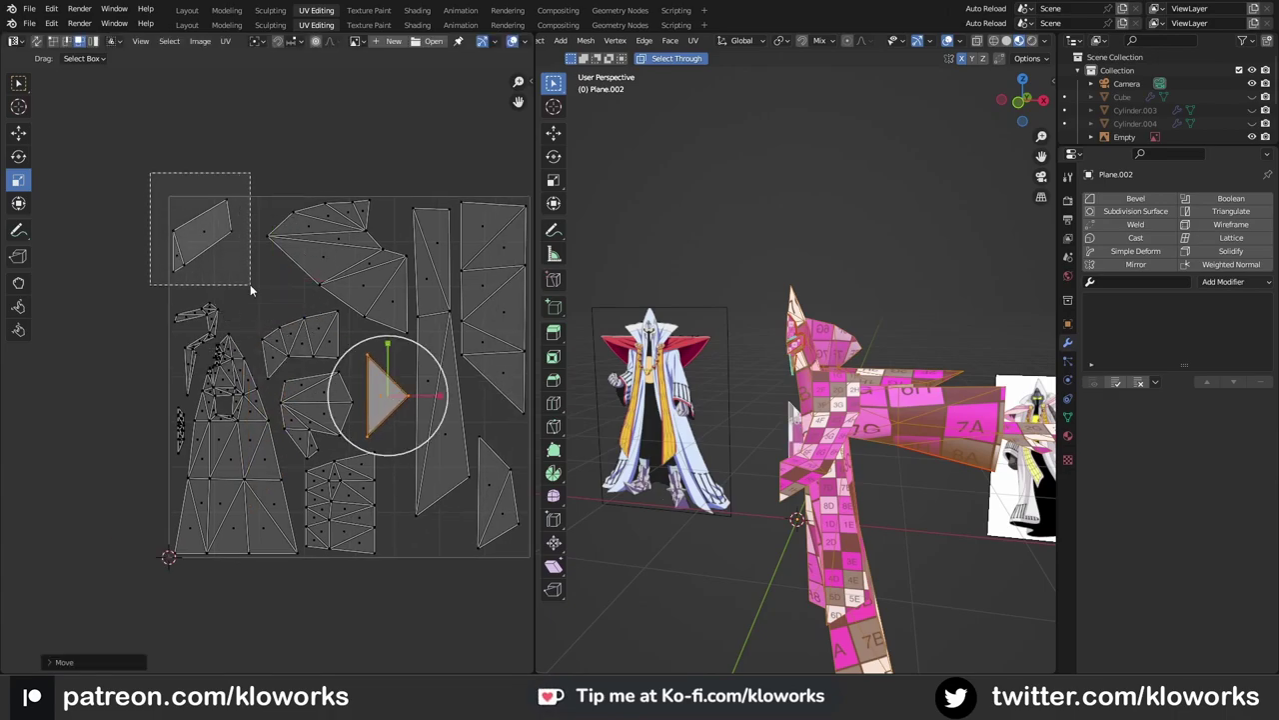
pyautogui.hotkey('ctrl', 'z')
pyautogui.scroll(2, 278, 362)
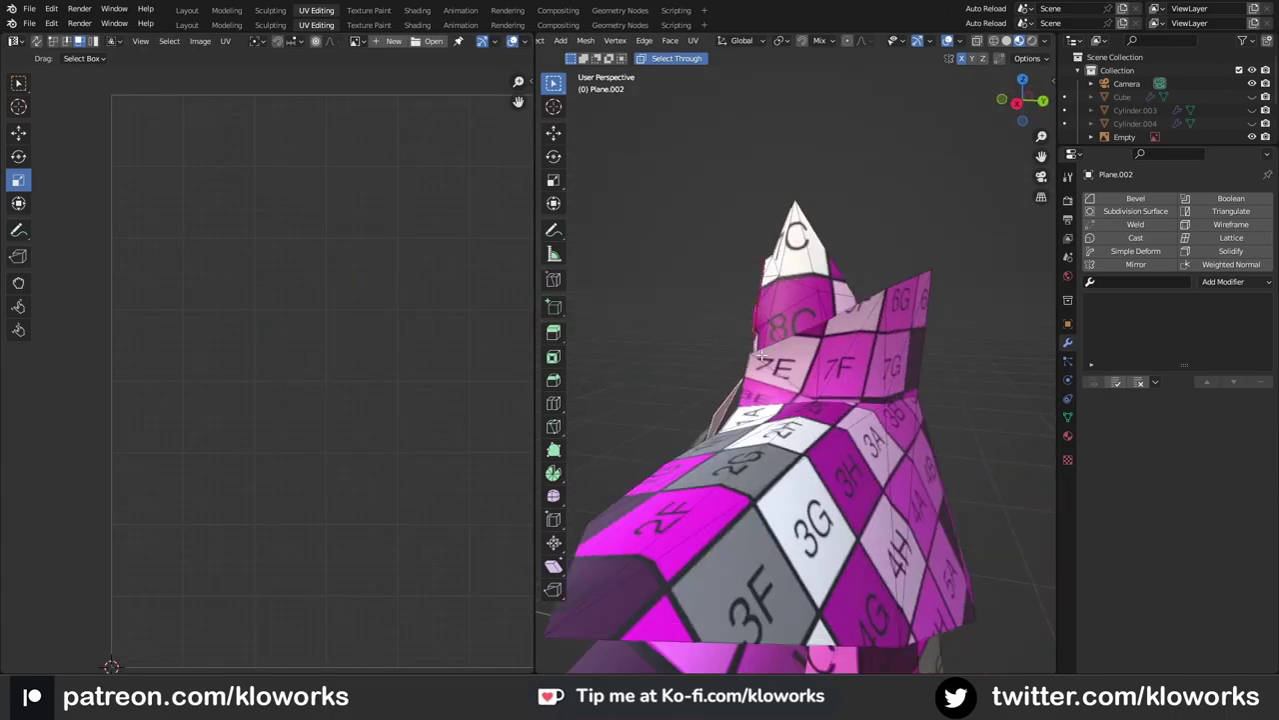
pyautogui.click(321, 327)
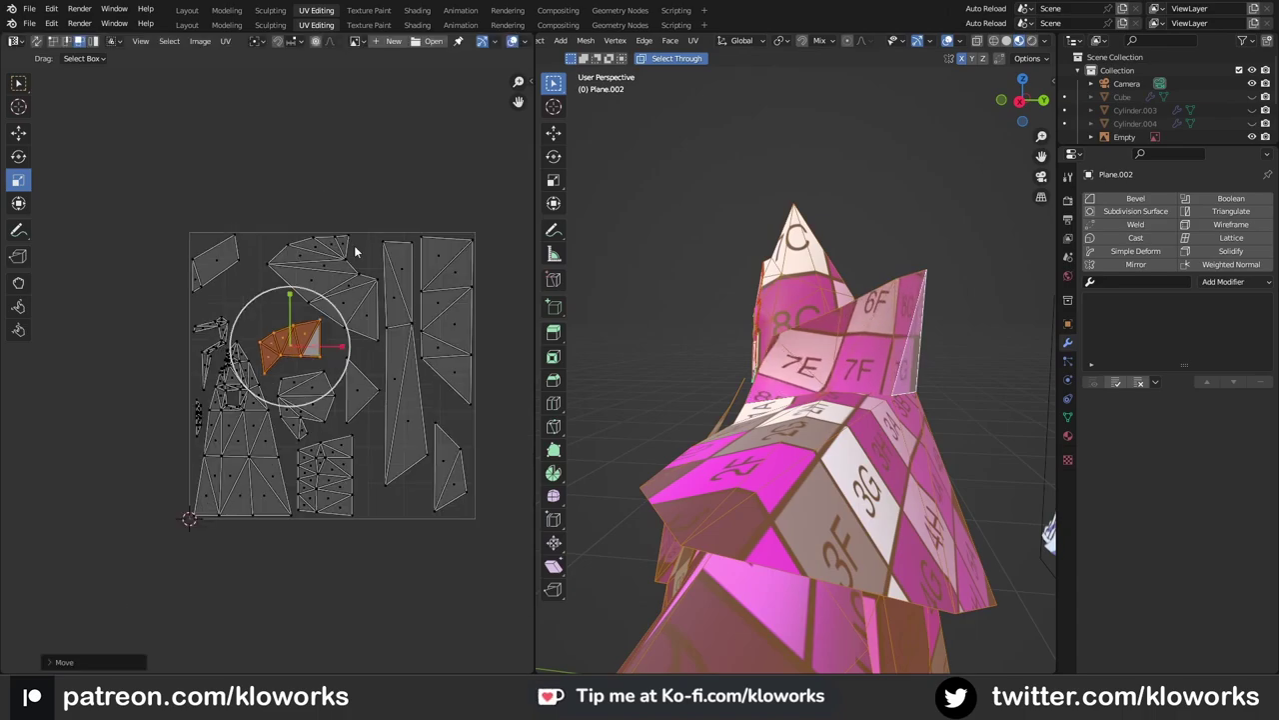
pyautogui.scroll(2, 230, 420)
# Step: Place the small hooked island among the others and move the tall rectangular island to the right edge
pyautogui.click(300, 334)
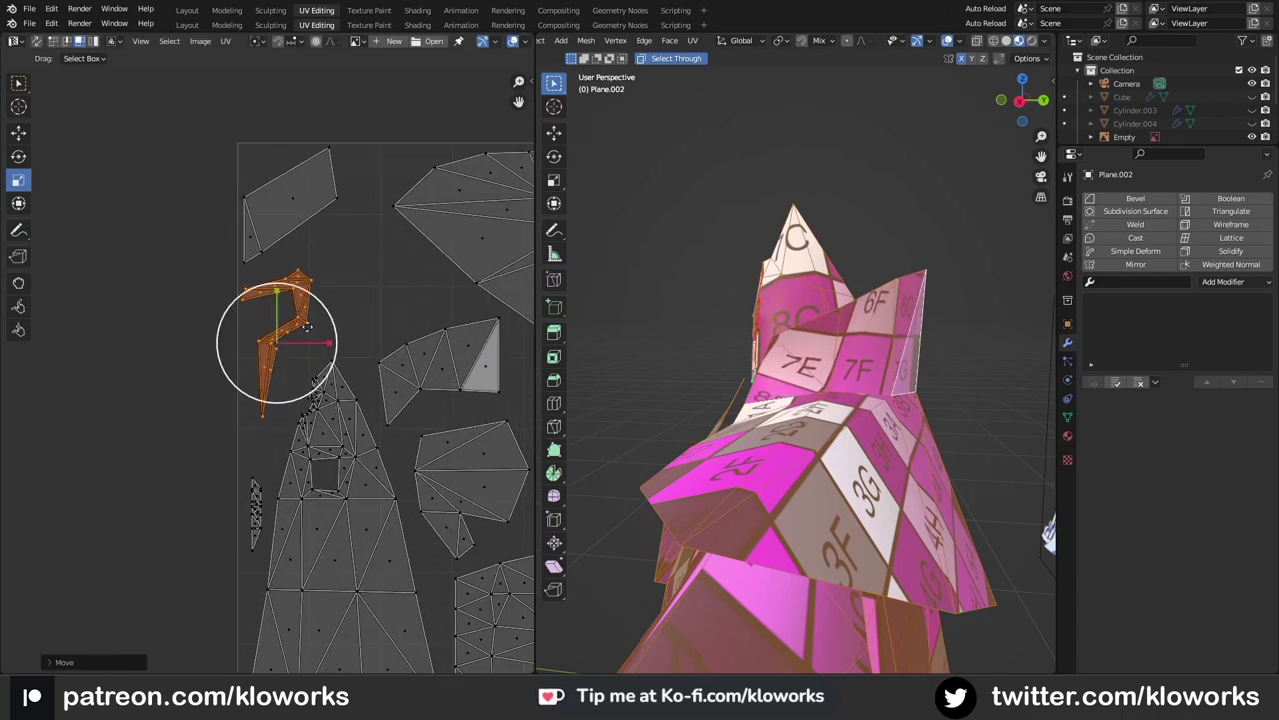
pyautogui.scroll(-2, 307, 326)
pyautogui.scroll(-2, 393, 333)
pyautogui.press('Tab')
pyautogui.press('Tab')
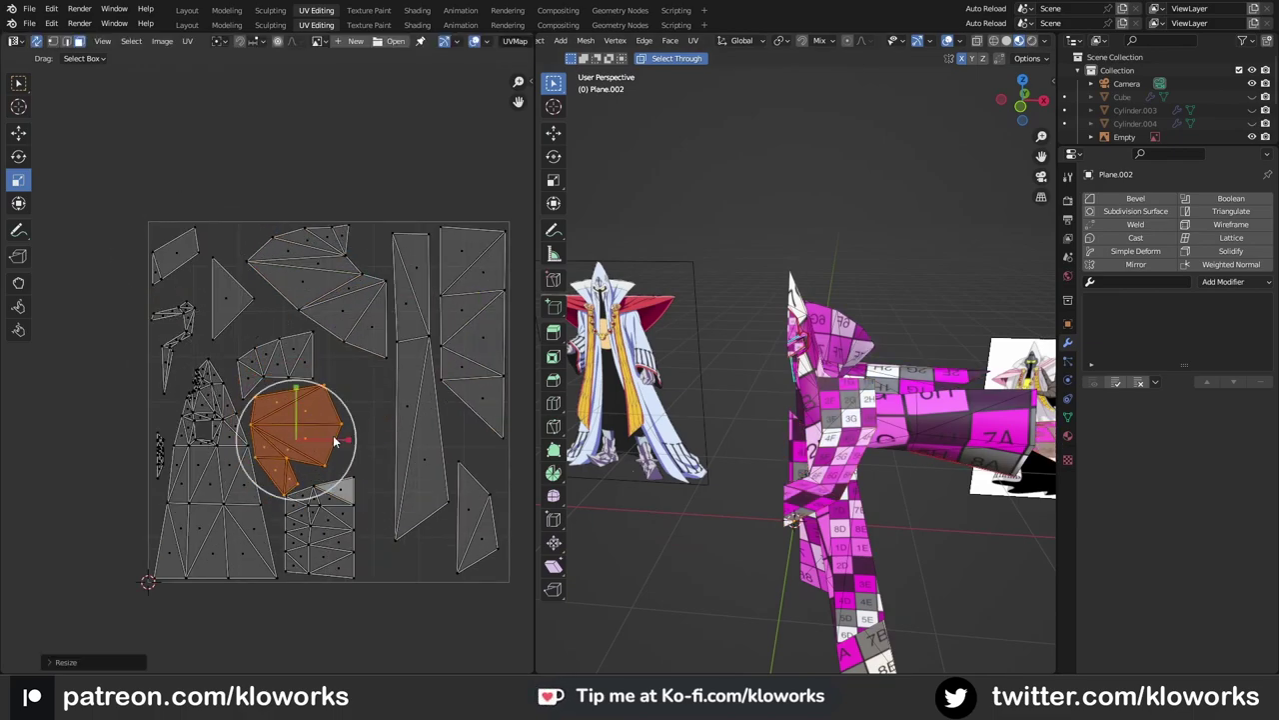
pyautogui.click(476, 477)
pyautogui.click(505, 368)
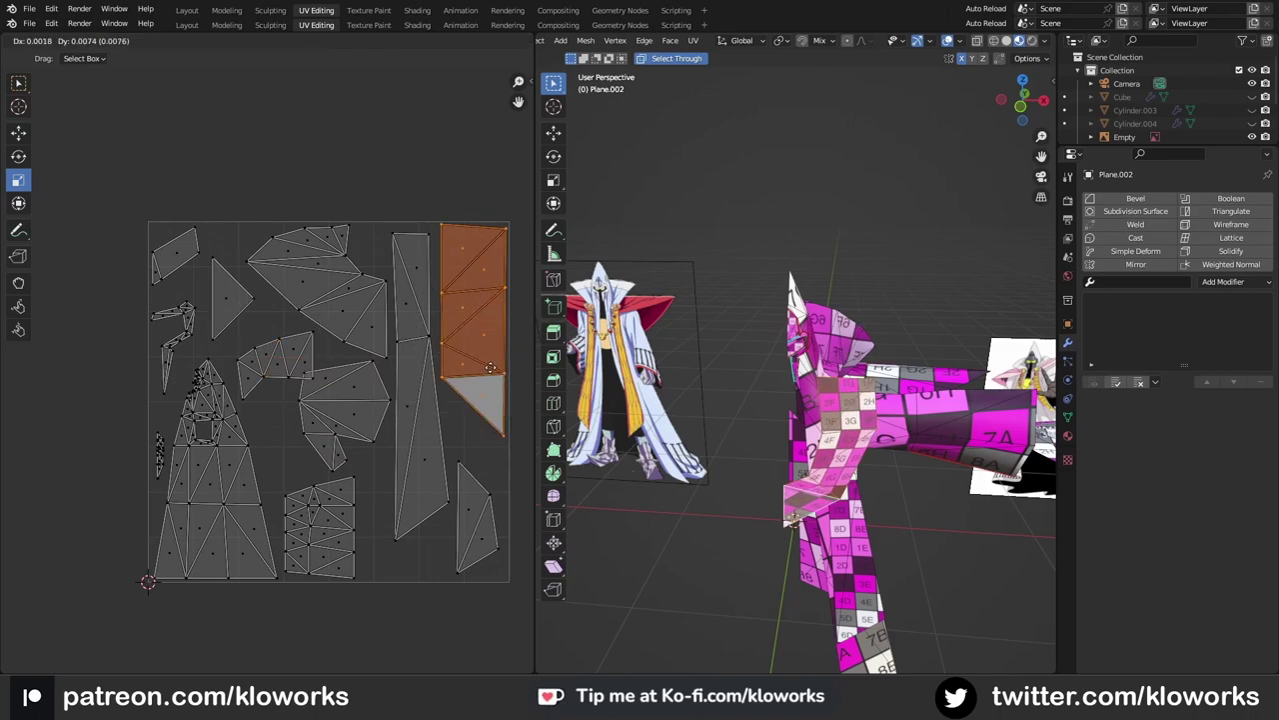
pyautogui.click(477, 402)
# Step: Rotate the pentagon island so it fits the gap
pyautogui.moveTo(356, 560); pyautogui.dragTo(427, 538, button='middle')
pyautogui.press('l')
pyautogui.press('r')
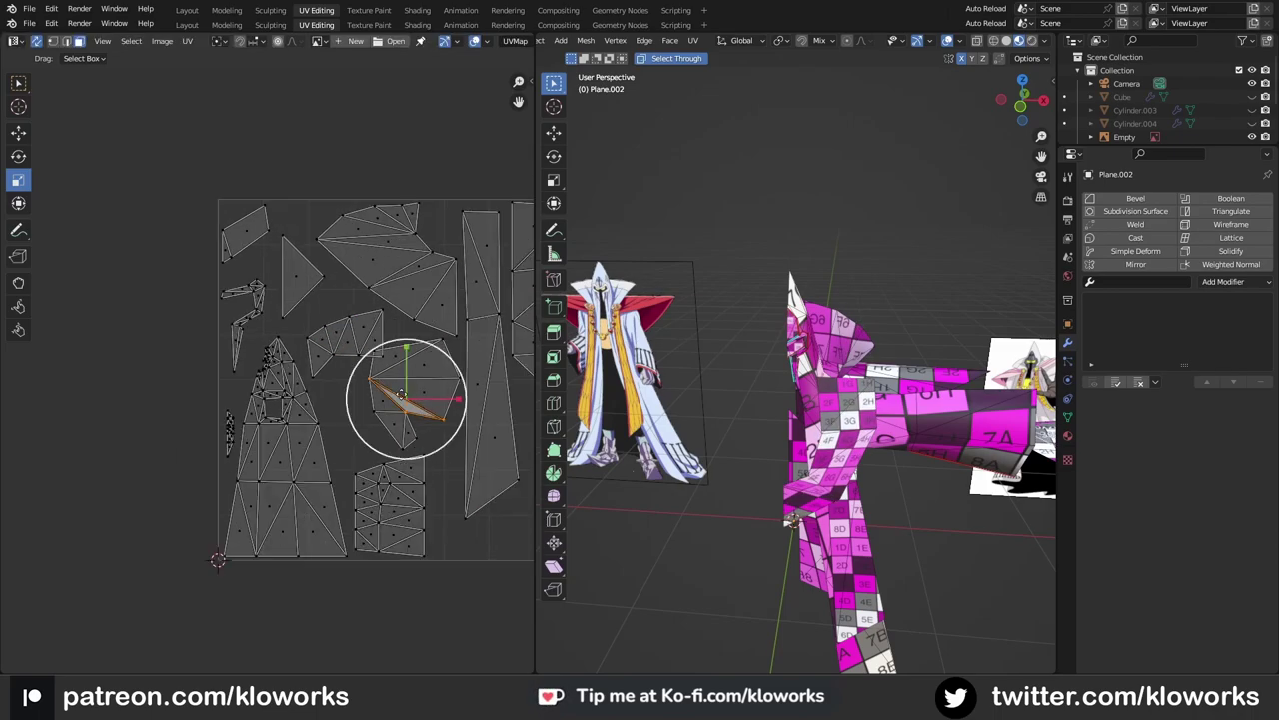
pyautogui.click(395, 500)
# Step: Reposition the grid-like island and enlarge it to fill more space
pyautogui.click(390, 505)
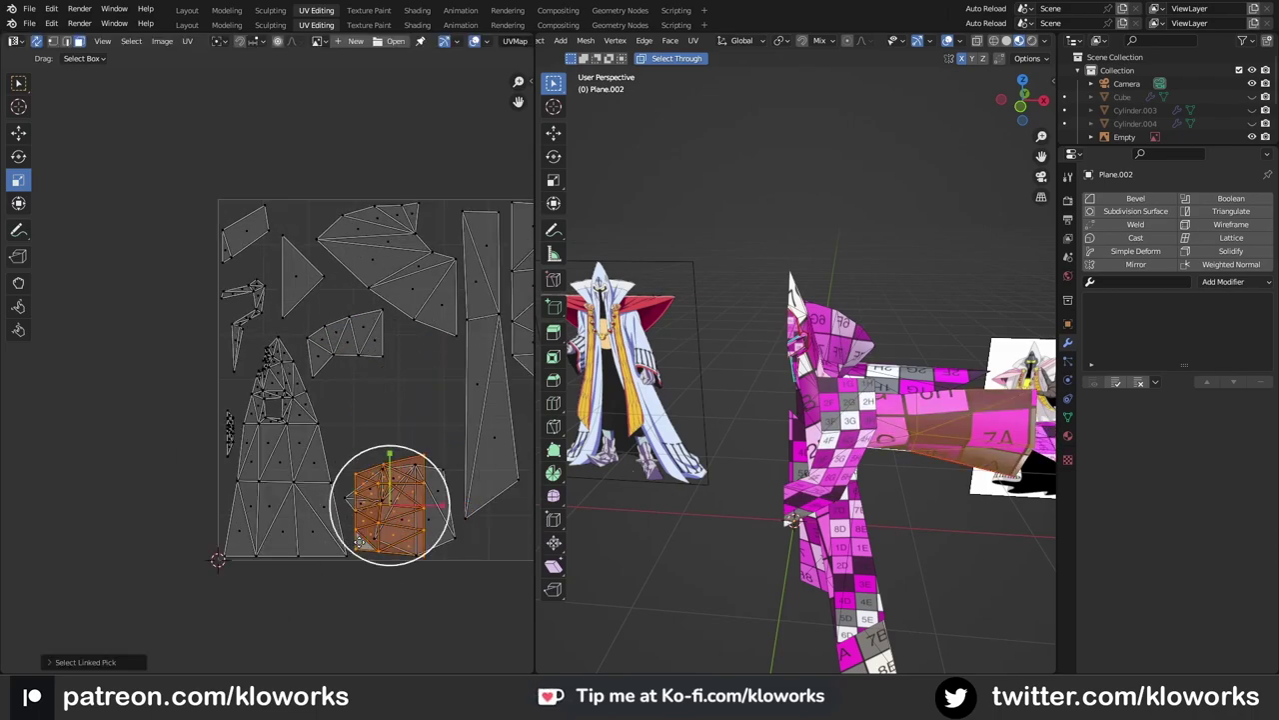
pyautogui.press('g')
pyautogui.press('s')
pyautogui.click(375, 440)
pyautogui.press('g')
pyautogui.click(370, 440)
pyautogui.press('s')
pyautogui.click(357, 359)
# Step: Place the small triangle, rescale the large upper-right island, and check the texture in 3D
pyautogui.scroll(1, 409, 255)
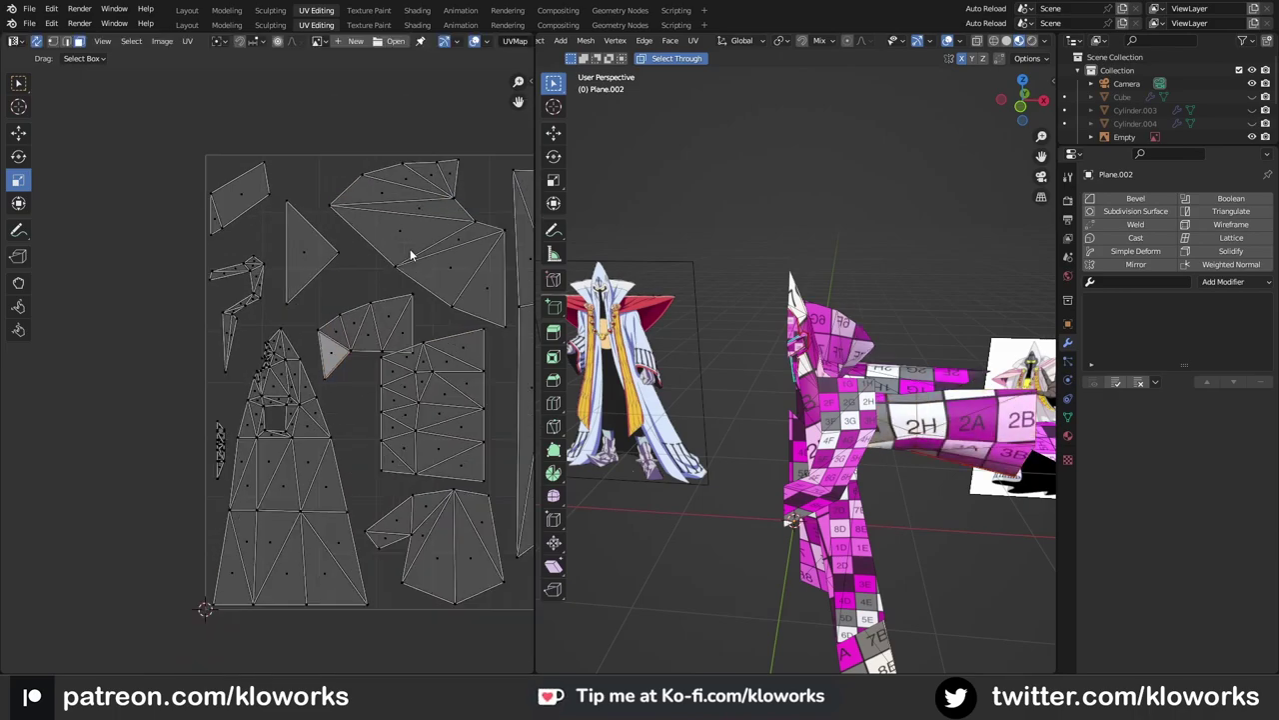
pyautogui.click(308, 297)
pyautogui.click(494, 311)
pyautogui.press('l')
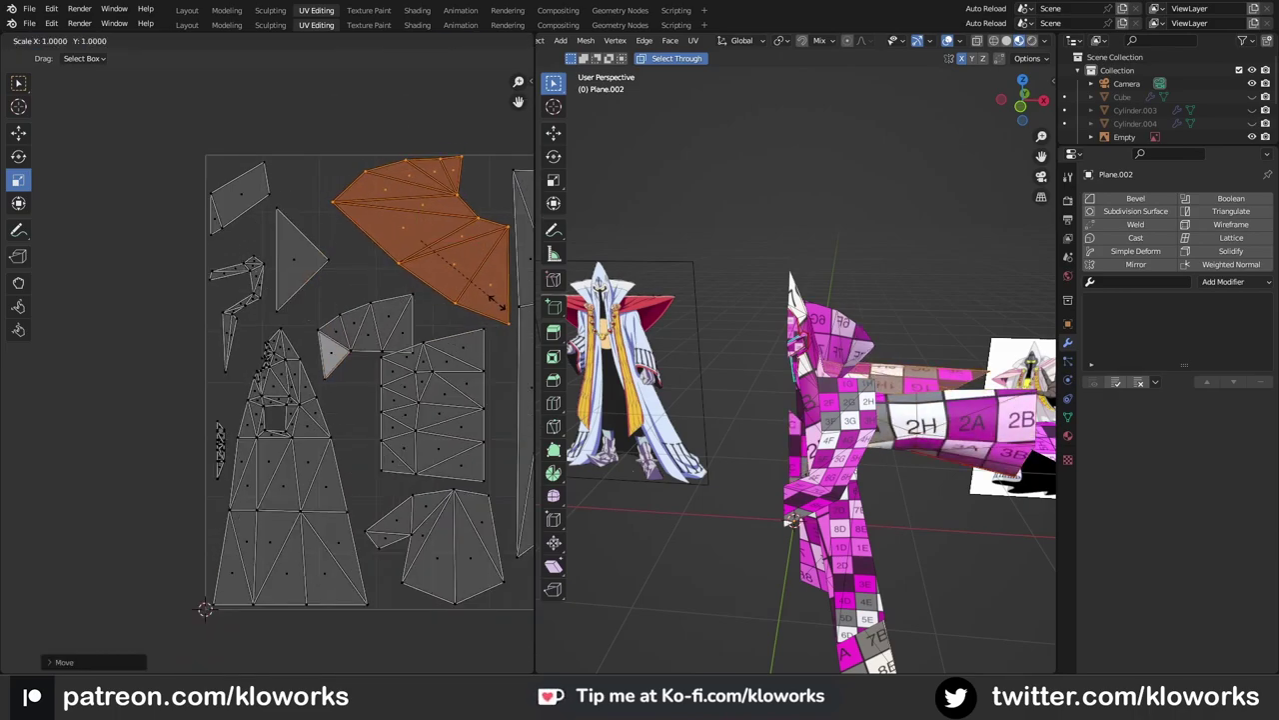
pyautogui.click(487, 296)
pyautogui.click(366, 314)
pyautogui.scroll(-2, 349, 380)
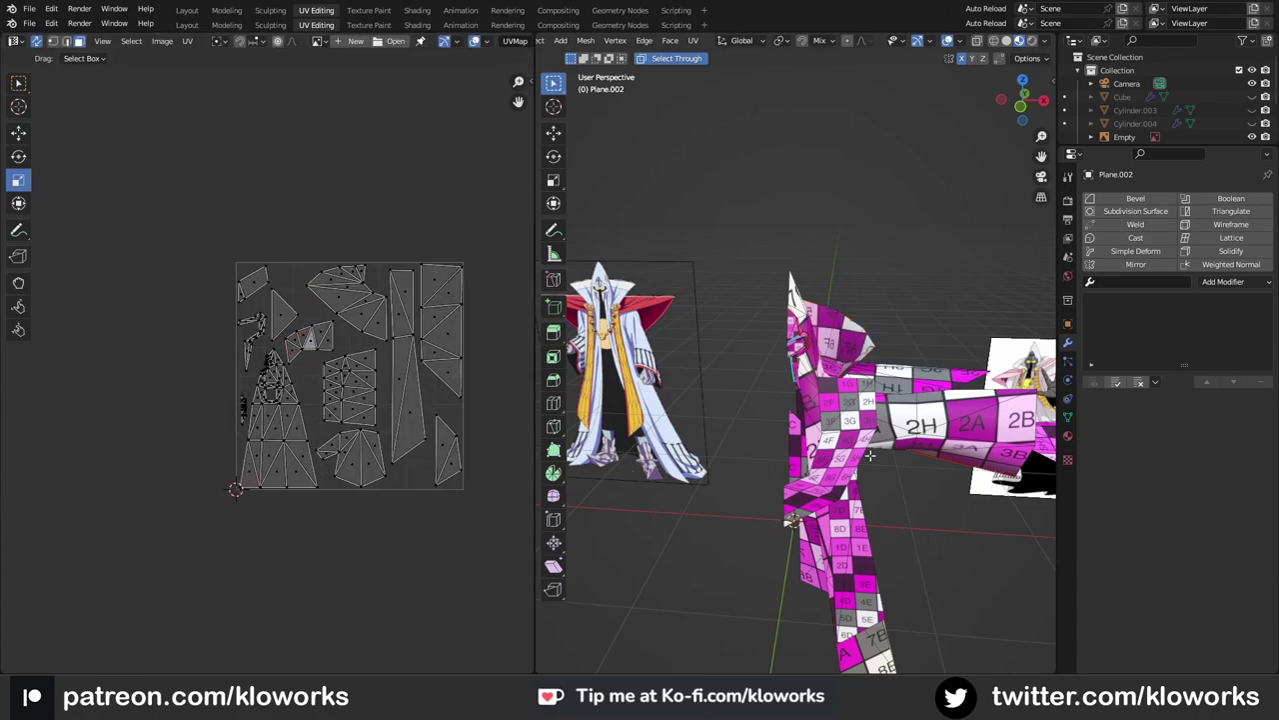
pyautogui.moveTo(760, 400)
pyautogui.mouseDown(button='middle')
pyautogui.moveTo(850, 370)
pyautogui.moveTo(774, 468)
pyautogui.mouseUp(button='middle')
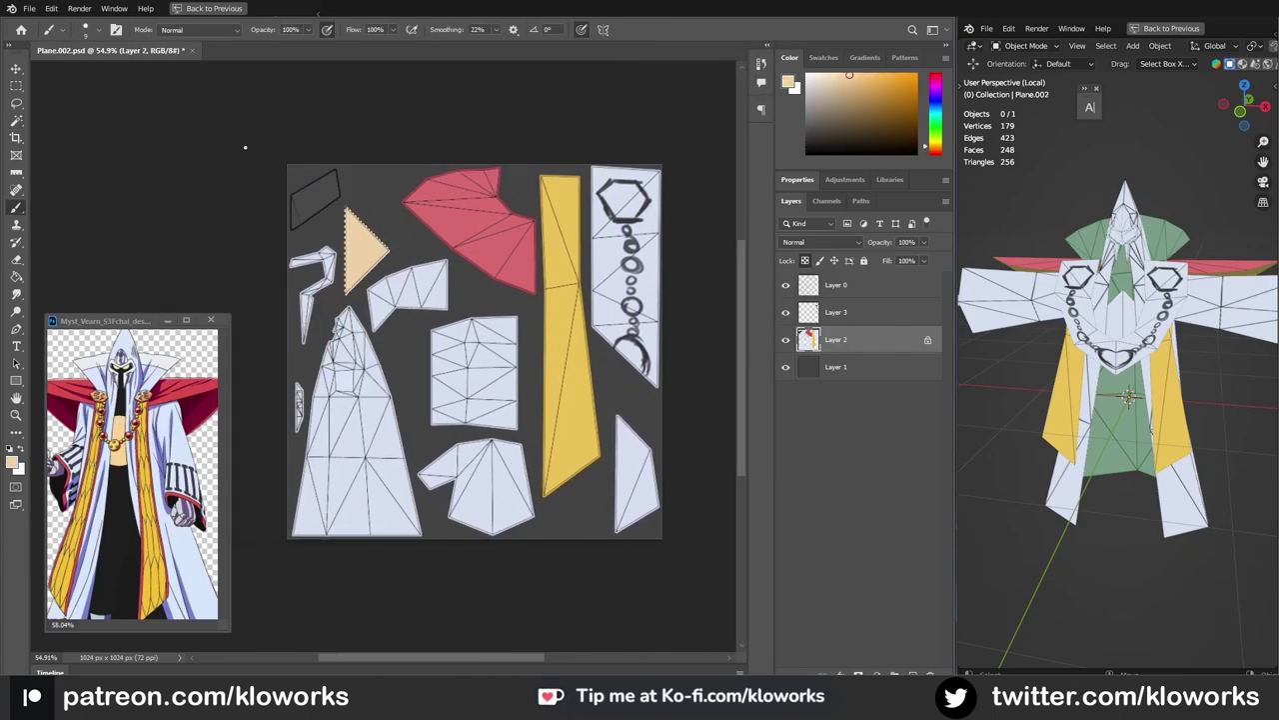
# Step: Hide the UV wireframe layer and paint the small hooked pieces blue, previewing on the model
pyautogui.click(786, 286)
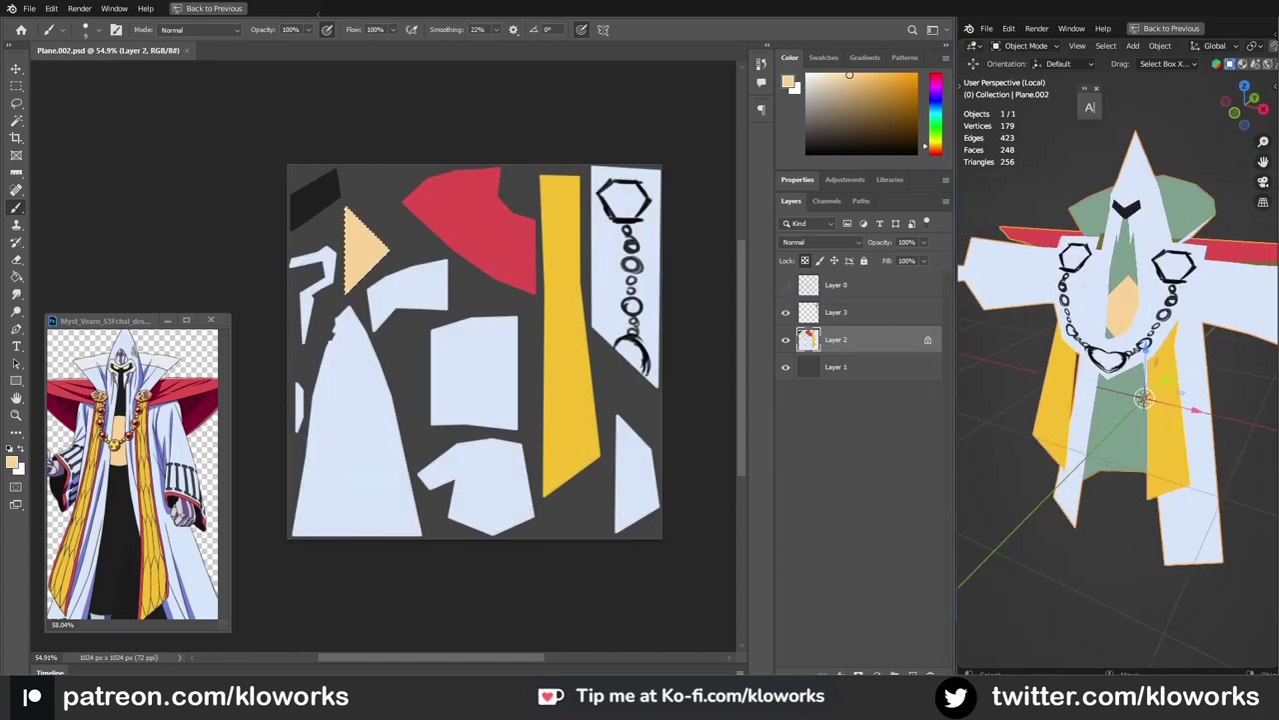
pyautogui.moveTo(362, 364); pyautogui.dragTo(424, 391)
pyautogui.moveTo(372, 285); pyautogui.dragTo(362, 450)
pyautogui.press('m')
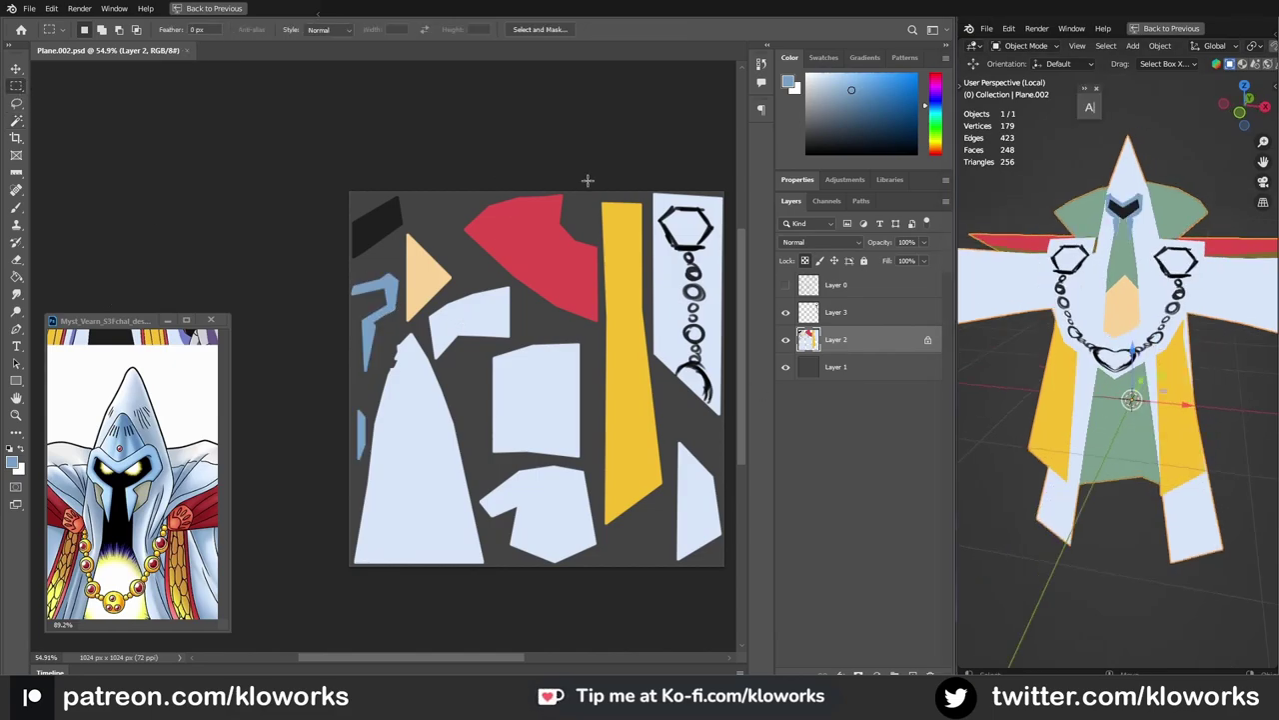
pyautogui.scroll(-2, 588, 180)
pyautogui.scroll(-3, 1079, 46)
pyautogui.moveTo(1060, 420)
pyautogui.mouseDown(button='middle')
pyautogui.moveTo(1110, 463)
pyautogui.moveTo(1200, 365)
pyautogui.mouseUp(button='middle')
pyautogui.hotkey('alt', 'a')
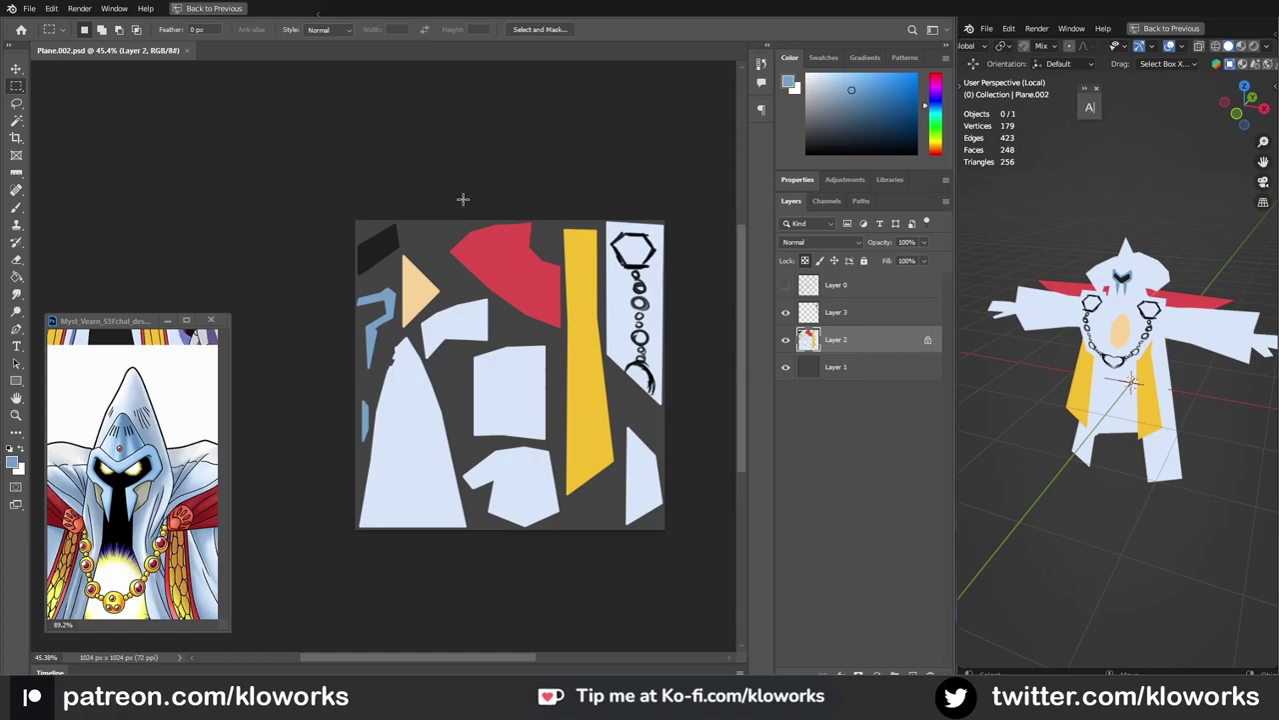
# Step: Rename the layers to ID and Test and add a Detail layer
pyautogui.write('ID')
pyautogui.doubleClick(838, 313)
pyautogui.write('Tex')
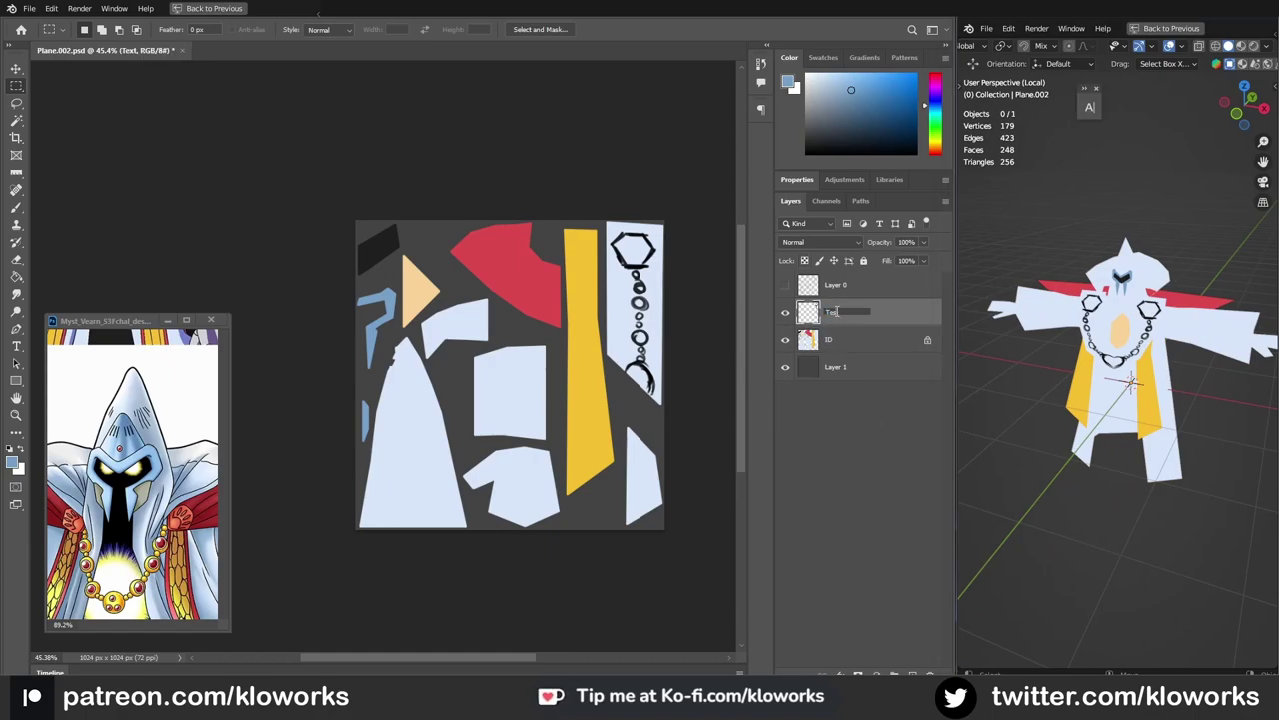
pyautogui.write('t')
pyautogui.doubleClick(838, 367)
pyautogui.write('Detail')
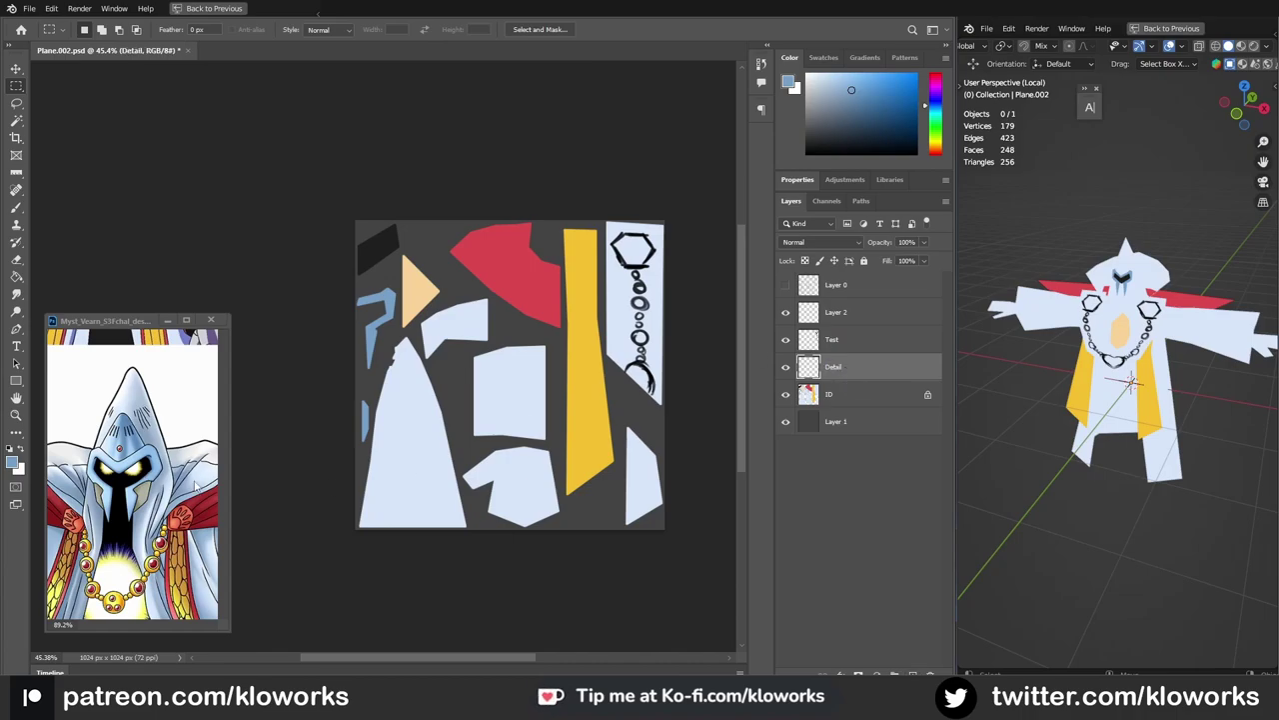
# Step: Switch to the Brush with a lavender colour and clip Detail to the ID layer
pyautogui.click(196, 486)
pyautogui.scroll(-5, 196, 486)
pyautogui.press('b')
pyautogui.keyDown('alt'); pyautogui.click(203, 445); pyautogui.keyUp('alt')
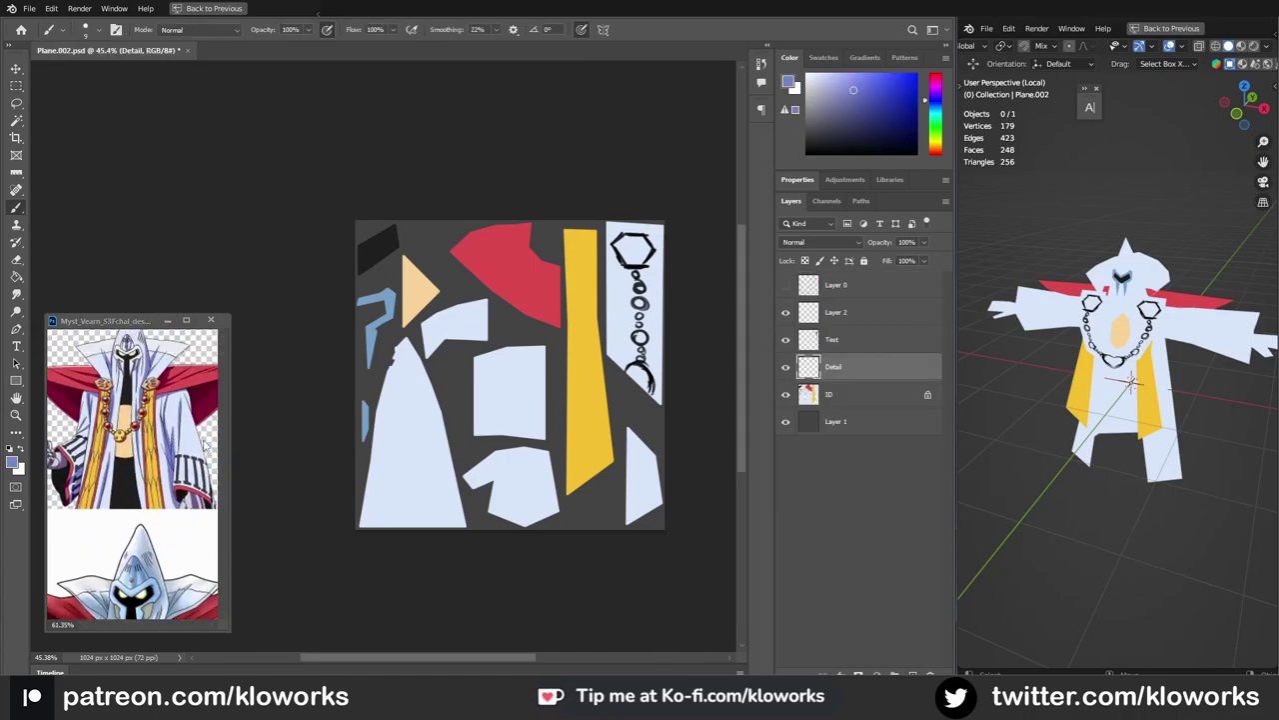
pyautogui.rightClick(476, 378)
pyautogui.press('Escape')
# Step: Select the large white robe piece on the ID layer and shade it lavender
pyautogui.click(830, 394)
pyautogui.keyDown('alt'); pyautogui.click(839, 380); pyautogui.keyUp('alt')
pyautogui.press('w')
pyautogui.click(410, 450)
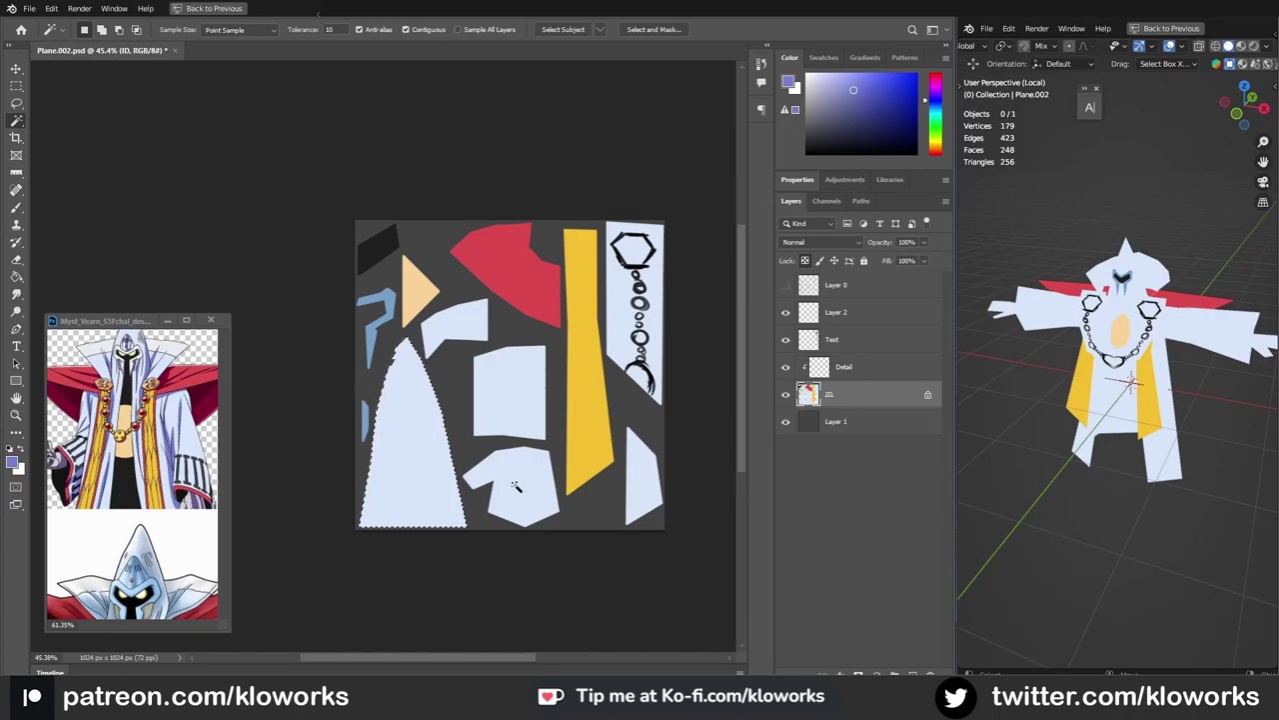
pyautogui.press('b')
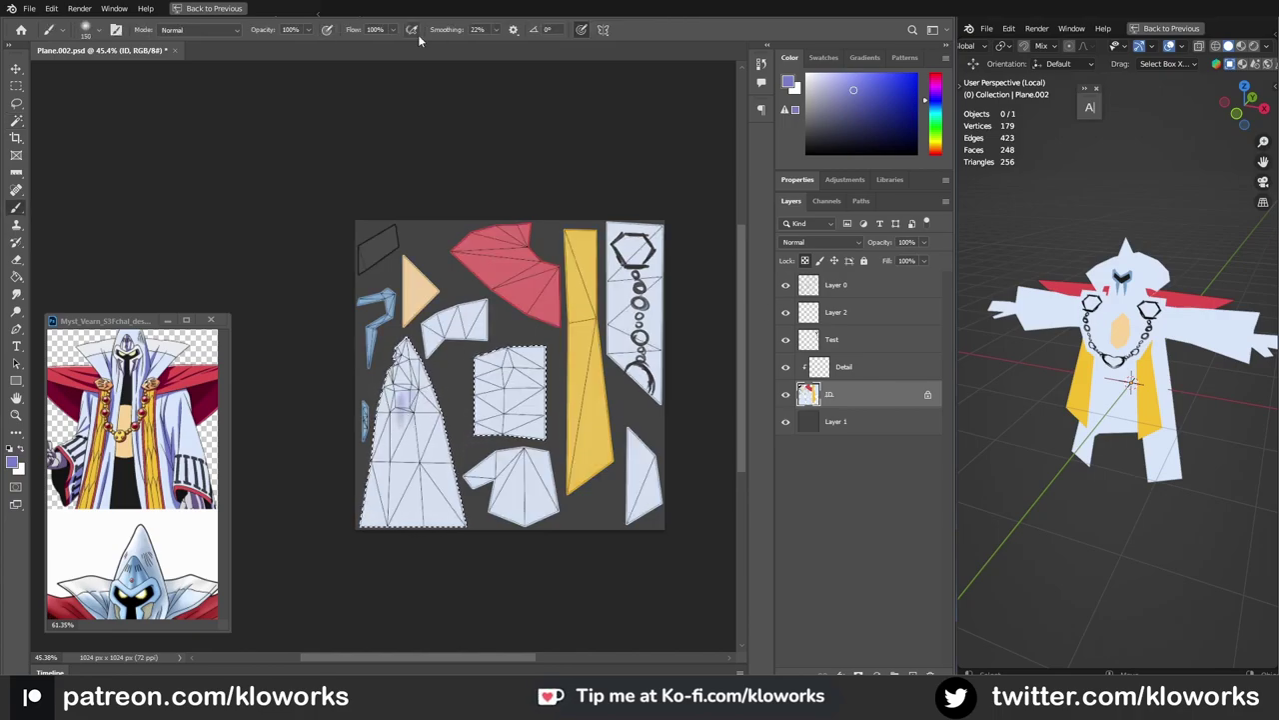
pyautogui.moveTo(496, 29); pyautogui.dragTo(470, 60)
pyautogui.moveTo(400, 400)
pyautogui.mouseDown()
pyautogui.moveTo(423, 480)
pyautogui.moveTo(427, 400)
pyautogui.moveTo(411, 388)
pyautogui.mouseUp()
# Step: Paint soft light-lavender shading on the robe pieces on the Detail layer
pyautogui.press('[')
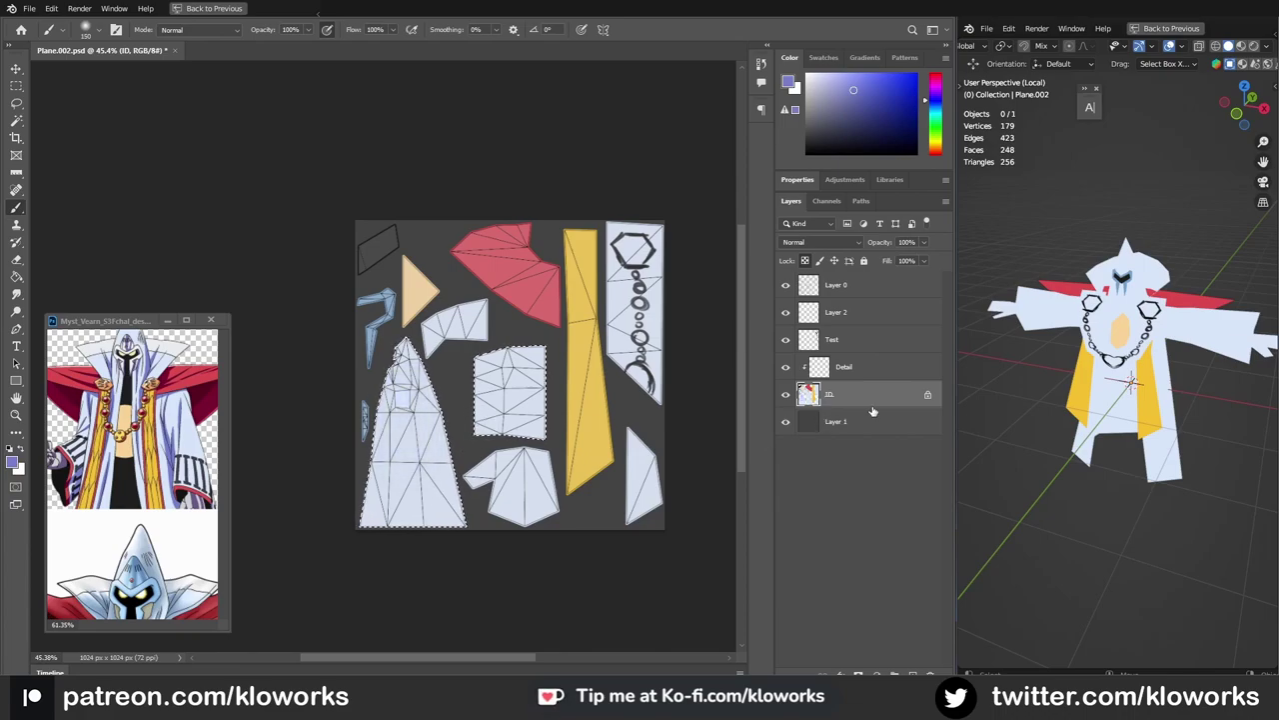
pyautogui.press(']')
pyautogui.press(']')
pyautogui.press(']')
pyautogui.hotkey('alt', ']')
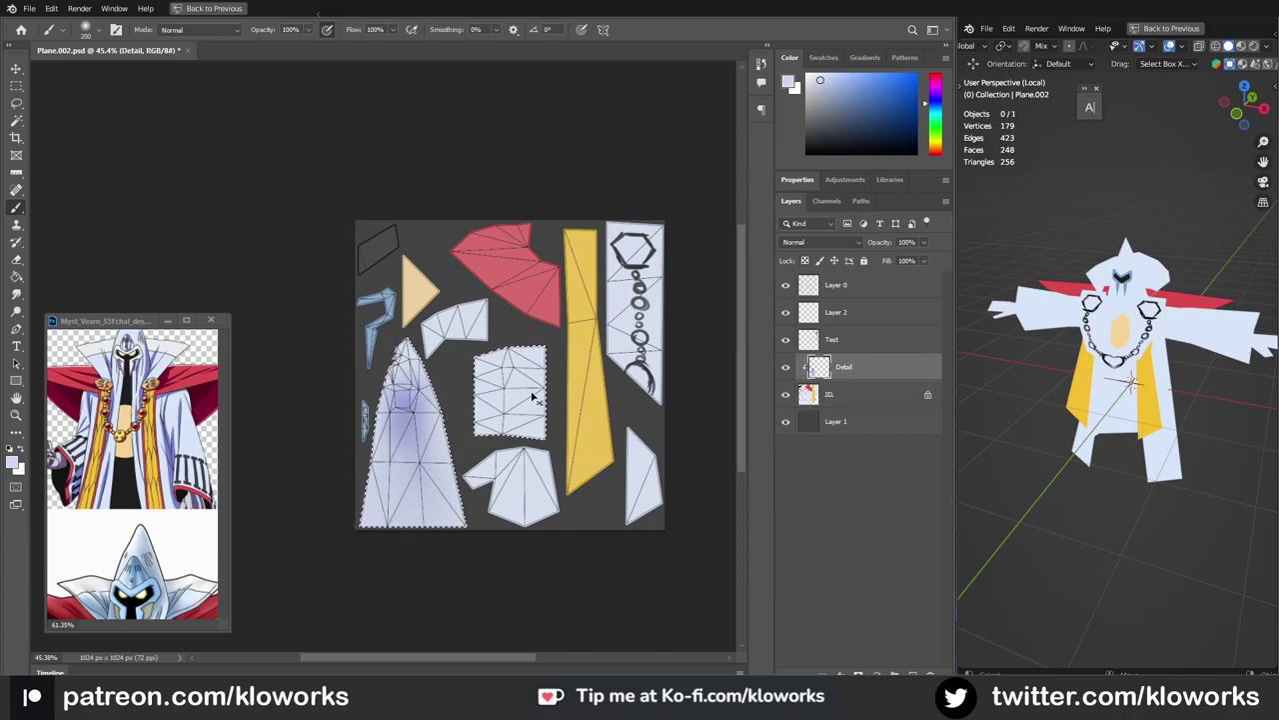
pyautogui.moveTo(1149, 430); pyautogui.dragTo(1128, 522, button='middle')
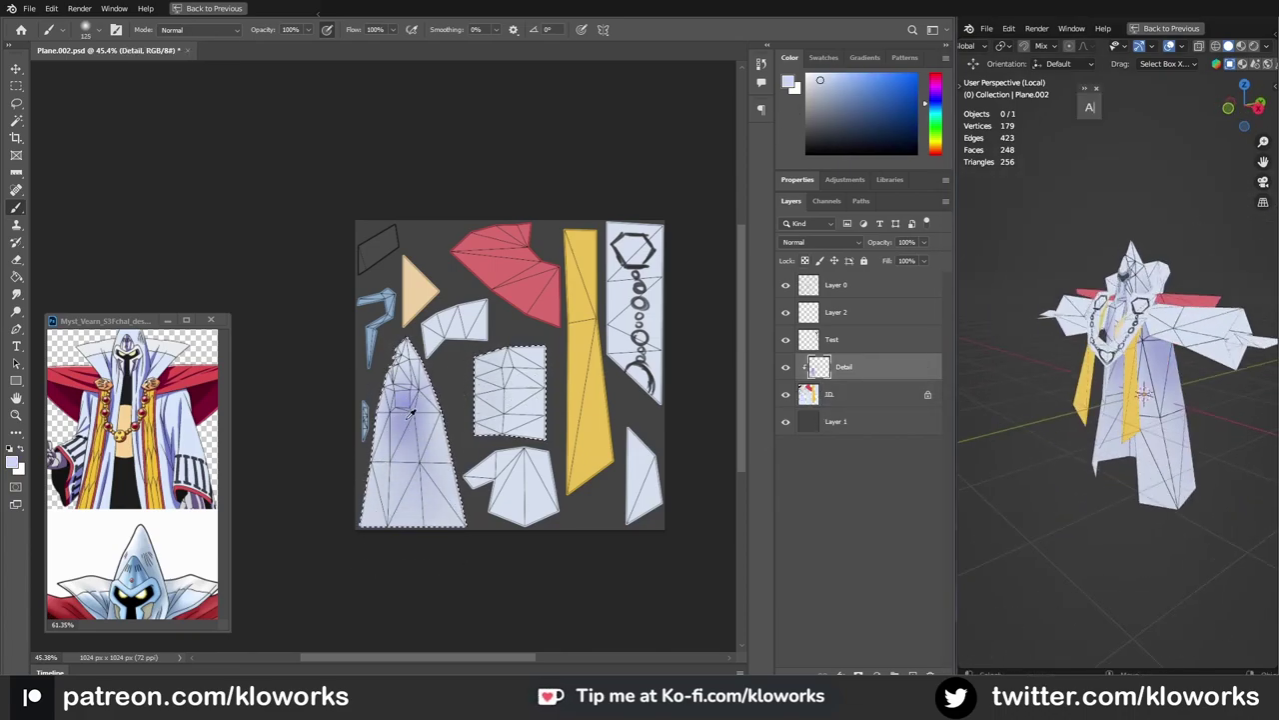
pyautogui.keyDown('alt'); pyautogui.click(466, 443); pyautogui.keyUp('alt')
pyautogui.press('[')
pyautogui.press('[')
pyautogui.press('[')
pyautogui.click(1057, 427)
pyautogui.moveTo(1057, 428)
pyautogui.mouseDown(button='middle')
pyautogui.moveTo(1100, 473)
pyautogui.moveTo(1080, 450)
pyautogui.mouseUp(button='middle')
pyautogui.press('[')
pyautogui.press('[')
pyautogui.press('[')
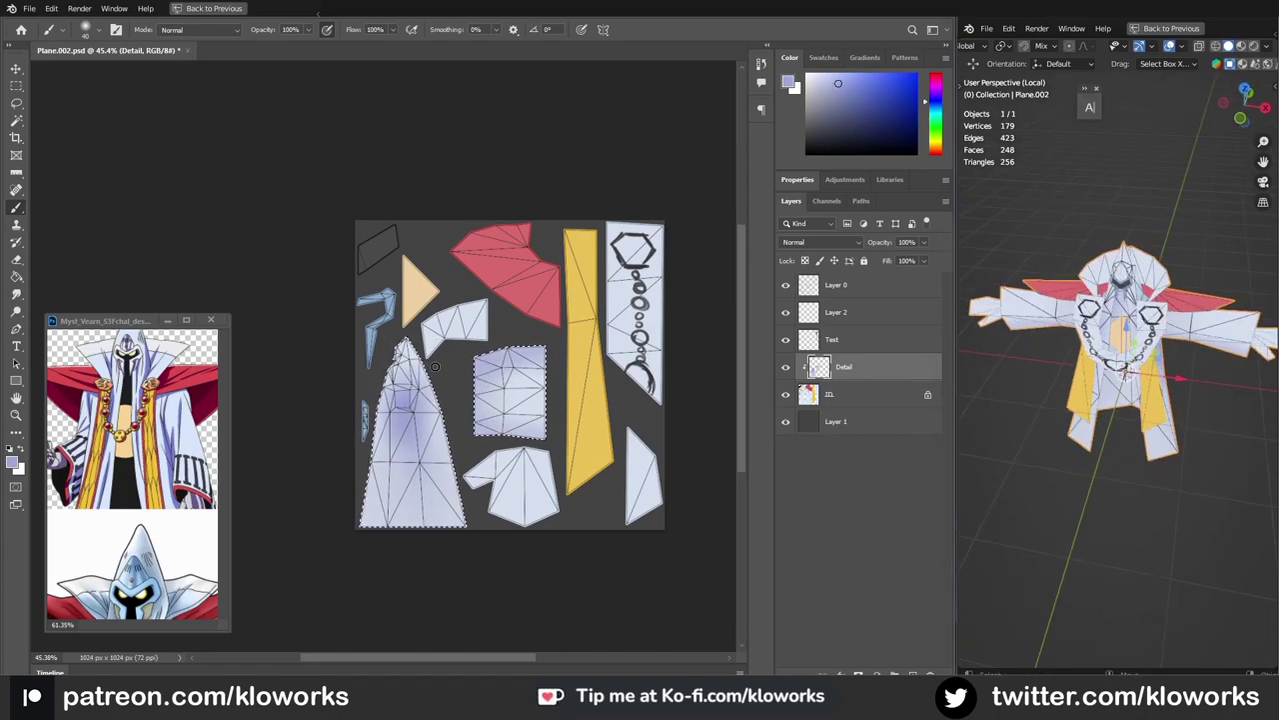
pyautogui.keyDown('alt'); pyautogui.scroll(4, 398, 330); pyautogui.keyUp('alt')
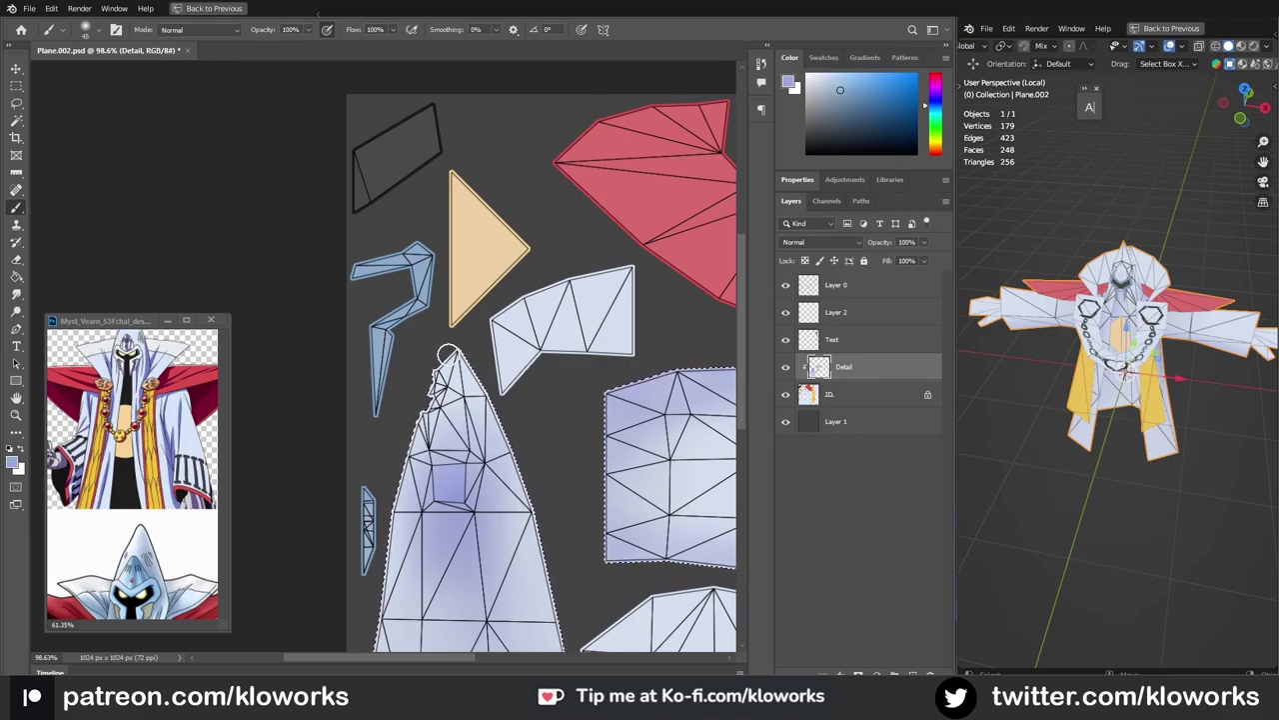
# Step: Select the blue hooked piece on the ID layer and pick a darker blue paint colour
pyautogui.press('m')
pyautogui.click(822, 396)
pyautogui.press('w')
pyautogui.click(385, 273)
pyautogui.press('b')
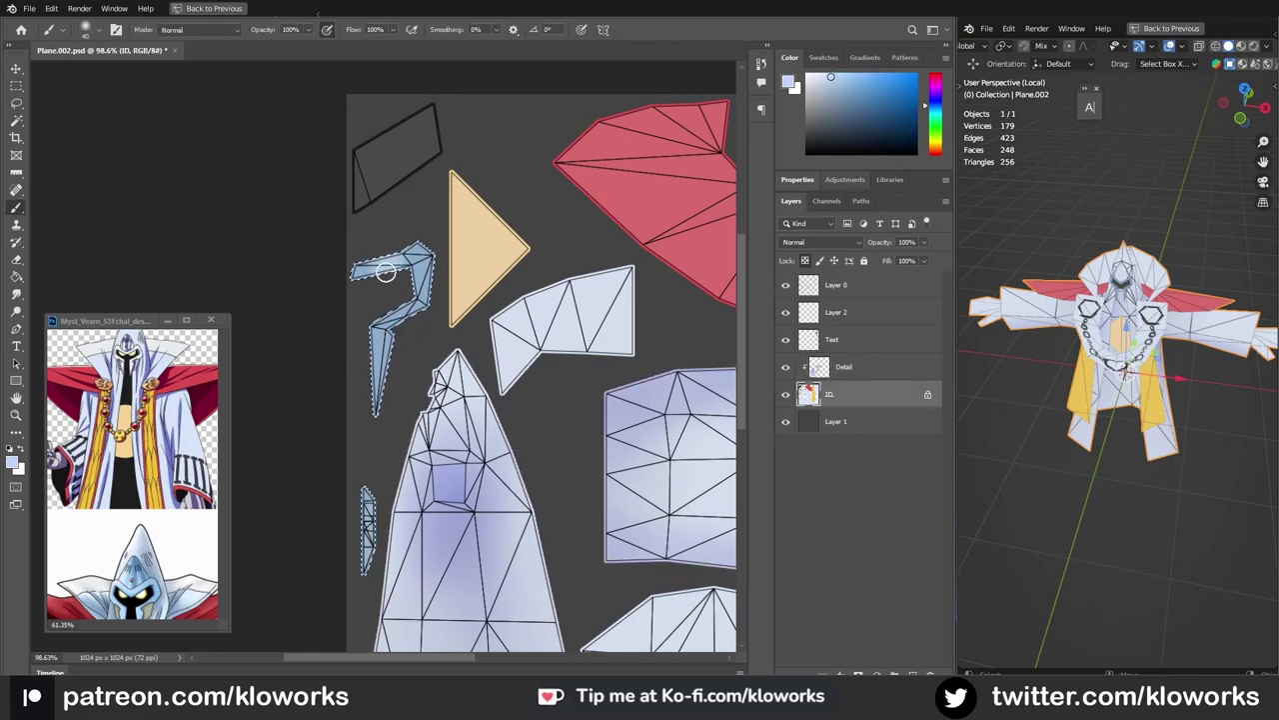
pyautogui.keyDown('alt'); pyautogui.click(466, 306); pyautogui.keyUp('alt')
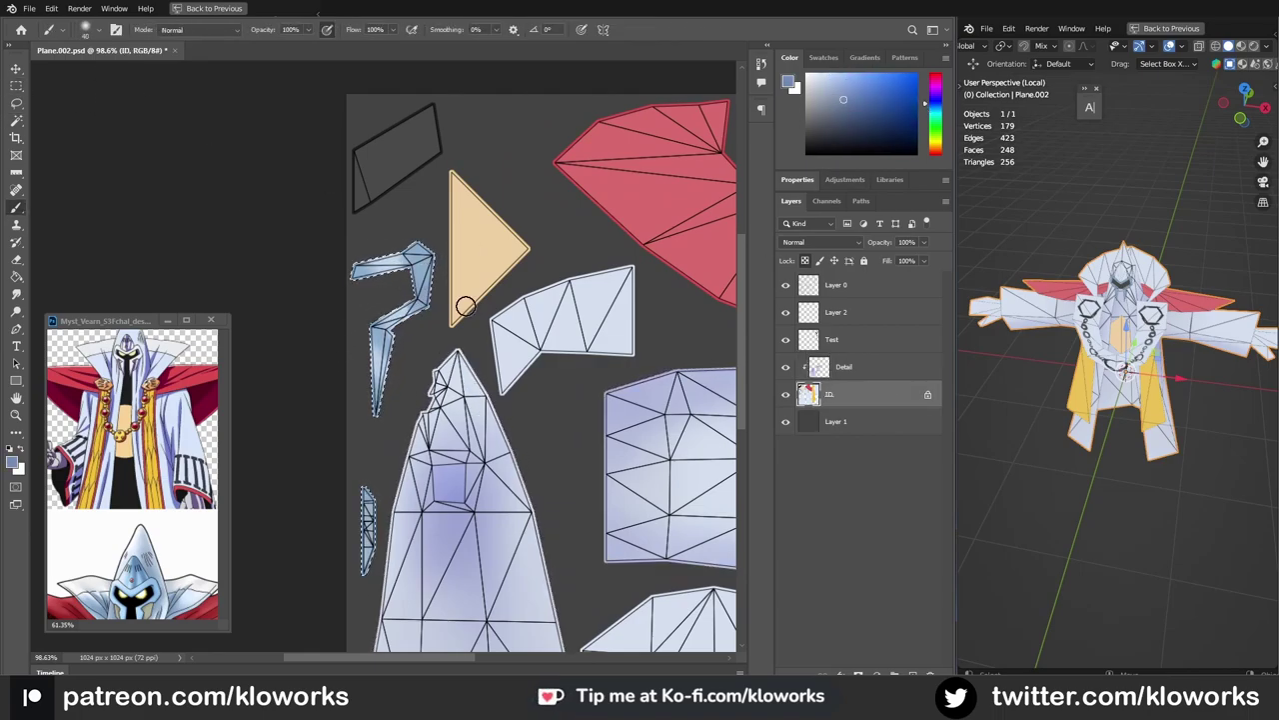
pyautogui.click(926, 102)
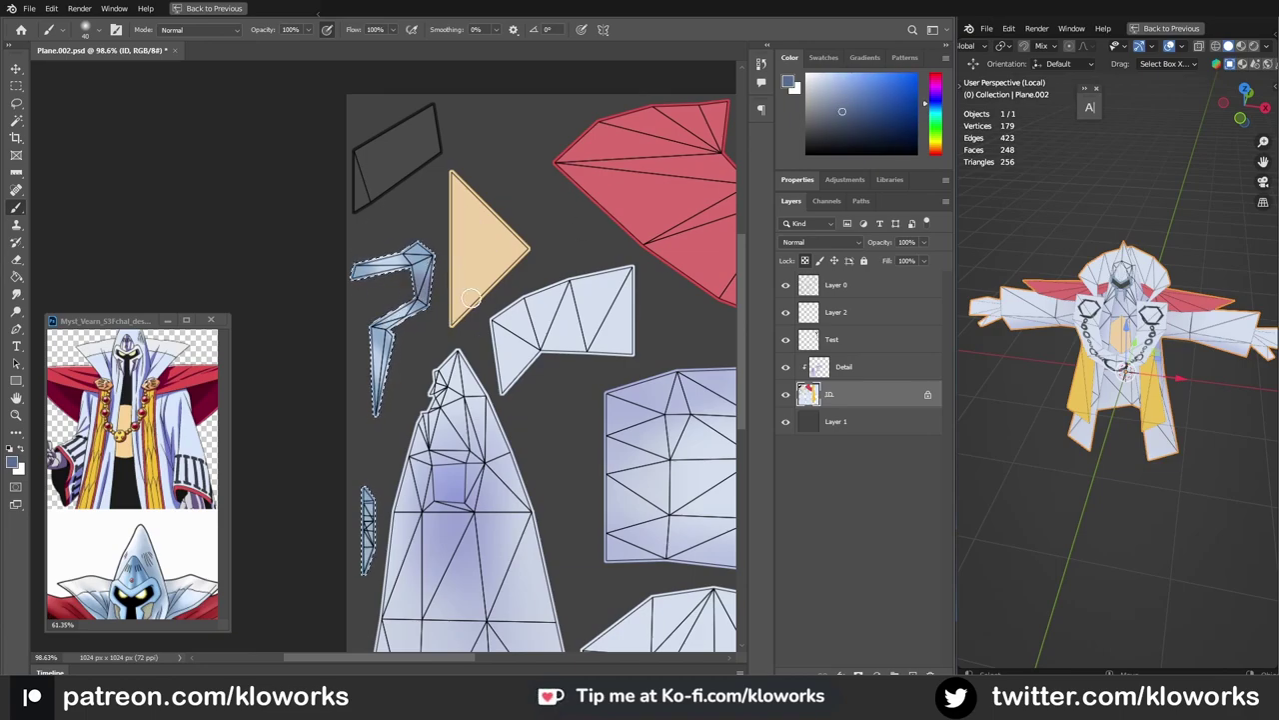
pyautogui.click(823, 373)
pyautogui.keyDown('alt'); pyautogui.click(486, 306); pyautogui.keyUp('alt')
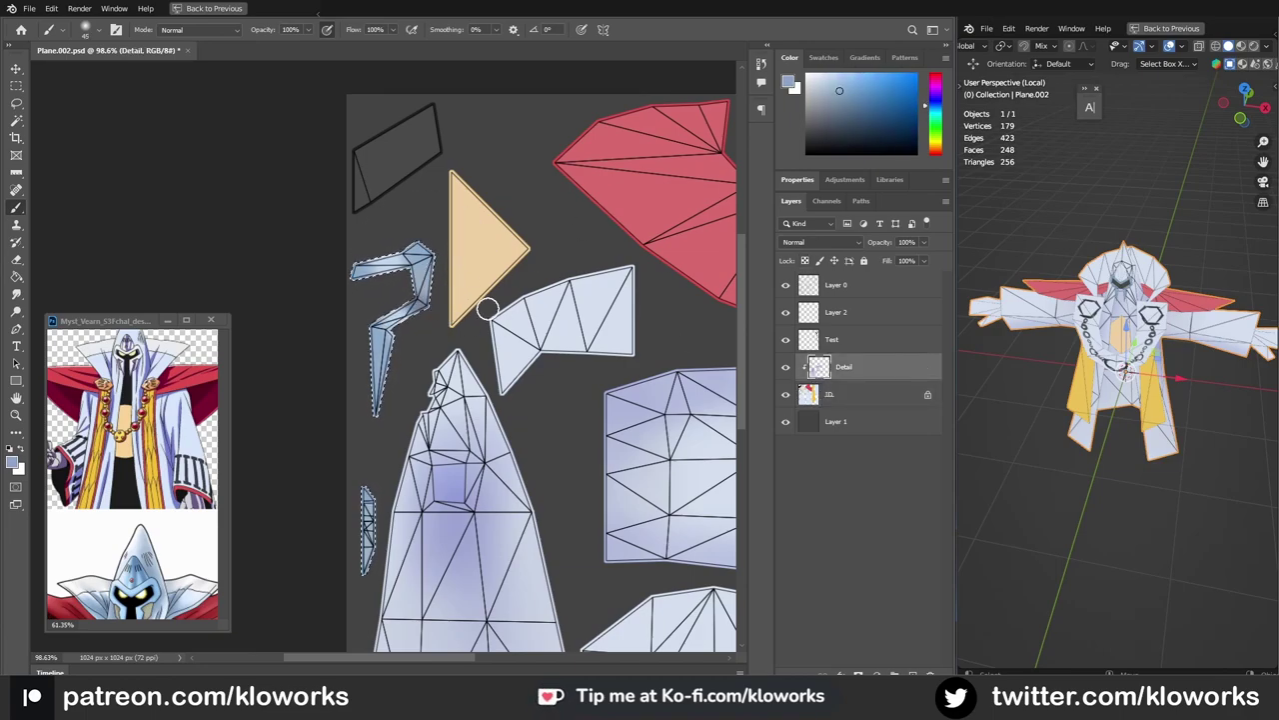
# Step: Paint darker shading on the hooked piece and save the texture for Blender
pyautogui.hotkey('ctrl', ',')
pyautogui.hotkey('alt', '[')
pyautogui.keyDown('alt'); pyautogui.moveTo(371, 329); pyautogui.dragTo(385, 282, button='right'); pyautogui.keyUp('alt')
pyautogui.hotkey('alt', ']')
pyautogui.hotkey('ctrl', ',')
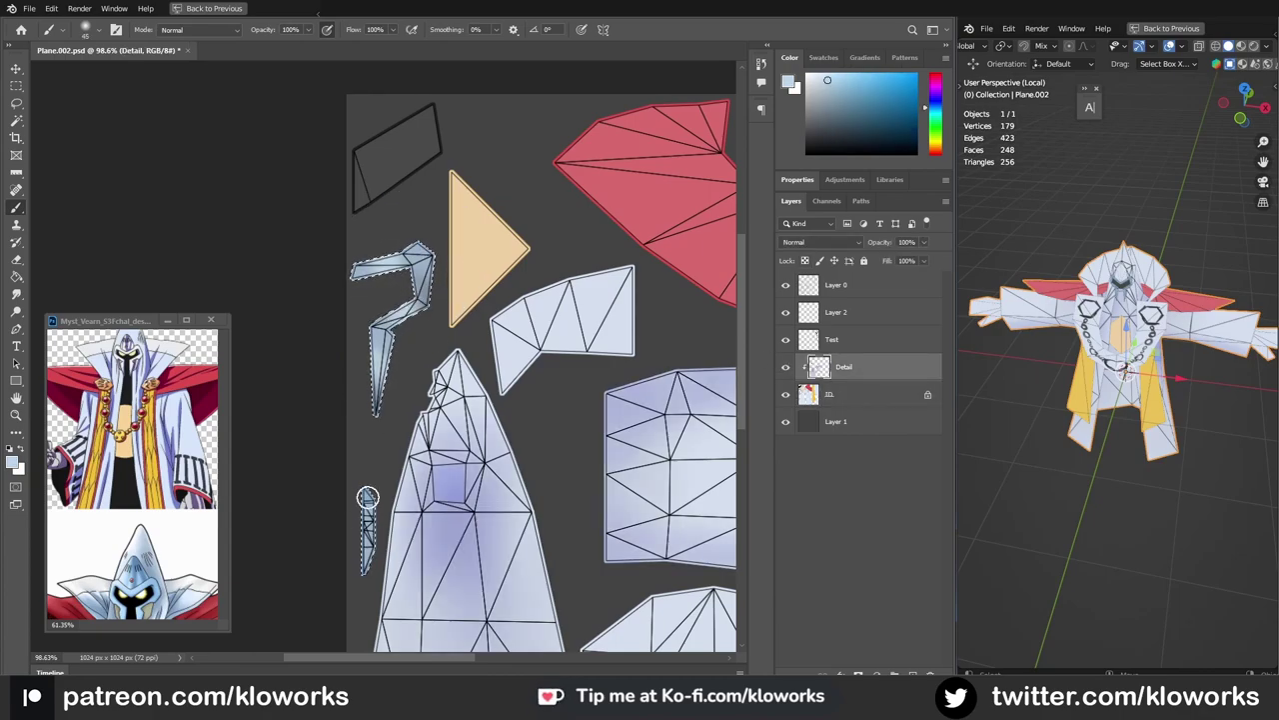
pyautogui.hotkey('ctrl', 's')
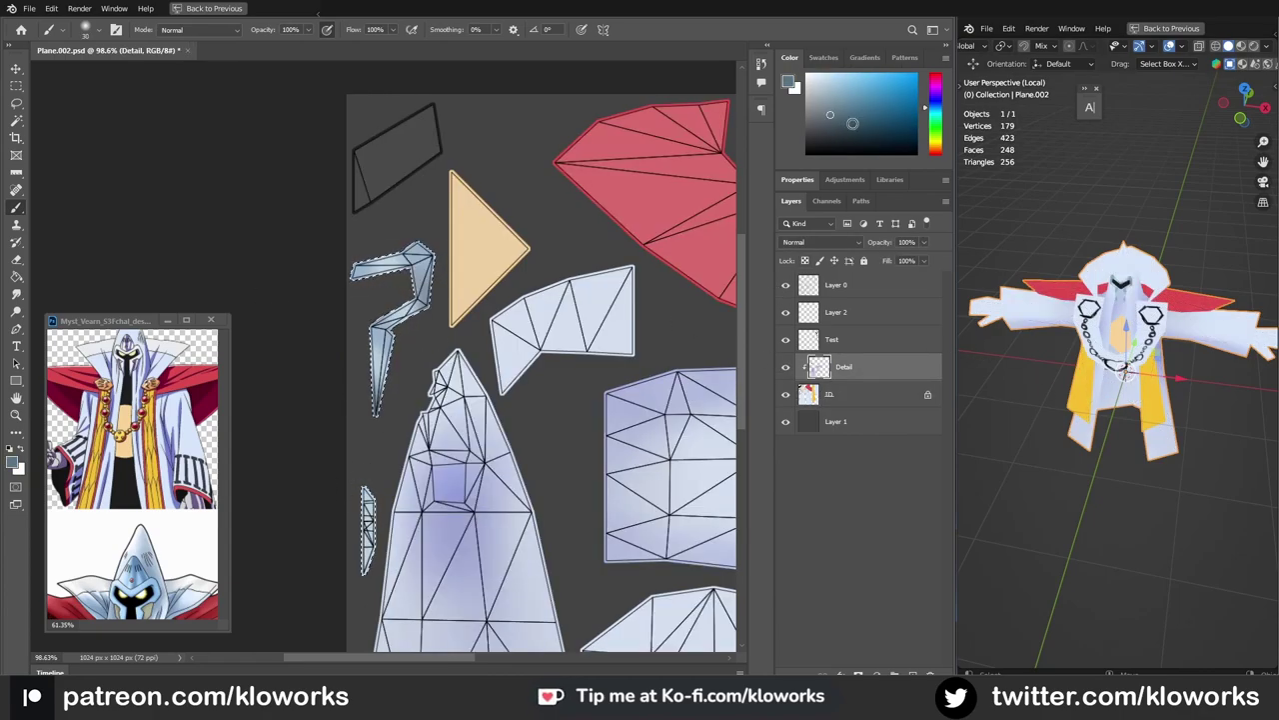
# Step: Sample the light blue from the texture and choose a soft brush preset
pyautogui.keyDown('alt'); pyautogui.click(406, 263); pyautogui.keyUp('alt')
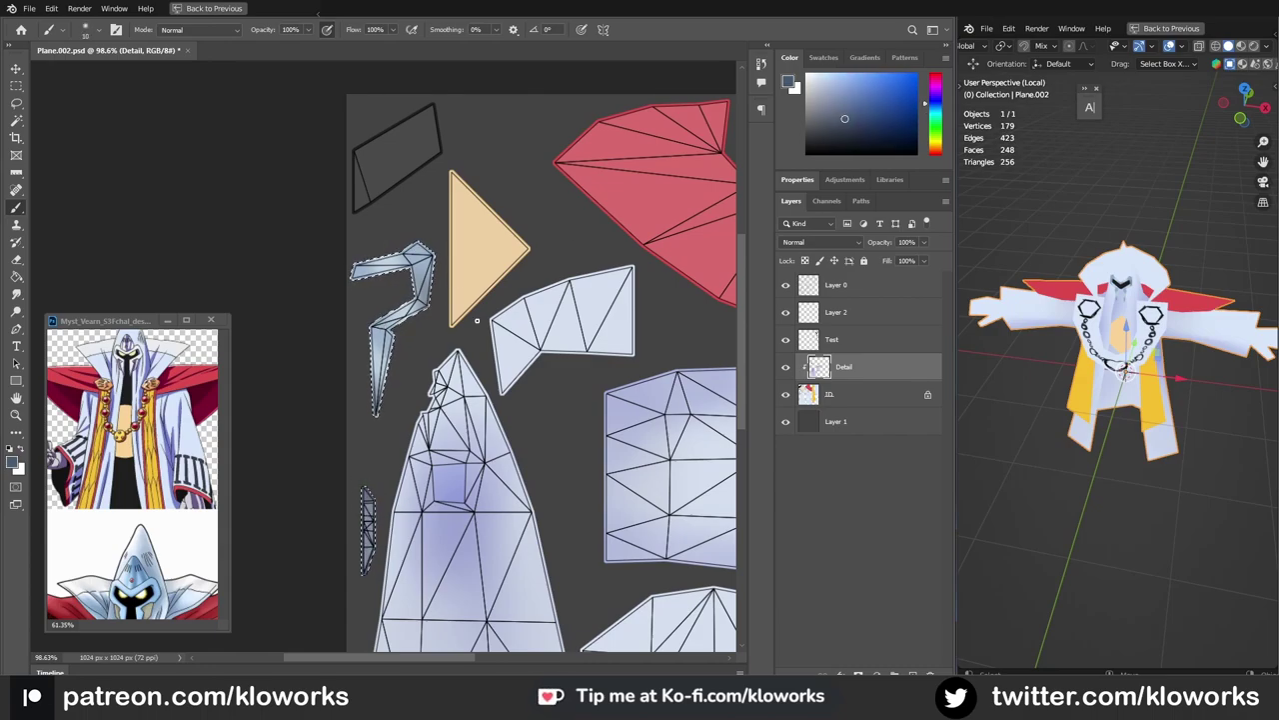
pyautogui.keyDown('alt'); pyautogui.scroll(2, 436, 268); pyautogui.keyUp('alt')
pyautogui.rightClick(300, 246)
pyautogui.press('Escape')
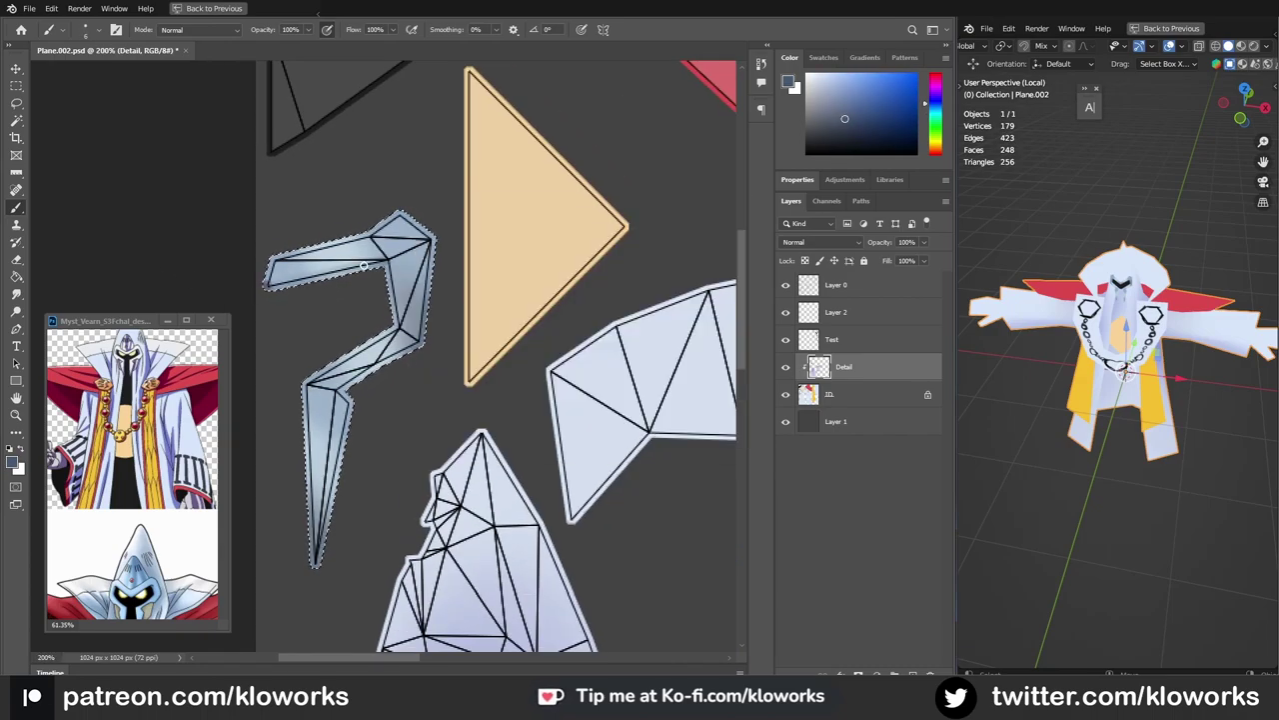
# Step: Shade the zigzag piece and the panel's right, bottom and upper-right areas blue
pyautogui.moveTo(388, 257); pyautogui.dragTo(366, 376)
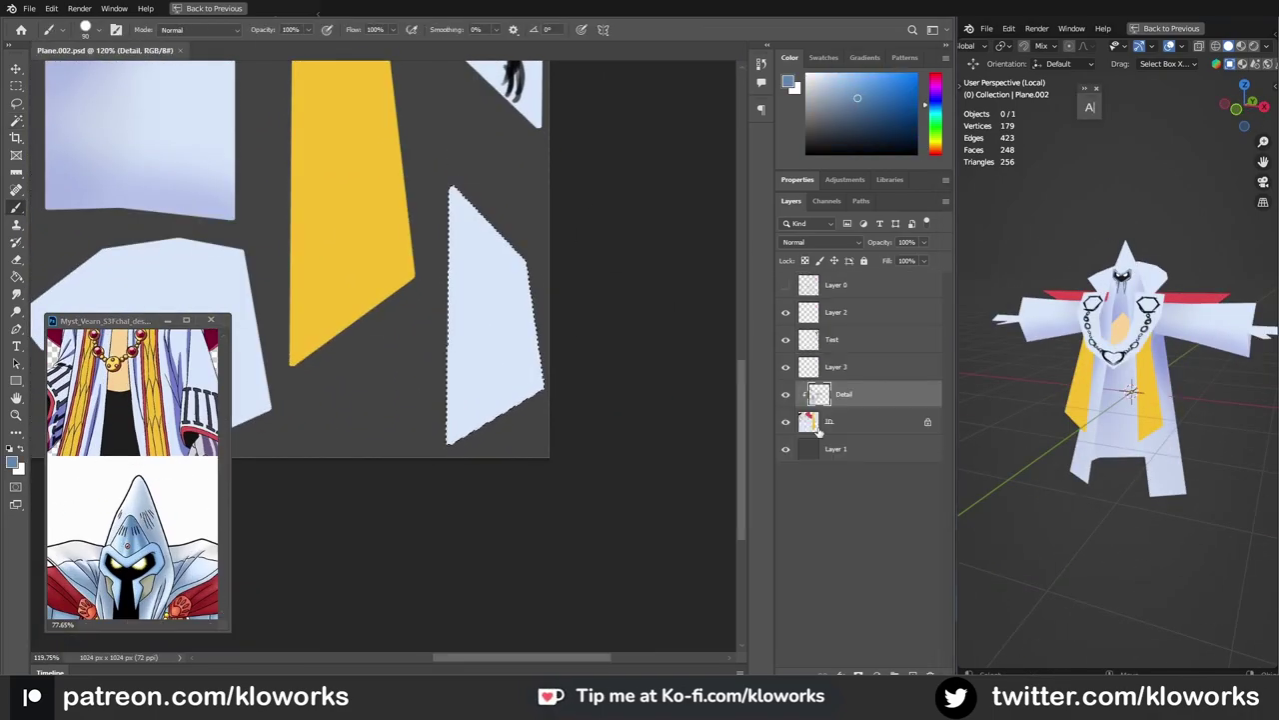
pyautogui.moveTo(519, 279)
pyautogui.mouseDown()
pyautogui.moveTo(480, 385)
pyautogui.moveTo(457, 309)
pyautogui.mouseUp()
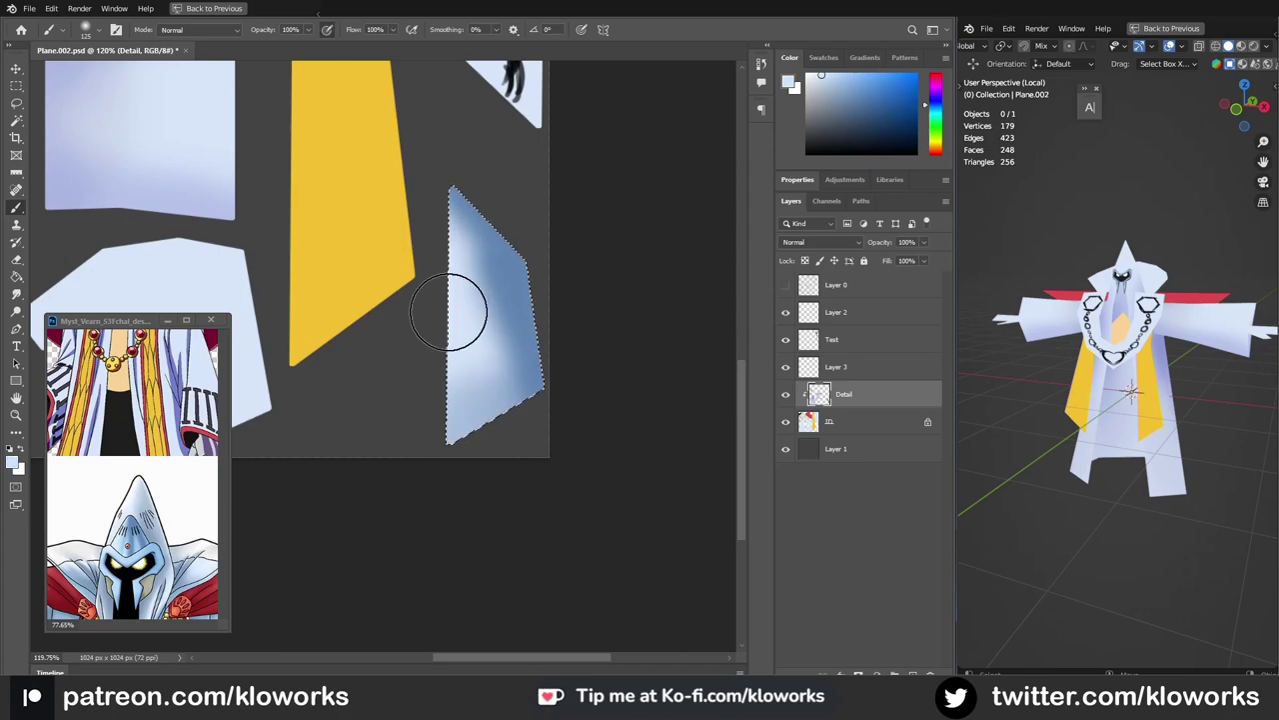
pyautogui.moveTo(499, 389); pyautogui.dragTo(553, 264)
pyautogui.moveTo(465, 197); pyautogui.dragTo(499, 300)
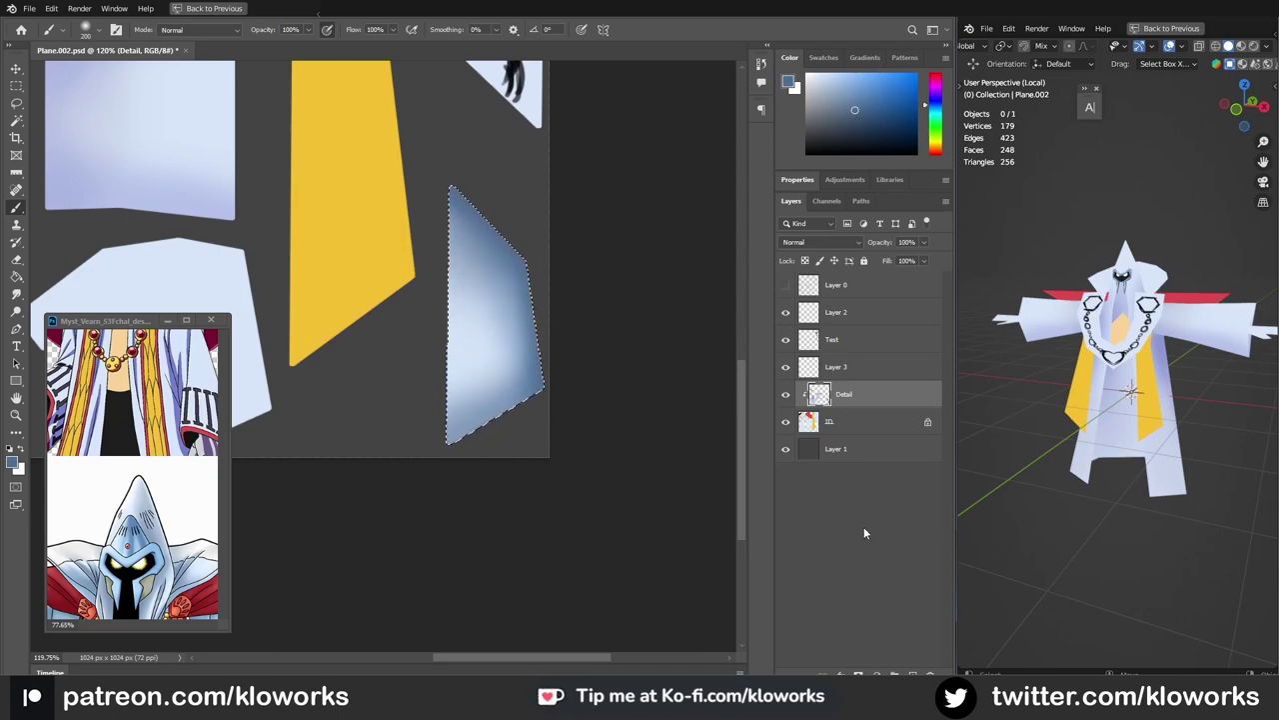
# Step: Add a new layer named Line and paint three dark stripes on the panel
pyautogui.hotkey('ctrl', 'shift', 'alt', 'n')
pyautogui.write('e')
pyautogui.press('Return')
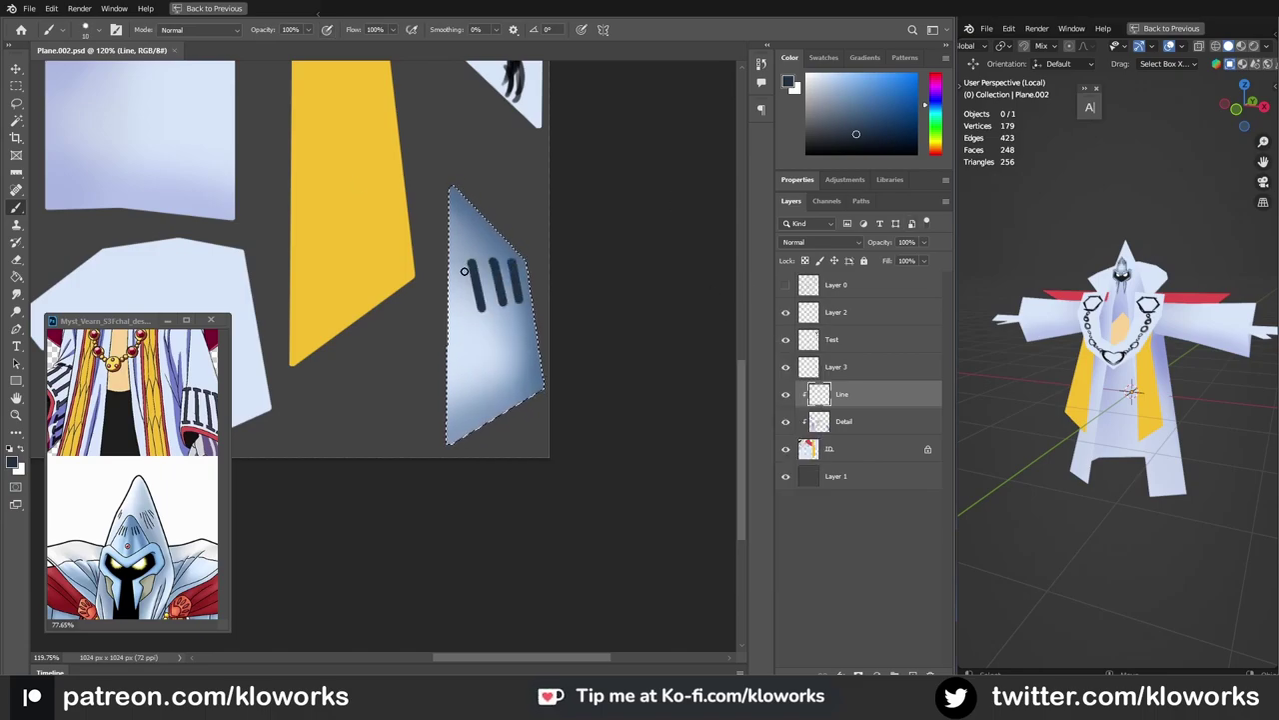
pyautogui.hotkey('ctrl', 'z')
pyautogui.hotkey('ctrl', 'z')
pyautogui.hotkey('ctrl', 'z')
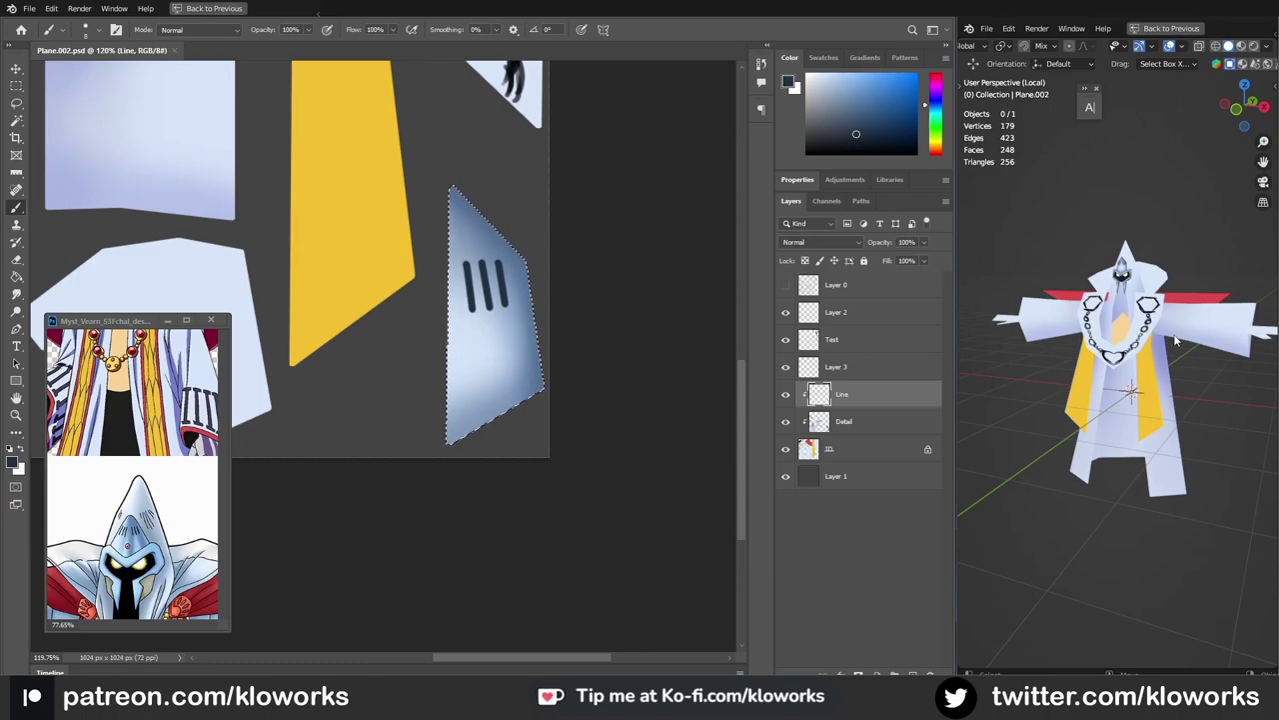
pyautogui.scroll(5, 1177, 342)
pyautogui.hotkey('ctrl', 'z')
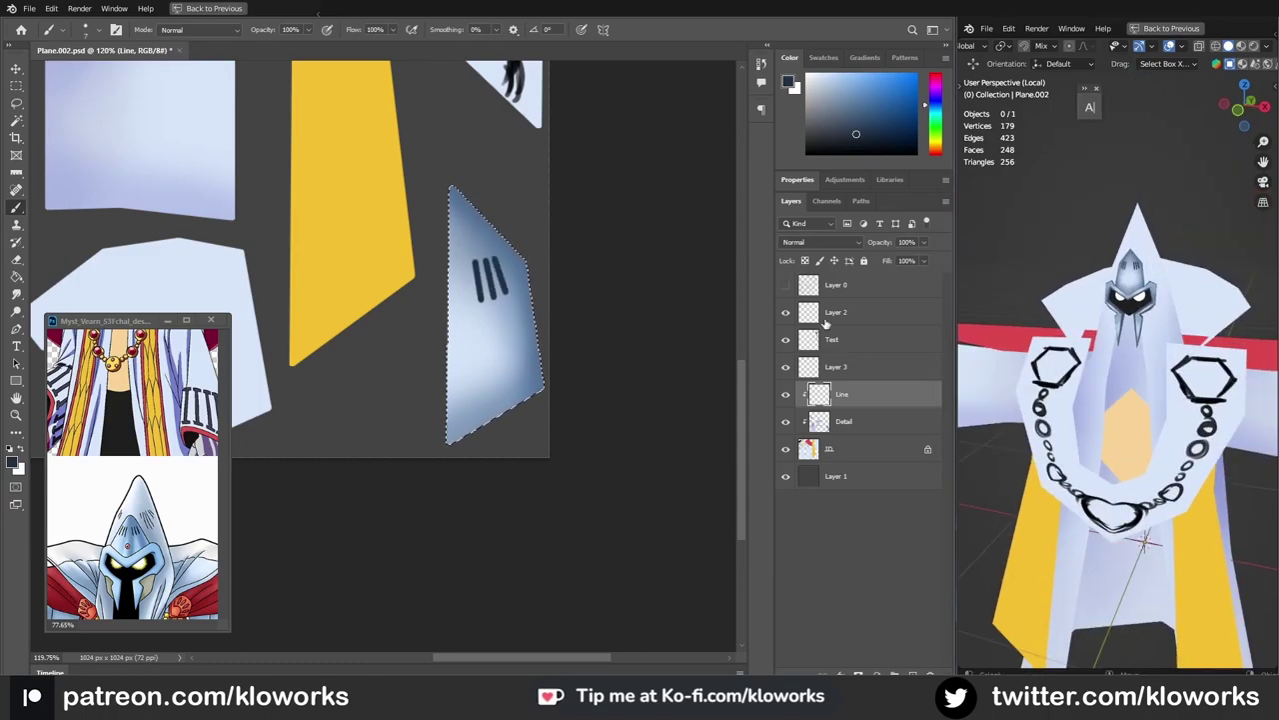
pyautogui.keyDown('alt'); pyautogui.scroll(5, 137, 545); pyautogui.keyUp('alt')
# Step: Sample the gem's red from the reference and paint the gem, then sample the panel's light blue
pyautogui.keyDown('alt'); pyautogui.click(151, 460); pyautogui.keyUp('alt')
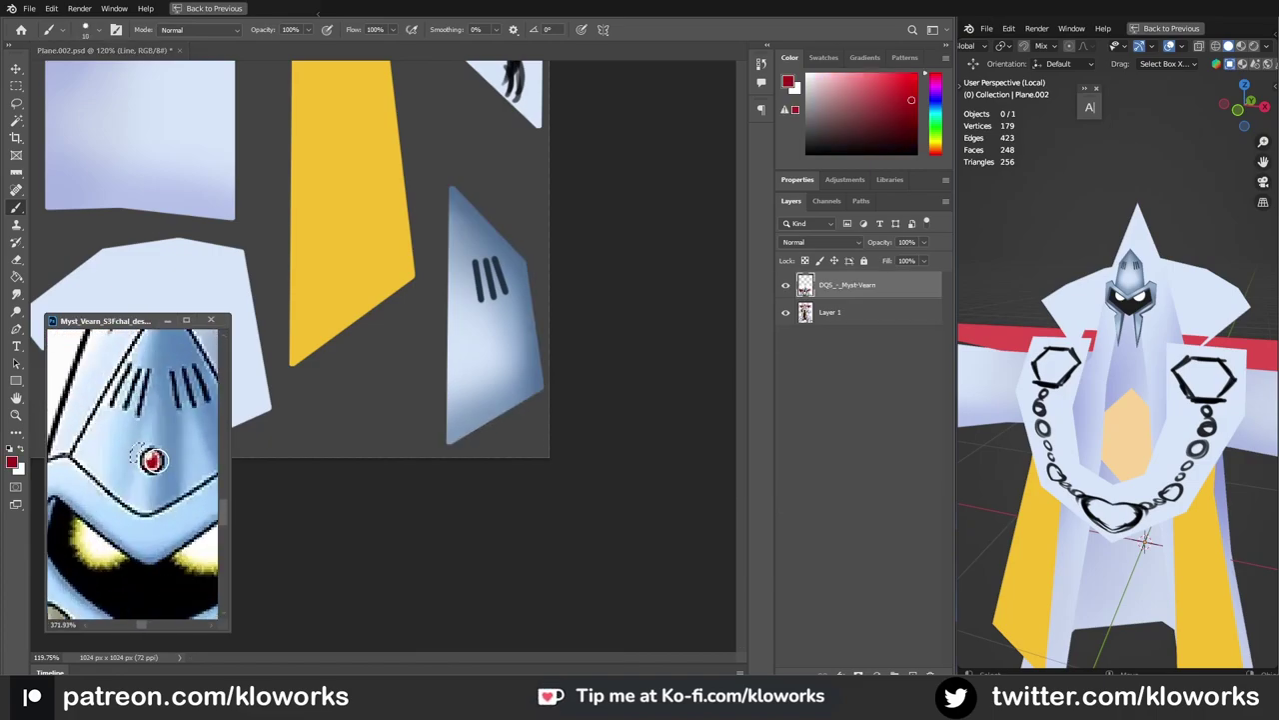
pyautogui.click(447, 340)
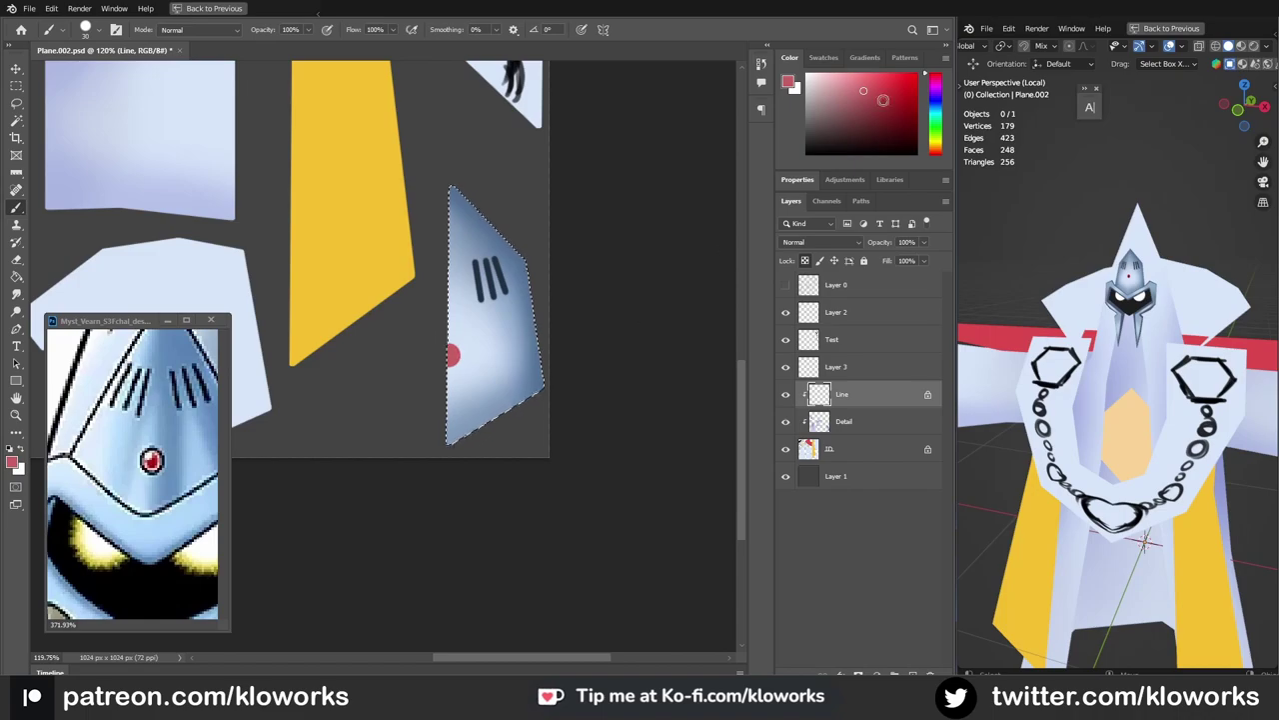
pyautogui.keyDown('alt'); pyautogui.click(499, 363); pyautogui.keyUp('alt')
pyautogui.keyDown('alt'); pyautogui.scroll(5, 517, 362); pyautogui.keyUp('alt')
pyautogui.keyDown('alt'); pyautogui.scroll(-1, 443, 363); pyautogui.keyUp('alt')
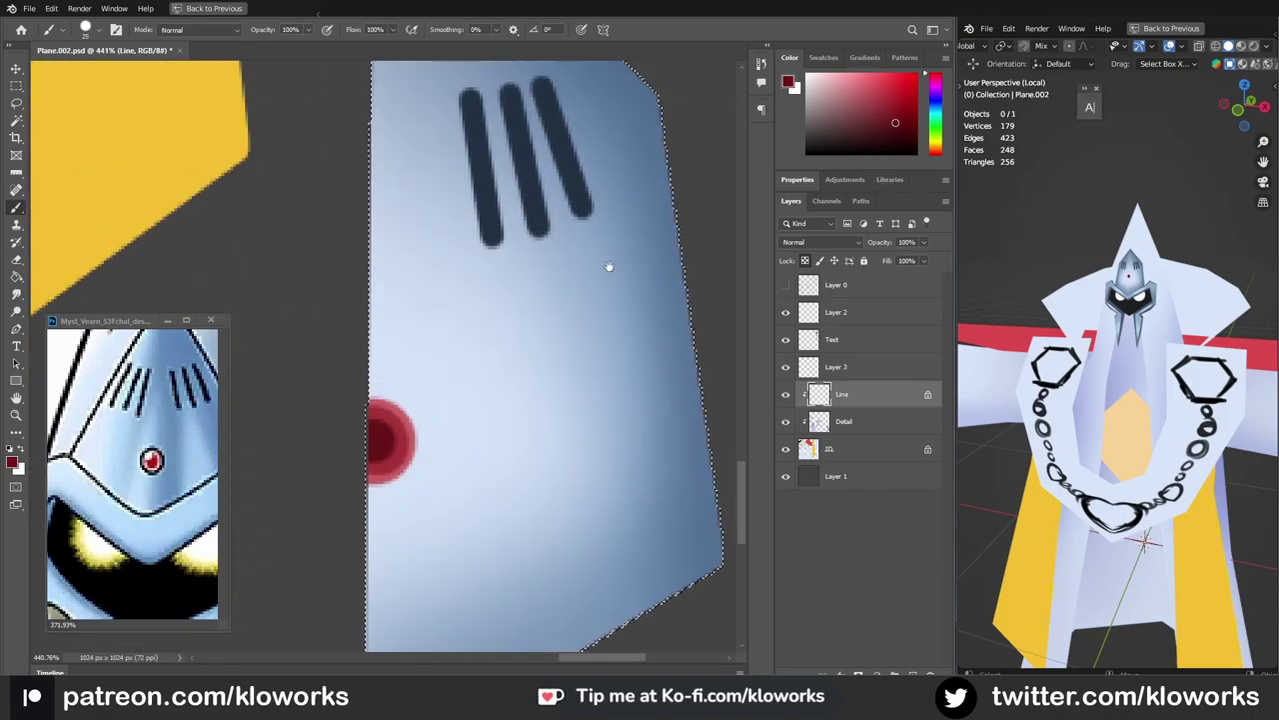
pyautogui.keyDown('alt'); pyautogui.scroll(1, 357, 406); pyautogui.keyUp('alt')
# Step: Clear the selection and toggle the Line layer off and on to compare
pyautogui.hotkey('alt', '[')
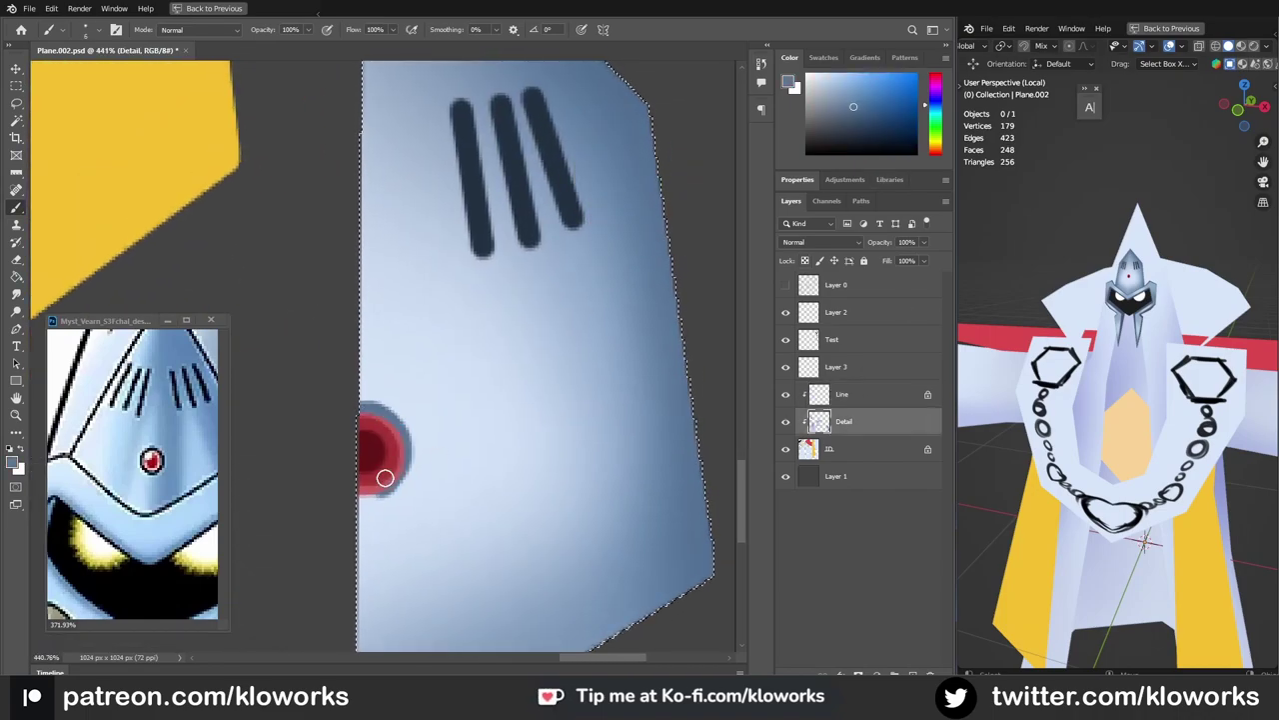
pyautogui.hotkey('ctrl', 'd')
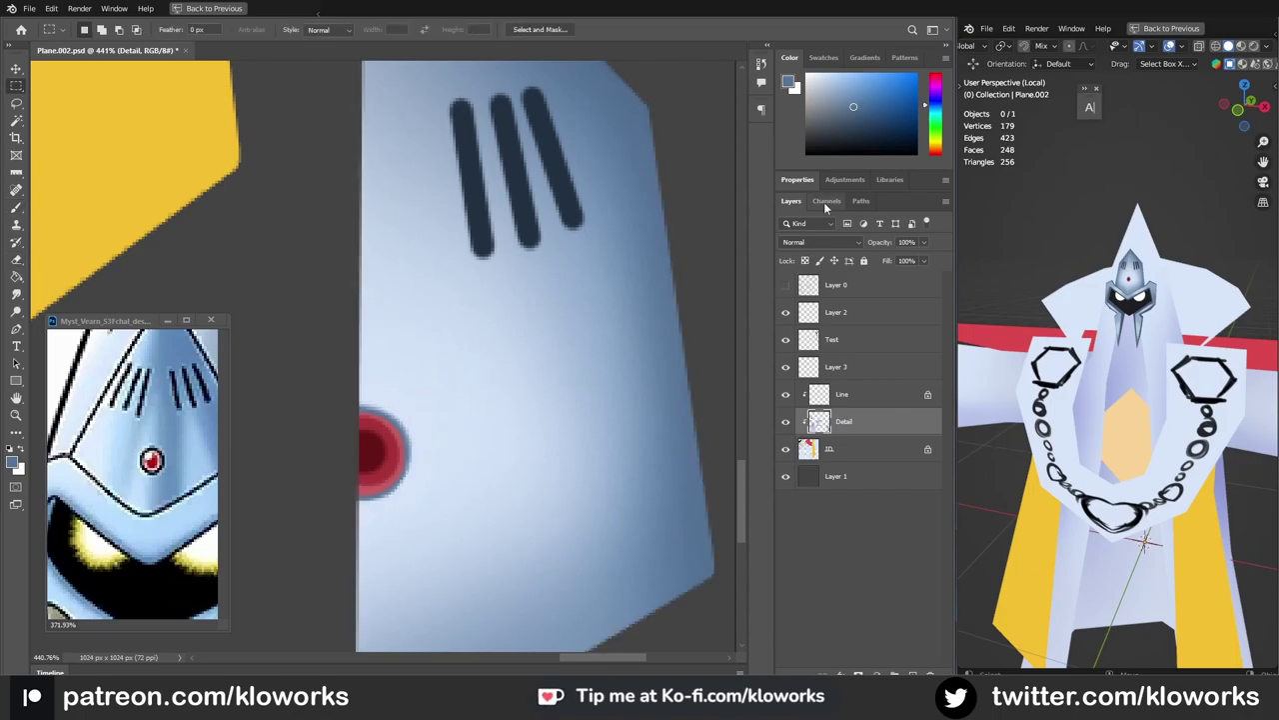
pyautogui.click(849, 393)
pyautogui.click(784, 393)
pyautogui.click(784, 394)
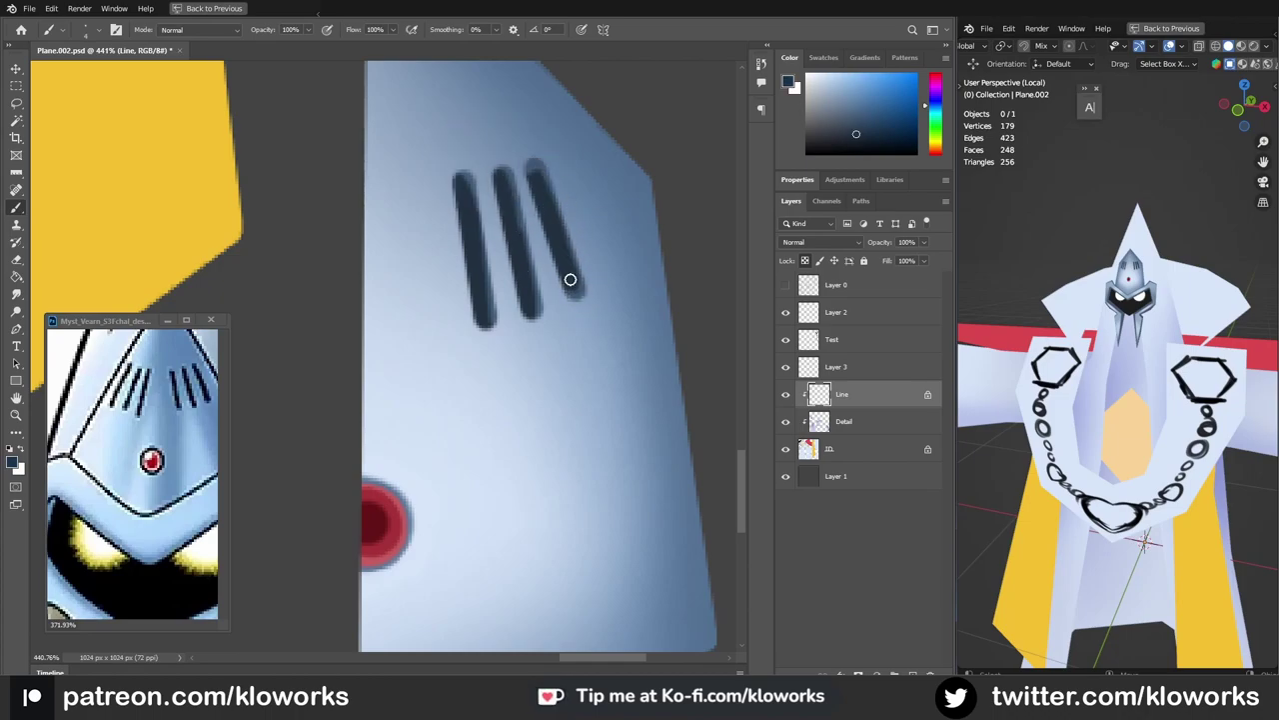
pyautogui.keyDown('alt'); pyautogui.scroll(-5, 557, 361); pyautogui.keyUp('alt')
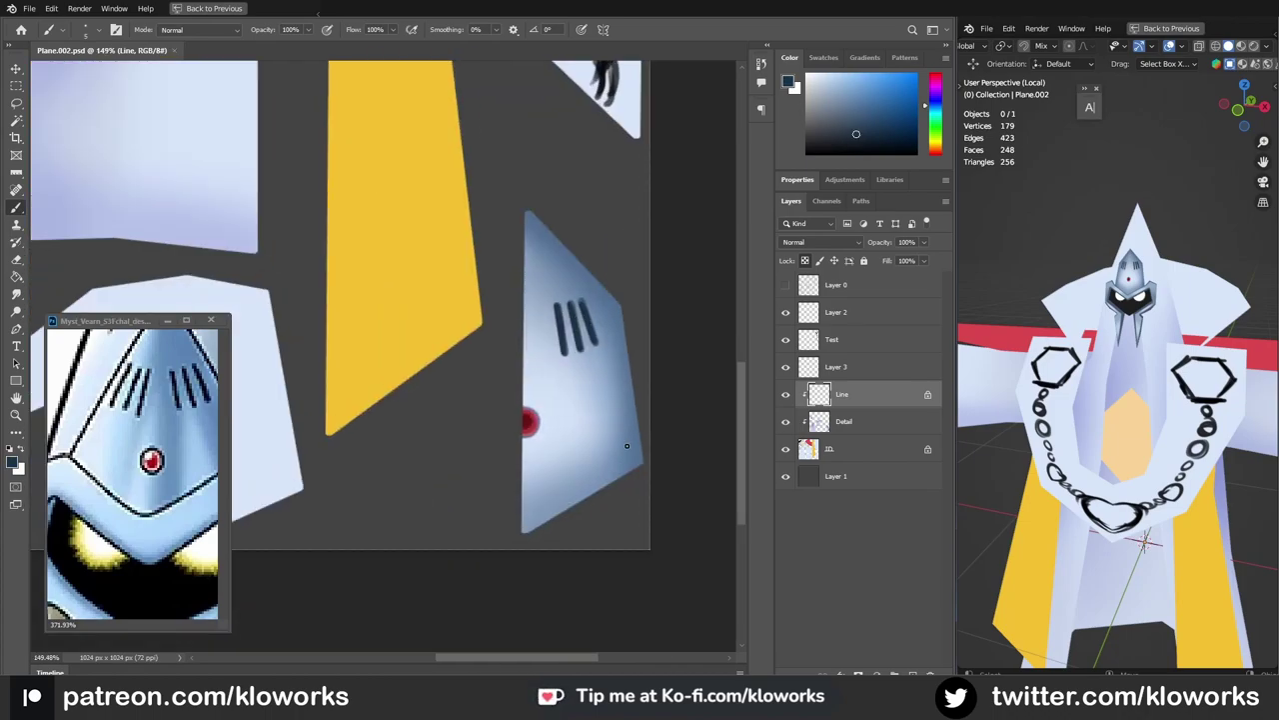
# Step: Paint a pale white glow on the dark piece with a soft brush
pyautogui.moveTo(511, 278); pyautogui.dragTo(700, 600)
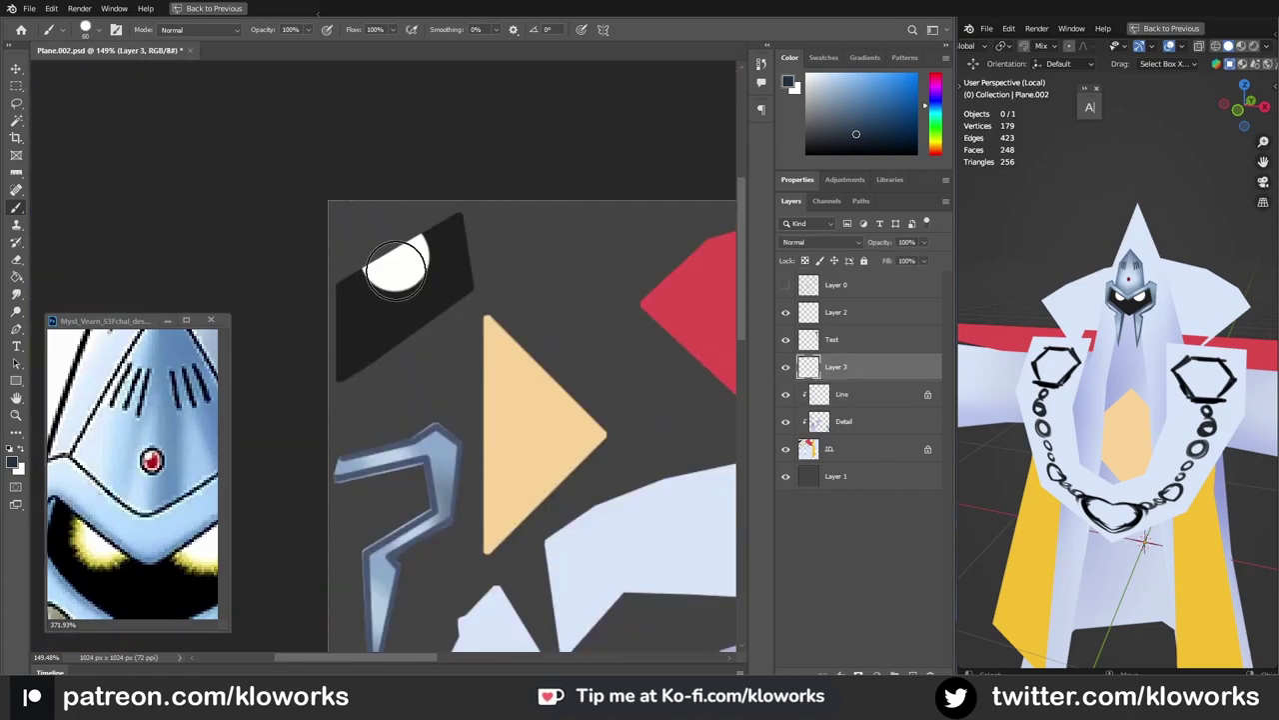
pyautogui.keyDown('alt'); pyautogui.click(489, 335); pyautogui.keyUp('alt')
pyautogui.rightClick(460, 292)
pyautogui.press('Escape')
pyautogui.keyDown('ctrl'); pyautogui.click(808, 284); pyautogui.keyUp('ctrl')
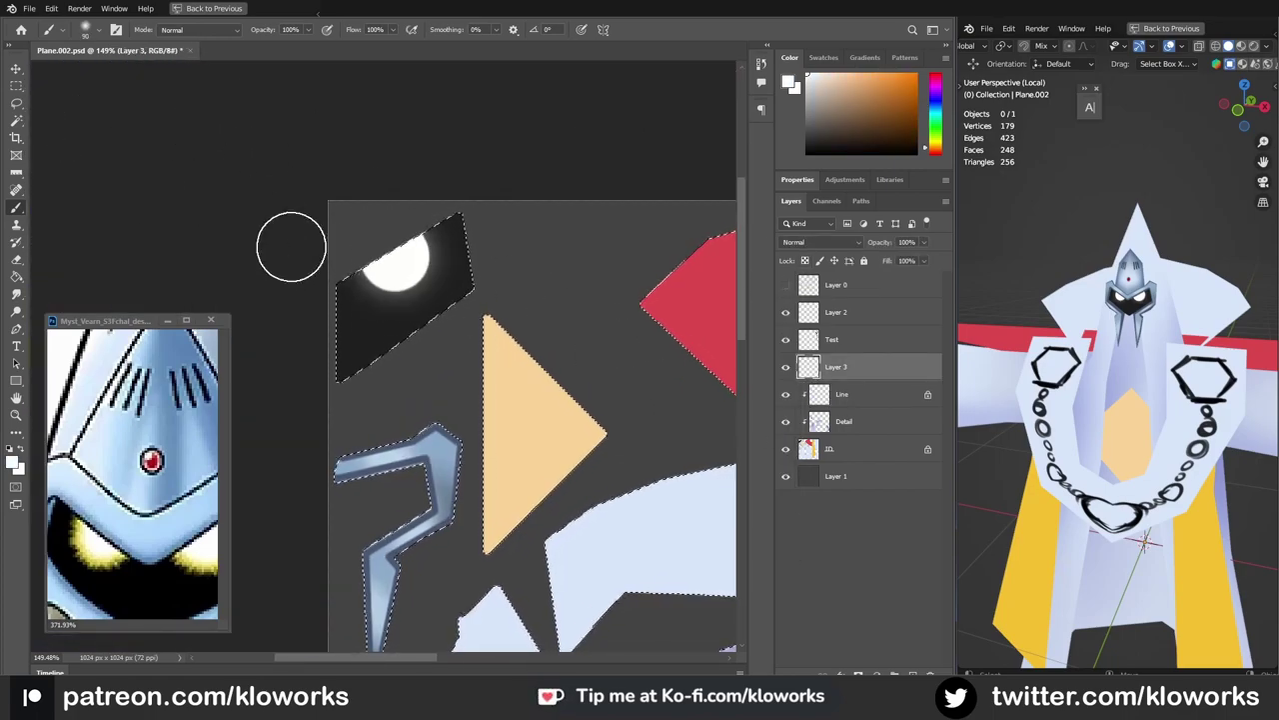
pyautogui.keyDown('alt'); pyautogui.scroll(-3, 300, 235); pyautogui.keyUp('alt')
pyautogui.keyDown('alt'); pyautogui.scroll(-2, 503, 356); pyautogui.keyUp('alt')
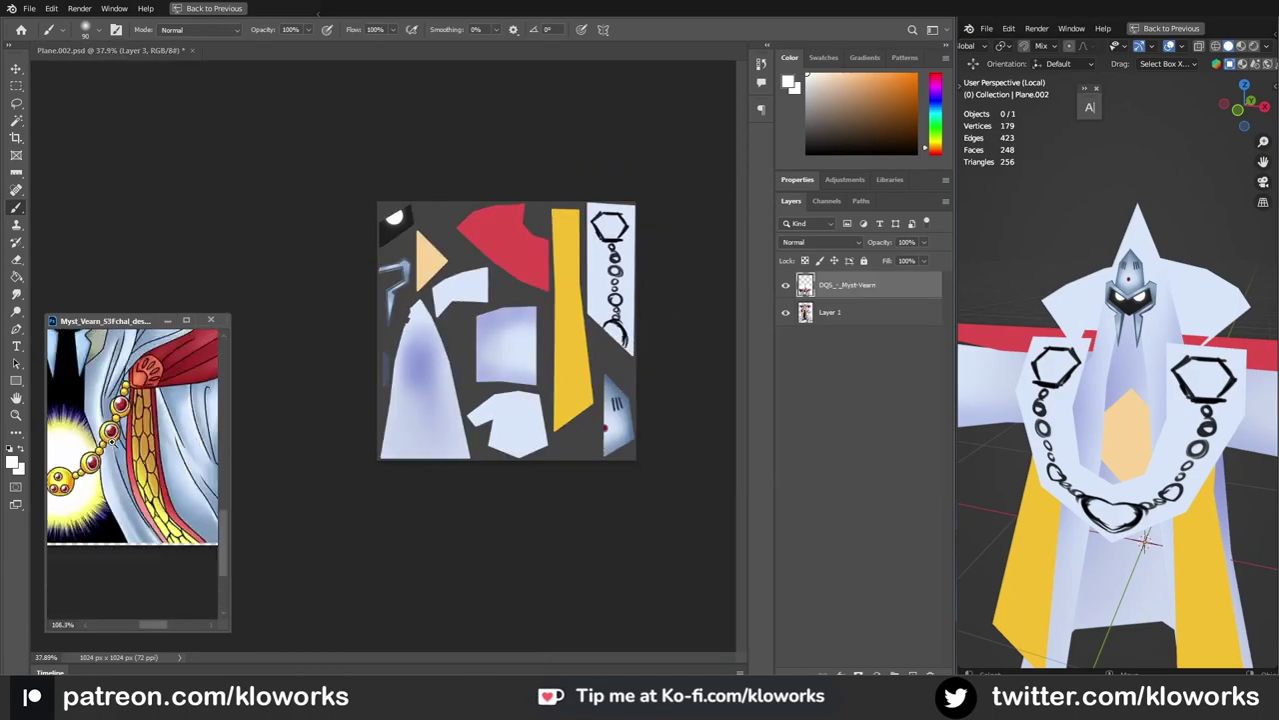
pyautogui.keyDown('alt'); pyautogui.scroll(3, 596, 308); pyautogui.keyUp('alt')
# Step: Hide Layer 3, make the Line layer active, and pick red with a brush preset
pyautogui.click(785, 285)
pyautogui.click(786, 367)
pyautogui.keyDown('alt'); pyautogui.click(430, 190); pyautogui.keyUp('alt')
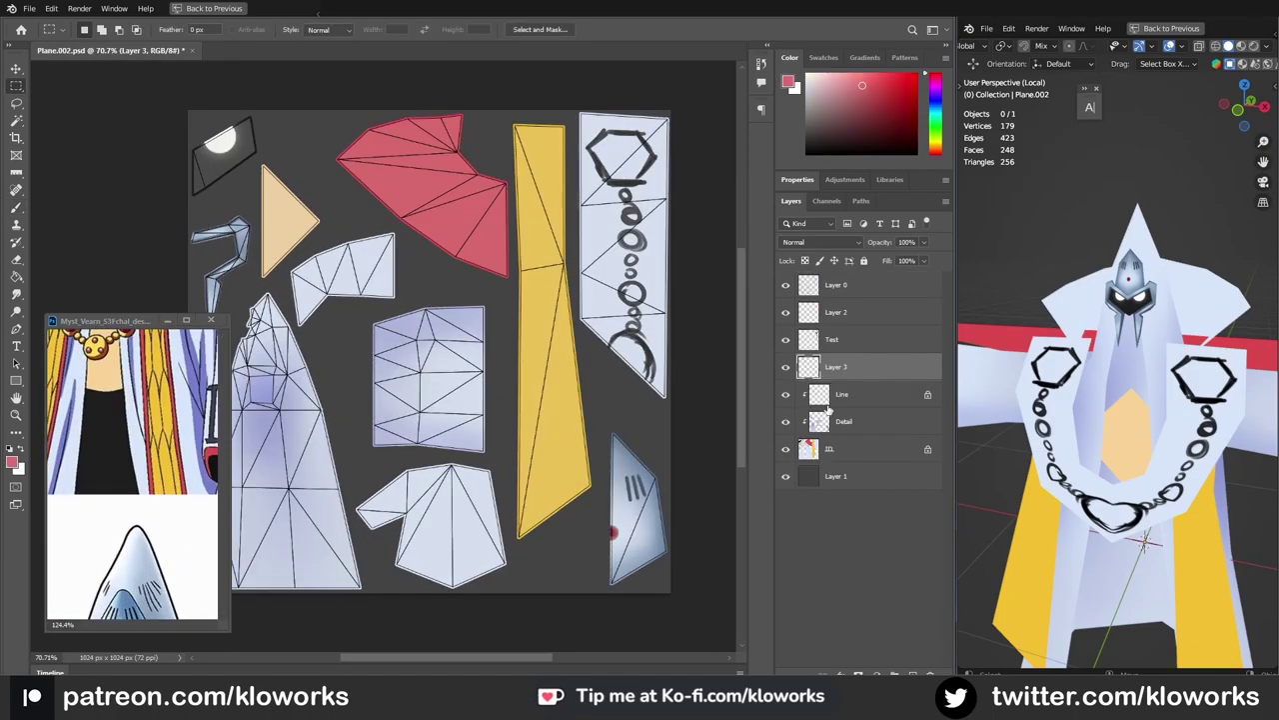
pyautogui.press('m')
pyautogui.click(843, 394)
pyautogui.press('b')
pyautogui.rightClick(548, 202)
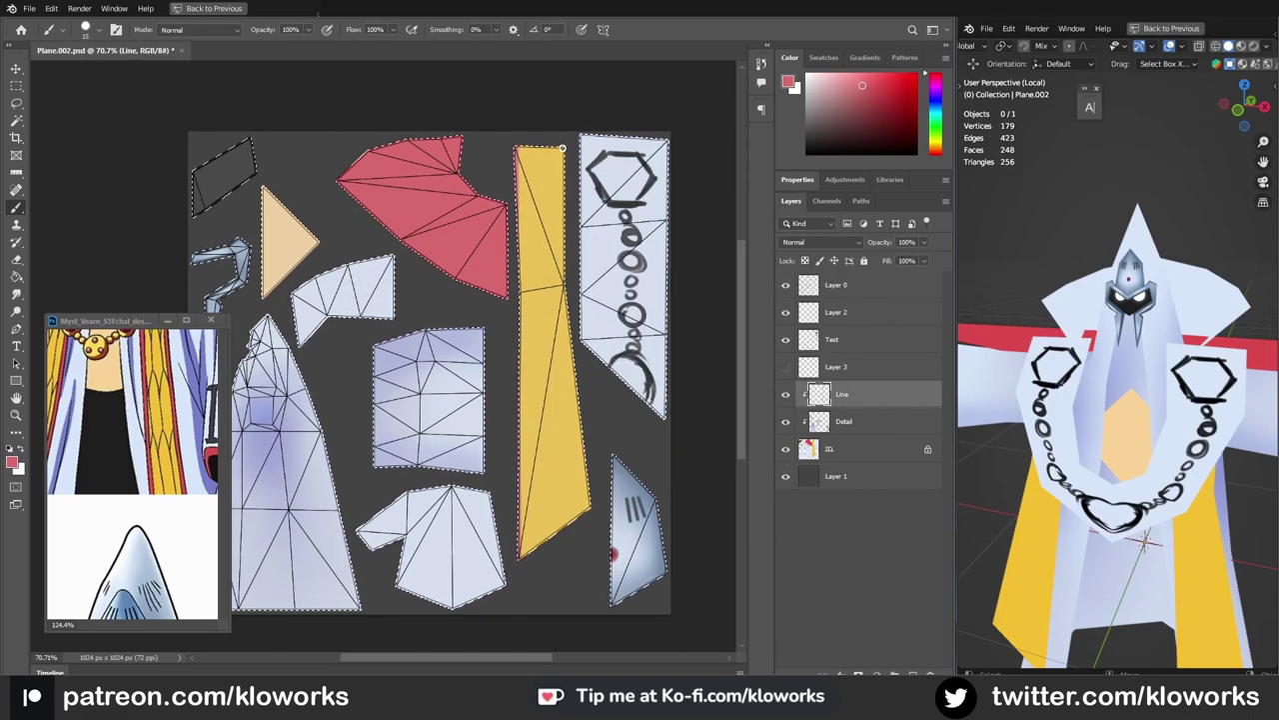
# Step: Lock Line's transparent pixels and paint a red edge along the yellow strip
pyautogui.click(786, 285)
pyautogui.click(785, 285)
pyautogui.click(786, 285)
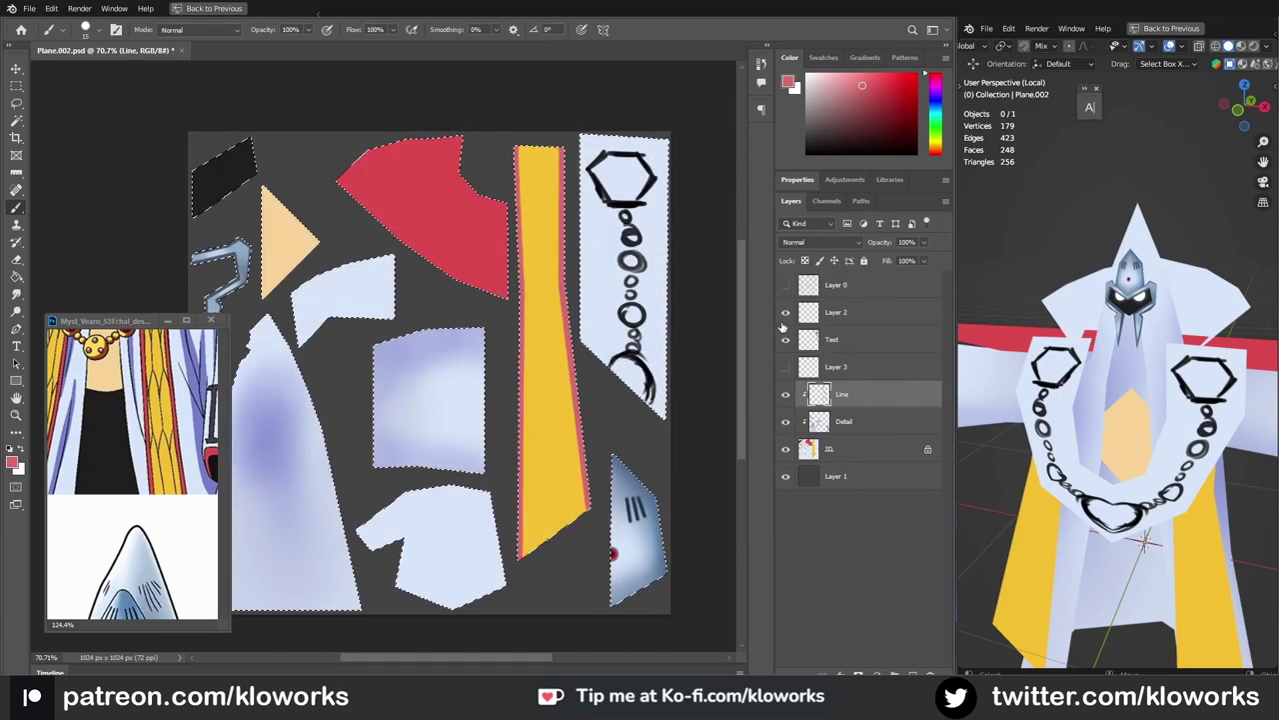
pyautogui.press('/')
pyautogui.moveTo(567, 264); pyautogui.dragTo(530, 400)
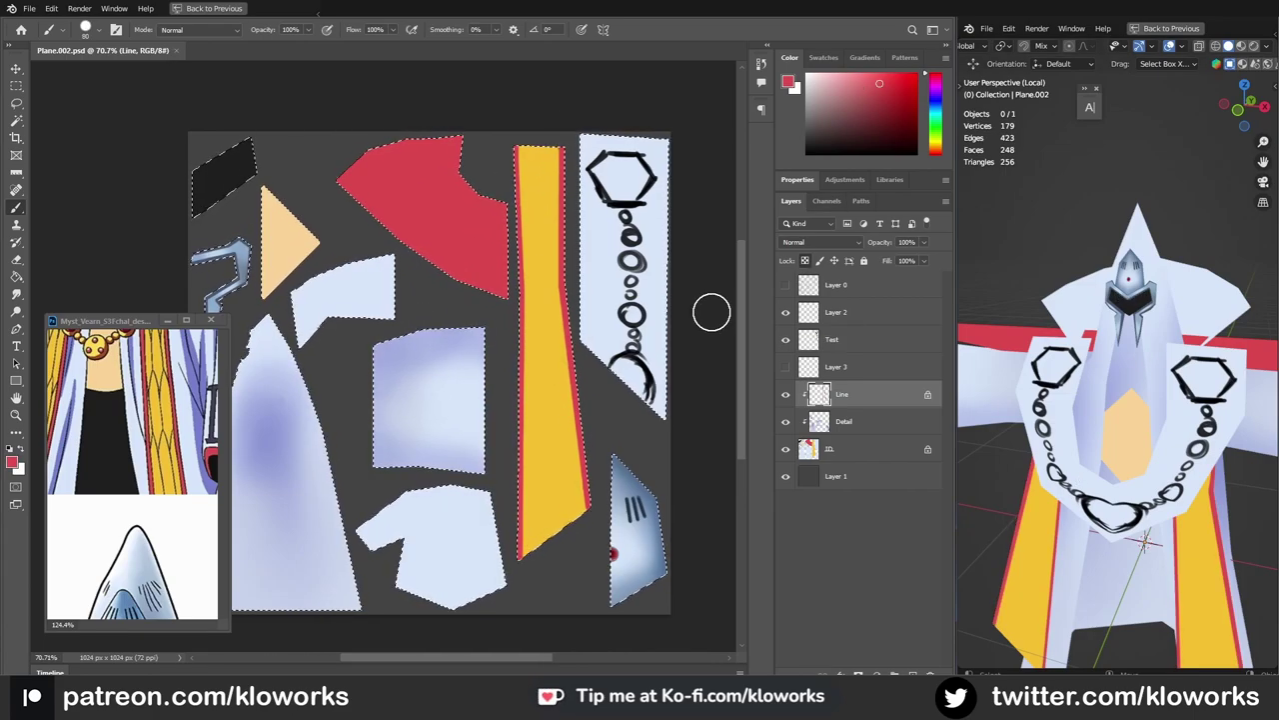
pyautogui.click(786, 287)
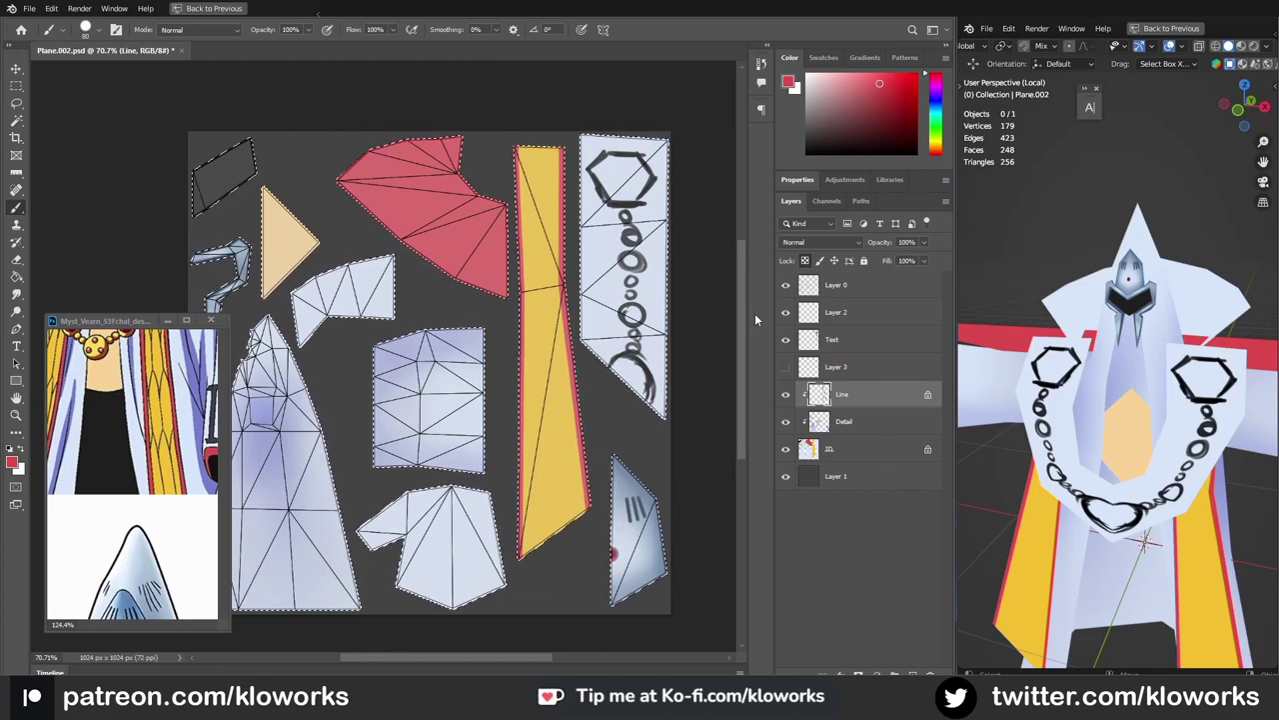
# Step: Add a new layer below Line named Line2
pyautogui.click(844, 421)
pyautogui.hotkey('ctrl', 'shift', 'alt', 'n')
pyautogui.doubleClick(844, 421)
pyautogui.write('Line2')
pyautogui.press('Return')
# Step: Select the yellow strip, brush dark crack lines over it on Line2, and save
pyautogui.press('d')
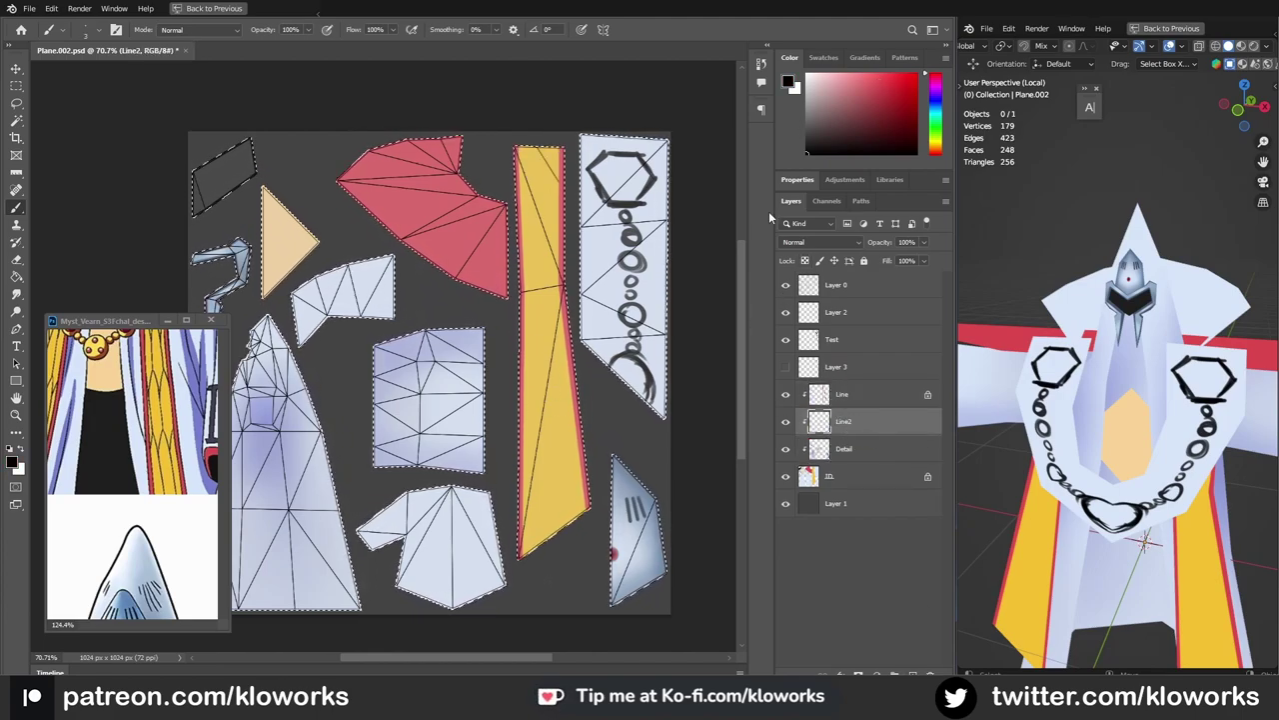
pyautogui.press('w')
pyautogui.click(565, 220)
pyautogui.press('b')
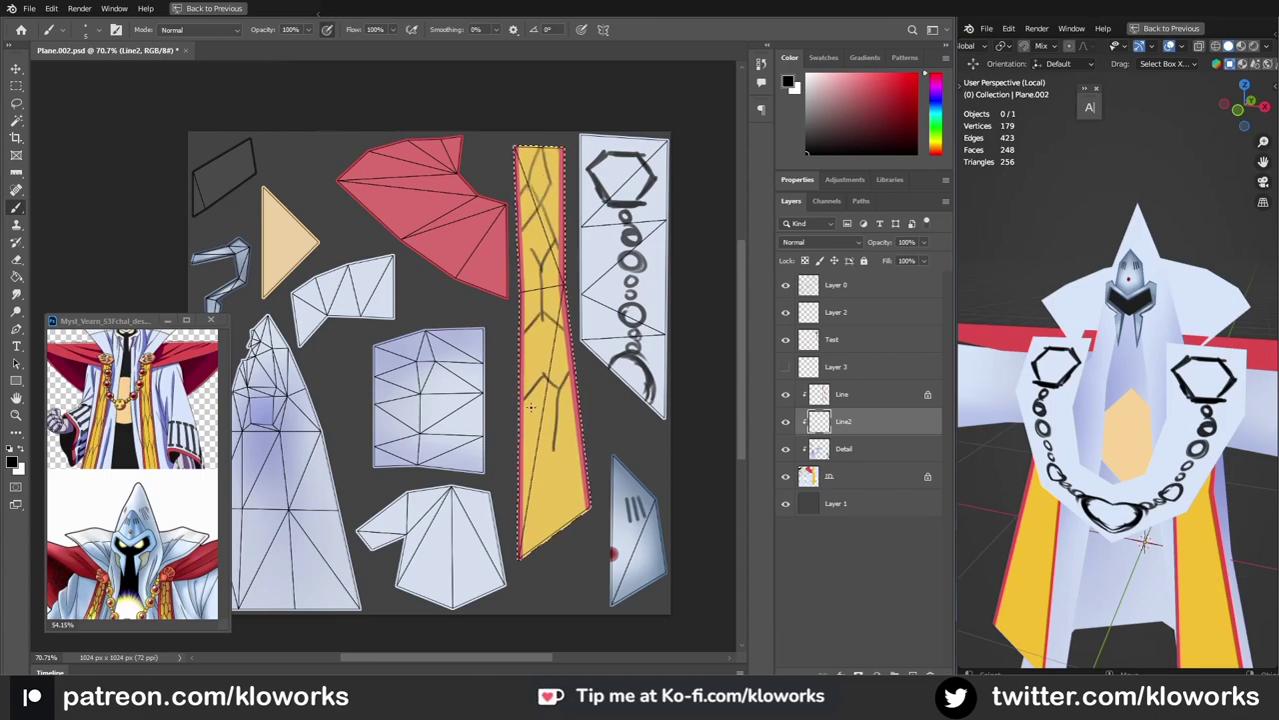
pyautogui.hotkey('ctrl', 's')
# Step: Check the cracked pattern on the Blender model and clear the yellow strip selection
pyautogui.scroll(-4, 1119, 450)
pyautogui.moveTo(1119, 450); pyautogui.dragTo(1159, 540, button='middle')
pyautogui.click(1159, 567)
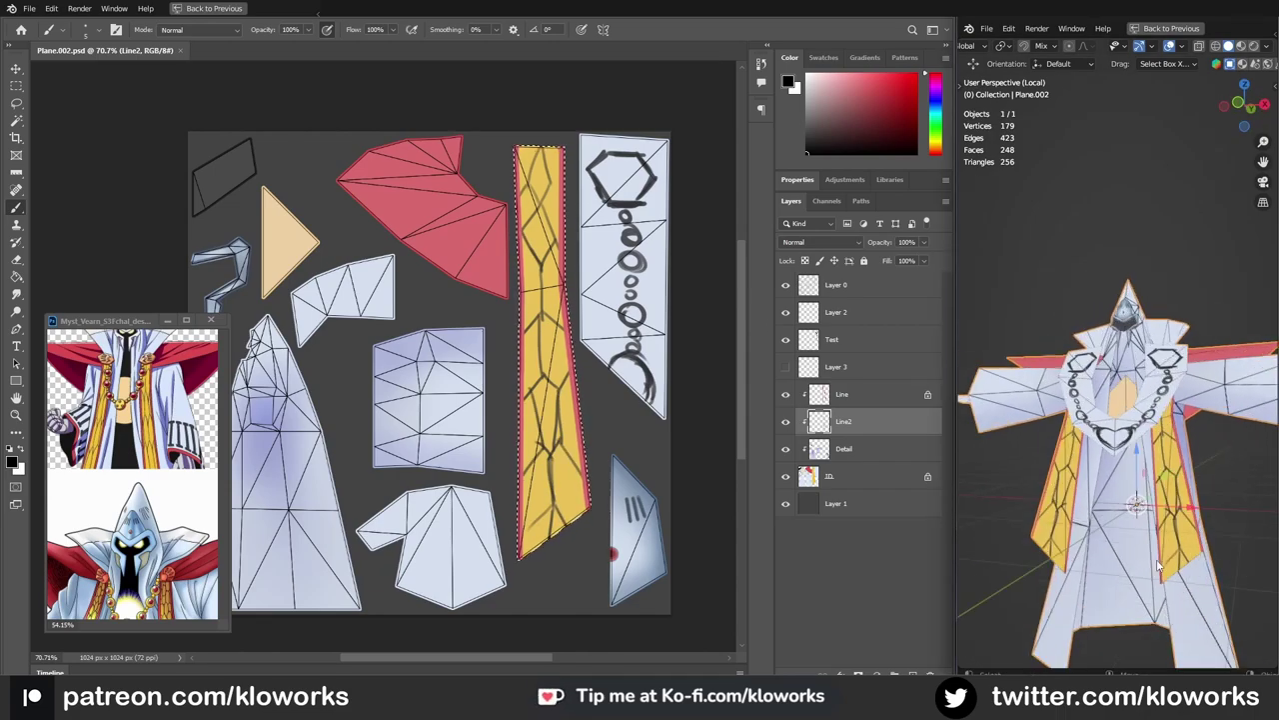
pyautogui.scroll(2, 131, 470)
pyautogui.scroll(-2, 552, 404)
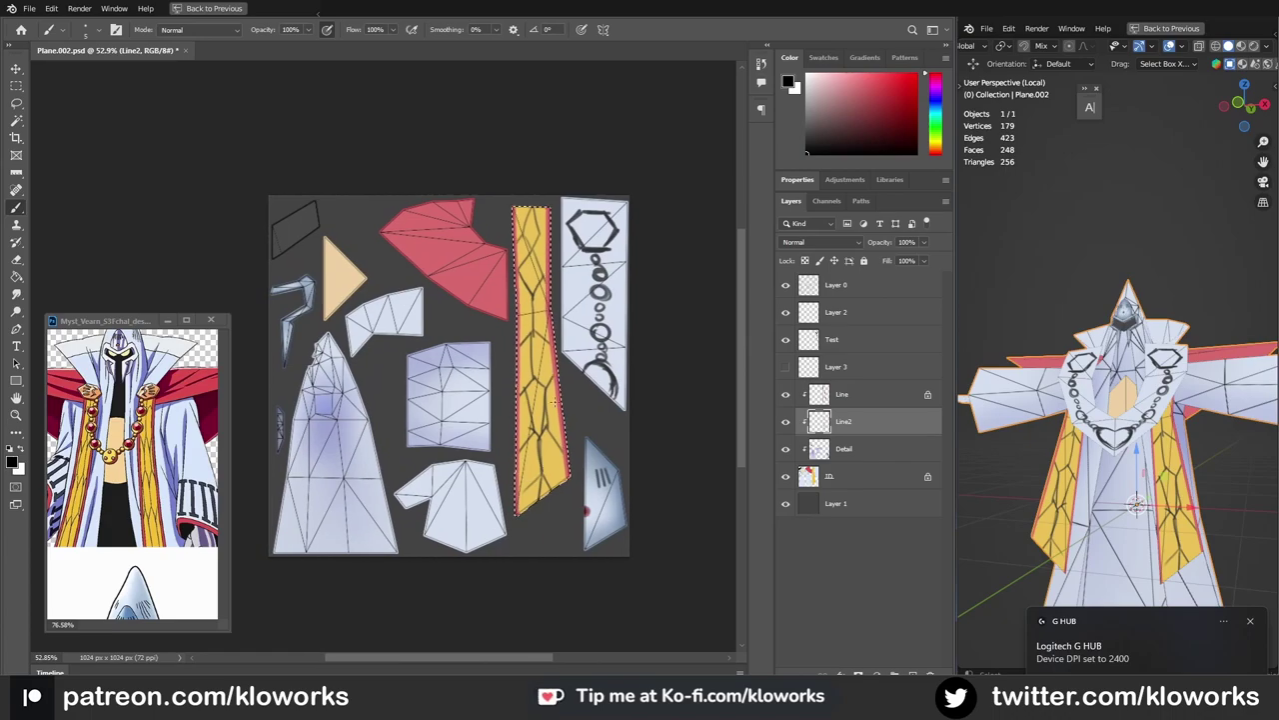
pyautogui.hotkey('ctrl', 'd')
pyautogui.click(1149, 250)
pyautogui.moveTo(1149, 250)
pyautogui.mouseDown(button='middle')
pyautogui.moveTo(1130, 369)
pyautogui.moveTo(1099, 389)
pyautogui.moveTo(1120, 379)
pyautogui.mouseUp(button='middle')
# Step: Rename the top wireframe layer to UV and hide it
pyautogui.doubleClick(836, 285)
pyautogui.write('UV')
pyautogui.press('Return')
pyautogui.click(786, 285)
pyautogui.click(475, 262)
pyautogui.click(1130, 399)
# Step: Make the Detail layer active, select the red cape piece and show the UV overlay
pyautogui.scroll(3, 1120, 380)
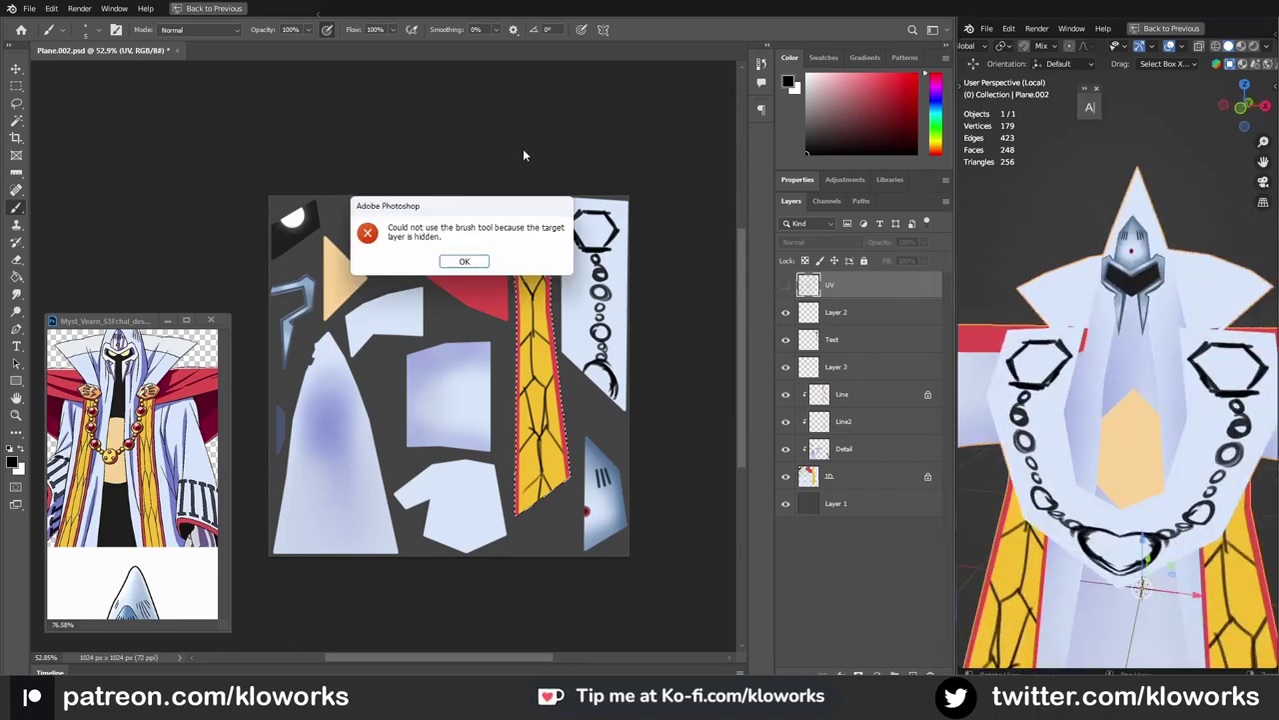
pyautogui.press('Return')
pyautogui.click(1063, 216)
pyautogui.moveTo(1062, 216)
pyautogui.mouseDown(button='middle')
pyautogui.moveTo(1184, 382)
pyautogui.moveTo(1037, 355)
pyautogui.mouseUp(button='middle')
pyautogui.scroll(-3, 1036, 356)
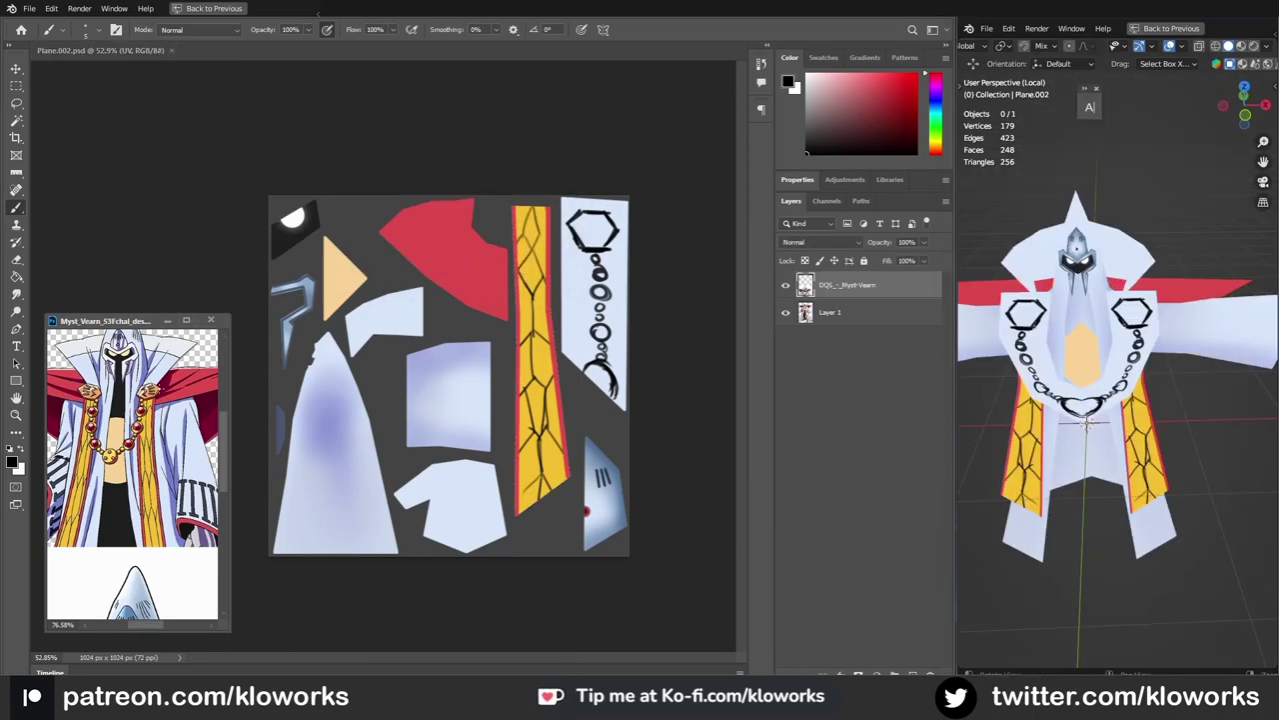
pyautogui.click(844, 449)
pyautogui.keyDown('ctrl'); pyautogui.click(819, 449); pyautogui.keyUp('ctrl')
pyautogui.keyDown('alt'); pyautogui.click(448, 246); pyautogui.keyUp('alt')
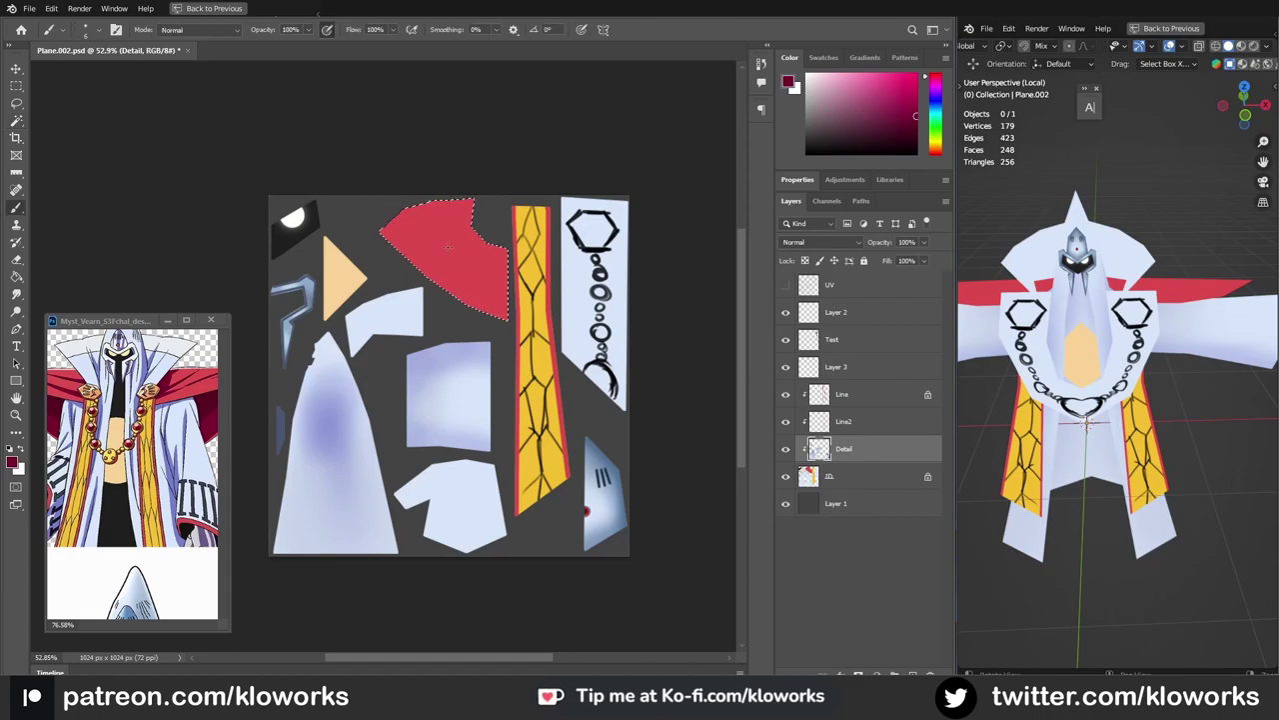
pyautogui.click(786, 285)
# Step: Choose a brush preset, clear the cape selection and view the cape in Blender
pyautogui.rightClick(491, 239)
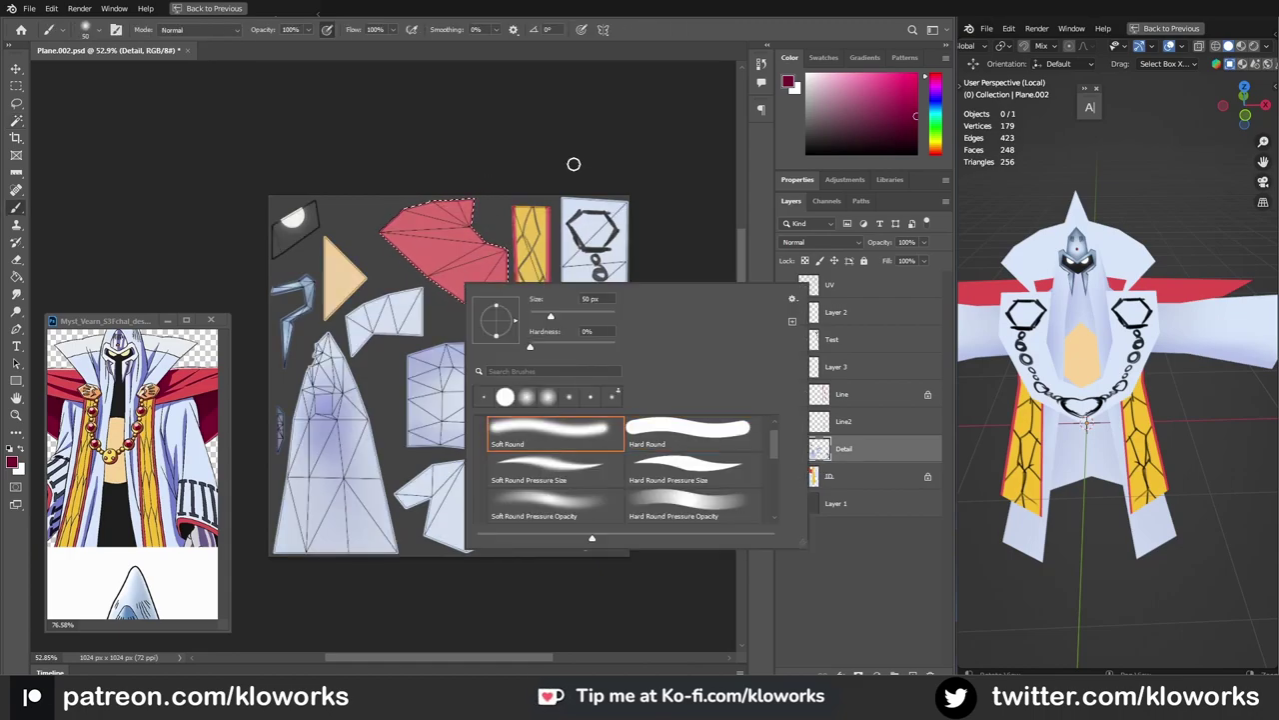
pyautogui.press('Escape')
pyautogui.hotkey('ctrl', 'd')
pyautogui.moveTo(1099, 320)
pyautogui.mouseDown(button='middle')
pyautogui.moveTo(1139, 295)
pyautogui.moveTo(1089, 107)
pyautogui.moveTo(1089, 329)
pyautogui.mouseUp(button='middle')
pyautogui.scroll(3, 1139, 295)
pyautogui.click(1090, 329)
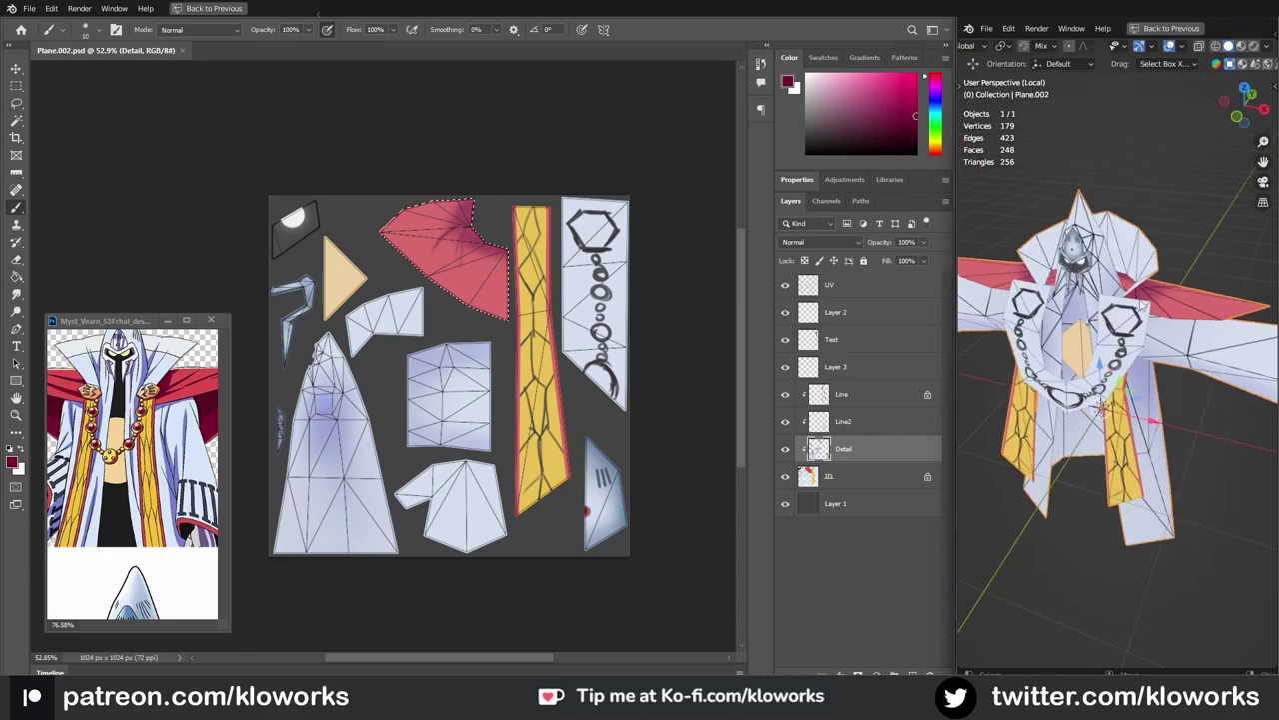
pyautogui.scroll(3, 1100, 400)
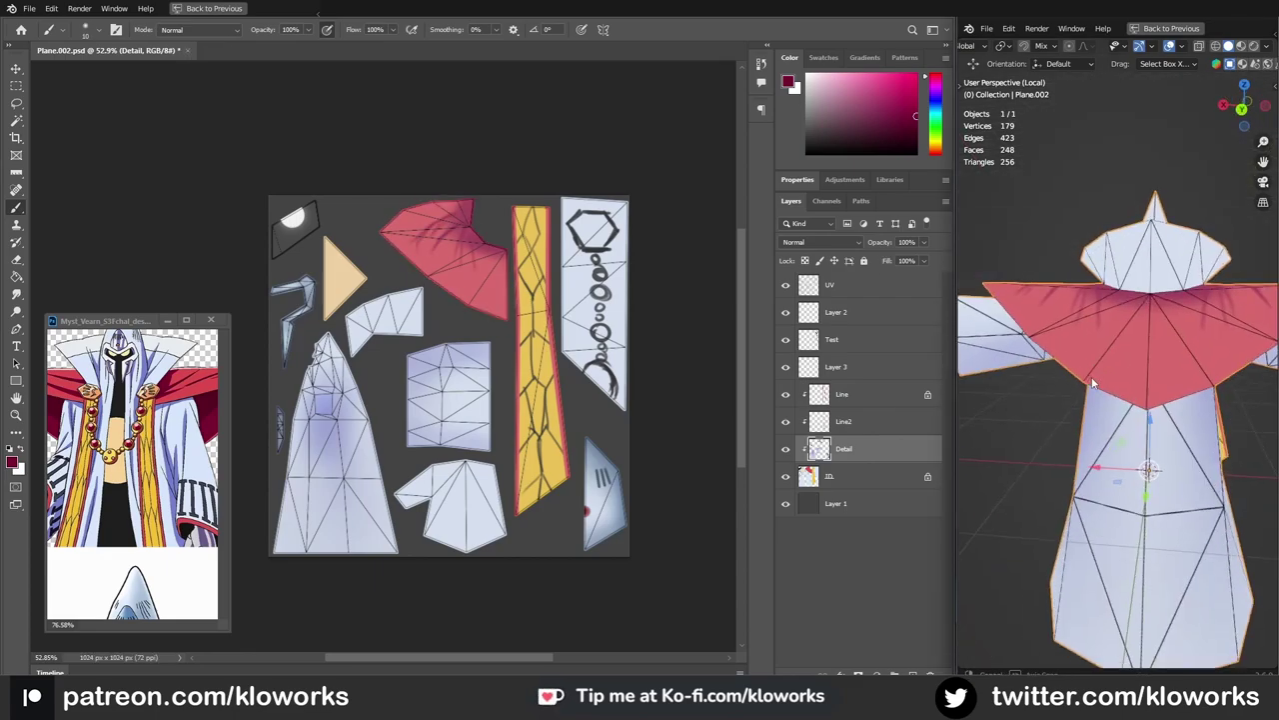
pyautogui.moveTo(1100, 399); pyautogui.dragTo(1120, 380, button='middle')
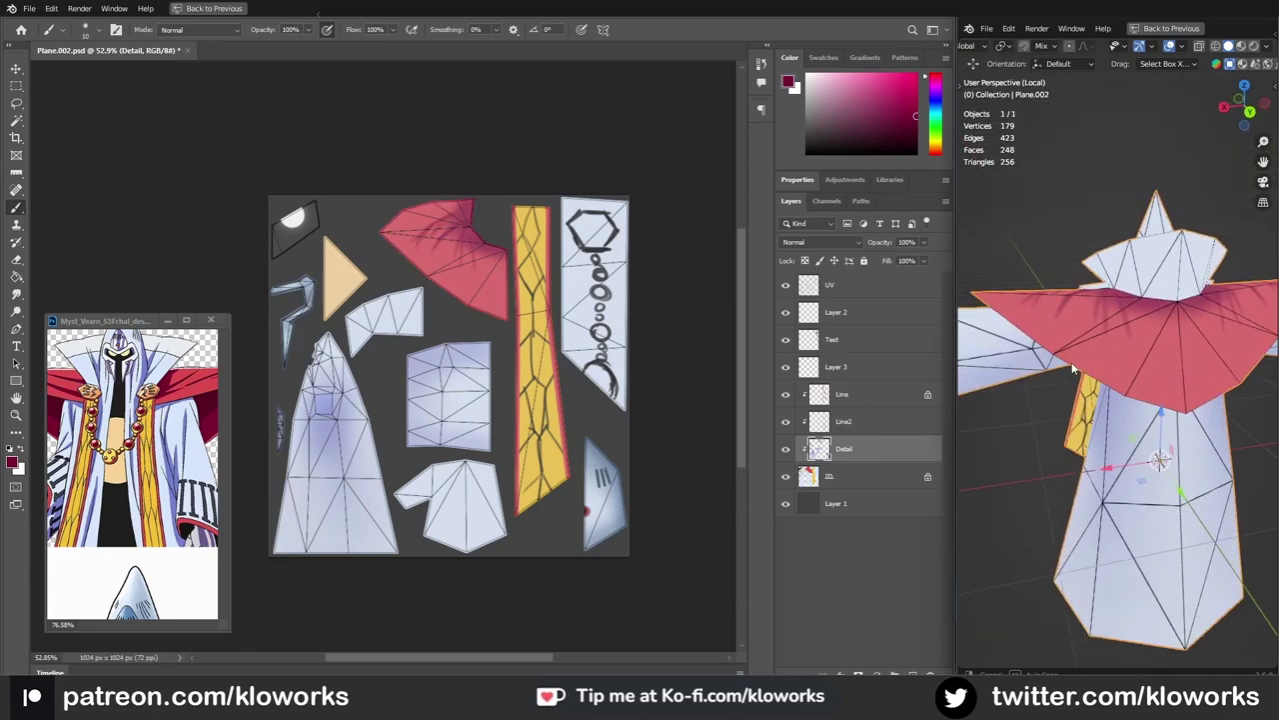
# Step: Pick a darker red, halve the brush size and zoom in on the cape piece
pyautogui.keyDown('alt'); pyautogui.click(496, 305); pyautogui.keyUp('alt')
pyautogui.press('[')
pyautogui.press('[')
pyautogui.press('[')
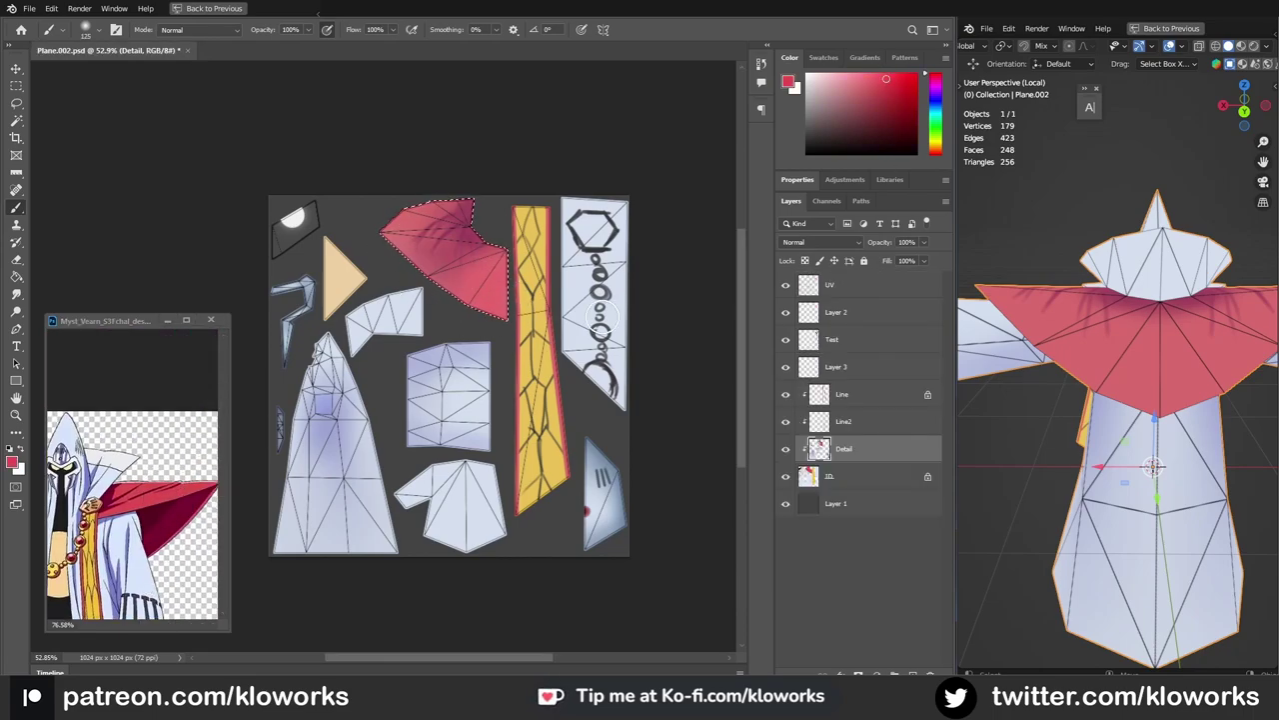
pyautogui.click(808, 477)
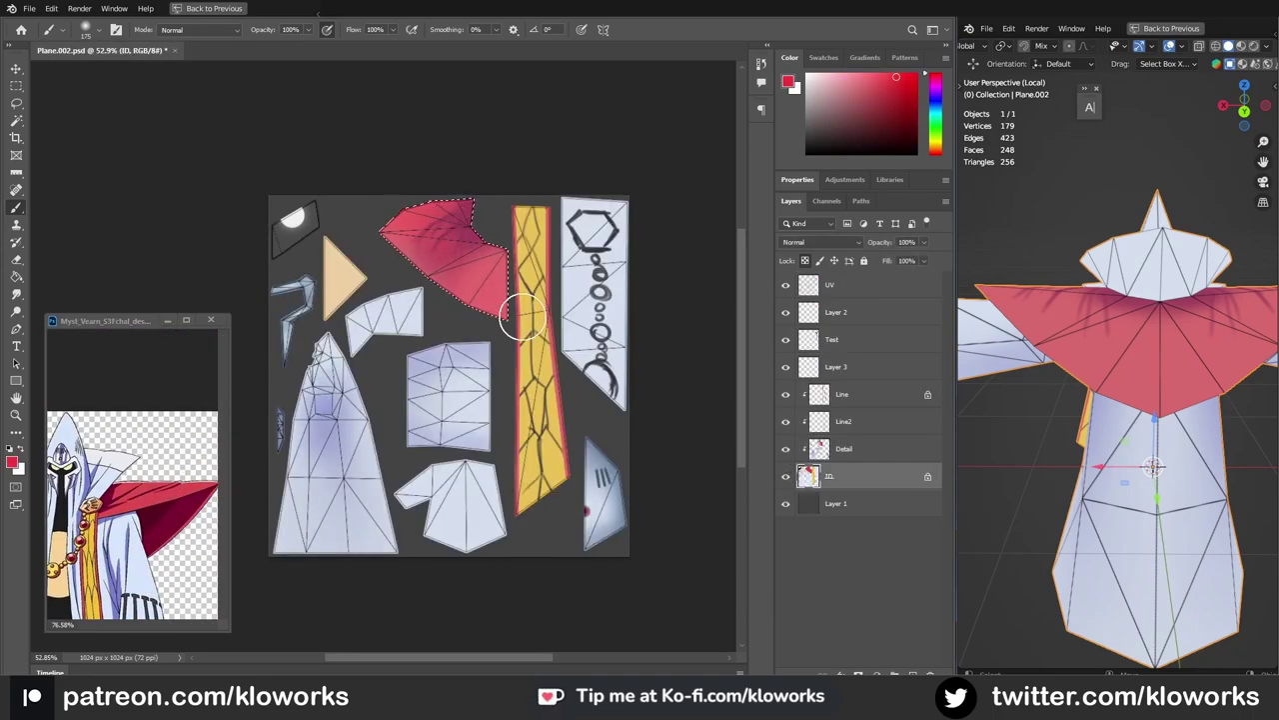
pyautogui.hotkey('alt', ']')
pyautogui.keyDown('alt'); pyautogui.click(468, 270); pyautogui.keyUp('alt')
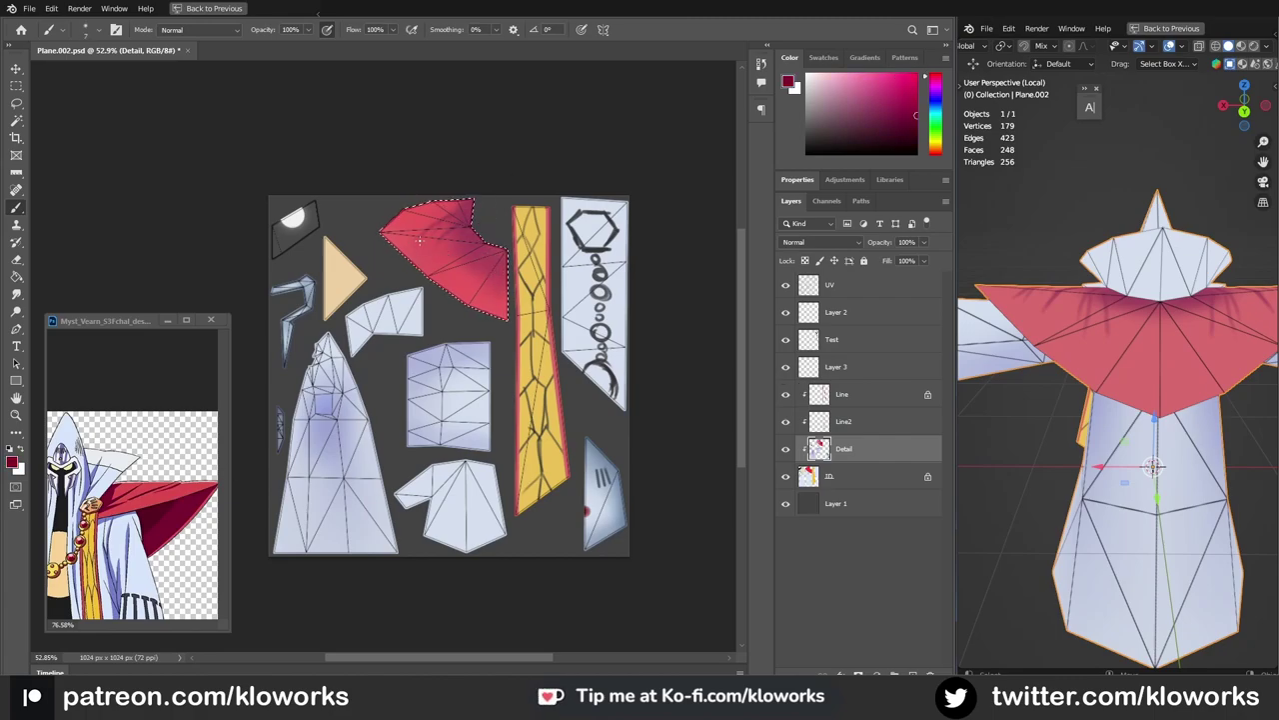
pyautogui.click(1052, 259)
pyautogui.moveTo(1052, 258); pyautogui.dragTo(1051, 290, button='middle')
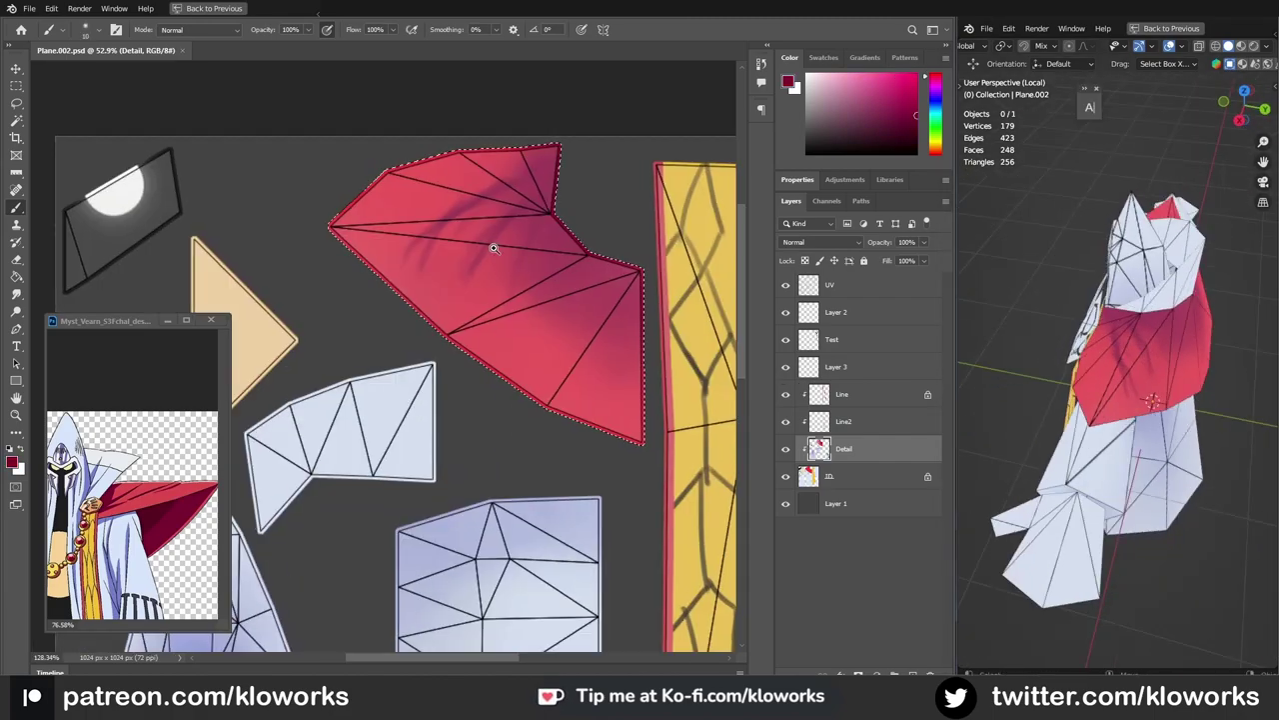
pyautogui.keyDown('alt'); pyautogui.scroll(4, 418, 239); pyautogui.keyUp('alt')
# Step: Paint dark fold strokes and light pink highlights on the red cape
pyautogui.moveTo(469, 280); pyautogui.dragTo(413, 259)
pyautogui.keyDown('alt'); pyautogui.click(423, 213); pyautogui.keyUp('alt')
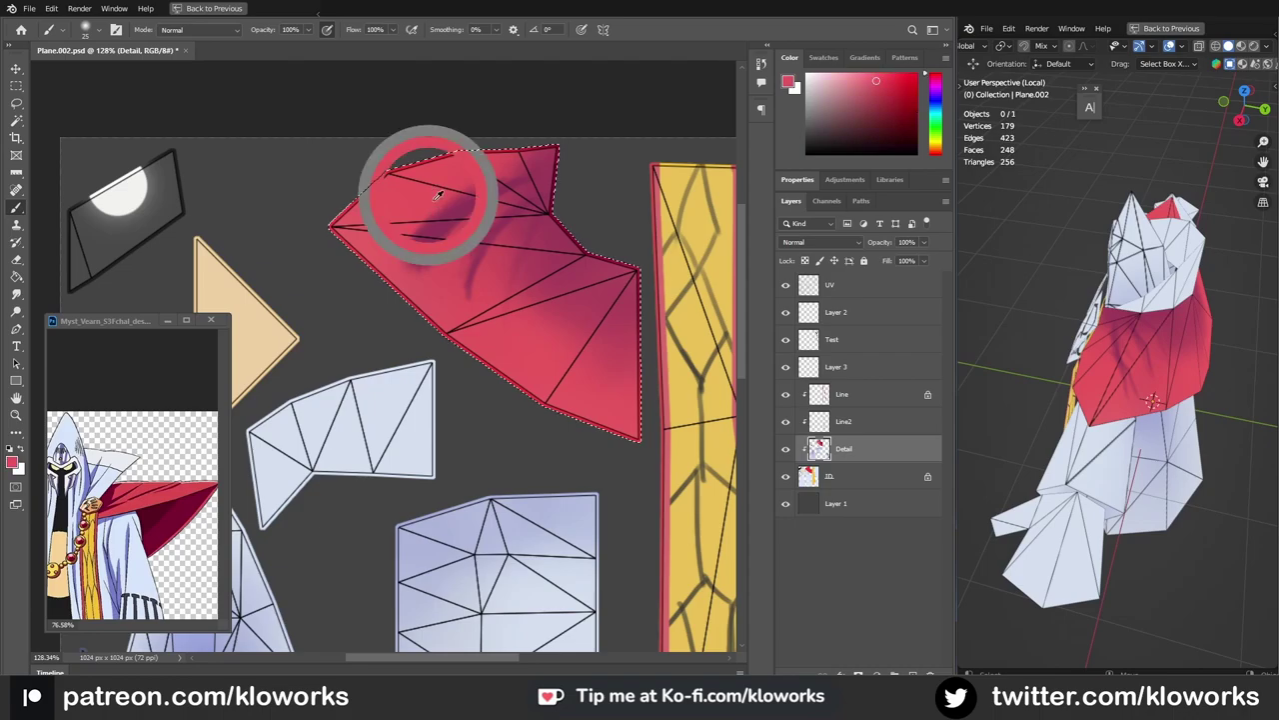
pyautogui.moveTo(486, 177); pyautogui.dragTo(420, 205)
pyautogui.rightClick(133, 73)
pyautogui.press('Escape')
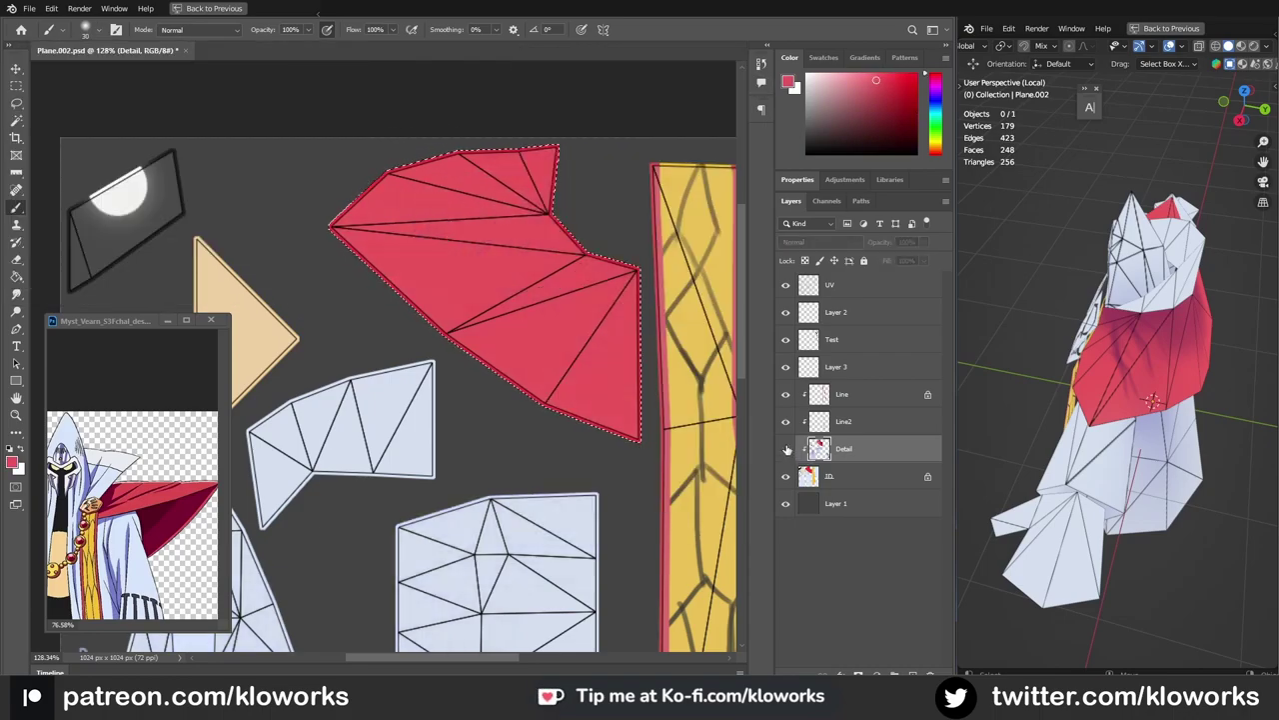
pyautogui.moveTo(510, 346); pyautogui.dragTo(565, 345)
pyautogui.click(56, 30)
pyautogui.press('Escape')
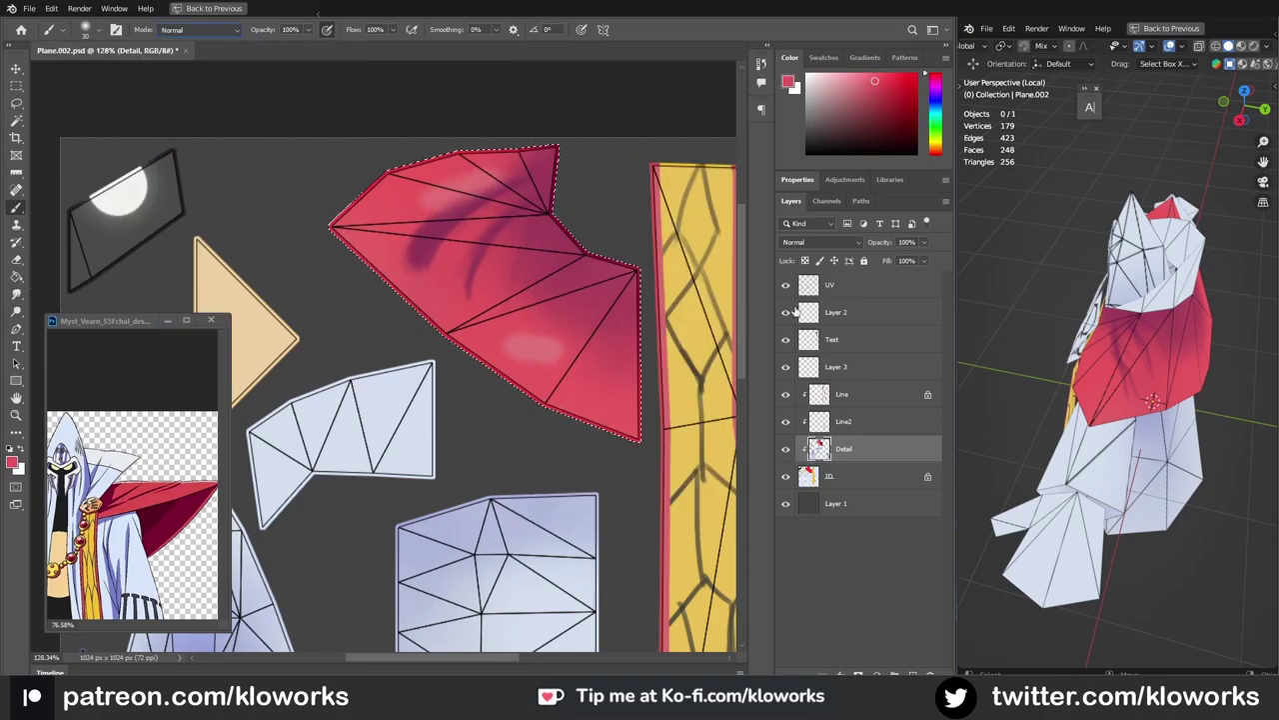
# Step: Set the UV layer to Multiply at 10% opacity and save the texture
pyautogui.click(859, 285)
pyautogui.click(822, 242)
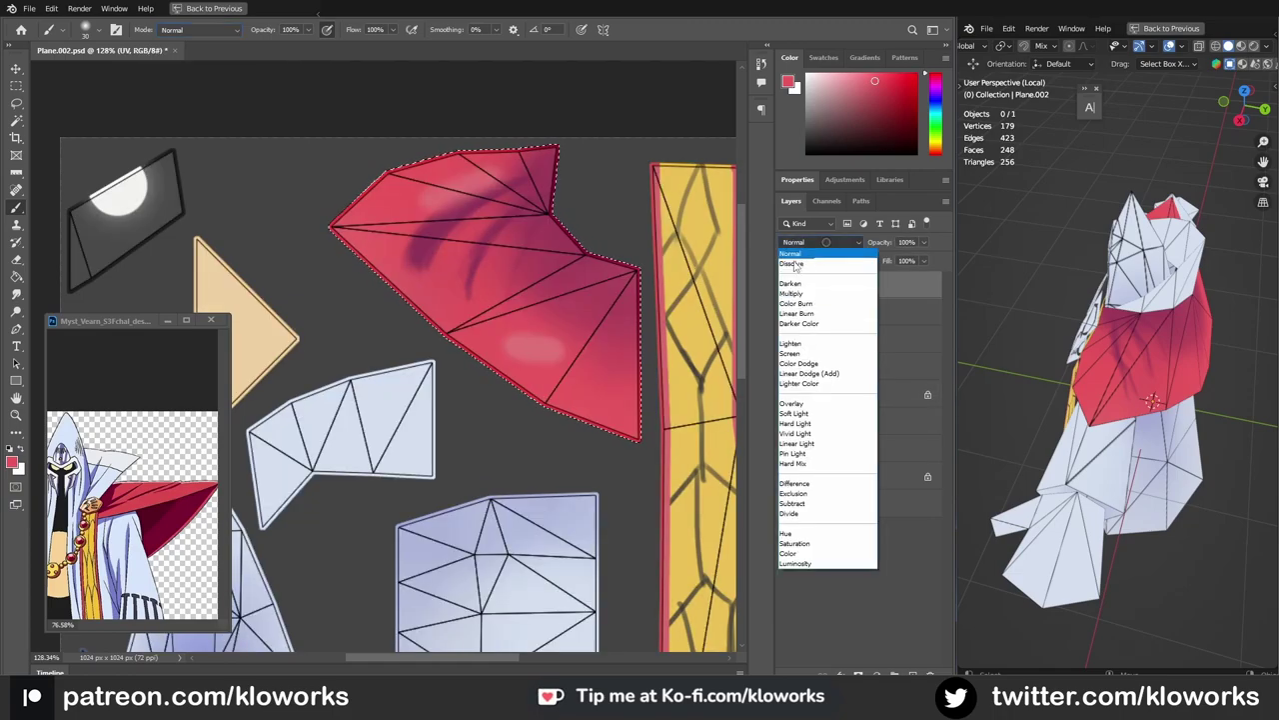
pyautogui.click(810, 300)
pyautogui.moveTo(924, 242); pyautogui.dragTo(869, 260)
pyautogui.hotkey('ctrl', 's')
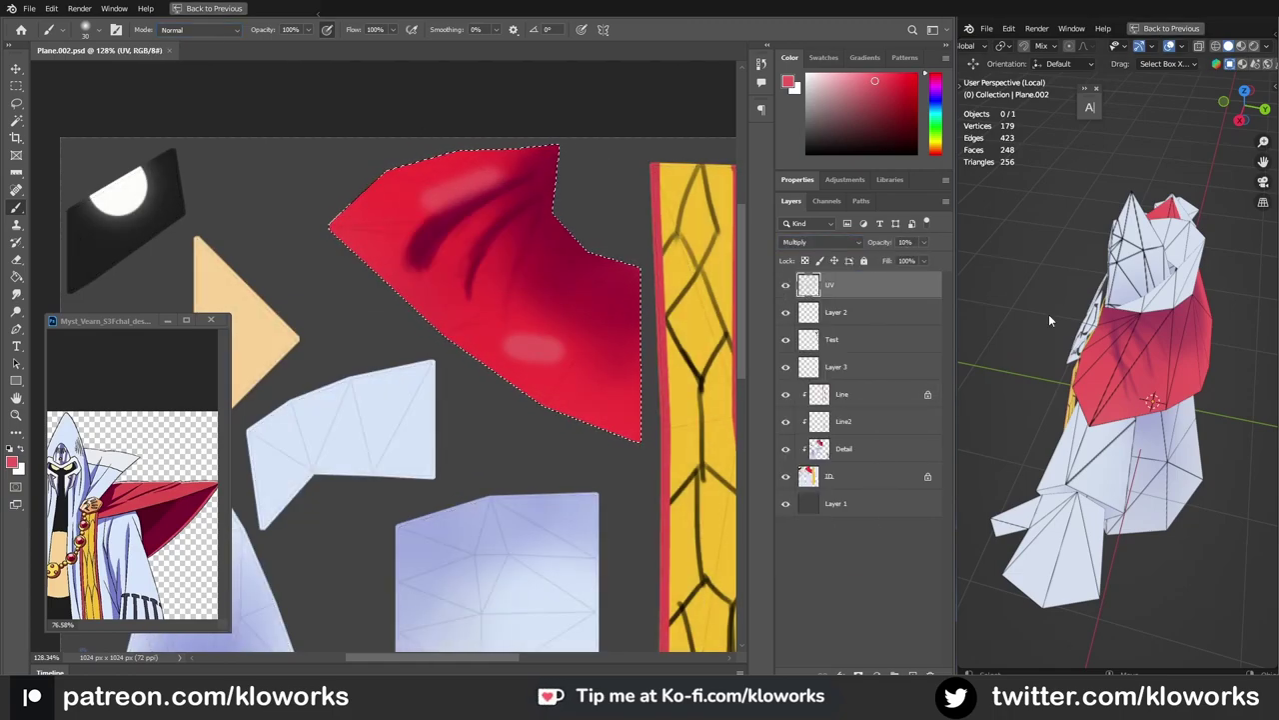
pyautogui.moveTo(1048, 314); pyautogui.dragTo(1099, 330, button='middle')
# Step: Hide the UV overlay and paint new dark folds on the Detail layer
pyautogui.click(812, 423)
pyautogui.click(812, 450)
pyautogui.moveTo(530, 339)
pyautogui.mouseDown()
pyautogui.moveTo(614, 400)
pyautogui.moveTo(562, 351)
pyautogui.moveTo(550, 279)
pyautogui.mouseUp()
pyautogui.click(785, 284)
pyautogui.keyDown('alt'); pyautogui.click(469, 200); pyautogui.keyUp('alt')
pyautogui.moveTo(430, 180)
pyautogui.mouseDown()
pyautogui.moveTo(423, 257)
pyautogui.moveTo(506, 171)
pyautogui.moveTo(432, 170)
pyautogui.mouseUp()
pyautogui.keyDown('alt'); pyautogui.click(505, 171); pyautogui.keyUp('alt')
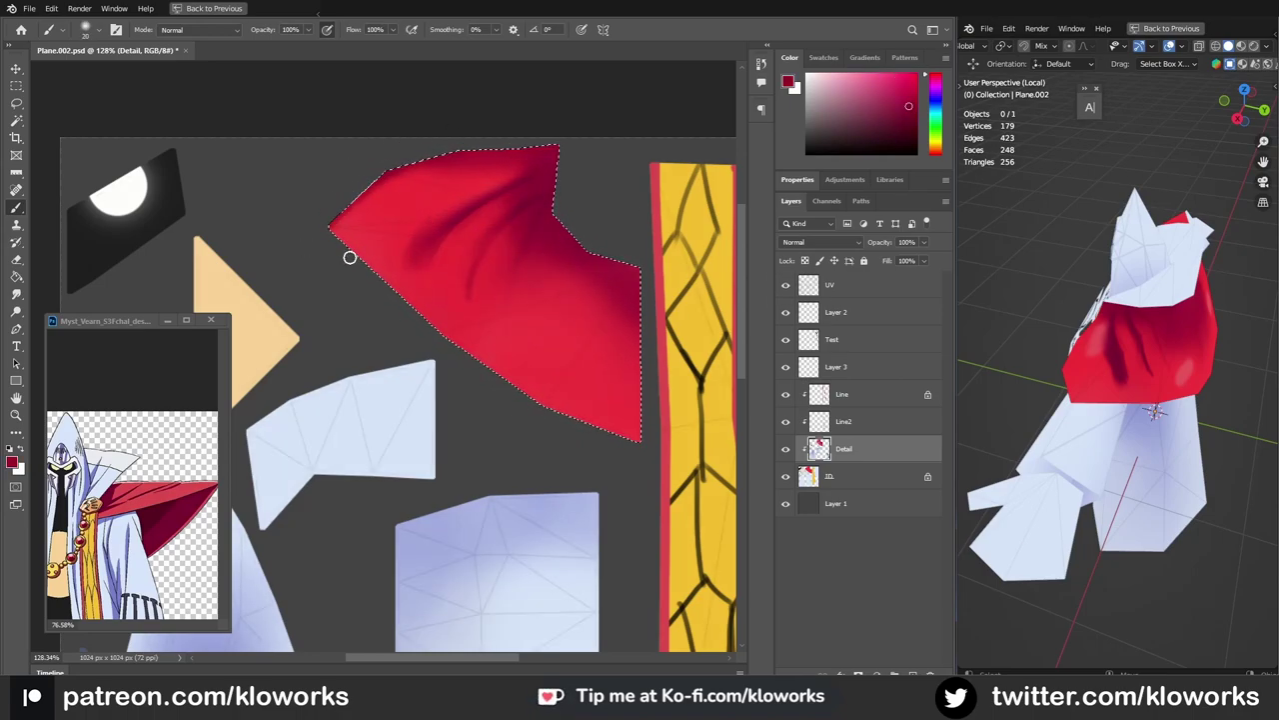
# Step: Sample cape reds and blend the dark fold shading across the cape
pyautogui.moveTo(1099, 379); pyautogui.dragTo(1159, 350, button='middle')
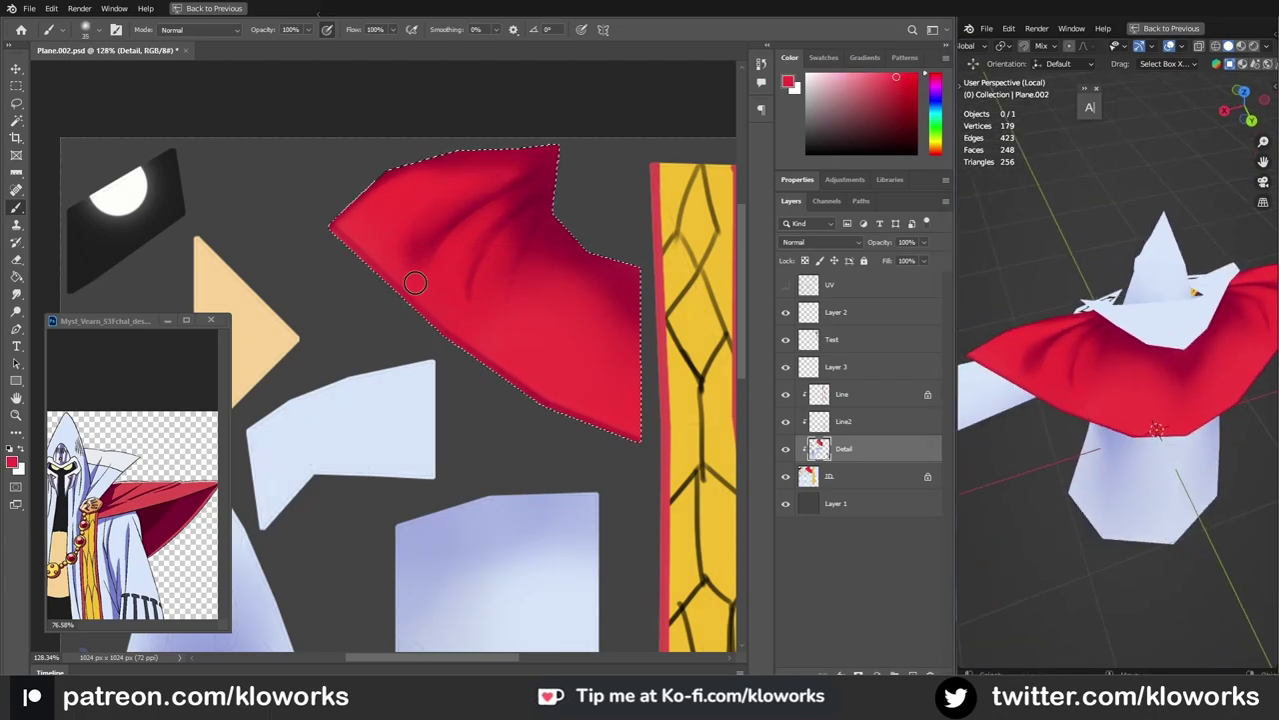
pyautogui.moveTo(596, 303)
pyautogui.mouseDown()
pyautogui.moveTo(503, 220)
pyautogui.moveTo(471, 228)
pyautogui.mouseUp()
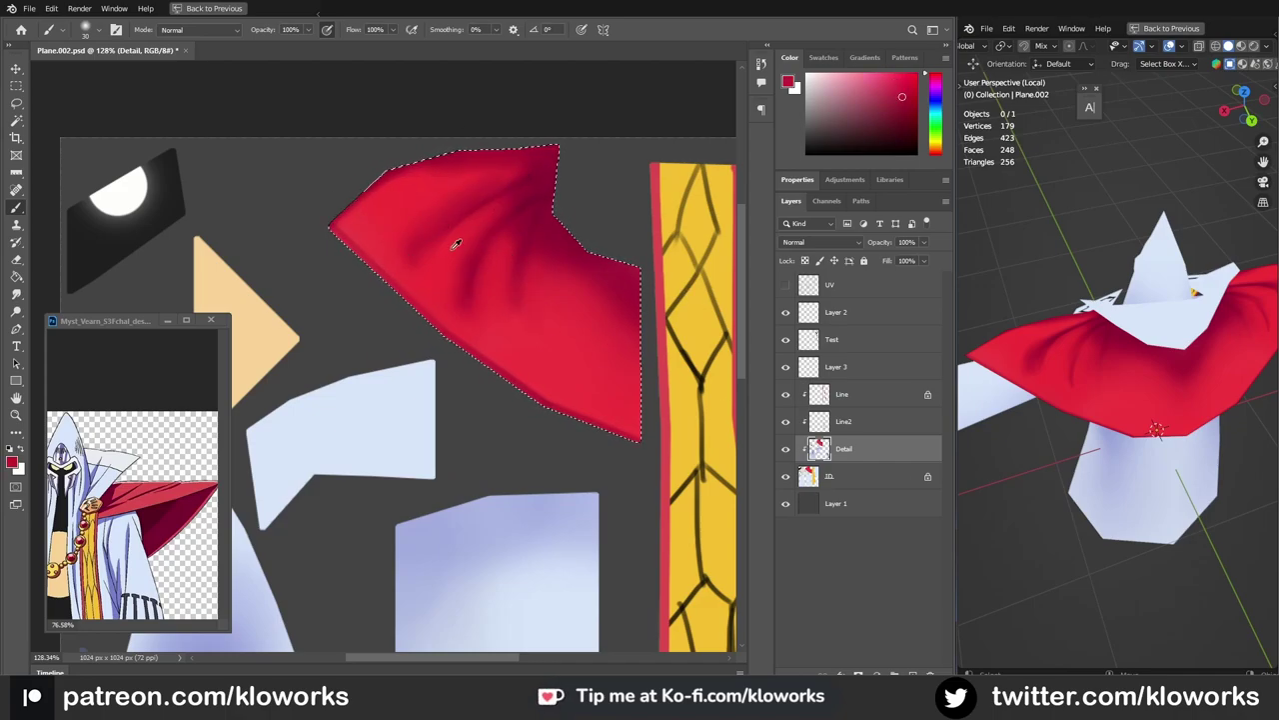
pyautogui.keyDown('alt'); pyautogui.click(430, 272); pyautogui.keyUp('alt')
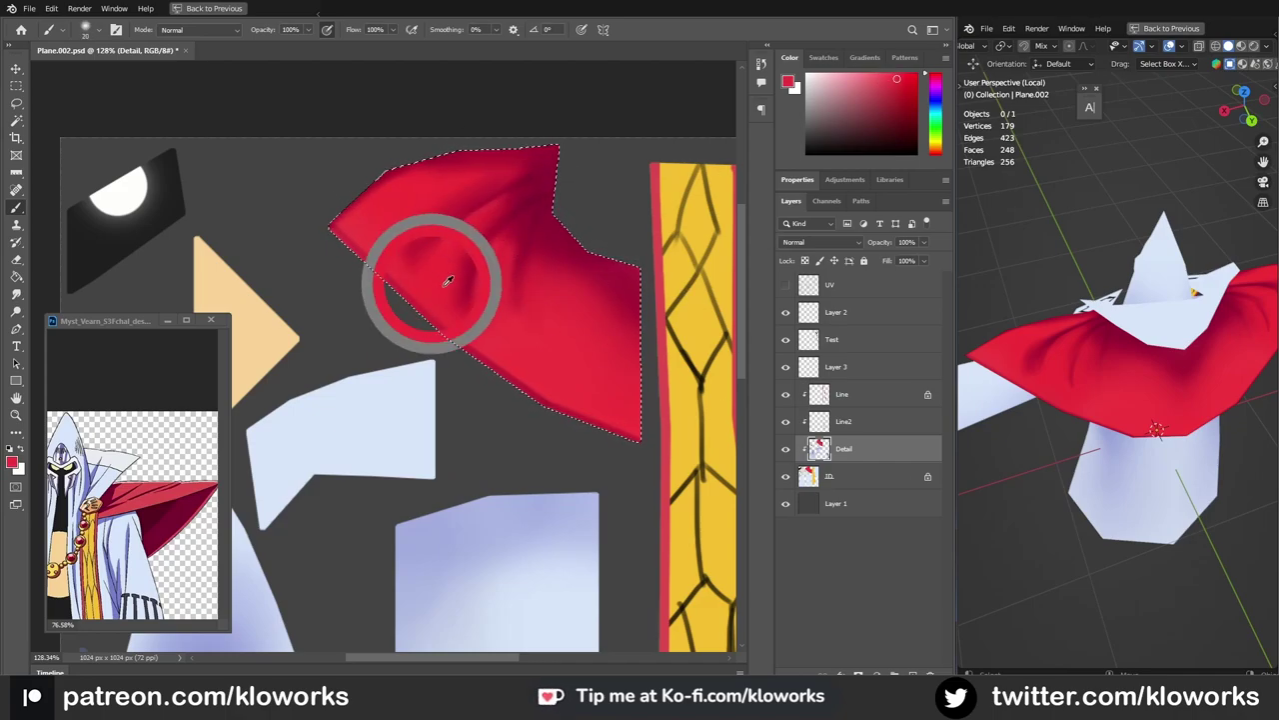
pyautogui.moveTo(573, 278); pyautogui.dragTo(571, 343)
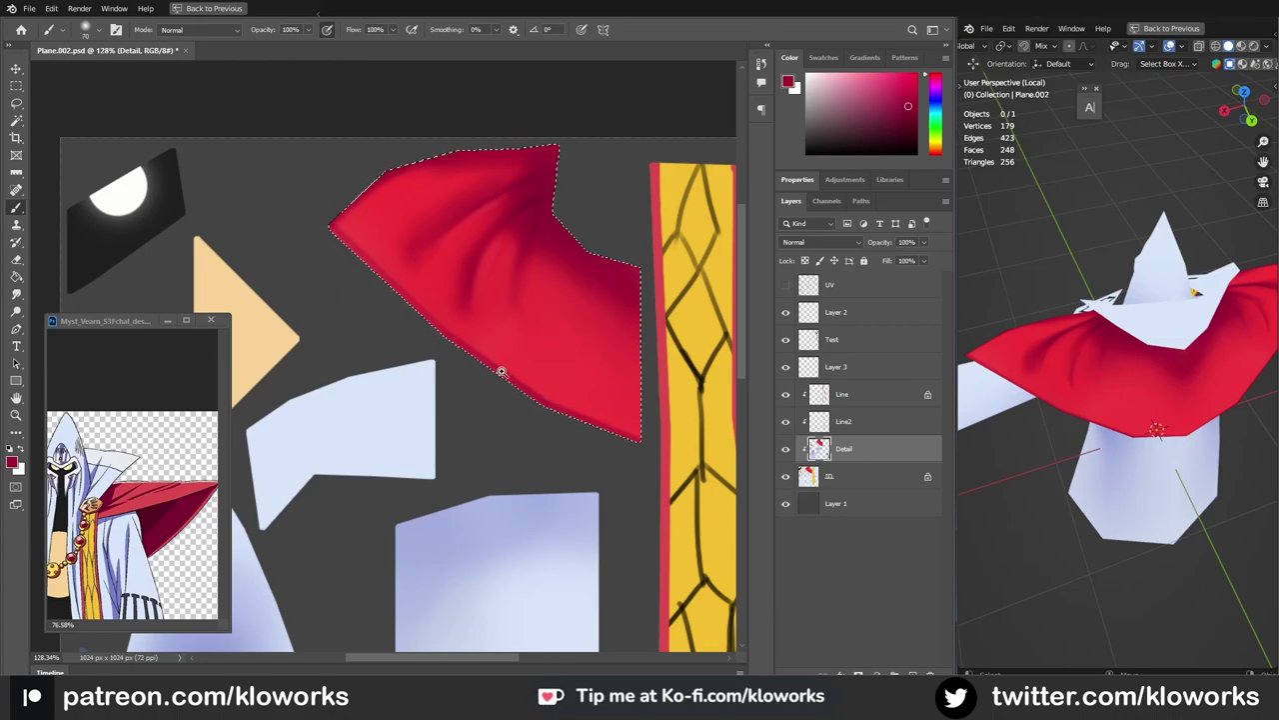
pyautogui.keyDown('alt'); pyautogui.scroll(-3, 530, 366); pyautogui.keyUp('alt')
pyautogui.keyDown('alt'); pyautogui.click(604, 315); pyautogui.keyUp('alt')
# Step: Darken the cape's lower edge and paint dark shading along the robe piece's left edge
pyautogui.moveTo(613, 303); pyautogui.dragTo(593, 262)
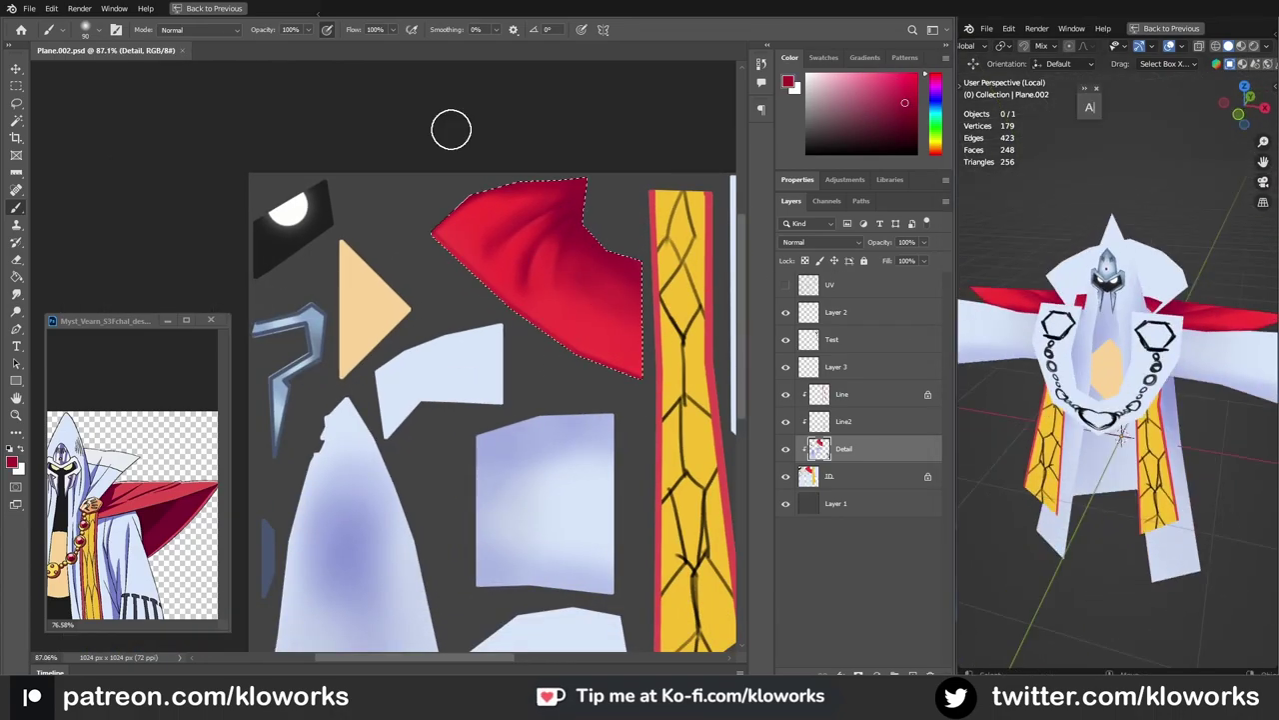
pyautogui.scroll(-3, 451, 130)
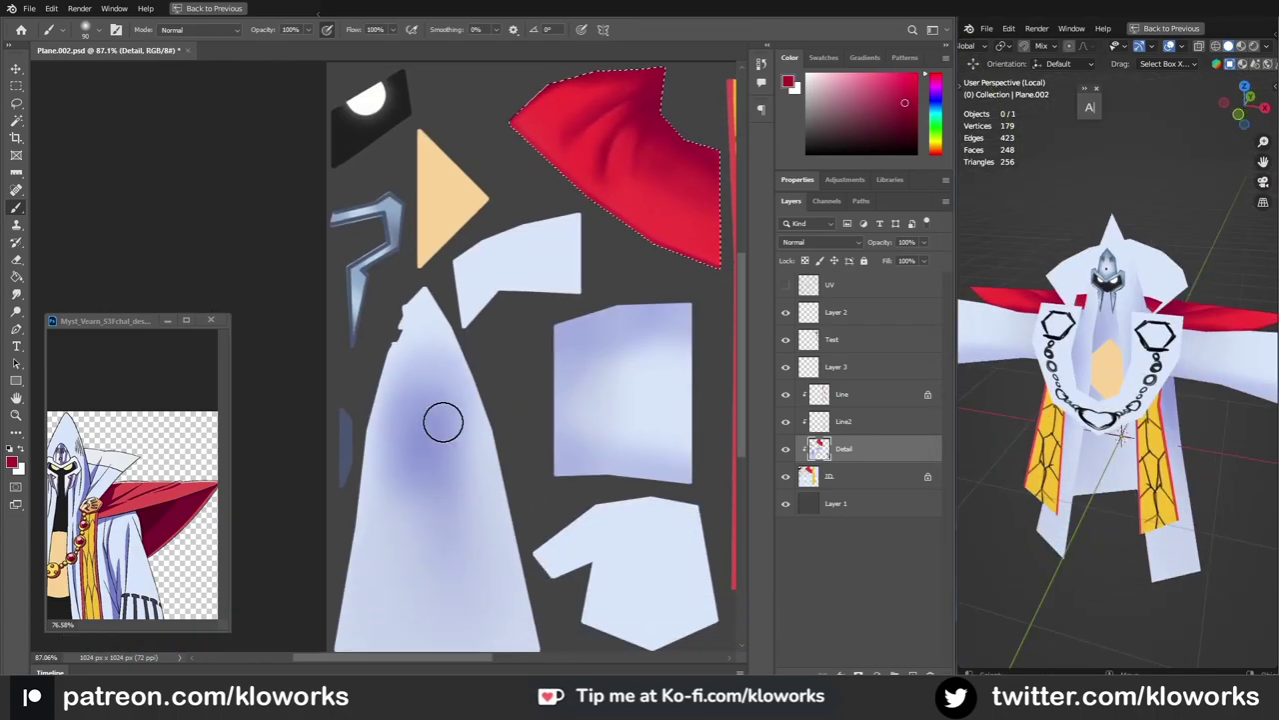
pyautogui.keyDown('alt'); pyautogui.click(443, 423); pyautogui.keyUp('alt')
pyautogui.keyDown('alt'); pyautogui.scroll(5, 444, 278); pyautogui.keyUp('alt')
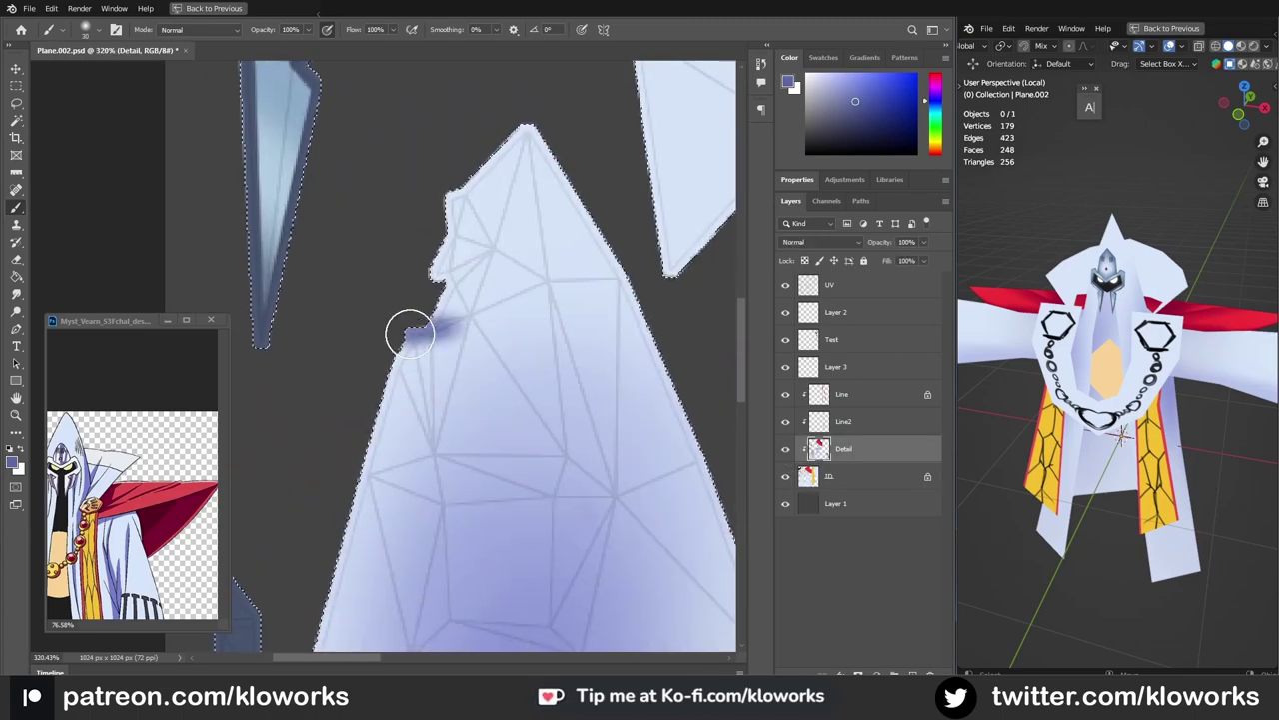
pyautogui.moveTo(409, 333); pyautogui.dragTo(440, 206)
pyautogui.moveTo(410, 455); pyautogui.dragTo(680, 440)
# Step: Brighten the shading band's middle and paint darker blue down the robe's left edge
pyautogui.click(1114, 299)
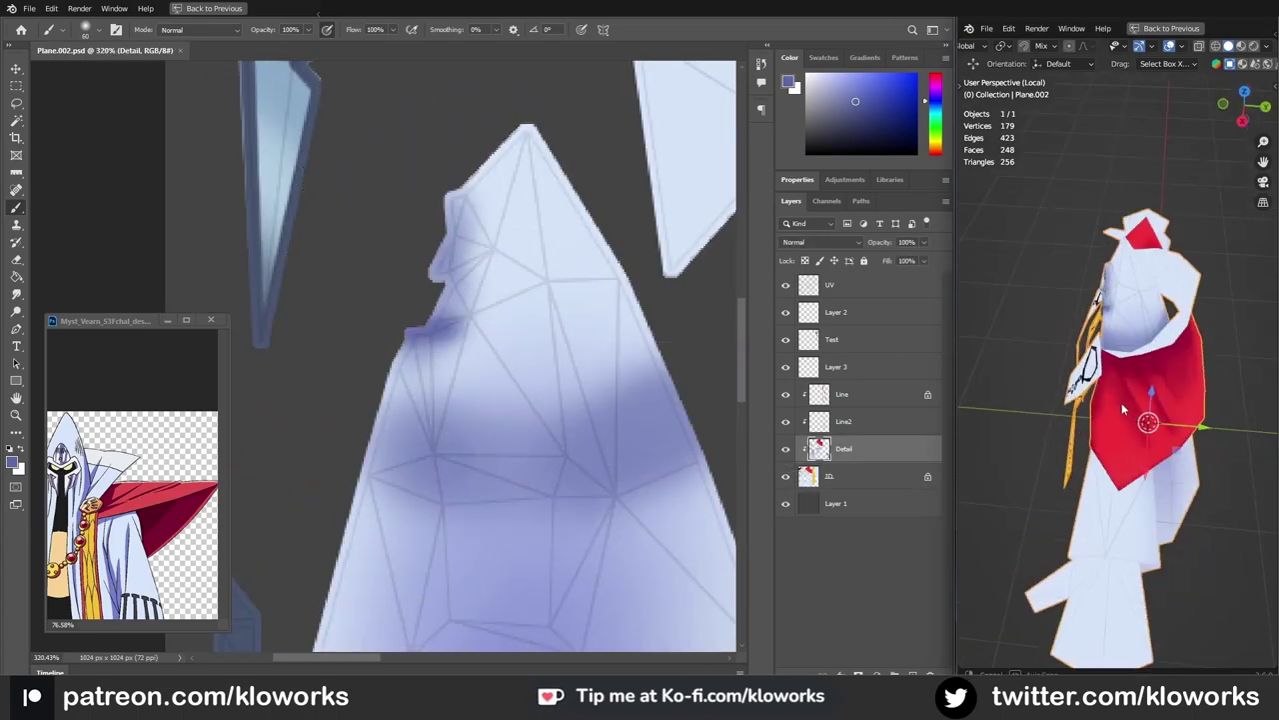
pyautogui.moveTo(1114, 300); pyautogui.dragTo(1122, 402, button='middle')
pyautogui.keyDown('alt'); pyautogui.click(644, 420); pyautogui.keyUp('alt')
pyautogui.moveTo(480, 371); pyautogui.dragTo(571, 366)
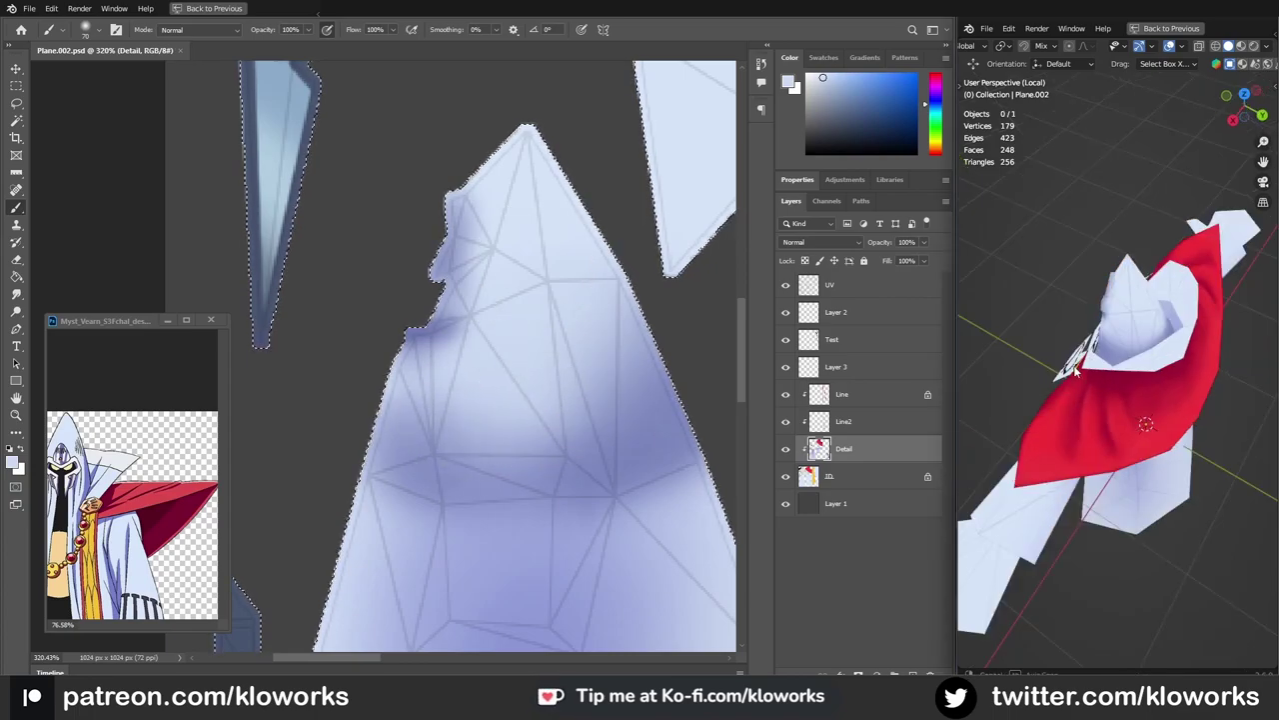
pyautogui.keyDown('alt'); pyautogui.click(509, 303); pyautogui.keyUp('alt')
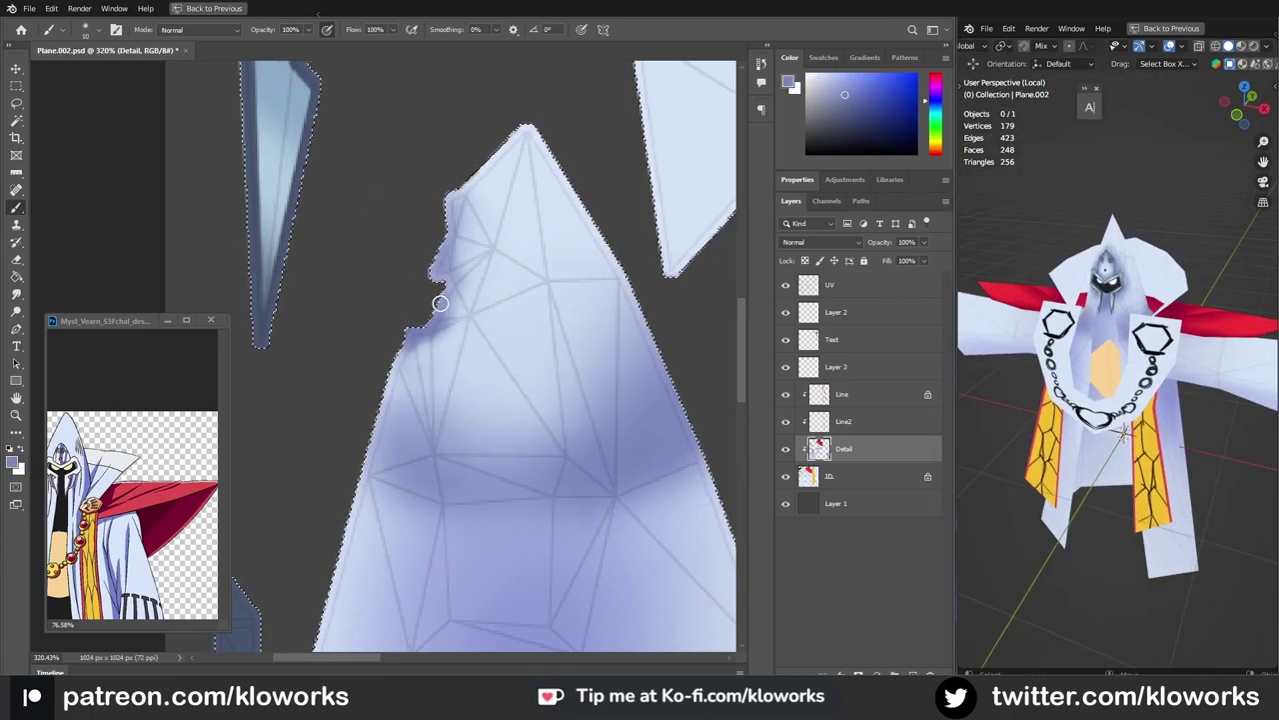
pyautogui.moveTo(455, 305); pyautogui.dragTo(448, 192)
pyautogui.click(786, 285)
pyautogui.hotkey('ctrl', 'd')
# Step: Add more darker blue on the left edge, then lighten the shading with near-white
pyautogui.click(1100, 380)
pyautogui.moveTo(1099, 380); pyautogui.dragTo(1079, 398, button='middle')
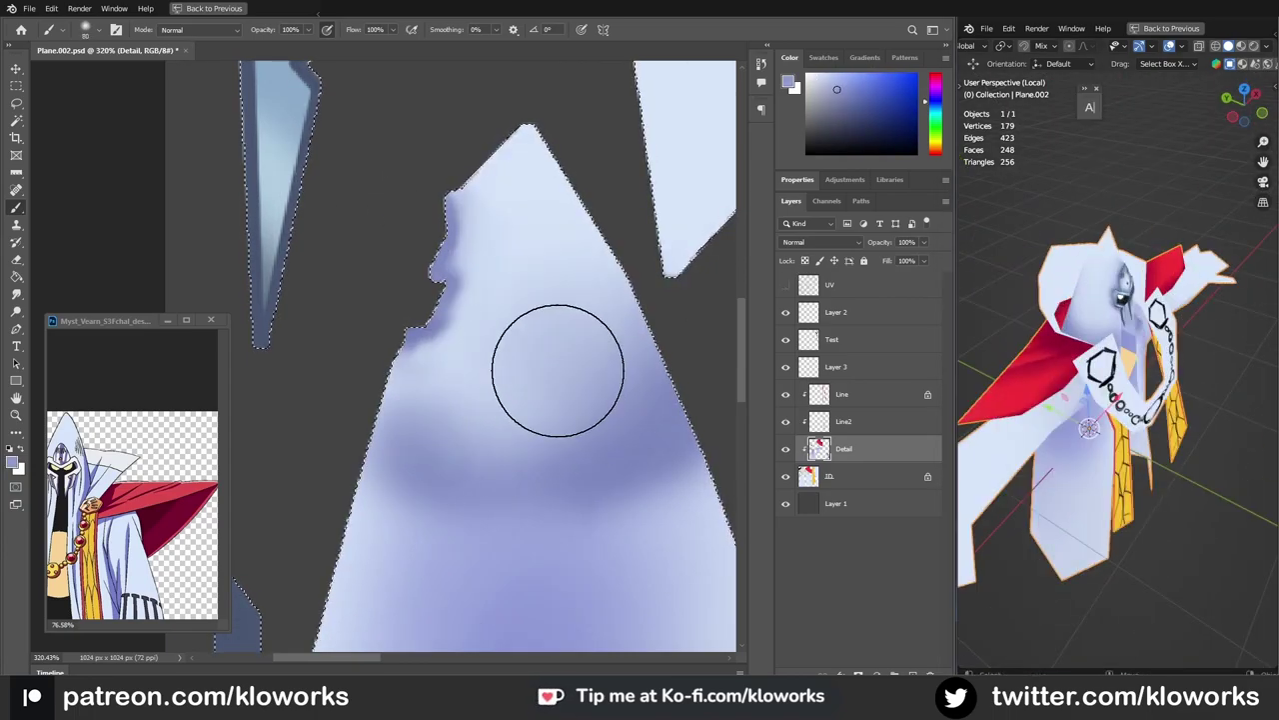
pyautogui.moveTo(556, 373)
pyautogui.mouseDown()
pyautogui.moveTo(594, 271)
pyautogui.moveTo(471, 388)
pyautogui.mouseUp()
pyautogui.keyDown('alt'); pyautogui.click(593, 270); pyautogui.keyUp('alt')
pyautogui.moveTo(1099, 420)
pyautogui.mouseDown(button='middle')
pyautogui.moveTo(1130, 456)
pyautogui.moveTo(997, 309)
pyautogui.mouseUp(button='middle')
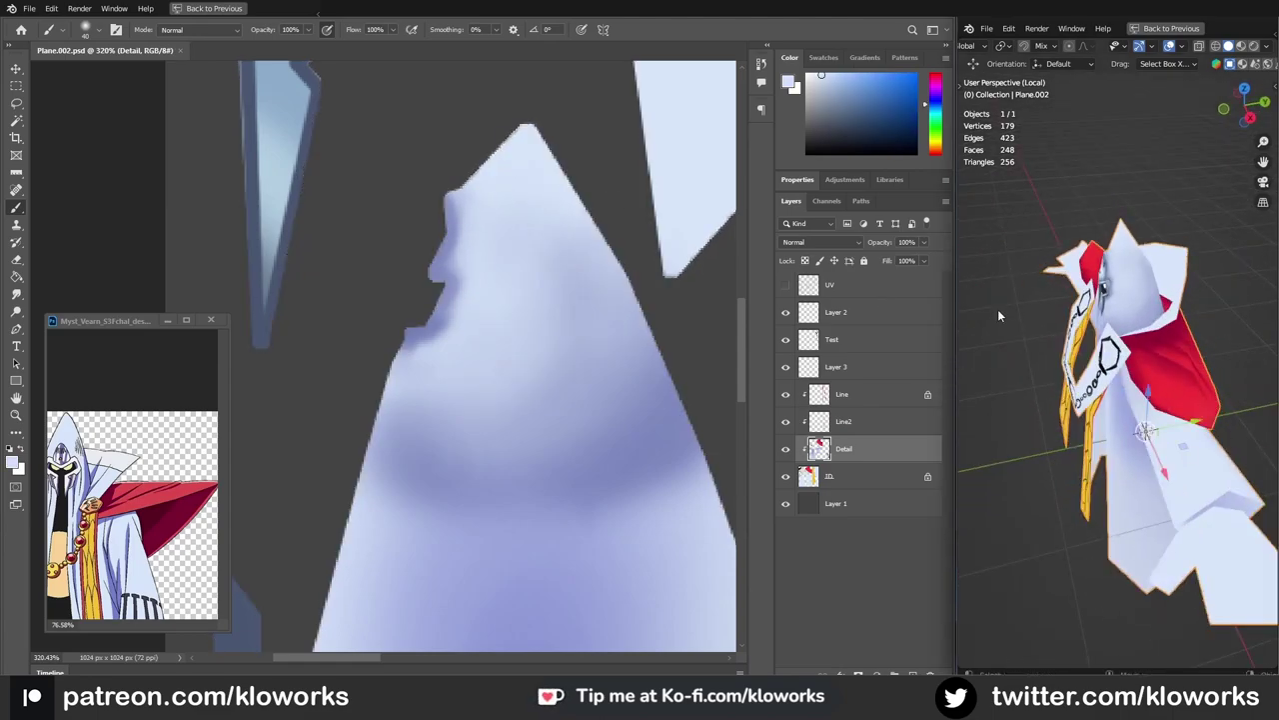
pyautogui.keyDown('ctrl'); pyautogui.click(809, 312); pyautogui.keyUp('ctrl')
# Step: Paint fold strokes near the robe's centre and lighten the dark streak on the left
pyautogui.keyDown('alt'); pyautogui.click(439, 320); pyautogui.keyUp('alt')
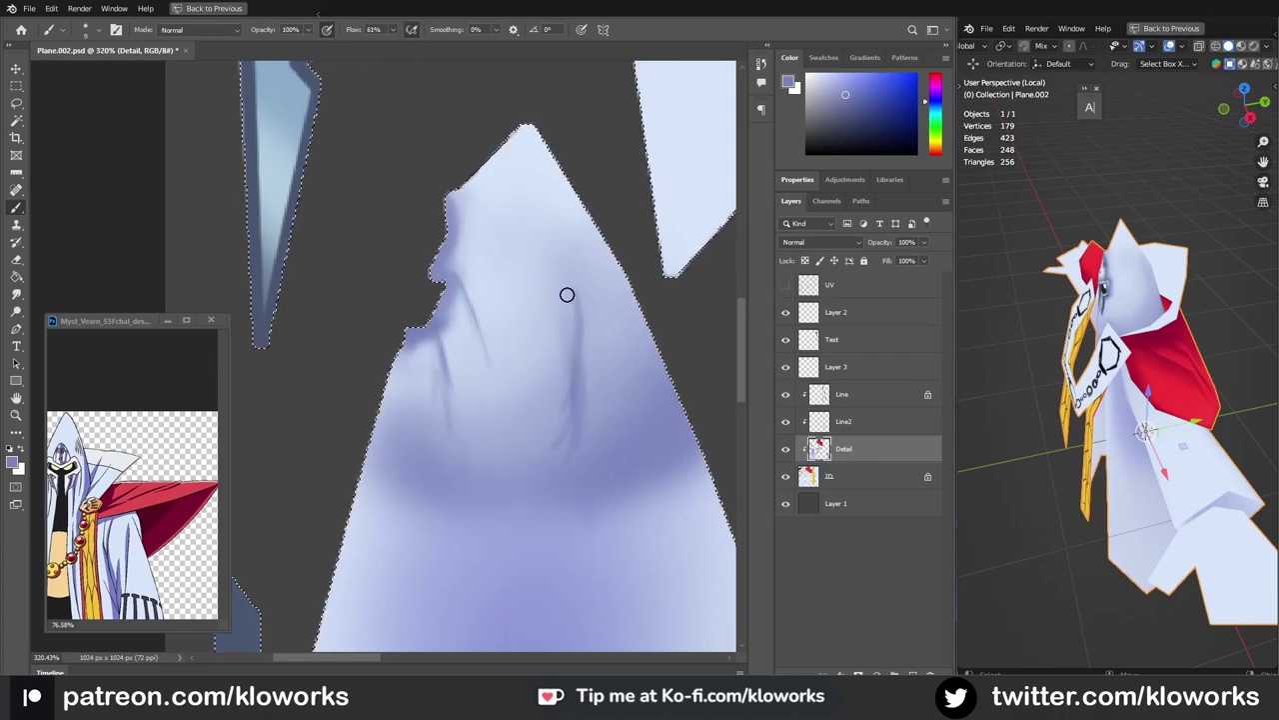
pyautogui.moveTo(567, 294); pyautogui.dragTo(557, 439)
pyautogui.moveTo(480, 280)
pyautogui.mouseDown()
pyautogui.moveTo(462, 317)
pyautogui.moveTo(431, 332)
pyautogui.mouseUp()
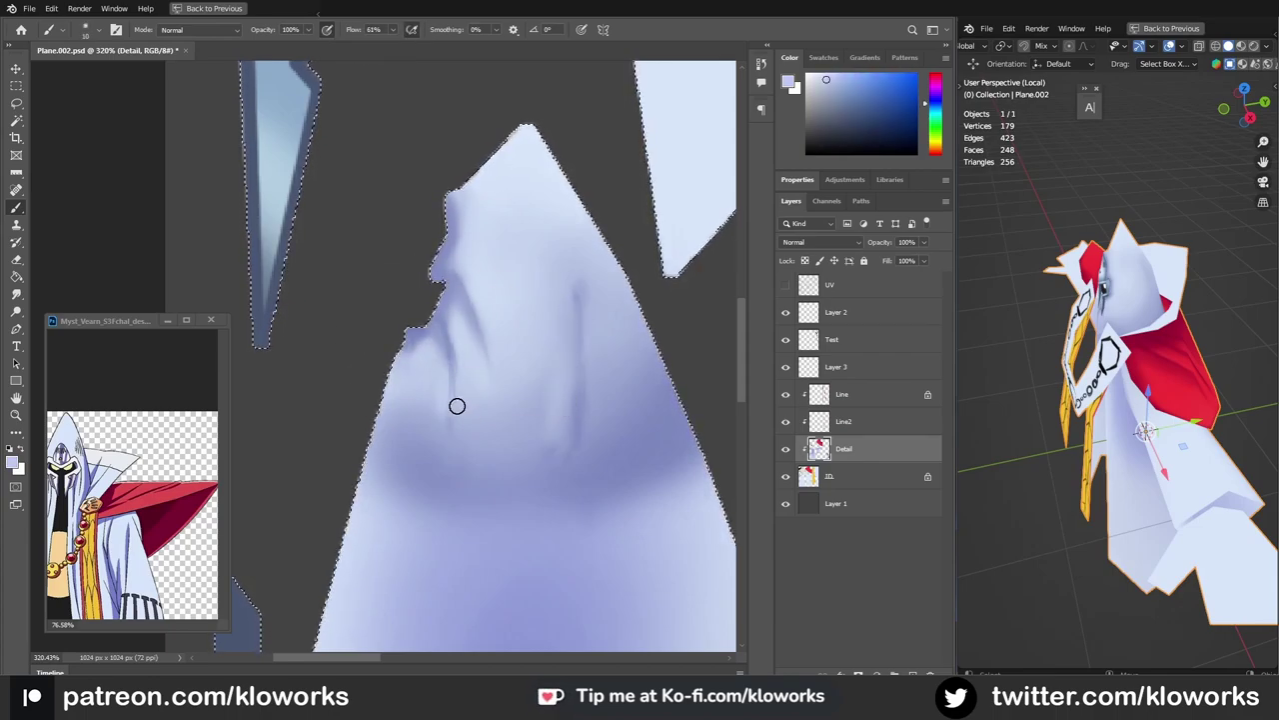
pyautogui.keyDown('alt'); pyautogui.click(474, 338); pyautogui.keyUp('alt')
pyautogui.moveTo(451, 365); pyautogui.dragTo(431, 331)
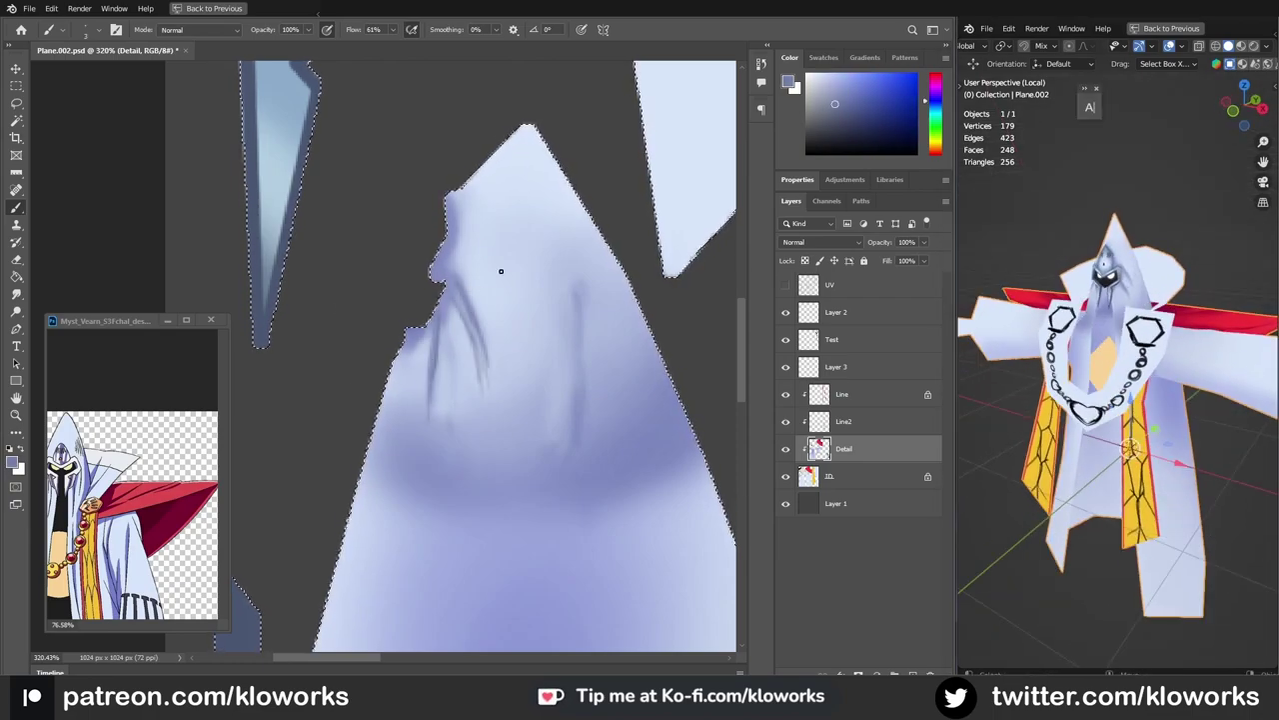
# Step: Resample robe shades and blend the shading lighter across the hood piece
pyautogui.keyDown('alt'); pyautogui.click(488, 310); pyautogui.keyUp('alt')
pyautogui.keyDown('alt'); pyautogui.click(443, 368); pyautogui.keyUp('alt')
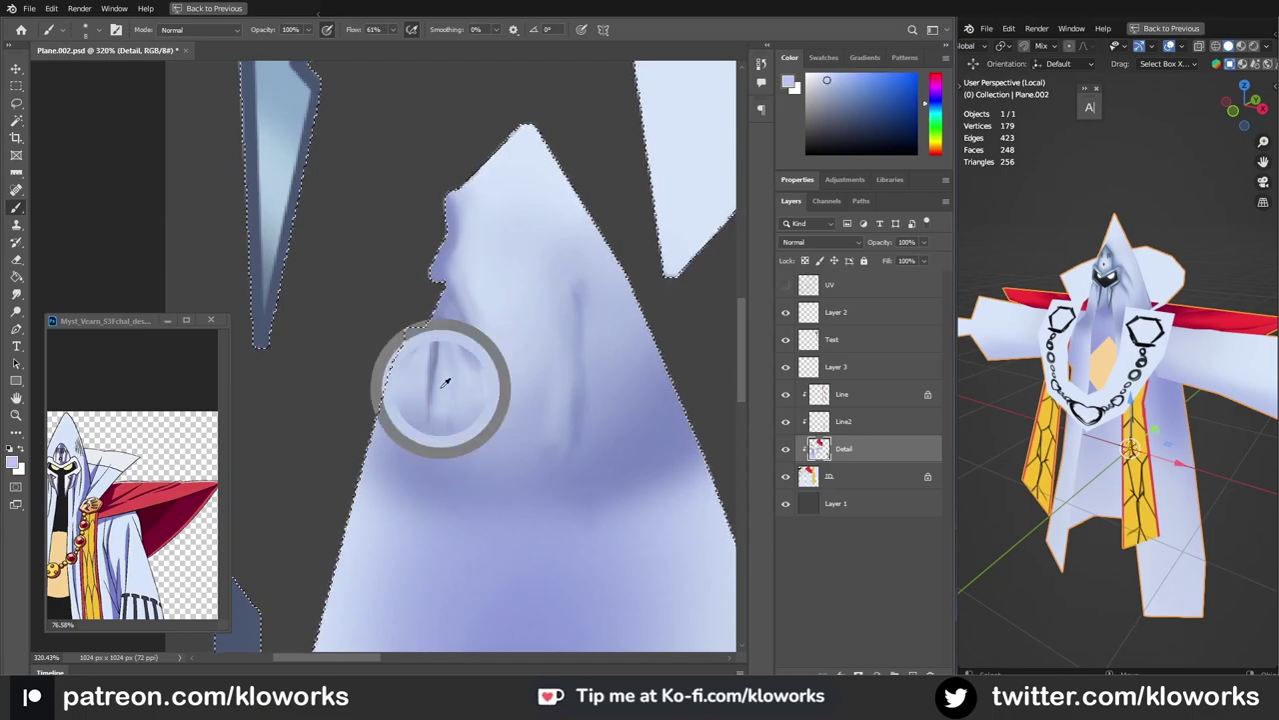
pyautogui.keyDown('alt'); pyautogui.click(432, 434); pyautogui.keyUp('alt')
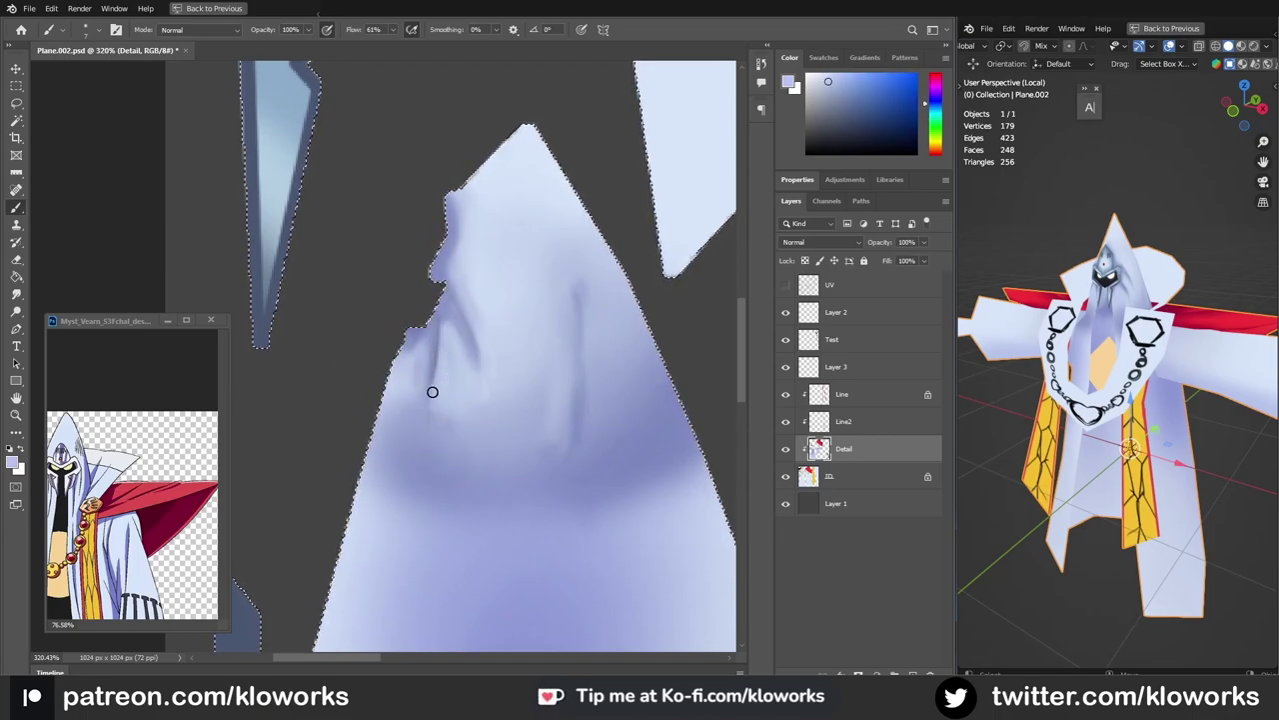
pyautogui.keyDown('alt'); pyautogui.click(433, 347); pyautogui.keyUp('alt')
pyautogui.keyDown('alt'); pyautogui.click(433, 433); pyautogui.keyUp('alt')
pyautogui.moveTo(432, 433)
pyautogui.mouseDown()
pyautogui.moveTo(489, 379)
pyautogui.moveTo(622, 441)
pyautogui.moveTo(539, 260)
pyautogui.mouseUp()
# Step: Soften the shading on the robe's right side and lower area
pyautogui.keyDown('alt'); pyautogui.click(539, 270); pyautogui.keyUp('alt')
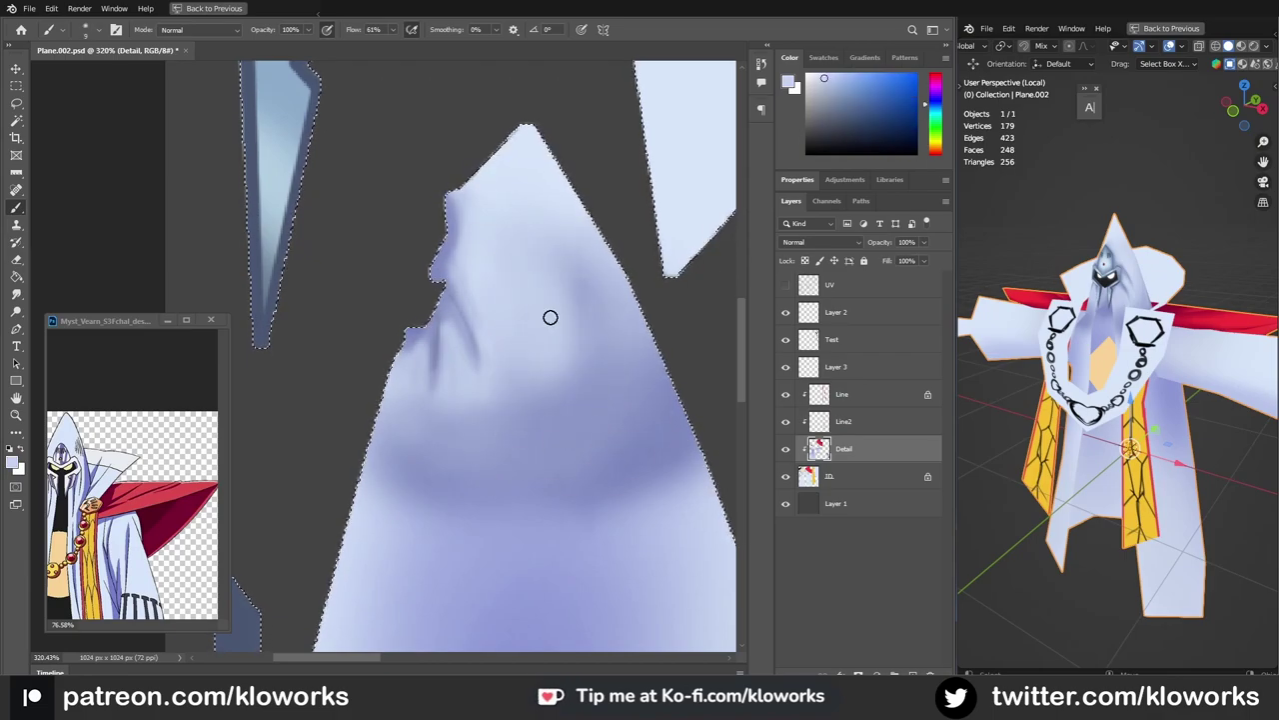
pyautogui.moveTo(551, 317); pyautogui.dragTo(620, 403)
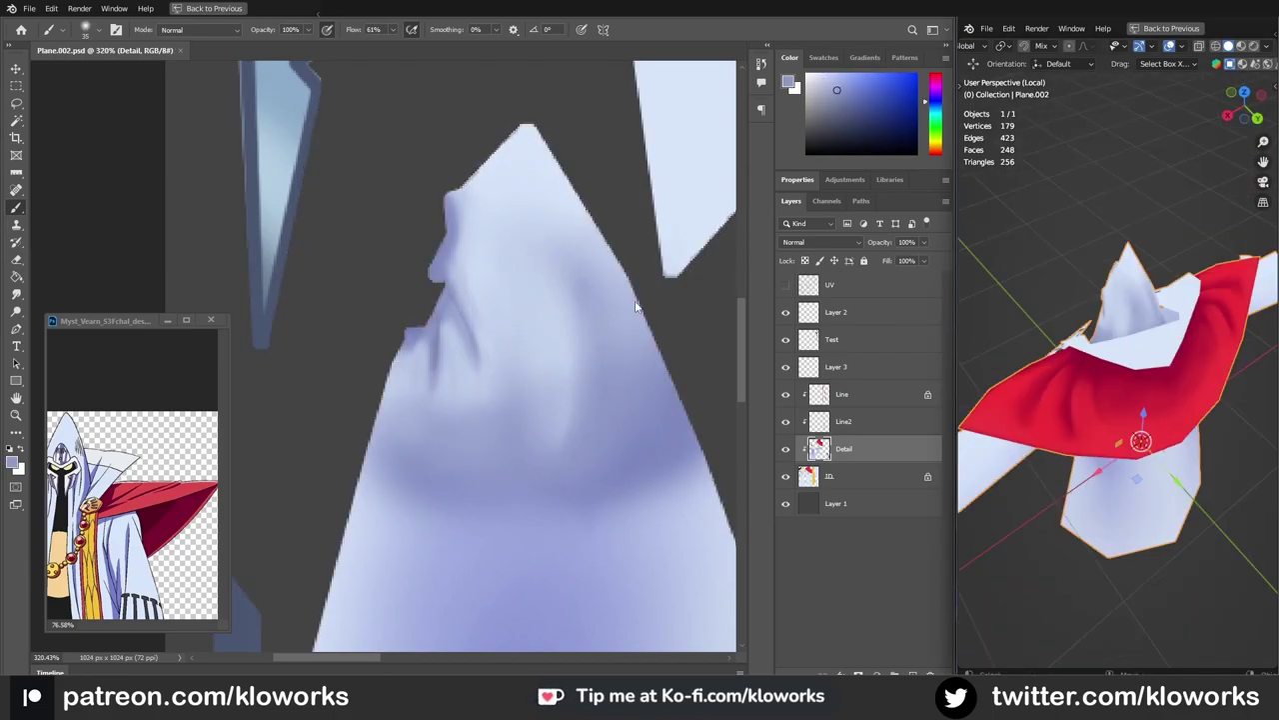
pyautogui.moveTo(525, 443); pyautogui.dragTo(469, 430)
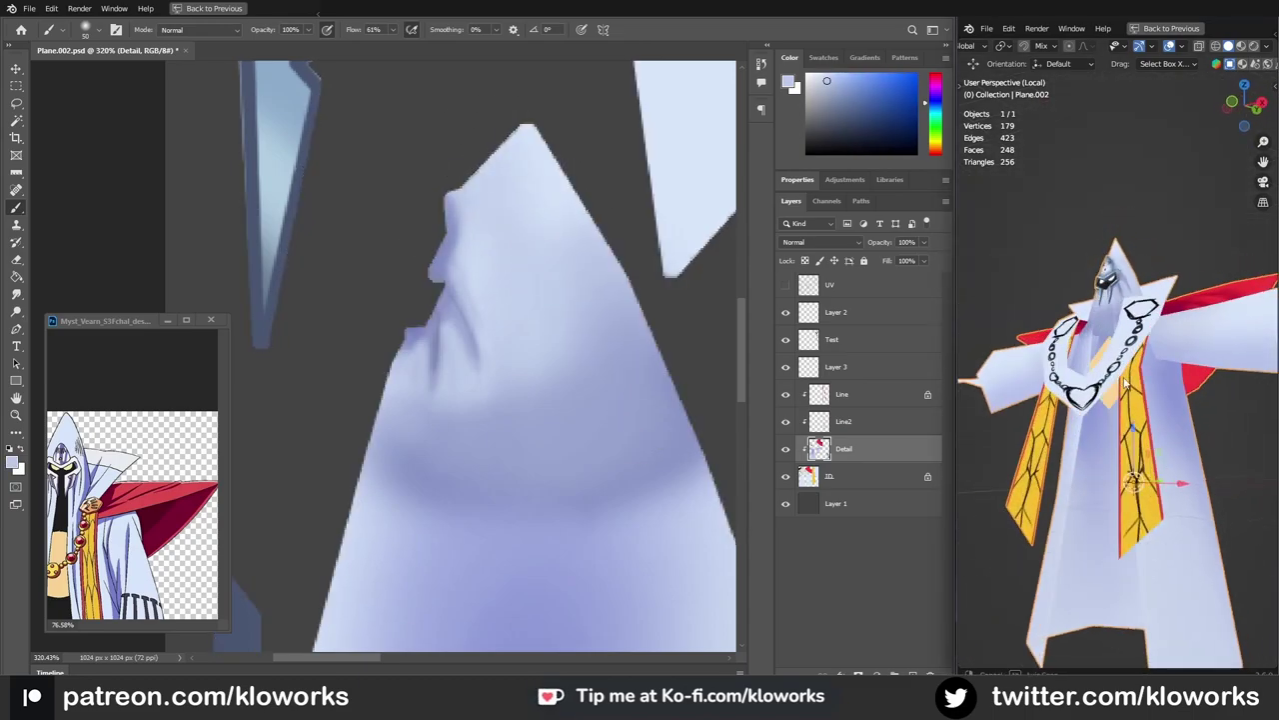
pyautogui.moveTo(550, 585); pyautogui.dragTo(512, 316)
pyautogui.keyDown('alt'); pyautogui.scroll(-2, 512, 316); pyautogui.keyUp('alt')
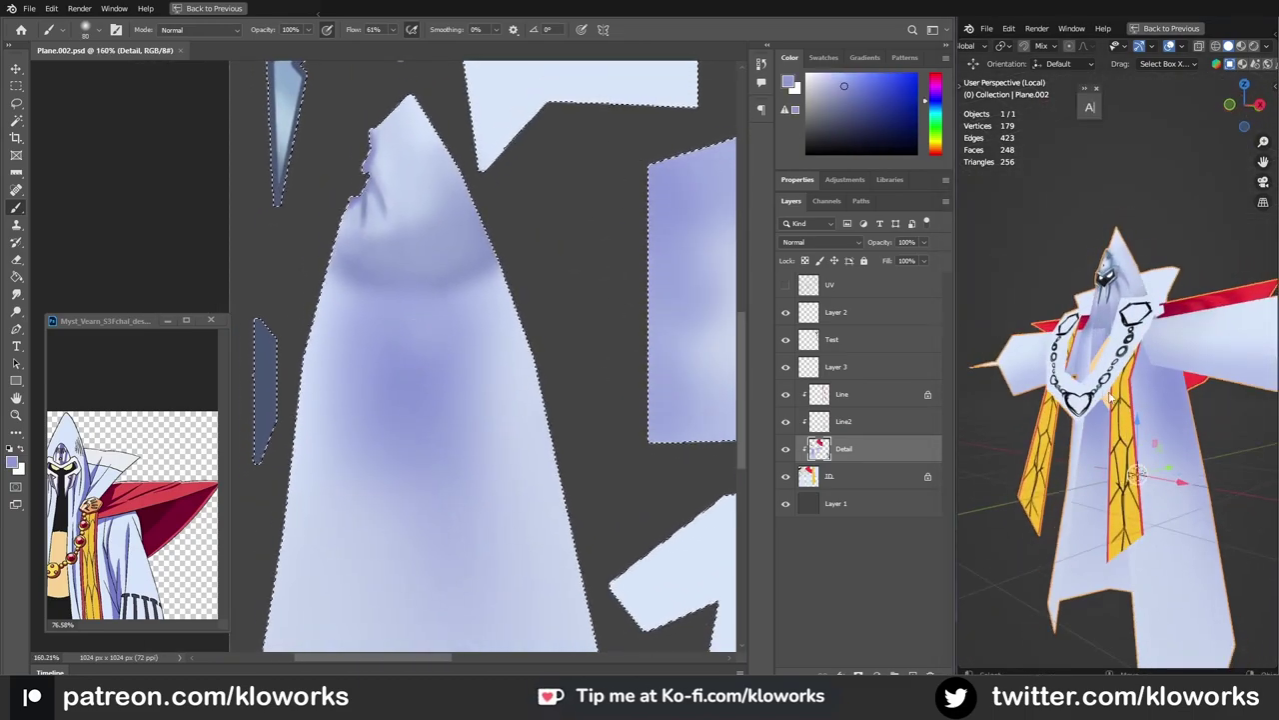
# Step: Toggle the UV overlay to check the hood shading's alignment against the layout
pyautogui.moveTo(1117, 423); pyautogui.dragTo(1130, 368, button='middle')
pyautogui.keyDown('alt'); pyautogui.scroll(-1, 470, 480); pyautogui.keyUp('alt')
pyautogui.click(786, 286)
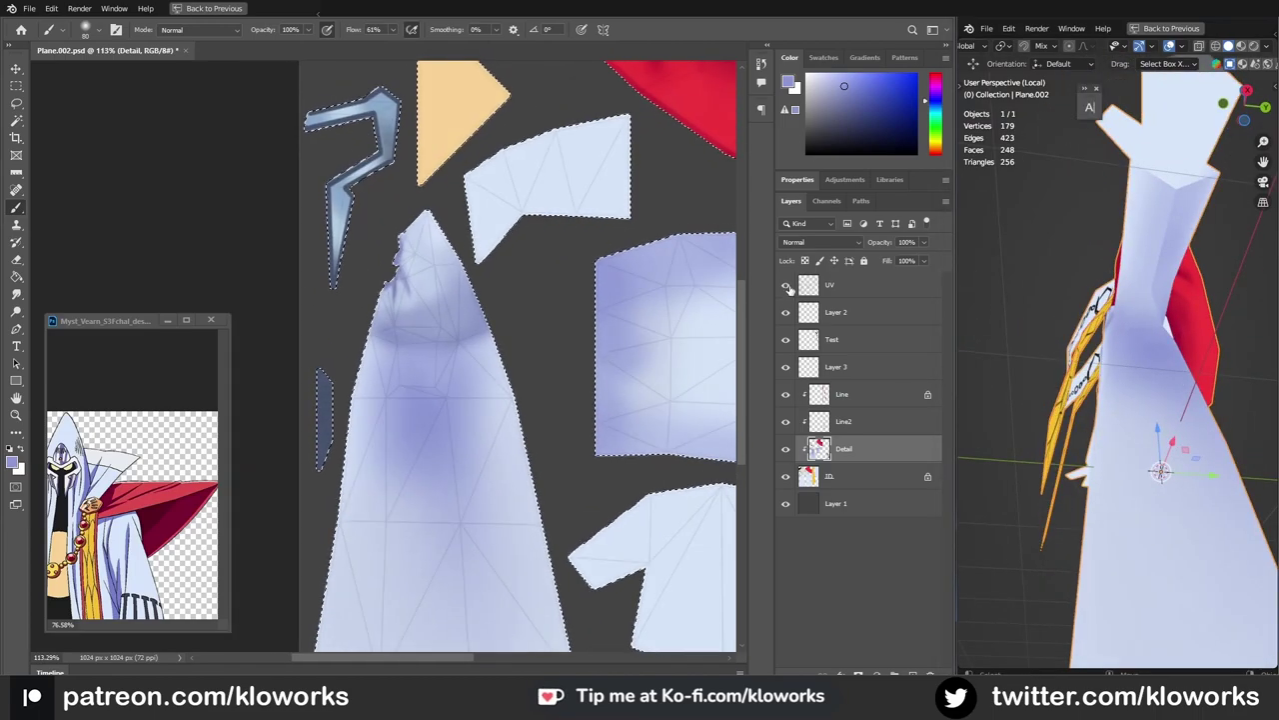
pyautogui.click(786, 285)
pyautogui.moveTo(1120, 390)
pyautogui.mouseDown(button='middle')
pyautogui.moveTo(1140, 365)
pyautogui.moveTo(1103, 370)
pyautogui.mouseUp(button='middle')
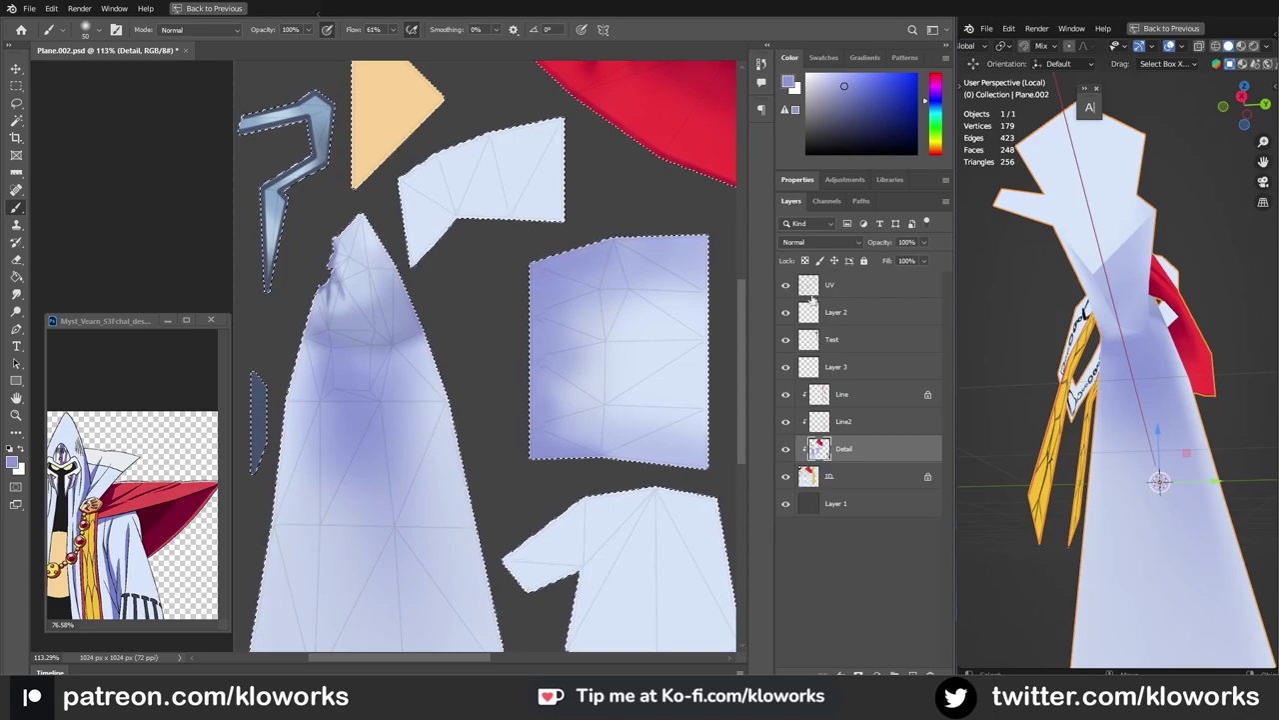
pyautogui.click(786, 286)
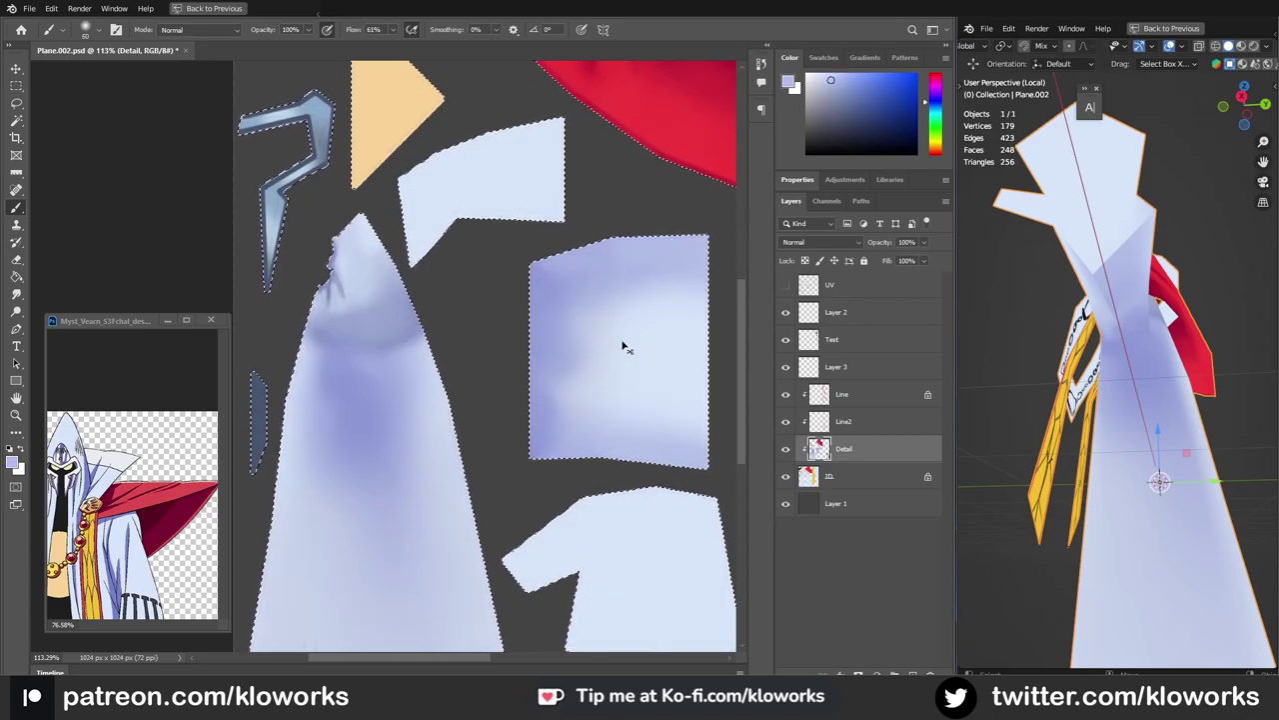
pyautogui.moveTo(1120, 330); pyautogui.dragTo(1120, 440, button='middle')
pyautogui.keyDown('alt'); pyautogui.scroll(6, 345, 355); pyautogui.keyUp('alt')
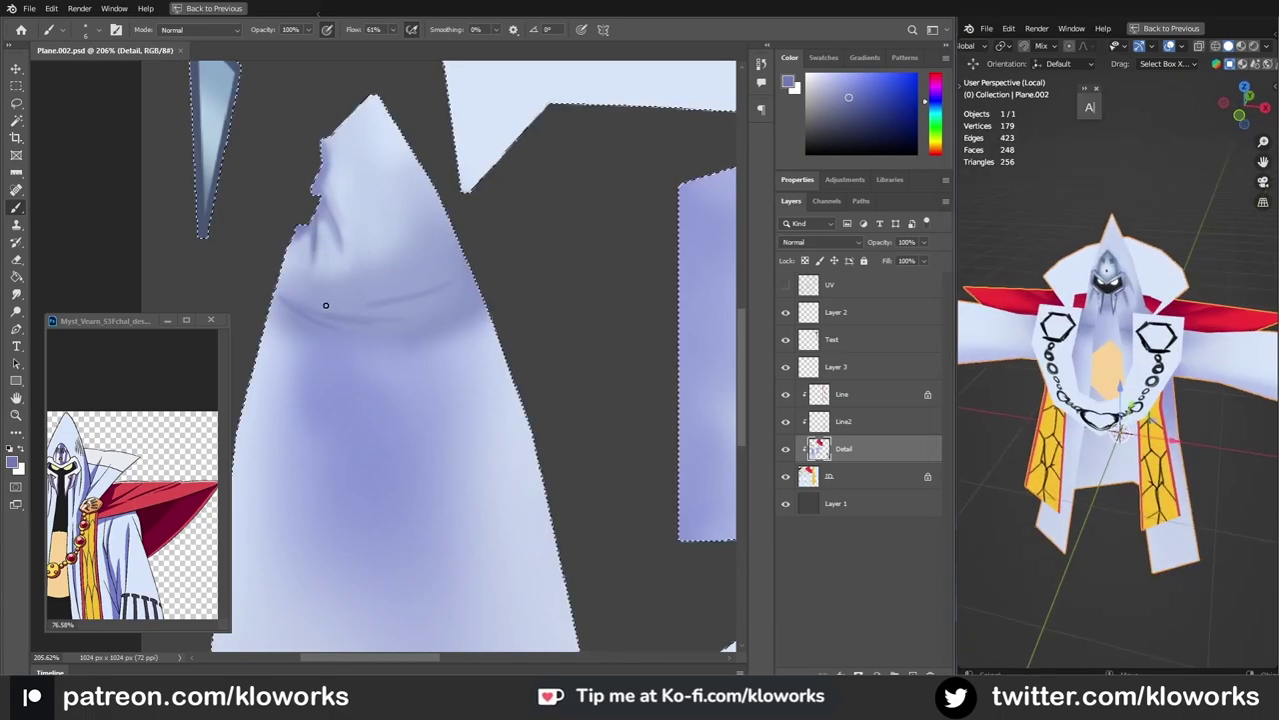
# Step: Sample a lavender shade from the robe, then turn the Blender model to face front
pyautogui.keyDown('alt'); pyautogui.click(286, 293); pyautogui.keyUp('alt')
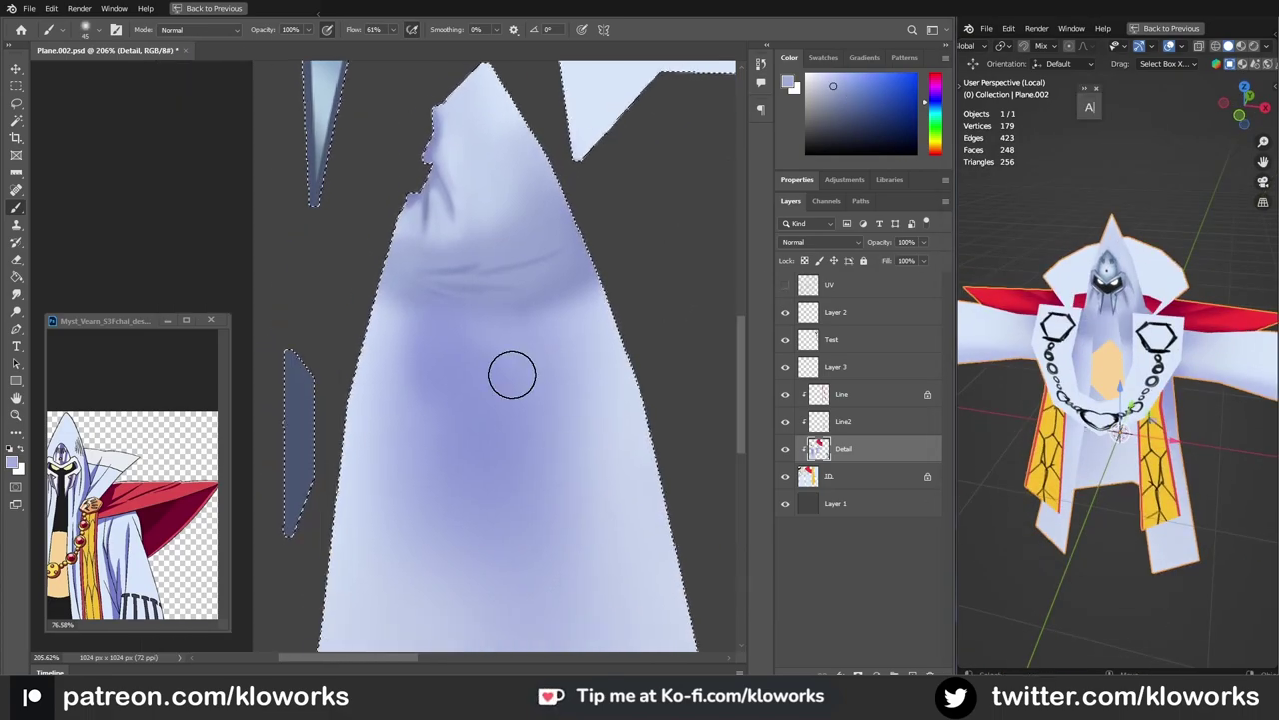
pyautogui.keyDown('alt'); pyautogui.scroll(-3, 488, 224); pyautogui.keyUp('alt')
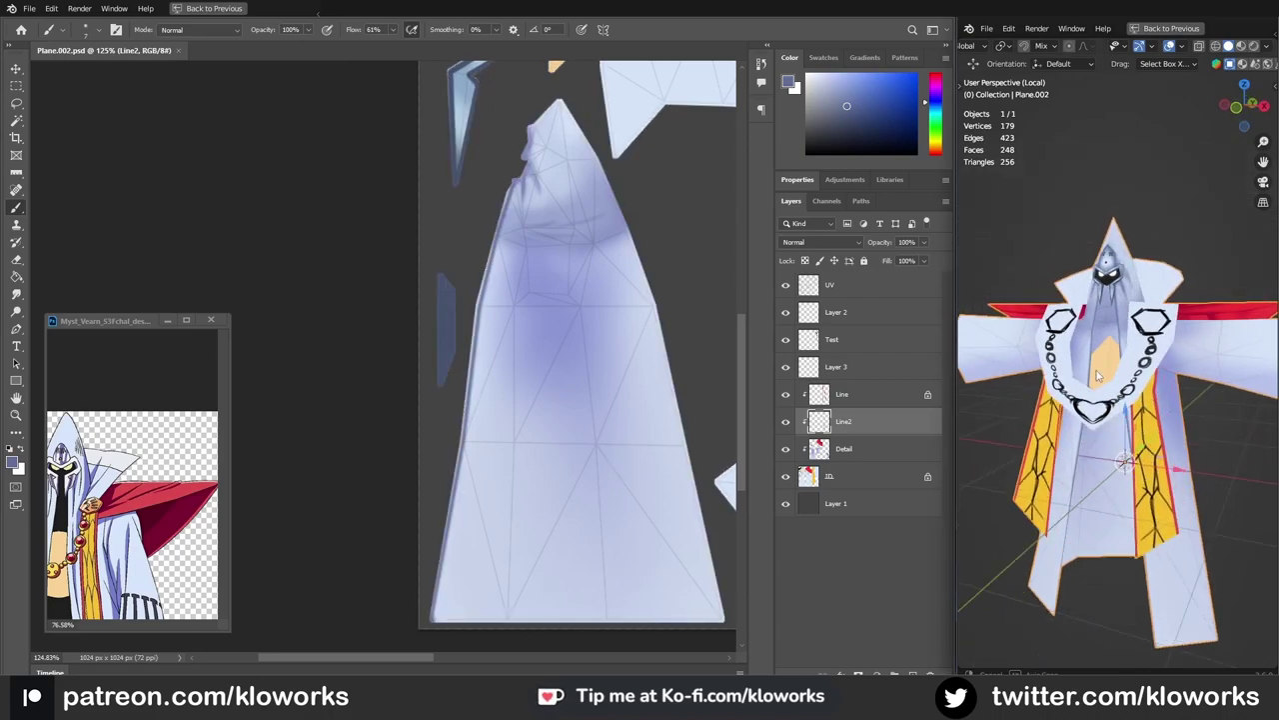
pyautogui.moveTo(1109, 420); pyautogui.dragTo(1146, 316, button='middle')
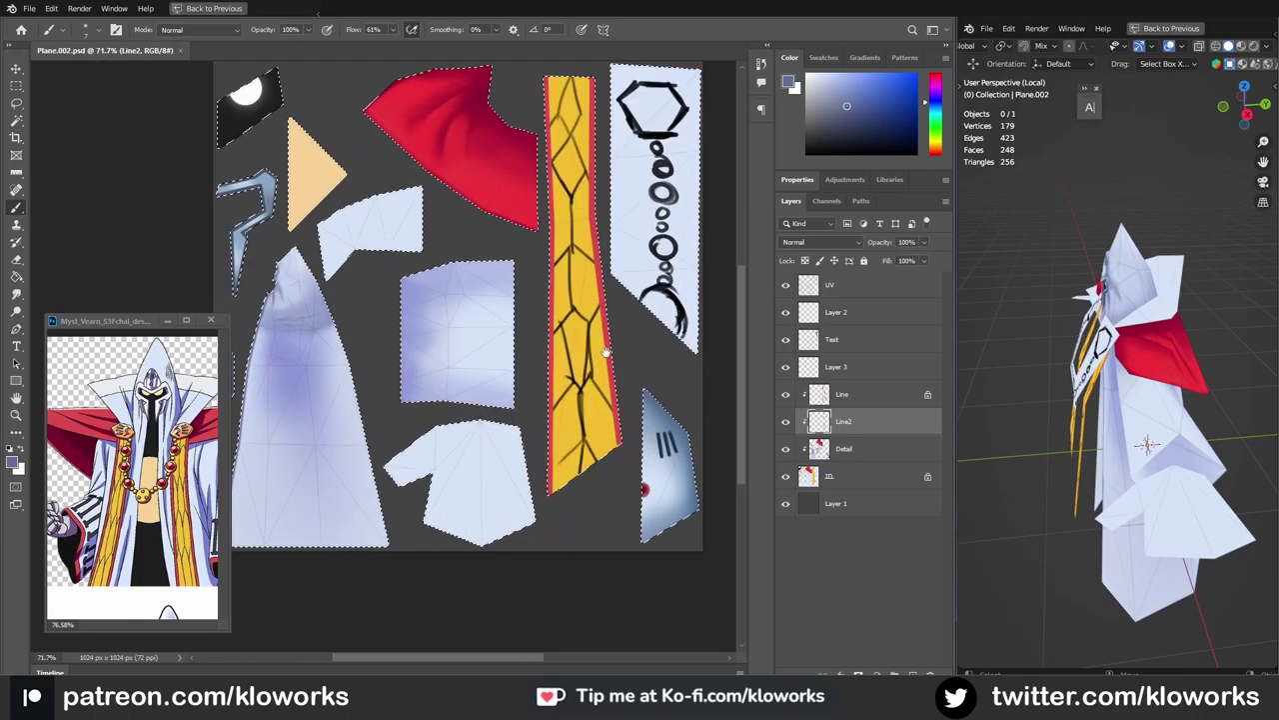
pyautogui.moveTo(1090, 400)
pyautogui.mouseDown(button='middle')
pyautogui.moveTo(1103, 386)
pyautogui.moveTo(1147, 408)
pyautogui.mouseUp(button='middle')
pyautogui.click(1103, 387)
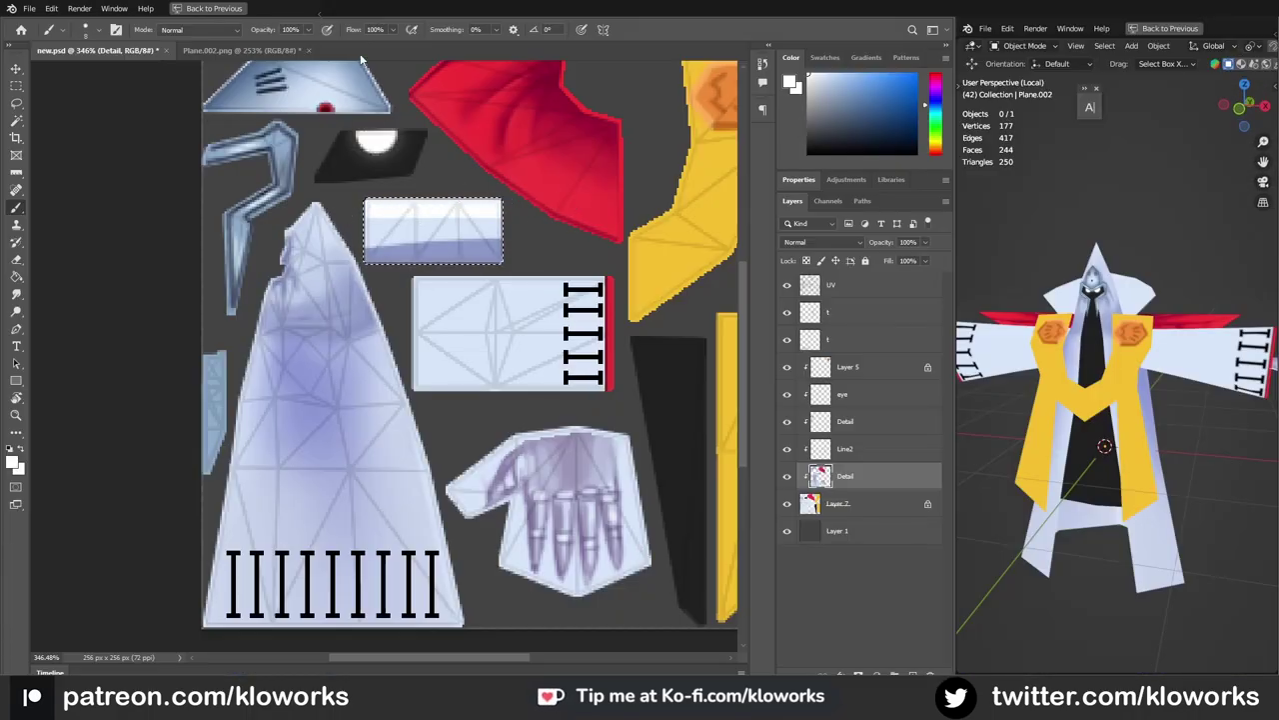
# Step: Choose a new brush preset, sample the rectangle's light blue and hide the UV wireframe
pyautogui.rightClick(455, 267)
pyautogui.click(369, 244)
pyautogui.keyDown('alt'); pyautogui.click(477, 246); pyautogui.keyUp('alt')
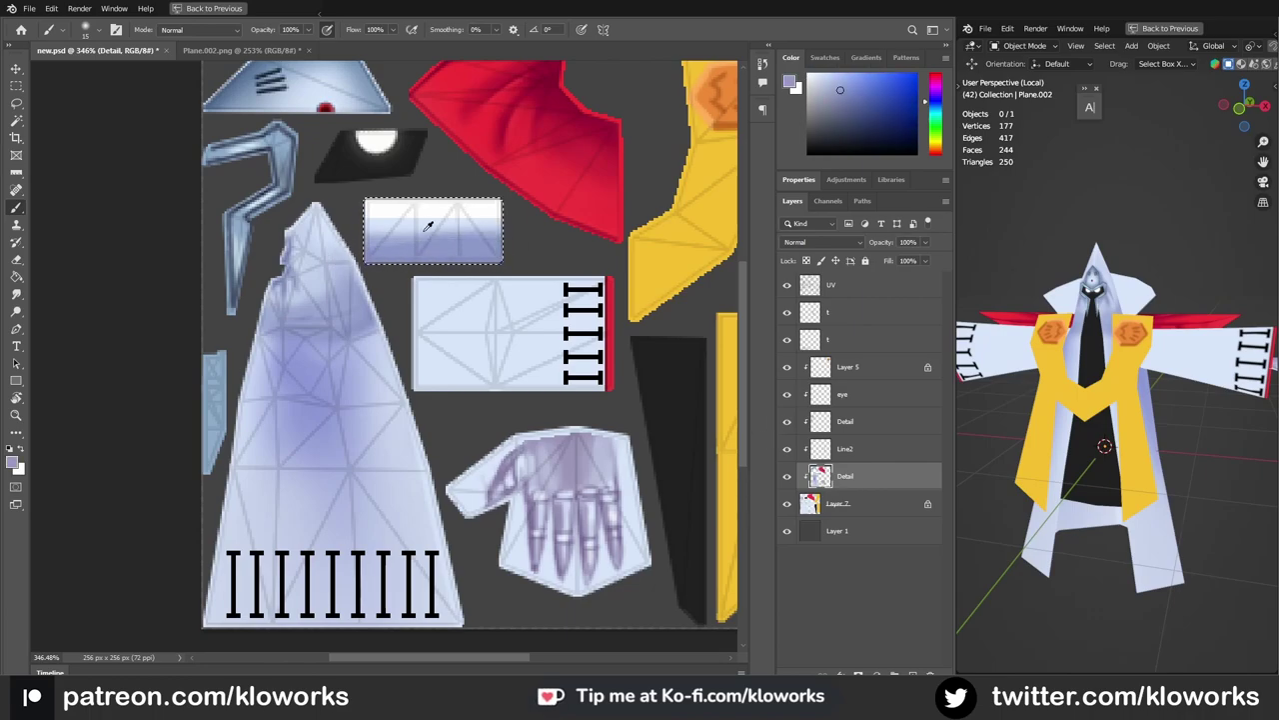
pyautogui.click(787, 285)
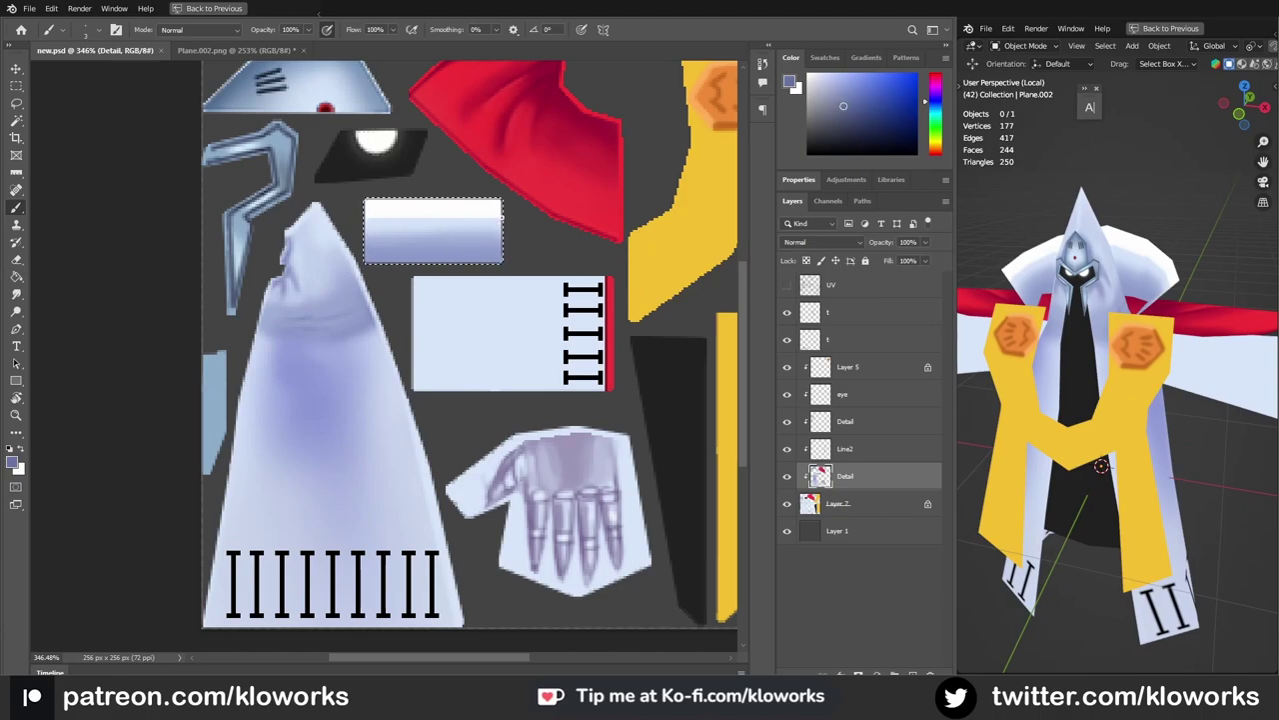
pyautogui.click(786, 285)
pyautogui.click(786, 285)
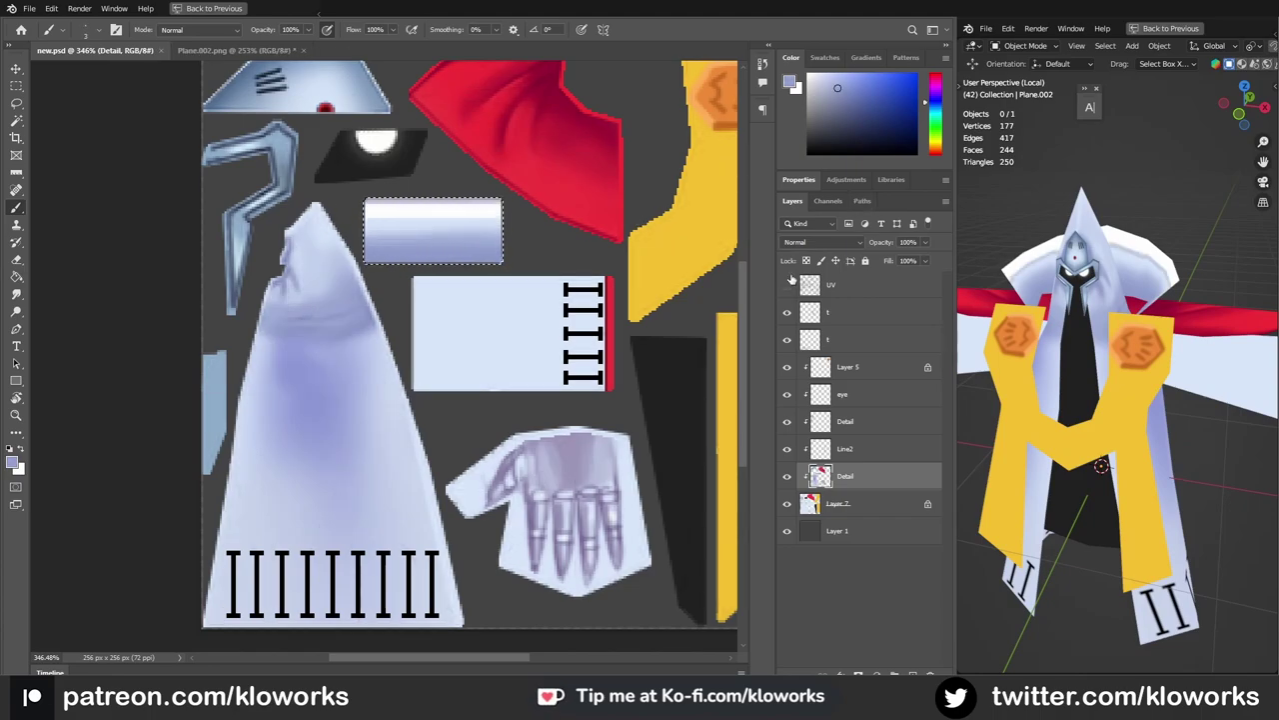
# Step: Move the upper Detail layer beneath Line2 and rename it Detail2
pyautogui.moveTo(819, 462); pyautogui.dragTo(834, 462)
pyautogui.doubleClick(847, 449)
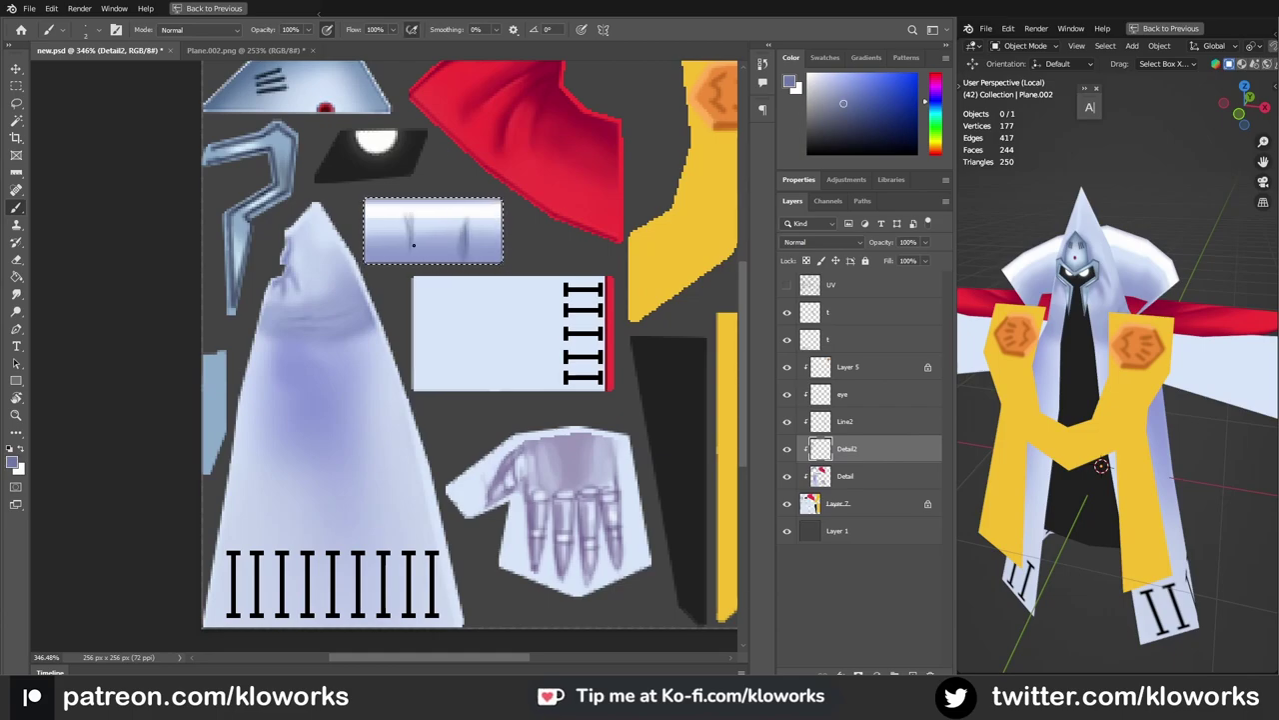
pyautogui.press('e')
pyautogui.hotkey('ctrl', 'Tab')
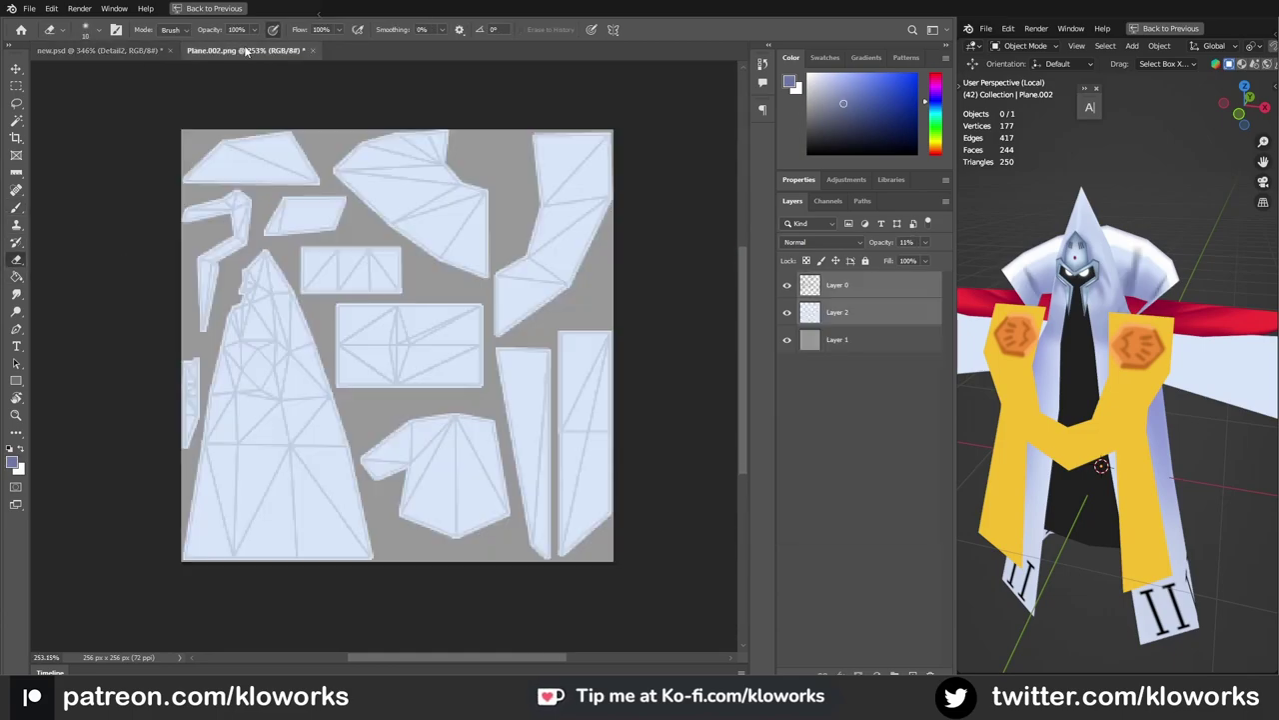
pyautogui.hotkey('ctrl', 'Tab')
pyautogui.click(1033, 235)
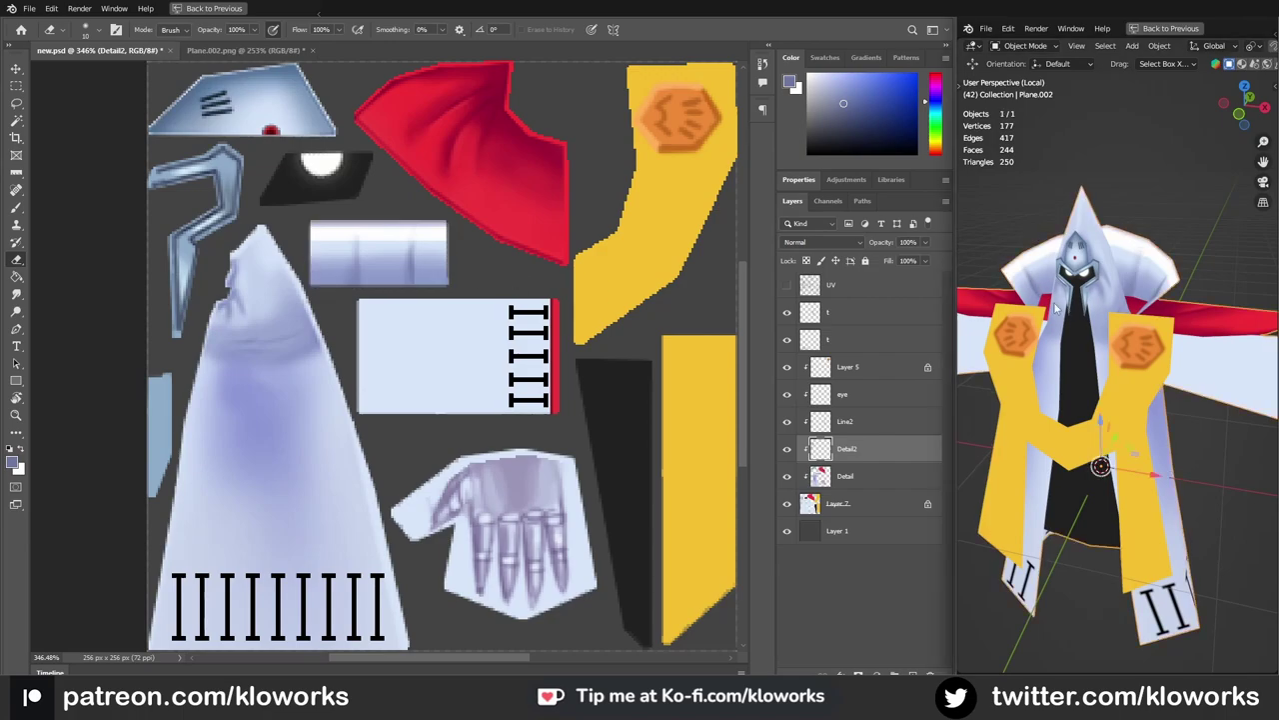
pyautogui.moveTo(1032, 235); pyautogui.dragTo(1077, 329, button='middle')
# Step: Paint darker lavender shading onto the rectangle sleeve pieces and view the model from the front
pyautogui.click(837, 503)
pyautogui.press('b')
pyautogui.hotkey('alt', ']')
pyautogui.moveTo(400, 340)
pyautogui.mouseDown()
pyautogui.moveTo(366, 320)
pyautogui.moveTo(365, 423)
pyautogui.mouseUp()
pyautogui.moveTo(540, 310)
pyautogui.mouseDown()
pyautogui.moveTo(353, 423)
pyautogui.moveTo(571, 267)
pyautogui.mouseUp()
pyautogui.hotkey('ctrl', 'd')
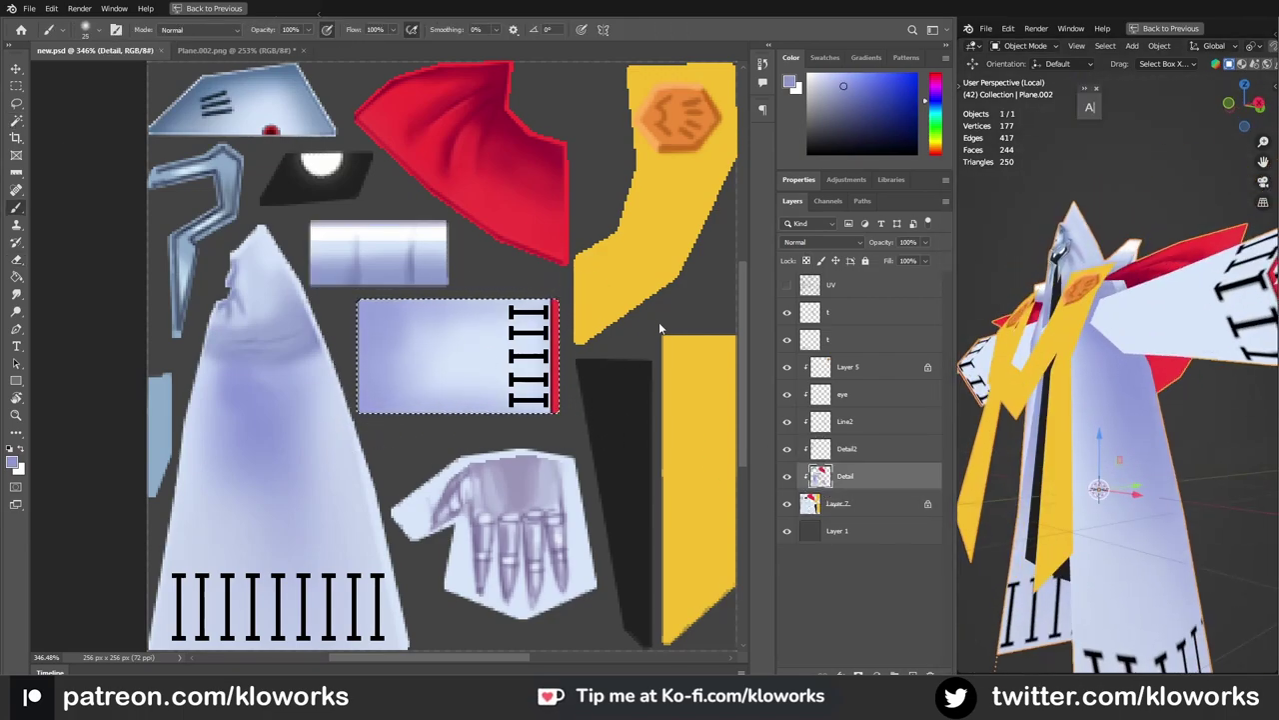
pyautogui.press('KP_1')
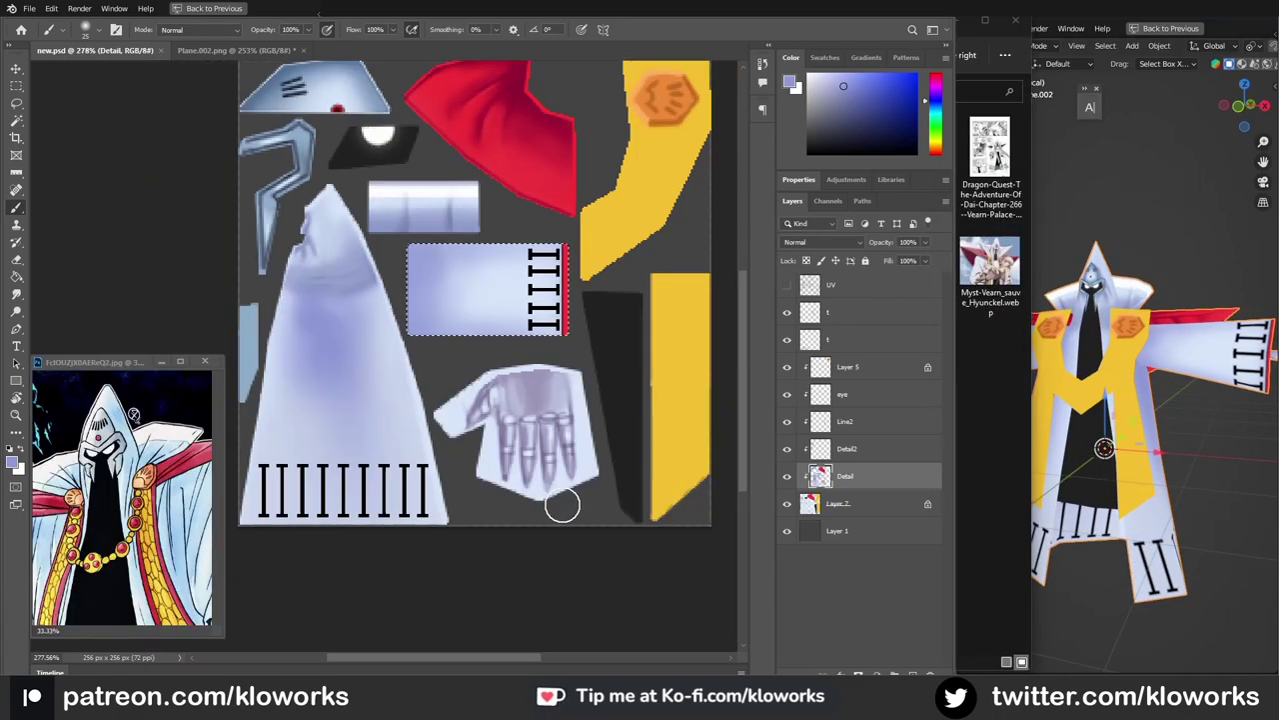
# Step: Copy the red strip and stretch it along the sash, plus a horizontally flipped copy for the left edge
pyautogui.hotkey('ctrl', 'j')
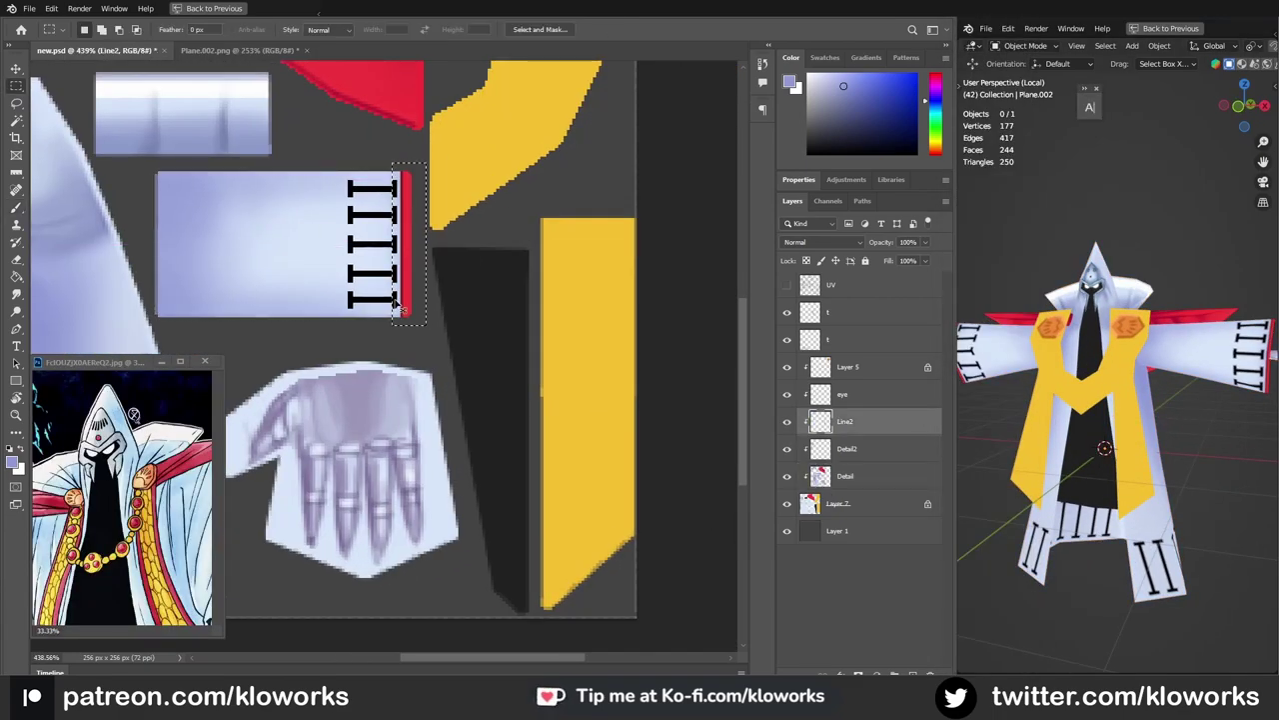
pyautogui.moveTo(399, 240); pyautogui.dragTo(609, 319)
pyautogui.hotkey('ctrl', 't')
pyautogui.moveTo(625, 386)
pyautogui.mouseDown()
pyautogui.moveTo(637, 537)
pyautogui.moveTo(543, 574)
pyautogui.mouseUp()
pyautogui.press('Return')
pyautogui.hotkey('ctrl', 'j')
pyautogui.hotkey('ctrl', 't')
pyautogui.rightClick(512, 136)
pyautogui.click(560, 400)
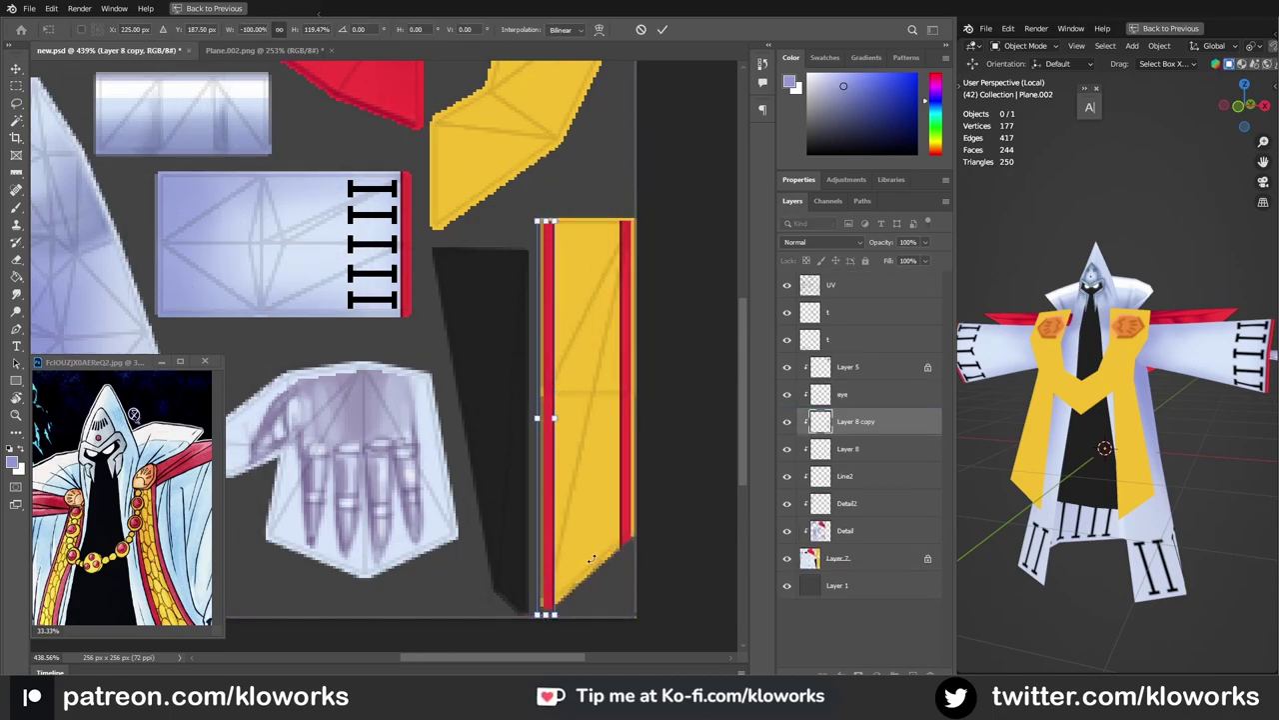
pyautogui.press('Return')
# Step: Refine the red strip's fit, checking alignment against the UV wireframe overlay
pyautogui.click(786, 284)
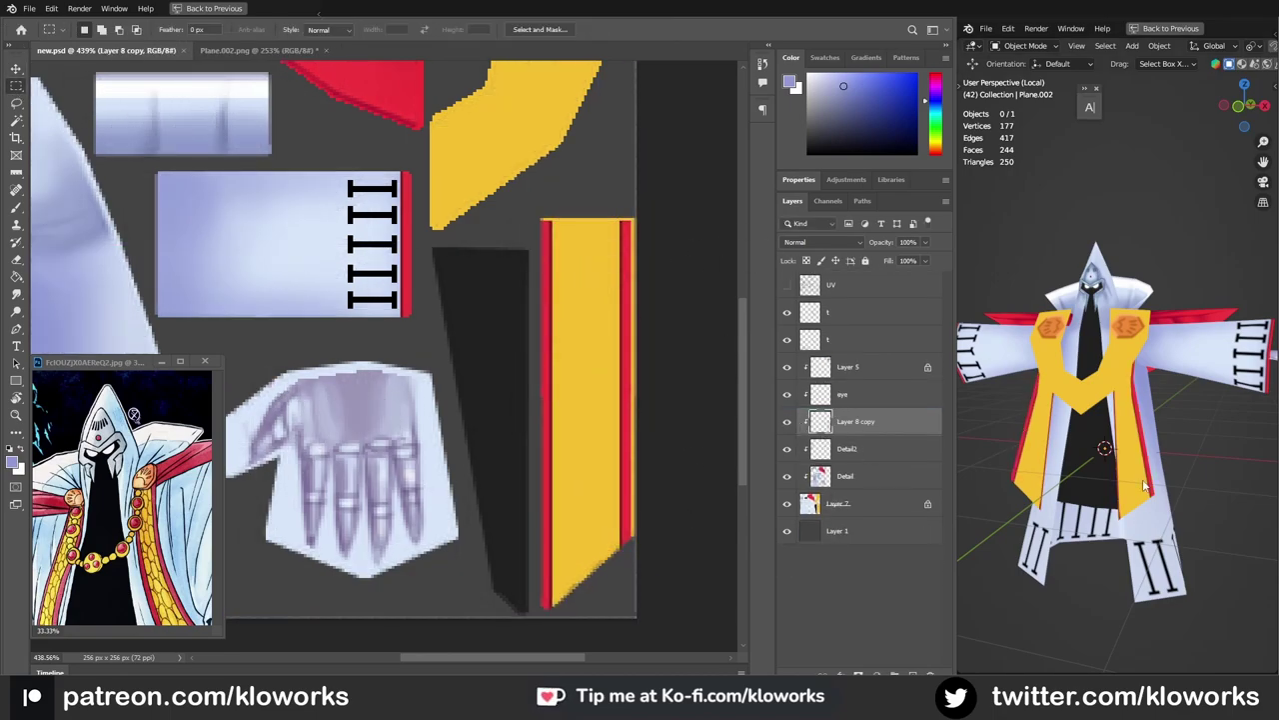
pyautogui.scroll(5, 1145, 487)
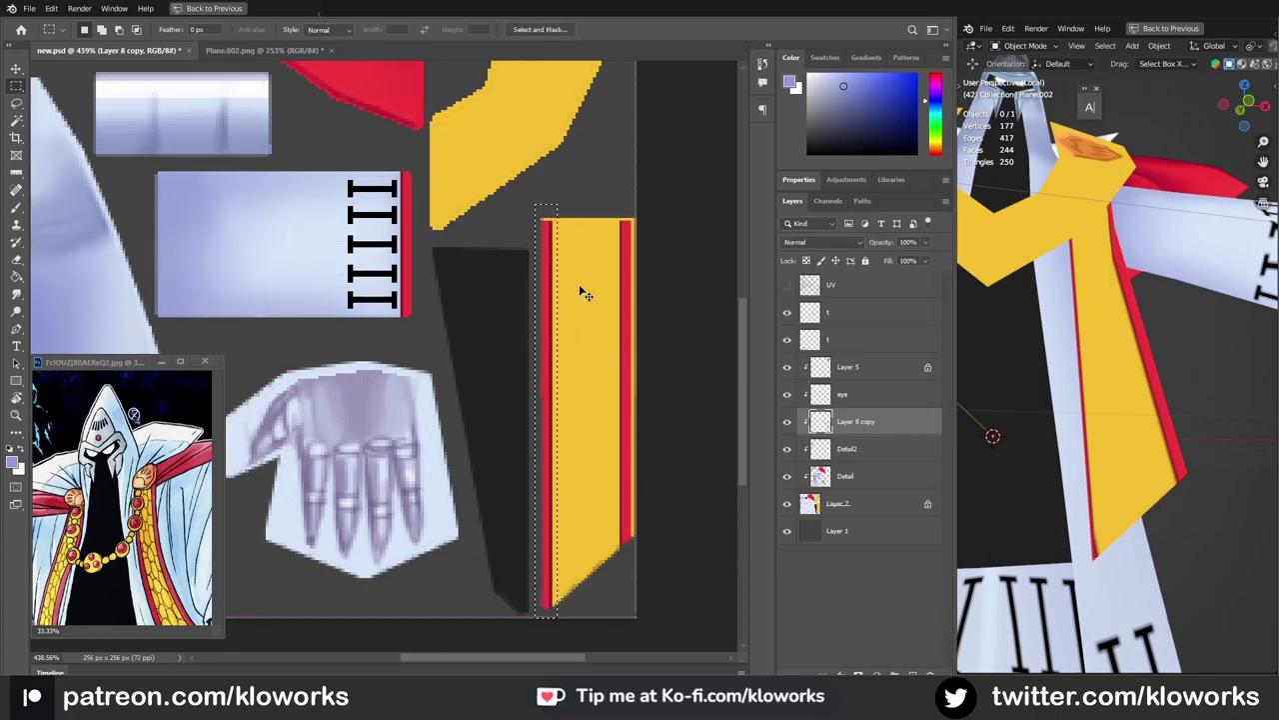
pyautogui.hotkey('ctrl', 't')
pyautogui.press('Return')
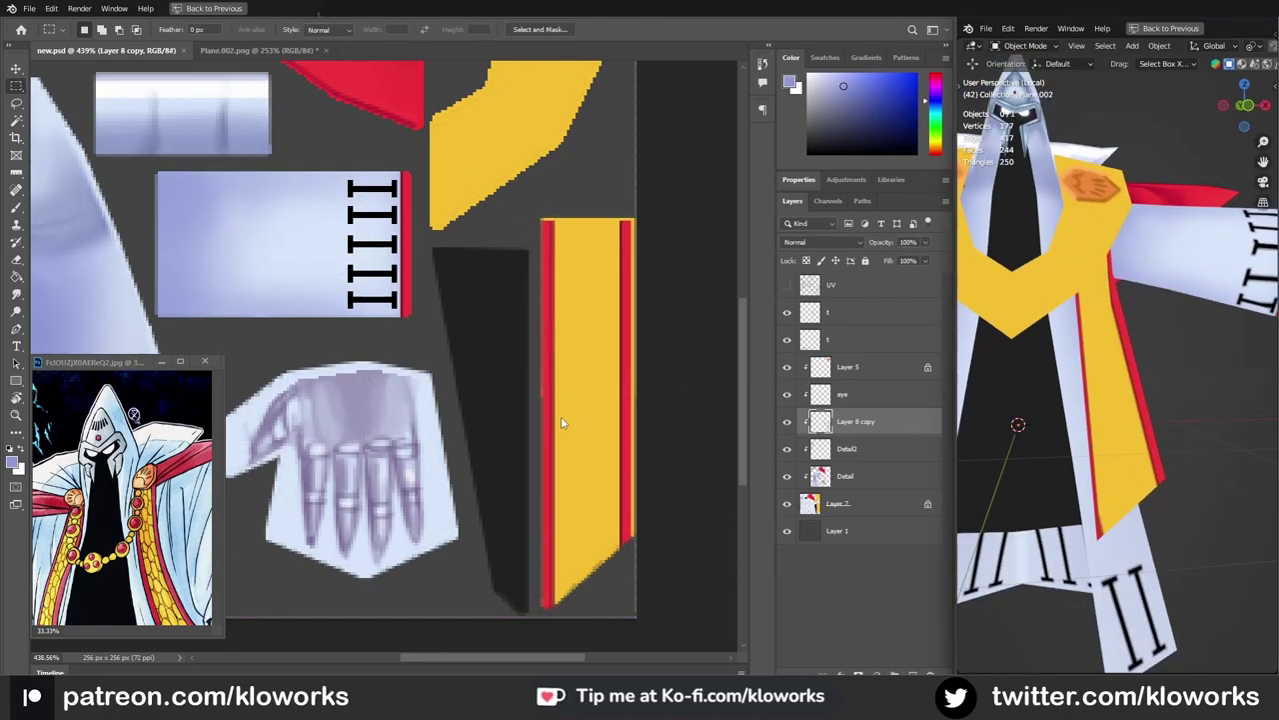
pyautogui.click(787, 284)
pyautogui.click(829, 285)
pyautogui.click(787, 285)
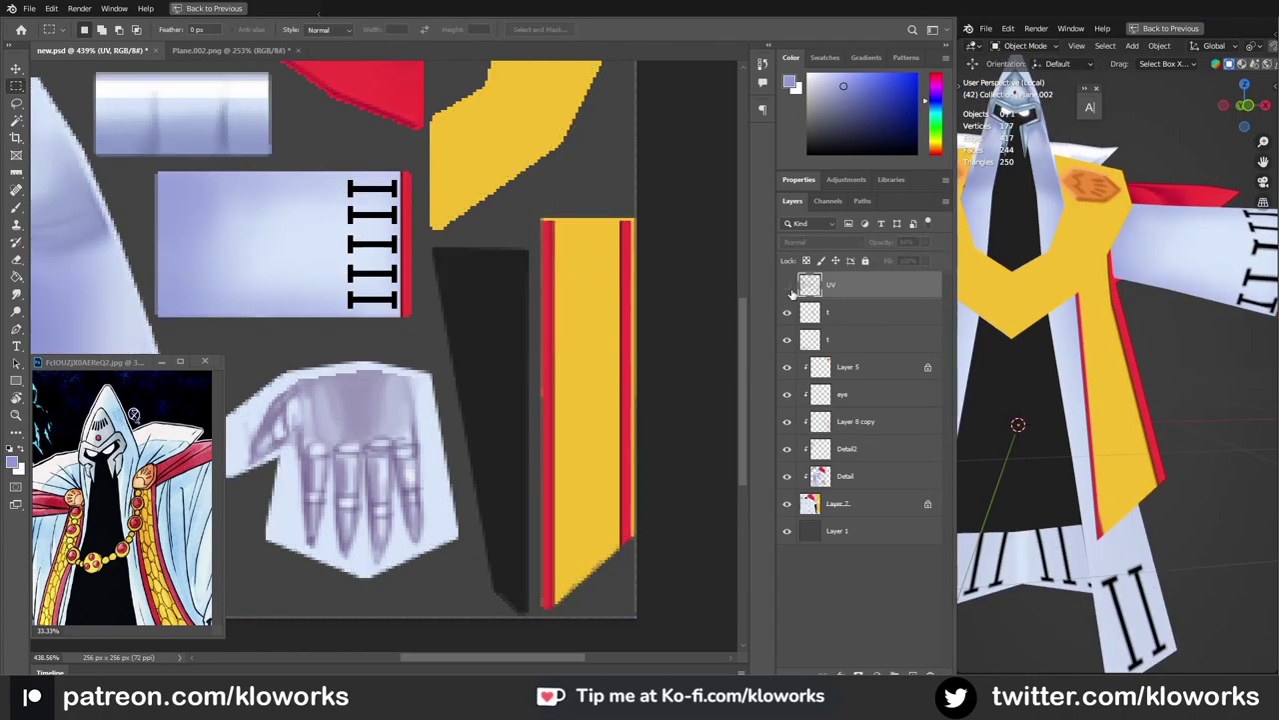
pyautogui.hotkey('ctrl', 'd')
pyautogui.click(852, 421)
pyautogui.click(786, 284)
# Step: Fill the sash's left edge with red and select a thin band along it
pyautogui.press('x')
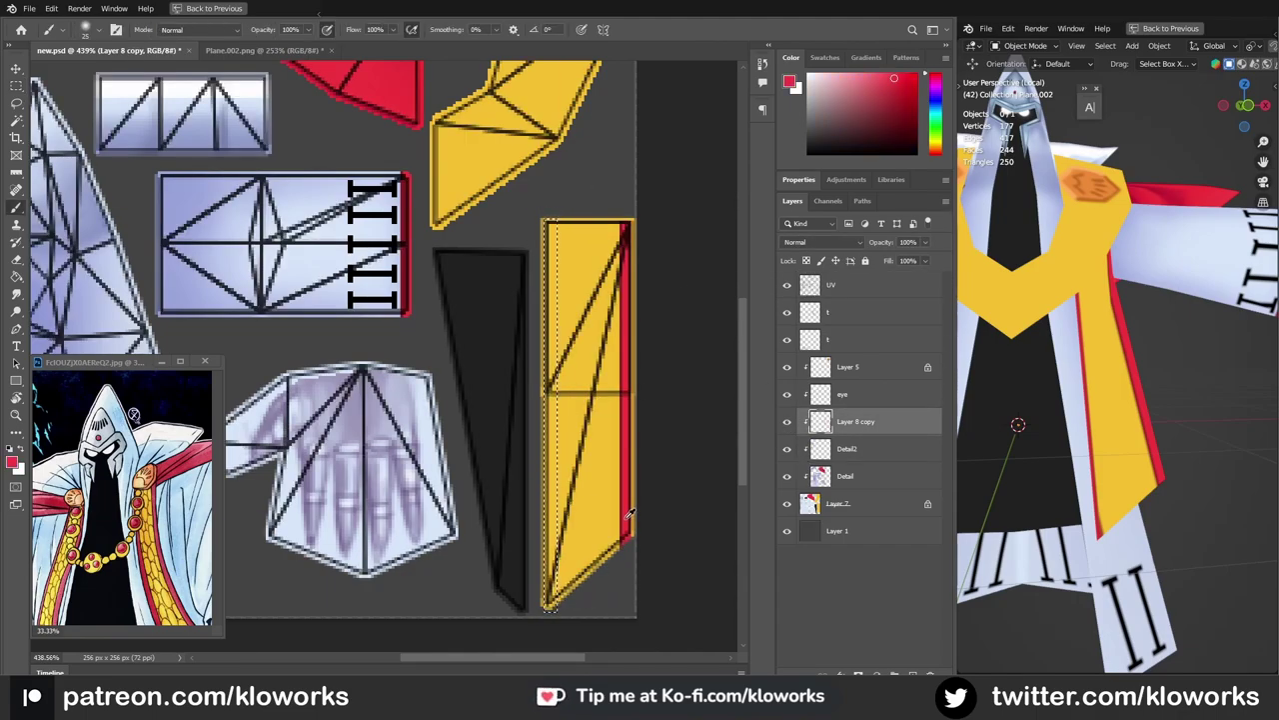
pyautogui.hotkey('alt', 'BackSpace')
pyautogui.hotkey('ctrl', 'd')
pyautogui.click(786, 285)
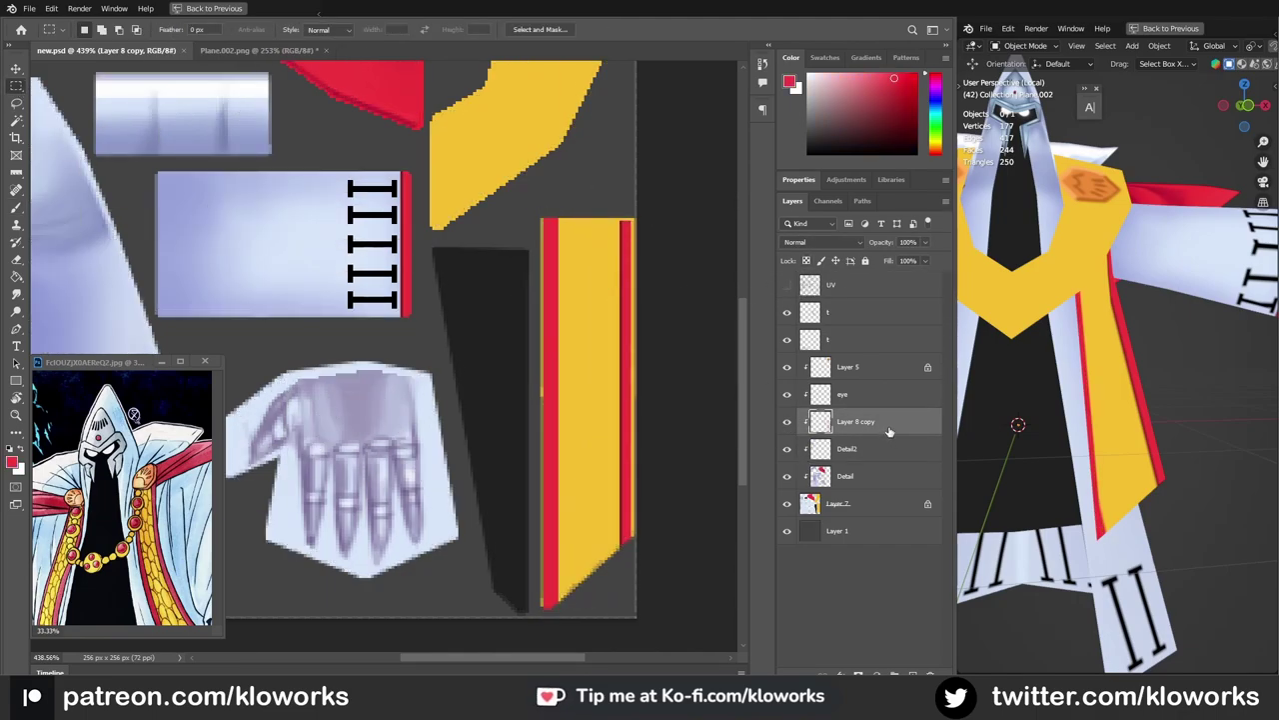
pyautogui.moveTo(560, 605); pyautogui.dragTo(560, 606)
# Step: In Blender, enter Edit Mode on the character mesh and select an edge of the yellow sash
pyautogui.keyDown('alt'); pyautogui.scroll(5, 682, 482); pyautogui.keyUp('alt')
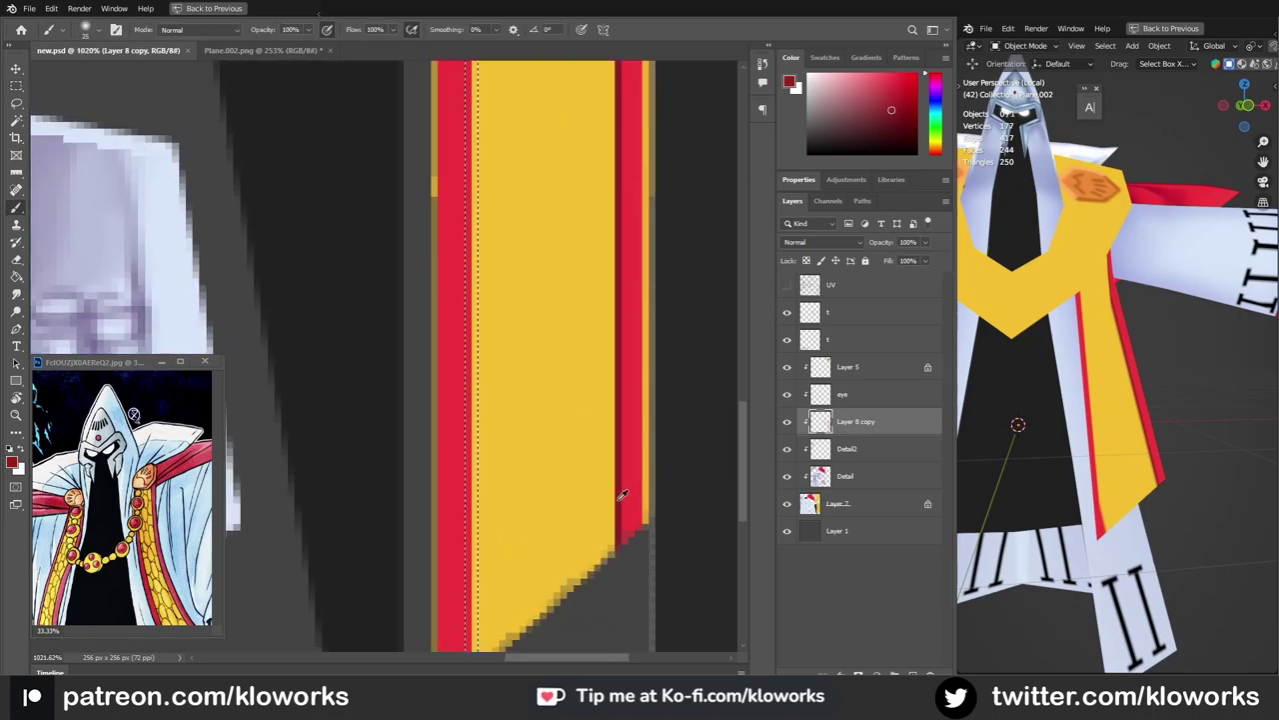
pyautogui.moveTo(1039, 420); pyautogui.dragTo(1070, 465, button='middle')
pyautogui.press('Tab')
pyautogui.scroll(3, 1114, 432)
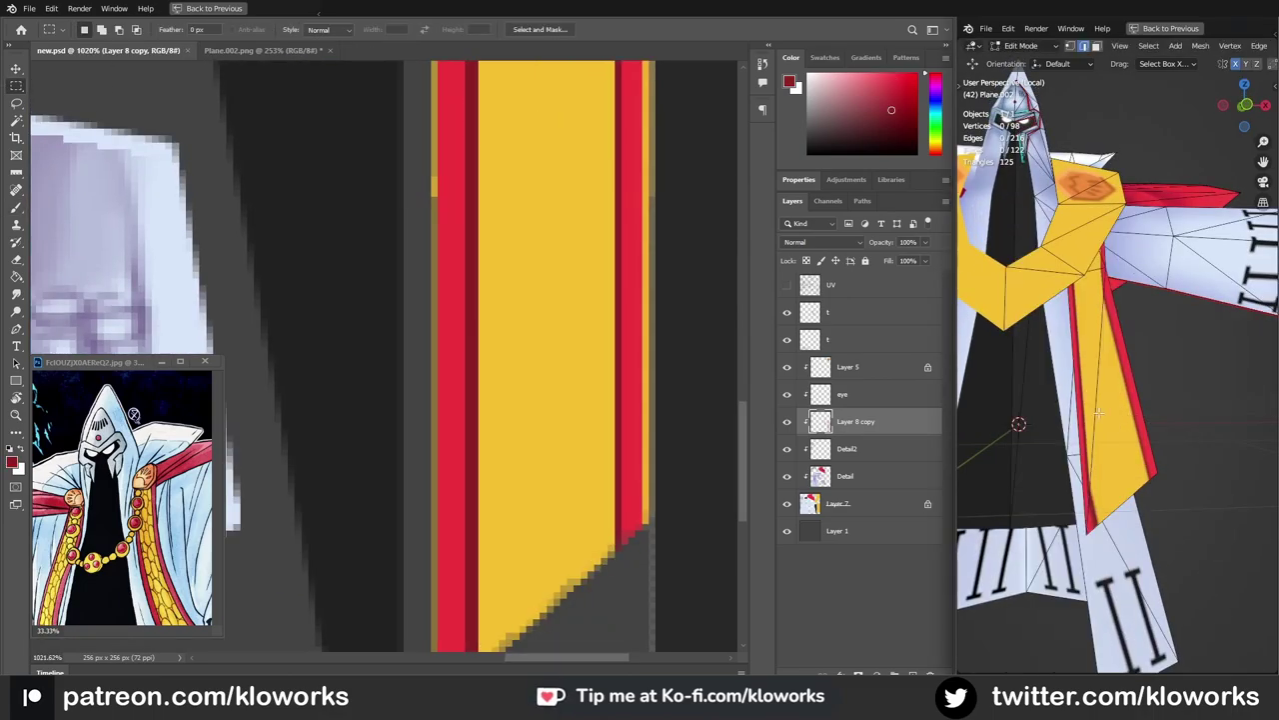
pyautogui.click(1098, 412)
pyautogui.moveTo(1098, 413); pyautogui.dragTo(1164, 447, button='middle')
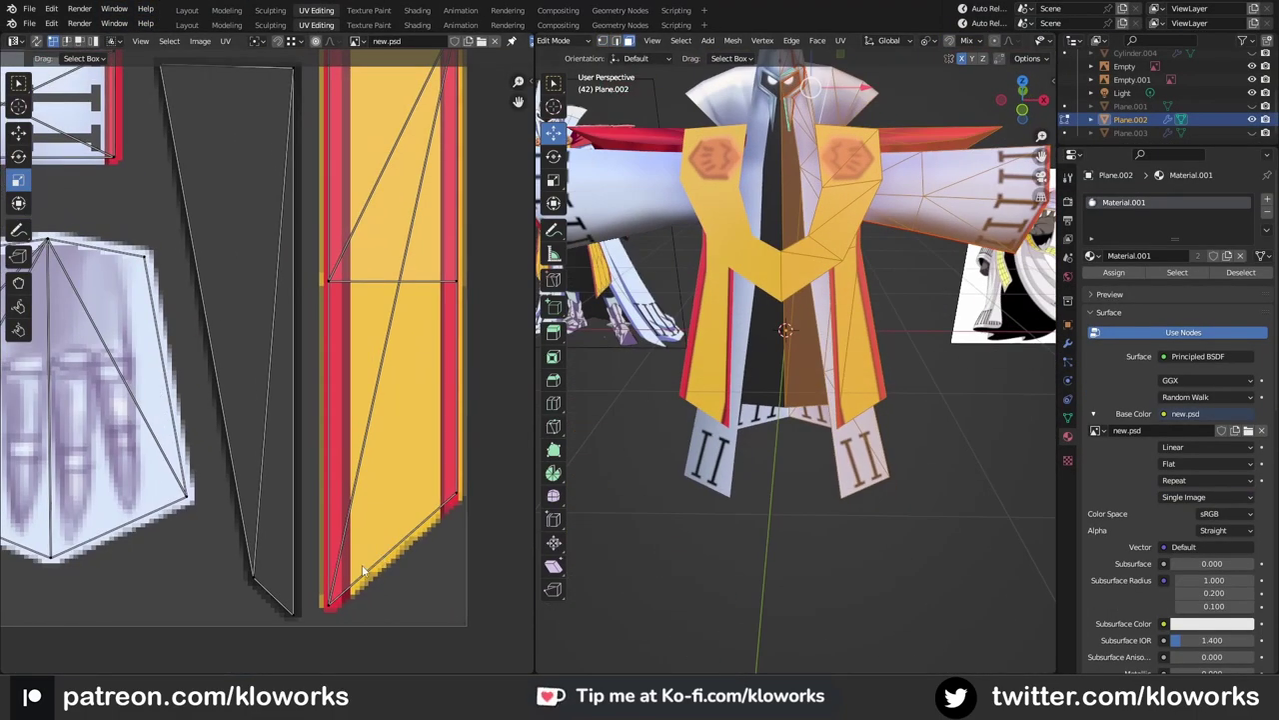
# Step: Move the selected sash UVs onto the painted strip, then enter Edit Mode on Plane.002
pyautogui.scroll(-3, 365, 570)
pyautogui.press('g')
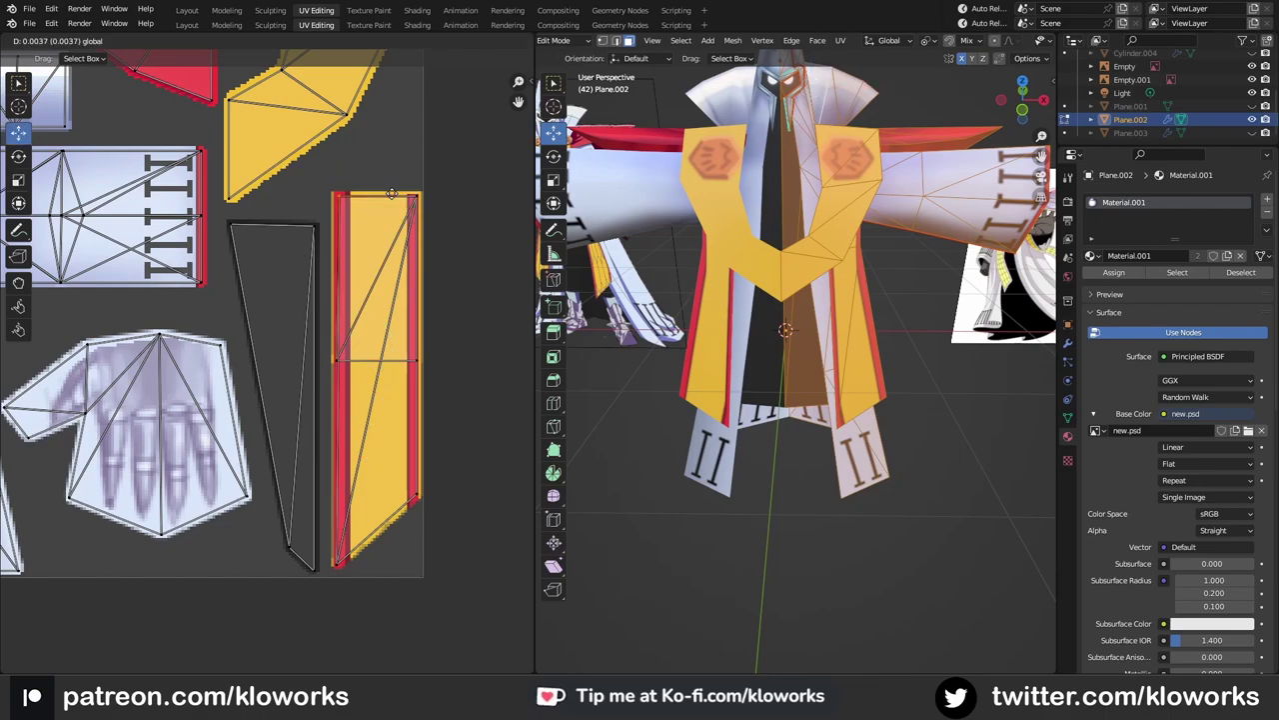
pyautogui.click(392, 193)
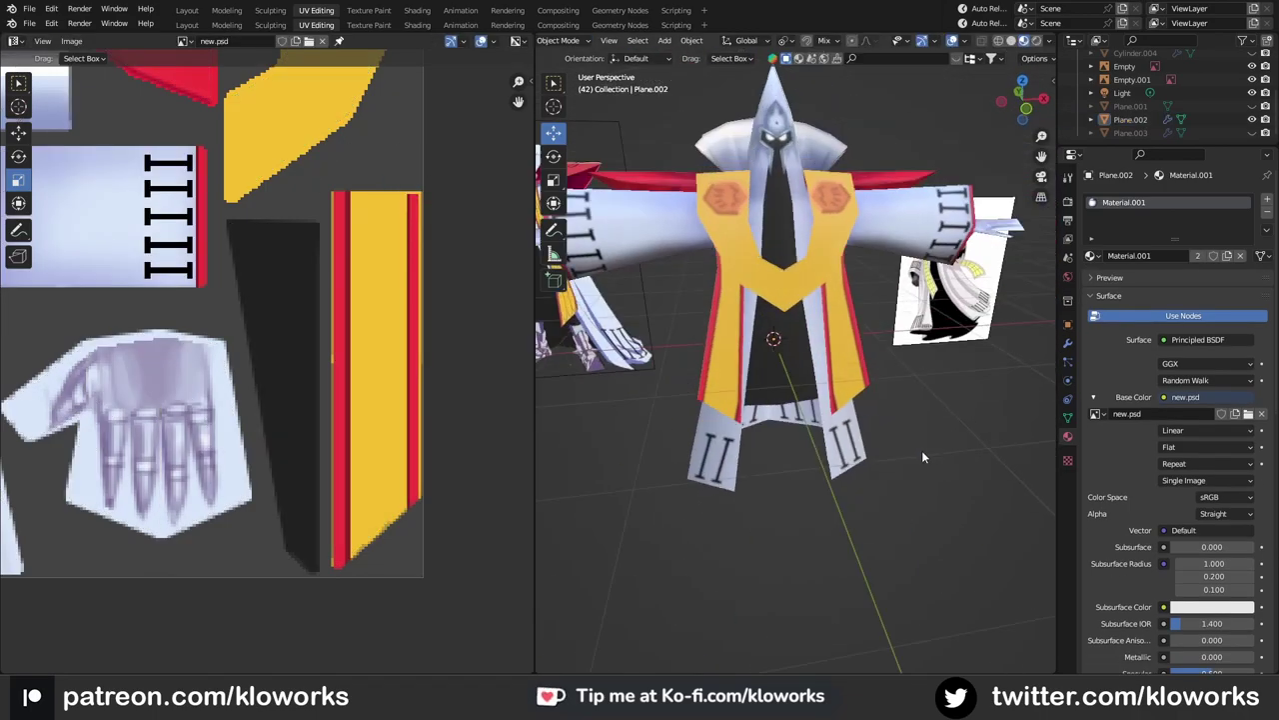
pyautogui.moveTo(922, 457); pyautogui.dragTo(903, 387, button='middle')
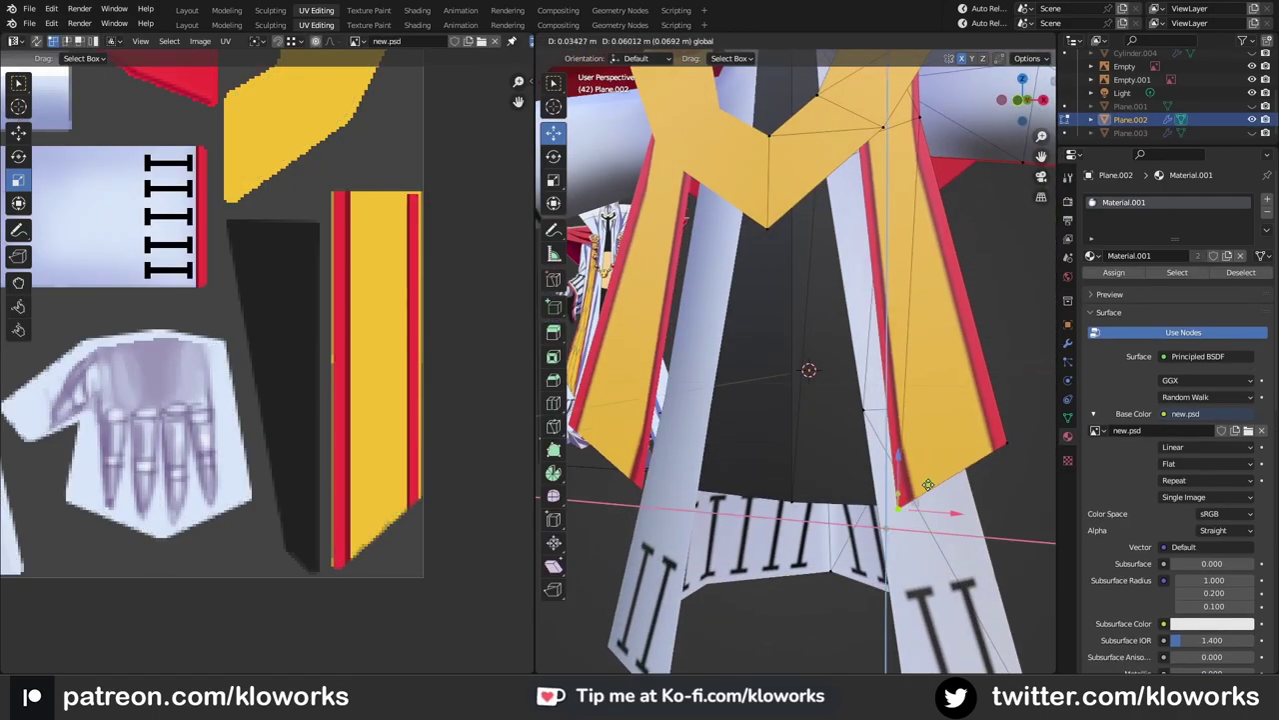
pyautogui.press('Tab')
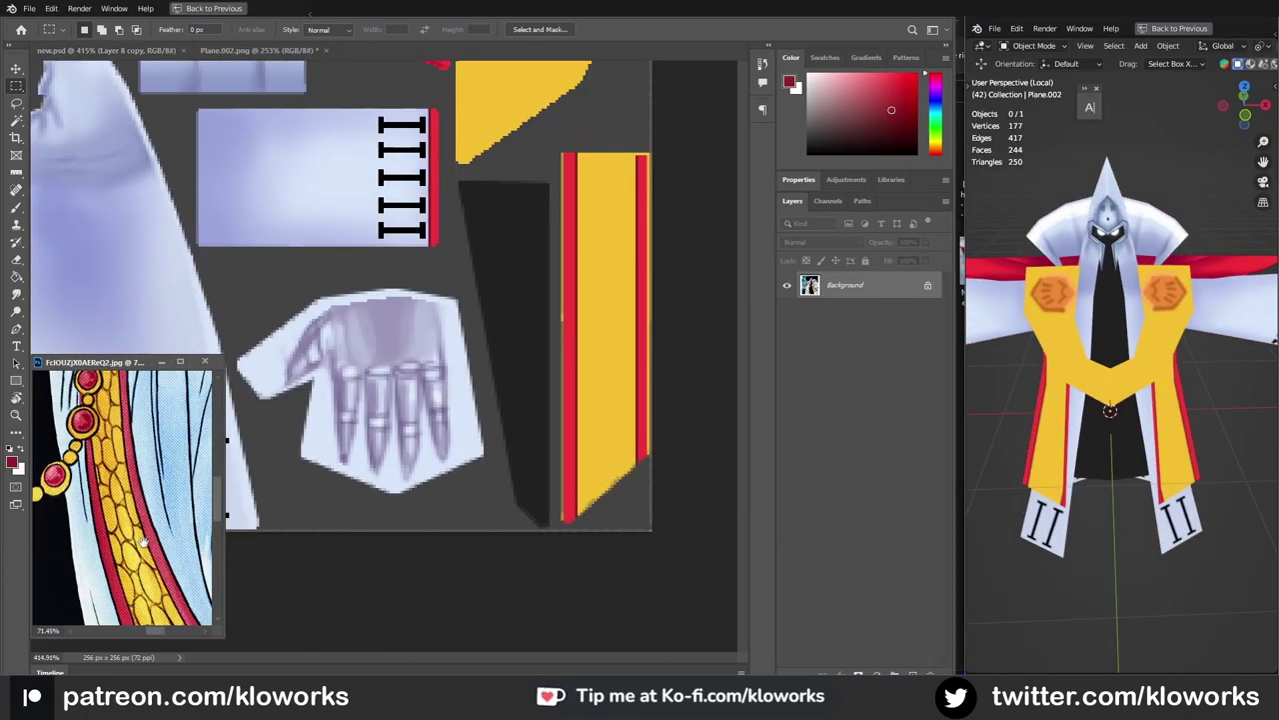
# Step: On the Detail layer, paint dark scale outlines on the yellow trim strip, fixing them with the eraser
pyautogui.click(836, 476)
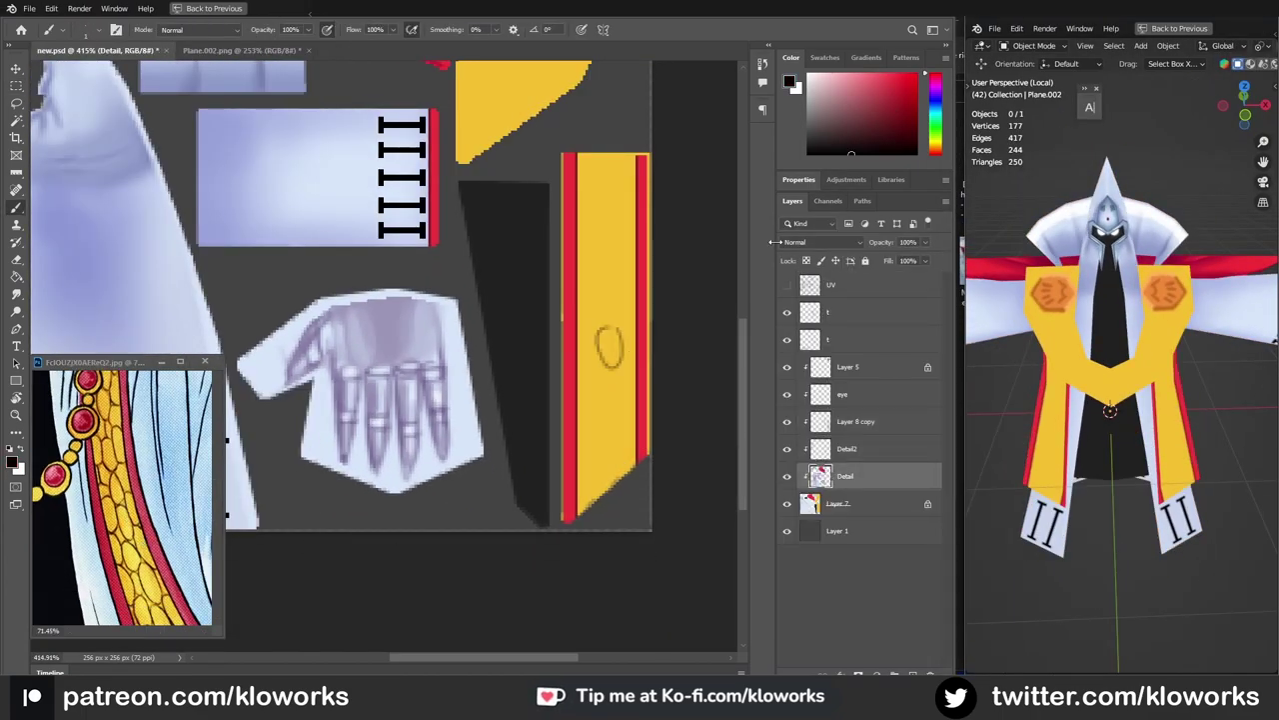
pyautogui.click(787, 285)
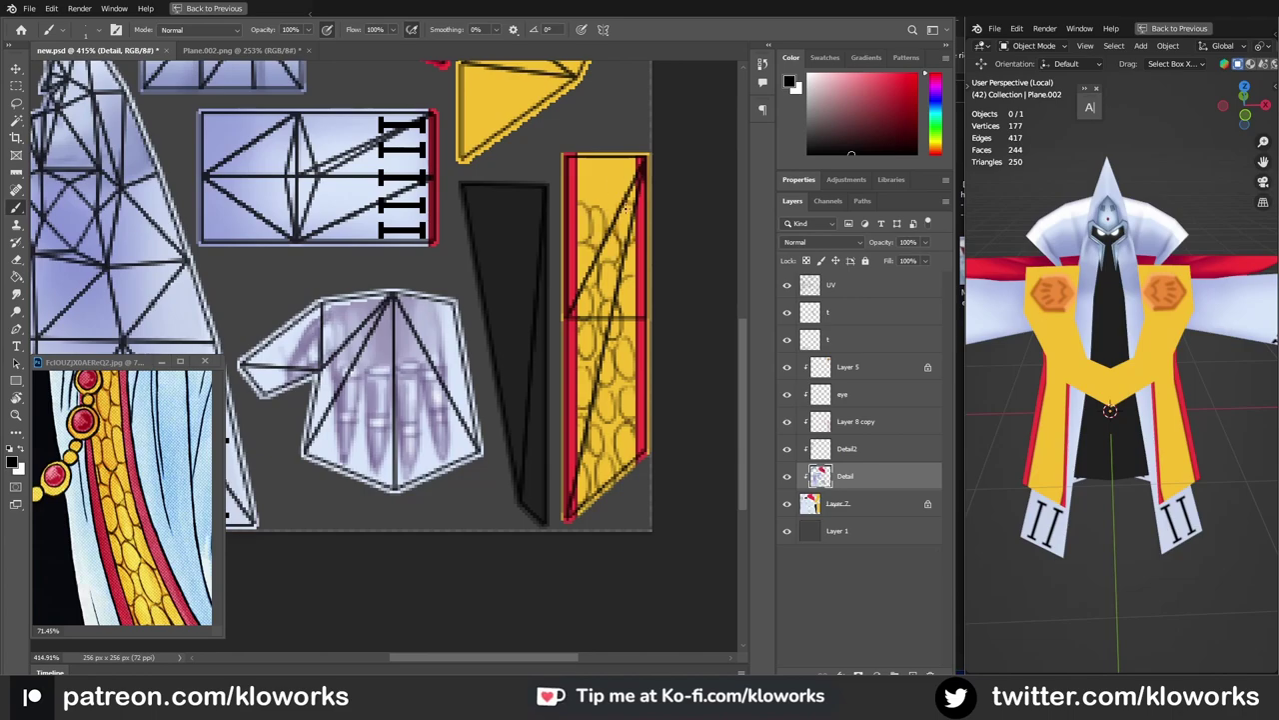
pyautogui.click(786, 285)
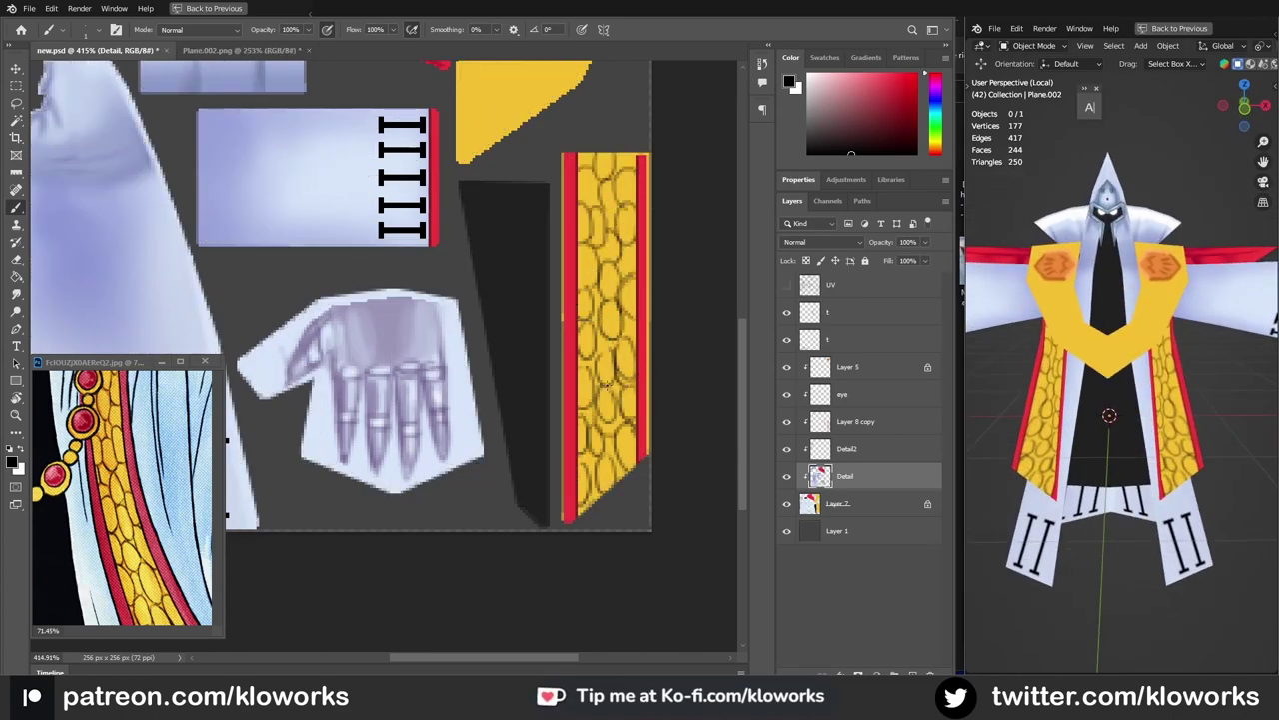
pyautogui.press('e')
pyautogui.press('b')
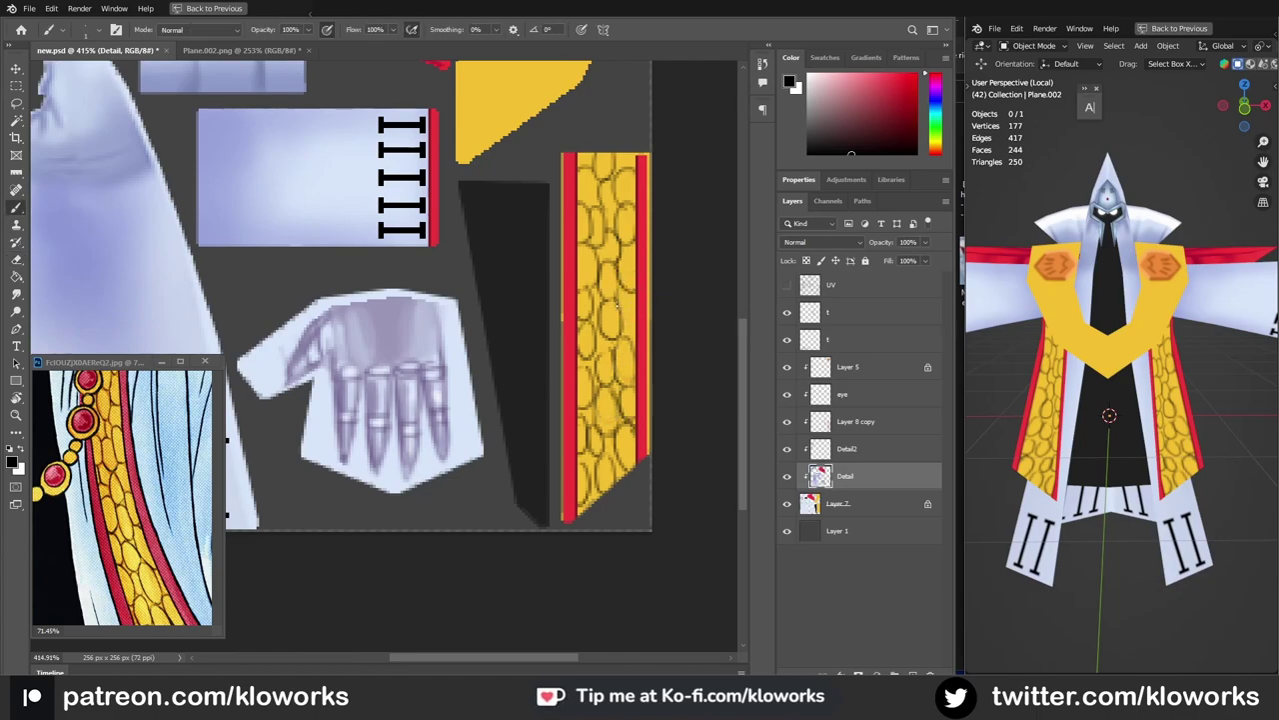
pyautogui.press('e')
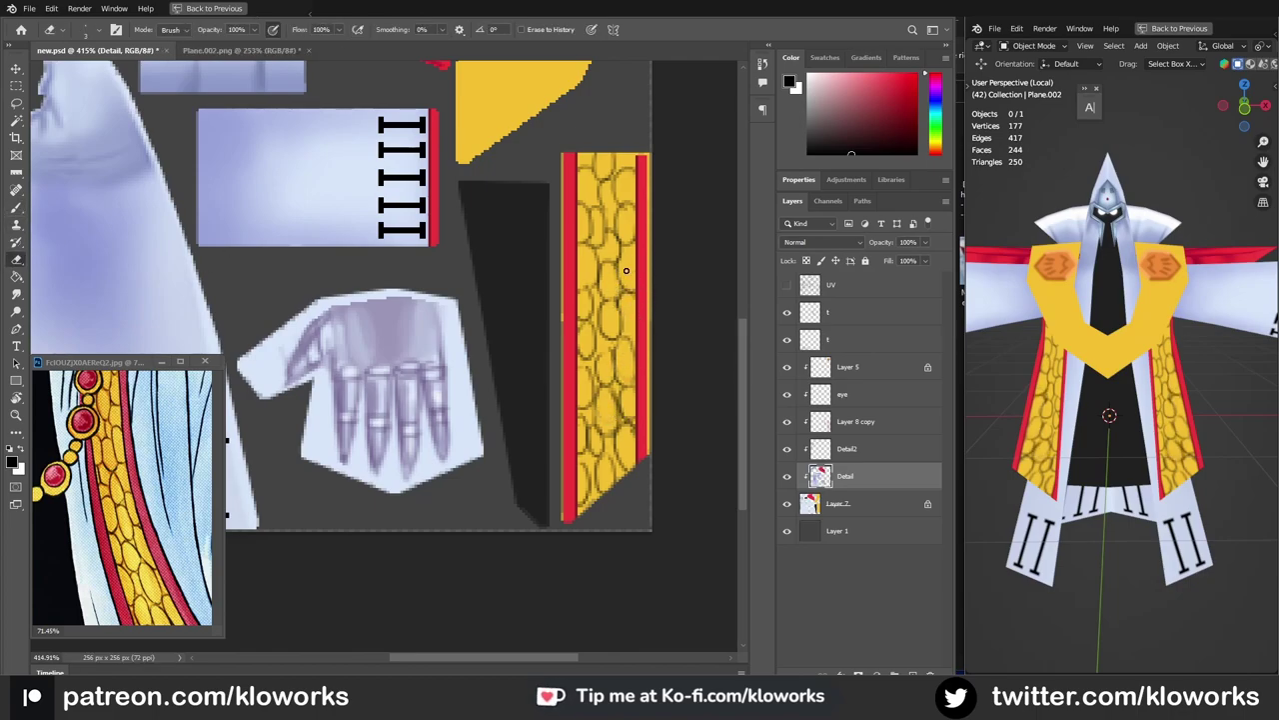
pyautogui.press('b')
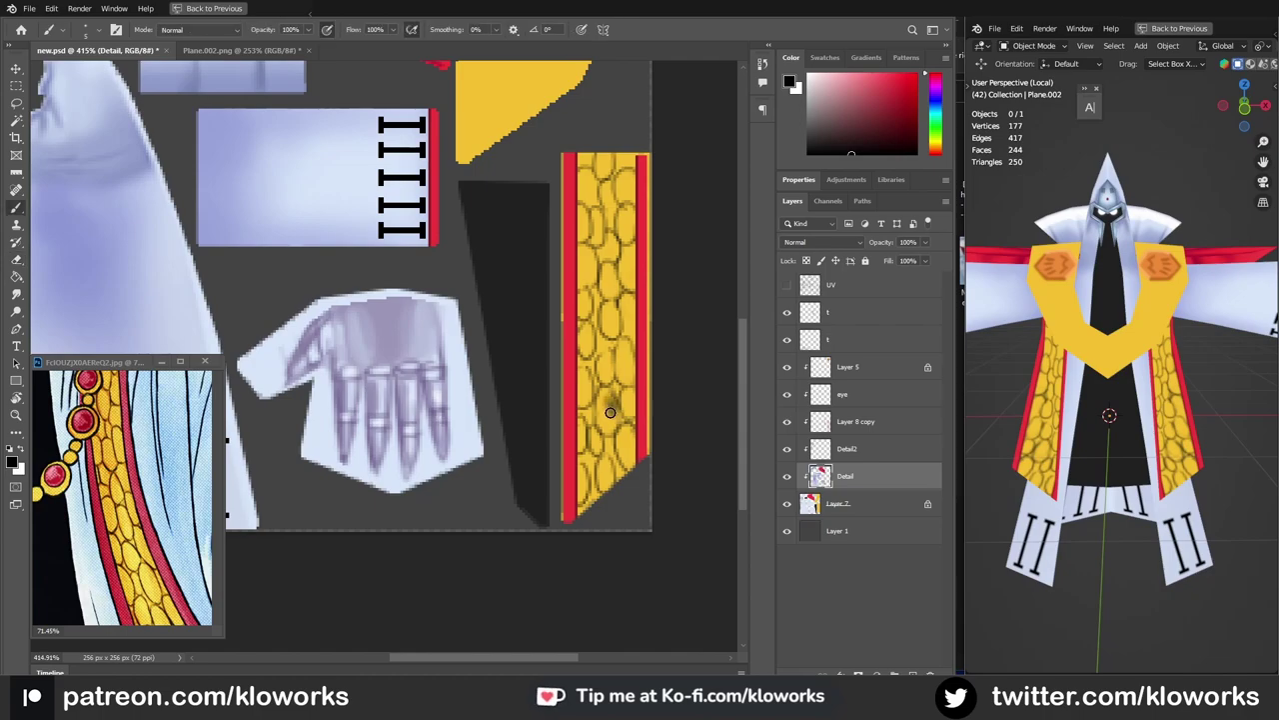
pyautogui.click(16, 260)
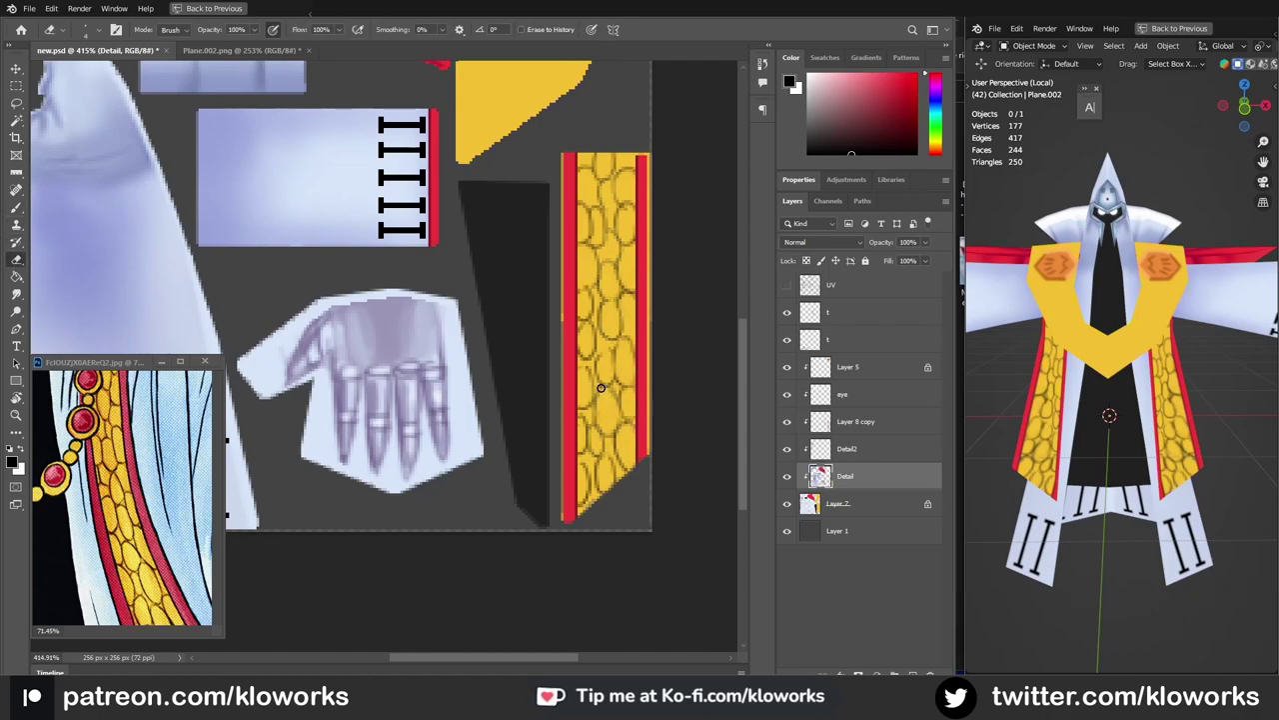
pyautogui.click(847, 449)
# Step: Airbrush soft orange shading along the gold strip with a large soft round brush
pyautogui.press('b')
pyautogui.click(926, 150)
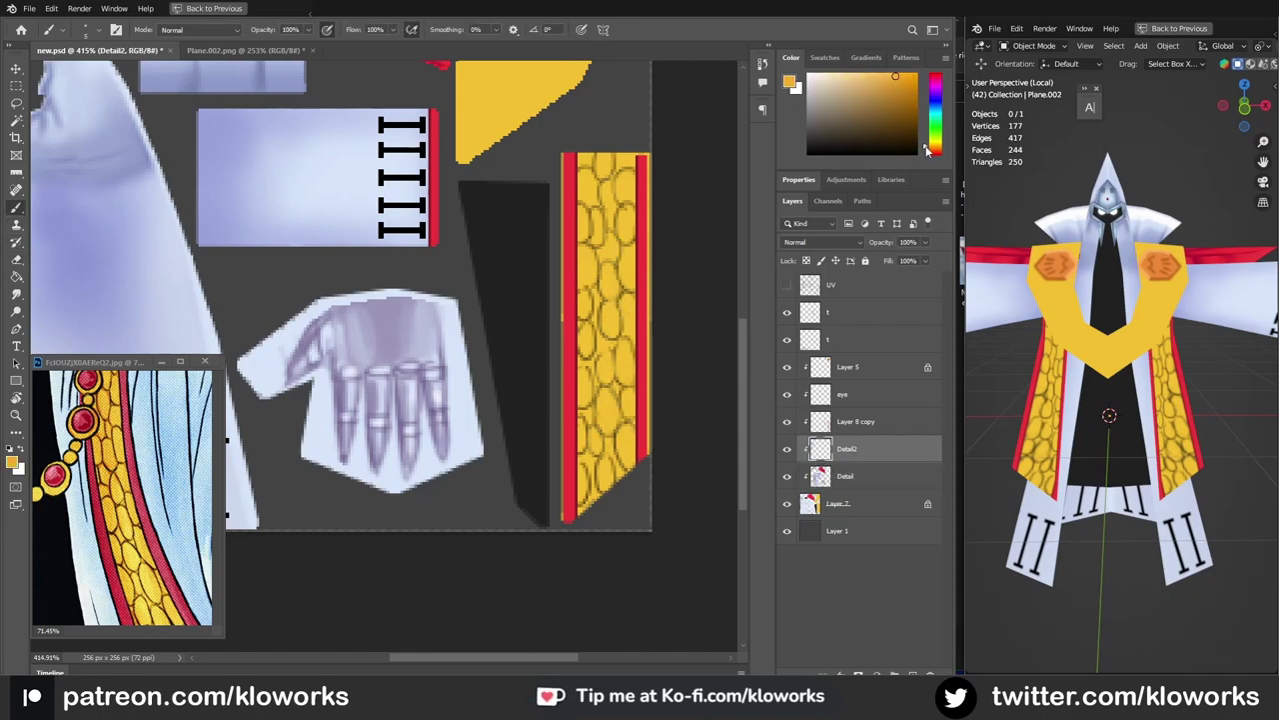
pyautogui.rightClick(390, 252)
pyautogui.click(499, 446)
pyautogui.moveTo(590, 469); pyautogui.dragTo(694, 436)
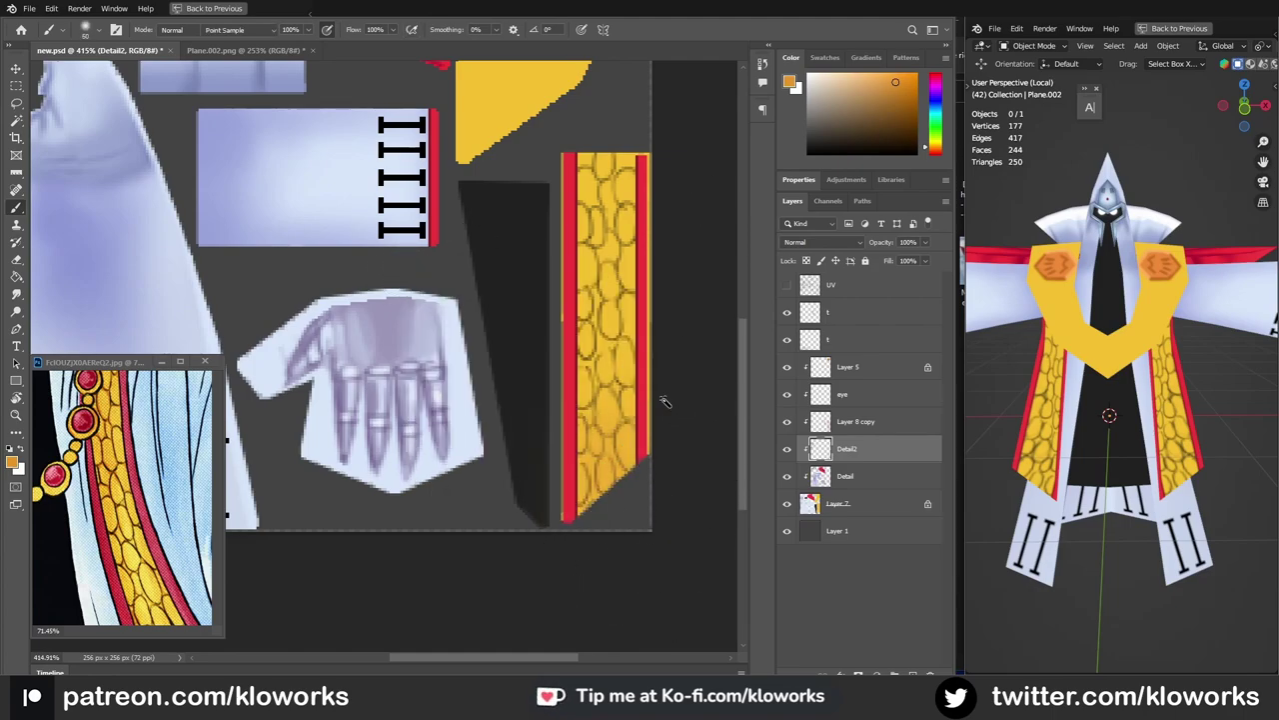
pyautogui.keyDown('ctrl'); pyautogui.click(820, 475); pyautogui.keyUp('ctrl')
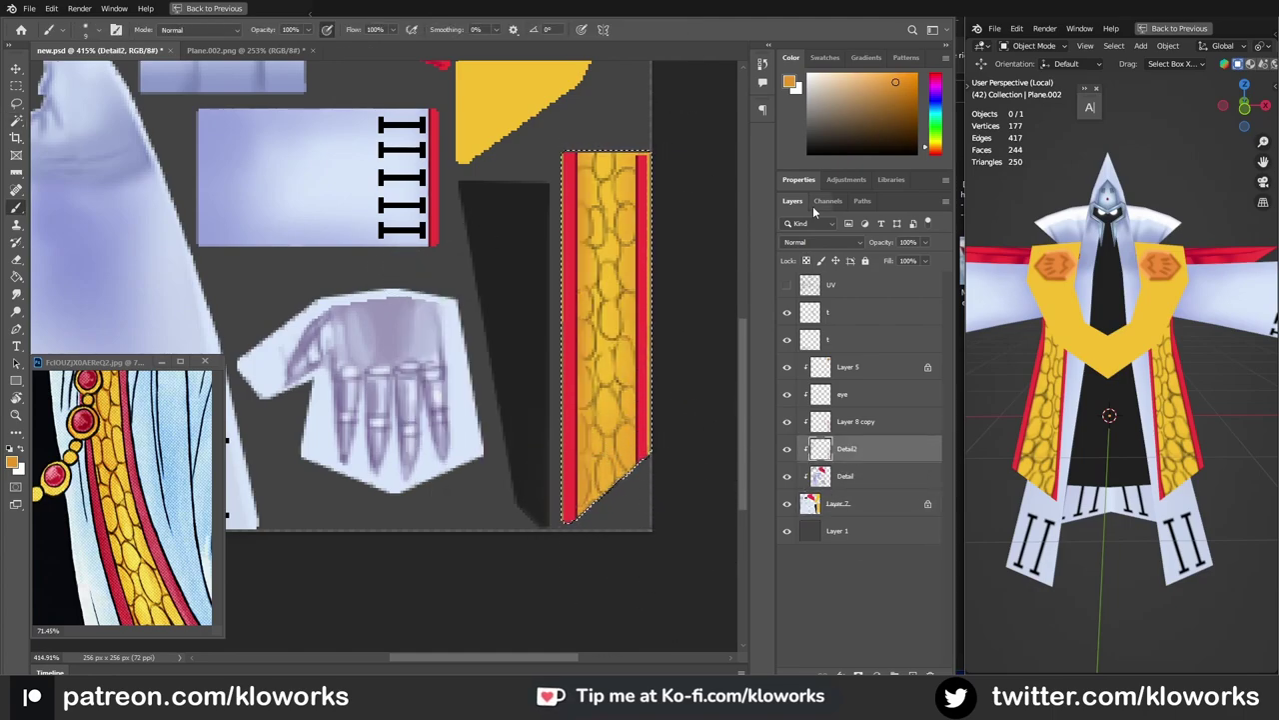
pyautogui.press(']')
pyautogui.press(']')
pyautogui.press(']')
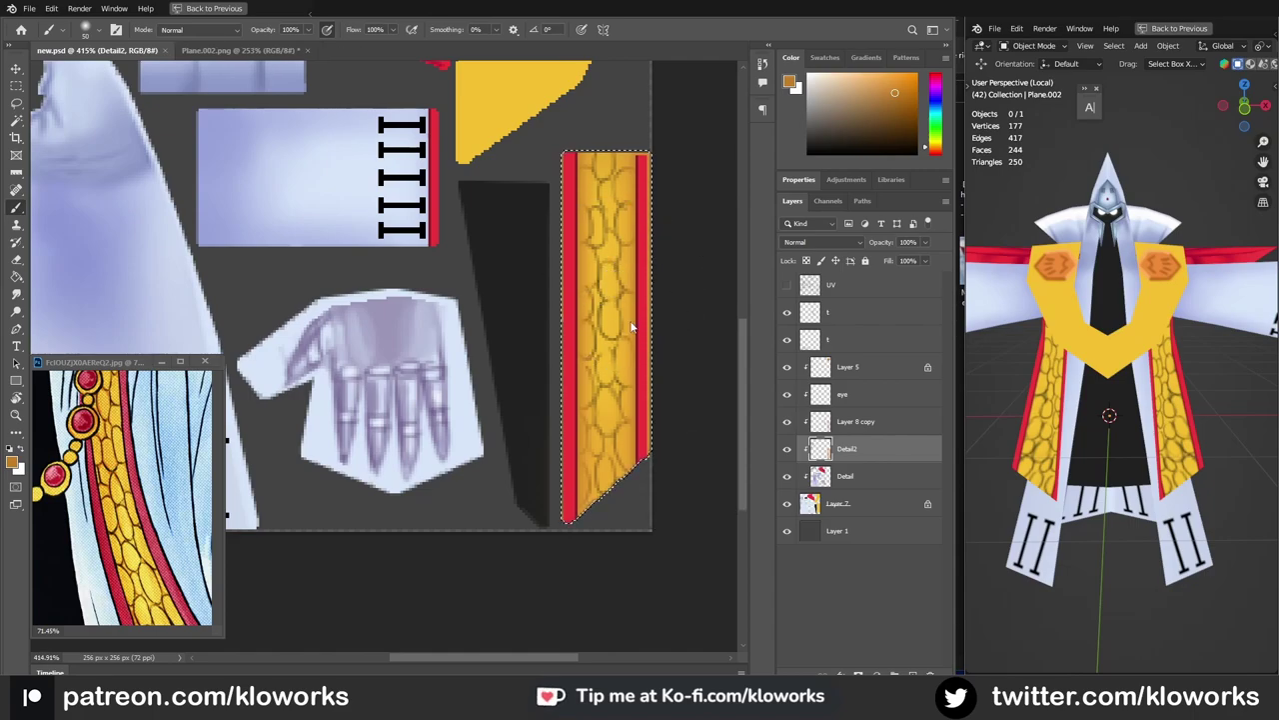
# Step: Compare with the reference image and orbit the 3D view to inspect the shaded sashes
pyautogui.hotkey('ctrl', 'Tab')
pyautogui.hotkey('ctrl', '0')
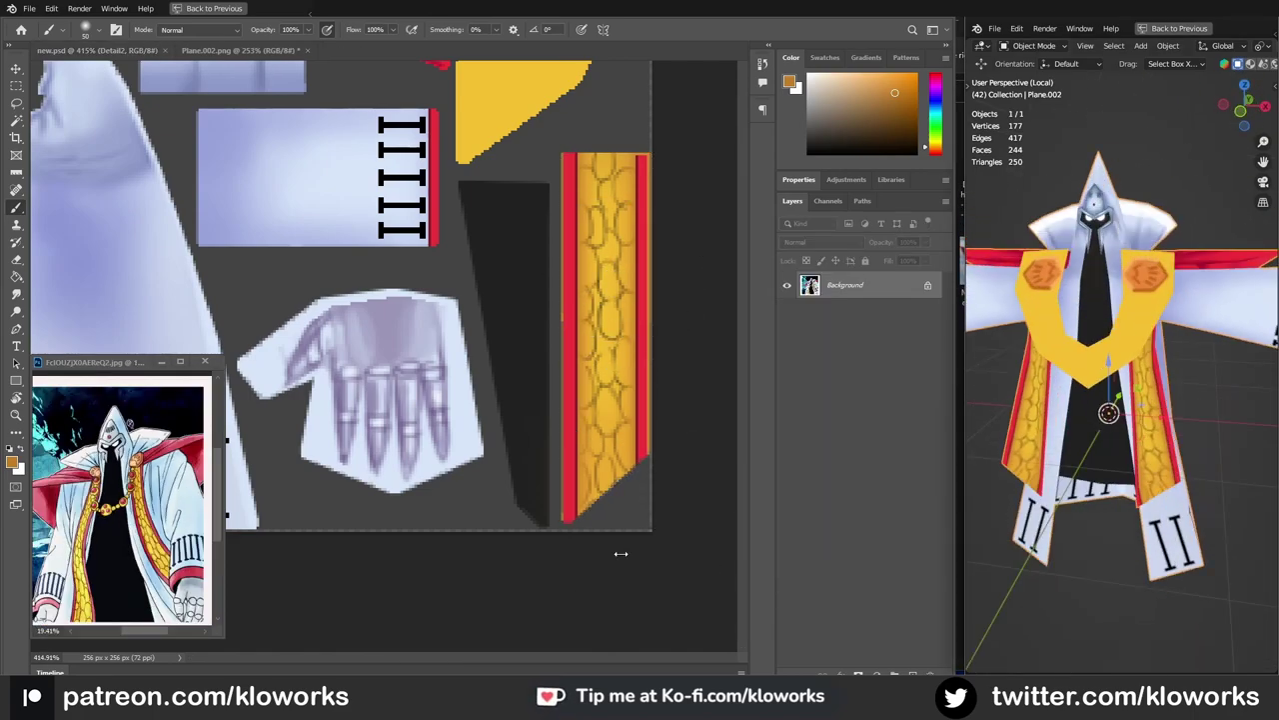
pyautogui.click(620, 552)
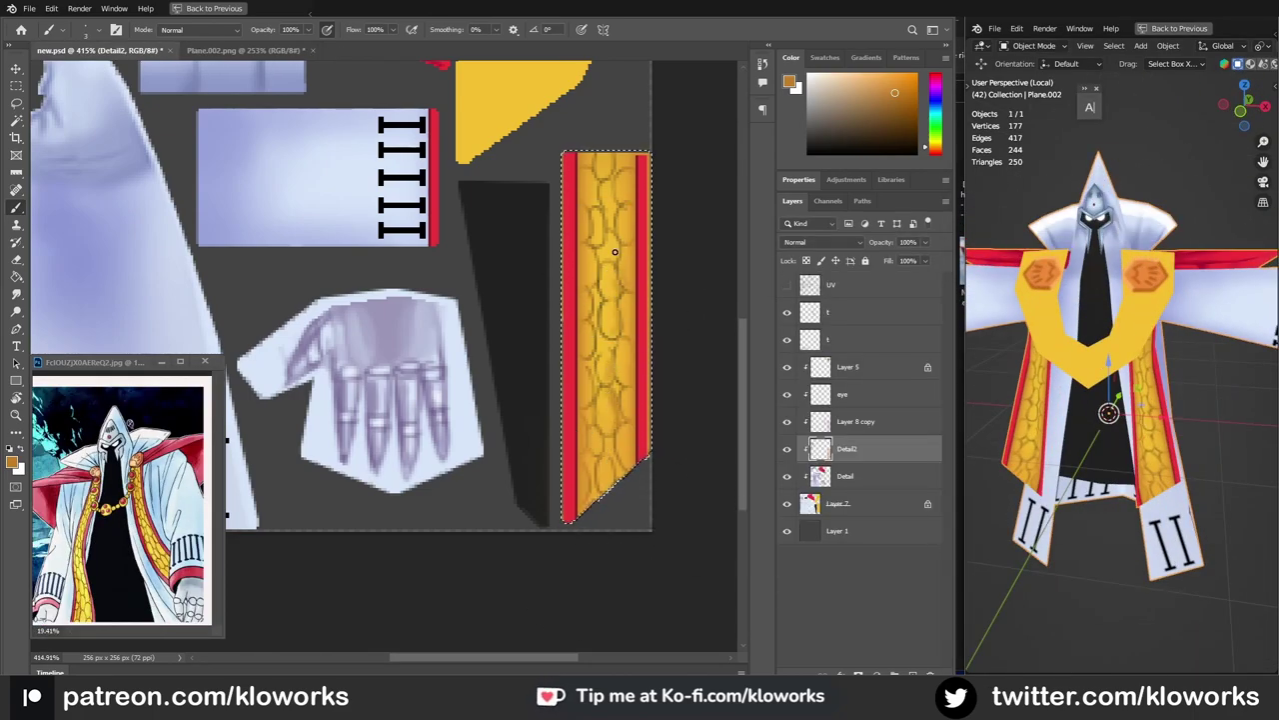
pyautogui.click(1209, 481)
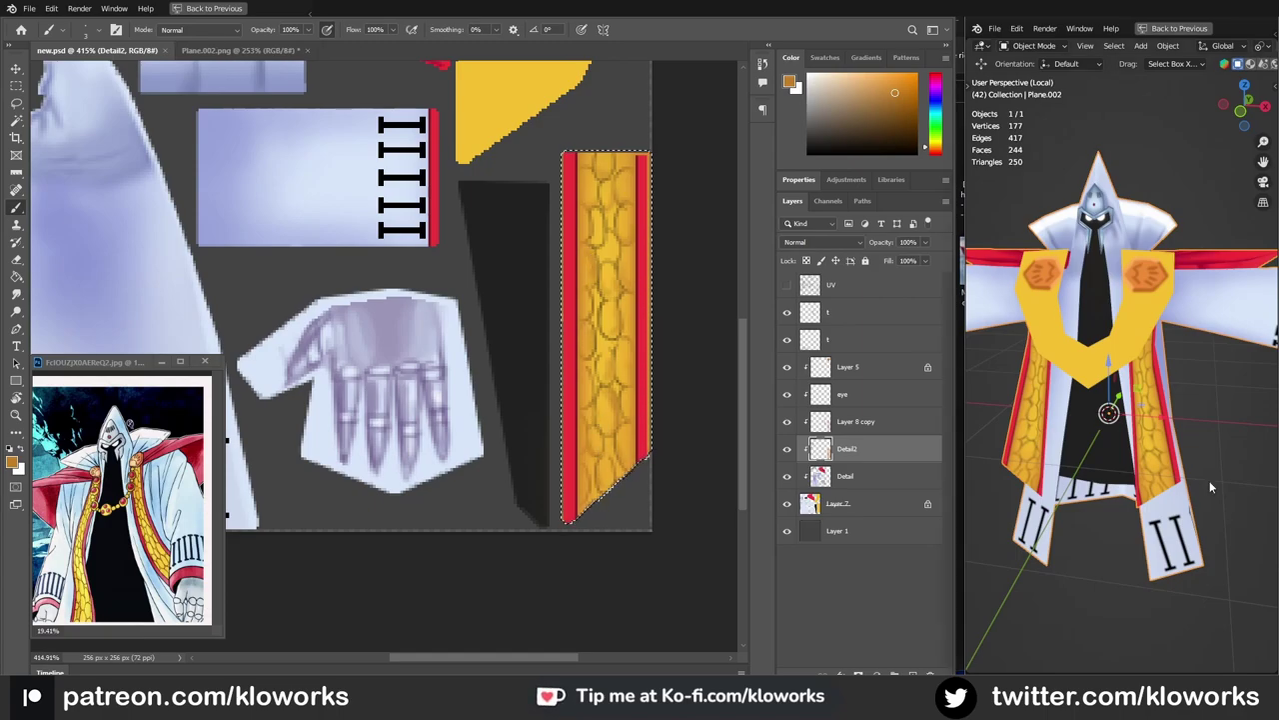
pyautogui.moveTo(1210, 480); pyautogui.dragTo(1114, 422, button='middle')
pyautogui.press('e')
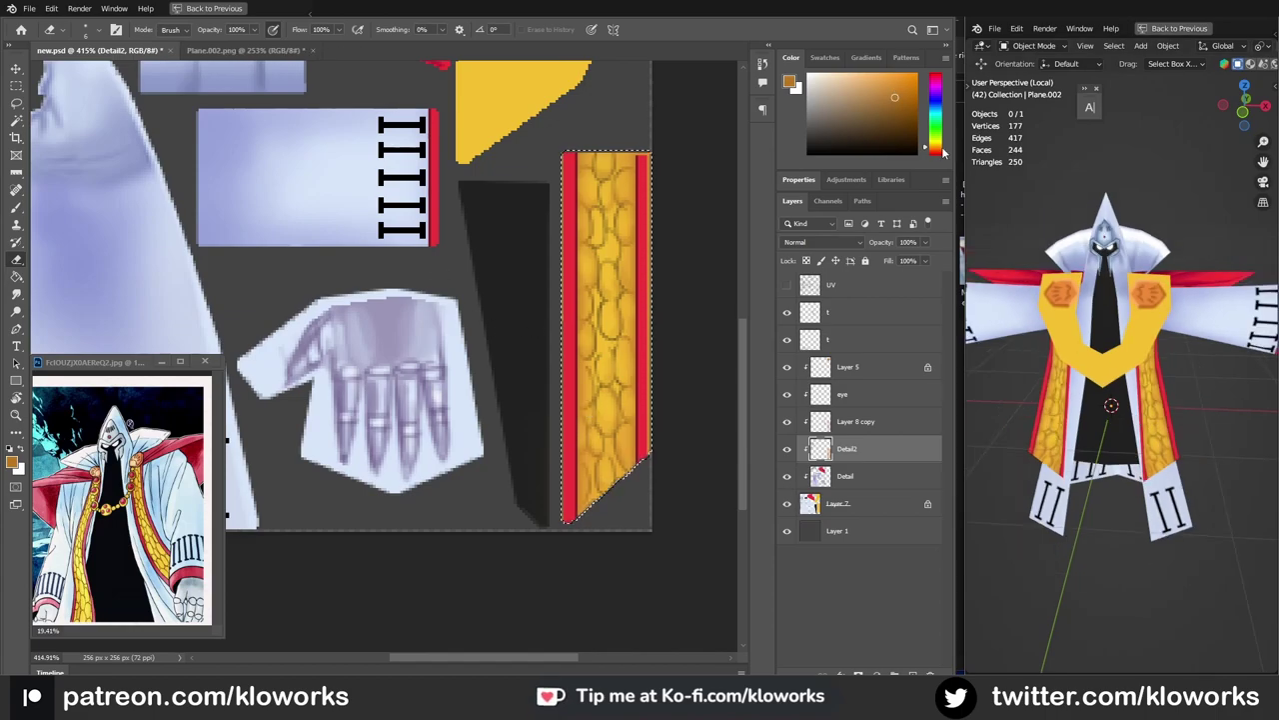
# Step: Dab a soft yellow glow onto the black strip, undoing attempts until it sits lower down
pyautogui.press('b')
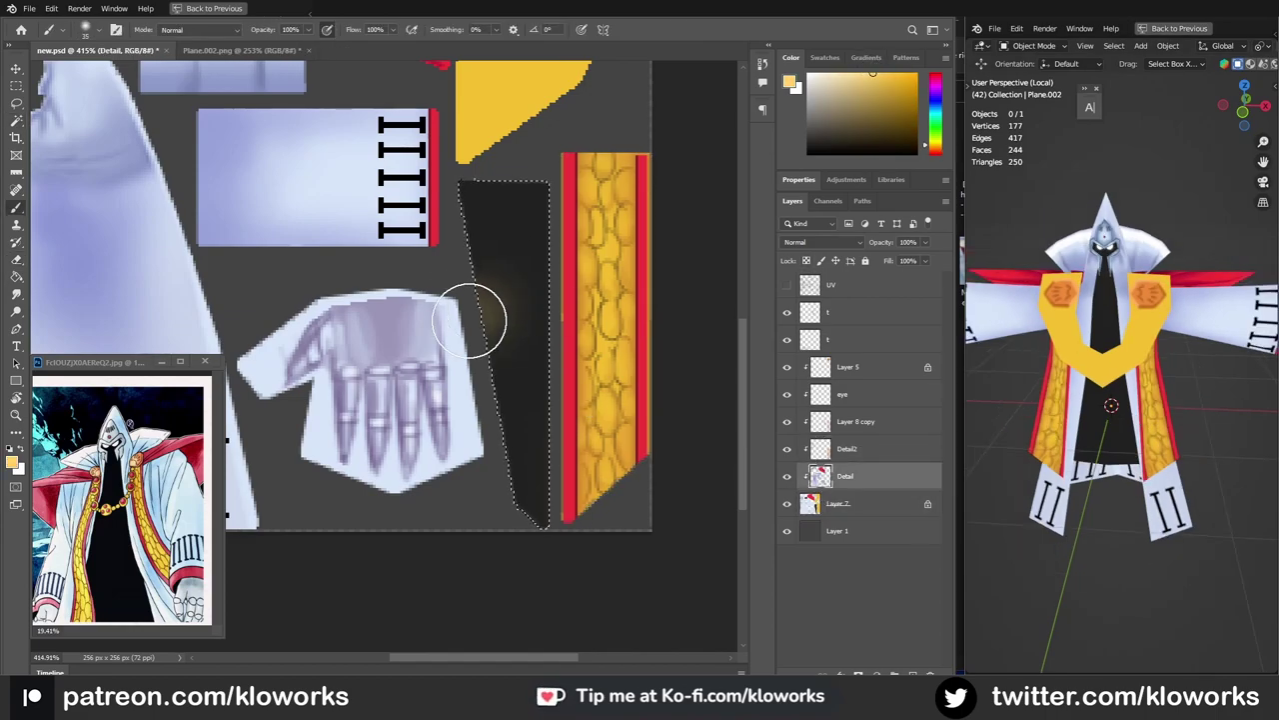
pyautogui.moveTo(477, 320); pyautogui.dragTo(495, 313)
pyautogui.hotkey('ctrl', 'z')
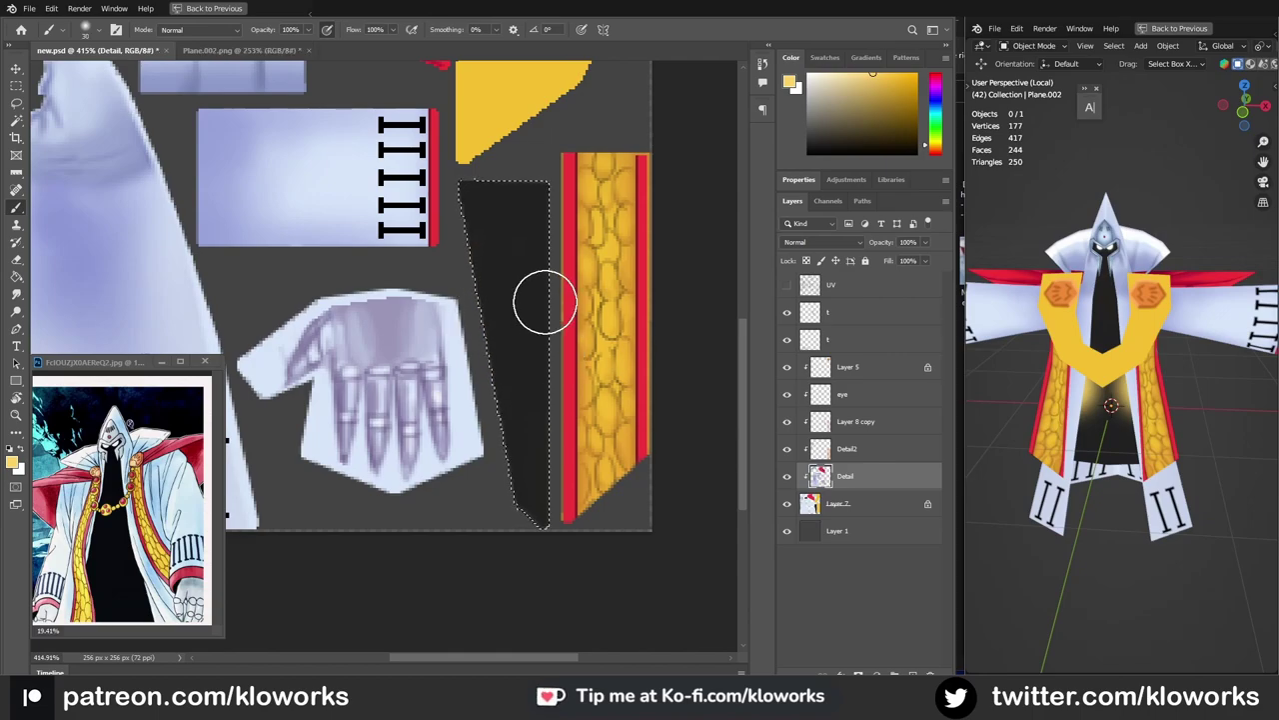
pyautogui.click(545, 301)
pyautogui.hotkey('ctrl', 'z')
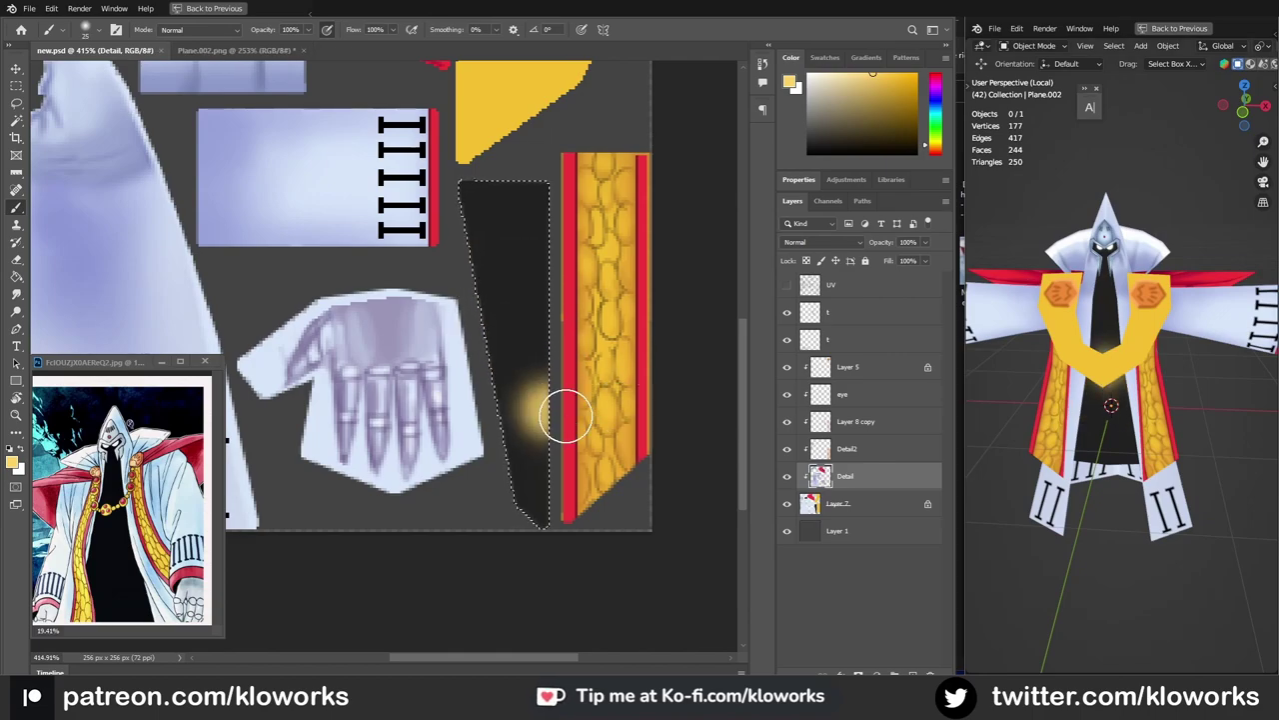
pyautogui.hotkey('ctrl', 'z')
pyautogui.click(535, 439)
# Step: Deselect the black strip and orbit the 3D view in on the torso to check the glow
pyautogui.click(1119, 395)
pyautogui.moveTo(1099, 399)
pyautogui.mouseDown(button='middle')
pyautogui.moveTo(1119, 395)
pyautogui.moveTo(1105, 398)
pyautogui.mouseUp(button='middle')
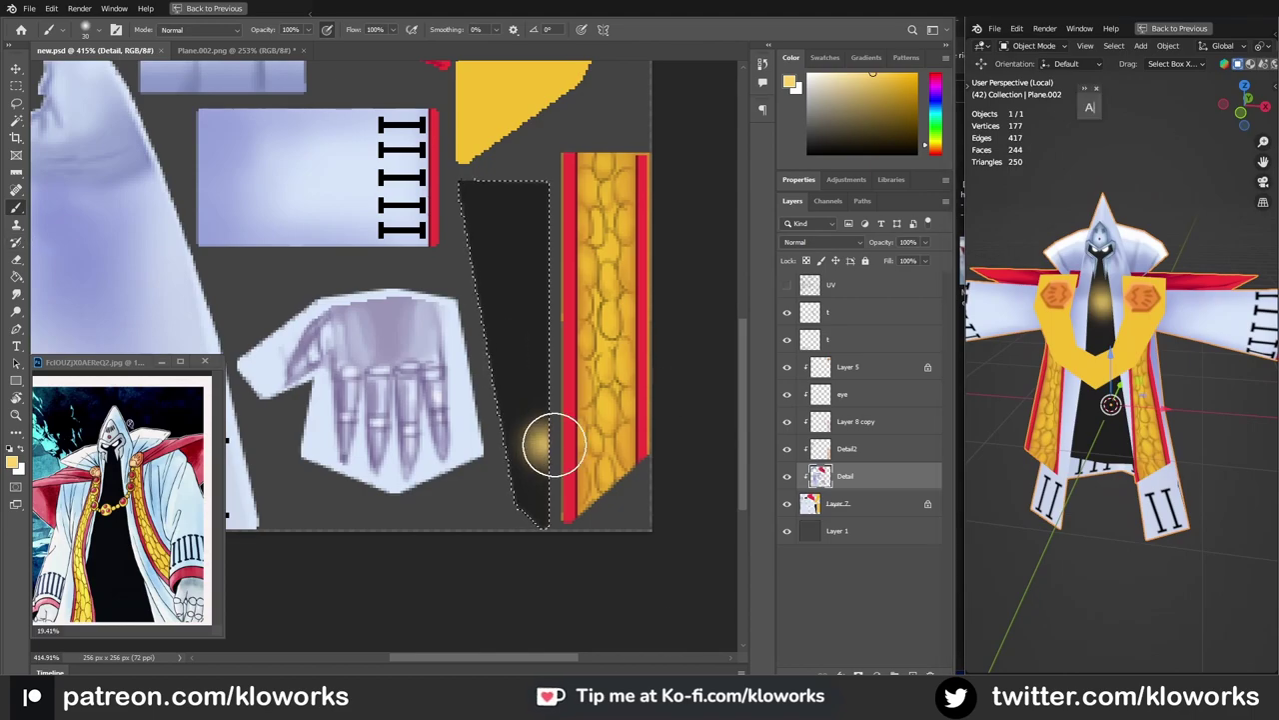
pyautogui.keyDown('alt'); pyautogui.scroll(-3, 369, 292); pyautogui.keyUp('alt')
pyautogui.scroll(3, 1134, 278)
pyautogui.scroll(2, 1134, 278)
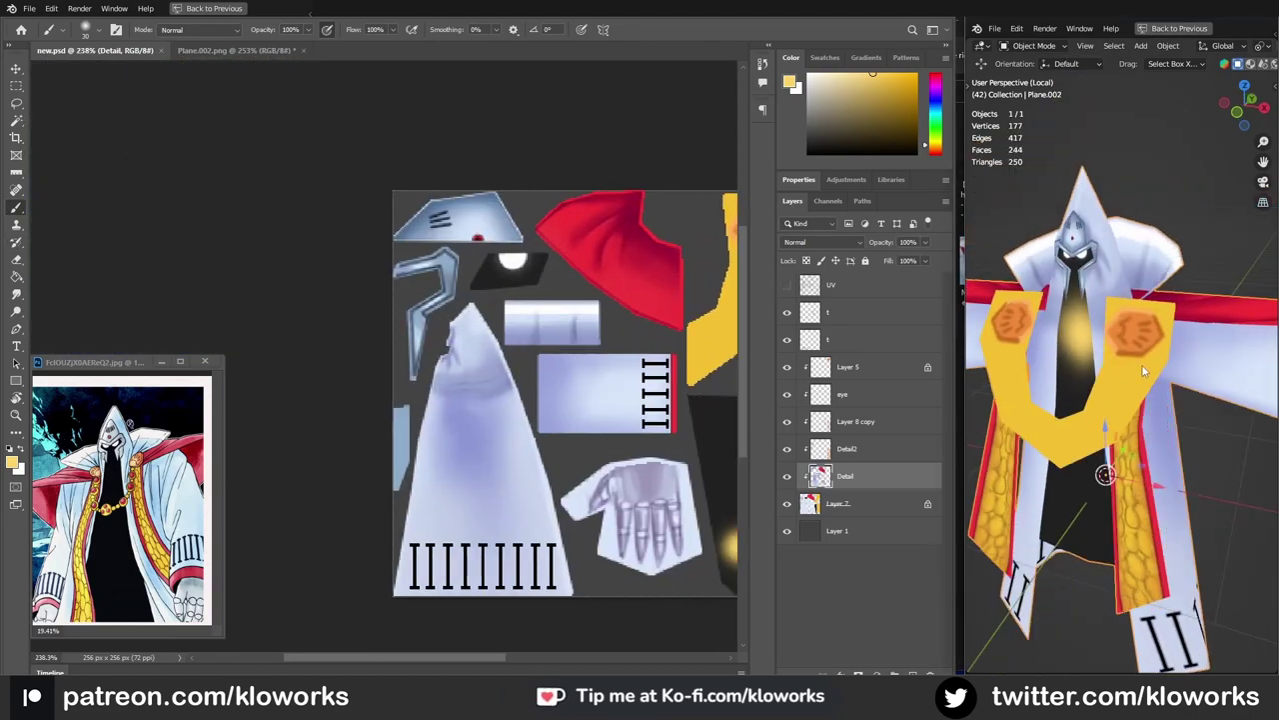
pyautogui.hotkey('ctrl', 'd')
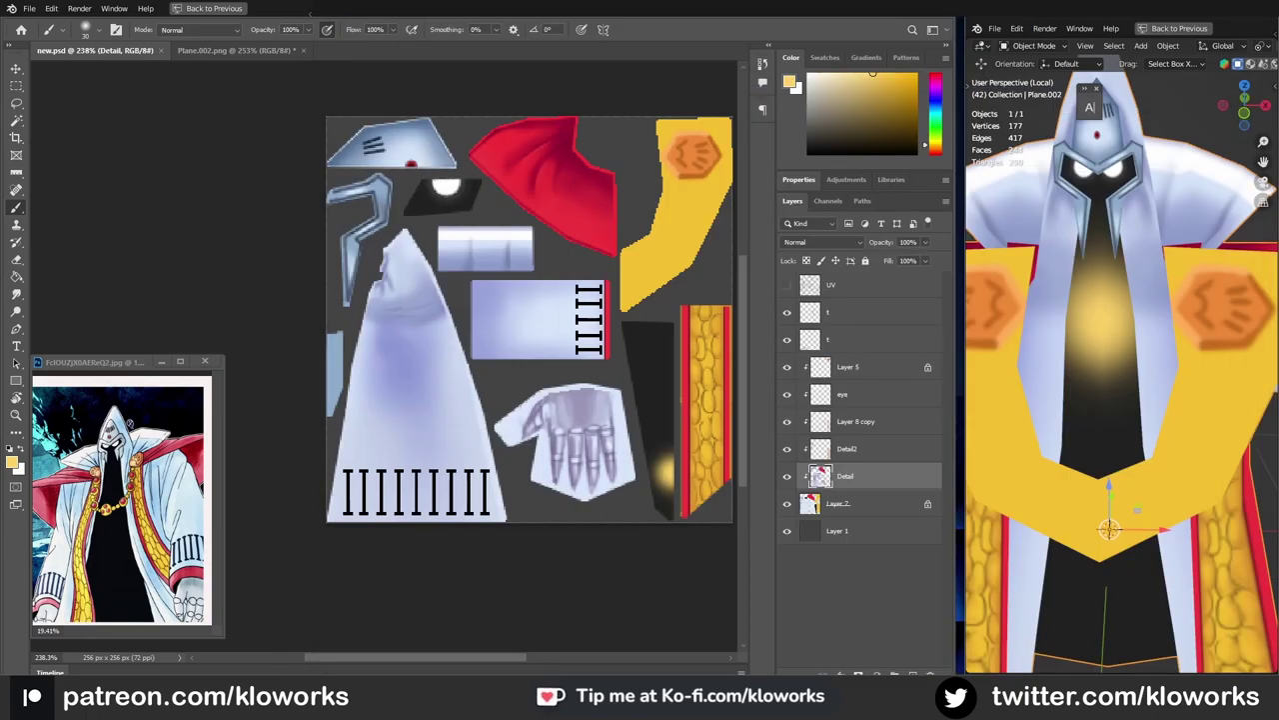
pyautogui.keyDown('alt'); pyautogui.scroll(2, 551, 489); pyautogui.keyUp('alt')
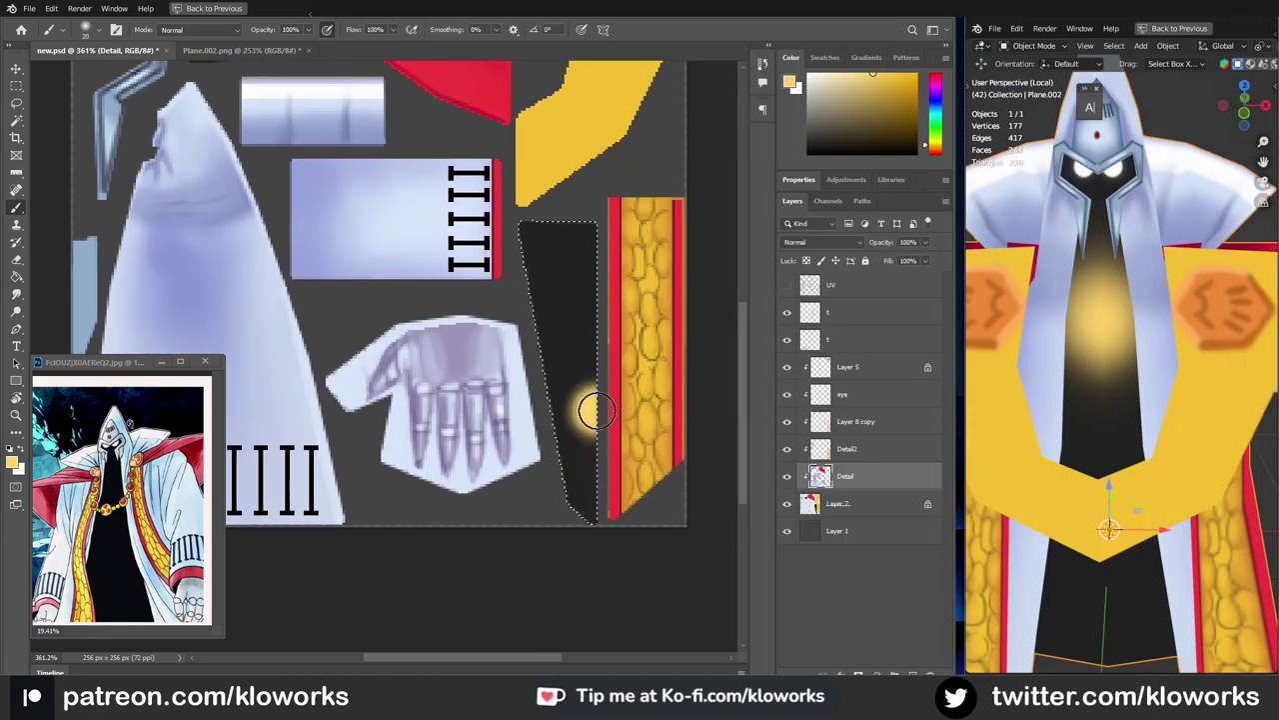
pyautogui.moveTo(1120, 330)
pyautogui.mouseDown(button='middle')
pyautogui.moveTo(1089, 262)
pyautogui.moveTo(1114, 281)
pyautogui.mouseUp(button='middle')
pyautogui.scroll(3, 1089, 262)
pyautogui.scroll(-2, 1128, 292)
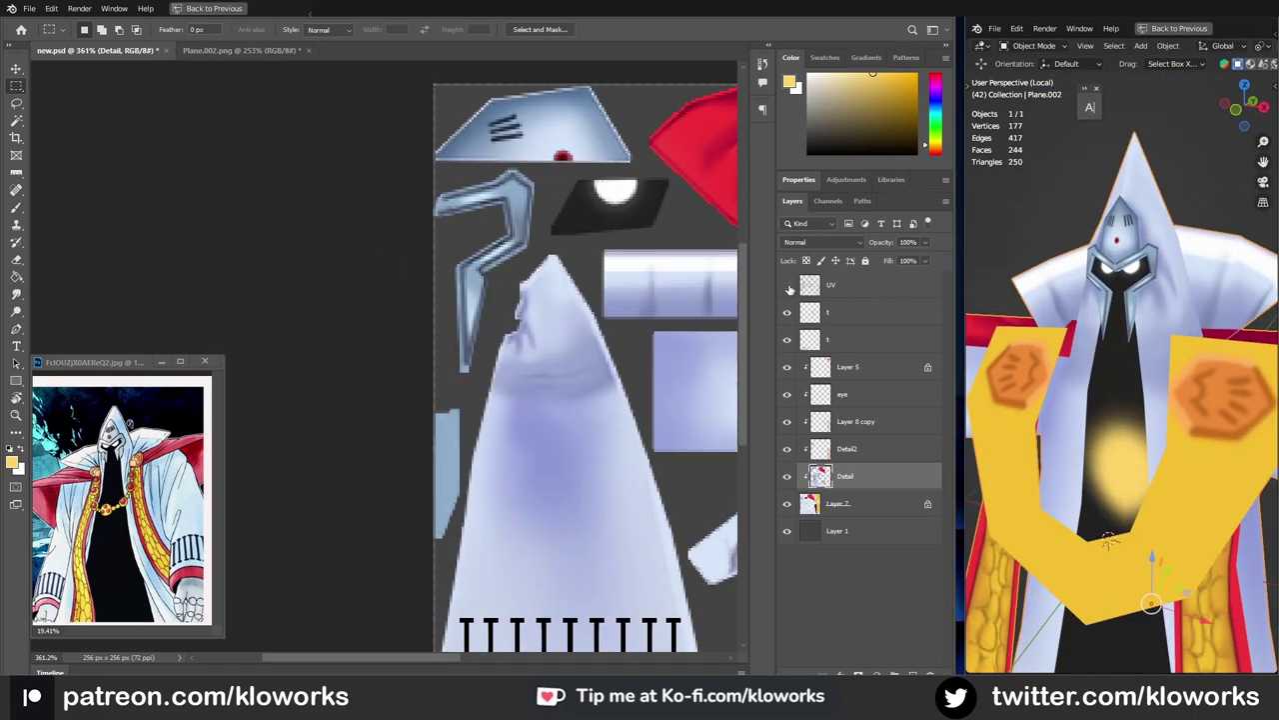
# Step: On the Detail2 layer, pick dark blue-grey and lighter blue paint colours and save the texture
pyautogui.click(807, 451)
pyautogui.press('b')
pyautogui.keyDown('alt'); pyautogui.click(500, 240); pyautogui.keyUp('alt')
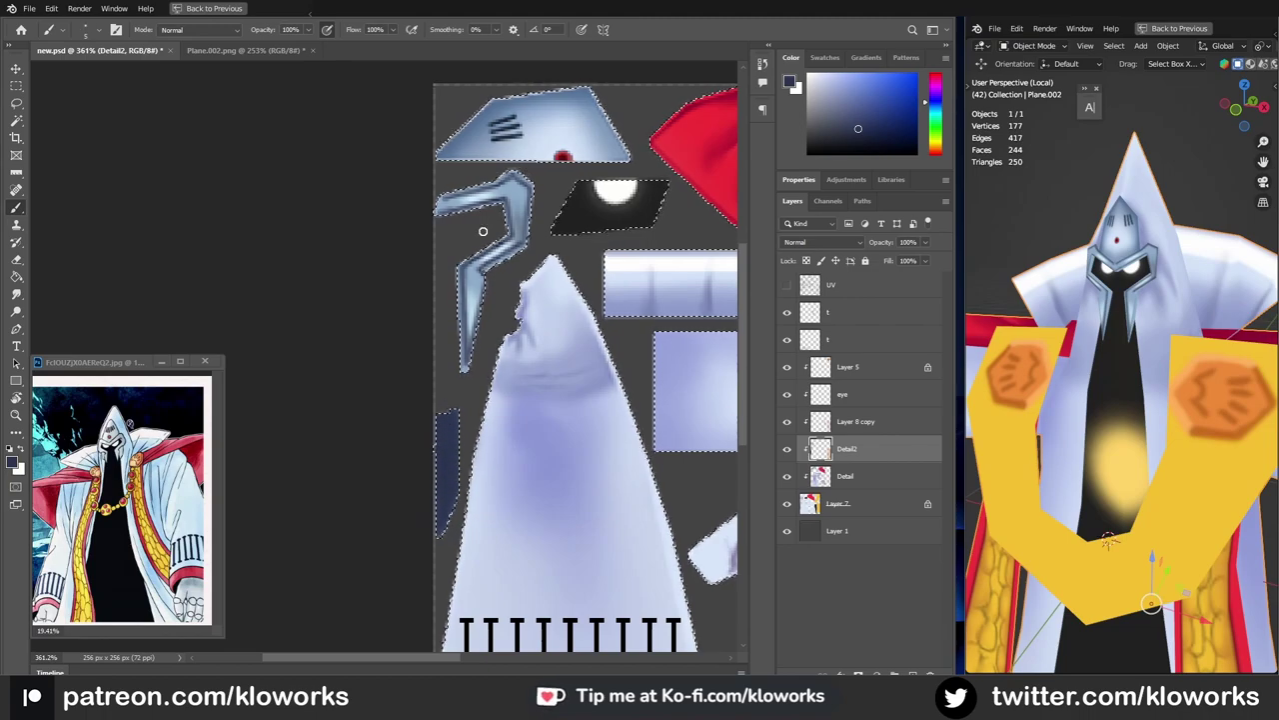
pyautogui.keyDown('alt'); pyautogui.scroll(1, 483, 231); pyautogui.keyUp('alt')
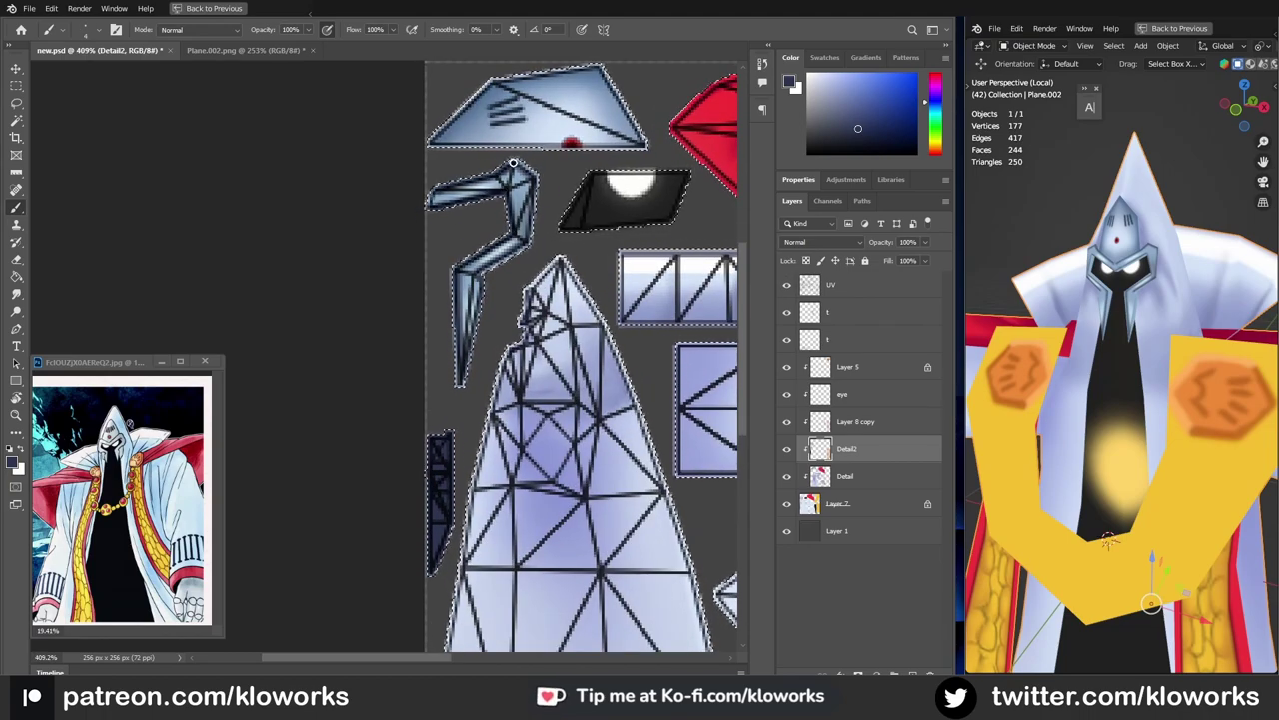
pyautogui.click(786, 285)
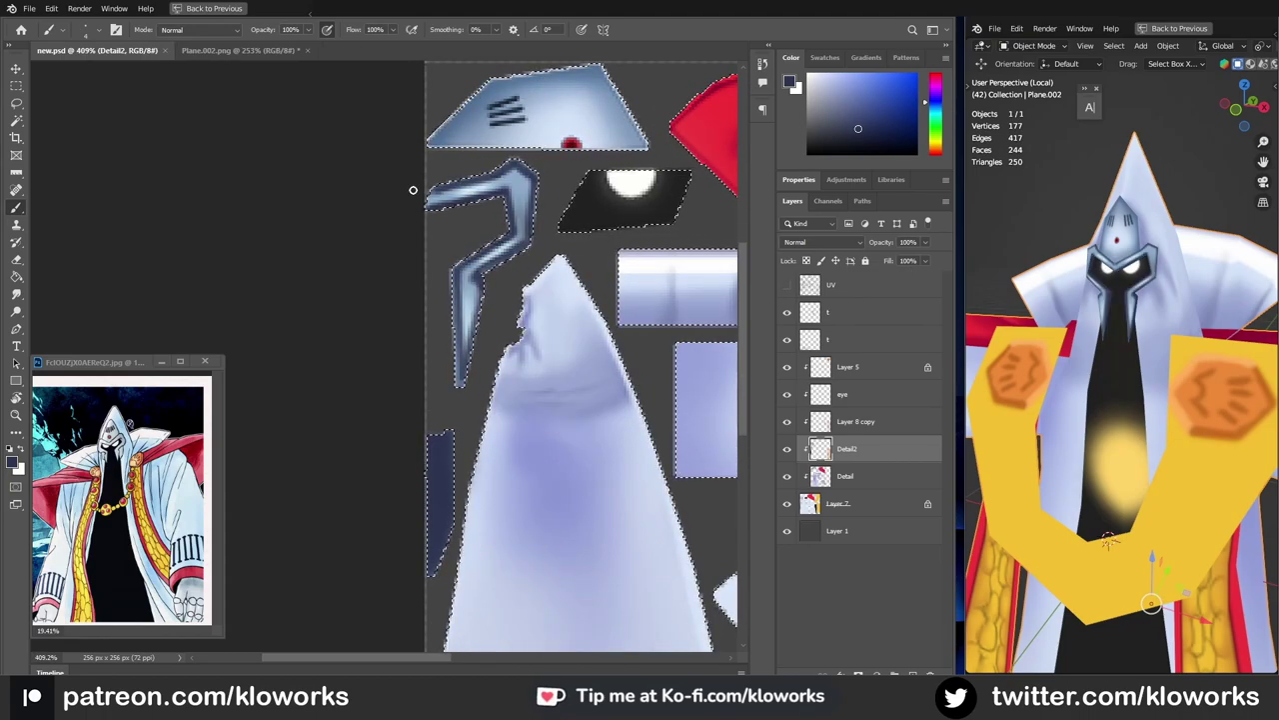
pyautogui.keyDown('alt'); pyautogui.click(506, 199); pyautogui.keyUp('alt')
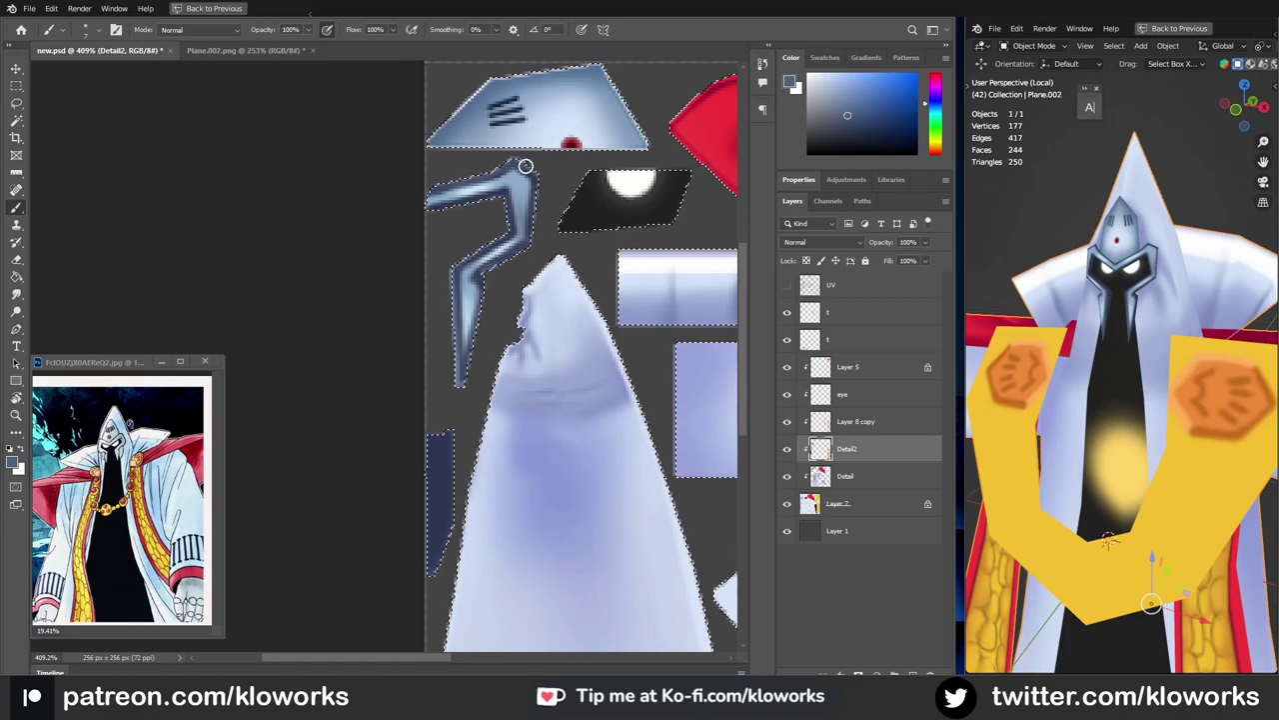
pyautogui.hotkey('ctrl', 's')
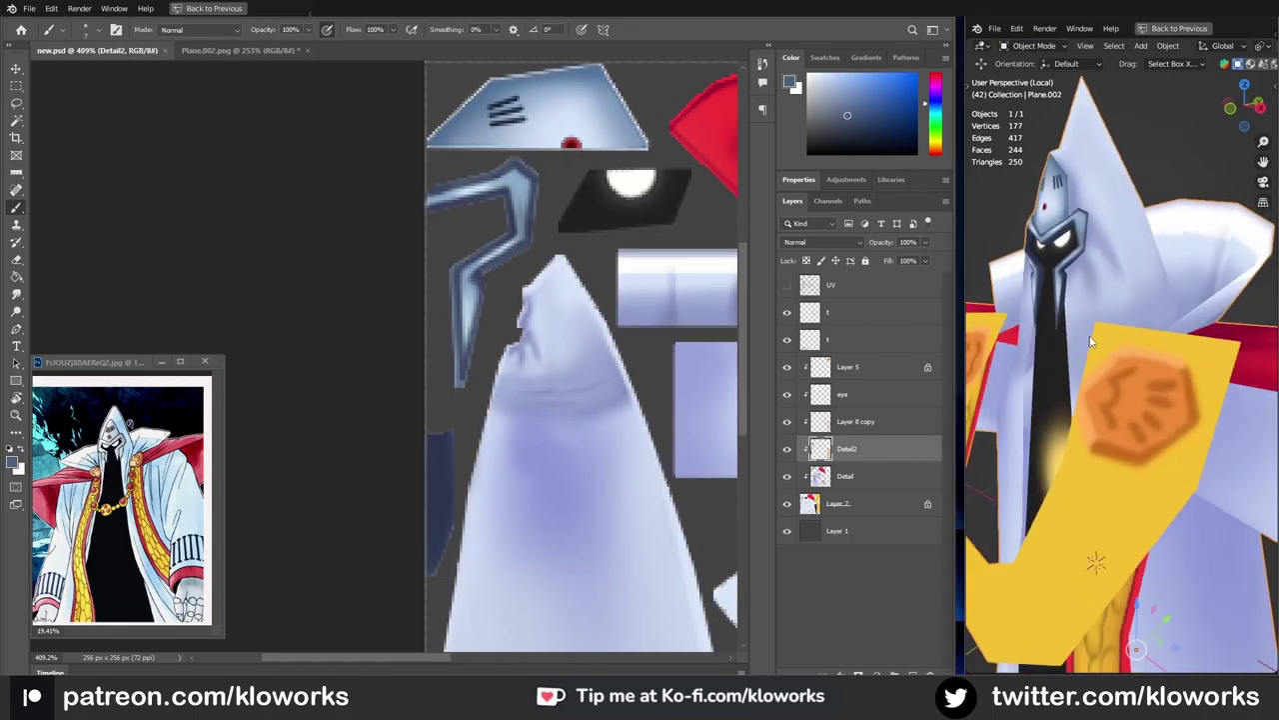
# Step: Sample a darker slate blue and paint it over the diagonal blue strip piece
pyautogui.press('x')
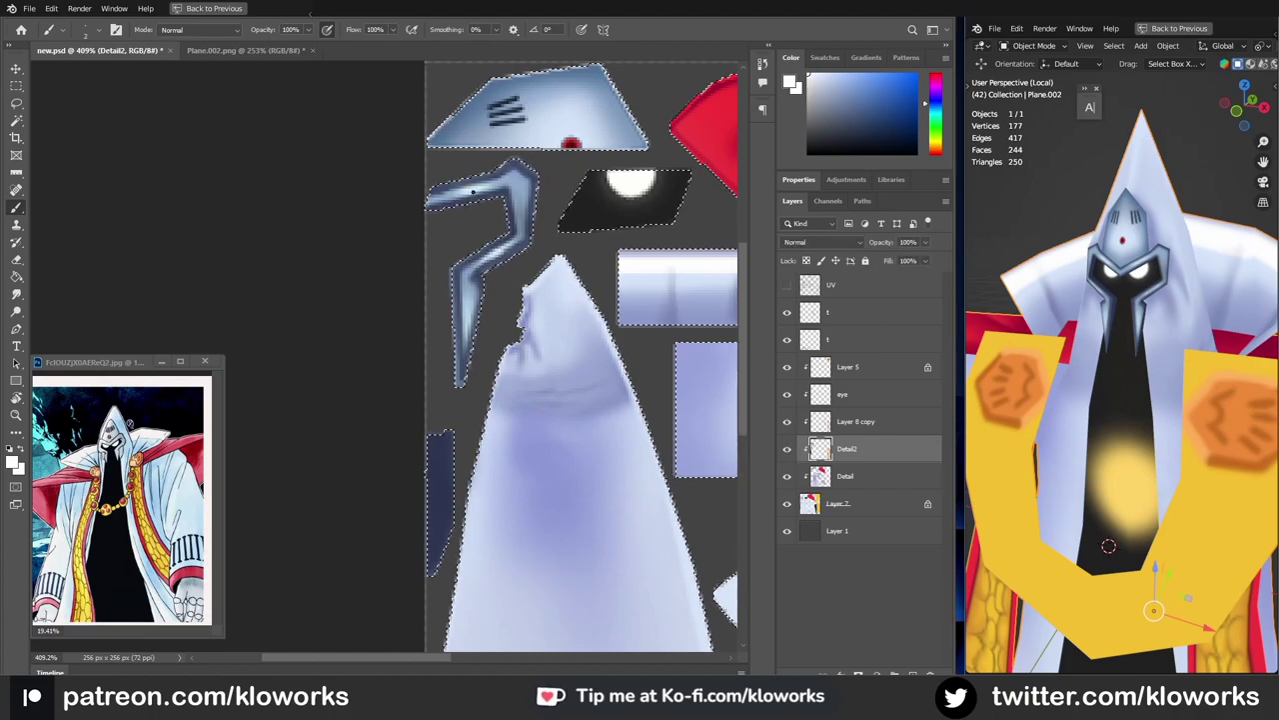
pyautogui.keyDown('alt'); pyautogui.click(493, 183); pyautogui.keyUp('alt')
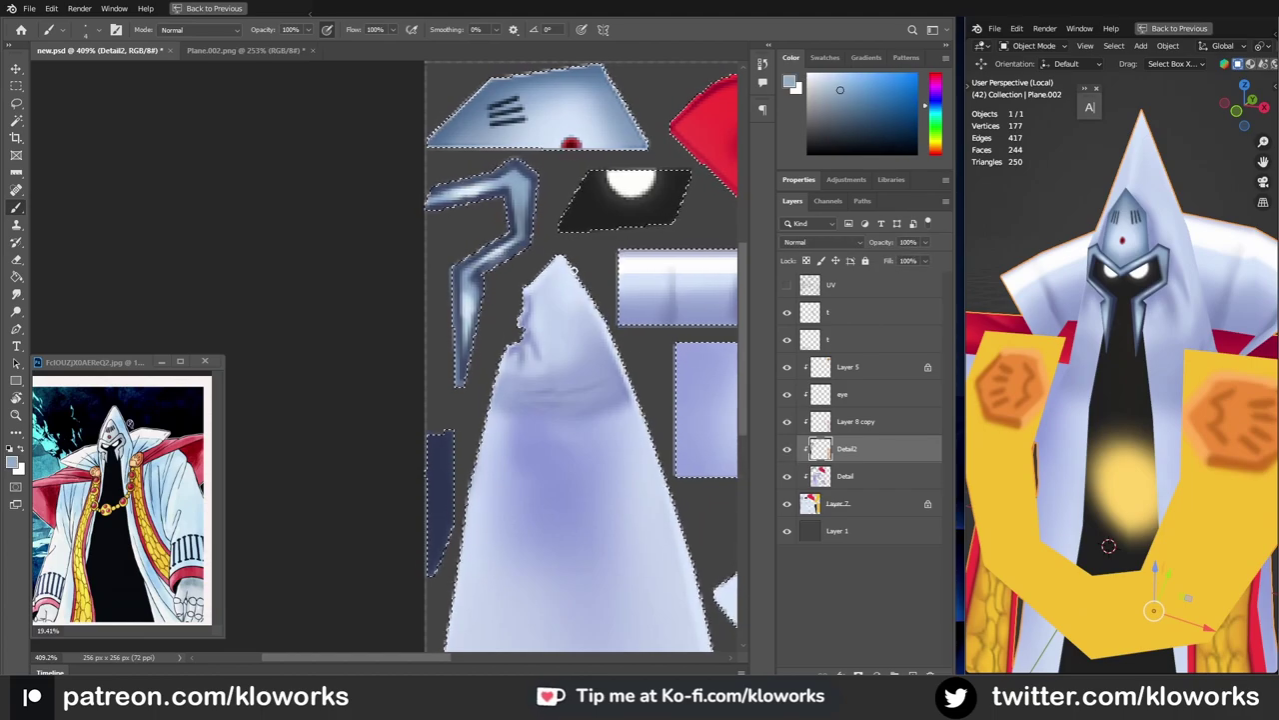
pyautogui.keyDown('alt'); pyautogui.click(451, 281); pyautogui.keyUp('alt')
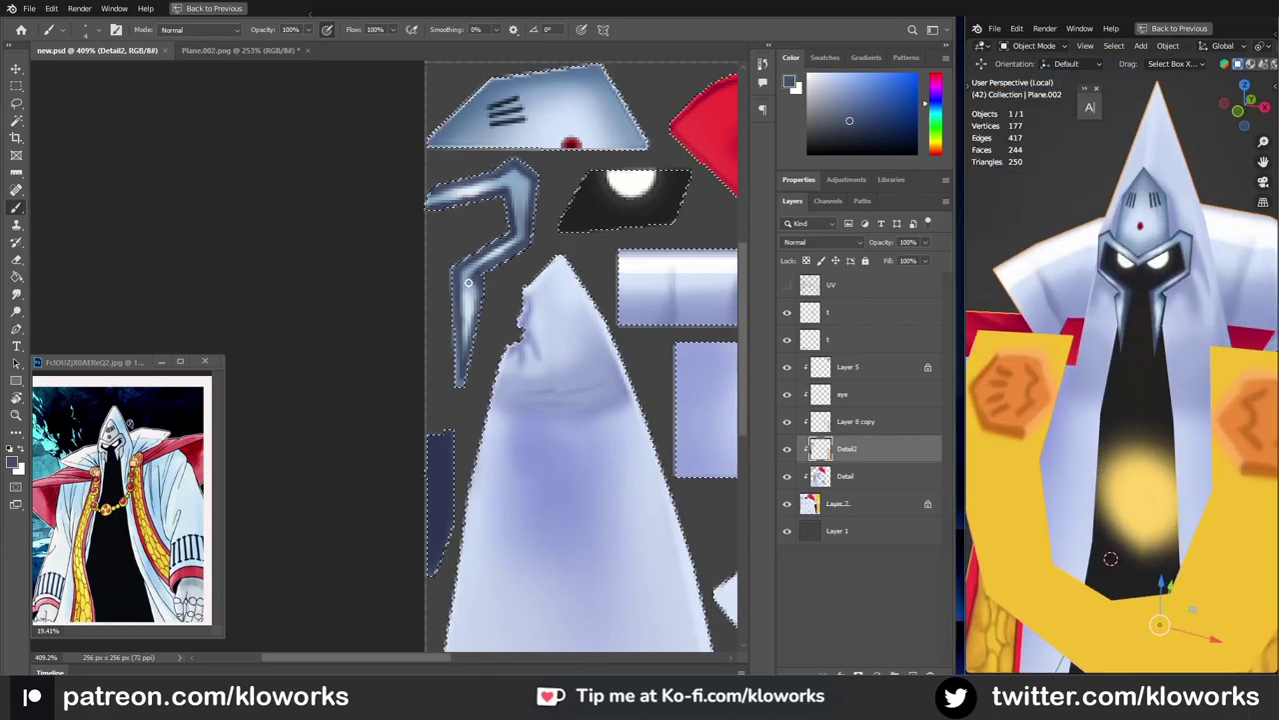
pyautogui.moveTo(468, 283); pyautogui.dragTo(464, 340)
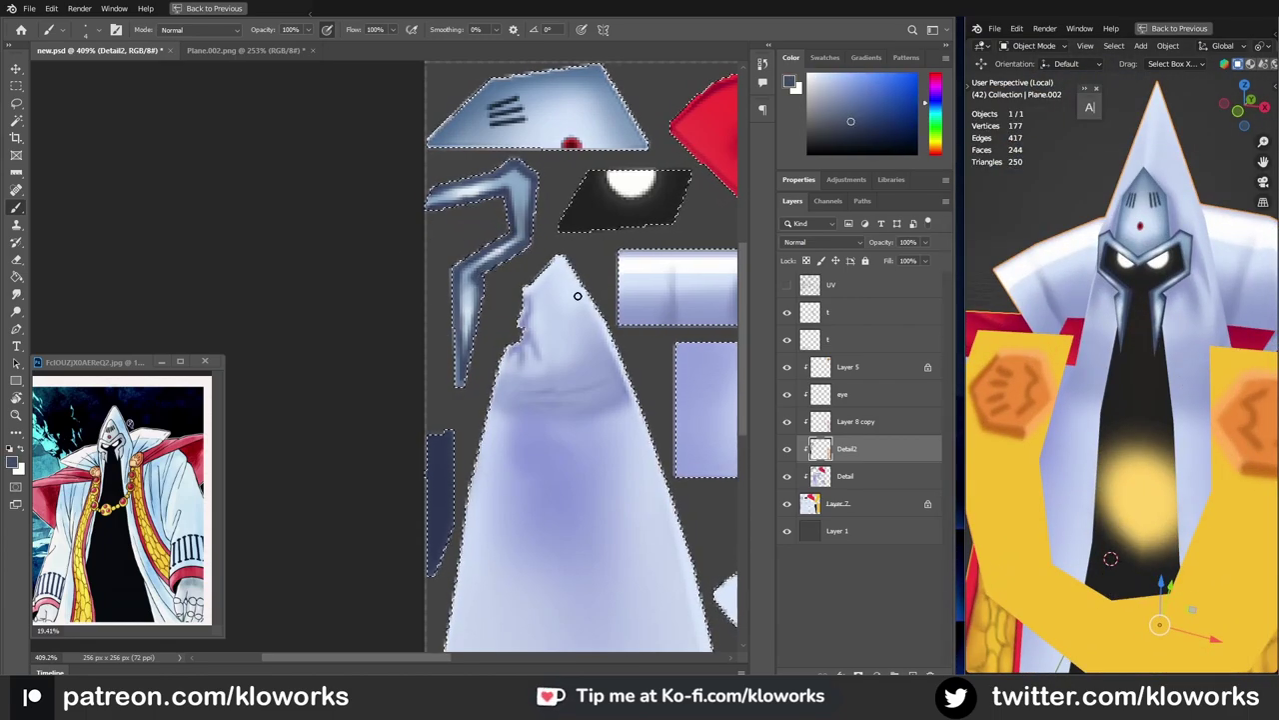
pyautogui.keyDown('alt'); pyautogui.scroll(-3, 575, 350); pyautogui.keyUp('alt')
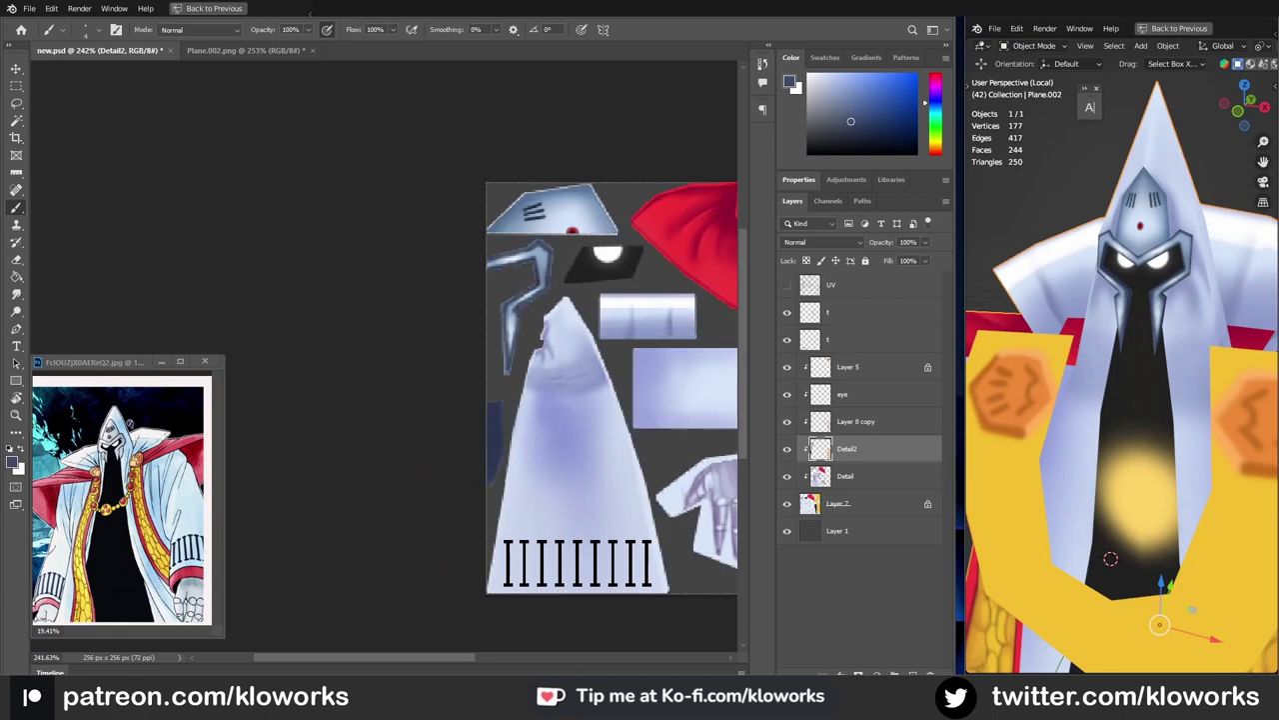
# Step: On the Layer 8 copy, paint a dark stroke beside the hood's point and erase its upper part
pyautogui.keyDown('alt'); pyautogui.scroll(2, 443, 337); pyautogui.keyUp('alt')
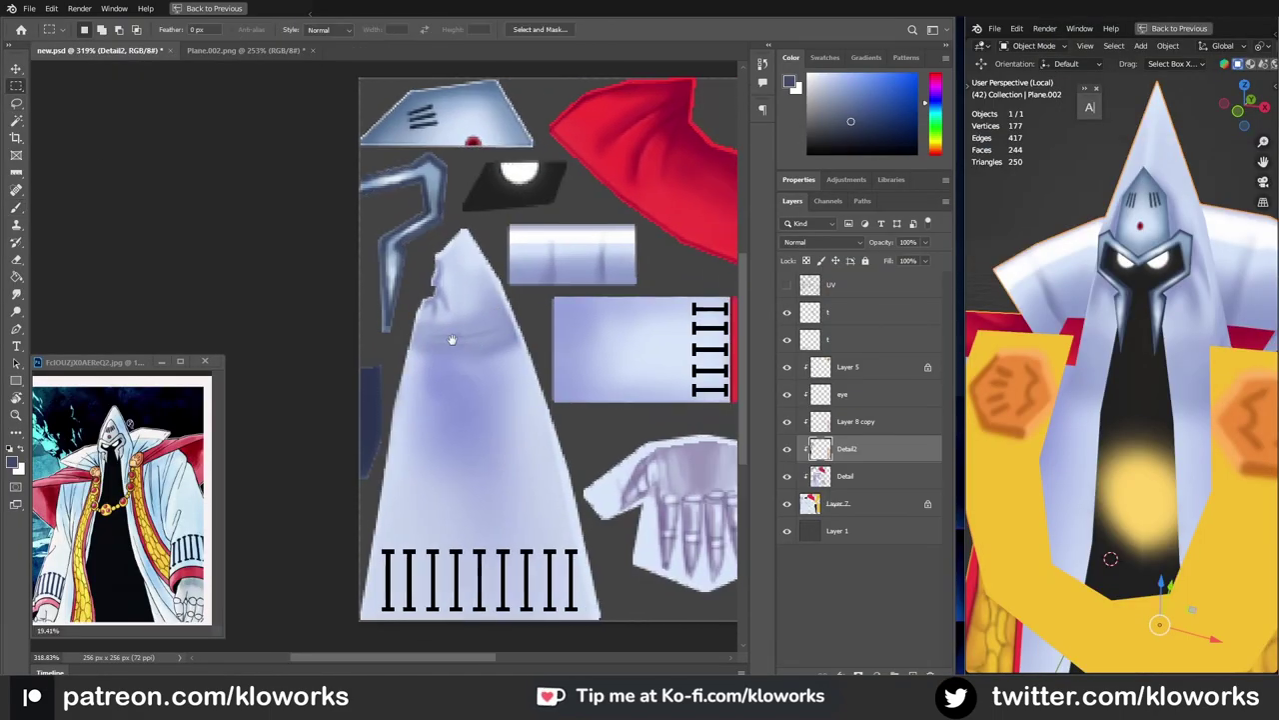
pyautogui.press('m')
pyautogui.click(789, 422)
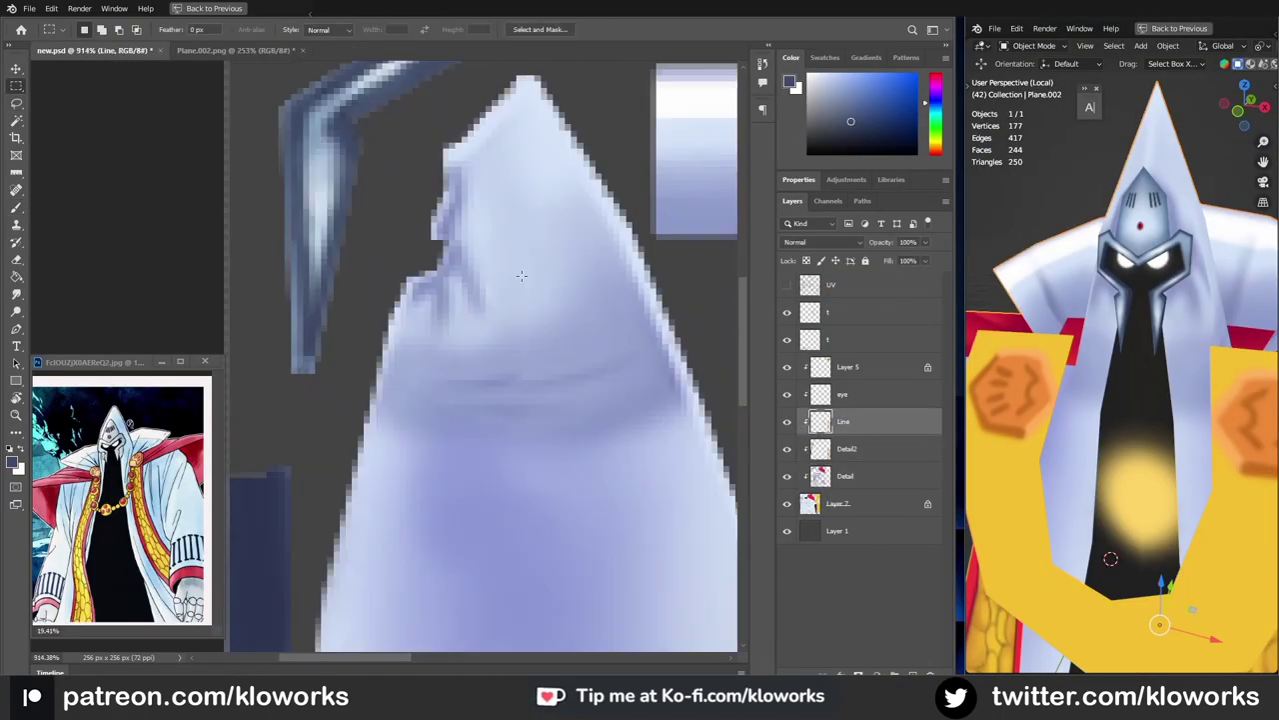
pyautogui.rightClick(447, 257)
pyautogui.press('Escape')
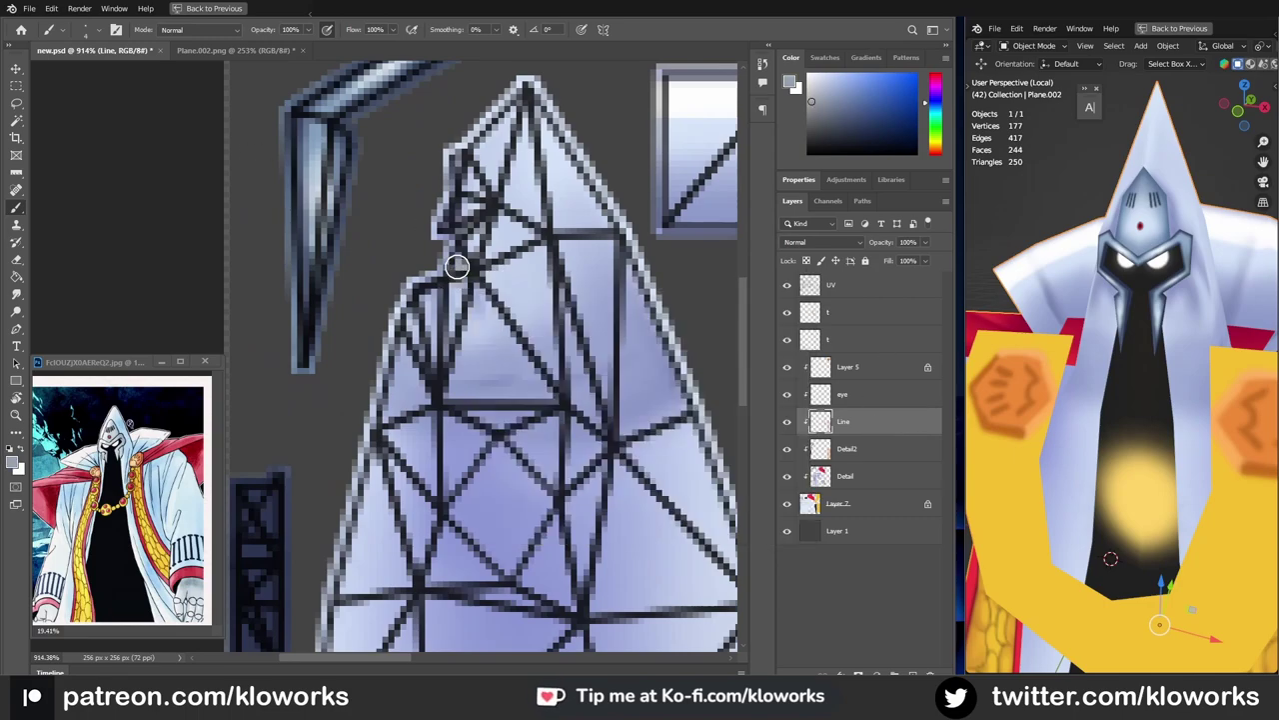
pyautogui.moveTo(457, 258); pyautogui.dragTo(400, 311)
pyautogui.click(786, 285)
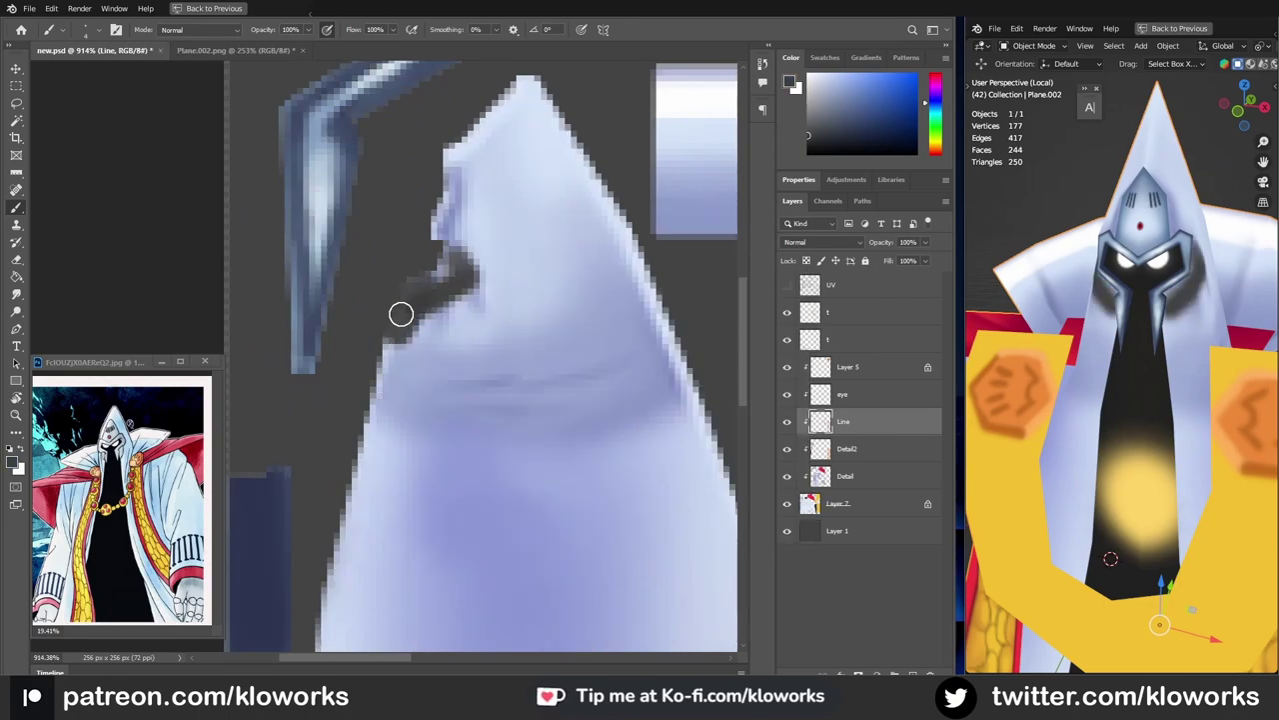
pyautogui.press('e')
pyautogui.moveTo(470, 270)
pyautogui.mouseDown()
pyautogui.moveTo(459, 301)
pyautogui.moveTo(435, 282)
pyautogui.mouseUp()
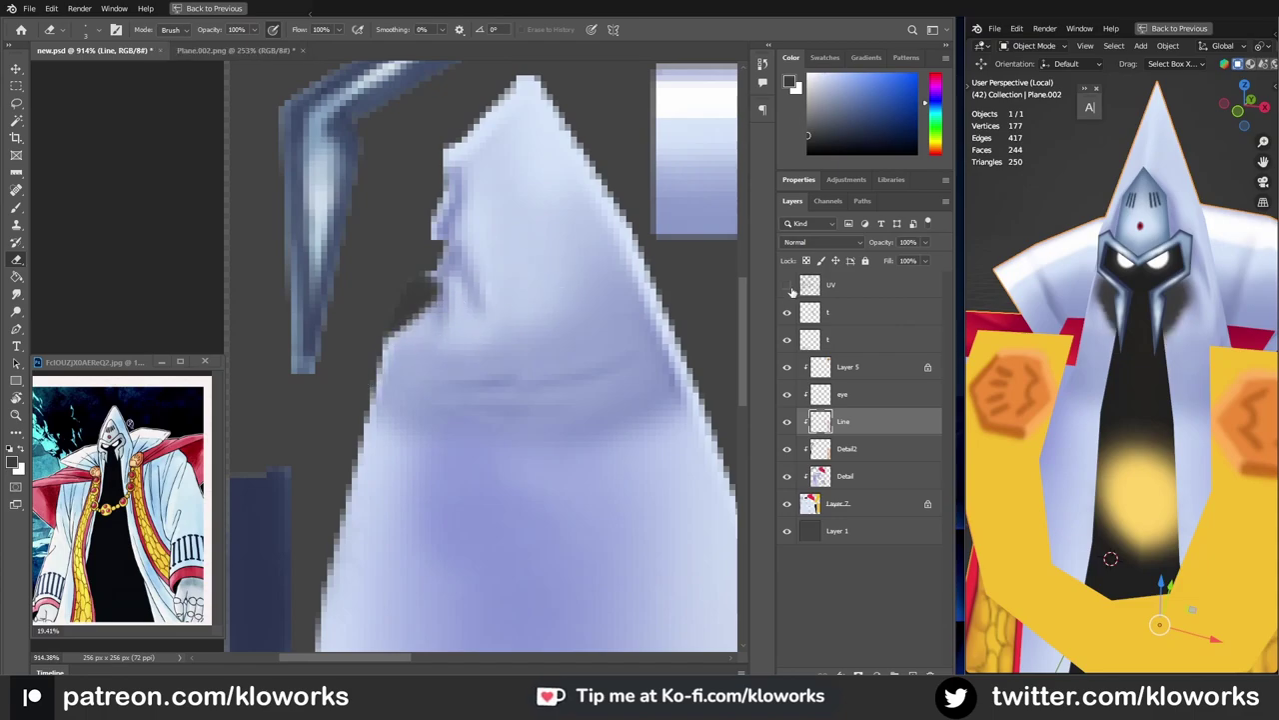
# Step: Touch up the hood notch with dark blue-grey over the grey patch and light blue fill
pyautogui.scroll(-3, 985, 190)
pyautogui.scroll(1, 1138, 331)
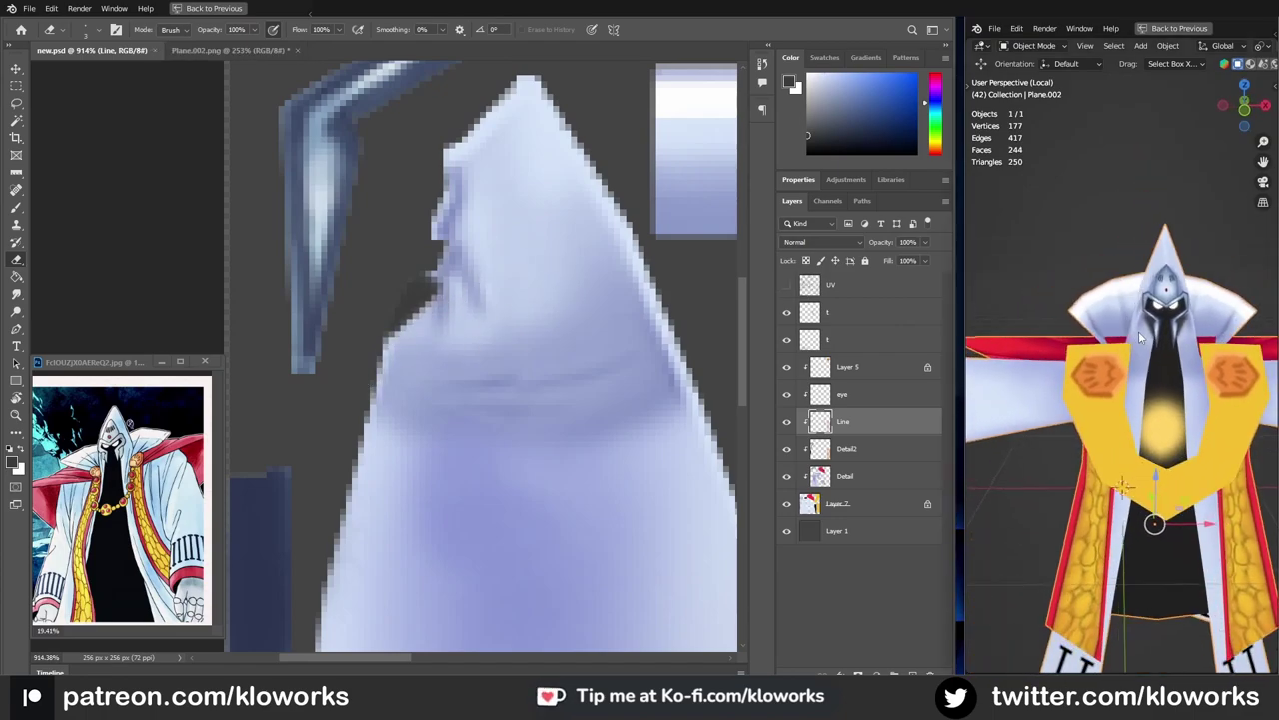
pyautogui.scroll(3, 1138, 331)
pyautogui.scroll(2, 1168, 361)
pyautogui.keyDown('alt'); pyautogui.scroll(-3, 499, 349); pyautogui.keyUp('alt')
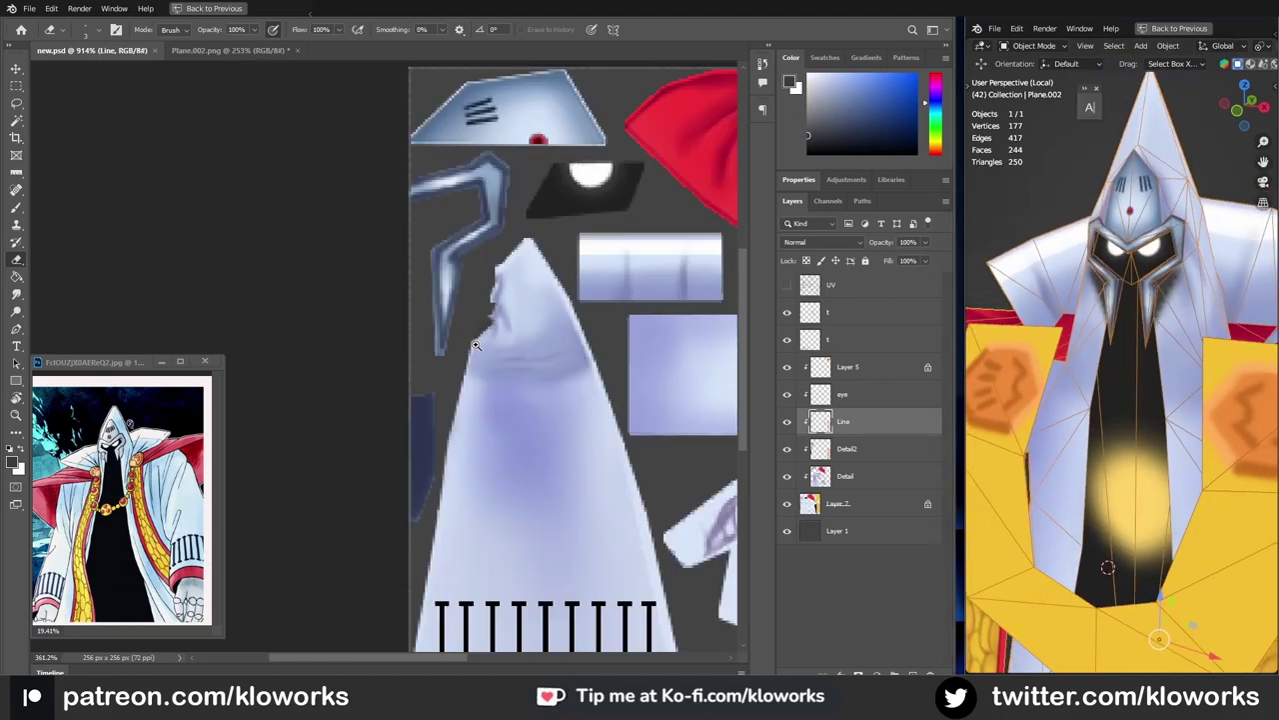
pyautogui.keyDown('alt'); pyautogui.scroll(-2, 499, 349); pyautogui.keyUp('alt')
pyautogui.keyDown('alt'); pyautogui.scroll(3, 499, 348); pyautogui.keyUp('alt')
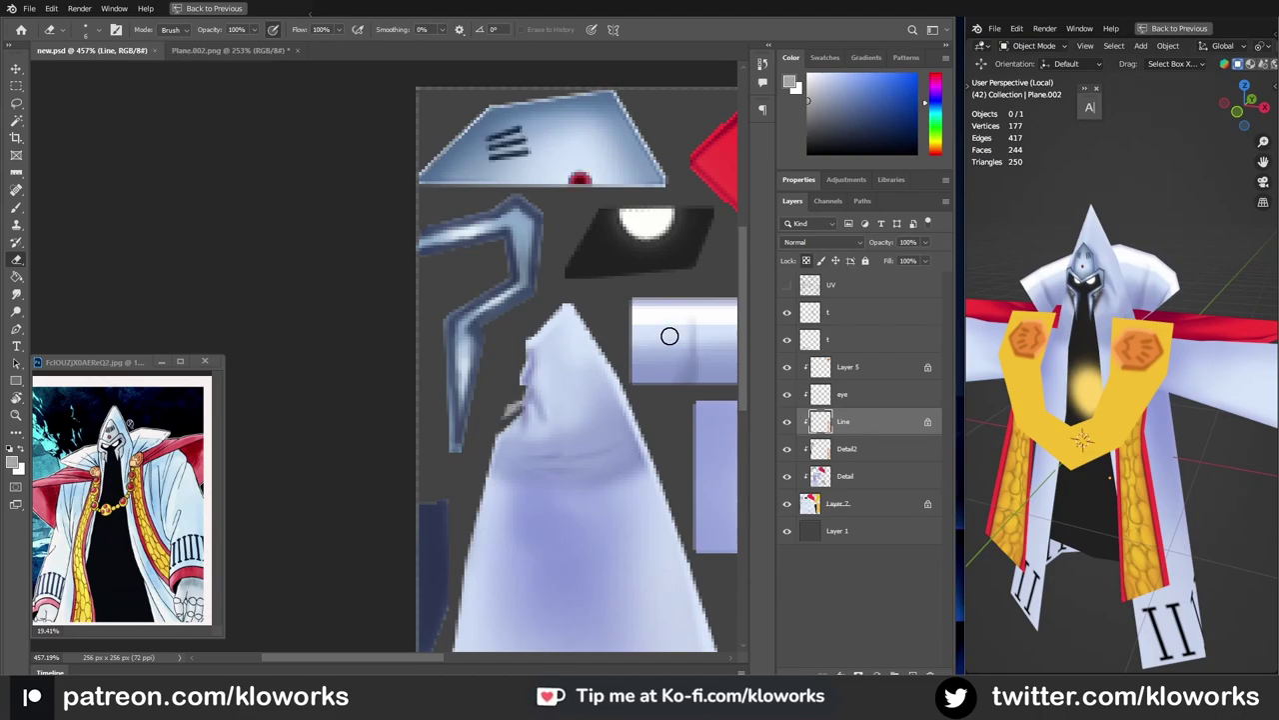
pyautogui.keyDown('alt'); pyautogui.scroll(3, 504, 294); pyautogui.keyUp('alt')
pyautogui.click(503, 294)
pyautogui.press('Return')
pyautogui.press('b')
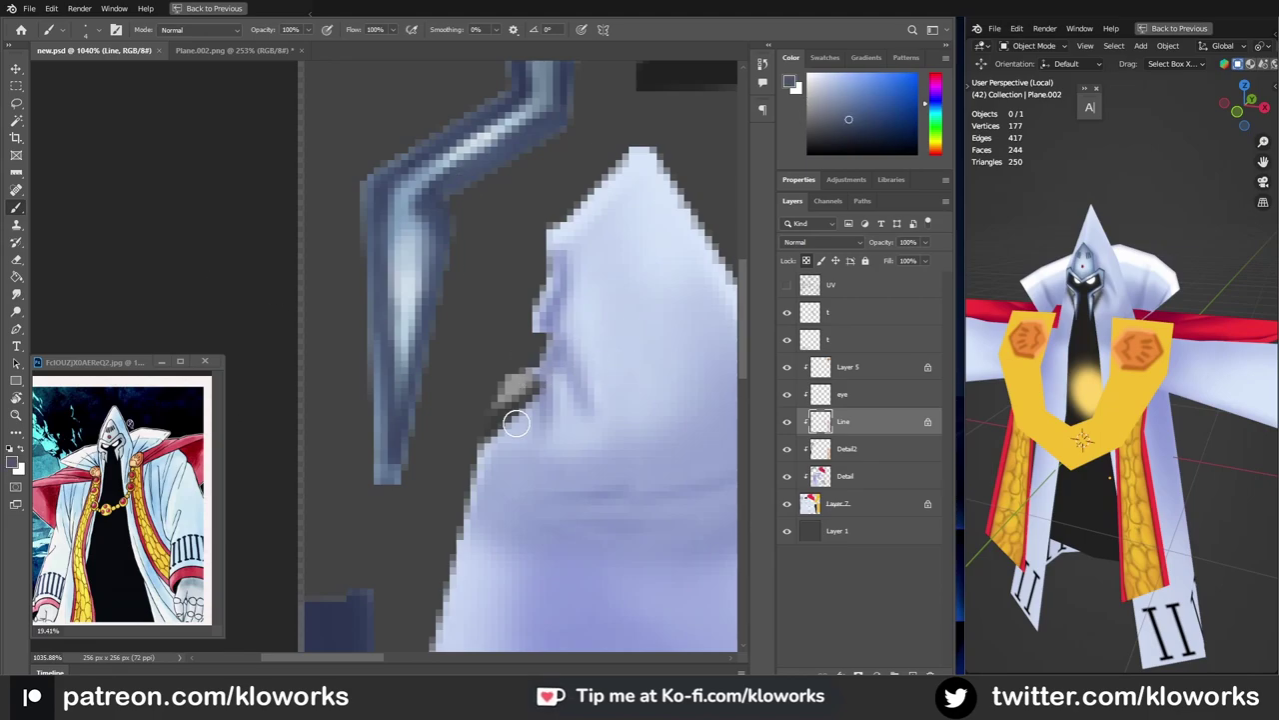
pyautogui.moveTo(515, 423); pyautogui.dragTo(521, 379)
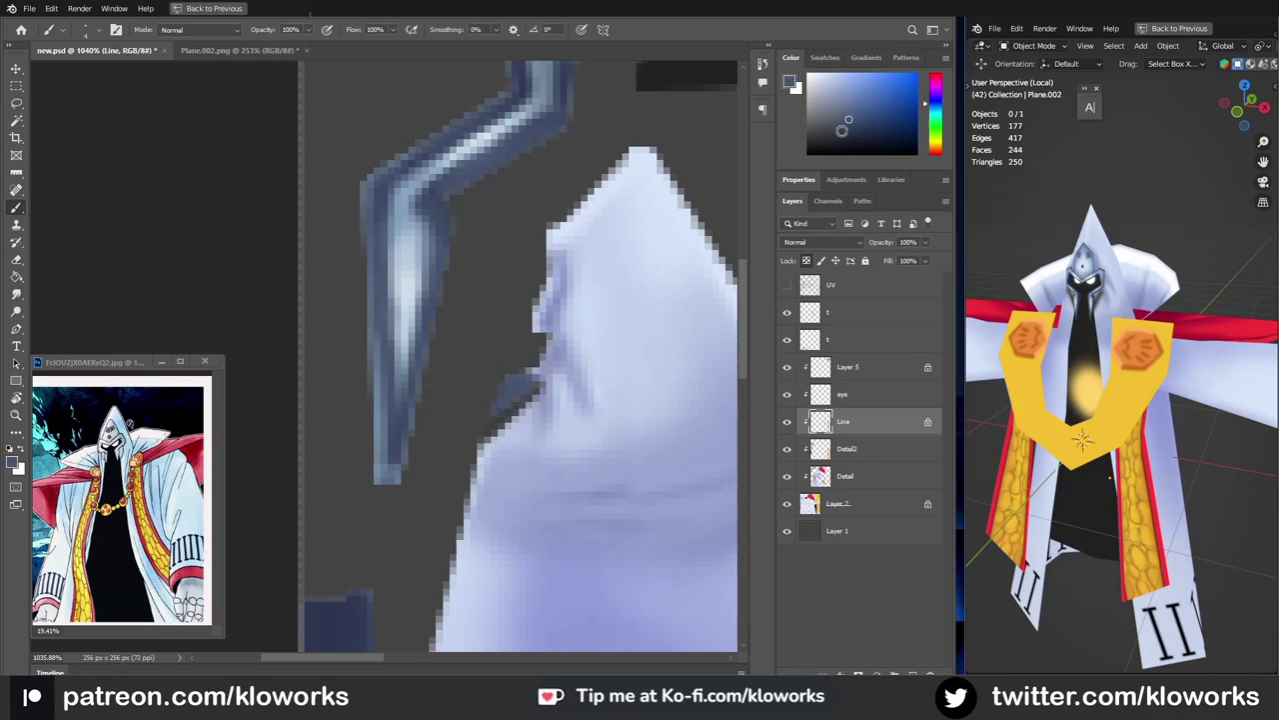
pyautogui.keyDown('alt'); pyautogui.click(710, 299); pyautogui.keyUp('alt')
pyautogui.moveTo(710, 299); pyautogui.dragTo(559, 318)
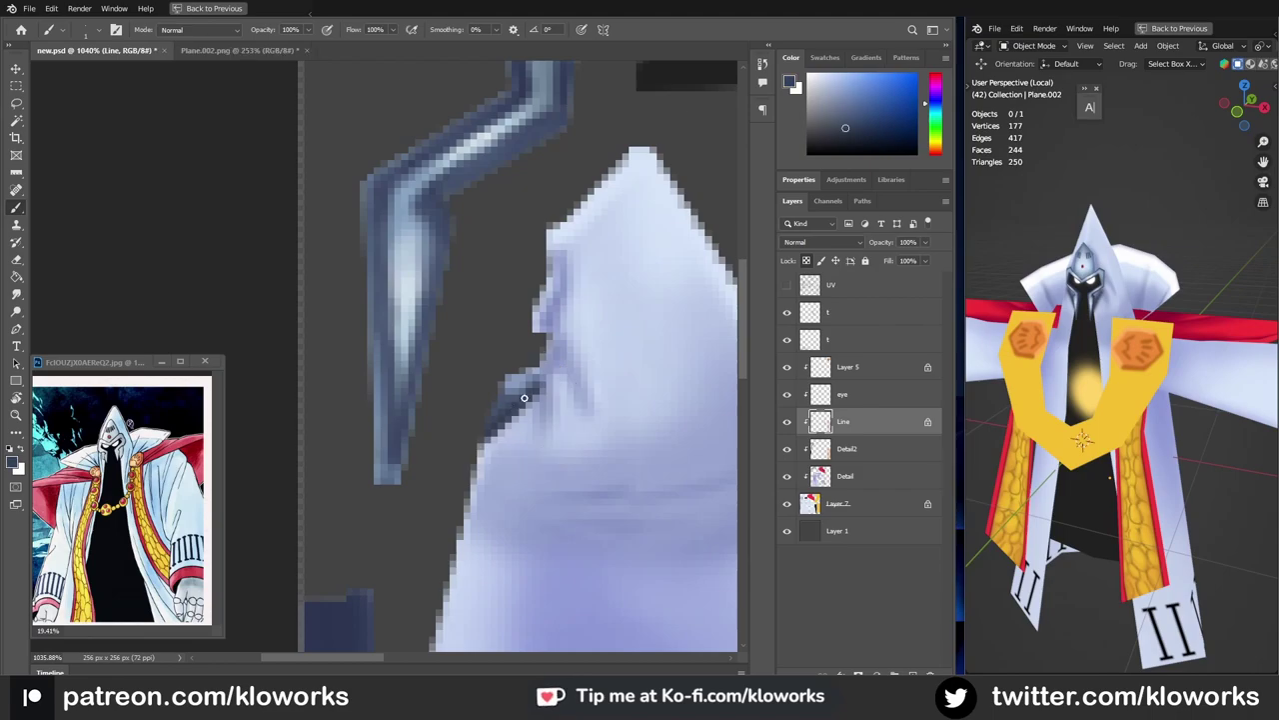
pyautogui.click(1090, 400)
pyautogui.moveTo(1089, 400)
pyautogui.mouseDown(button='middle')
pyautogui.moveTo(1077, 302)
pyautogui.moveTo(1124, 260)
pyautogui.mouseUp(button='middle')
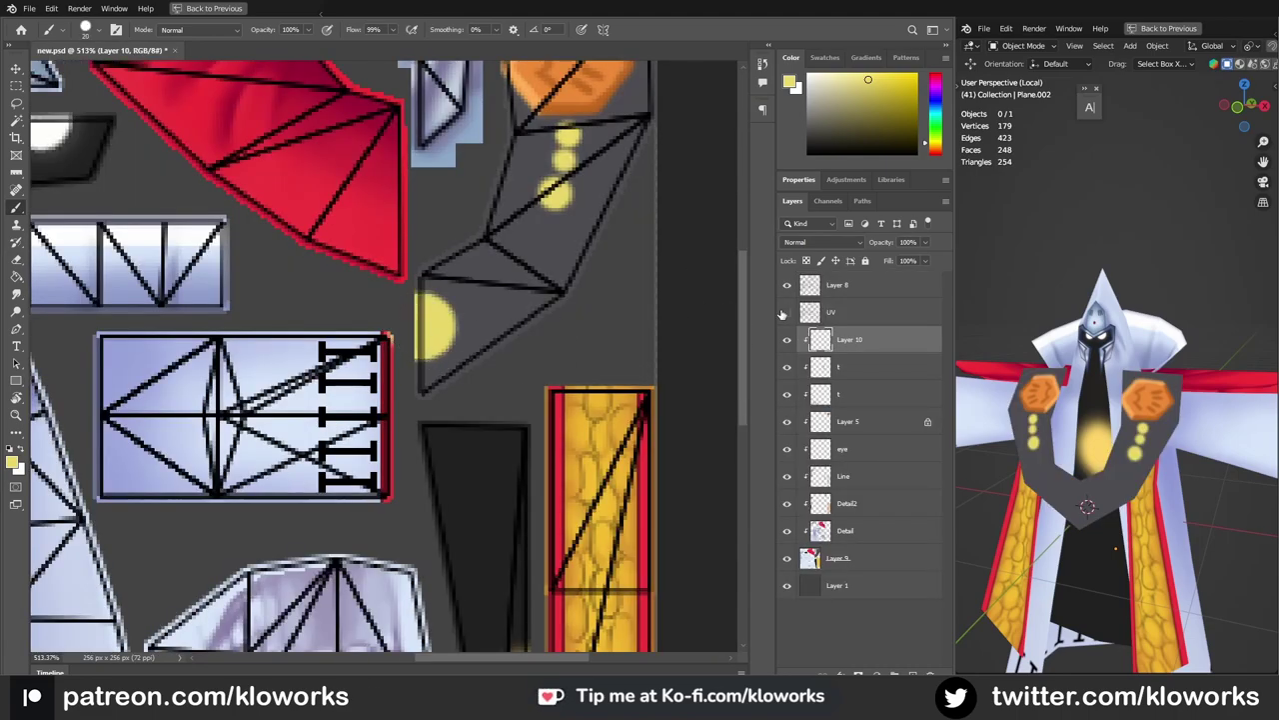
# Step: Select the dark collar strip and delete the Layer 10 beads inside it
pyautogui.click(786, 312)
pyautogui.keyDown('ctrl'); pyautogui.click(810, 558); pyautogui.keyUp('ctrl')
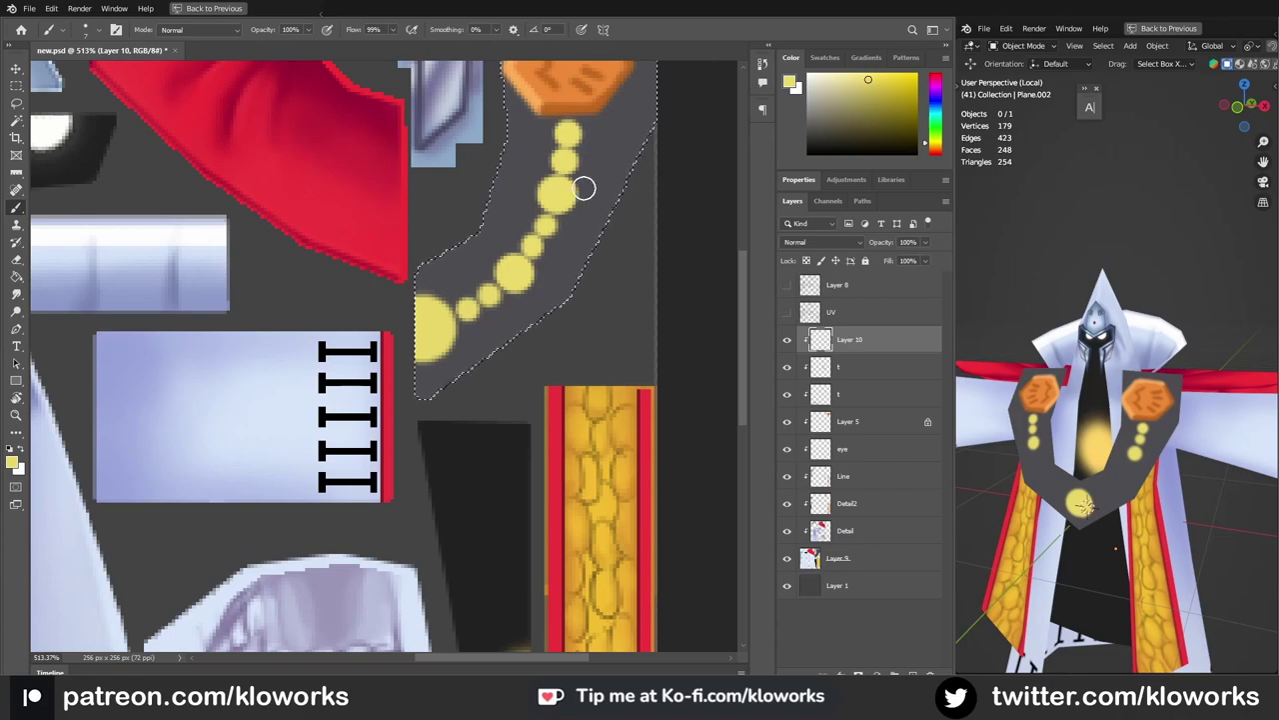
pyautogui.scroll(2, 473, 254)
pyautogui.hotkey('ctrl', 'shift', 'alt', 'n')
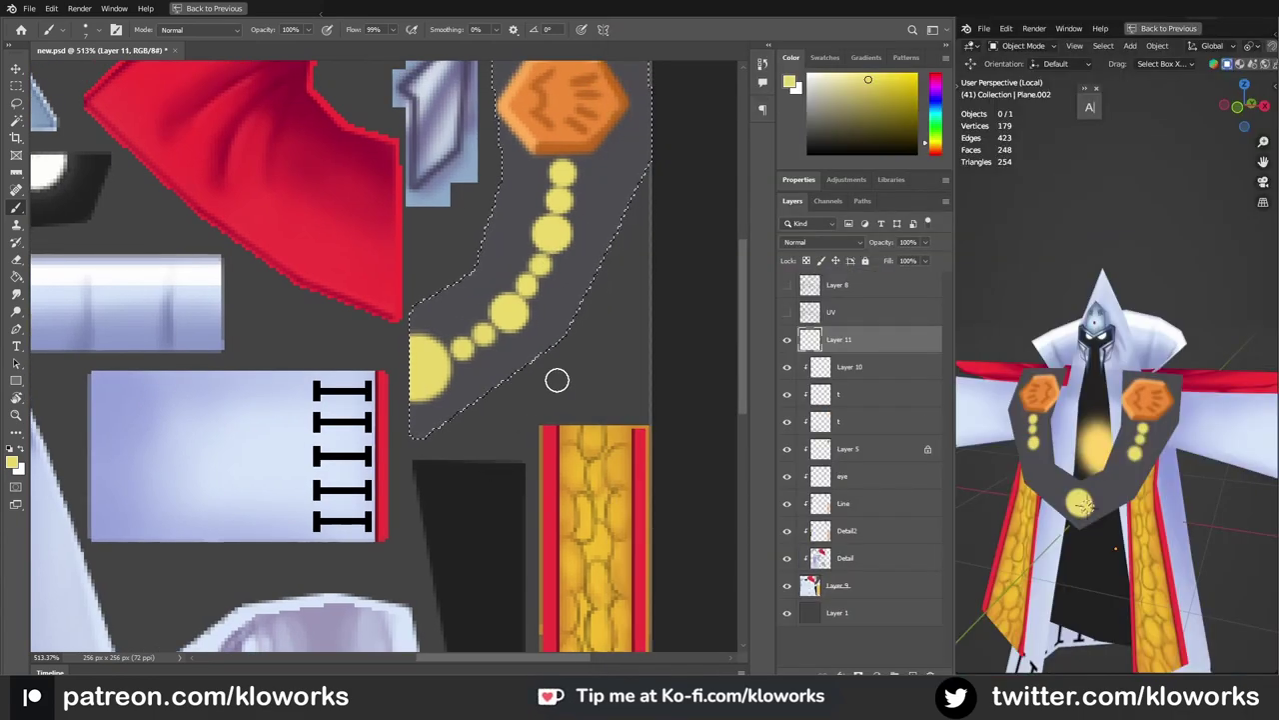
pyautogui.press('x')
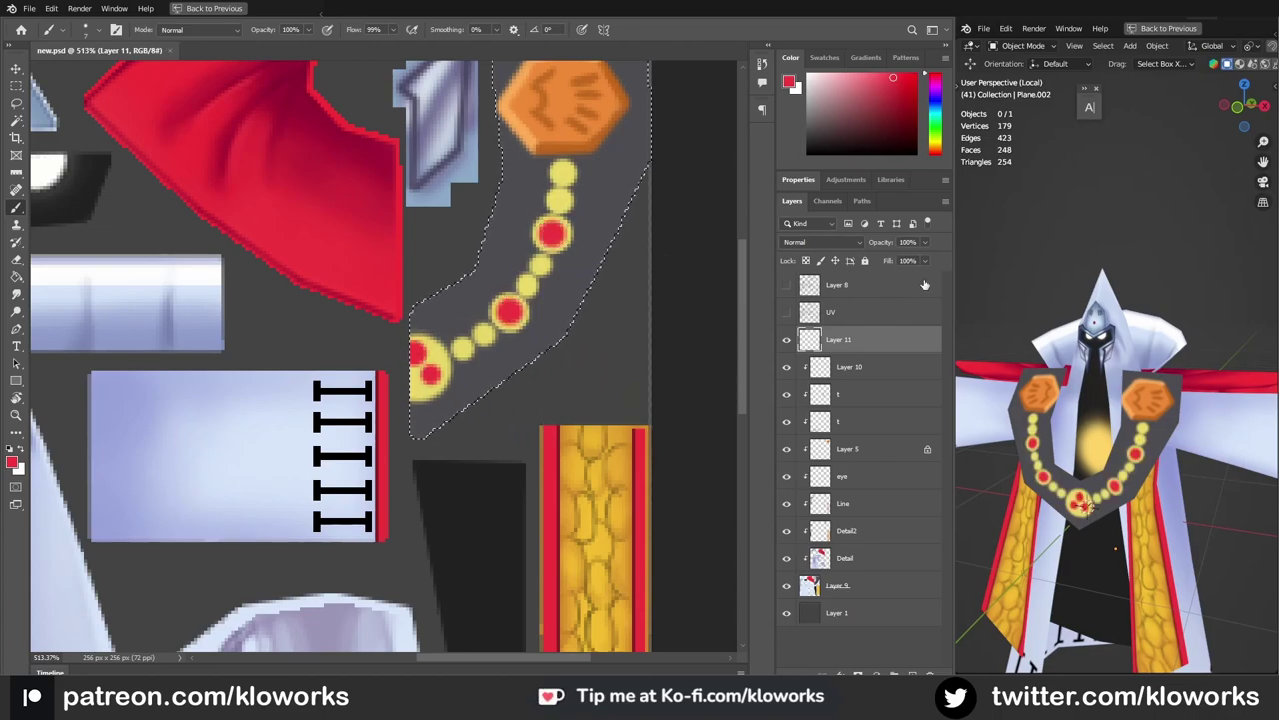
pyautogui.click(850, 367)
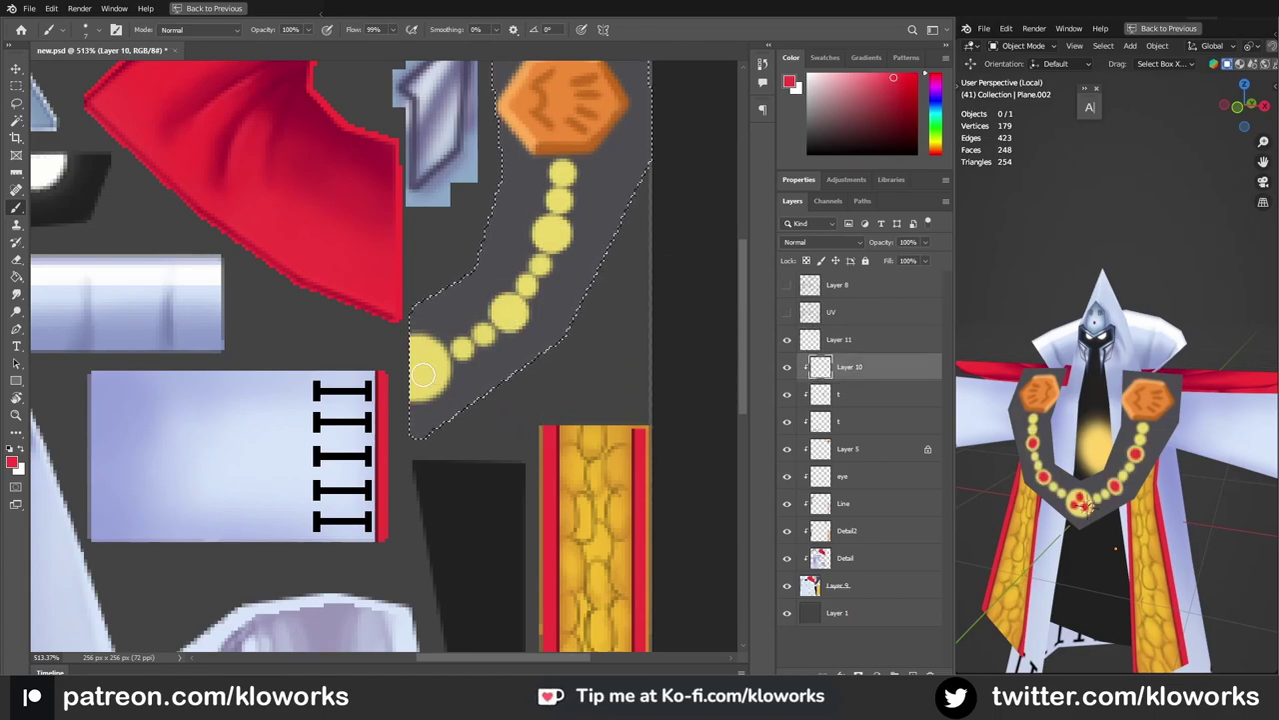
pyautogui.press('Delete')
# Step: Test-paint yellow beads on the collar strip against a front view, undoing each one
pyautogui.press('x')
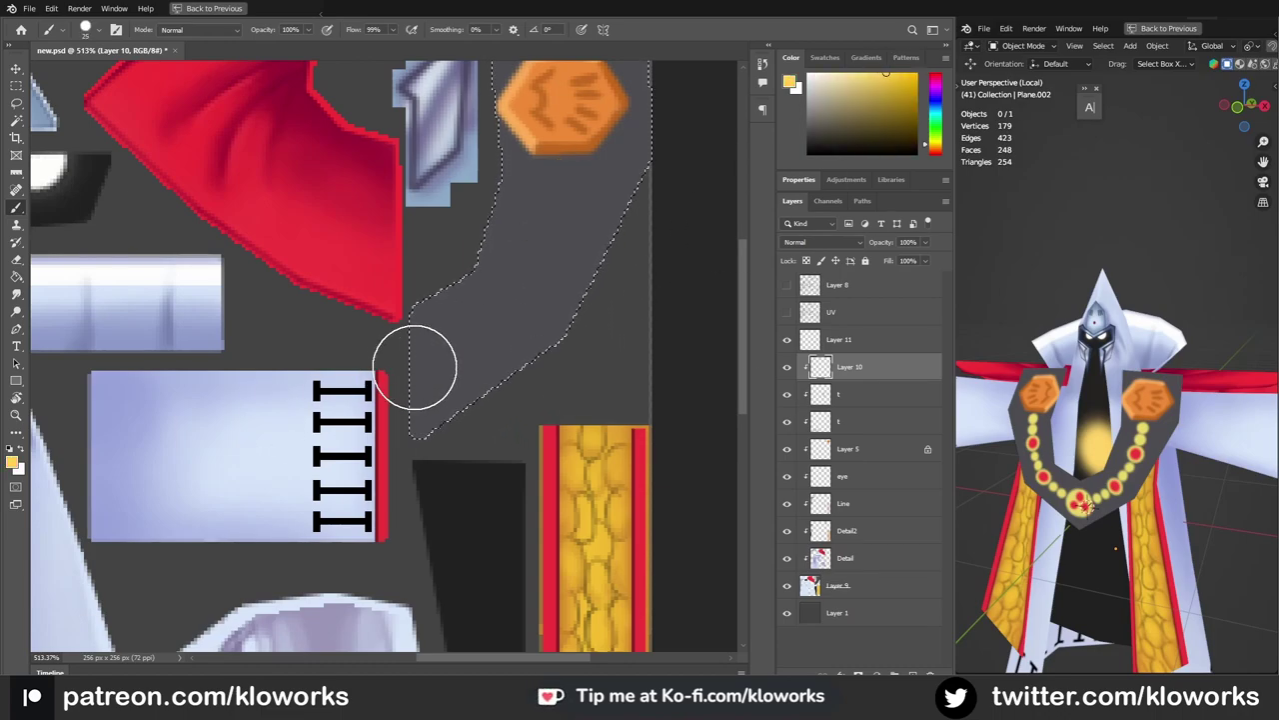
pyautogui.click(430, 366)
pyautogui.hotkey('ctrl', 'd')
pyautogui.click(1206, 500)
pyautogui.scroll(2, 1207, 500)
pyautogui.press('KP_1')
pyautogui.hotkey('ctrl', 'shift', 'd')
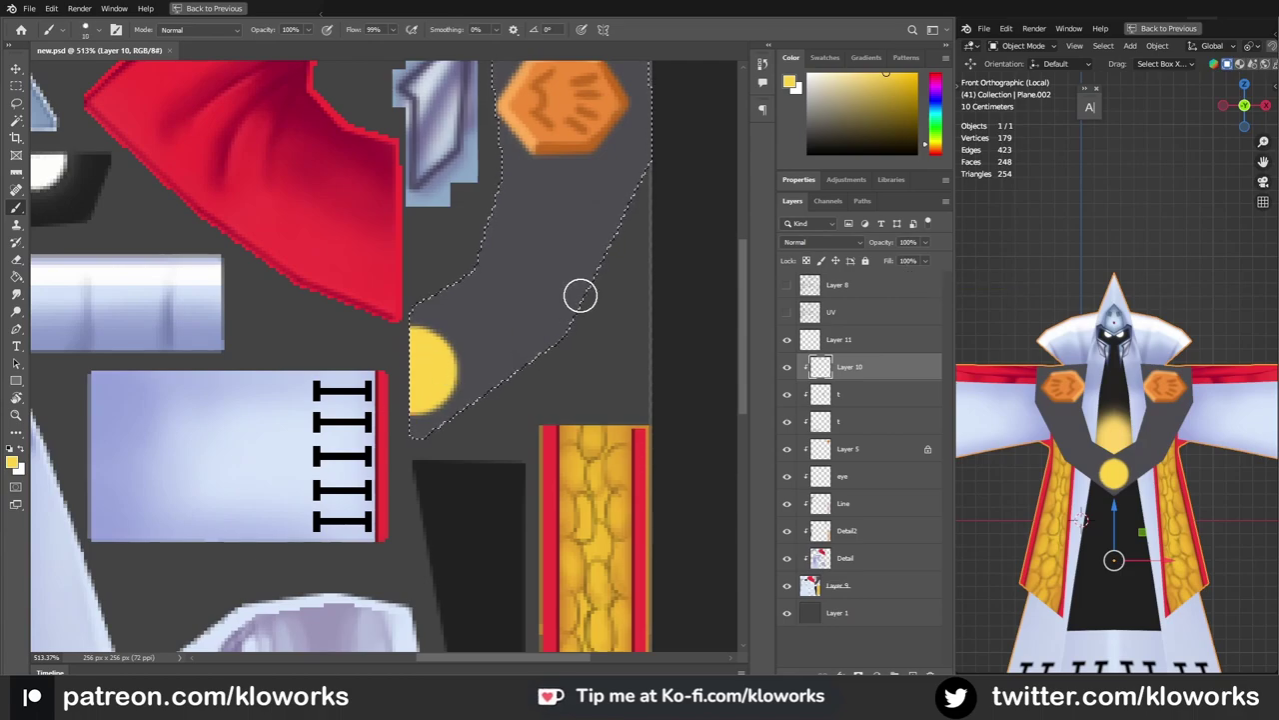
pyautogui.click(525, 280)
pyautogui.hotkey('ctrl', 'z')
pyautogui.scroll(2, 560, 340)
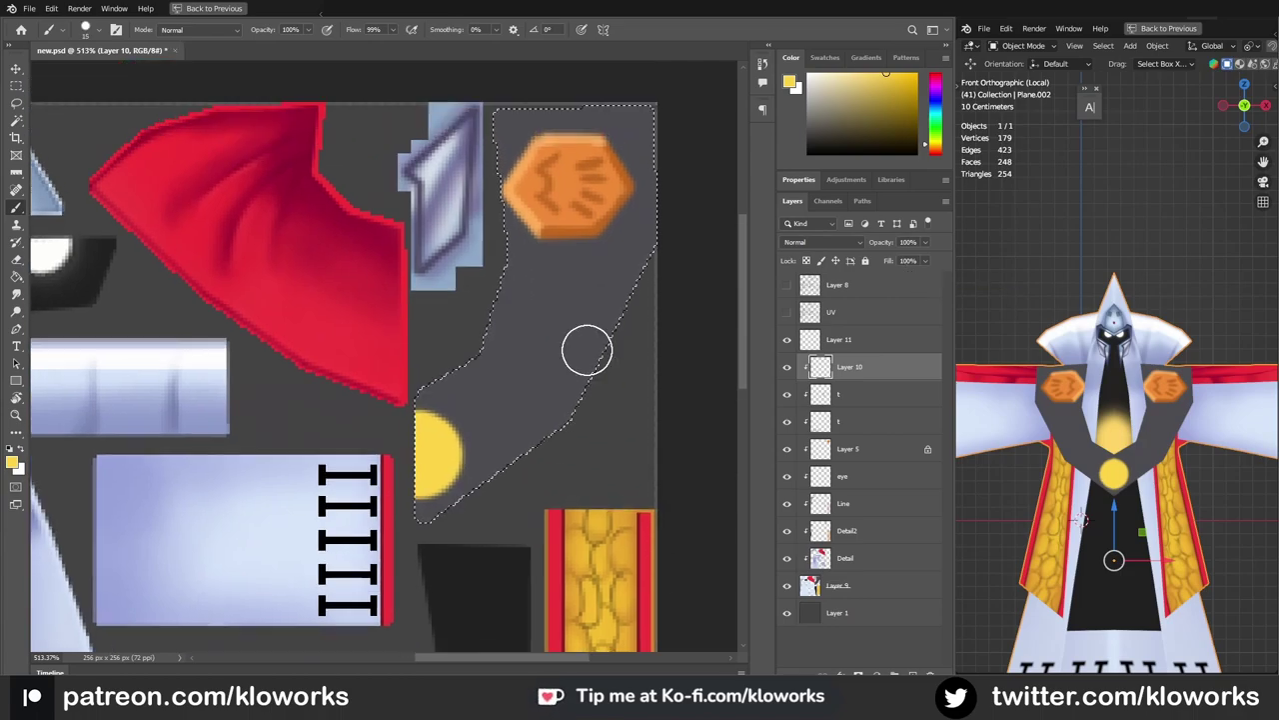
pyautogui.click(583, 247)
pyautogui.hotkey('ctrl', 'z')
# Step: Move the orange hexagon on Layer 5 up and shrink it slightly
pyautogui.press('m')
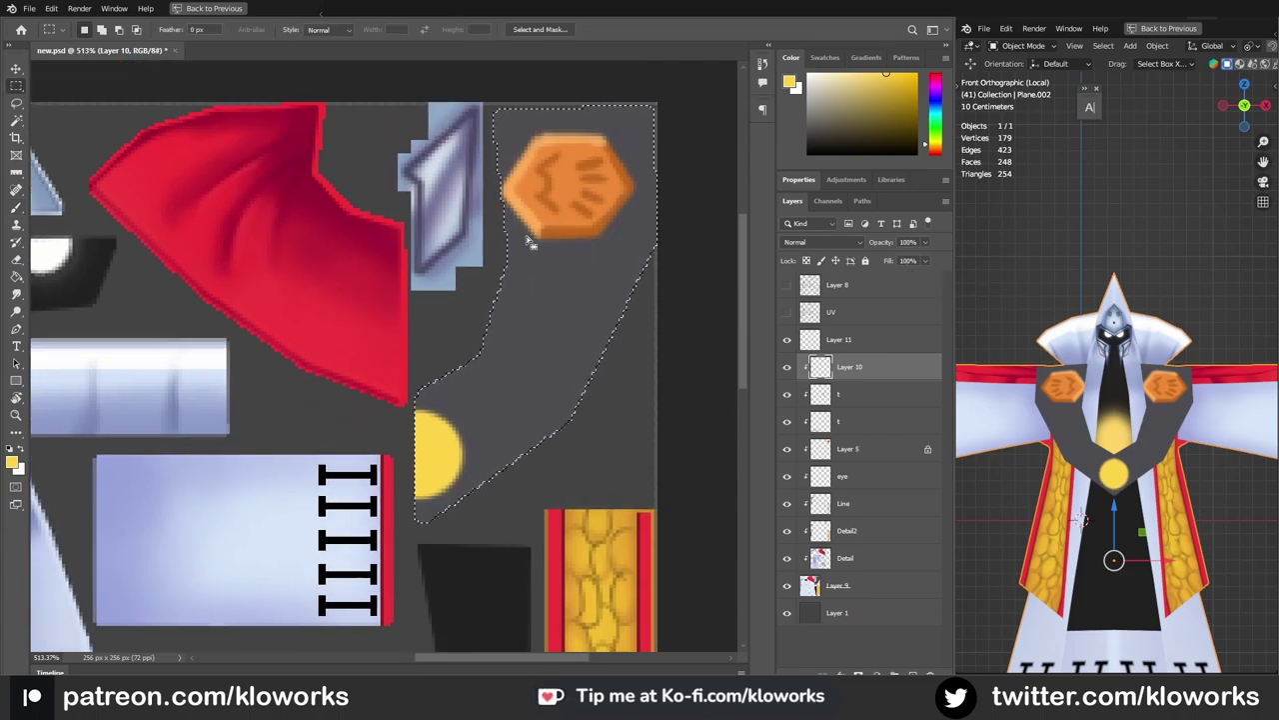
pyautogui.moveTo(1082, 520); pyautogui.dragTo(1010, 480, button='middle')
pyautogui.keyDown('ctrl'); pyautogui.click(583, 203); pyautogui.keyUp('ctrl')
pyautogui.hotkey('ctrl', 't')
pyautogui.moveTo(582, 203); pyautogui.dragTo(599, 175)
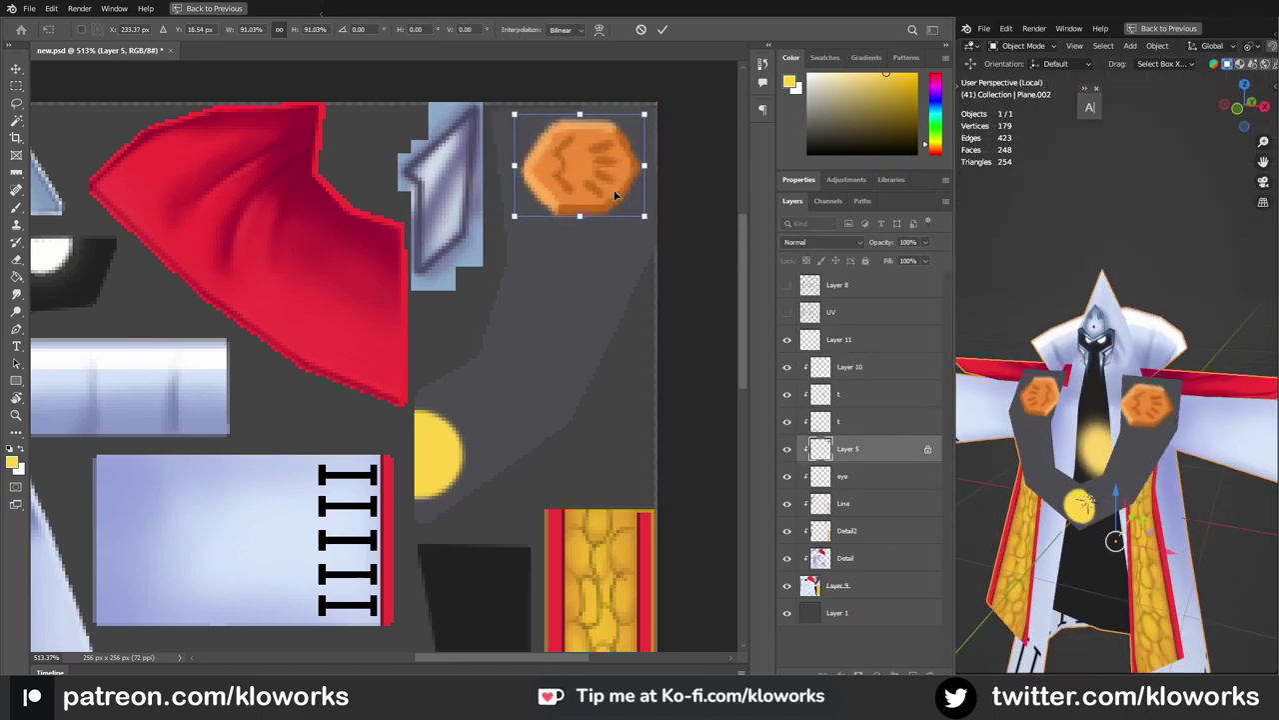
pyautogui.press('Return')
# Step: Prepare to paint red on Layer 10 with the brush, checking against the UV wireframe
pyautogui.click(787, 285)
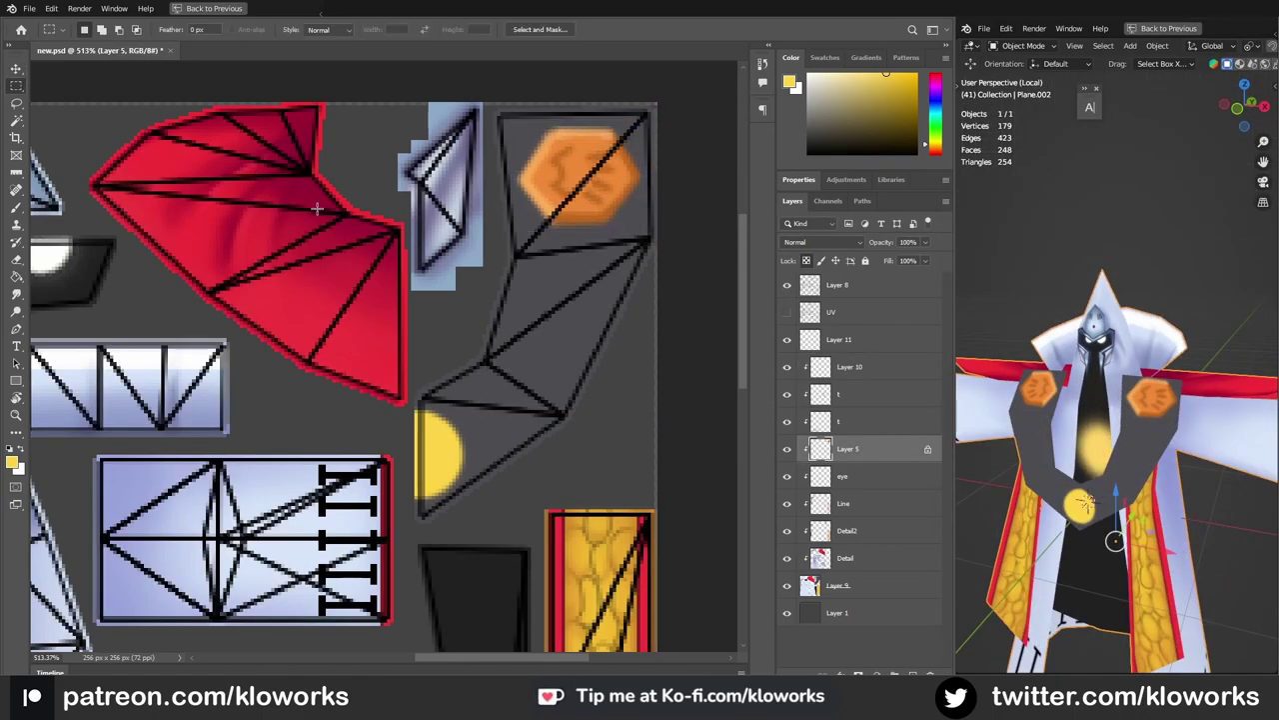
pyautogui.press('b')
pyautogui.click(788, 369)
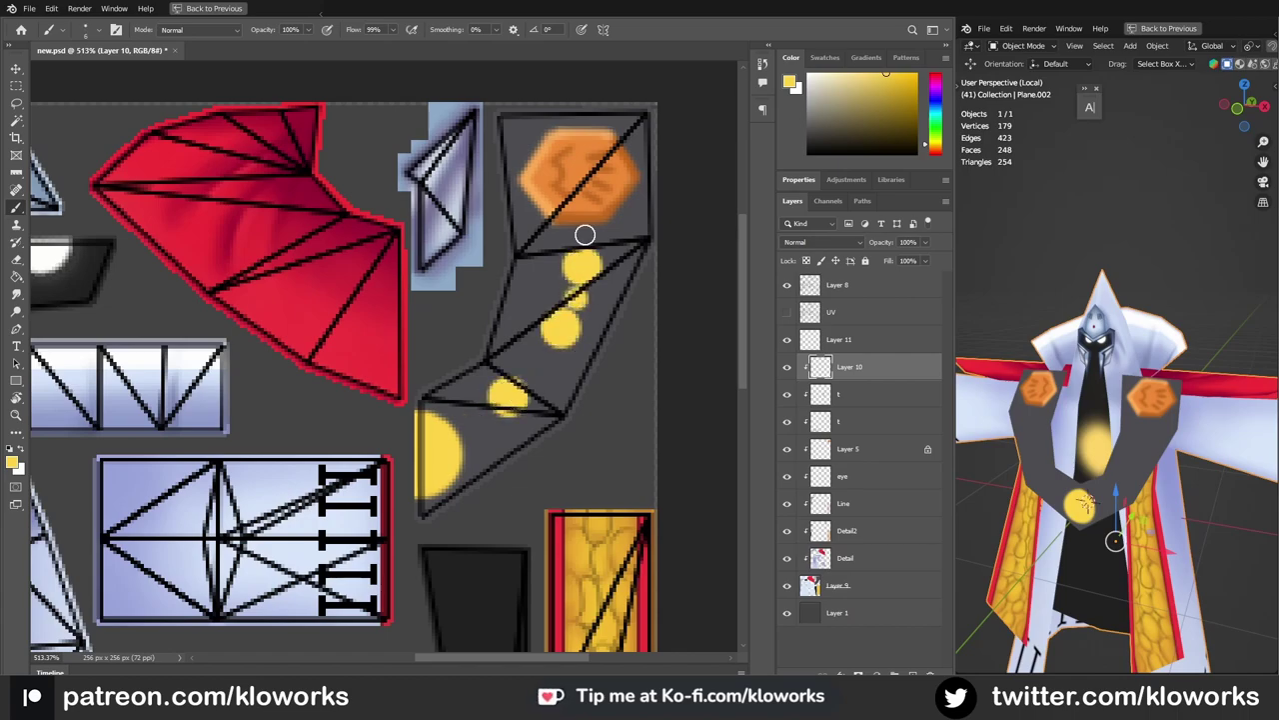
pyautogui.keyDown('alt'); pyautogui.click(403, 398); pyautogui.keyUp('alt')
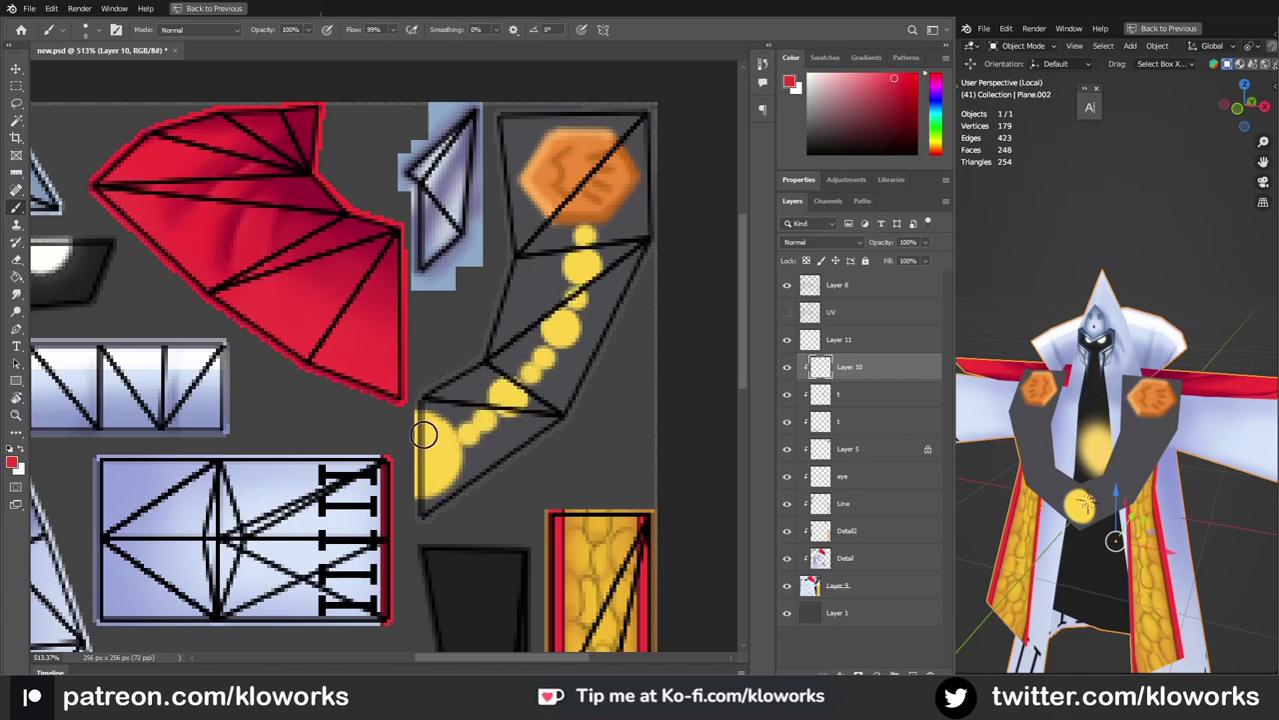
pyautogui.click(787, 286)
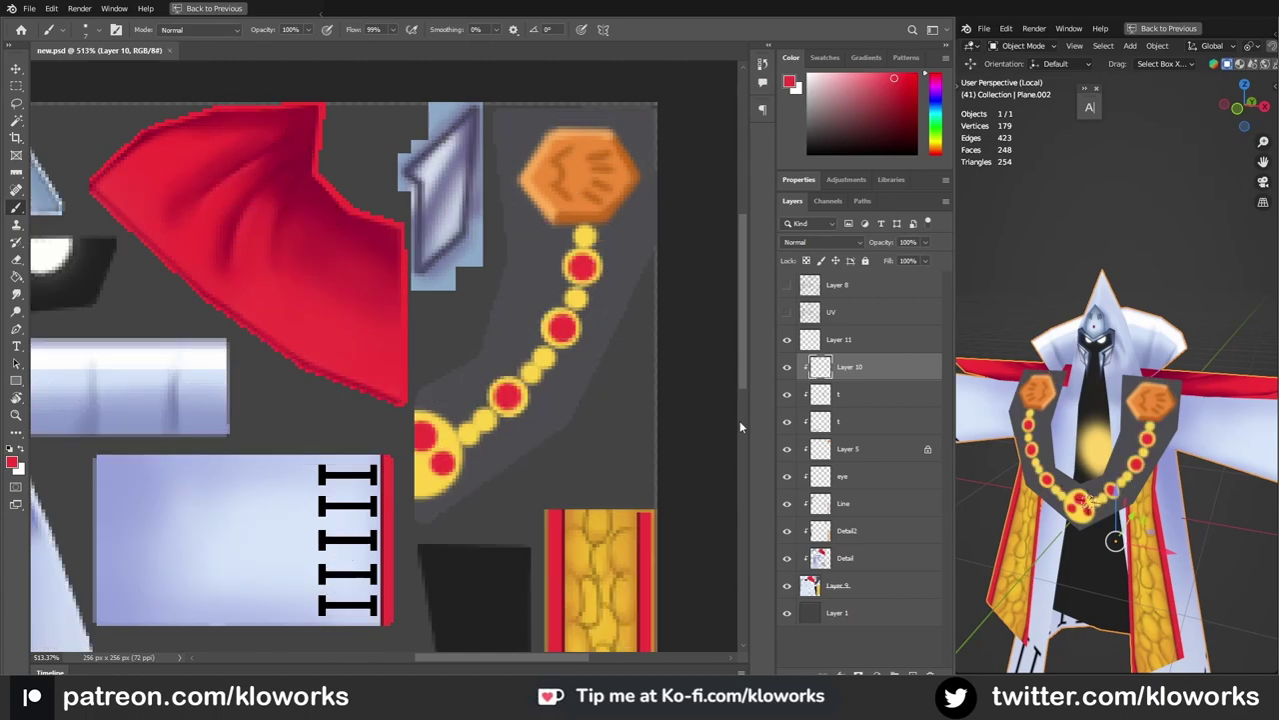
pyautogui.click(913, 674)
pyautogui.hotkey('ctrl', 'z')
# Step: Paint yellow beads and red gems down the collar strip, eyedropping colours from the texture
pyautogui.keyDown('alt'); pyautogui.click(578, 300); pyautogui.keyUp('alt')
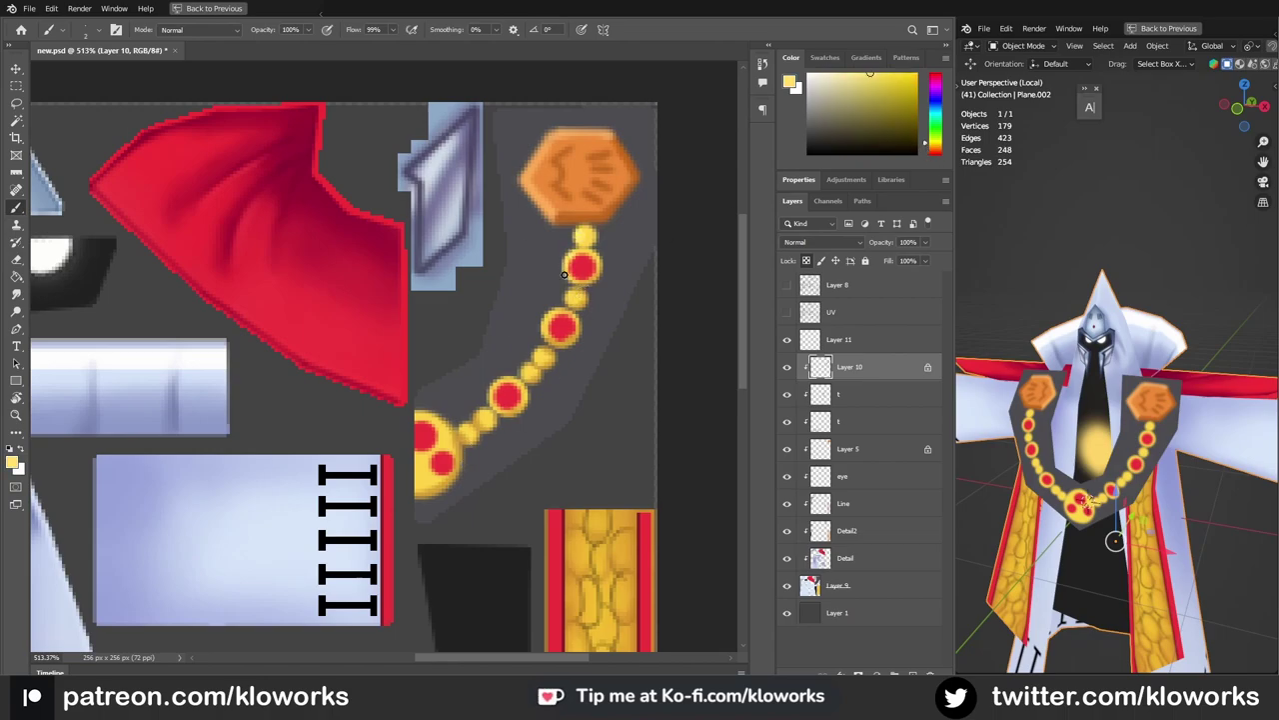
pyautogui.keyDown('alt'); pyautogui.click(500, 395); pyautogui.keyUp('alt')
pyautogui.keyDown('alt'); pyautogui.click(577, 262); pyautogui.keyUp('alt')
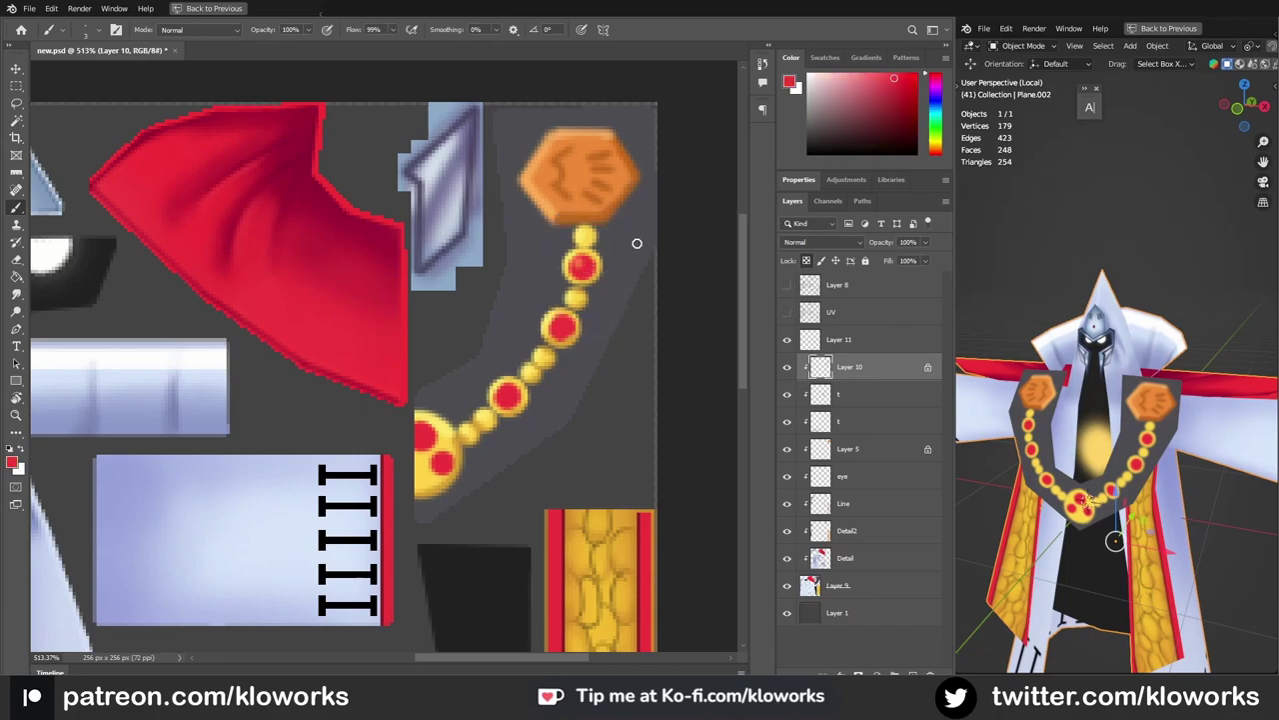
pyautogui.click(930, 155)
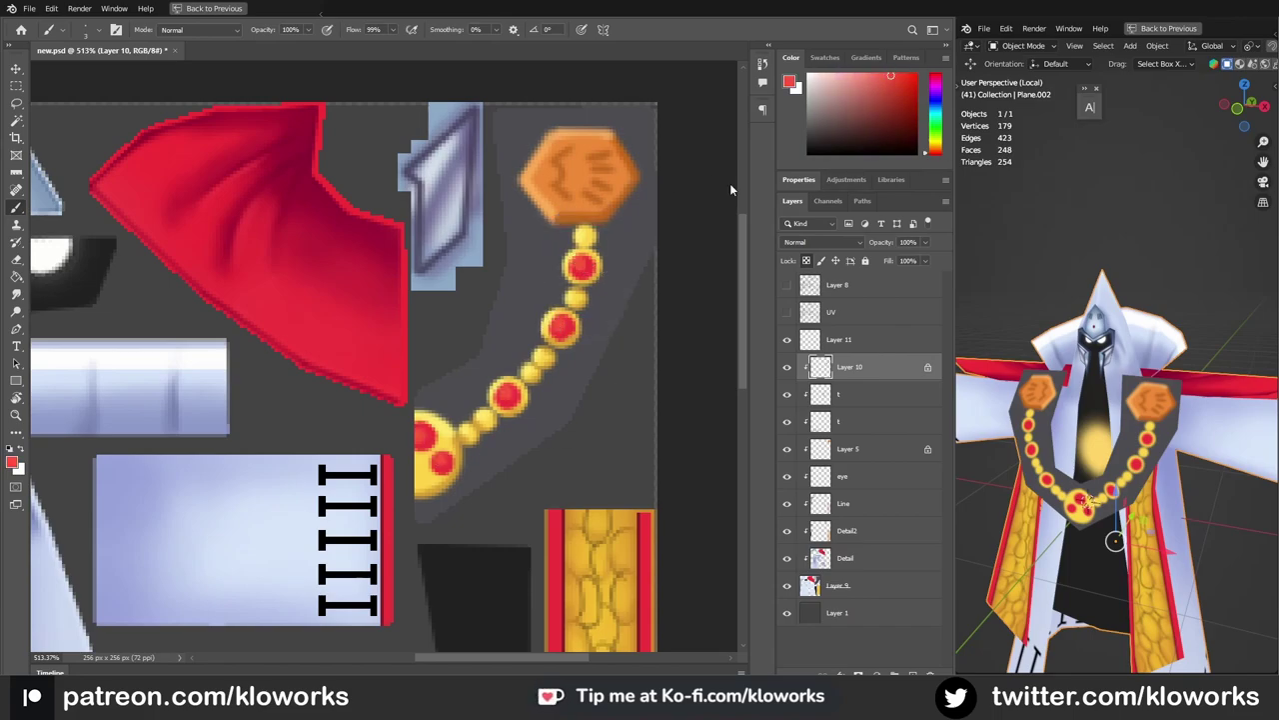
pyautogui.keyDown('alt'); pyautogui.click(335, 224); pyautogui.keyUp('alt')
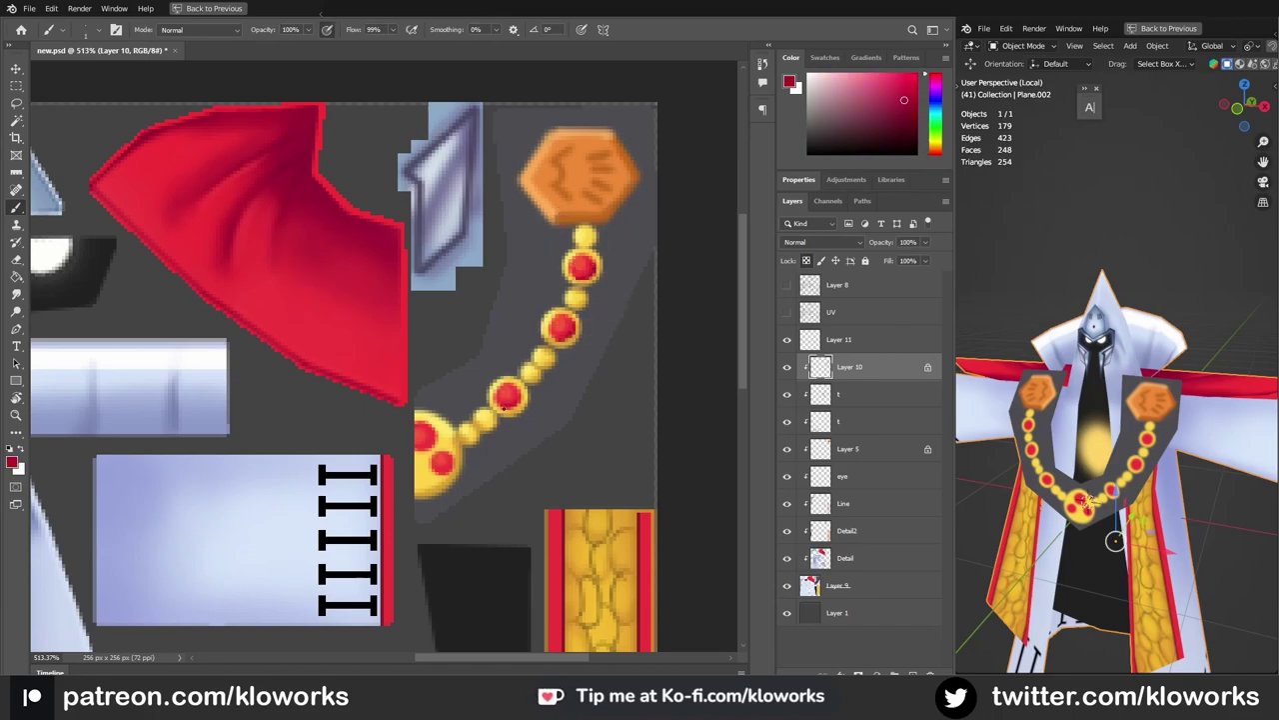
pyautogui.keyDown('alt'); pyautogui.scroll(-3, 496, 444); pyautogui.keyUp('alt')
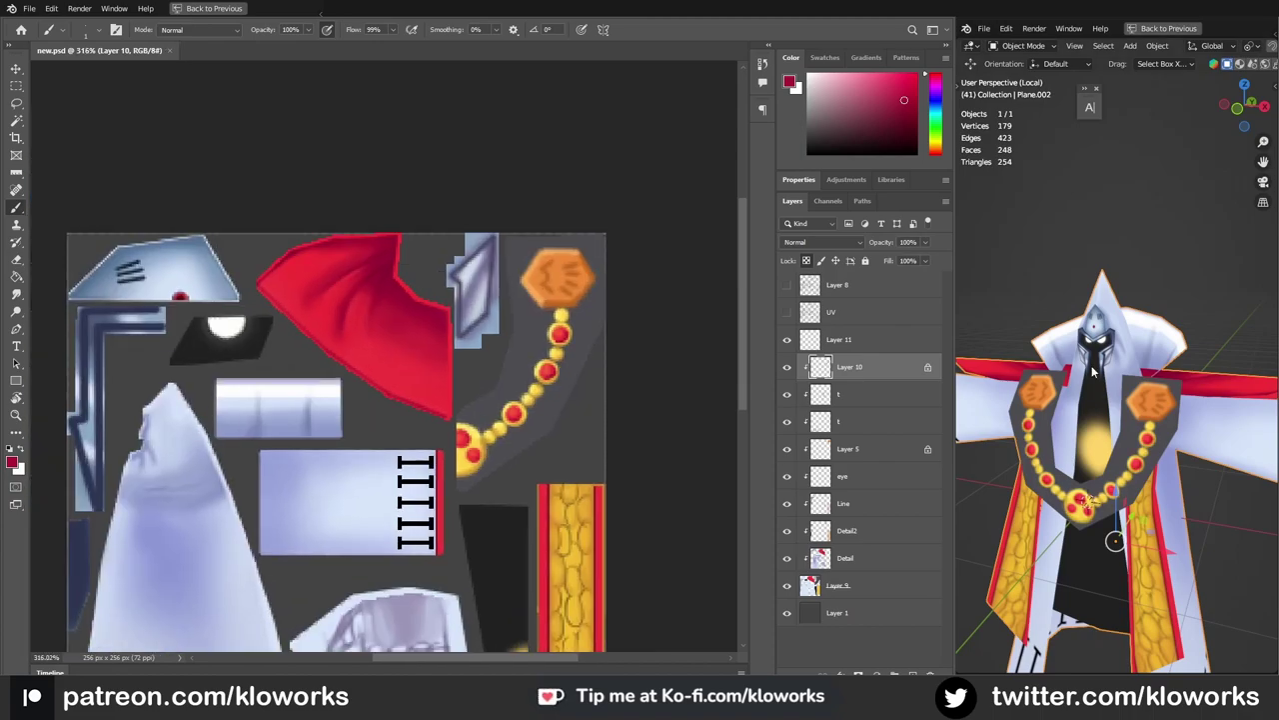
# Step: In Blender, orbit around the character and reselect the robe object Plane.002
pyautogui.hotkey('alt', 'a')
pyautogui.moveTo(1093, 370); pyautogui.dragTo(1183, 413, button='middle')
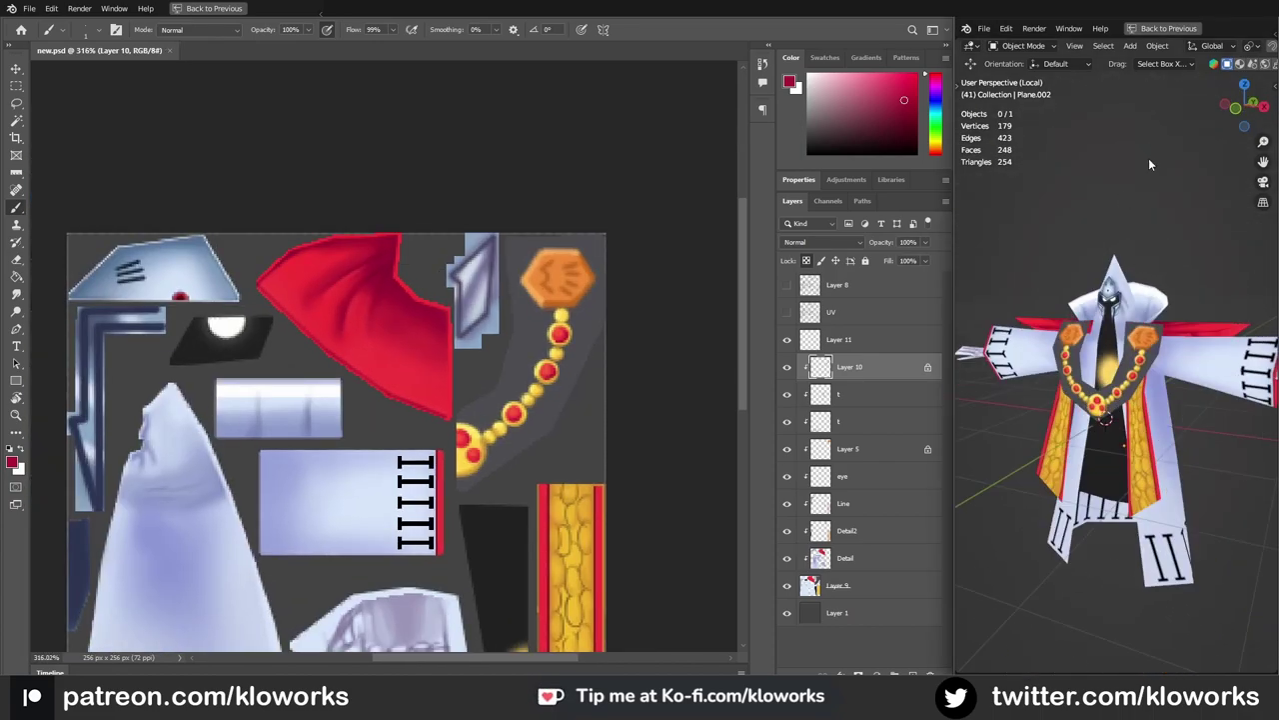
pyautogui.click(1252, 20)
pyautogui.press('a')
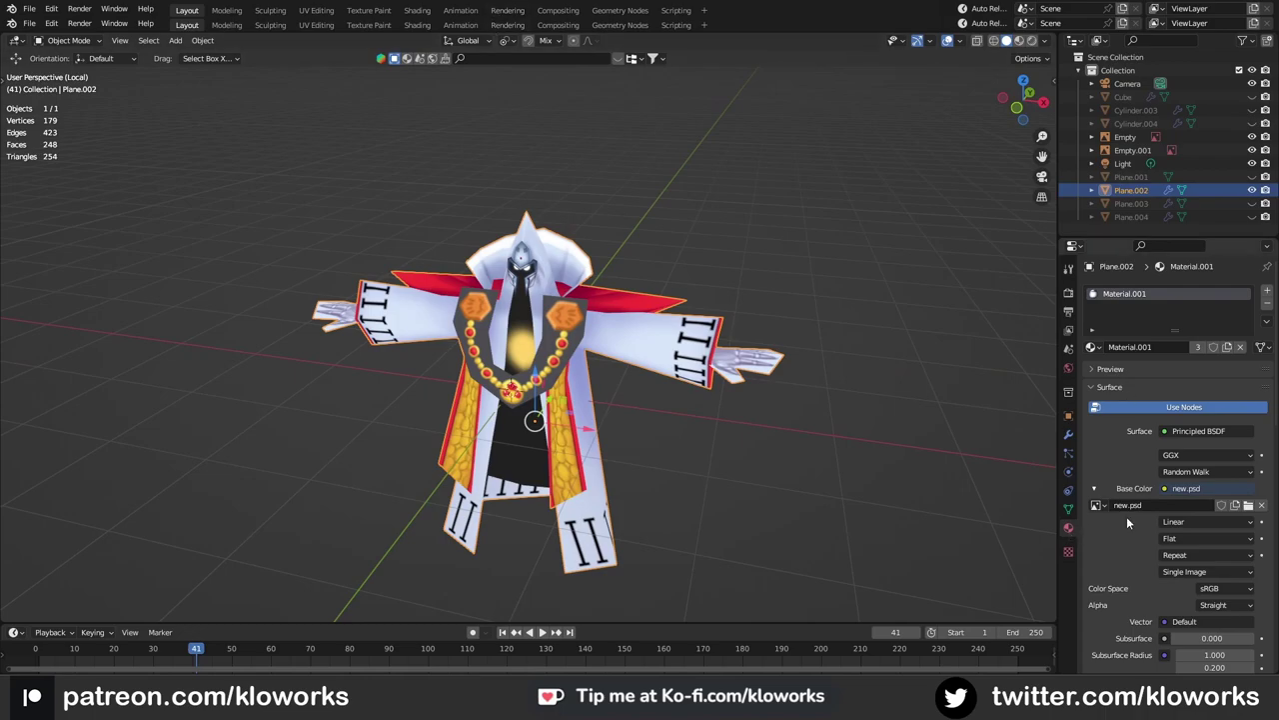
# Step: Magic-wand and delete the gray area around the chain on Layer 9, keeping the hexagon pendant
pyautogui.hotkey('alt', 'Tab')
pyautogui.click(837, 586)
pyautogui.keyDown('ctrl'); pyautogui.click(809, 586); pyautogui.keyUp('ctrl')
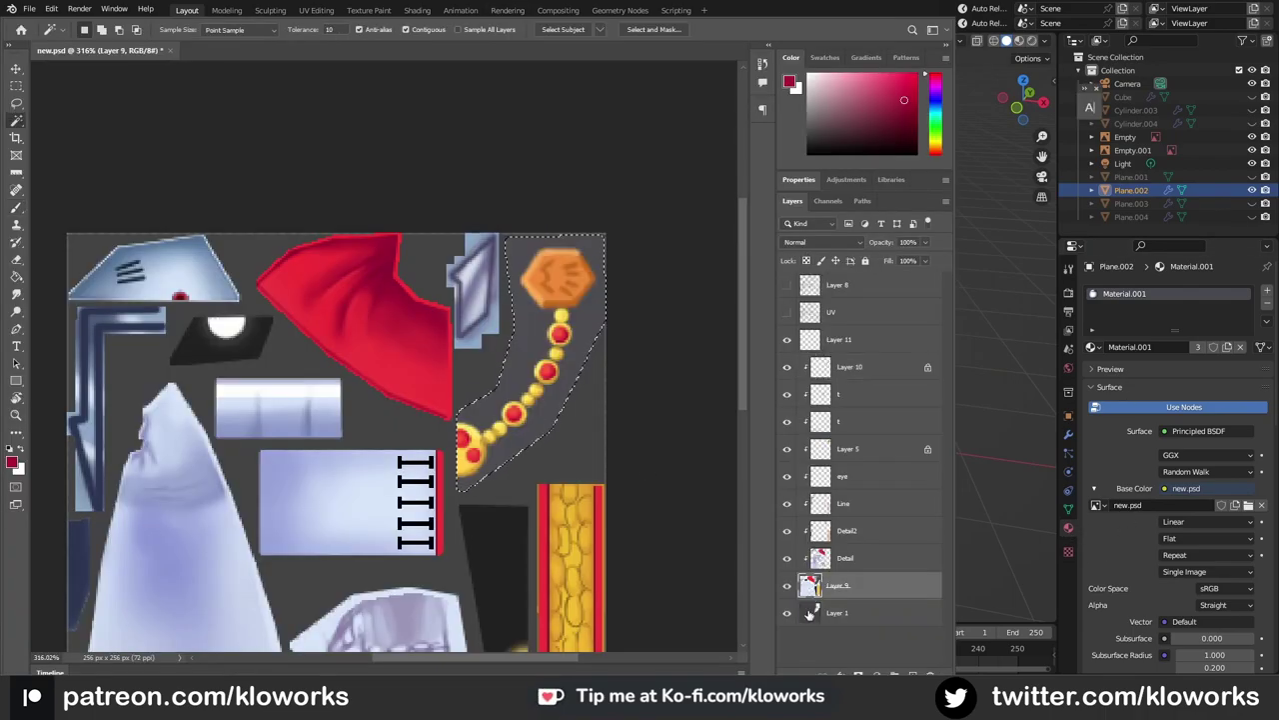
pyautogui.click(823, 374)
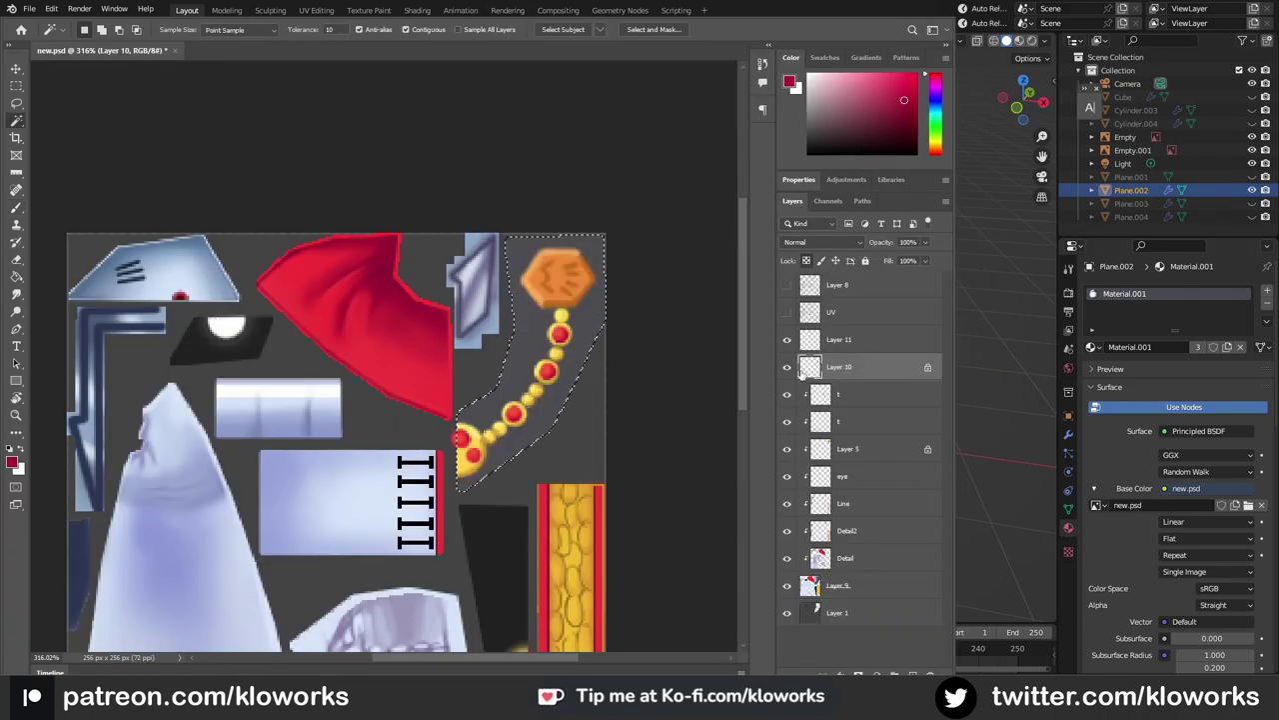
pyautogui.keyDown('ctrl'); pyautogui.click(603, 384); pyautogui.keyUp('ctrl')
pyautogui.press('Delete')
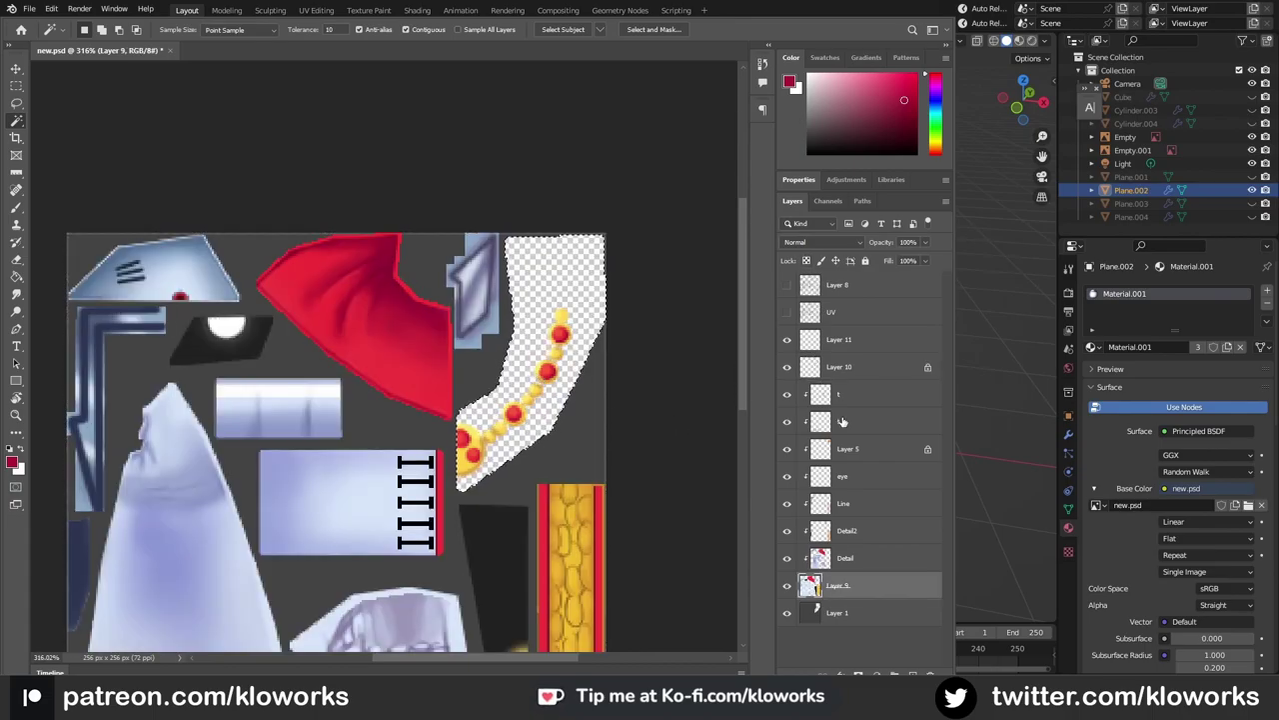
pyautogui.hotkey('ctrl', 'z')
pyautogui.hotkey('alt', 'Tab')
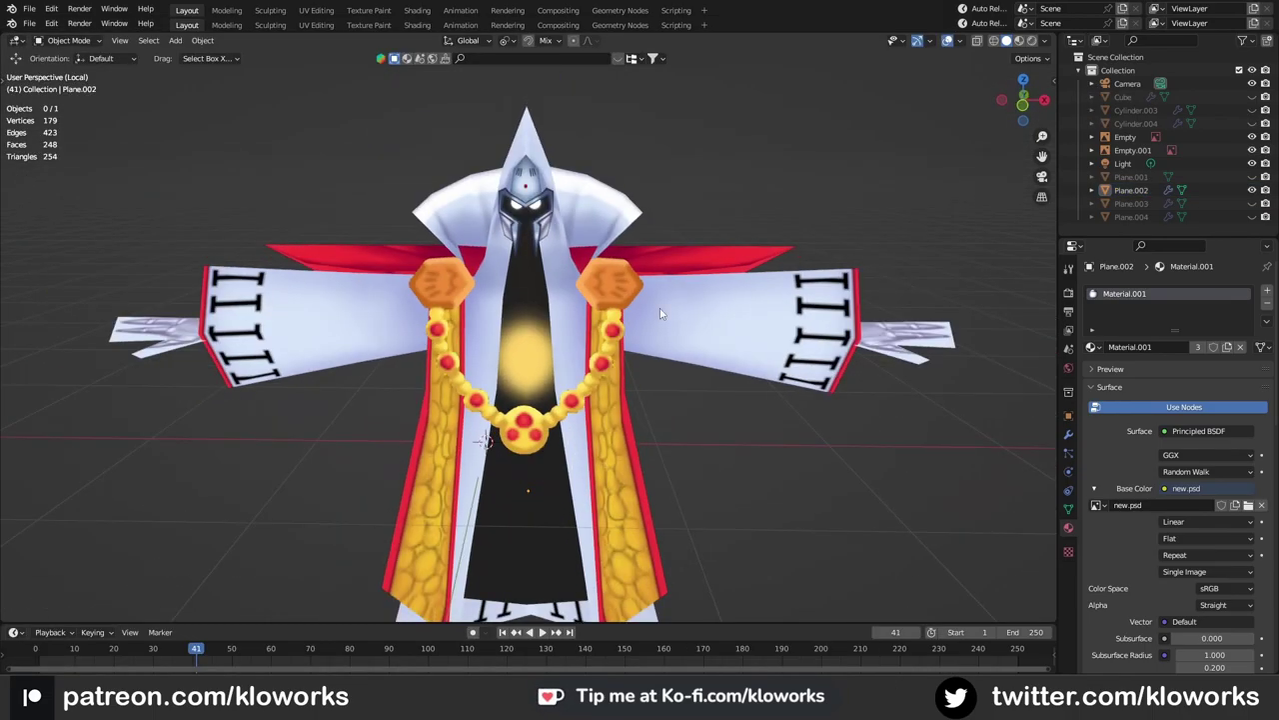
# Step: Change the robe material's Blend Mode from Opaque to Alpha Clip
pyautogui.scroll(-3, 660, 313)
pyautogui.click(660, 313)
pyautogui.scroll(-10, 1157, 582)
pyautogui.scroll(-5, 1126, 476)
pyautogui.click(1214, 505)
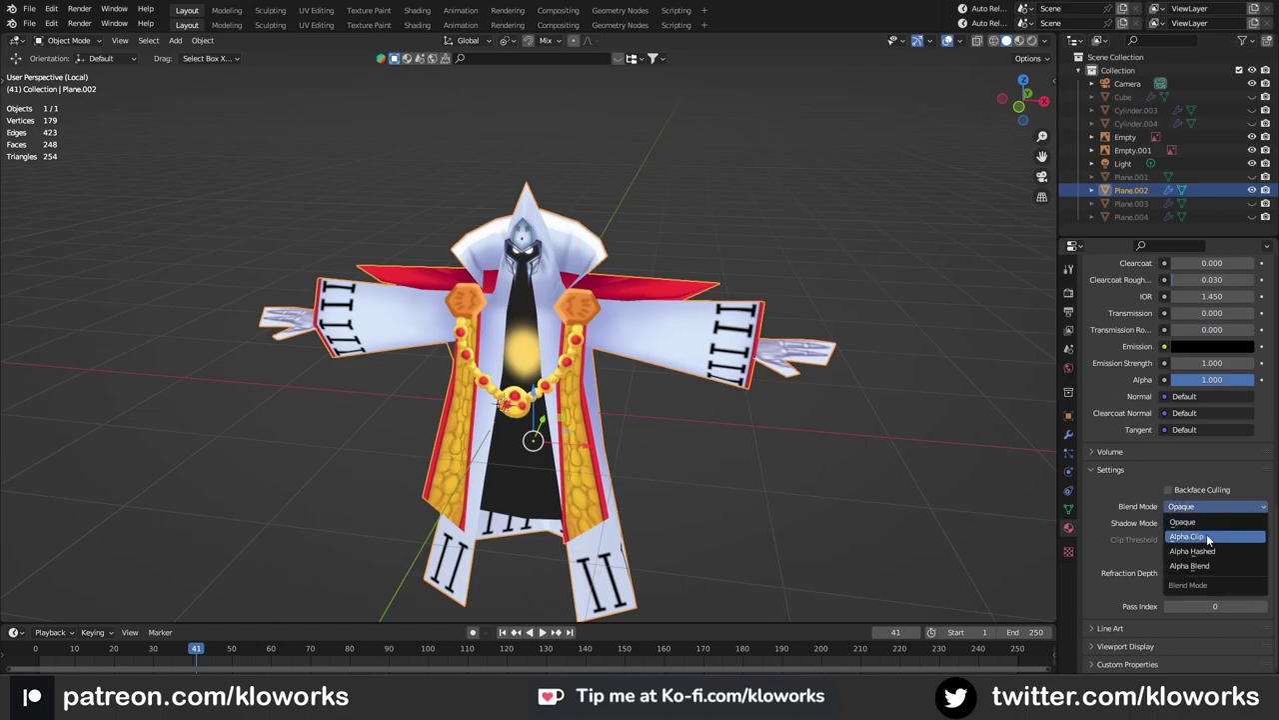
pyautogui.click(1207, 537)
pyautogui.click(1196, 503)
pyautogui.scroll(2, 589, 330)
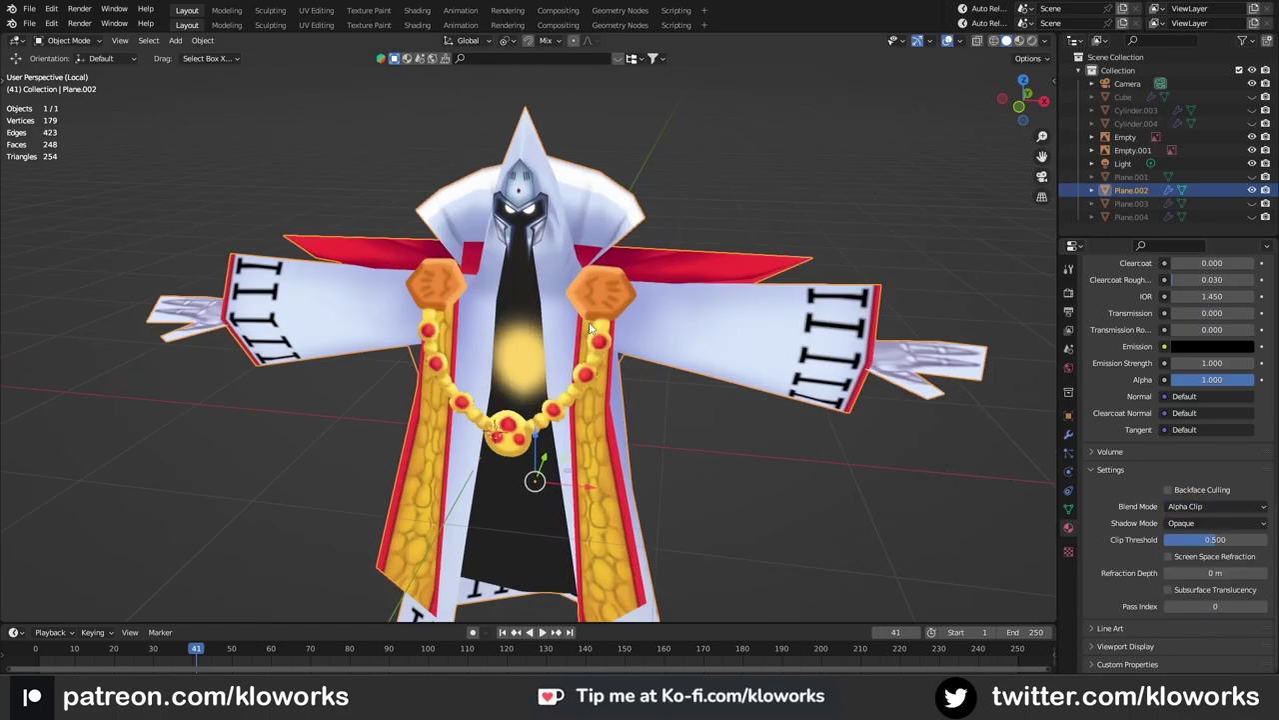
pyautogui.scroll(-2, 620, 360)
# Step: Orbit around the character to inspect the alpha-clipped chain and robe
pyautogui.press('Tab')
pyautogui.scroll(3, 654, 437)
pyautogui.moveTo(654, 437)
pyautogui.mouseDown(button='middle')
pyautogui.moveTo(551, 373)
pyautogui.moveTo(550, 291)
pyautogui.moveTo(596, 383)
pyautogui.moveTo(623, 190)
pyautogui.mouseUp(button='middle')
pyautogui.scroll(-4, 551, 372)
pyautogui.press('Tab')
pyautogui.scroll(-2, 596, 383)
pyautogui.scroll(3, 612, 328)
pyautogui.click(566, 418)
pyautogui.scroll(-2, 623, 190)
pyautogui.click(725, 376)
pyautogui.scroll(2, 725, 375)
pyautogui.moveTo(725, 376)
pyautogui.mouseDown(button='middle')
pyautogui.moveTo(757, 397)
pyautogui.moveTo(700, 433)
pyautogui.moveTo(612, 296)
pyautogui.moveTo(639, 299)
pyautogui.mouseUp(button='middle')
pyautogui.scroll(2, 612, 296)
pyautogui.scroll(-2, 612, 295)
pyautogui.scroll(2, 639, 300)
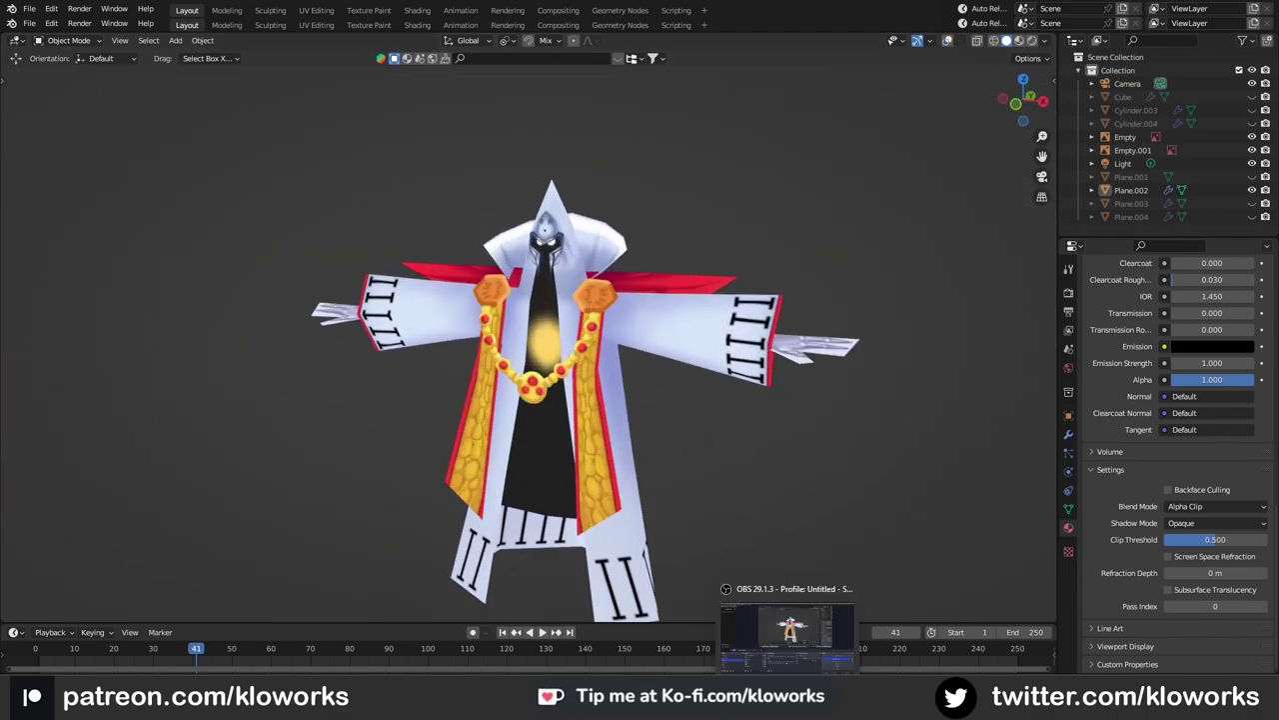
pyautogui.hotkey('alt', 'Tab')
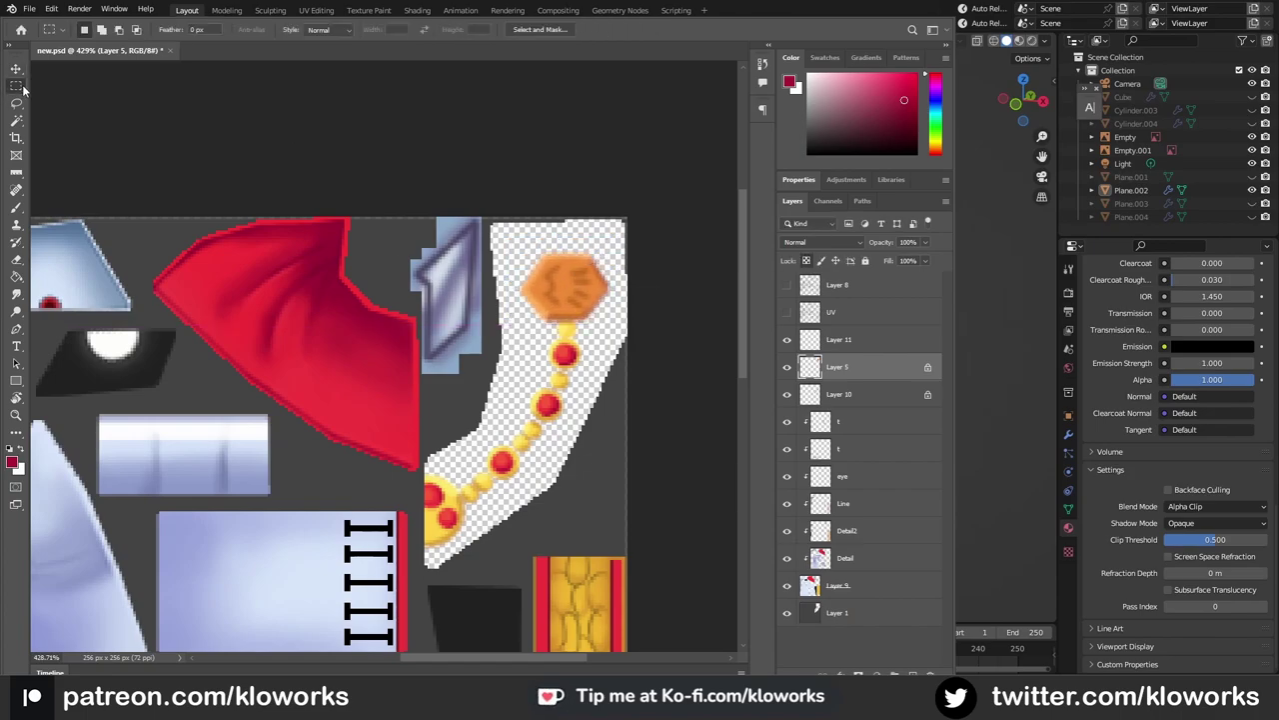
# Step: Select the connected hexagon pendant piece in Edit Mode and shrink it from the front view
pyautogui.hotkey('alt', 'Tab')
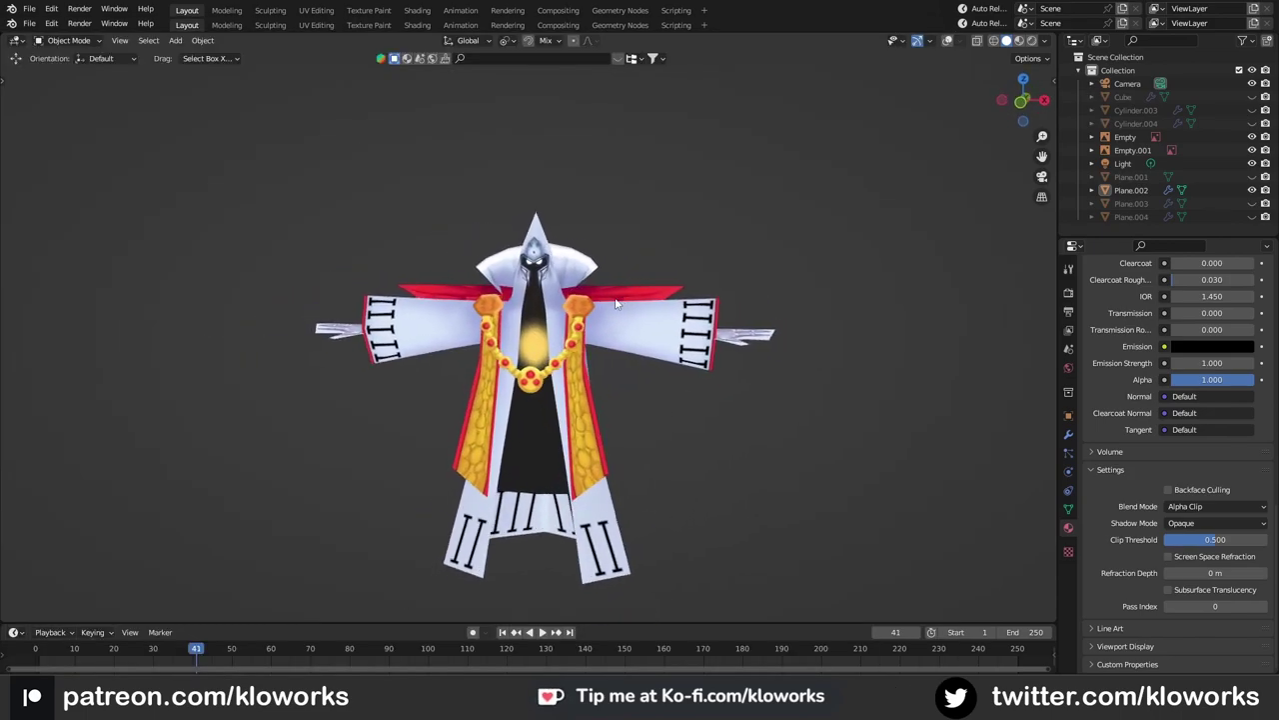
pyautogui.scroll(2, 650, 320)
pyautogui.press('Tab')
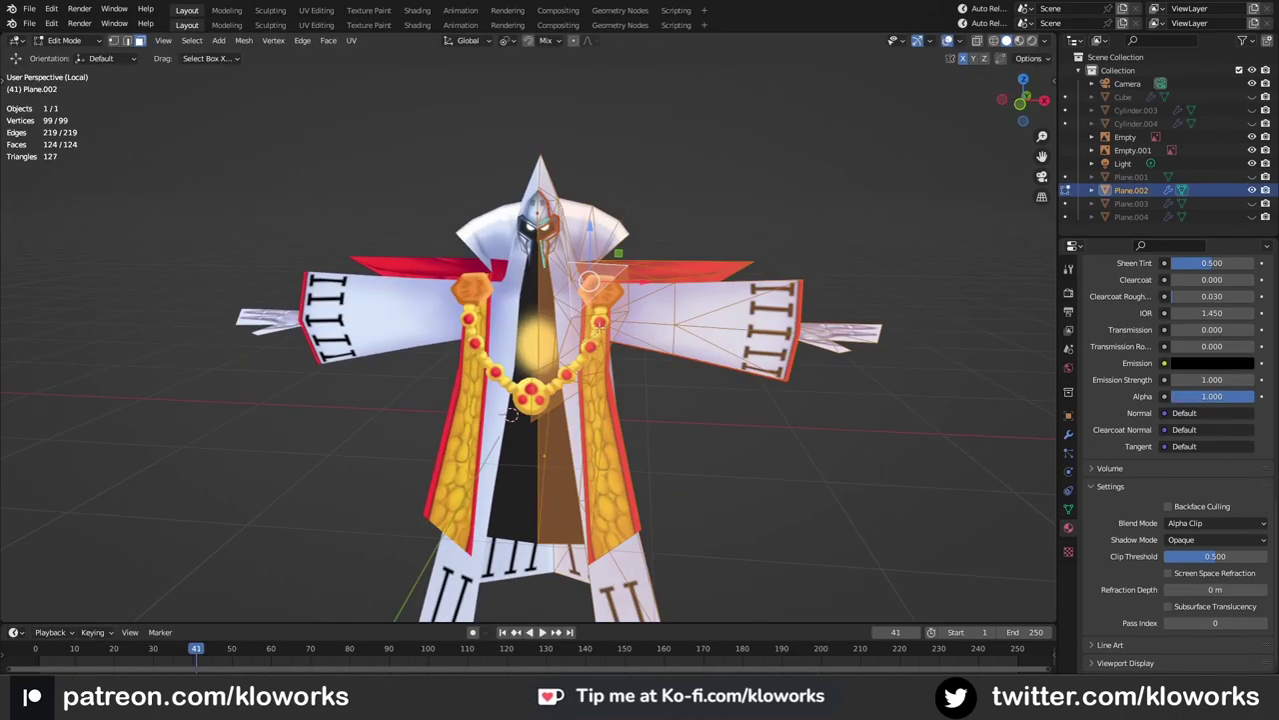
pyautogui.hotkey('ctrl', 'l')
pyautogui.scroll(2, 583, 332)
pyautogui.press('KP_1')
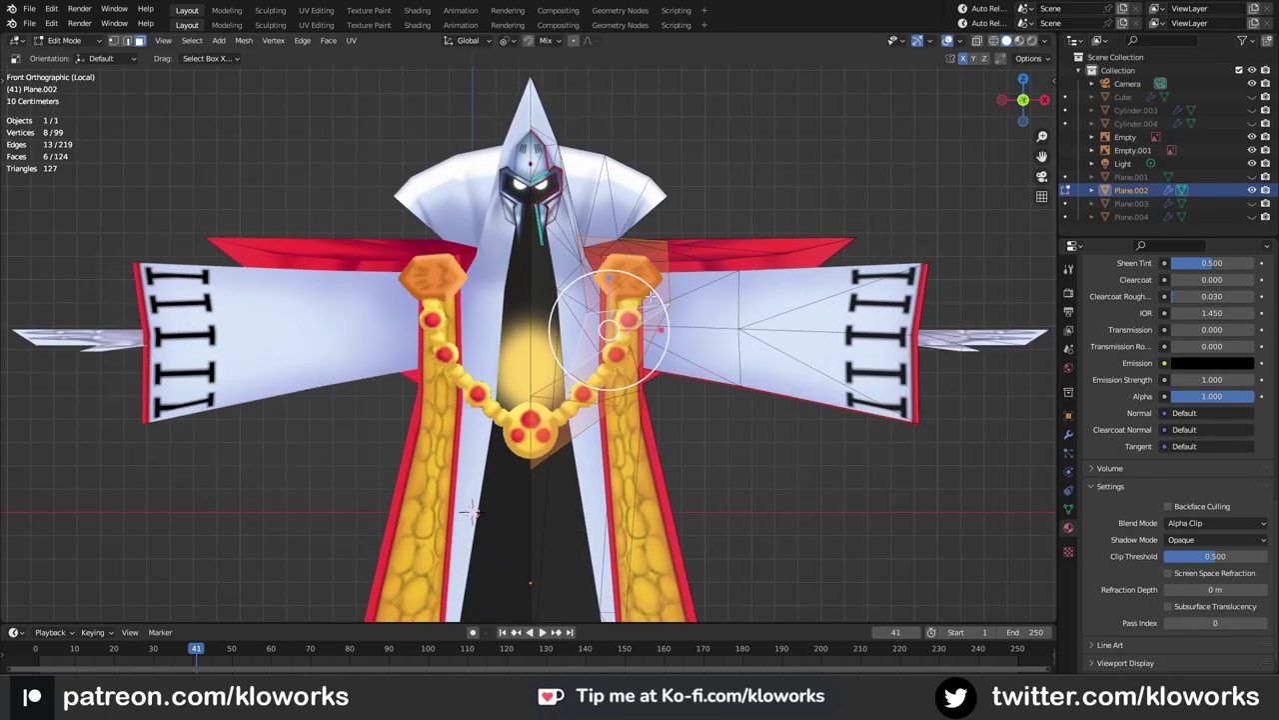
pyautogui.press('g')
pyautogui.click(469, 512)
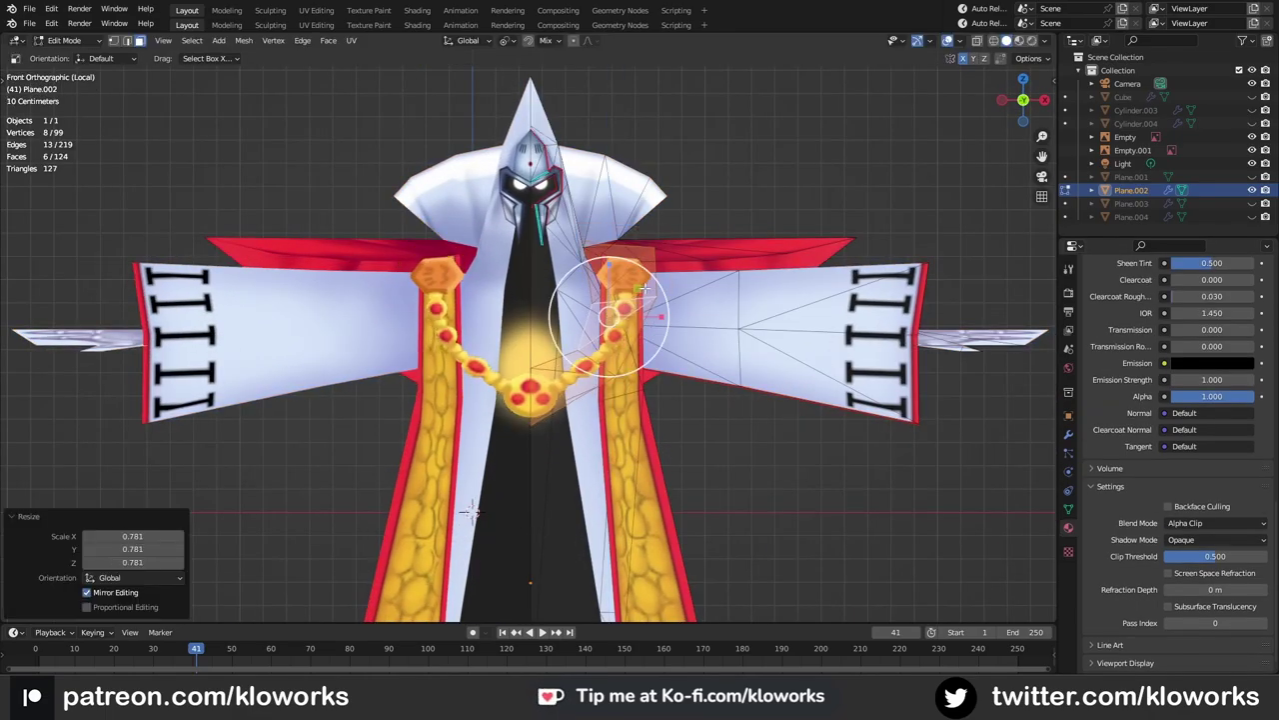
pyautogui.moveTo(613, 286)
pyautogui.mouseDown(button='middle')
pyautogui.moveTo(660, 330)
pyautogui.moveTo(620, 299)
pyautogui.mouseUp(button='middle')
pyautogui.press('Tab')
pyautogui.scroll(-4, 600, 350)
# Step: Add an X-axis Mirror modifier to the robe and scale the chain piece down slightly
pyautogui.click(1068, 433)
pyautogui.press('Tab')
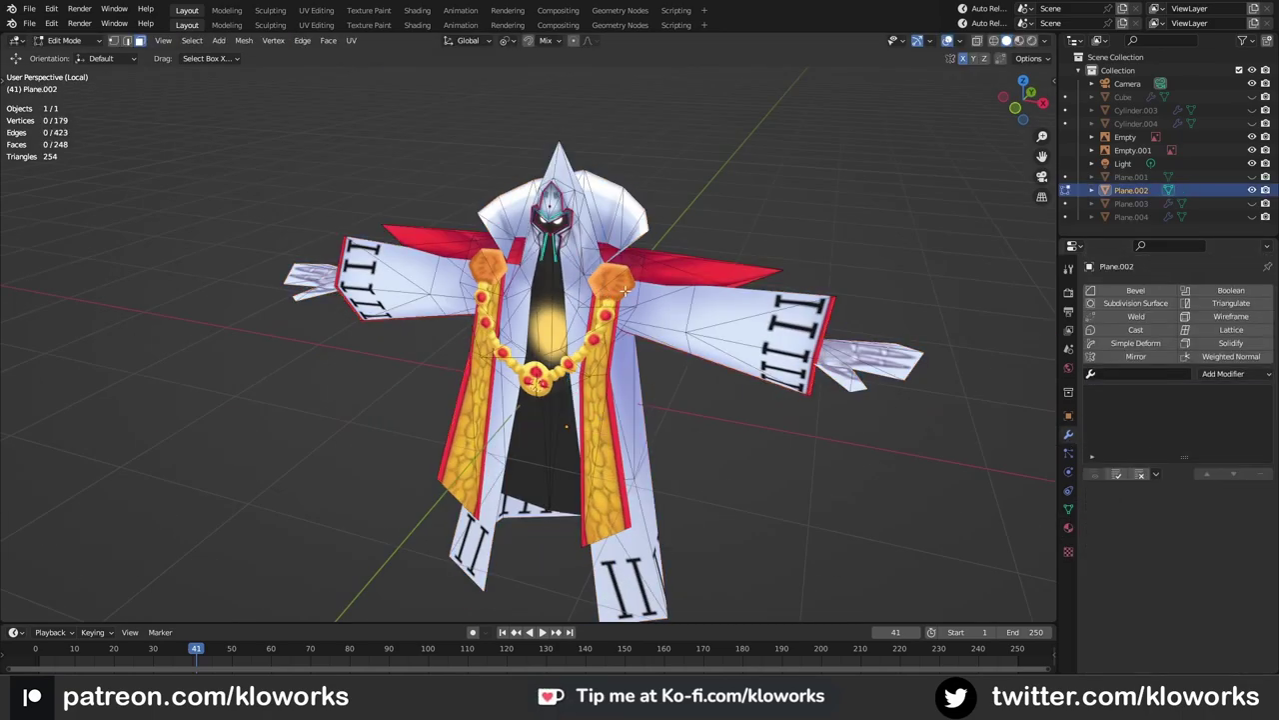
pyautogui.moveTo(540, 380); pyautogui.dragTo(497, 398, button='middle')
pyautogui.hotkey('ctrl', 'l')
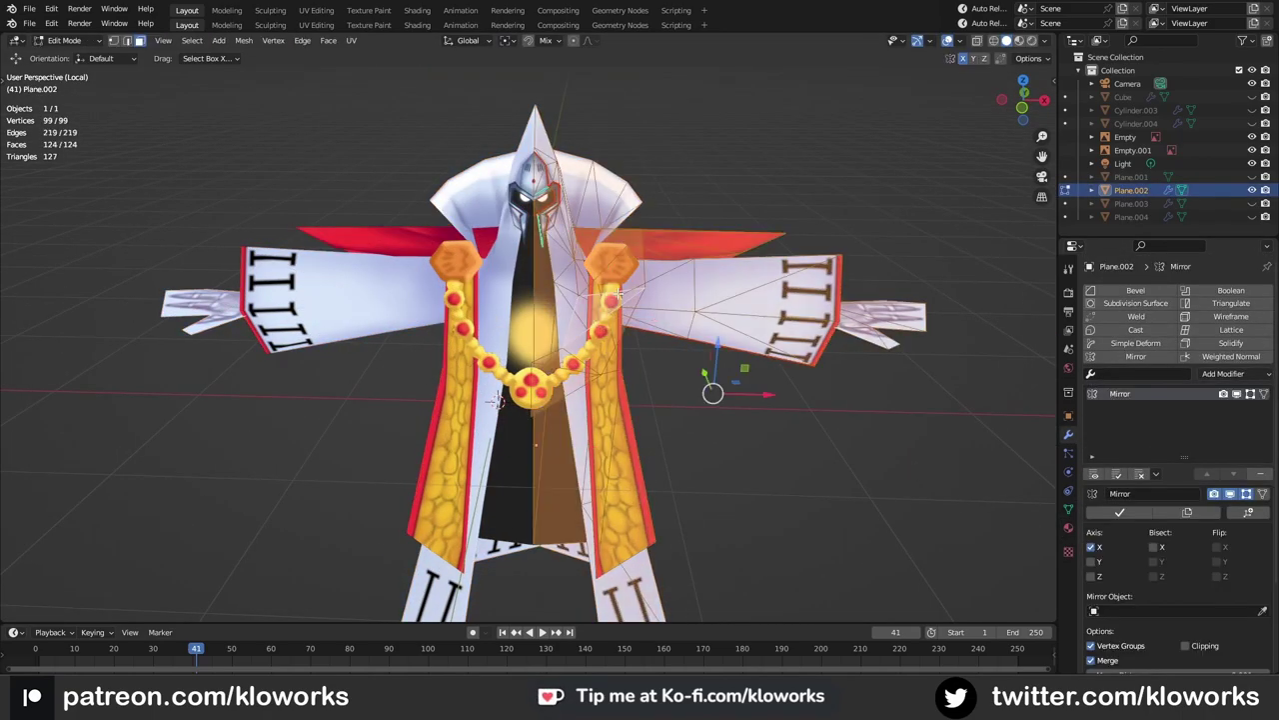
pyautogui.hotkey('ctrl', 'l')
pyautogui.press('s')
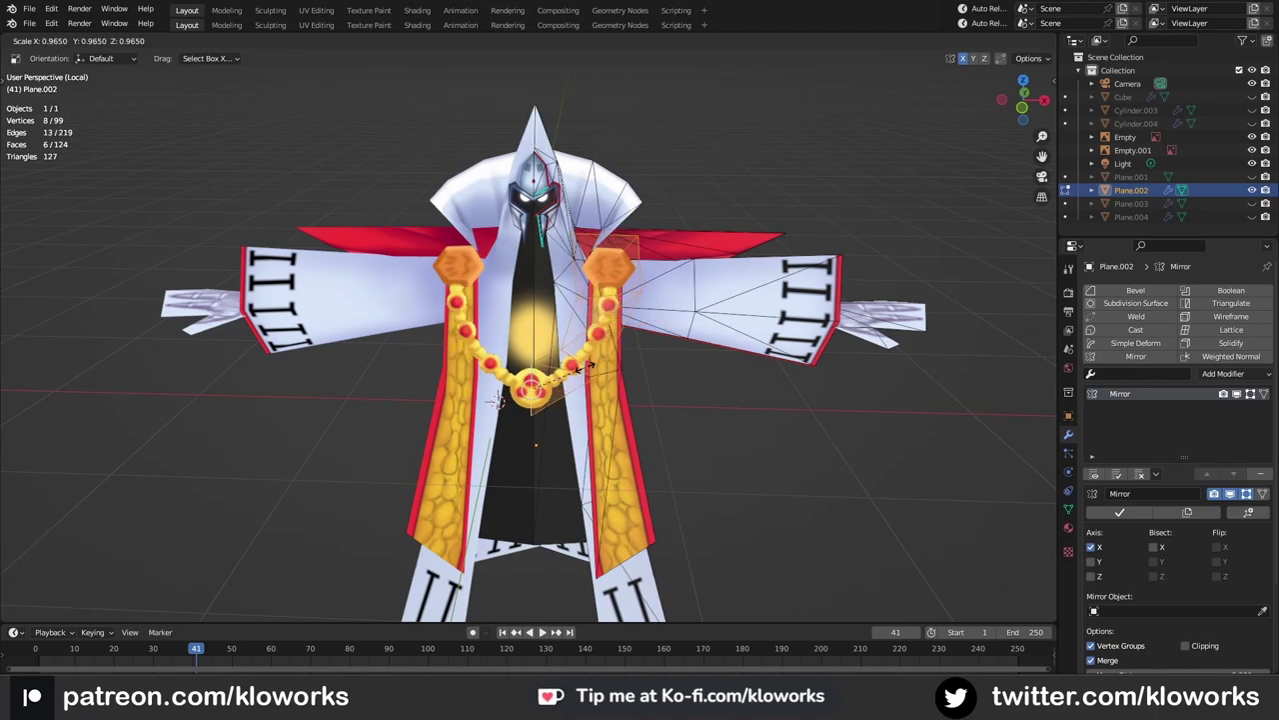
pyautogui.click(540, 345)
# Step: Raise the chain piece higher, return to Object Mode and place the 3D cursor on the model
pyautogui.scroll(2, 540, 345)
pyautogui.press('g')
pyautogui.click(542, 330)
pyautogui.moveTo(541, 329); pyautogui.dragTo(719, 317, button='middle')
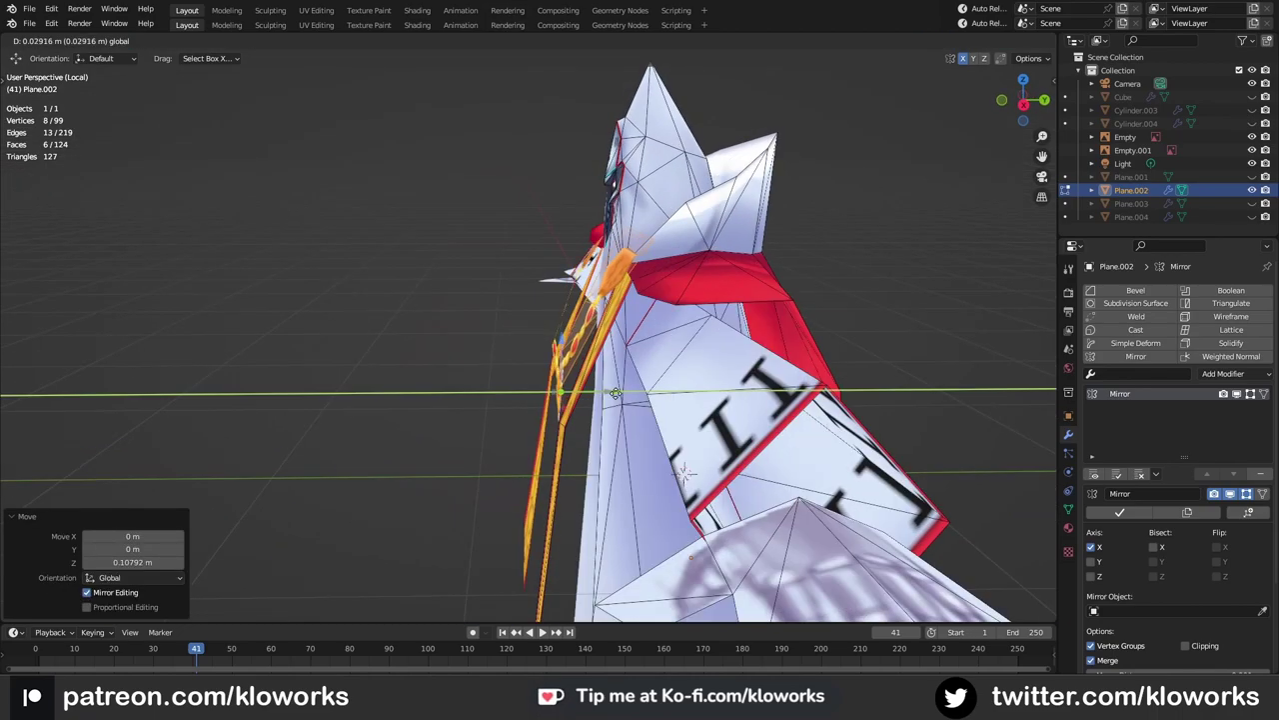
pyautogui.press('Tab')
pyautogui.scroll(2, 609, 413)
pyautogui.scroll(2, 609, 413)
pyautogui.keyDown('shift'); pyautogui.rightClick(642, 510); pyautogui.keyUp('shift')
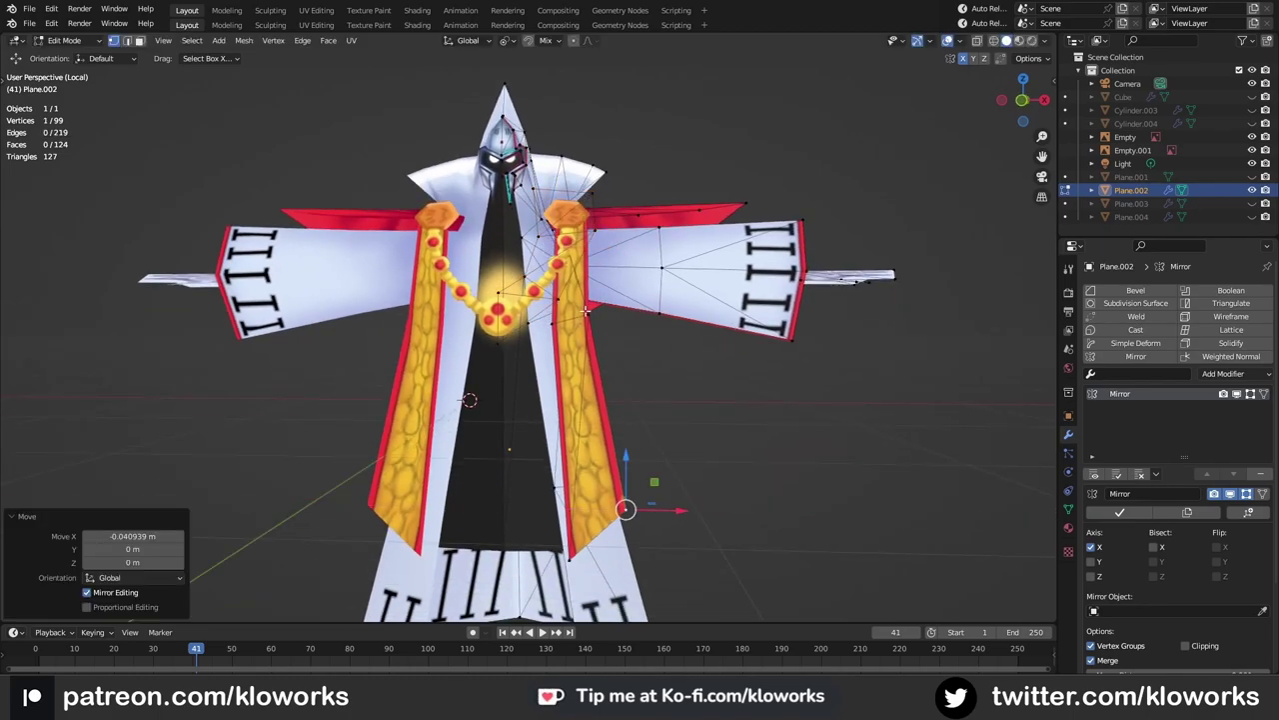
pyautogui.moveTo(642, 510)
pyautogui.mouseDown(button='middle')
pyautogui.moveTo(691, 369)
pyautogui.moveTo(594, 339)
pyautogui.mouseUp(button='middle')
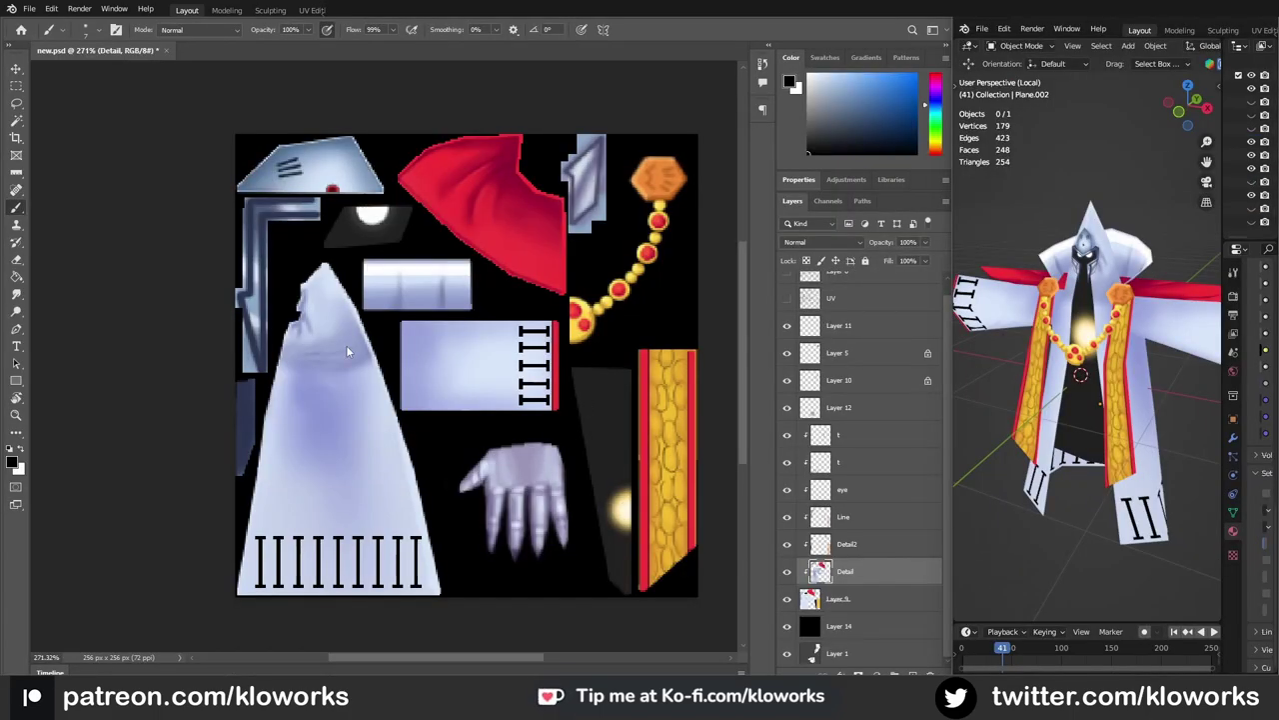
# Step: Select the white pointed cloth area, lower the brush flow and pick a light blue
pyautogui.keyDown('alt'); pyautogui.scroll(3, 376, 343); pyautogui.keyUp('alt')
pyautogui.keyDown('ctrl'); pyautogui.click(820, 571); pyautogui.keyUp('ctrl')
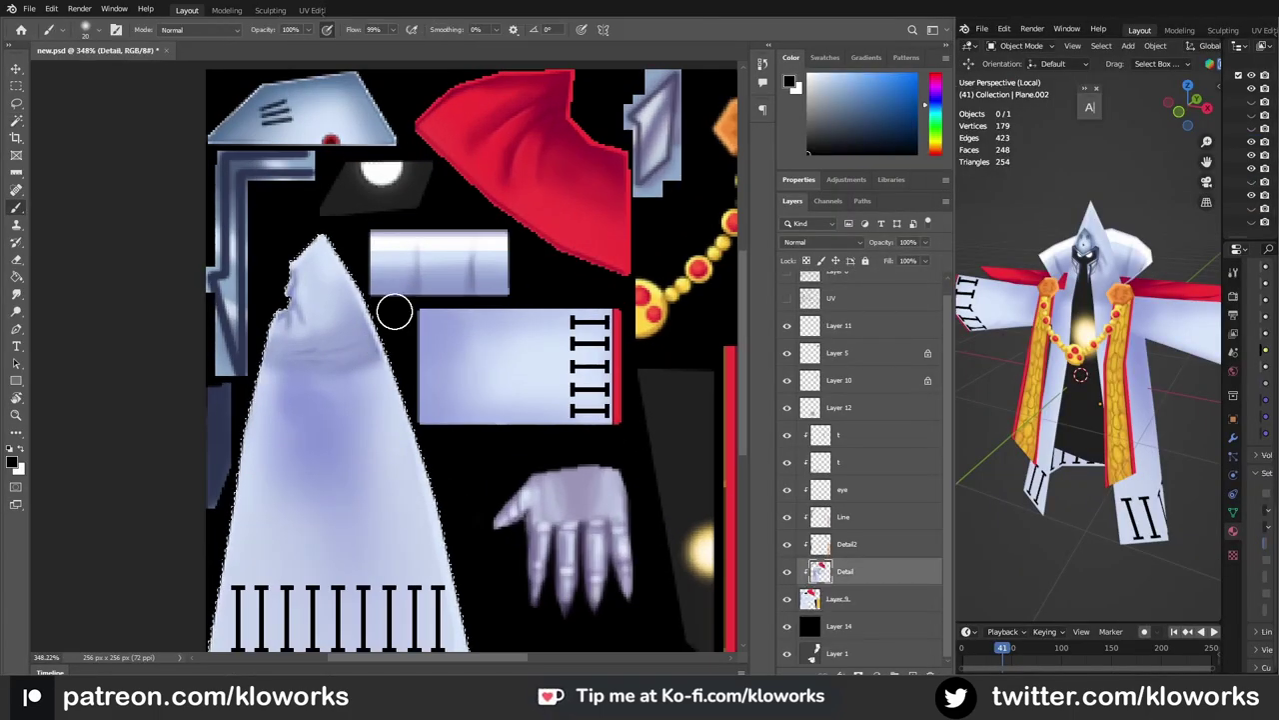
pyautogui.moveTo(384, 29); pyautogui.dragTo(365, 50)
pyautogui.keyDown('alt'); pyautogui.click(343, 300); pyautogui.keyUp('alt')
pyautogui.moveTo(342, 300); pyautogui.dragTo(342, 386)
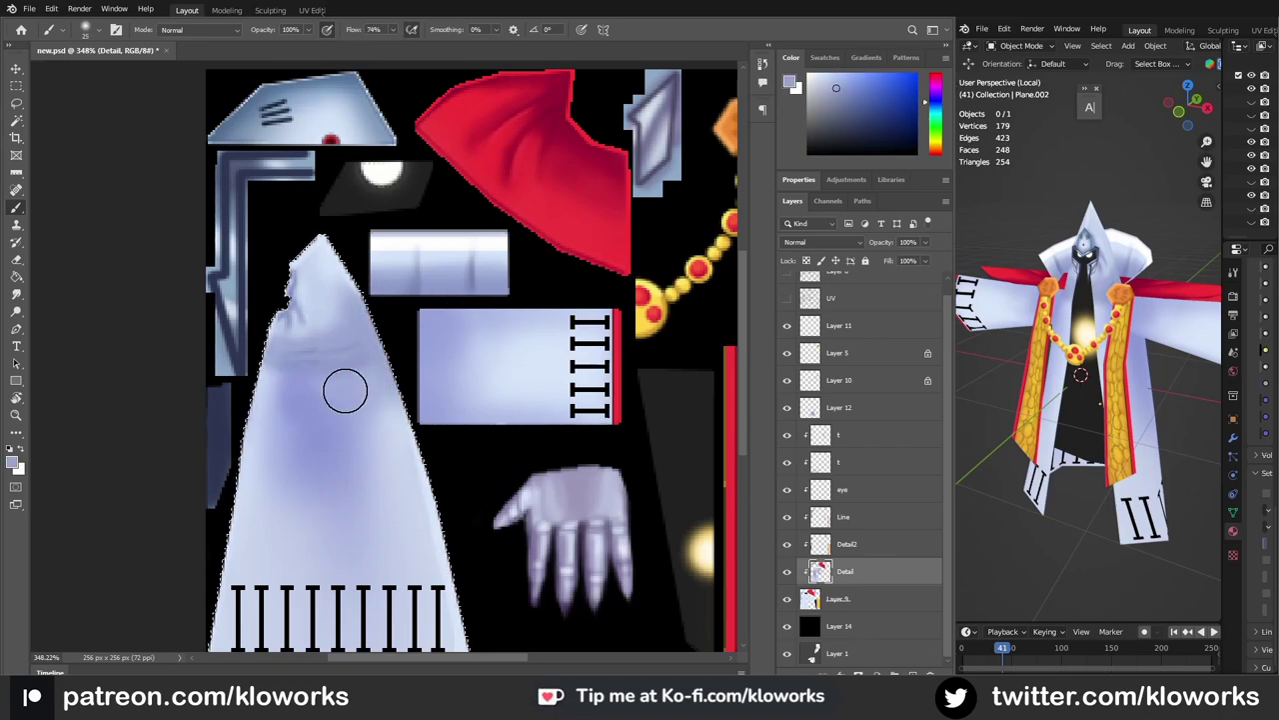
pyautogui.hotkey('ctrl', 'd')
pyautogui.moveTo(1059, 399); pyautogui.dragTo(1096, 372, button='middle')
pyautogui.moveTo(410, 492); pyautogui.dragTo(422, 383)
pyautogui.hotkey('ctrl', 'shift', 'd')
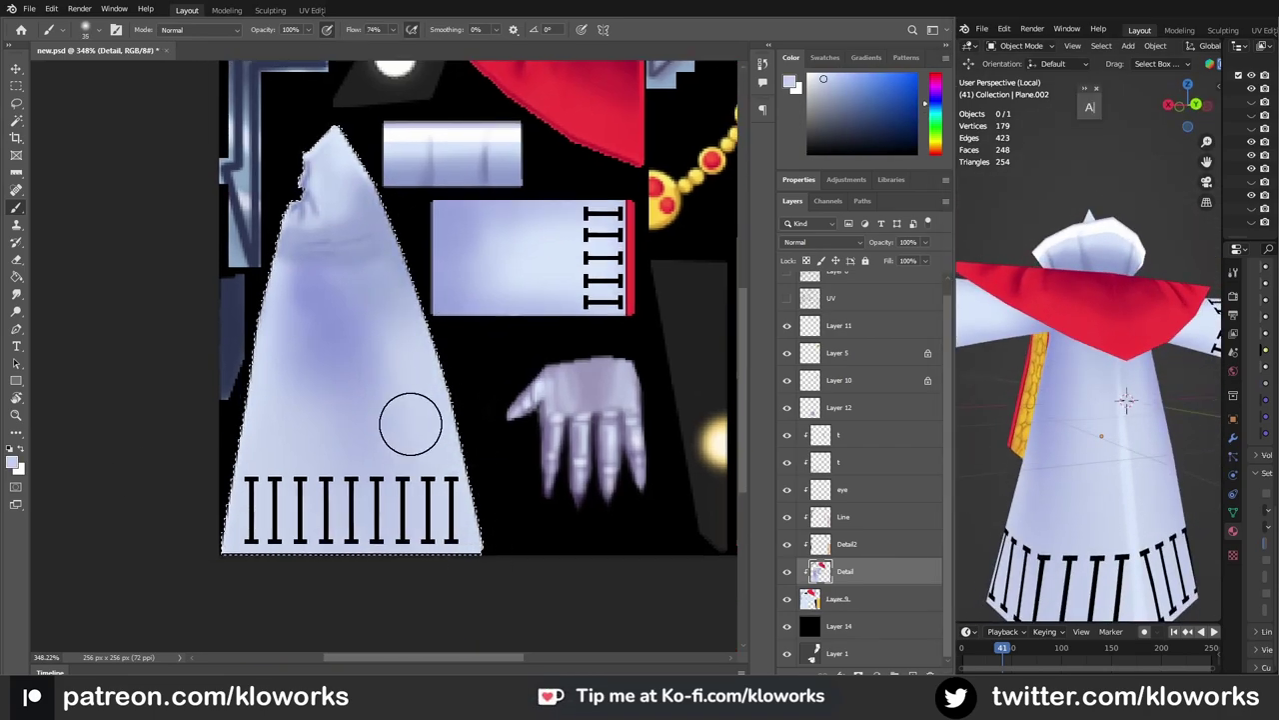
# Step: Paint soft blue shading strokes across the cloth and hide the black background layer
pyautogui.click(1023, 473)
pyautogui.press('KP_Divide')
pyautogui.press('KP_Divide')
pyautogui.moveTo(347, 312); pyautogui.dragTo(419, 369)
pyautogui.keyDown('alt'); pyautogui.click(457, 423); pyautogui.keyUp('alt')
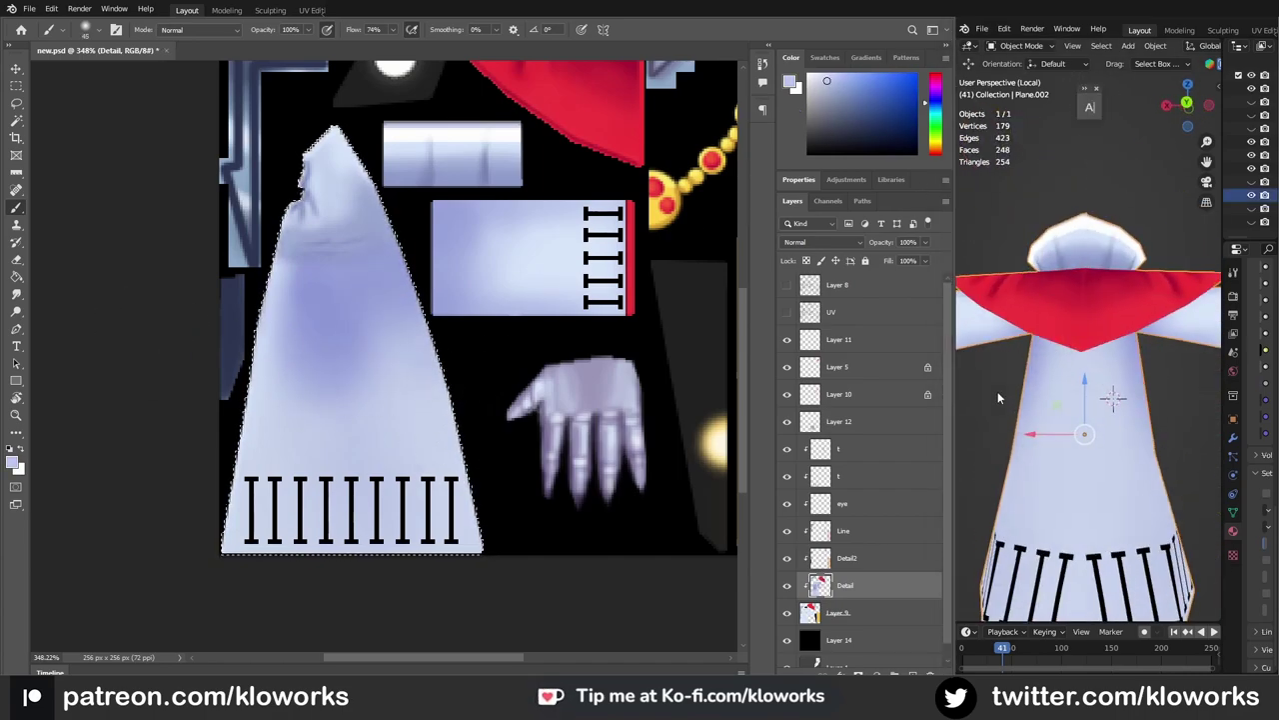
pyautogui.press('KP_Divide')
pyautogui.moveTo(1099, 400)
pyautogui.mouseDown(button='middle')
pyautogui.moveTo(1059, 420)
pyautogui.moveTo(1059, 380)
pyautogui.mouseUp(button='middle')
pyautogui.click(788, 643)
pyautogui.keyDown('alt'); pyautogui.scroll(3, 367, 257); pyautogui.keyUp('alt')
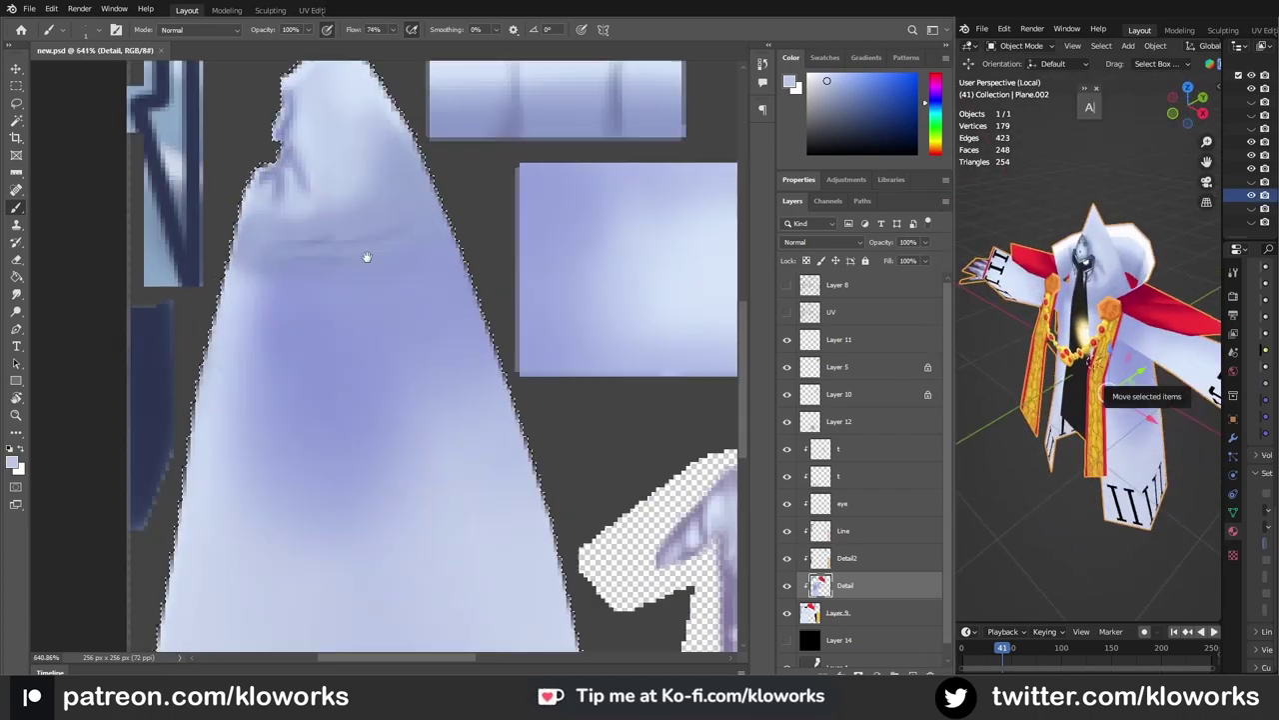
pyautogui.moveTo(367, 256); pyautogui.dragTo(404, 307)
# Step: On the Line layer, sample lighter blues from the robe texture while checking the model
pyautogui.keyDown('alt'); pyautogui.click(558, 390); pyautogui.keyUp('alt')
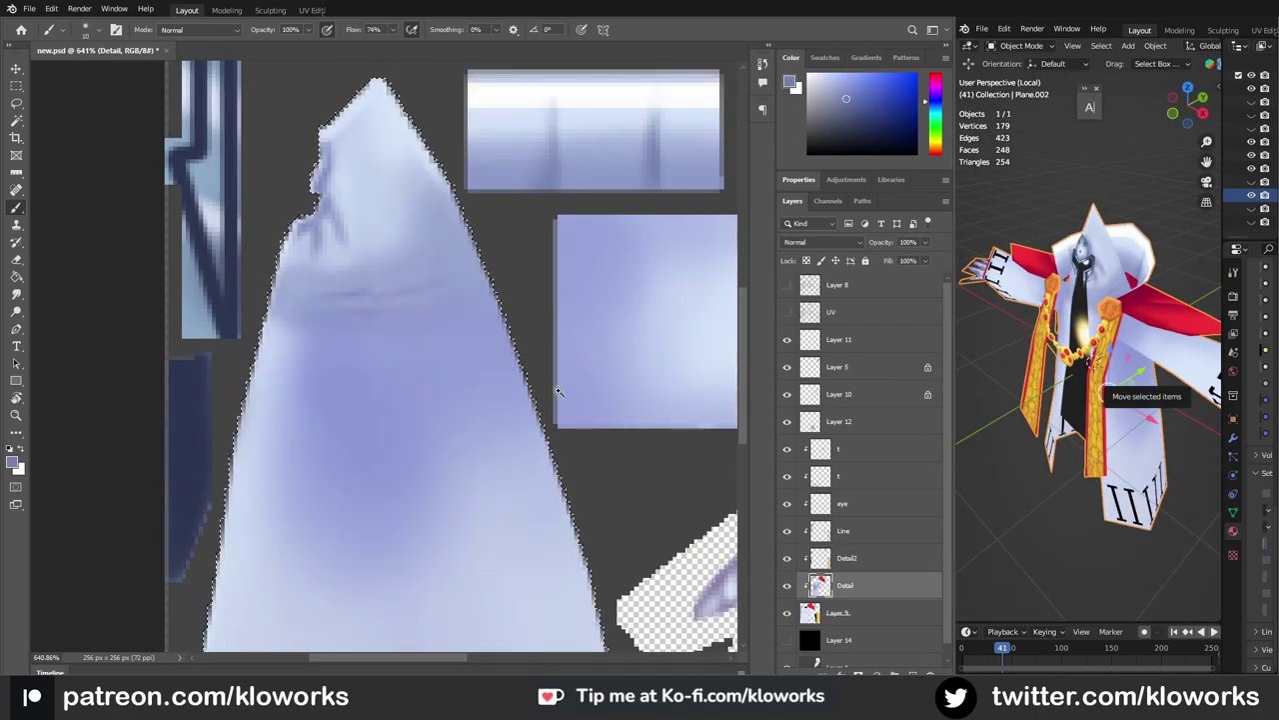
pyautogui.keyDown('alt'); pyautogui.scroll(-3, 558, 390); pyautogui.keyUp('alt')
pyautogui.click(845, 530)
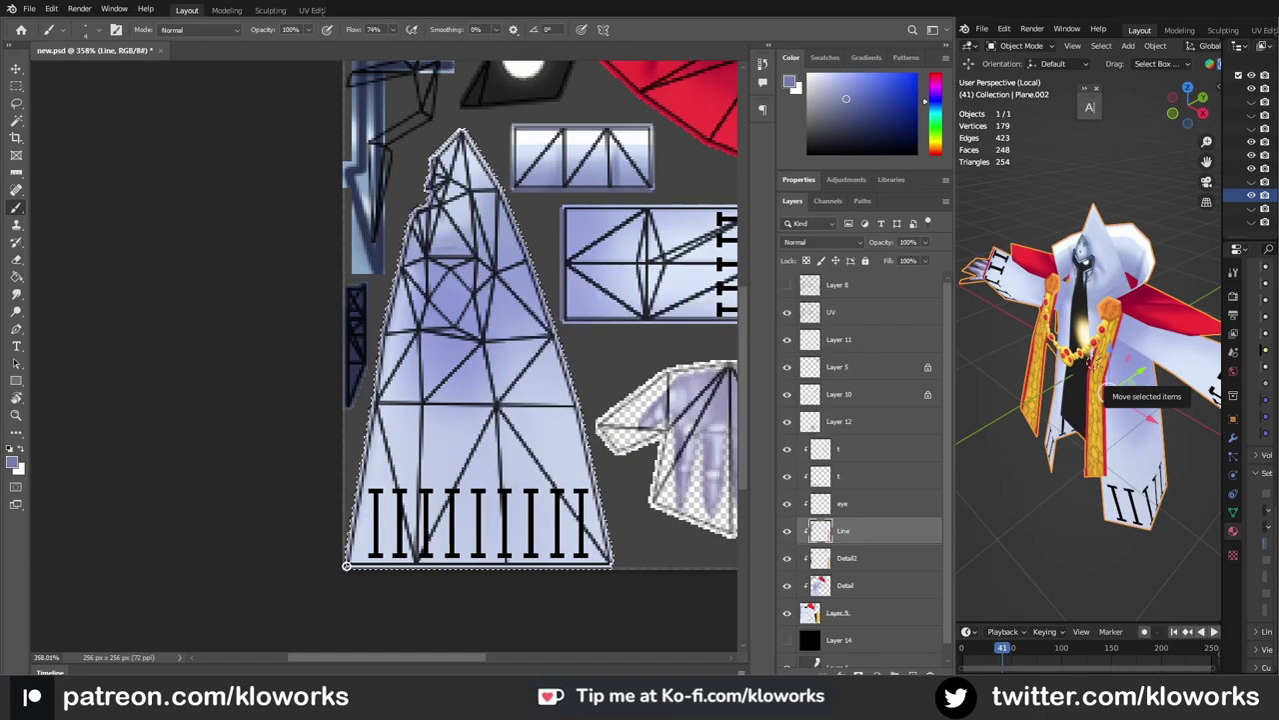
pyautogui.moveTo(1090, 100); pyautogui.dragTo(1179, 110, button='middle')
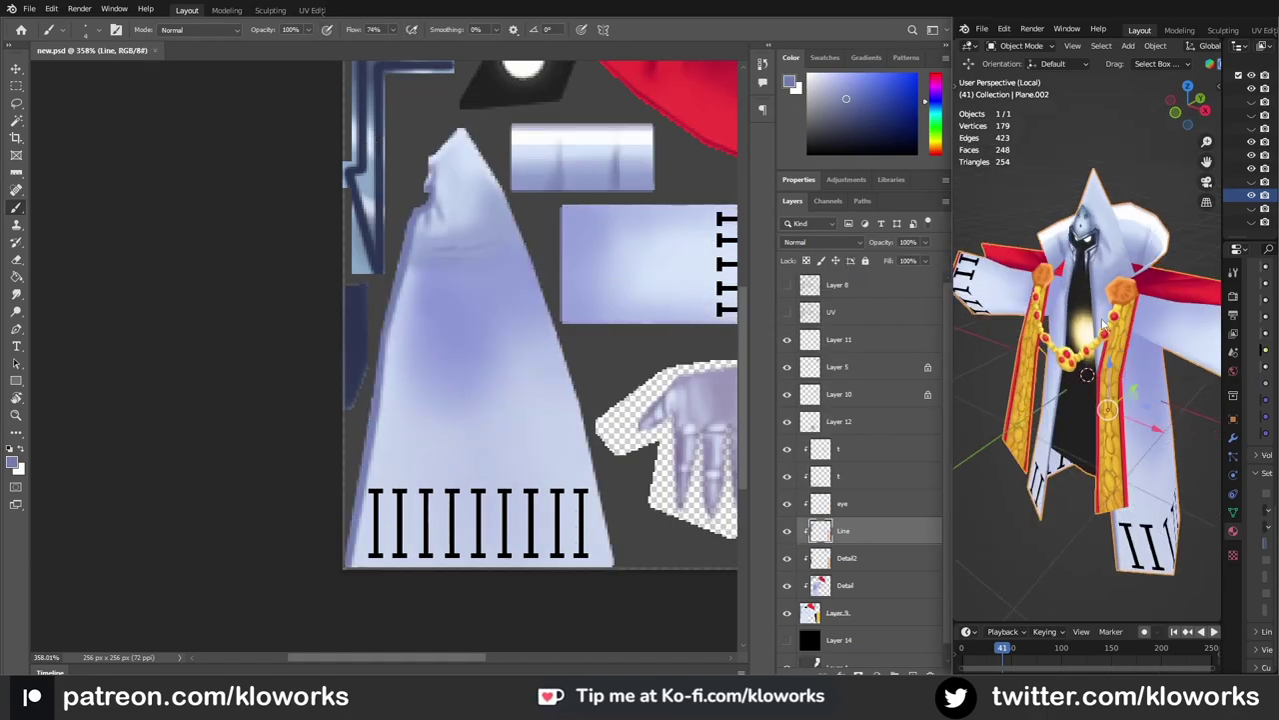
pyautogui.keyDown('alt'); pyautogui.scroll(3, 420, 270); pyautogui.keyUp('alt')
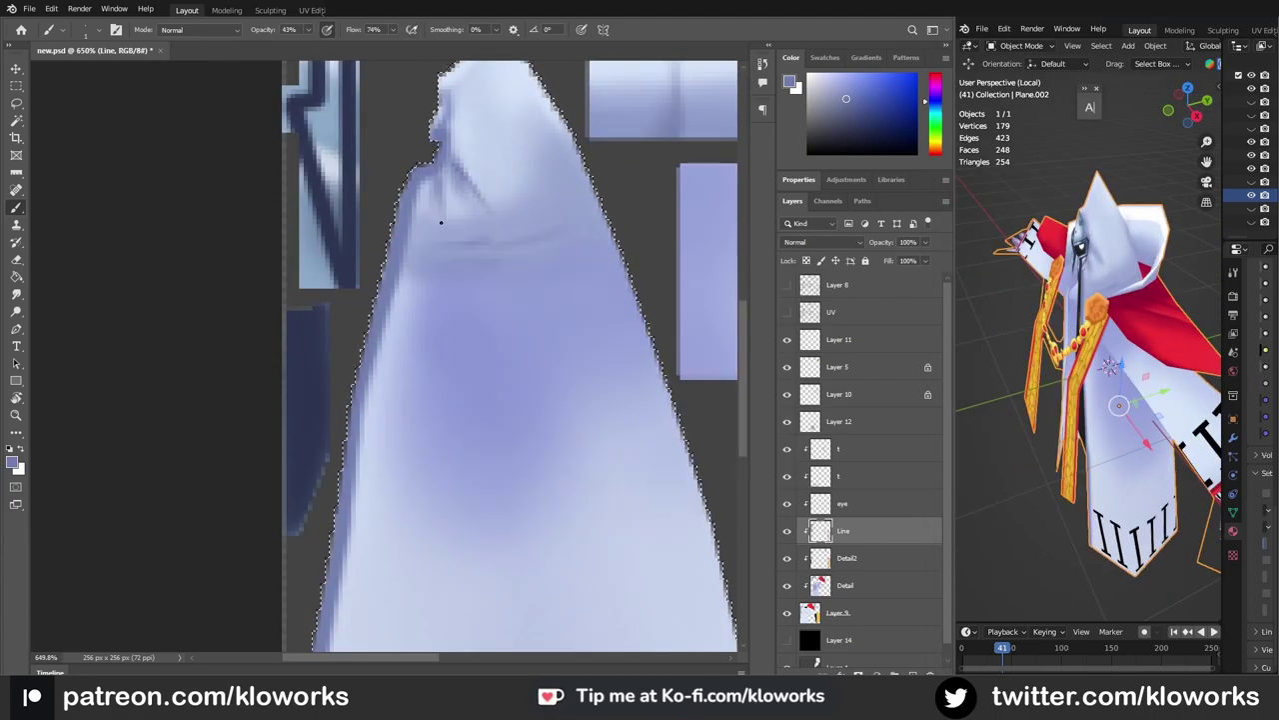
pyautogui.moveTo(1123, 346); pyautogui.dragTo(1070, 350, button='middle')
pyautogui.keyDown('alt'); pyautogui.click(454, 182); pyautogui.keyUp('alt')
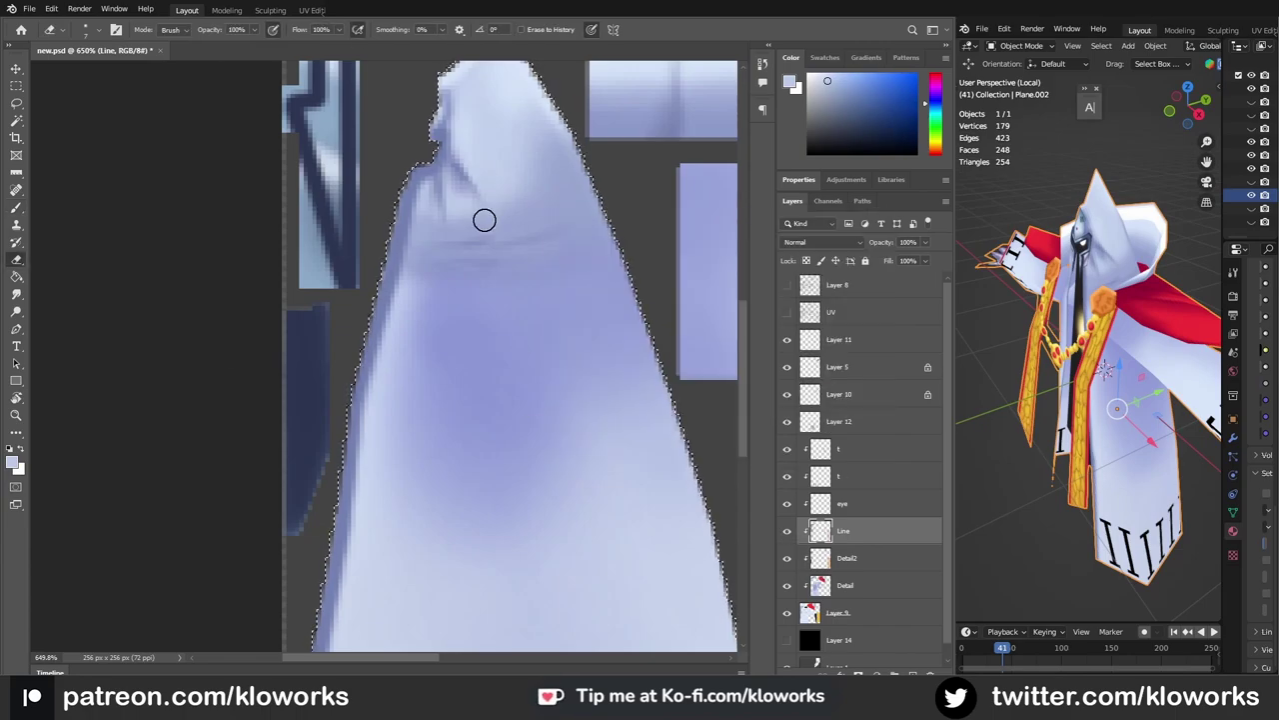
pyautogui.keyDown('alt'); pyautogui.scroll(-3, 565, 356); pyautogui.keyUp('alt')
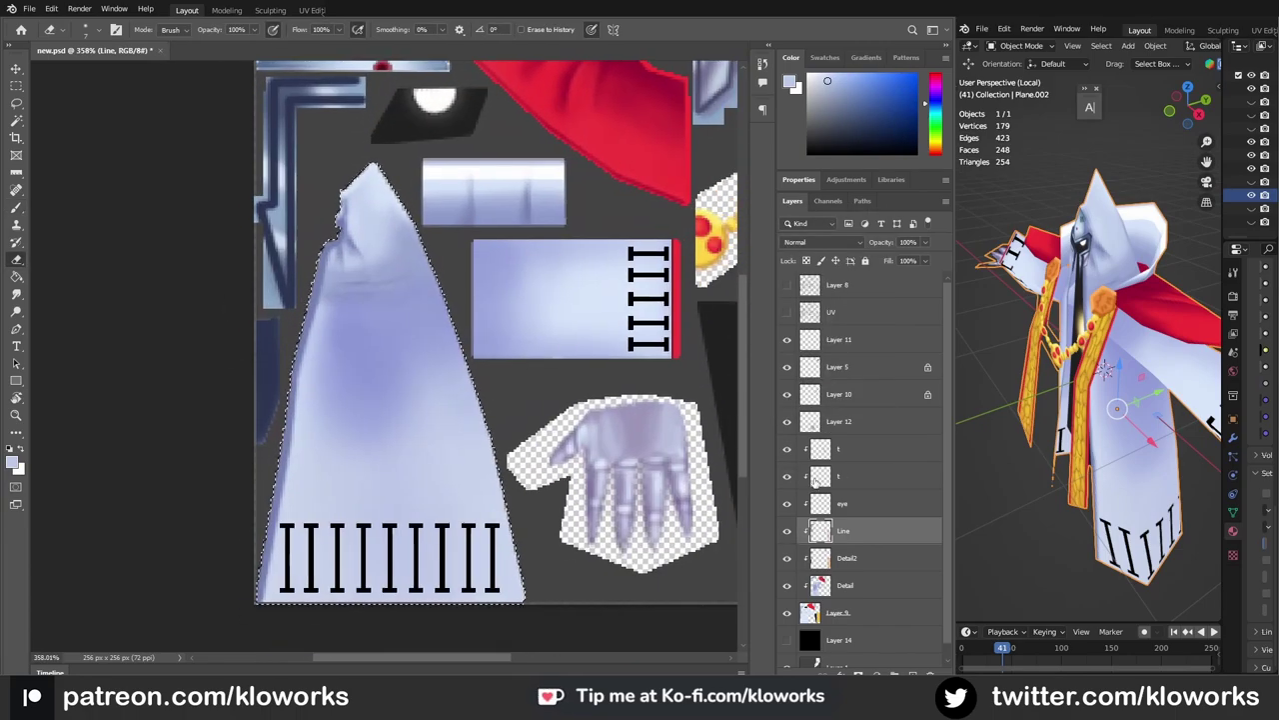
pyautogui.press('b')
pyautogui.keyDown('alt'); pyautogui.click(361, 338); pyautogui.keyUp('alt')
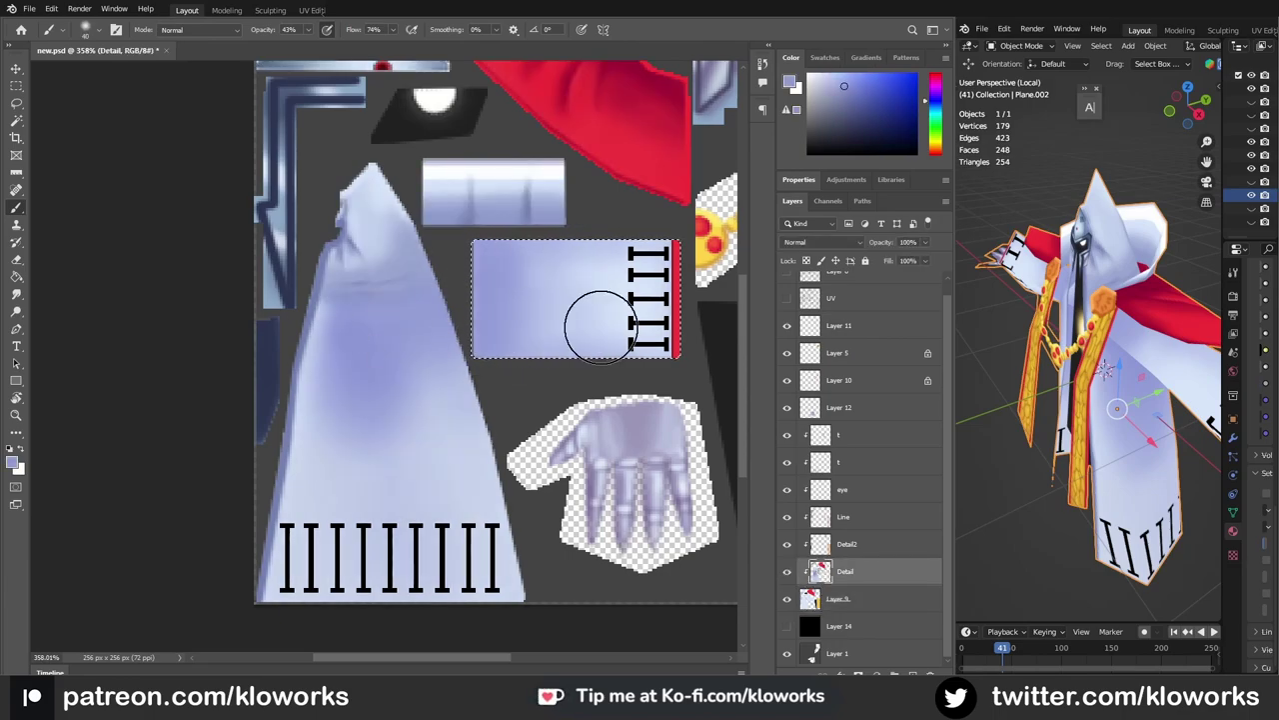
pyautogui.moveTo(1060, 294); pyautogui.dragTo(1101, 281, button='middle')
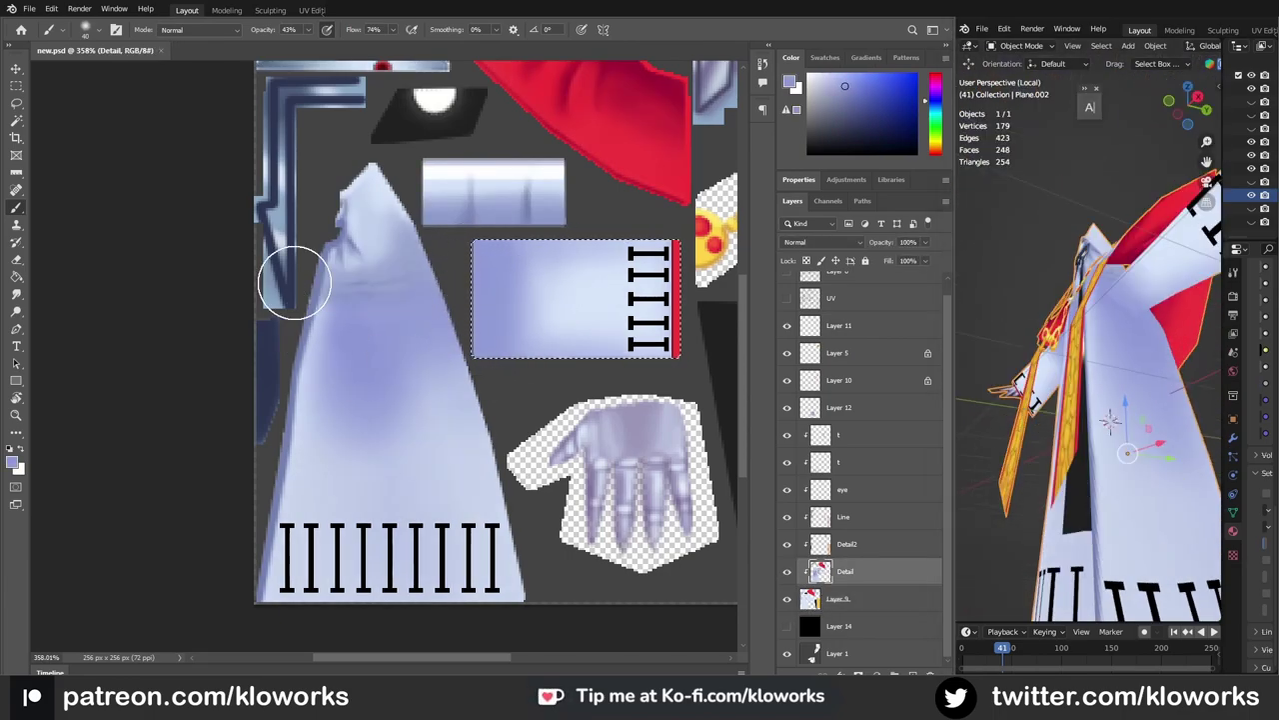
pyautogui.moveTo(1077, 353); pyautogui.dragTo(1103, 337, button='middle')
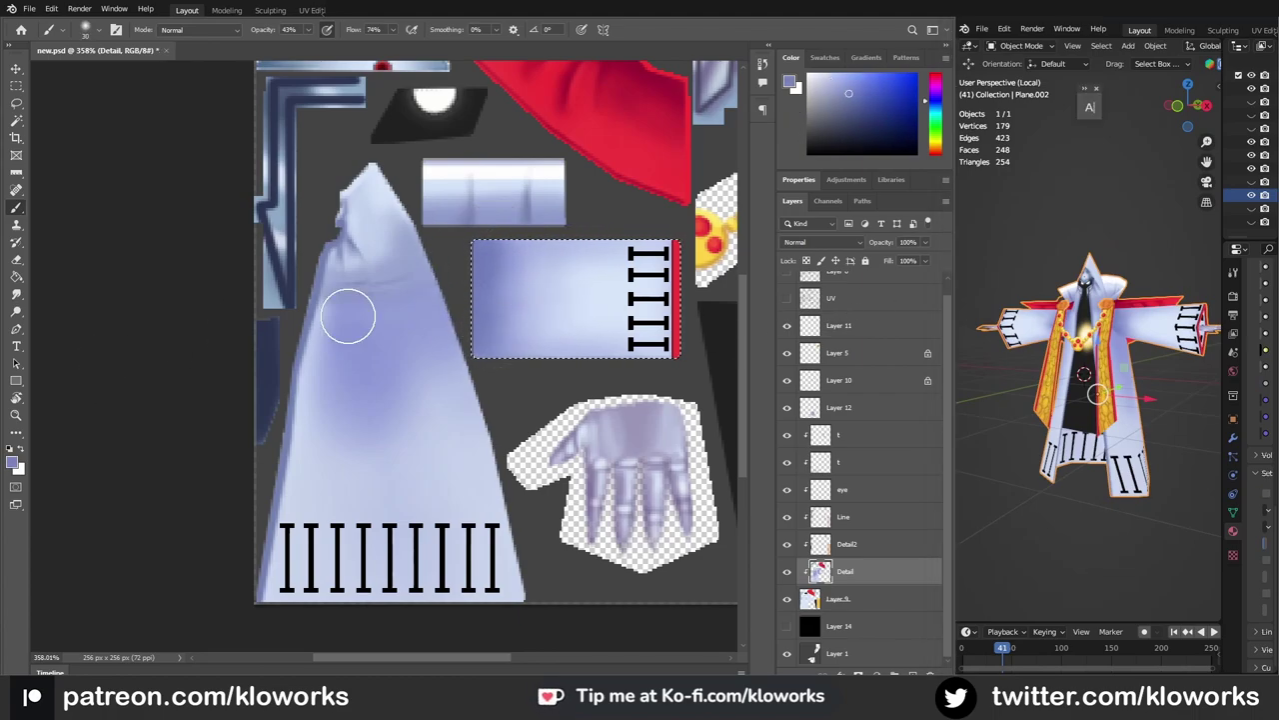
# Step: Use a small brush at 100% opacity, toggling the UV wireframe to check hood placement
pyautogui.hotkey('ctrl', ',')
pyautogui.press('[')
pyautogui.press('[')
pyautogui.press('[')
pyautogui.keyDown('ctrl'); pyautogui.click(819, 570); pyautogui.keyUp('ctrl')
pyautogui.press('Return')
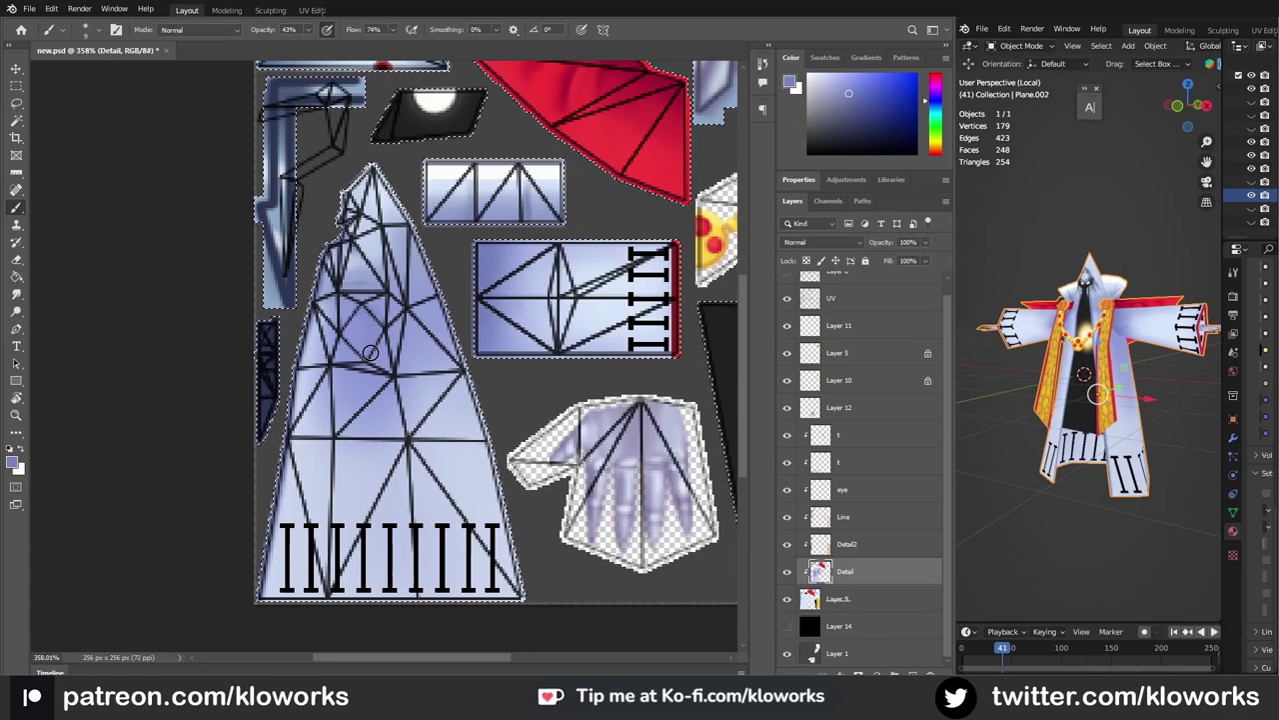
pyautogui.hotkey('ctrl', ',')
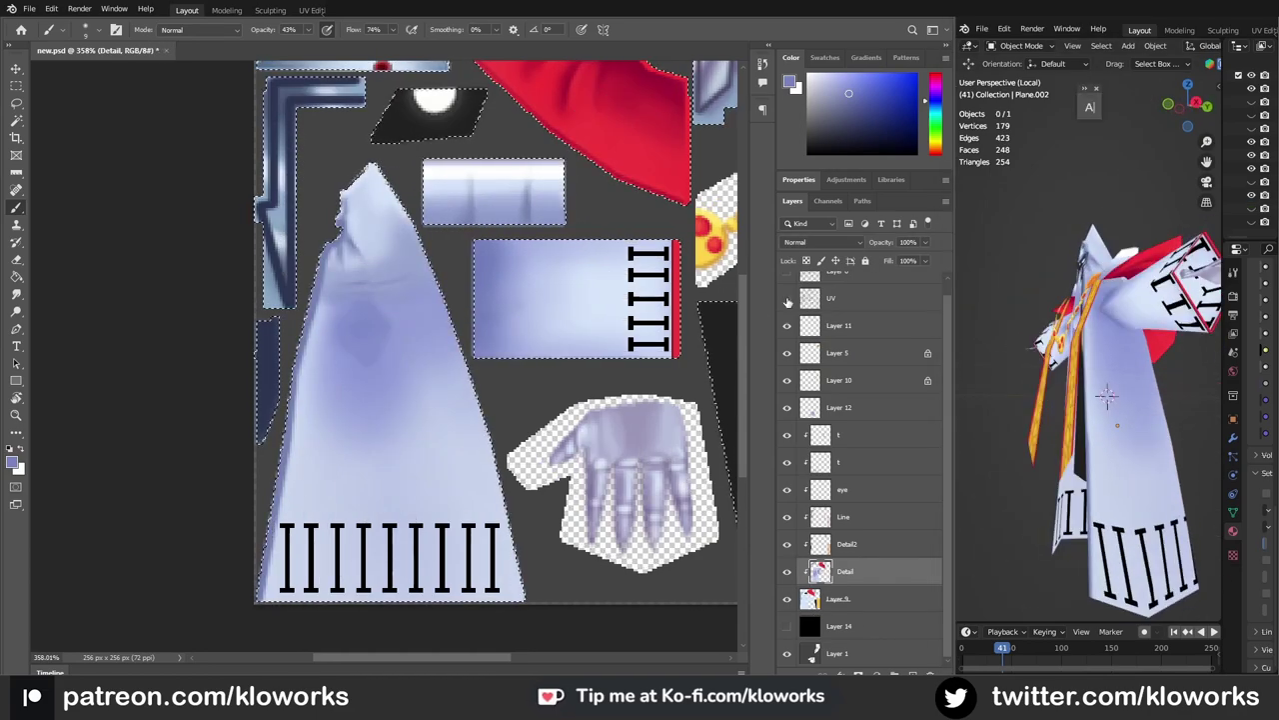
pyautogui.hotkey('ctrl', ',')
pyautogui.click(787, 298)
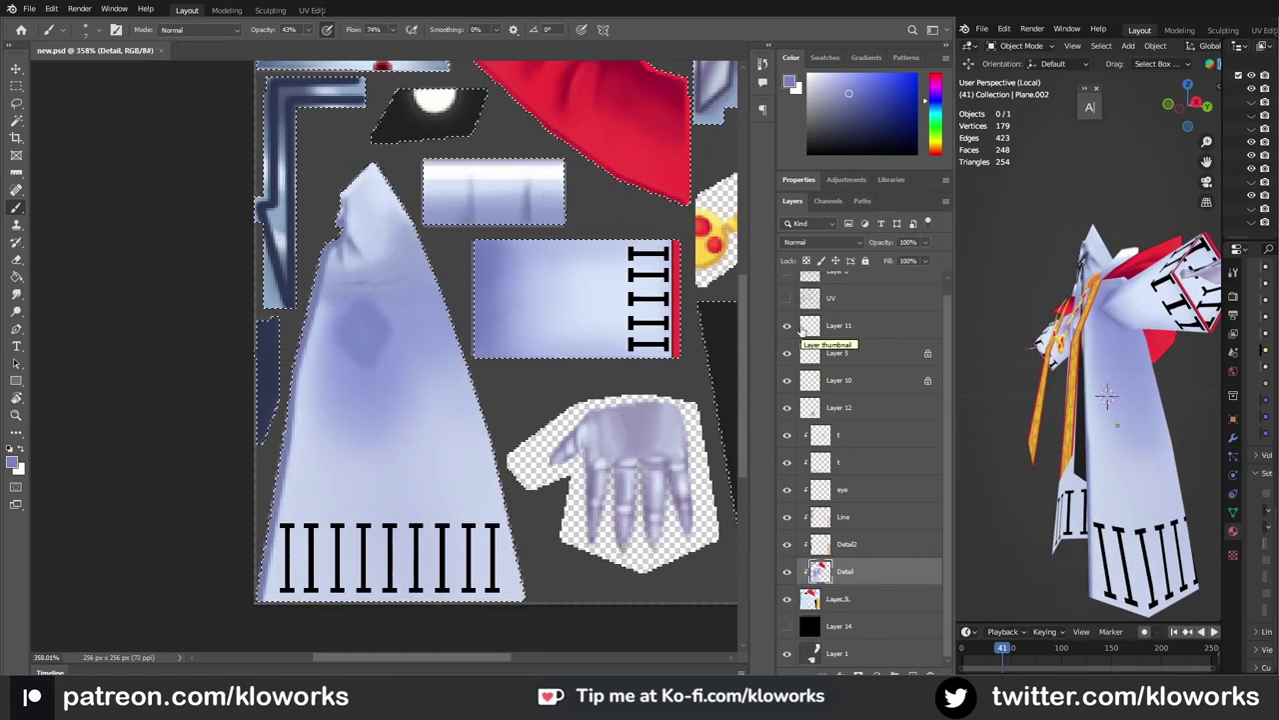
pyautogui.rightClick(492, 302)
pyautogui.press('0')
pyautogui.click(786, 298)
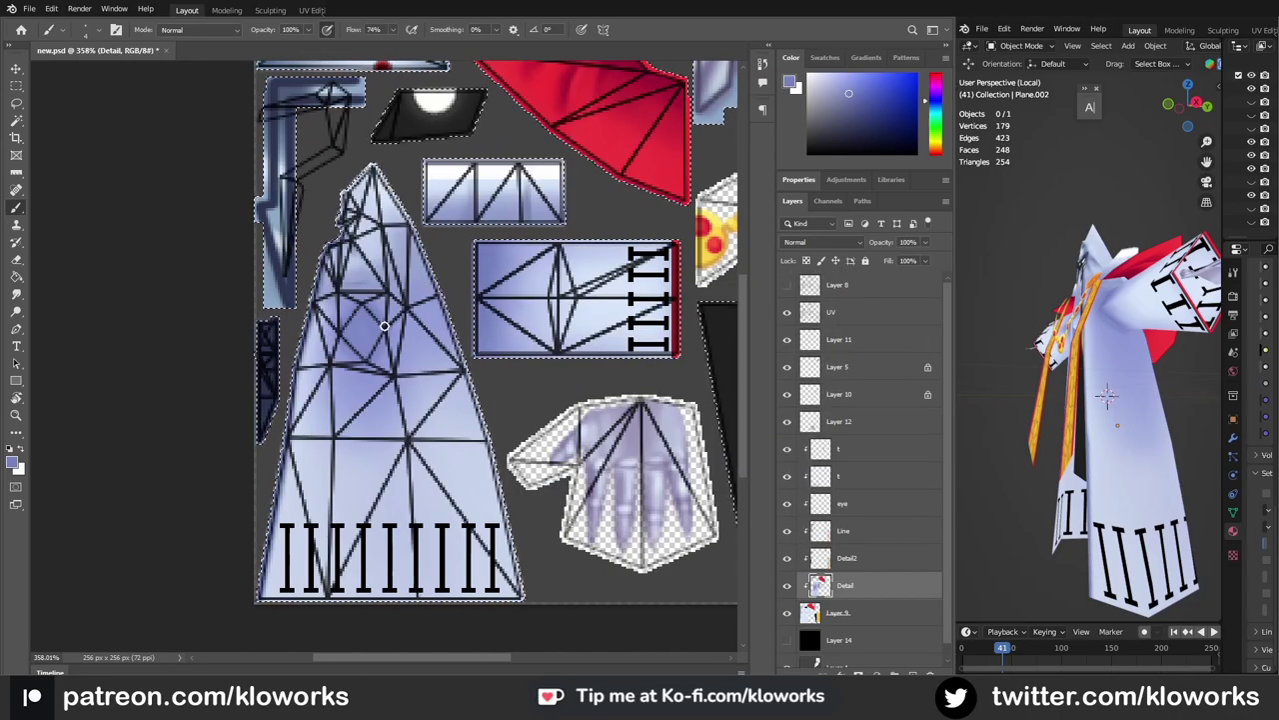
pyautogui.click(786, 313)
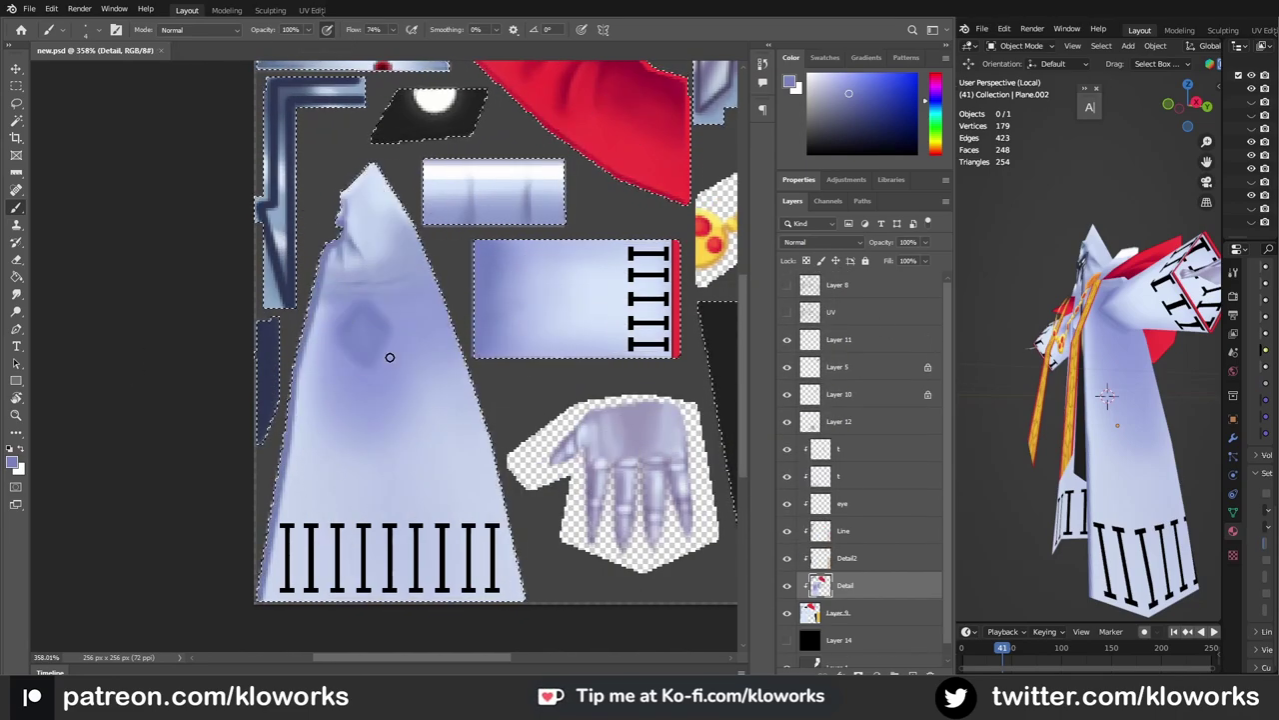
# Step: Switch painting to the Detail2 layer and sample a lighter blue from the robe
pyautogui.click(1079, 364)
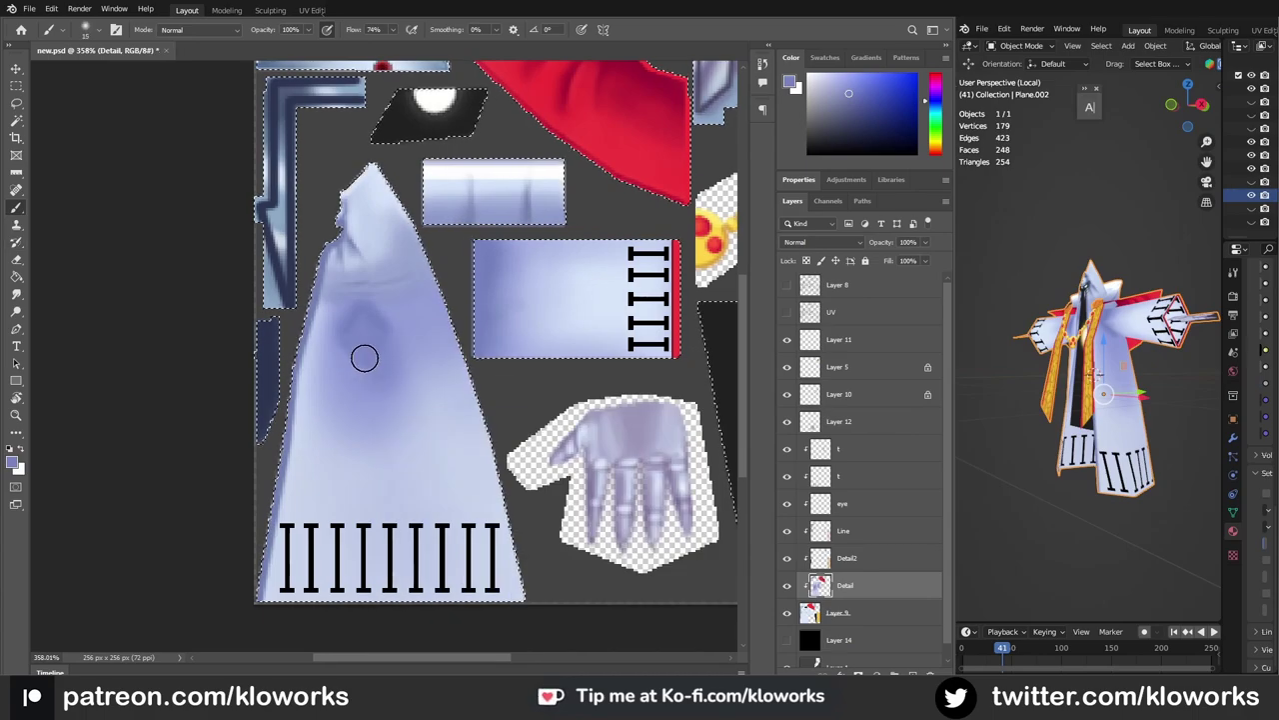
pyautogui.hotkey('alt', ']')
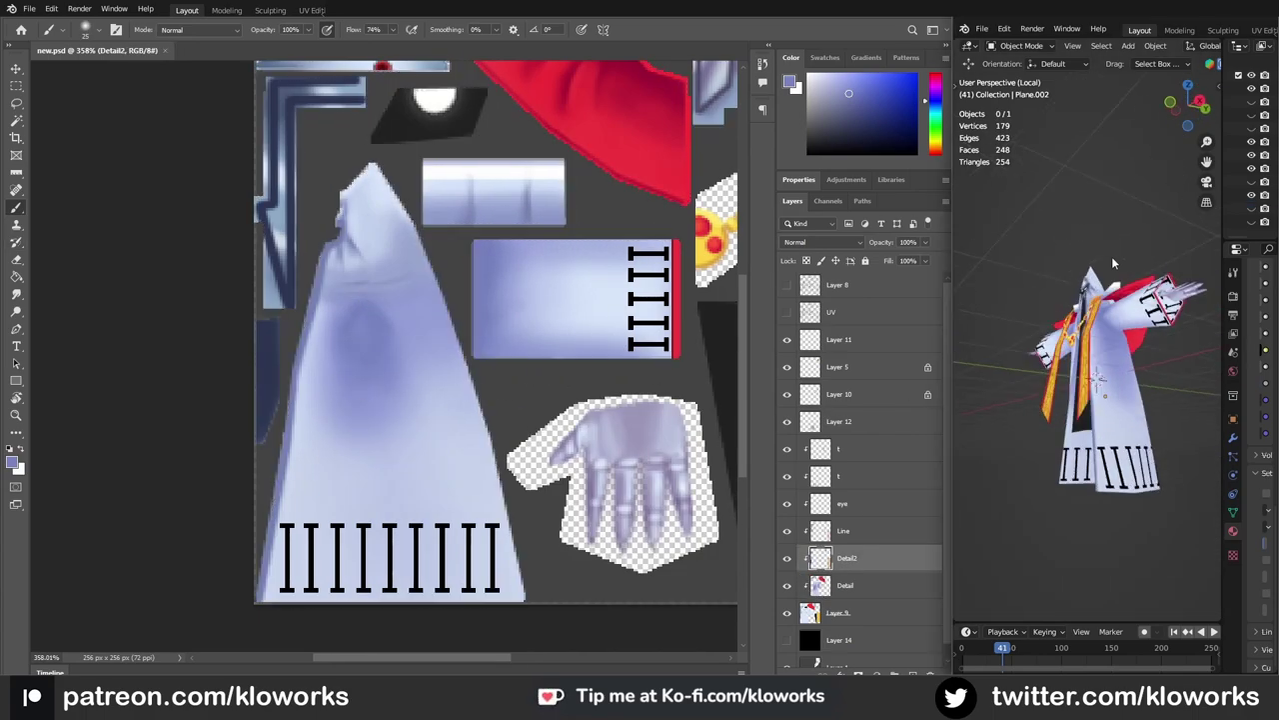
pyautogui.keyDown('alt'); pyautogui.click(640, 292); pyautogui.keyUp('alt')
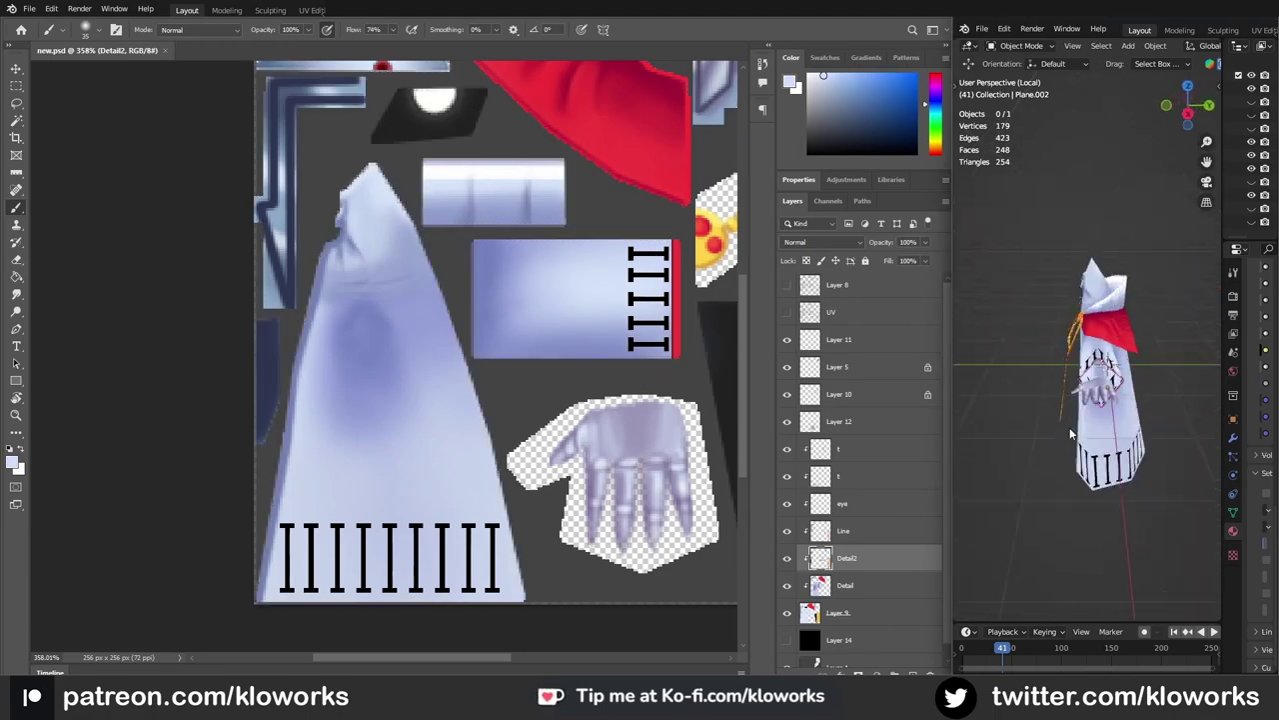
pyautogui.moveTo(999, 380); pyautogui.dragTo(1106, 362, button='middle')
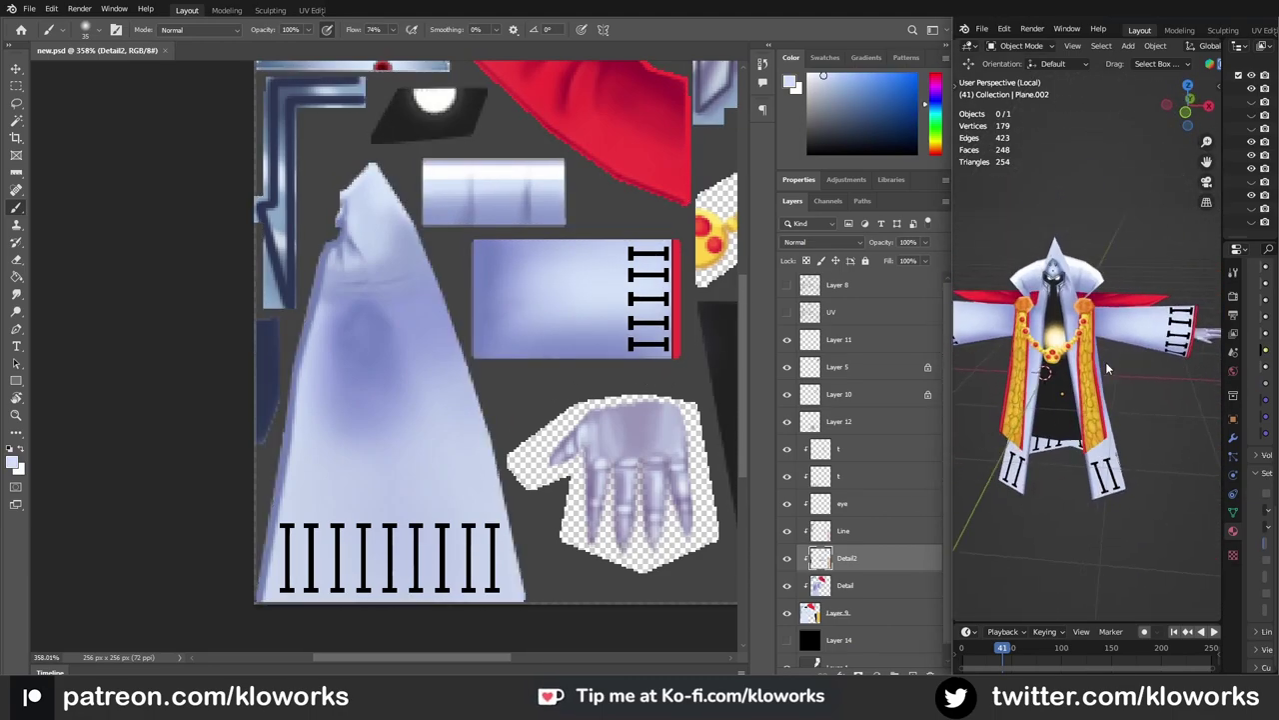
pyautogui.scroll(-2, 1106, 362)
# Step: Paint deeper shadow on the red cape, limited to the Detail layer's red-cape selection
pyautogui.scroll(3, 449, 420)
pyautogui.keyDown('shift'); pyautogui.hscroll(3, 449, 420); pyautogui.keyUp('shift')
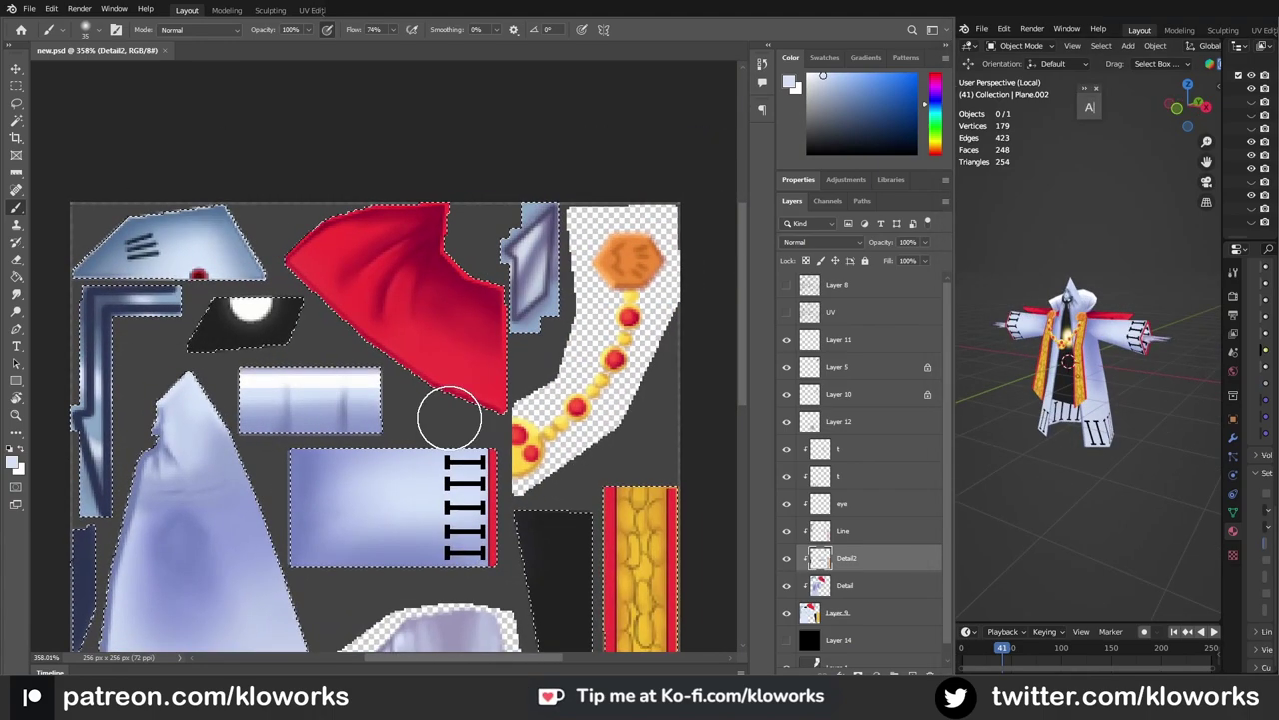
pyautogui.keyDown('alt'); pyautogui.scroll(2, 449, 419); pyautogui.keyUp('alt')
pyautogui.click(846, 584)
pyautogui.keyDown('ctrl'); pyautogui.click(819, 584); pyautogui.keyUp('ctrl')
pyautogui.keyDown('alt'); pyautogui.click(502, 310); pyautogui.keyUp('alt')
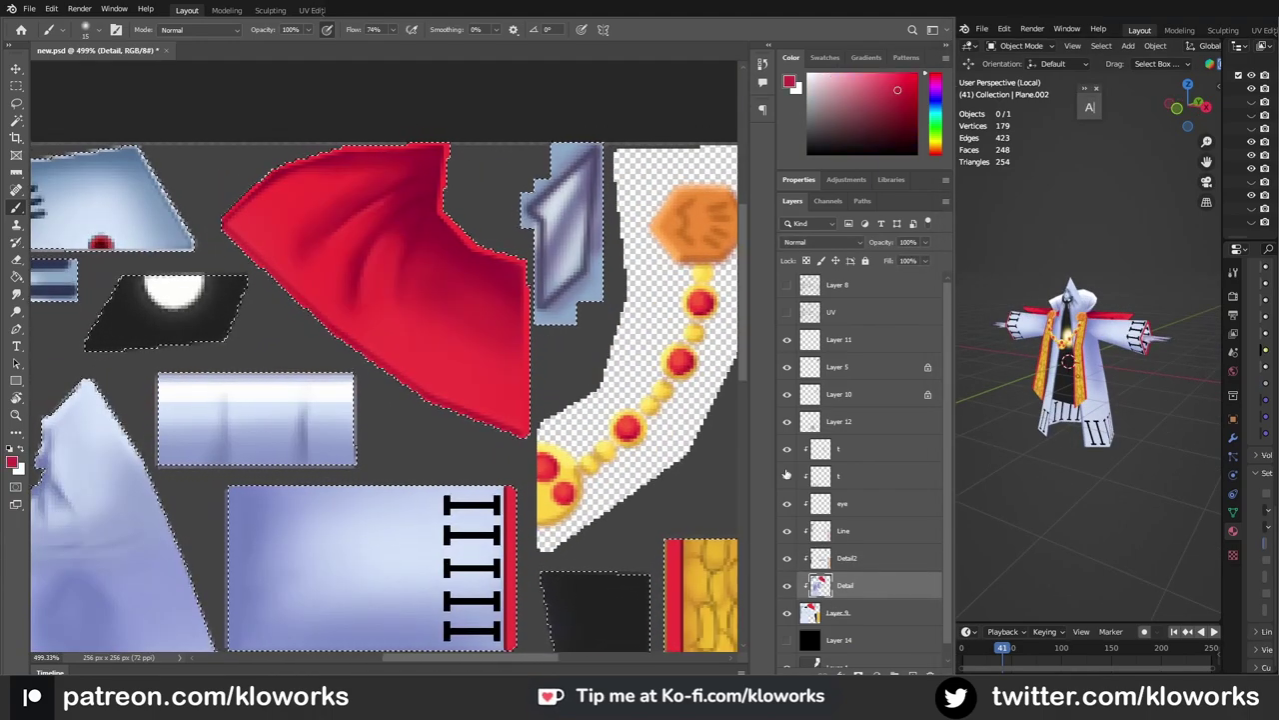
pyautogui.click(508, 399)
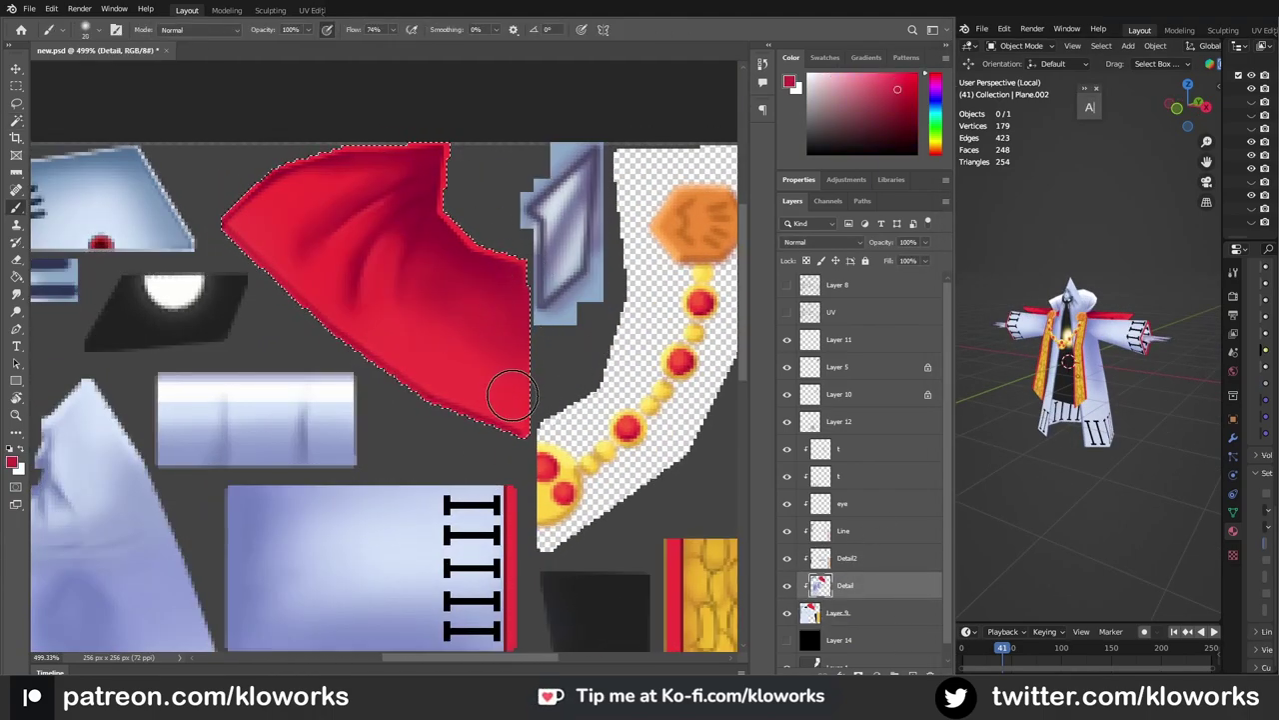
pyautogui.press('[')
pyautogui.press('[')
pyautogui.press('[')
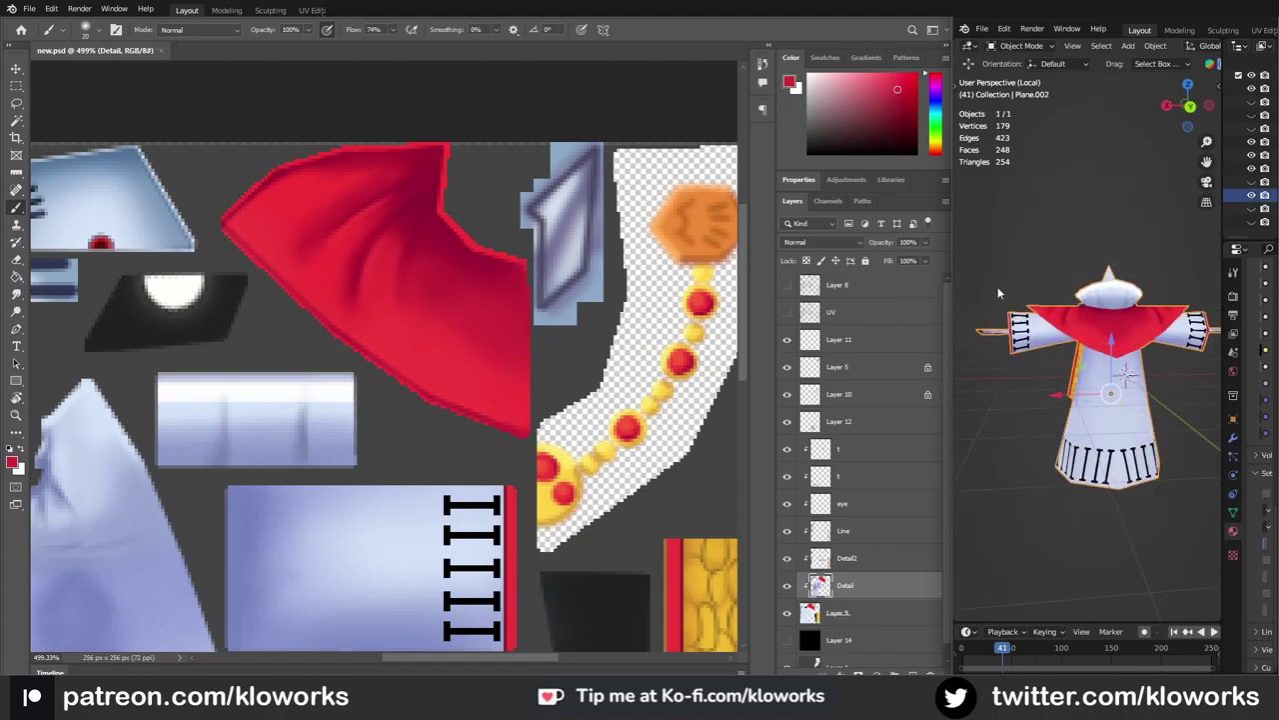
pyautogui.press('[')
pyautogui.press('[')
pyautogui.hotkey('ctrl', 'd')
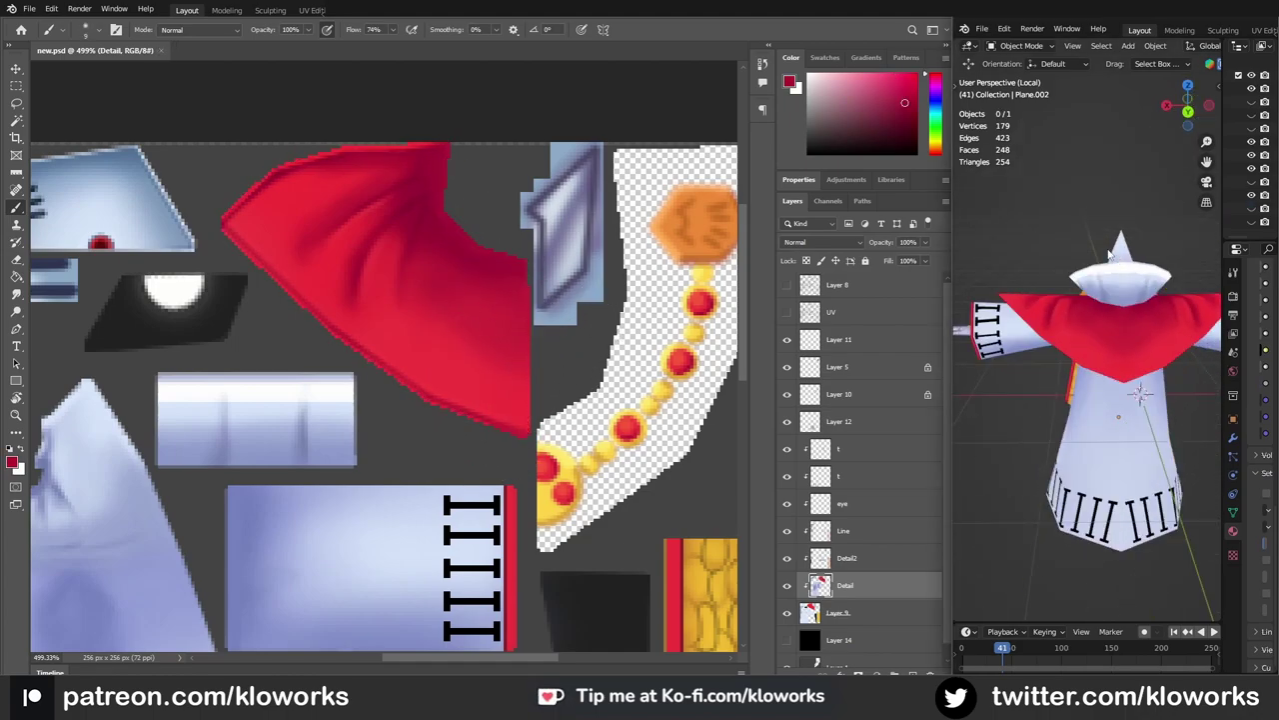
# Step: Select the black inner-robe strip on the texture by colour, checking the model's side view
pyautogui.moveTo(1129, 400)
pyautogui.mouseDown(button='middle')
pyautogui.moveTo(1073, 412)
pyautogui.moveTo(1089, 400)
pyautogui.mouseUp(button='middle')
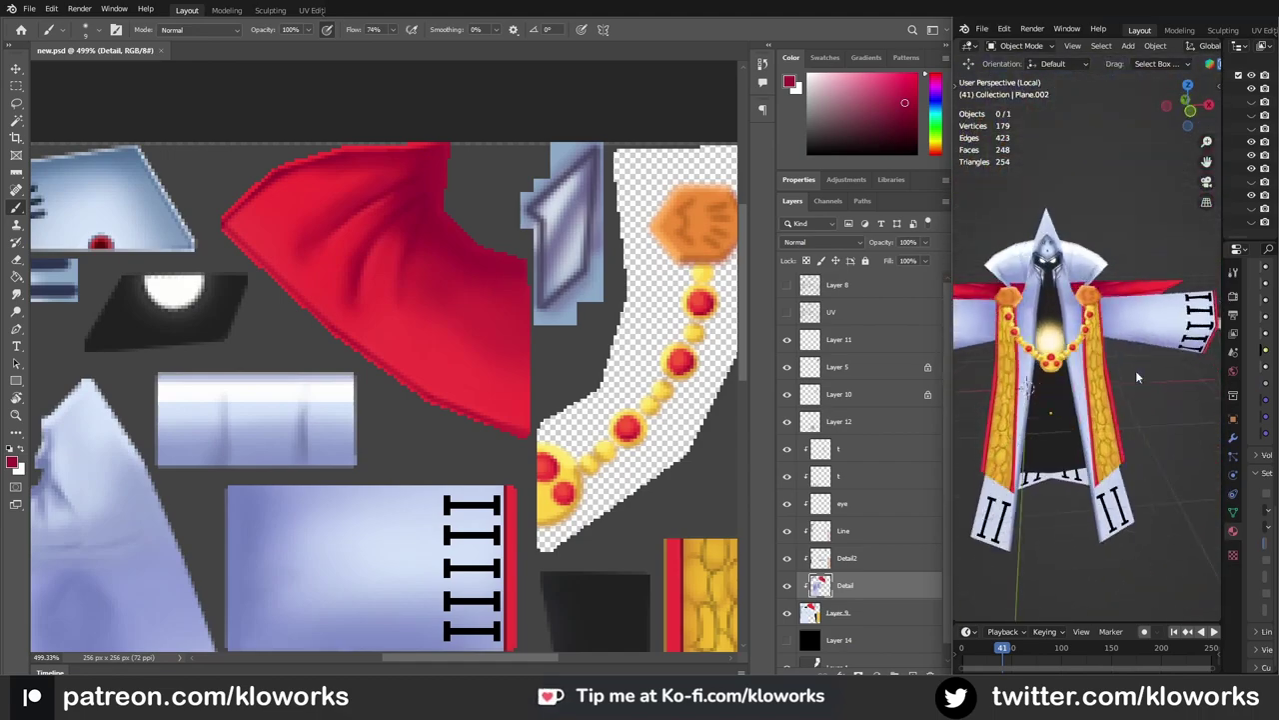
pyautogui.scroll(3, 1090, 399)
pyautogui.scroll(-4, 1089, 400)
pyautogui.keyDown('alt'); pyautogui.scroll(-3, 586, 237); pyautogui.keyUp('alt')
pyautogui.scroll(-1, 859, 500)
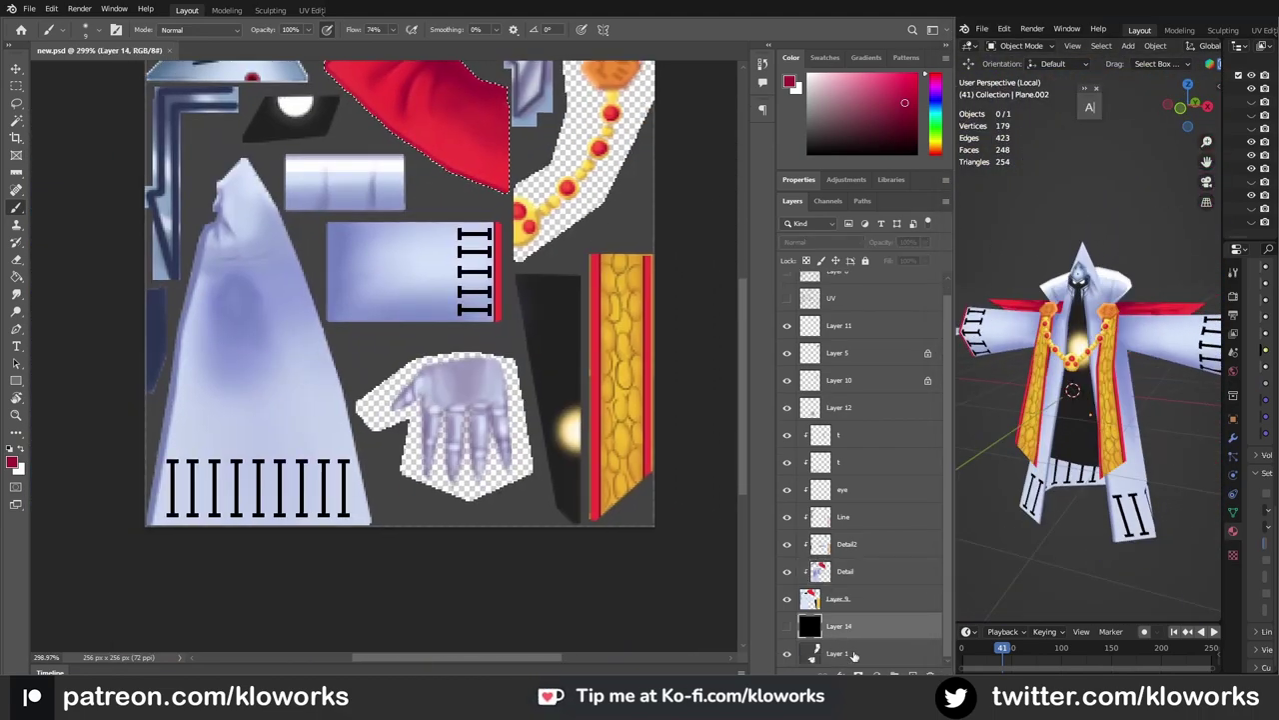
pyautogui.press('w')
pyautogui.click(860, 598)
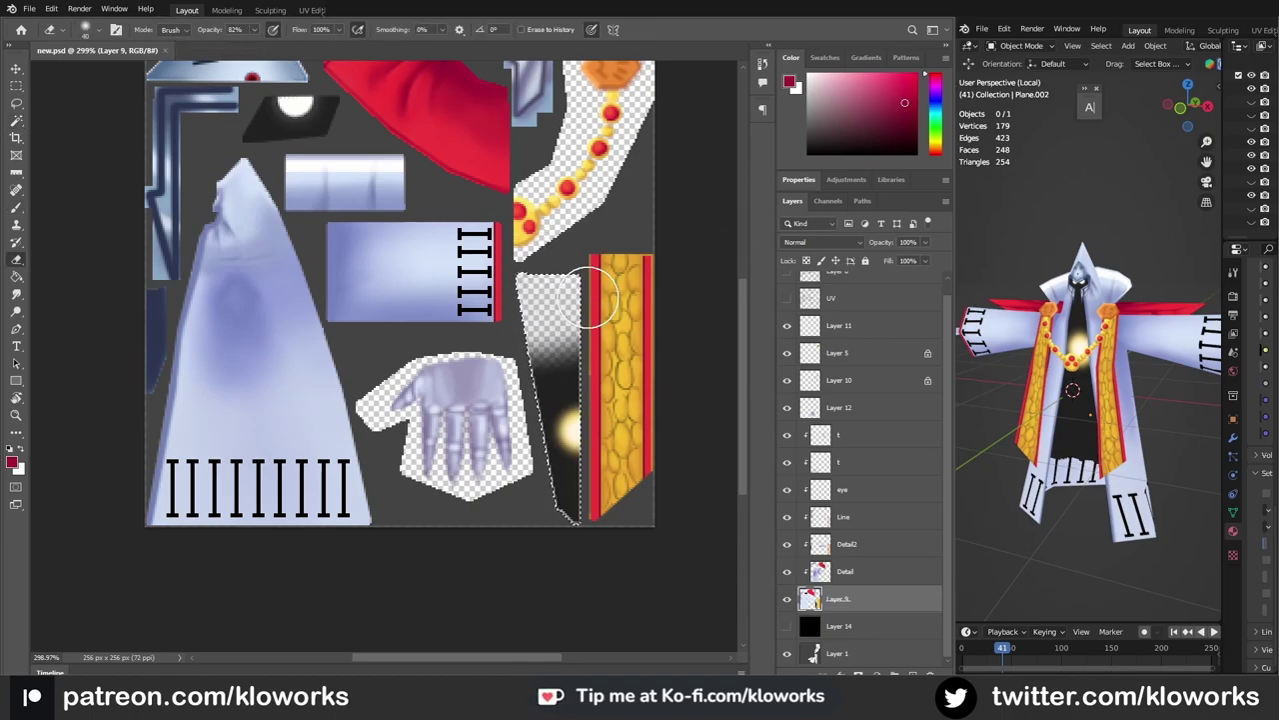
pyautogui.hotkey('ctrl', 'd')
# Step: Reselect the black strip and fade its top to transparency with the Eraser on Layer 9 at 82%
pyautogui.click(1077, 379)
pyautogui.moveTo(1078, 380)
pyautogui.mouseDown(button='middle')
pyautogui.moveTo(957, 287)
pyautogui.moveTo(1100, 300)
pyautogui.mouseUp(button='middle')
pyautogui.scroll(5, 1157, 308)
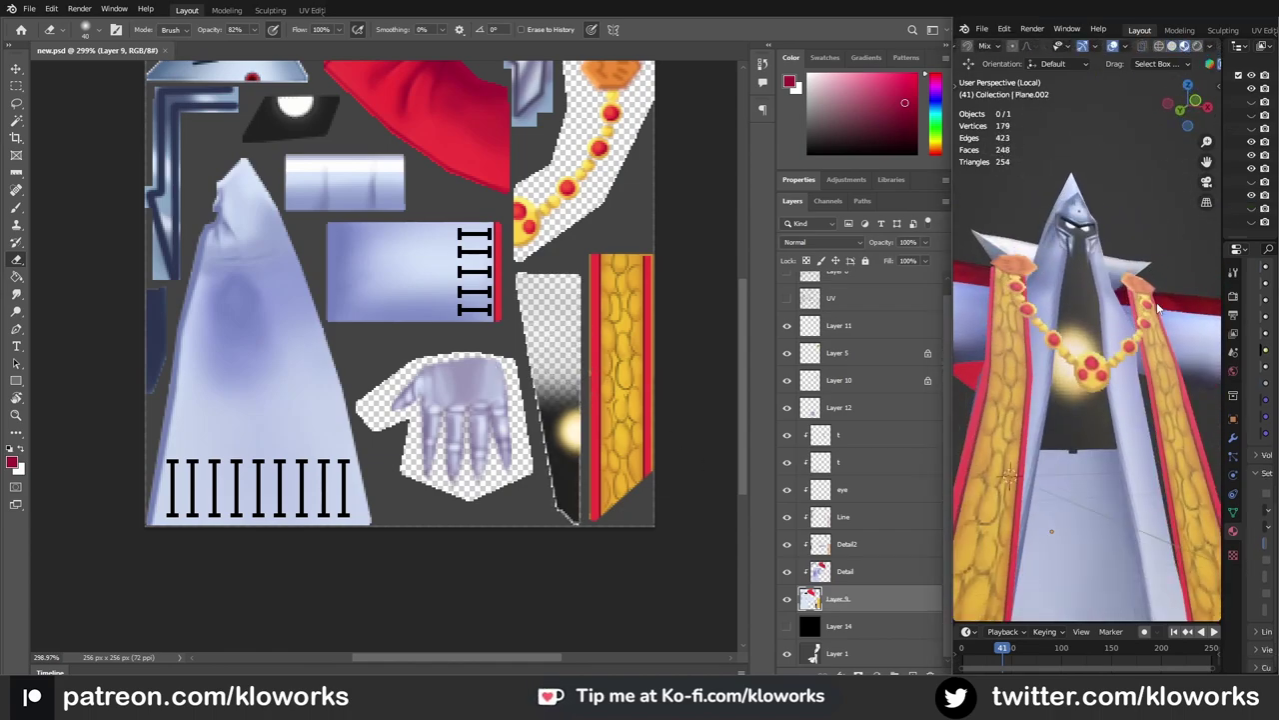
pyautogui.scroll(-5, 1157, 307)
pyautogui.hotkey('ctrl', 'shift', 'd')
pyautogui.hotkey('ctrl', 'd')
pyautogui.click(1078, 380)
# Step: Set the robe material's Blend Mode to Alpha Blend and Shadow Mode to Opaque
pyautogui.moveTo(1077, 380); pyautogui.dragTo(1137, 207, button='middle')
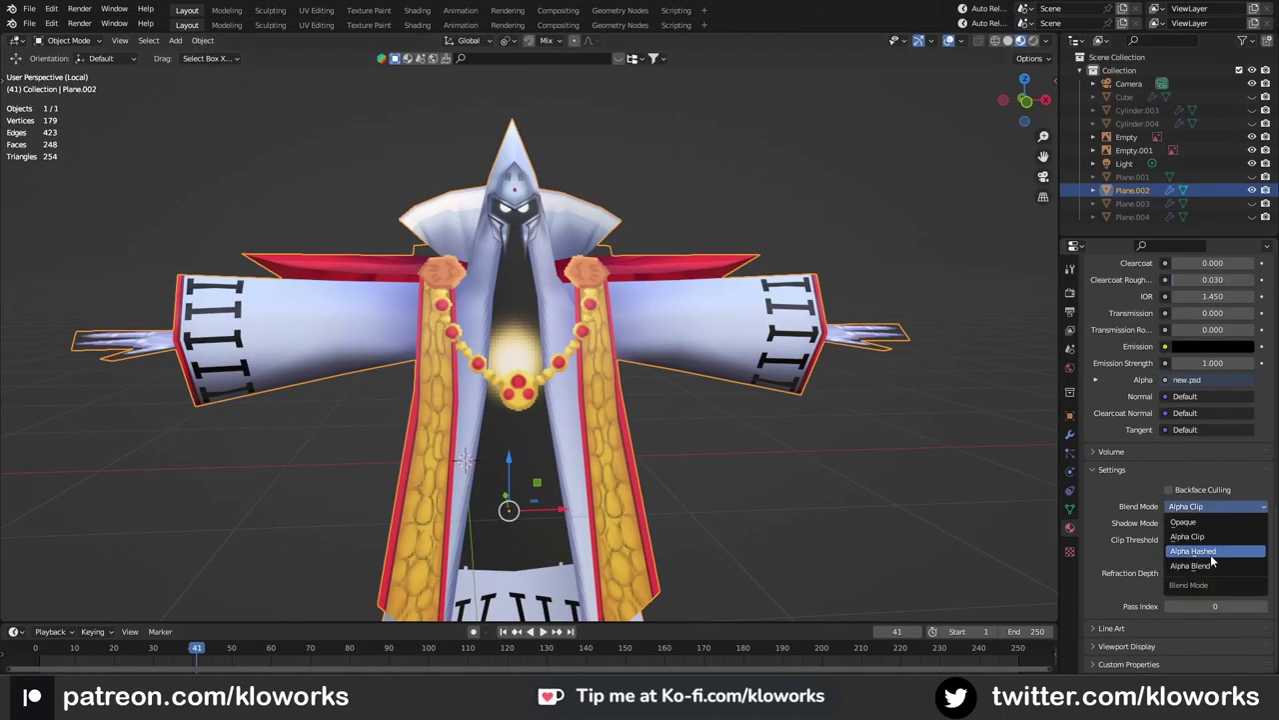
pyautogui.click(1190, 560)
pyautogui.click(1221, 564)
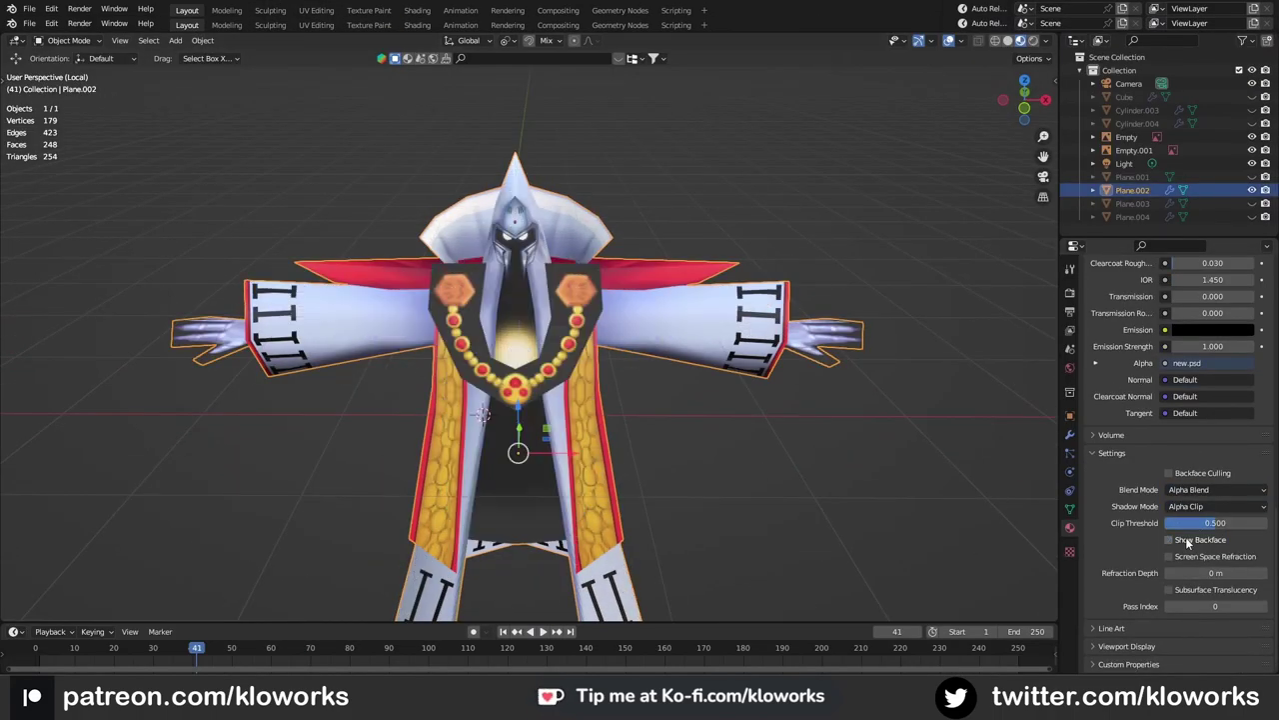
pyautogui.click(1214, 506)
pyautogui.click(1189, 536)
# Step: Inspect the material in the Shading workspace, then return to Layout and orbit the character
pyautogui.click(417, 10)
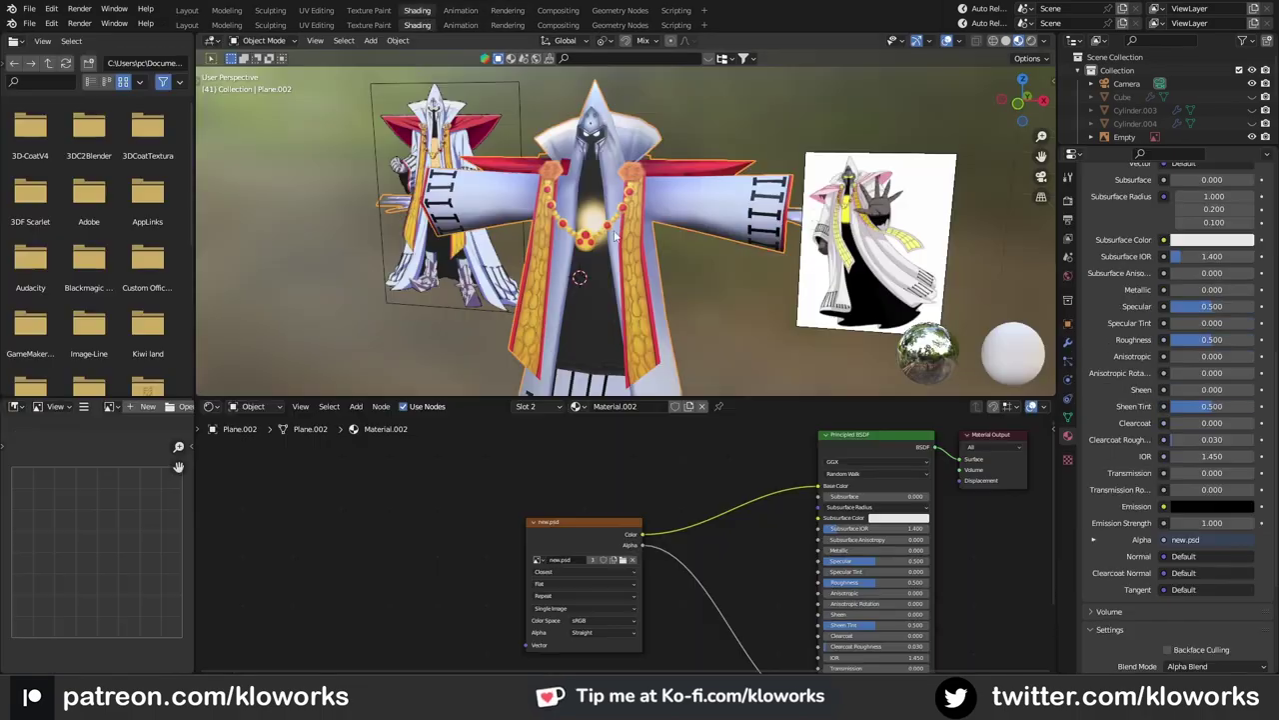
pyautogui.click(525, 437)
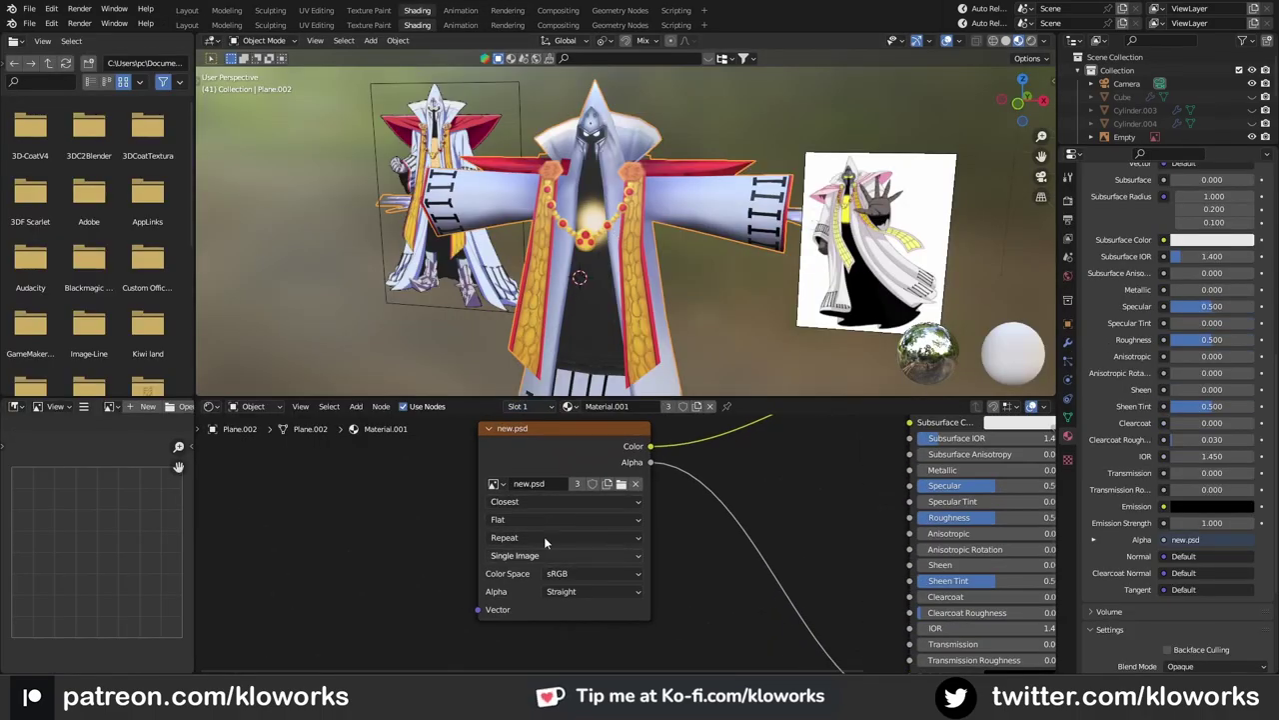
pyautogui.click(187, 10)
pyautogui.moveTo(1014, 57); pyautogui.dragTo(881, 155, button='middle')
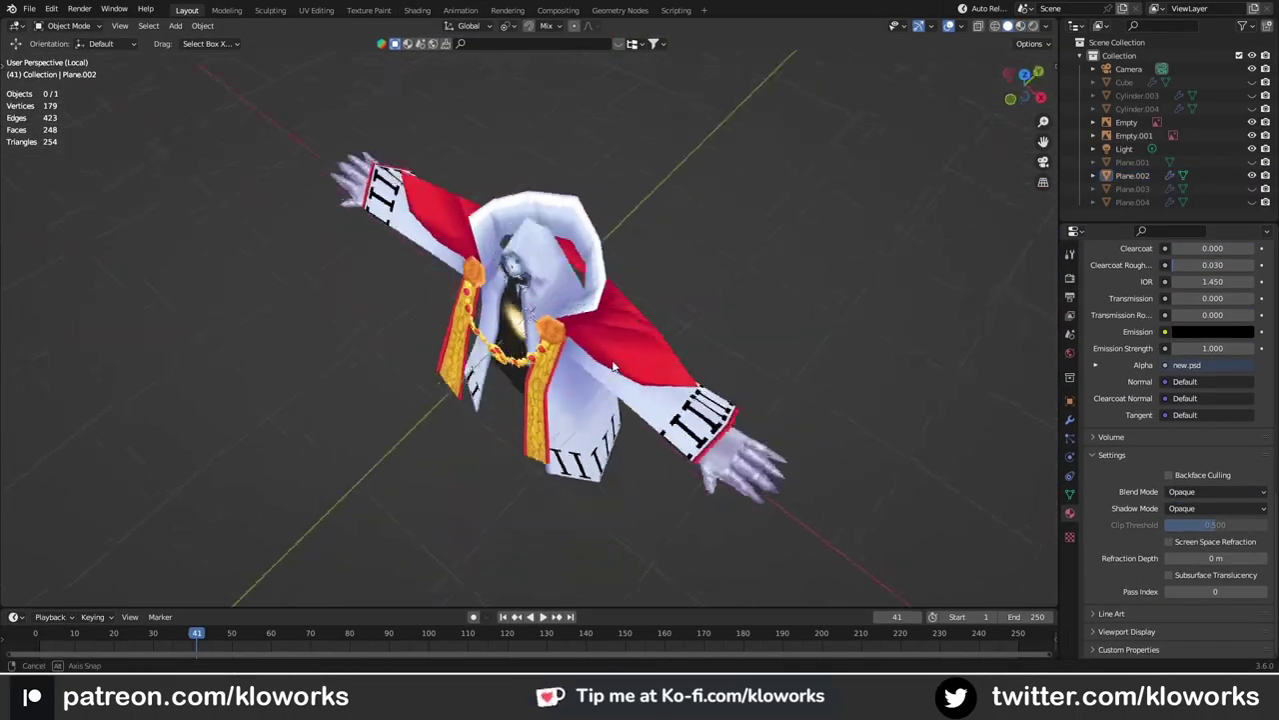
# Step: Give the robe object Plane.002 Alpha Blend and check the transparent strip in the viewport
pyautogui.click(1132, 190)
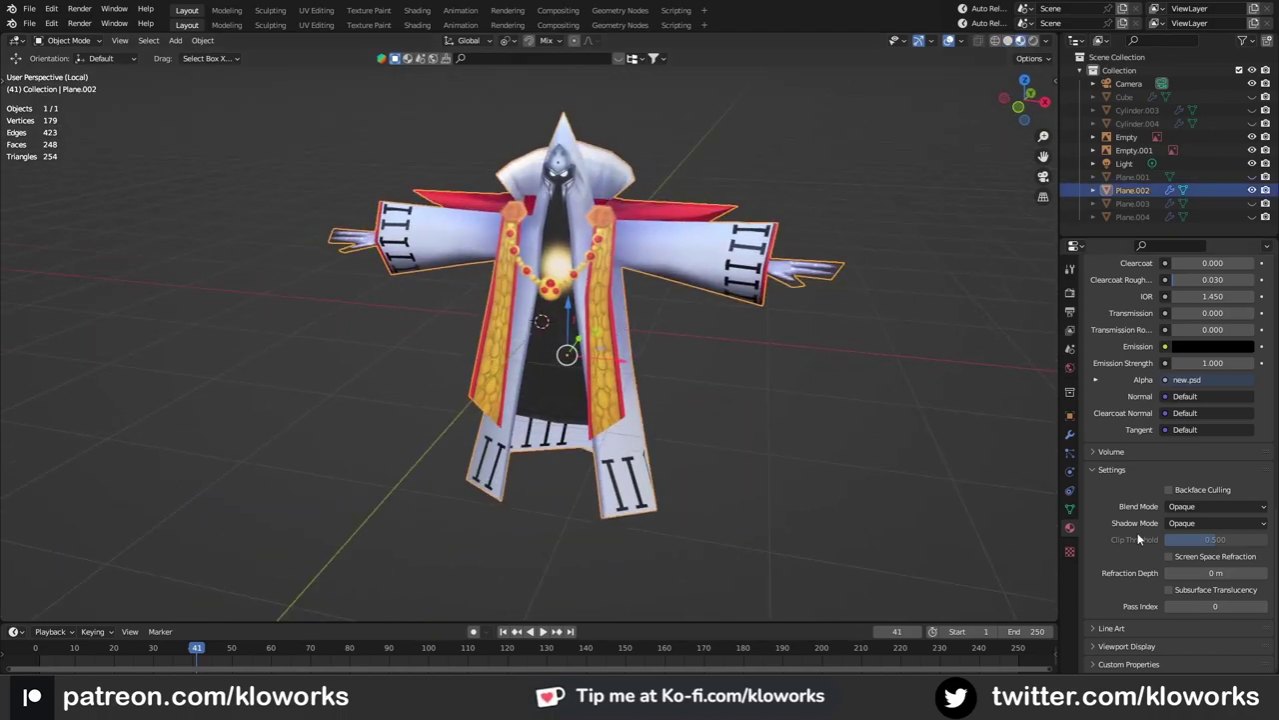
pyautogui.click(1215, 506)
pyautogui.click(1189, 566)
pyautogui.click(1197, 490)
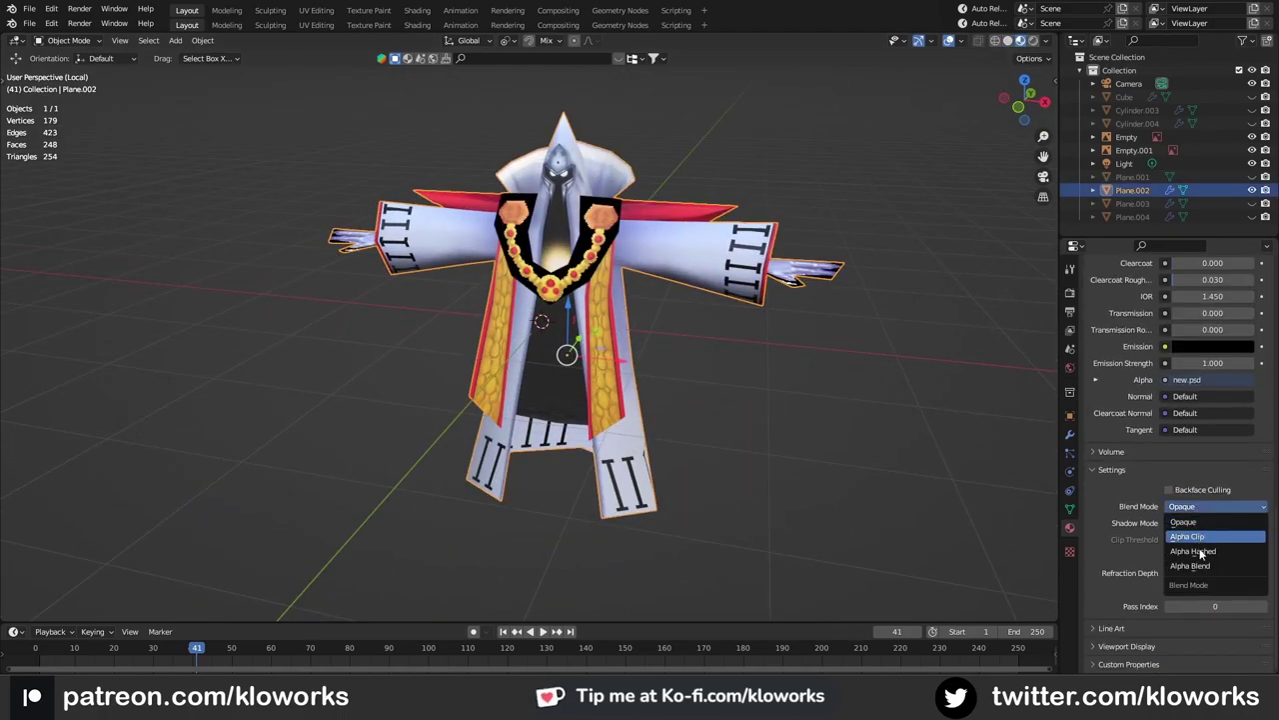
pyautogui.moveTo(825, 171); pyautogui.dragTo(860, 175, button='middle')
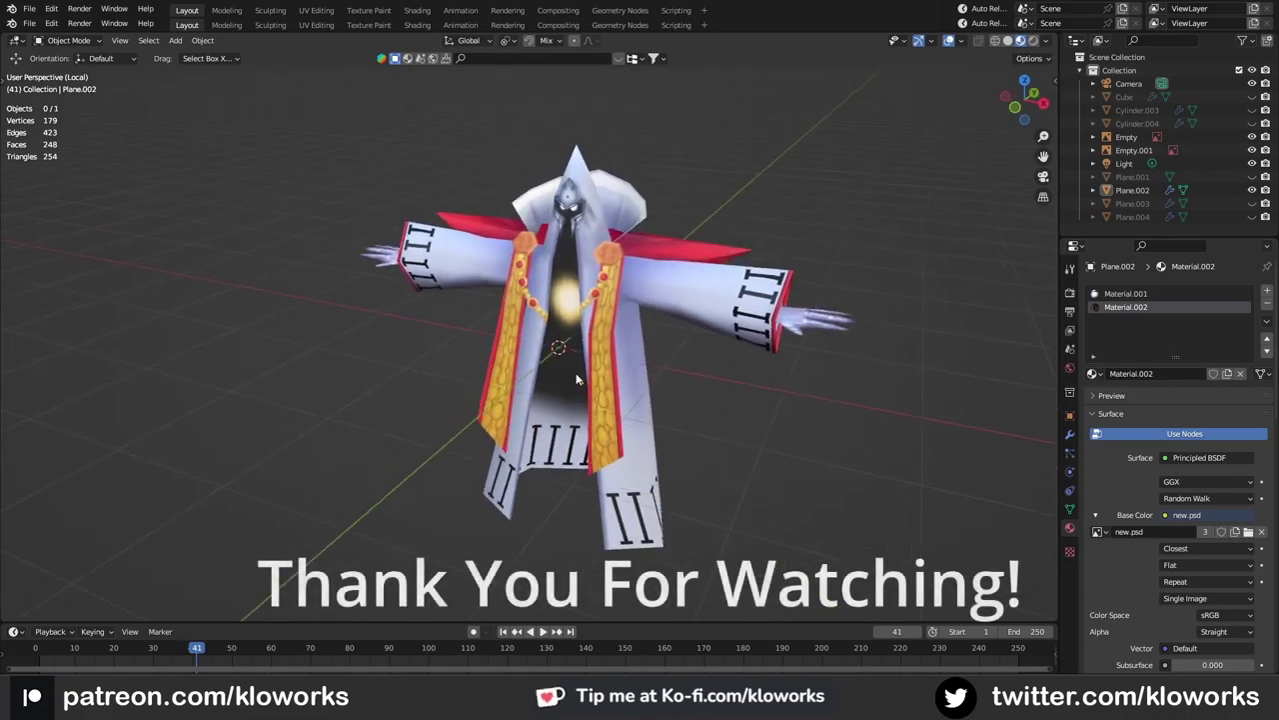
pyautogui.scroll(-5, 1094, 489)
pyautogui.scroll(-5, 1111, 547)
pyautogui.scroll(5, 1110, 548)
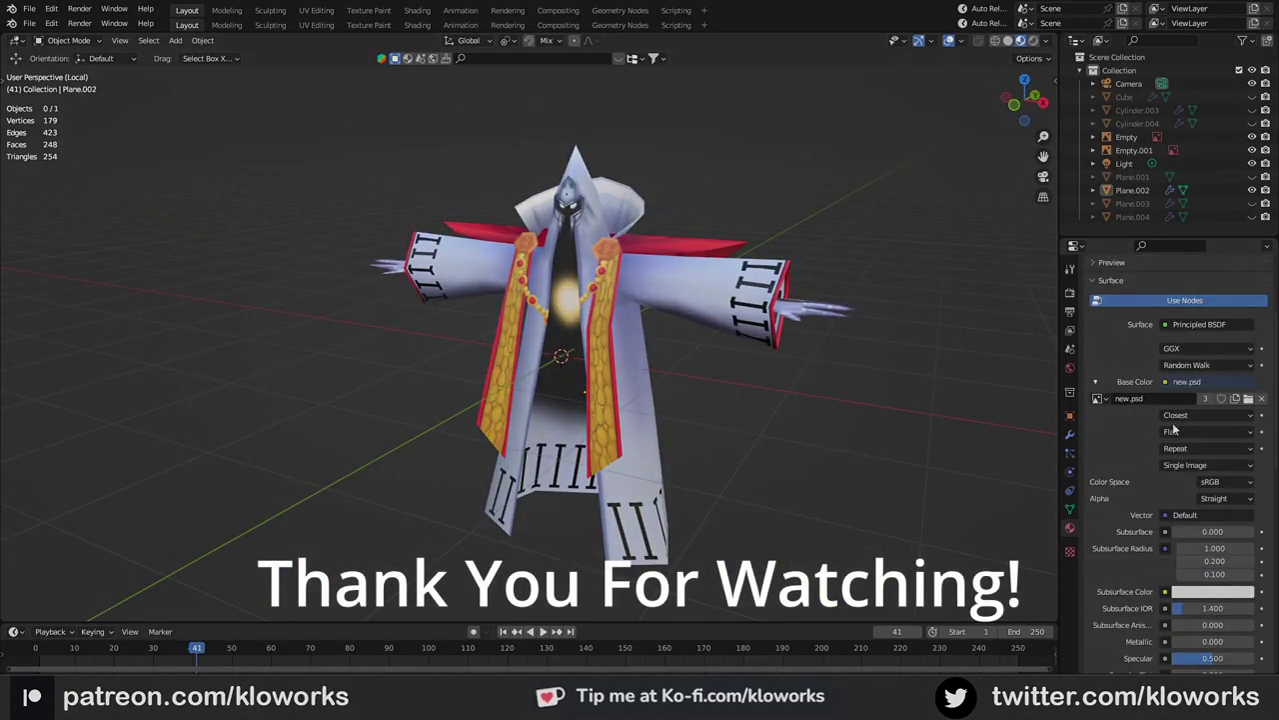